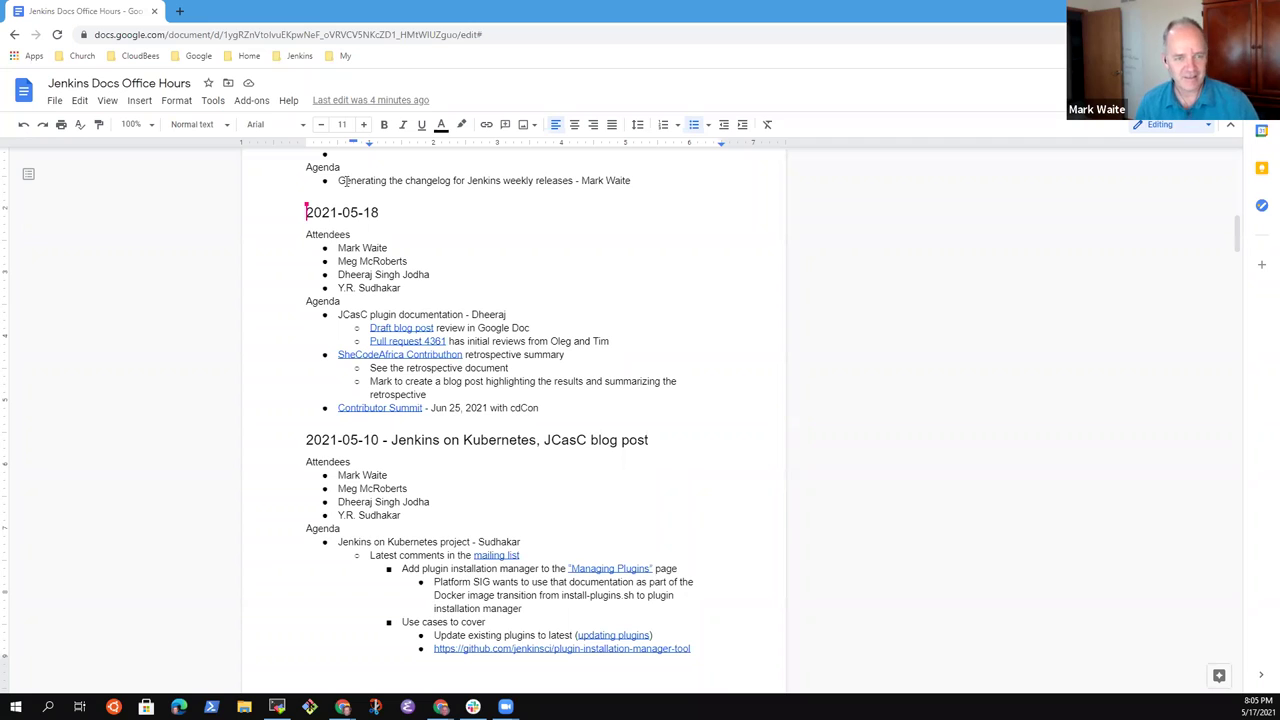
Step: Move through the 2021-05-18 agenda, selecting the JCasC plugin documentation item
double_click(390, 212)
left_click(390, 212)
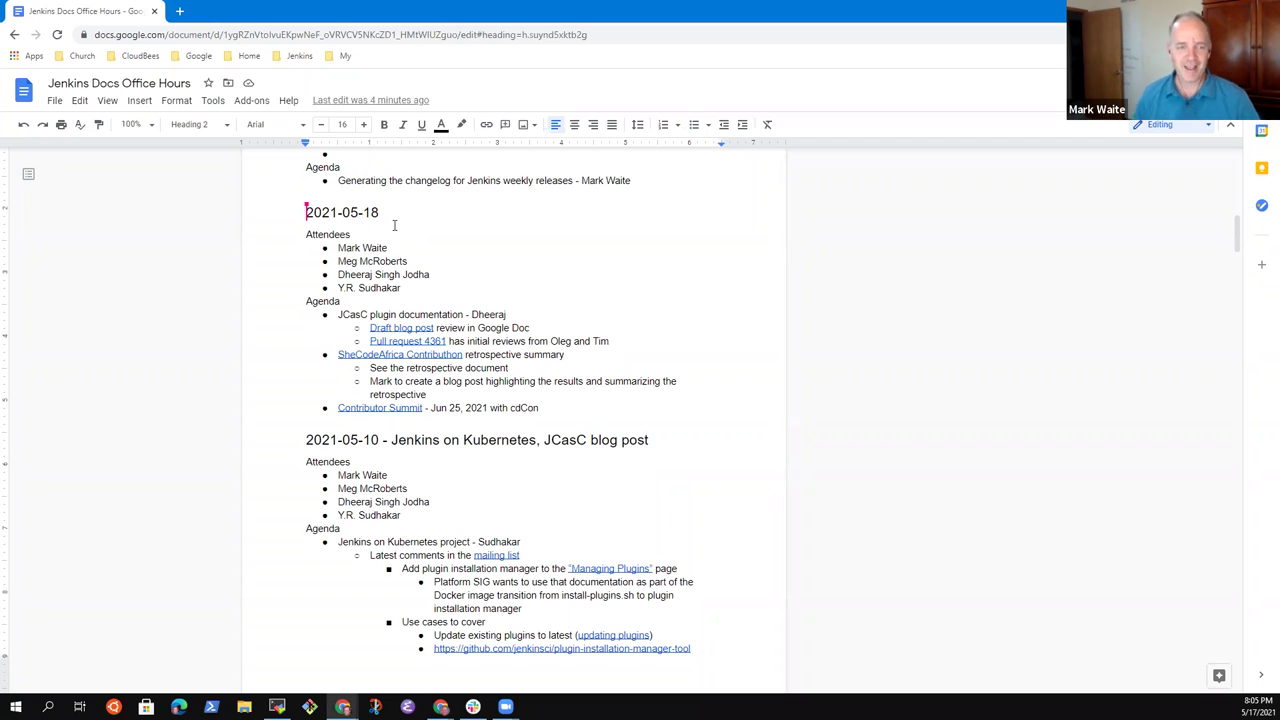
left_click(394, 274)
key("Down")
key("Down")
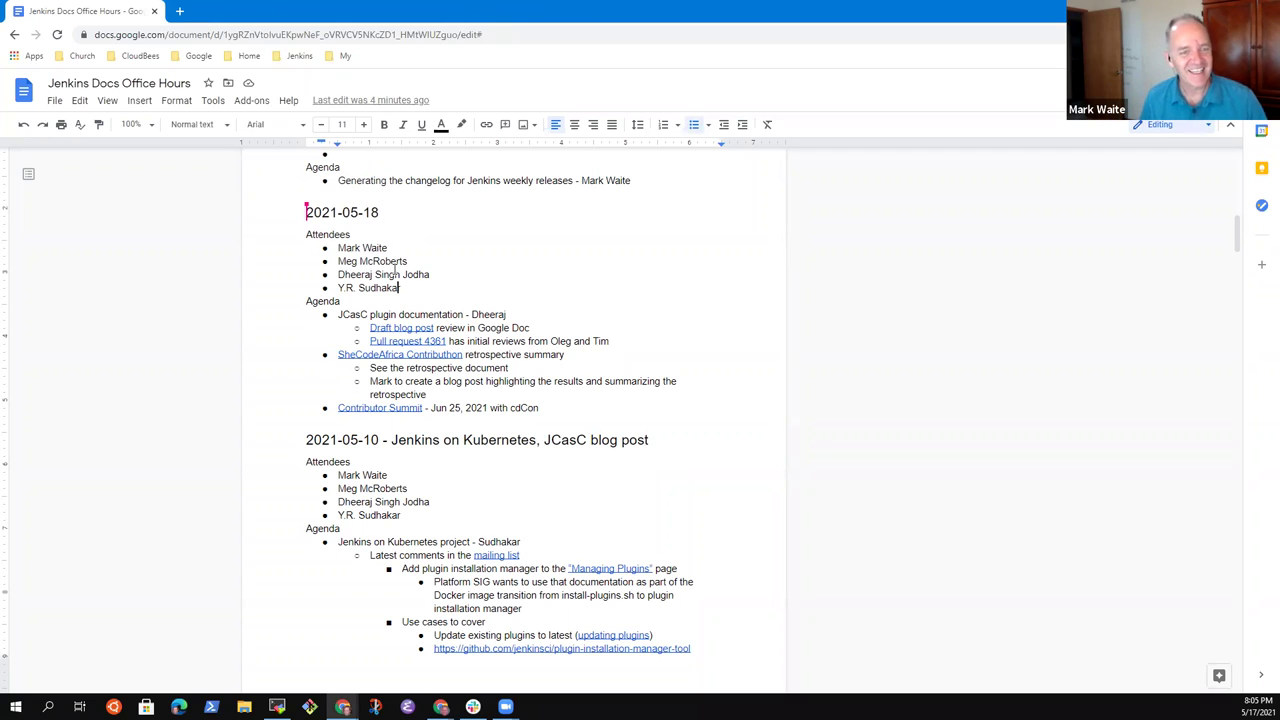
key("Down")
key("shift+End")
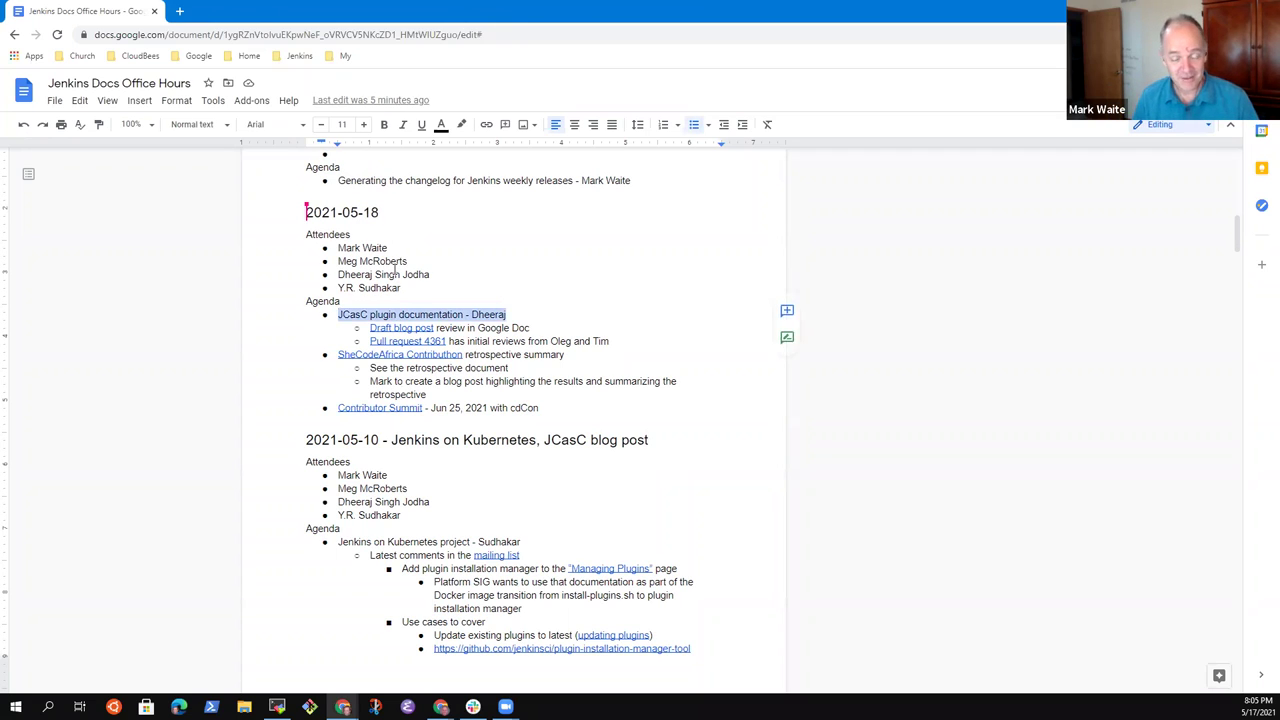
key("Right")
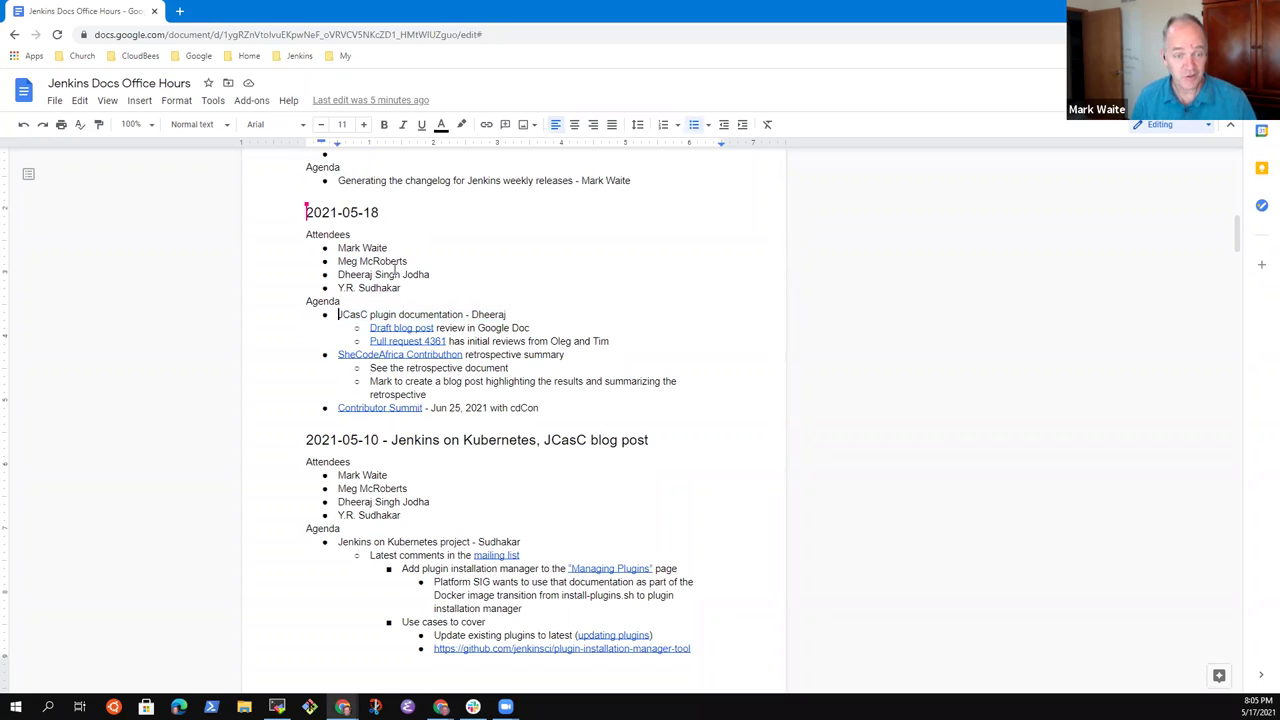
key("shift+End")
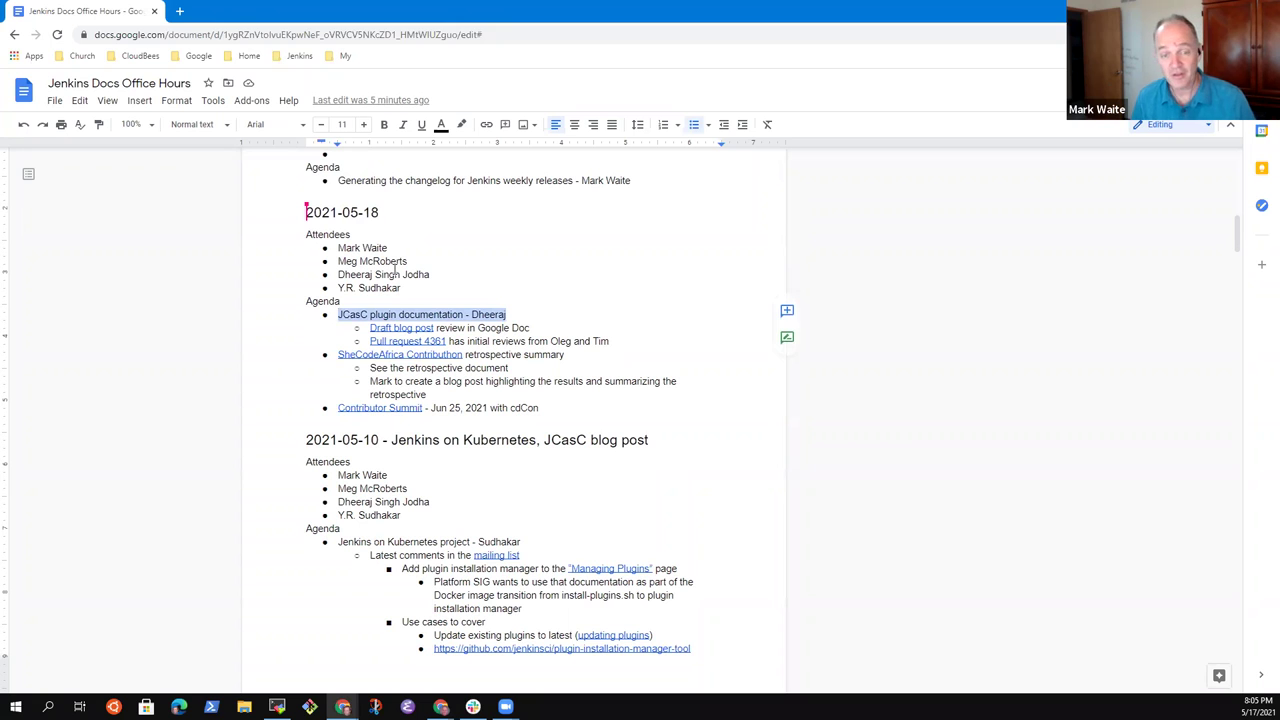
key("Down")
key("Down")
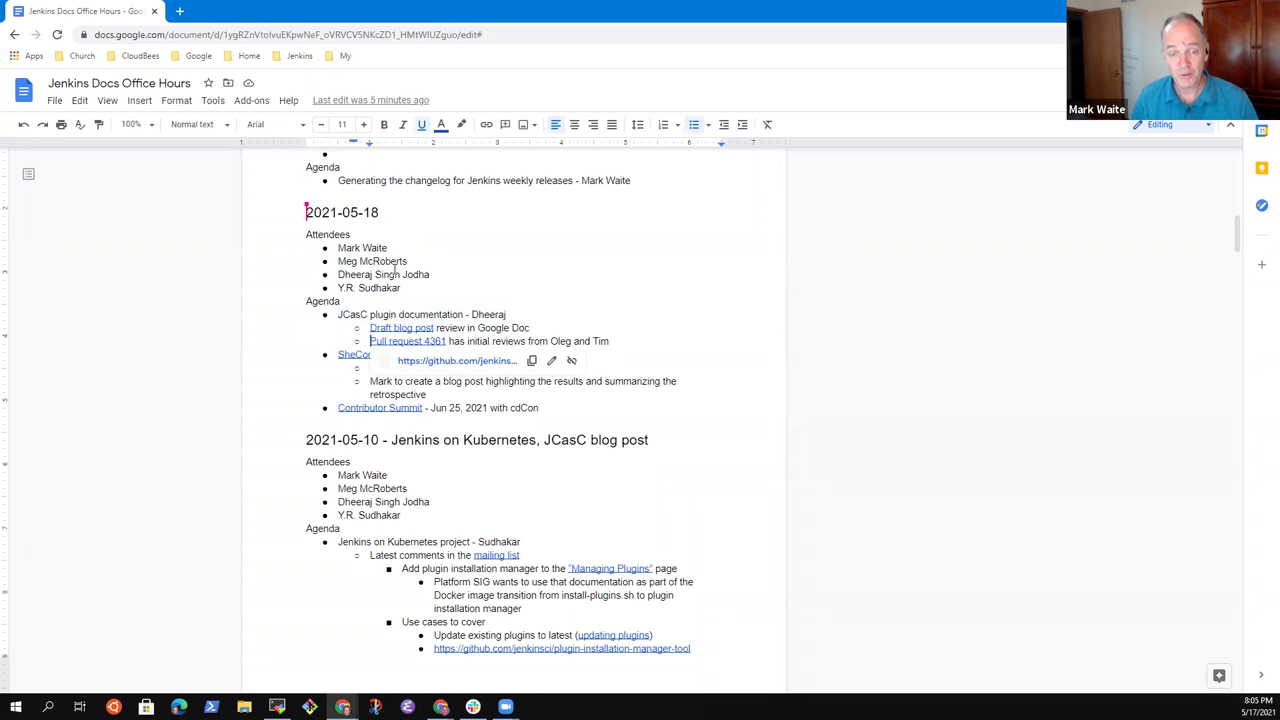
Step: Select the older Jenkins on Kubernetes project item further down the agenda
scroll(394, 270, "down", 6)
scroll(394, 270, "up", 7)
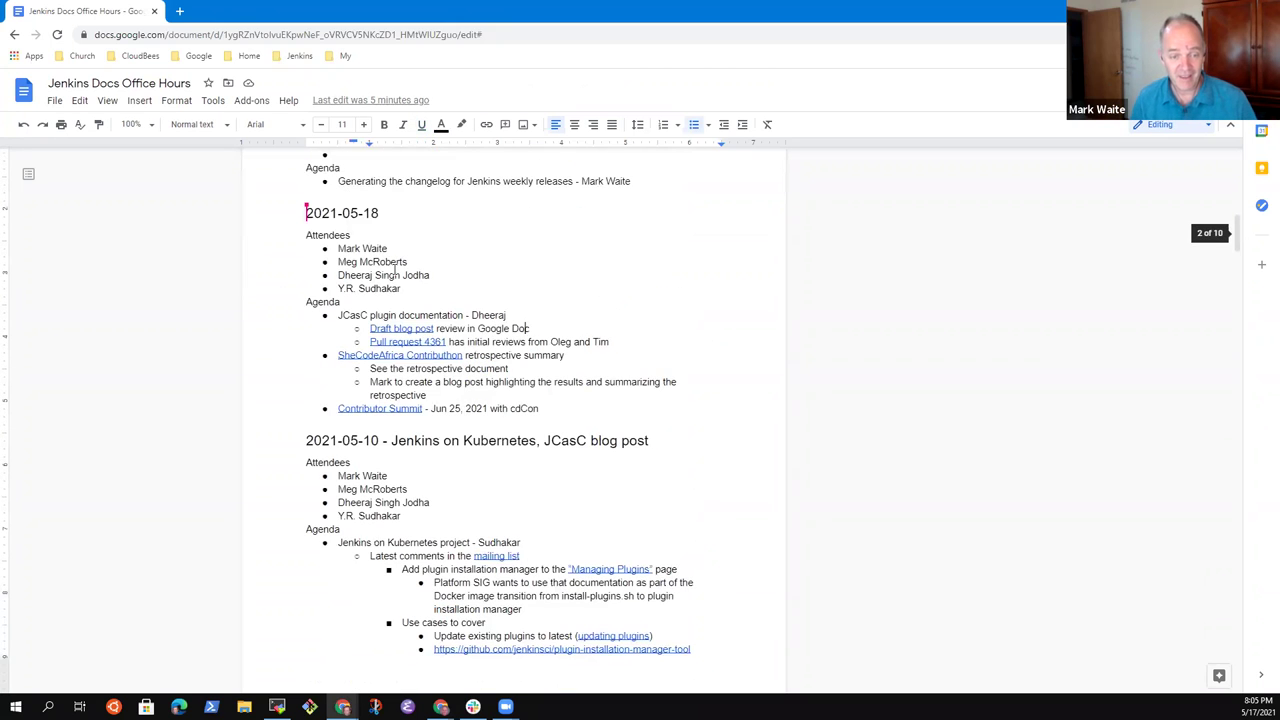
key("Down")
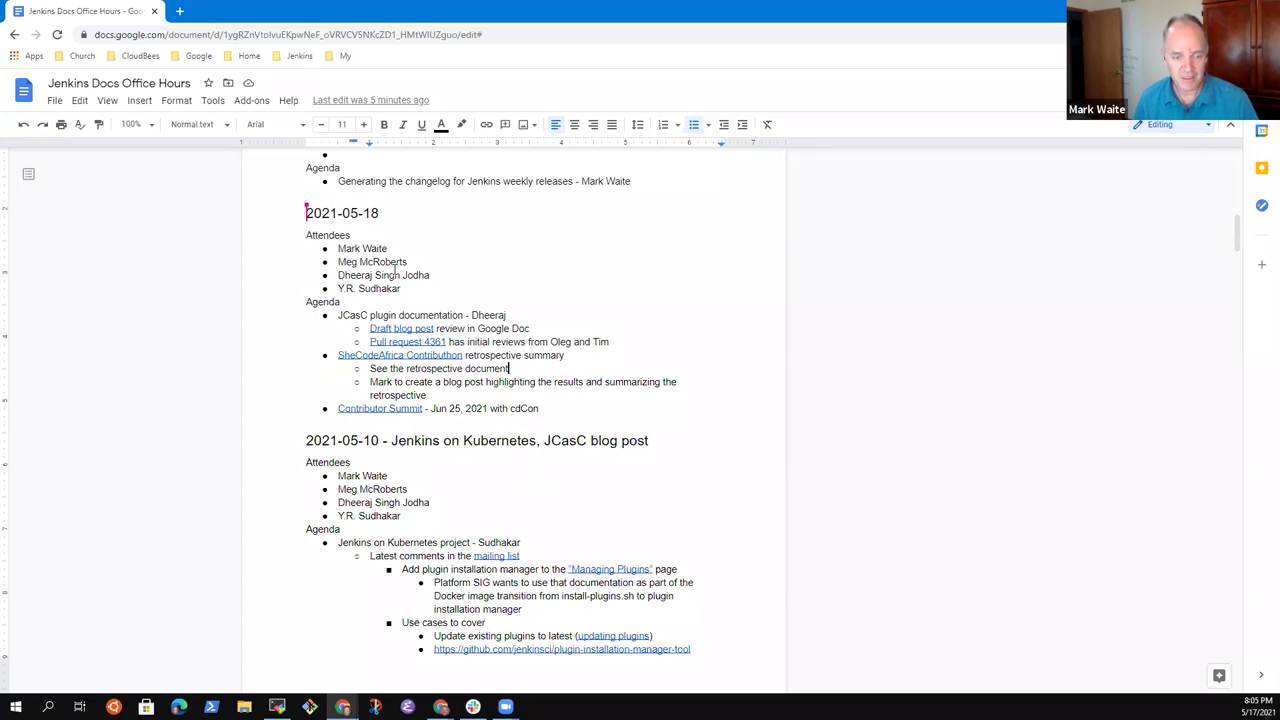
key("Down")
key("Down")
key("Down")
key("shift+End")
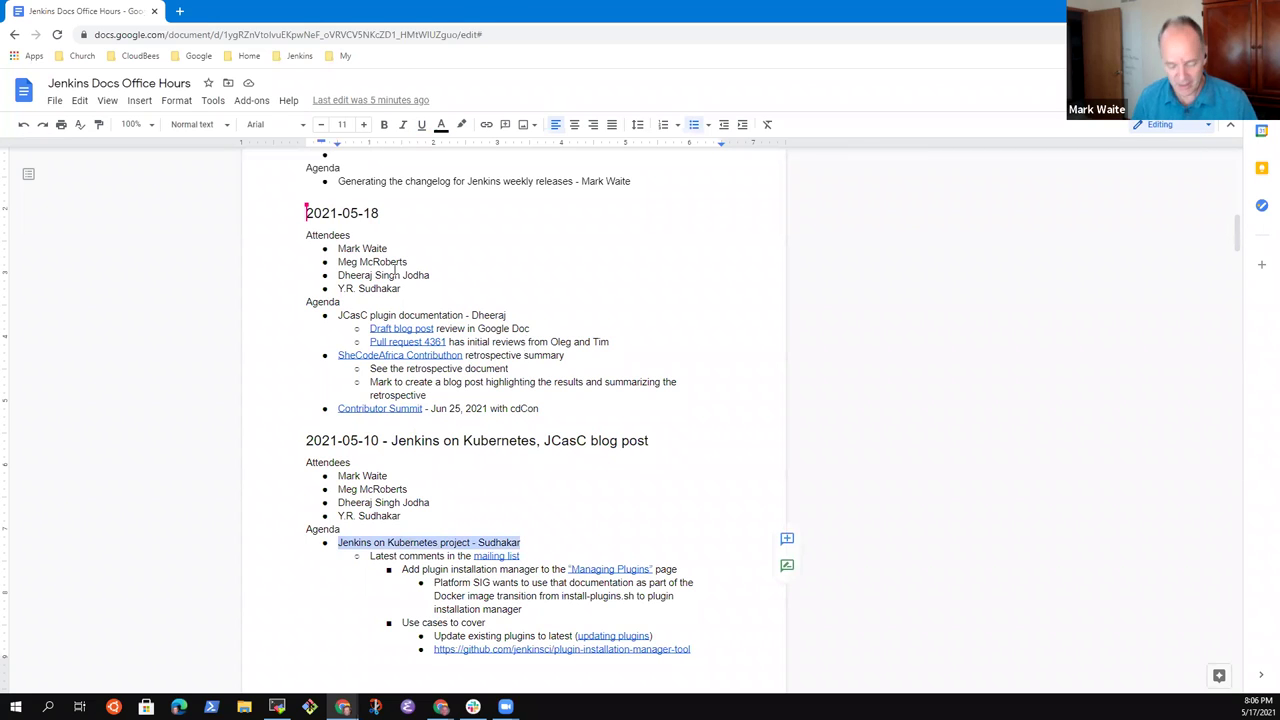
Step: Paste the Jenkins on Kubernetes item above SheCodeAfrica with sub-bullet 'See the mailing list content for a proposal'
key("Up")
key("Up")
key("Up")
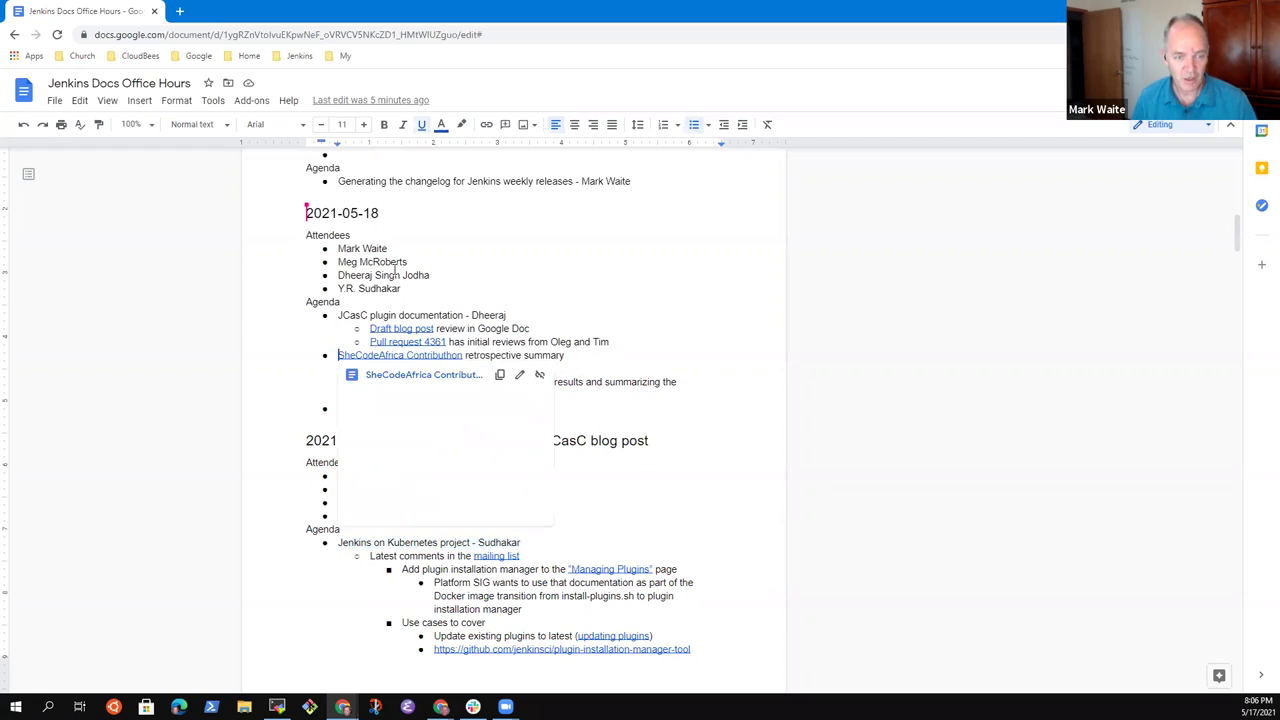
key("Up")
key("End")
key("Return")
key("shift+Tab")
key("ctrl+v")
key("Return")
key("Tab")
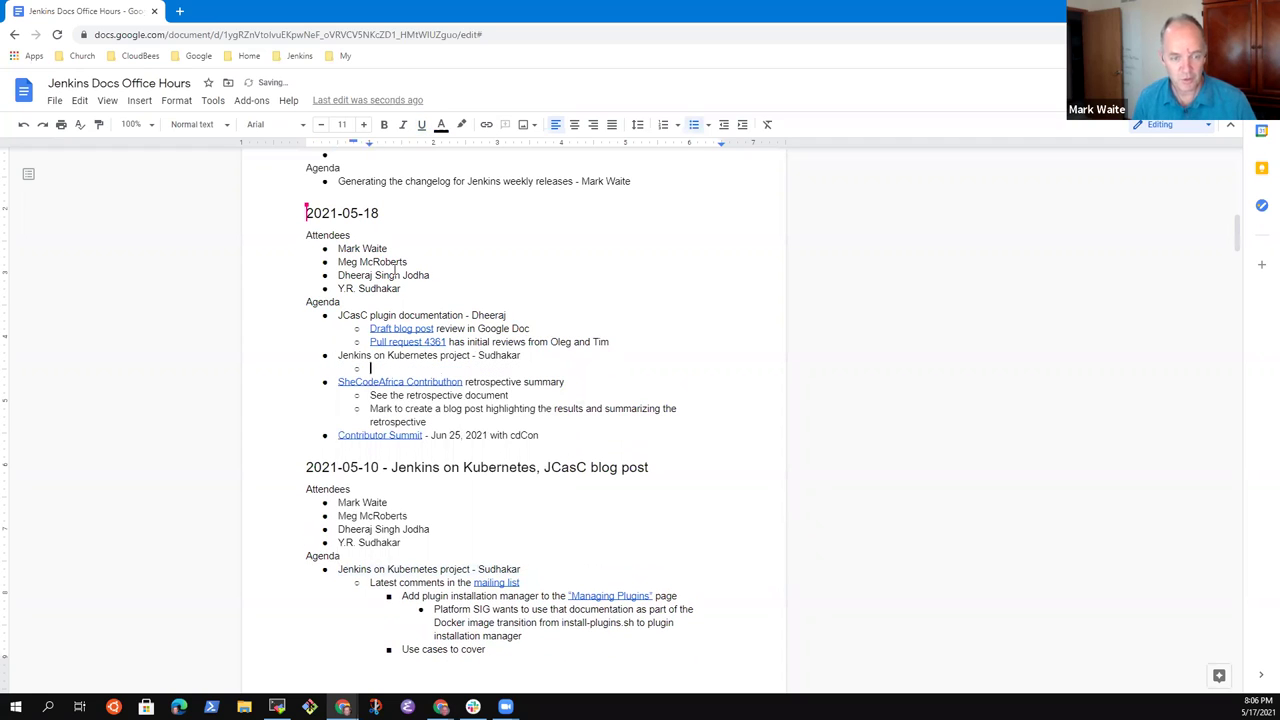
type("See the mailin")
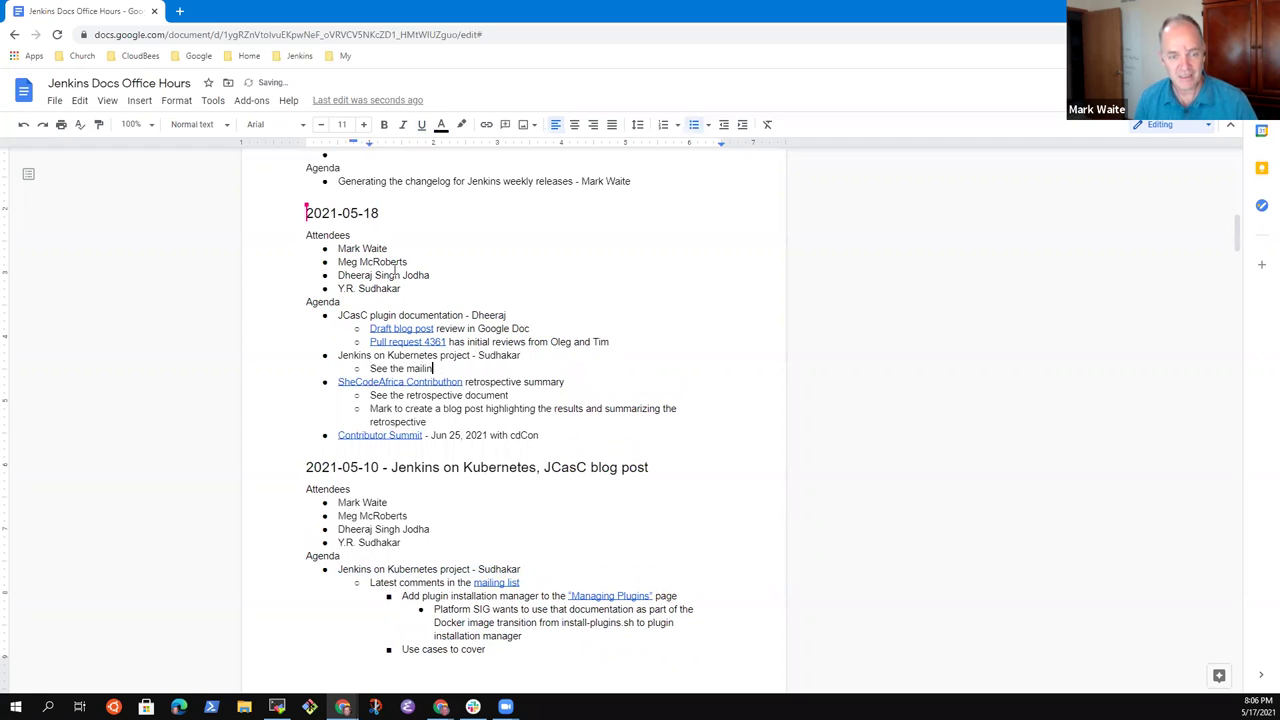
type("g list conte")
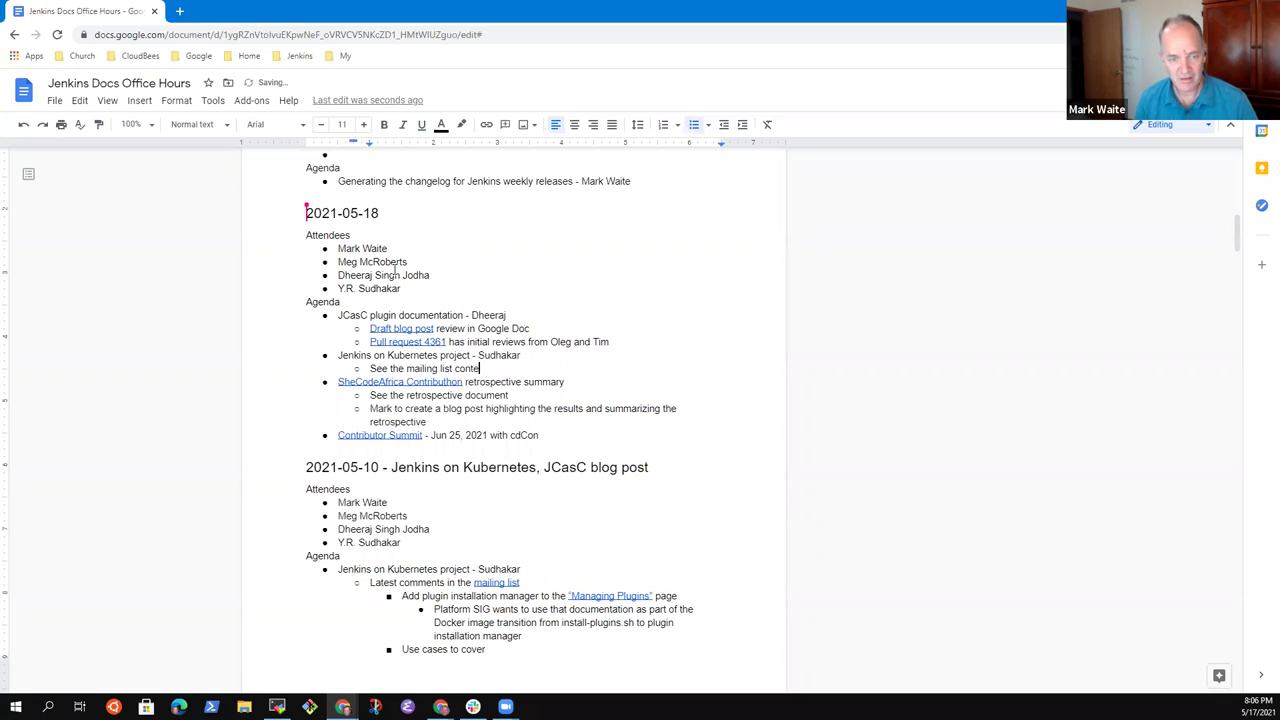
type("nt for a proposal")
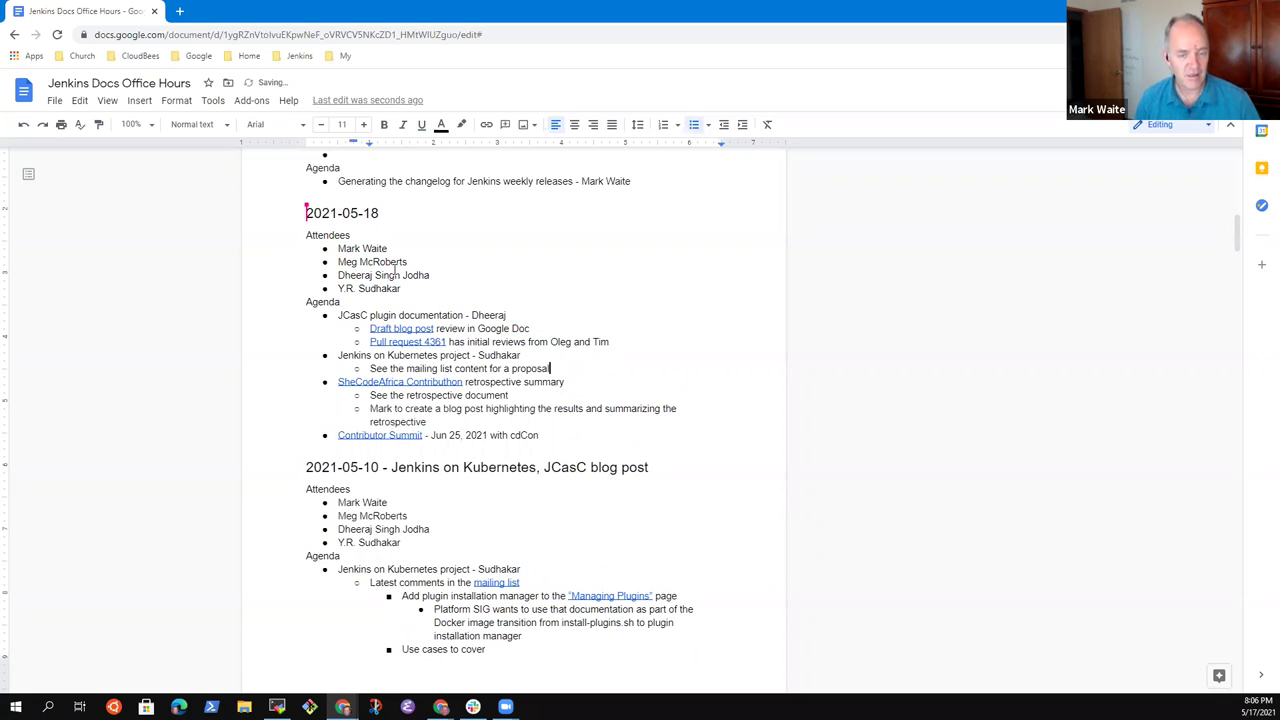
key("Up")
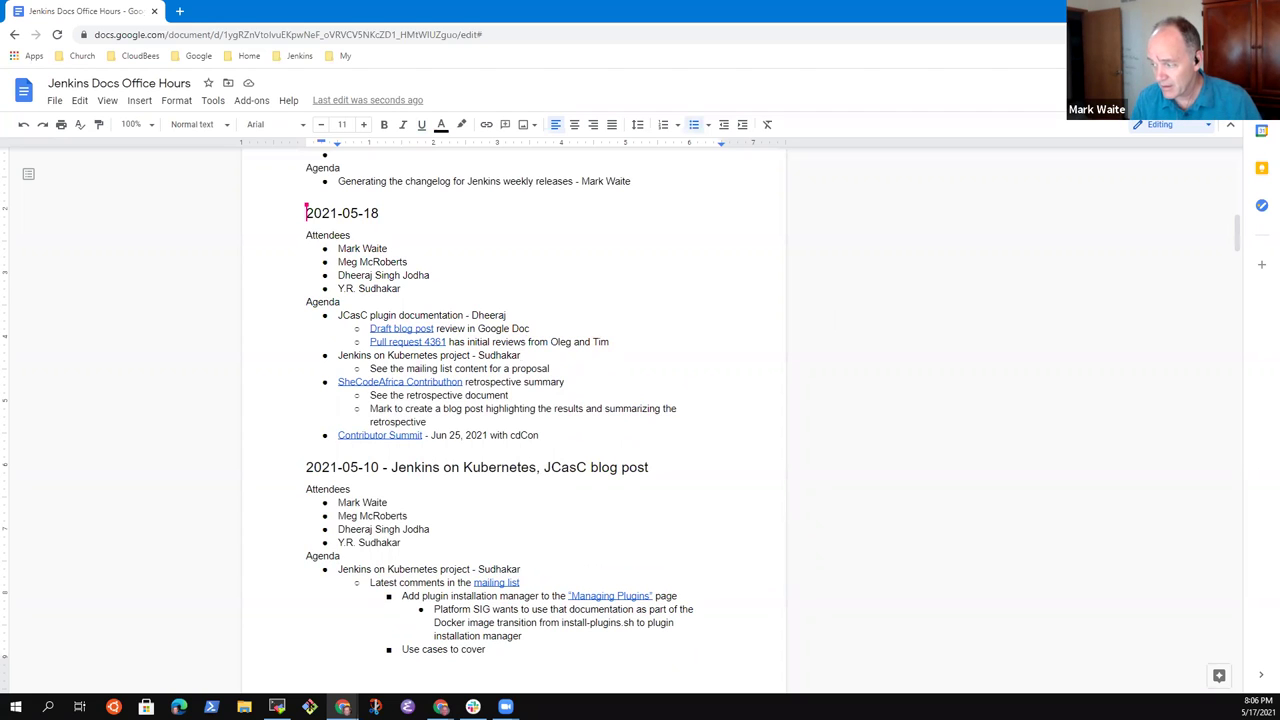
Step: Zoom the document to 150% and select the JCasC plugin documentation line
left_click(150, 124)
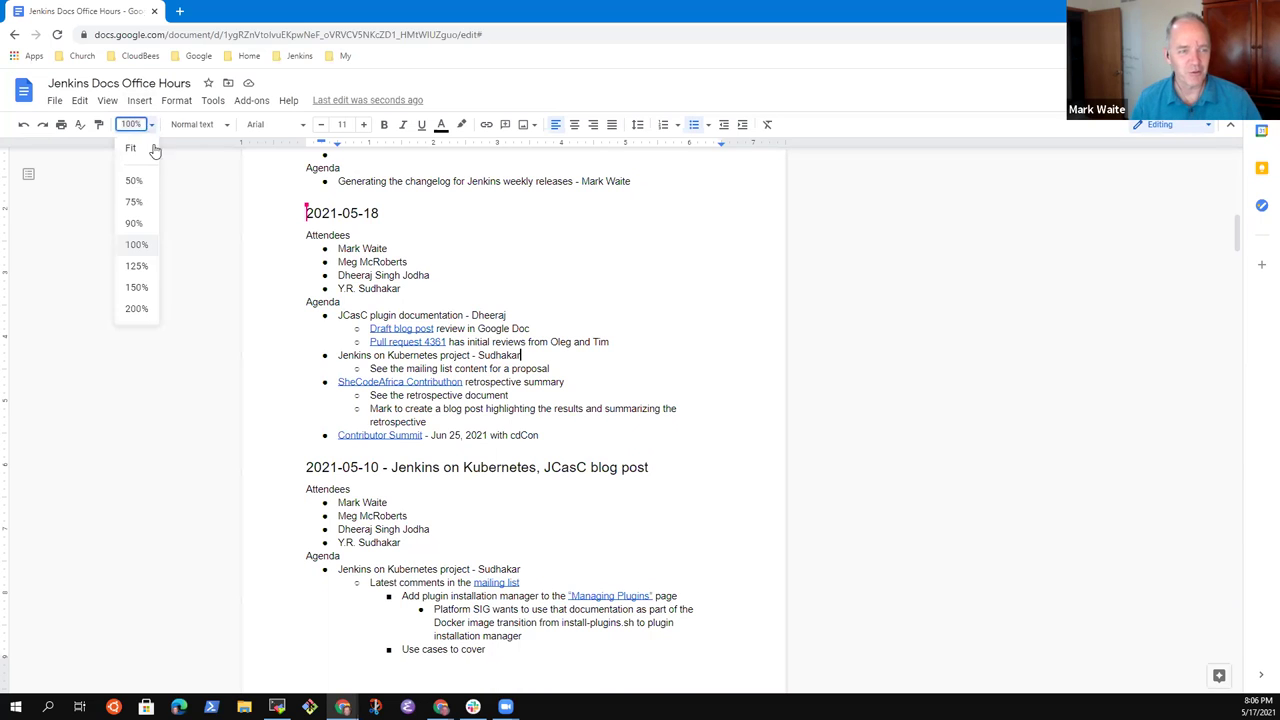
left_click(135, 288)
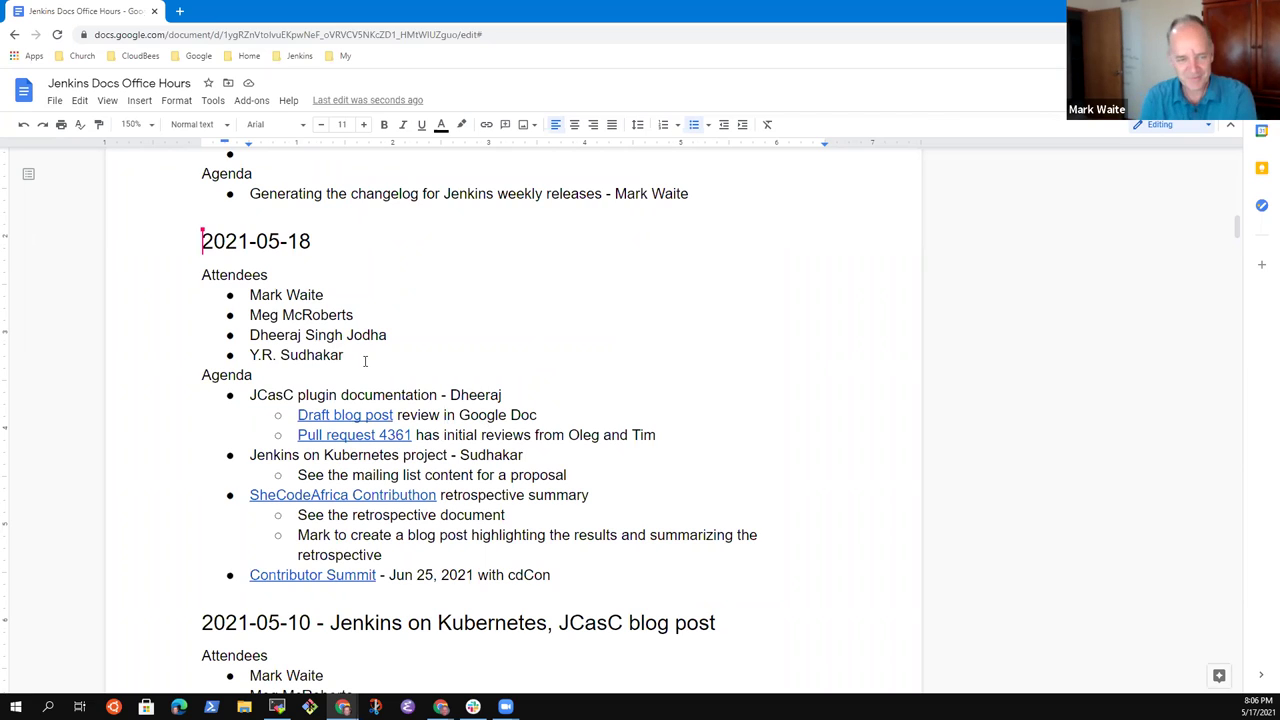
key("Down")
key("Down")
key("shift+End")
key("Left")
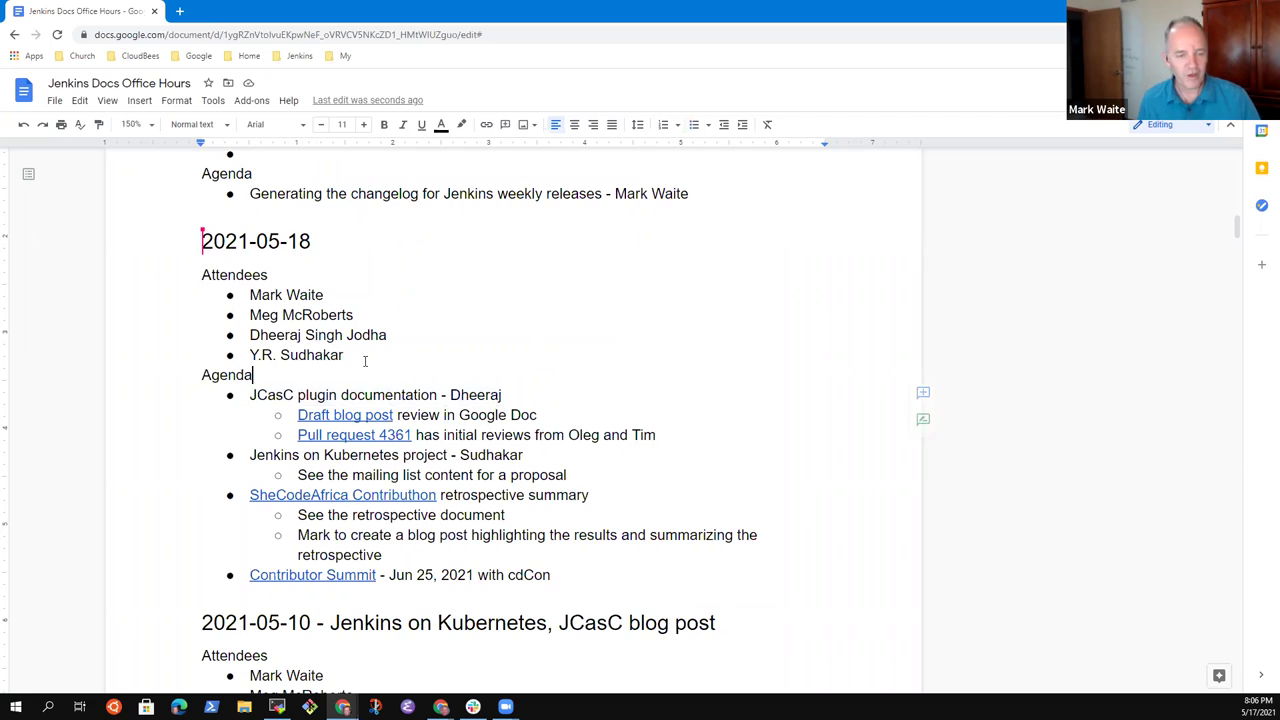
key("shift+End")
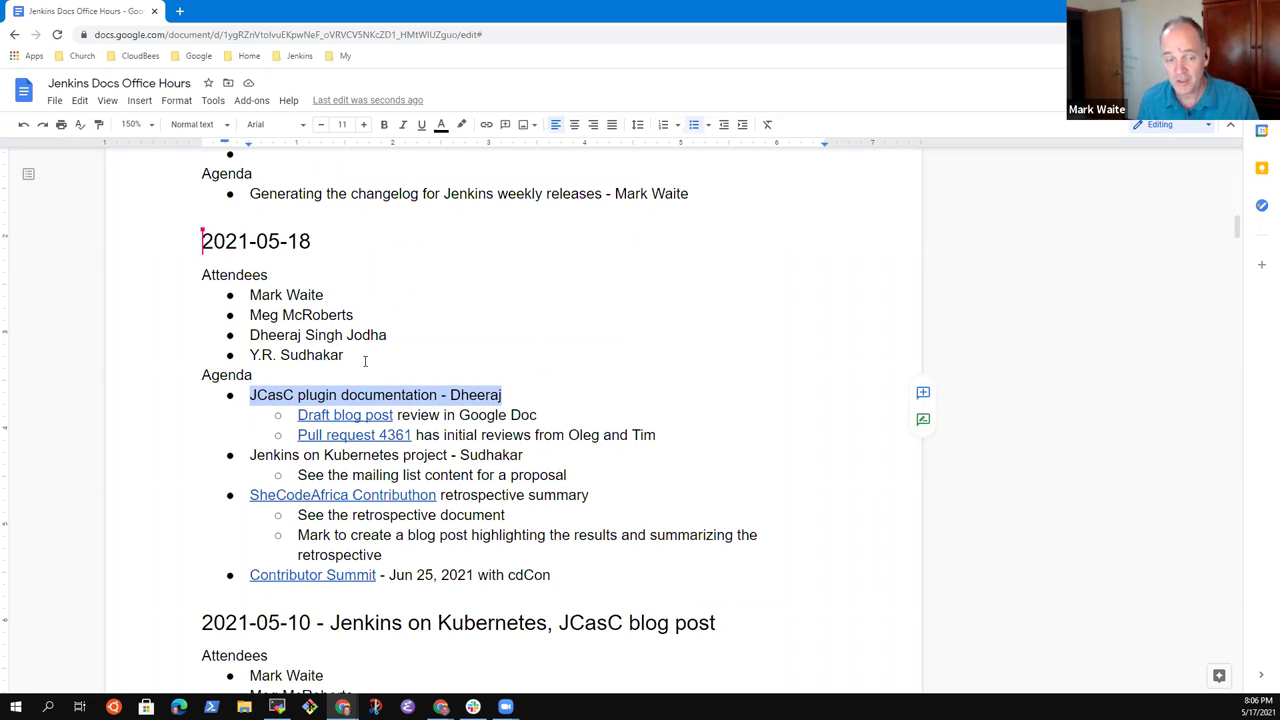
Step: Create a third-level bullet after the mailing-list sub-point under Jenkins on Kubernetes
key("Down")
key("Down")
key("Down")
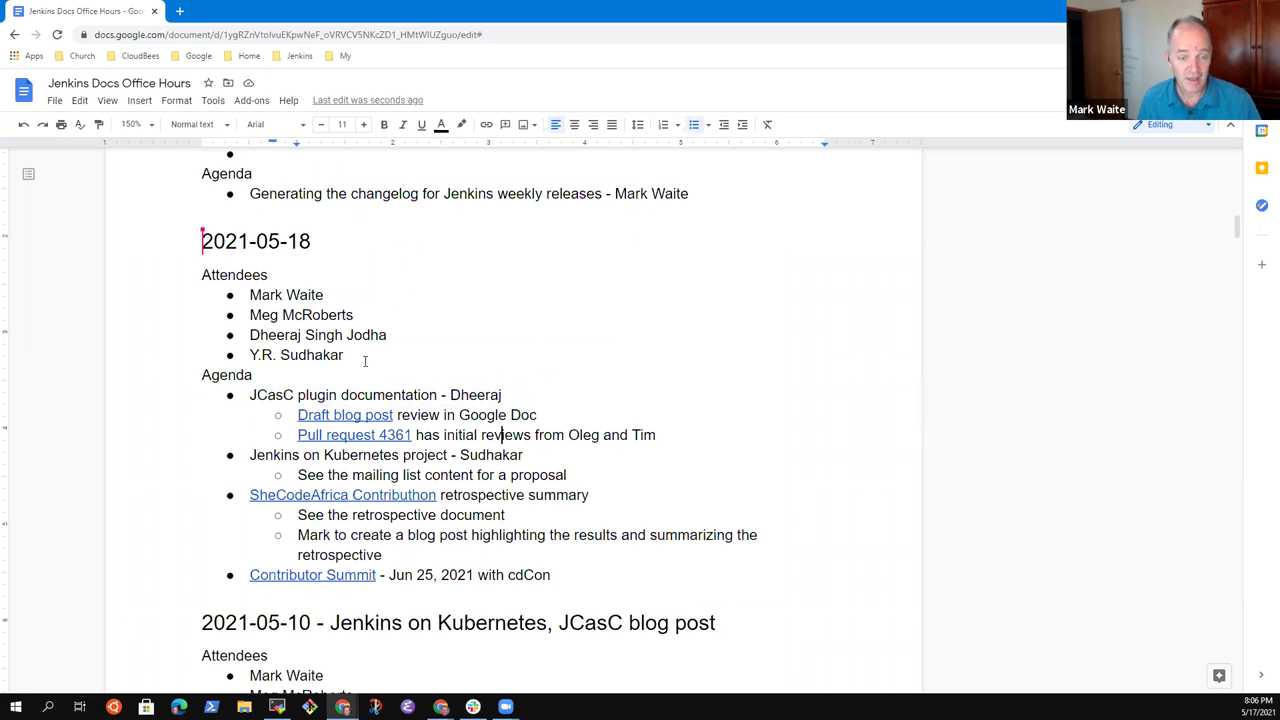
key("Home")
key("shift+End")
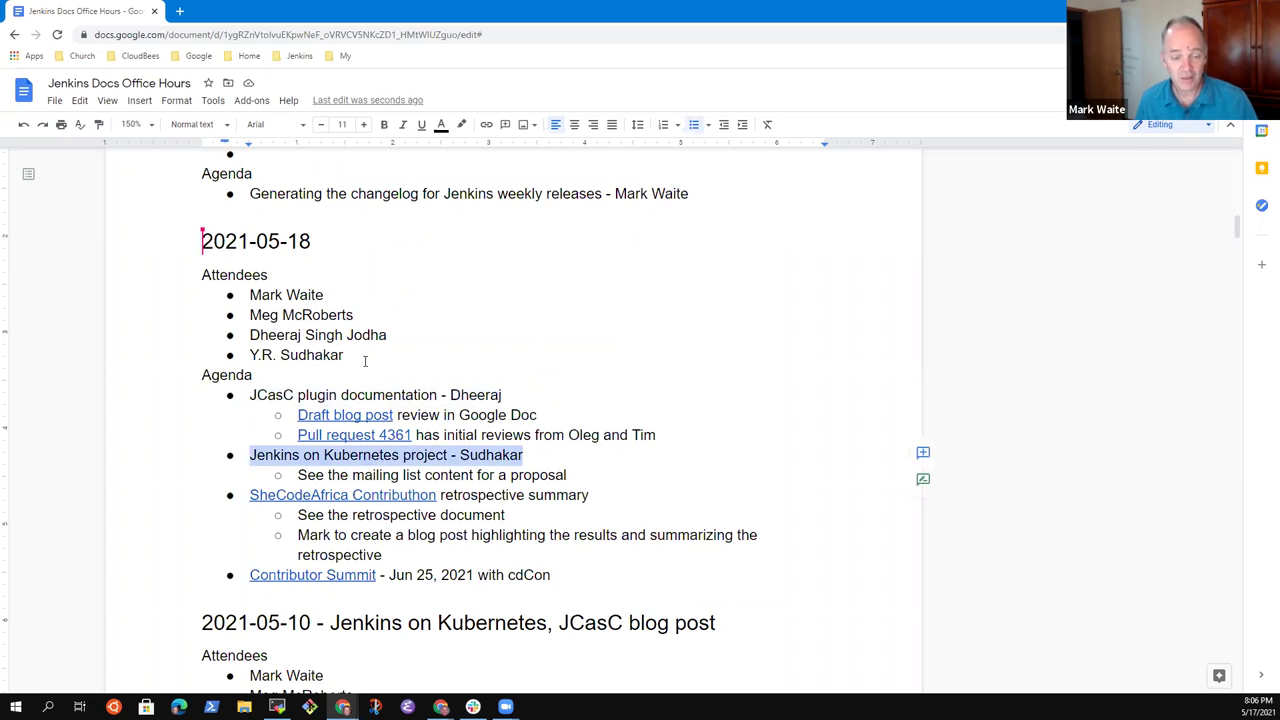
key("Left")
key("Down")
key("End")
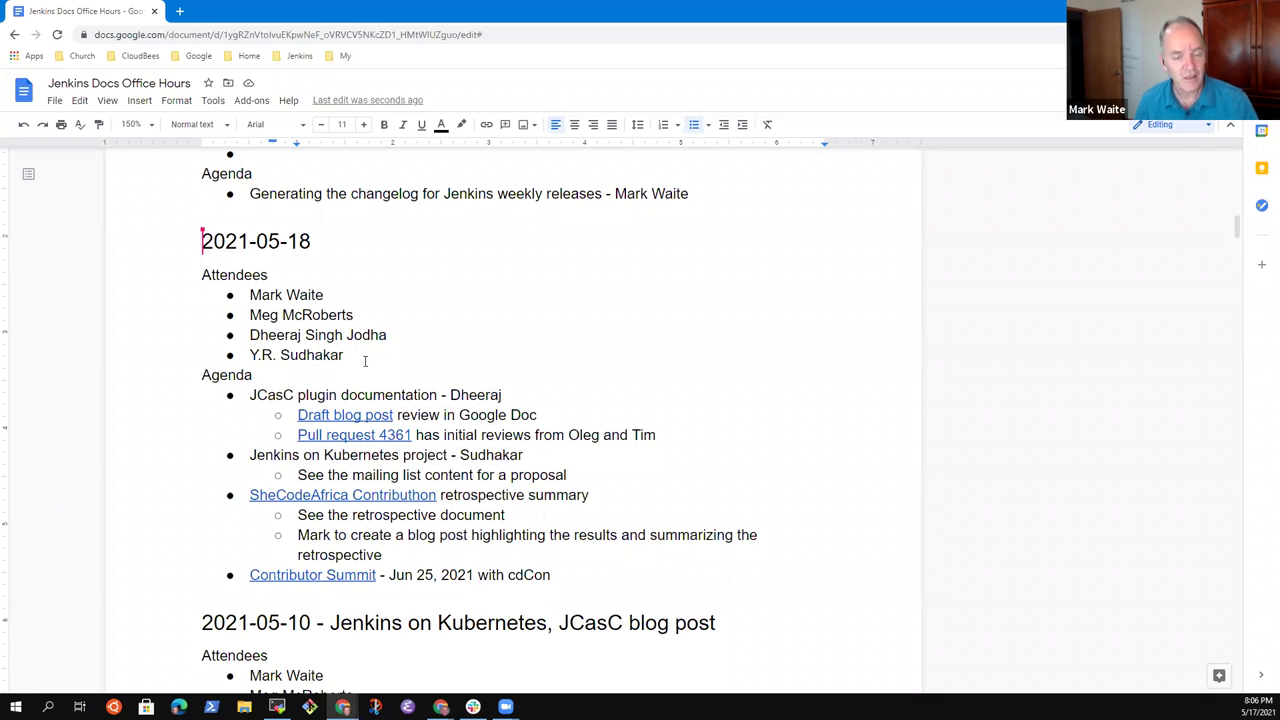
key("Return")
key("Tab")
Step: Type 'Plugin installation manager documentation' as the nested sub-point
type("Plugin installation manager documentation")
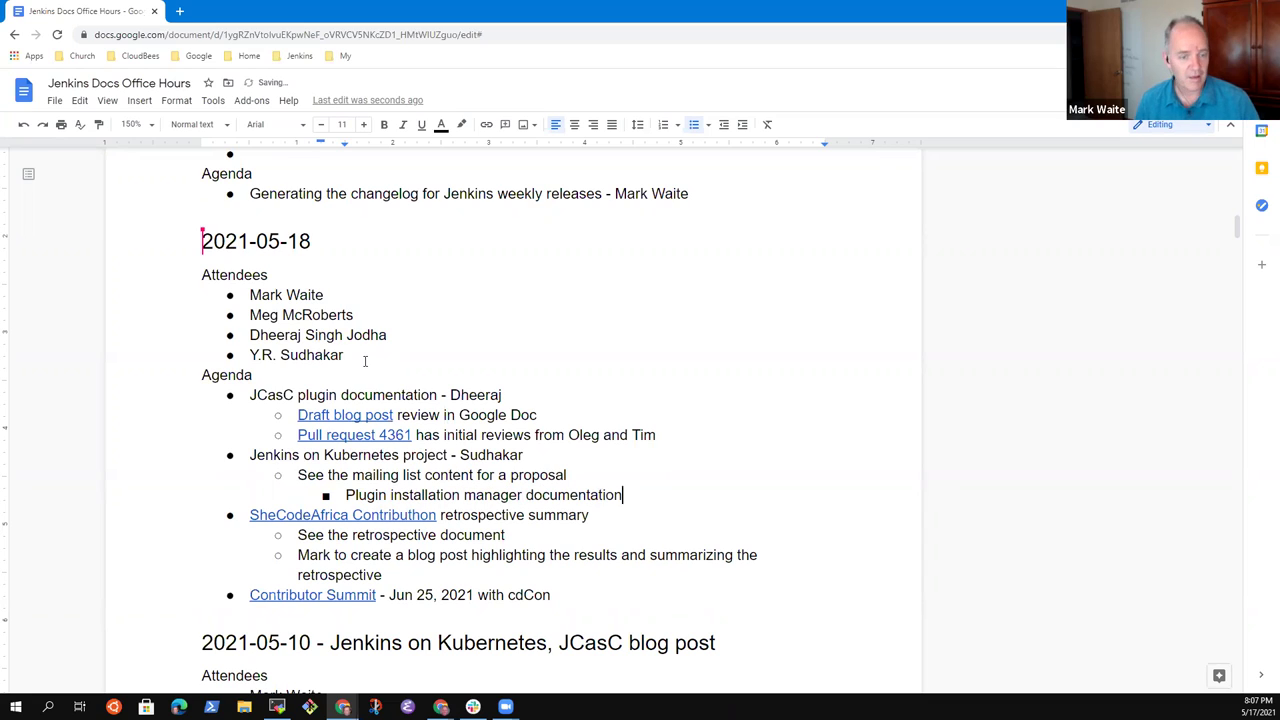
Step: Add a new top-level bullet and begin typing a colleague's news item title
key("Return")
key("shift+Tab")
key("shift+Tab")
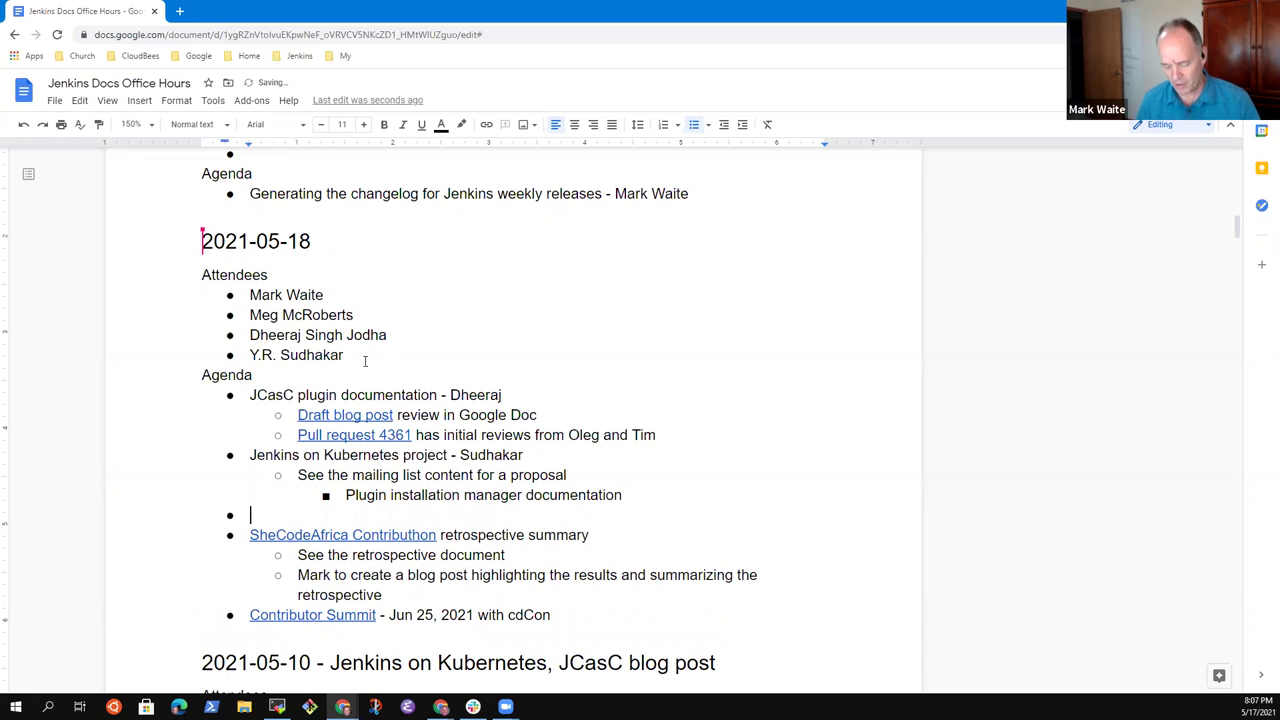
type("Mark has")
key("BackSpace")
key("BackSpace")
key("BackSpace")
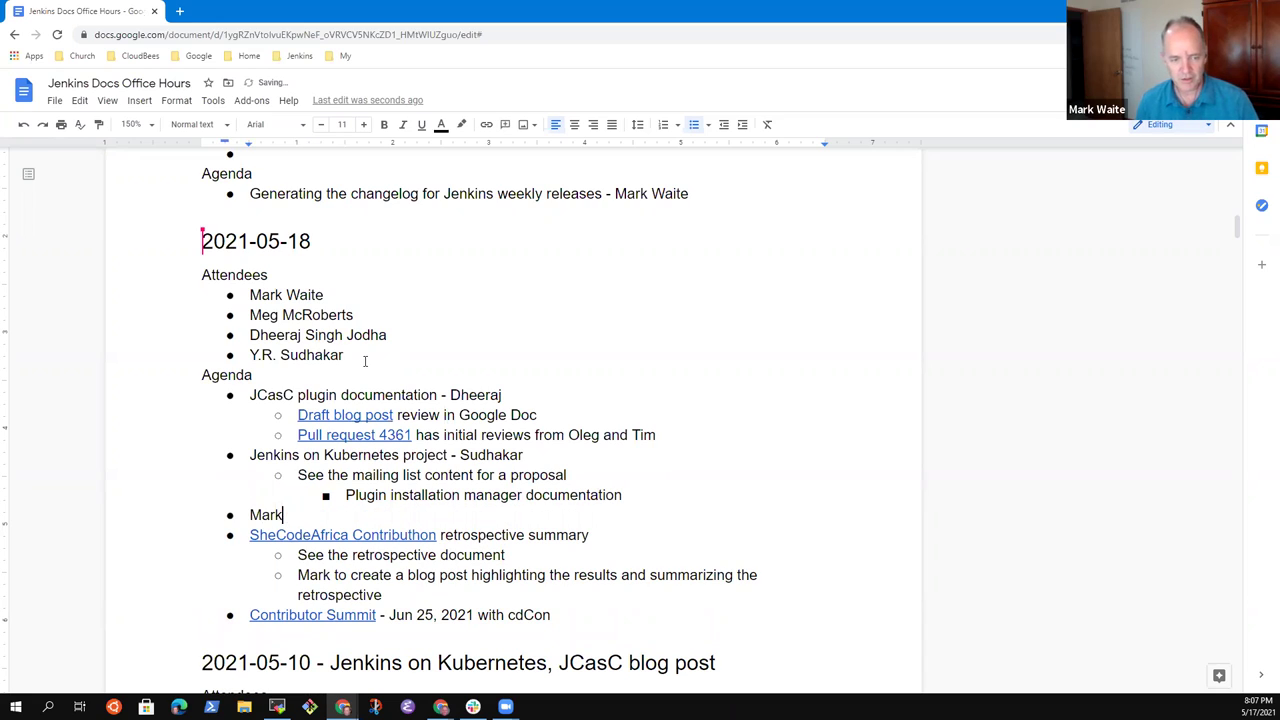
type("'s")
key("BackSpace")
key("BackSpace")
type("'s new")
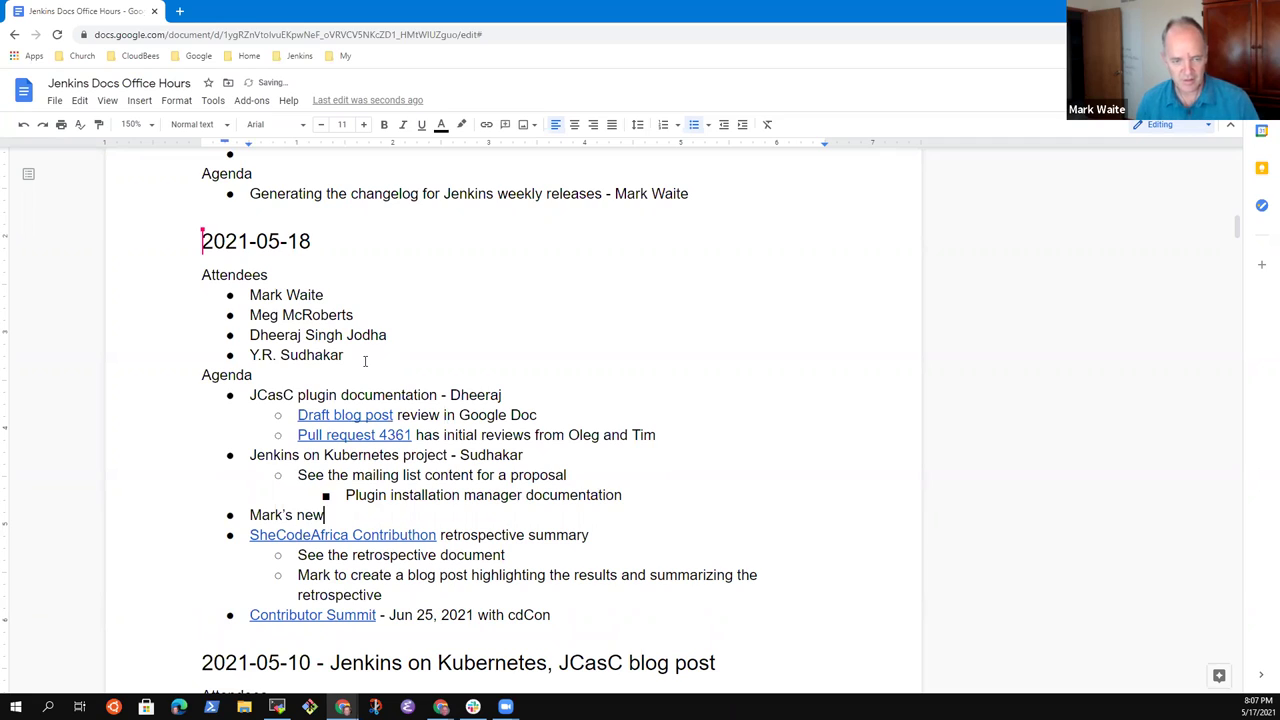
type("s")
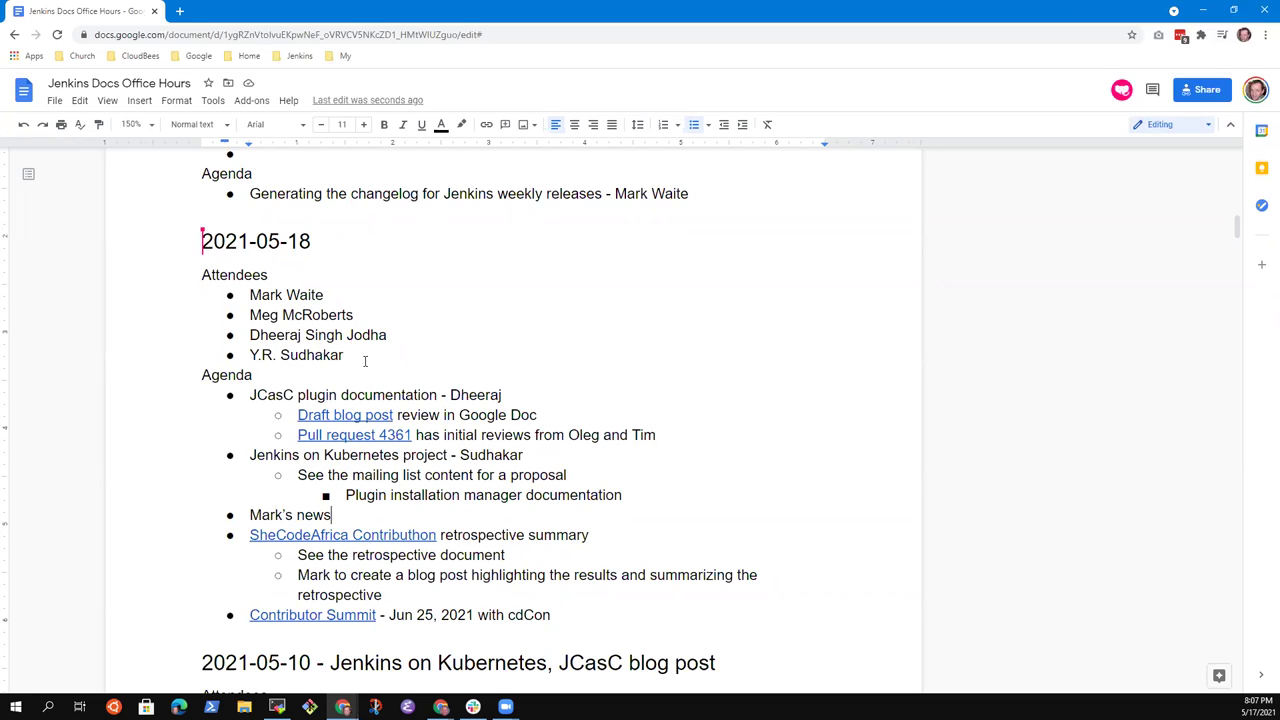
Step: Add a top-level bullet below the documentation note starting 'Next blog post - managing'
key("Up")
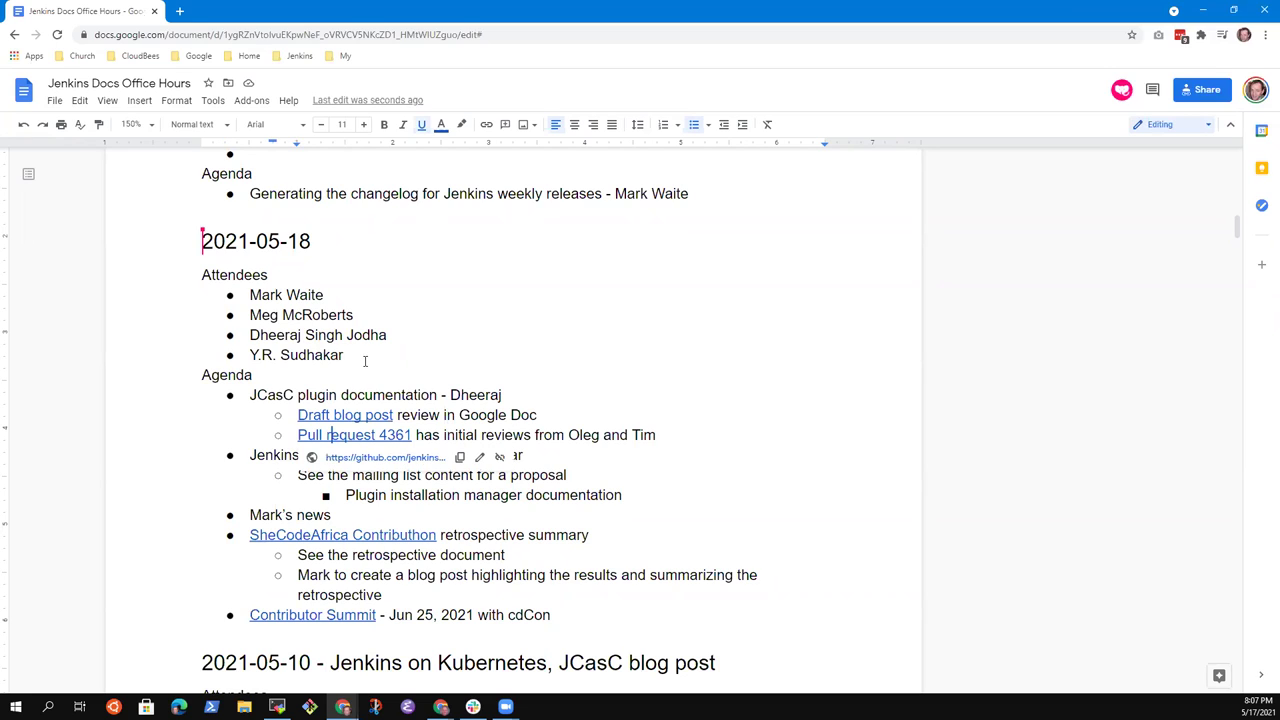
key("Down")
key("End")
key("Return")
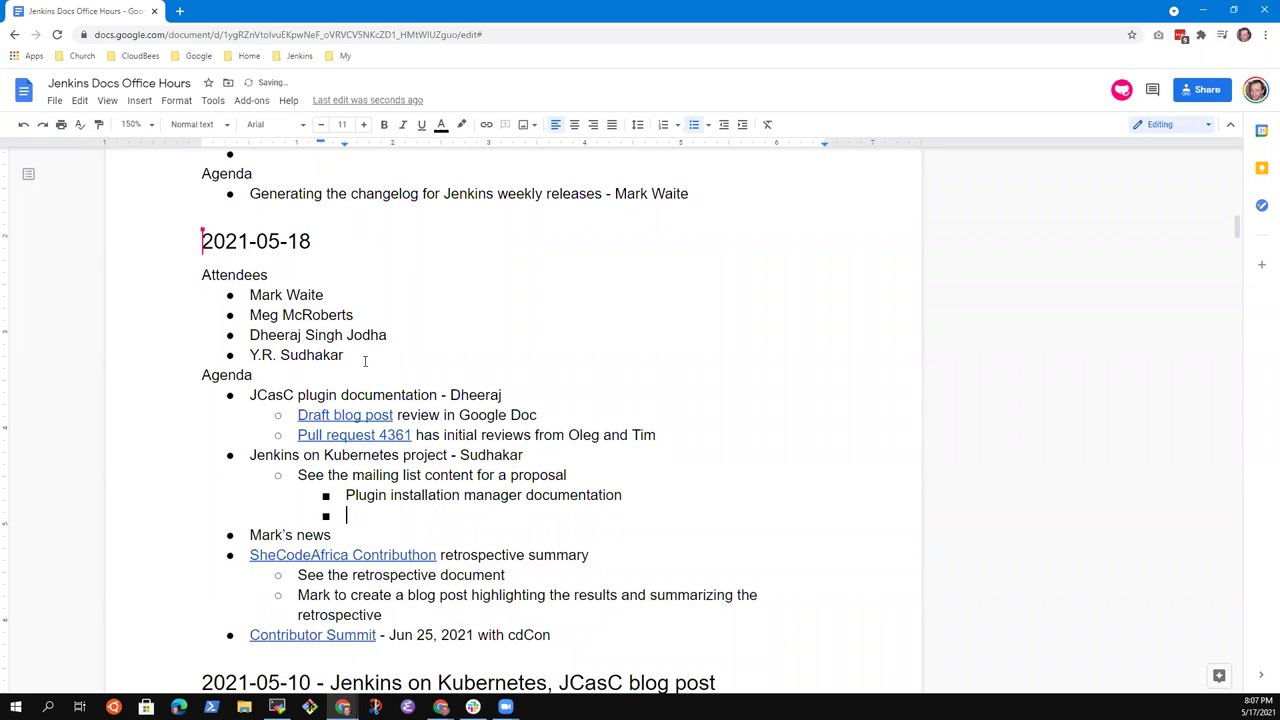
key("shift+Tab")
key("shift+Tab")
type("Next blog post")
type(" - manahing")
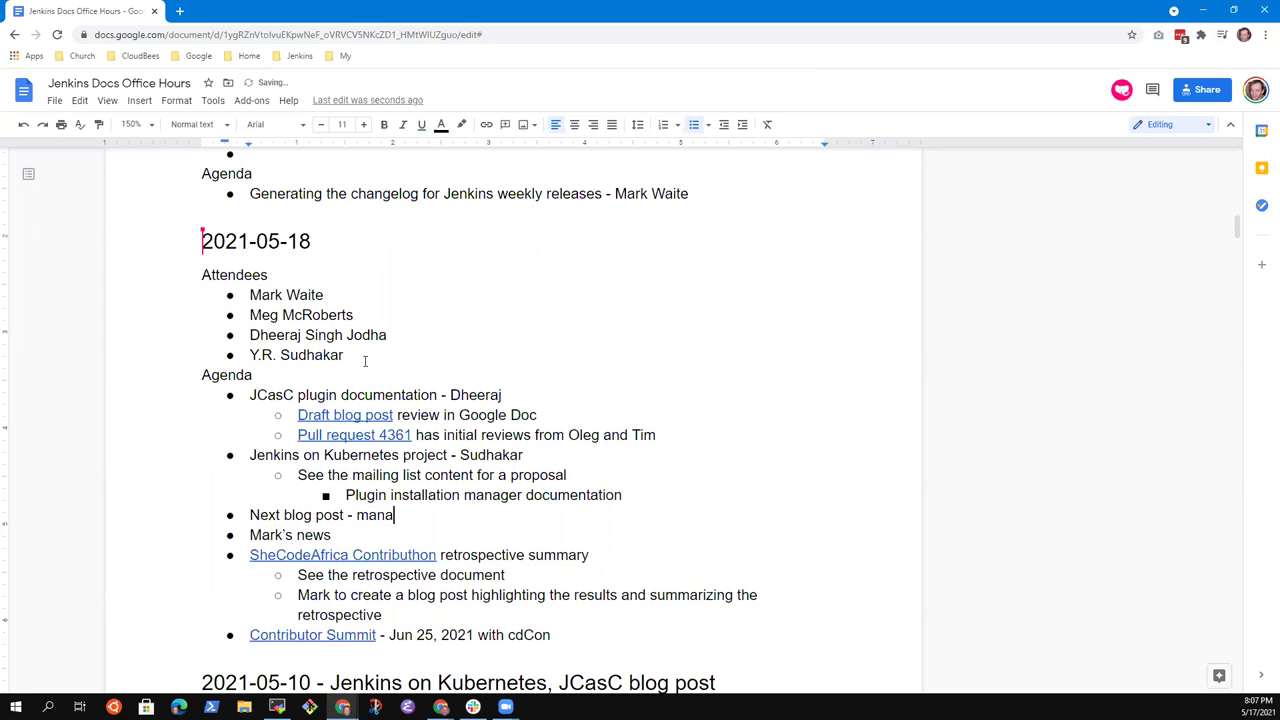
key("BackSpace")
key("BackSpace")
key("BackSpace")
type("gin")
Step: Complete it as '…secrets with JCasC' followed by the presenter's correctly spelled name
key("BackSpace")
type("g secrets")
type(" with JCas")
type("C ")
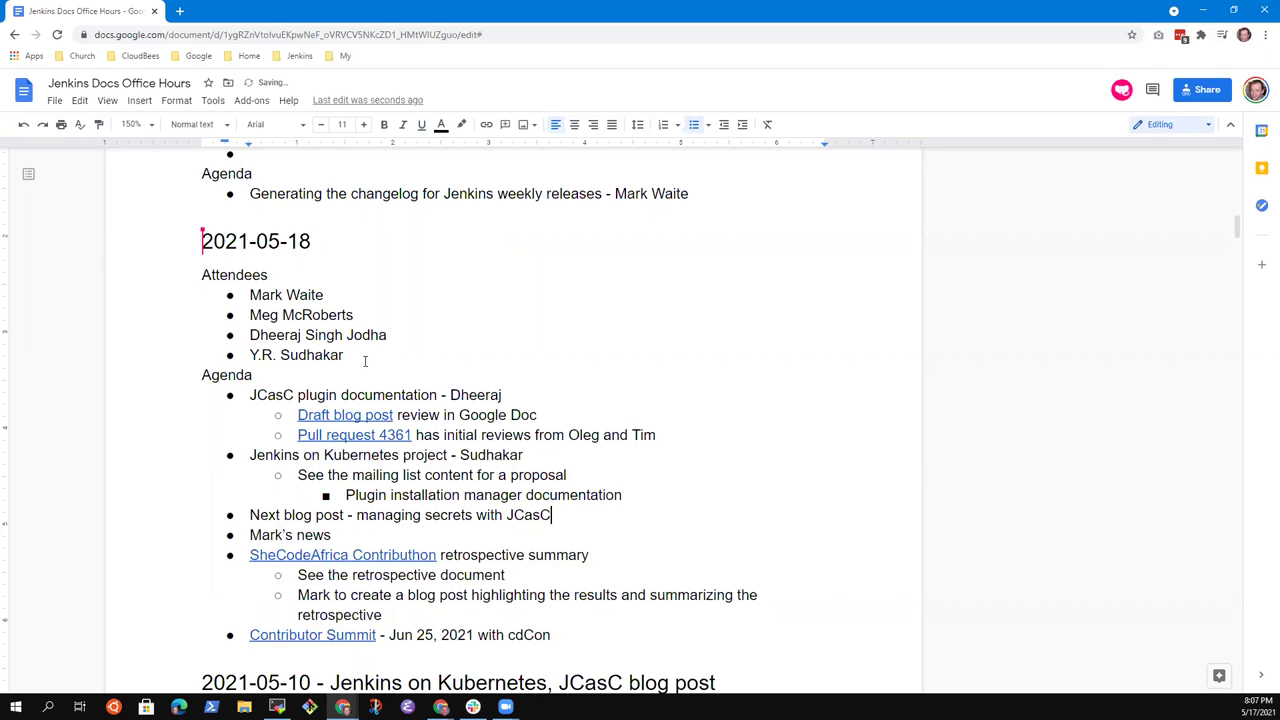
type("- Dheer")
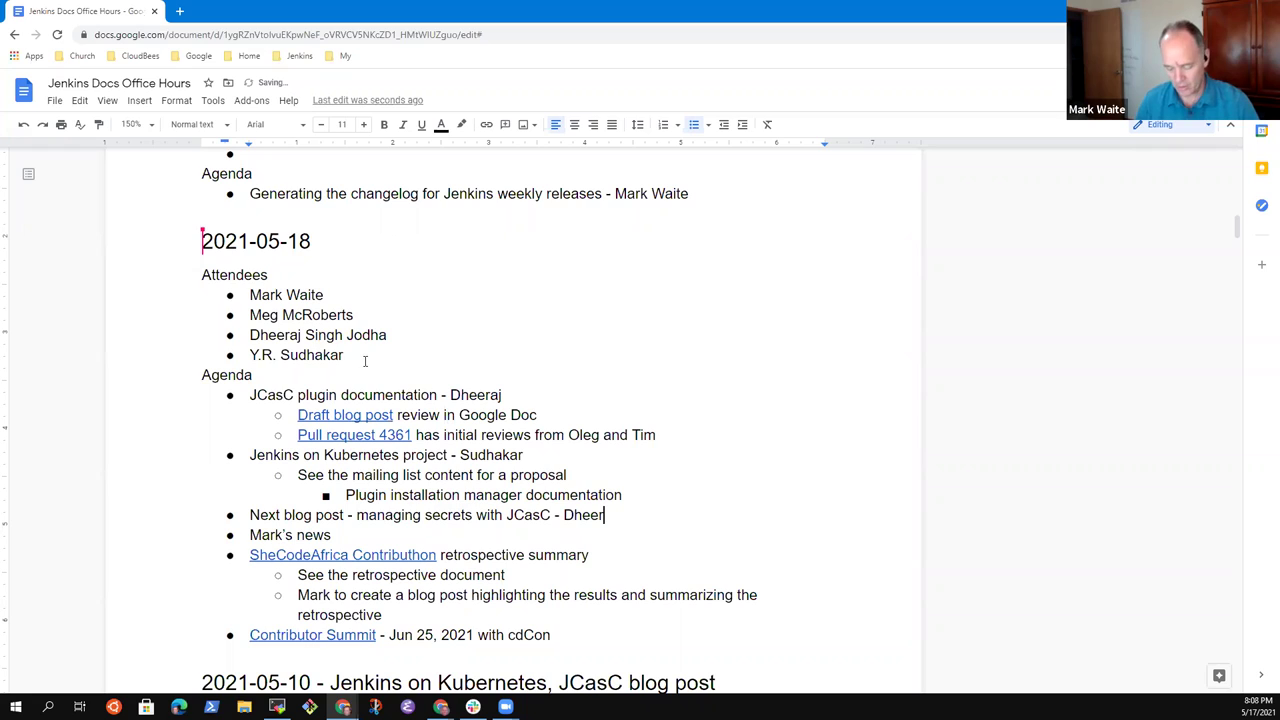
type("jas")
key("BackSpace")
key("BackSpace")
key("BackSpace")
type("aj")
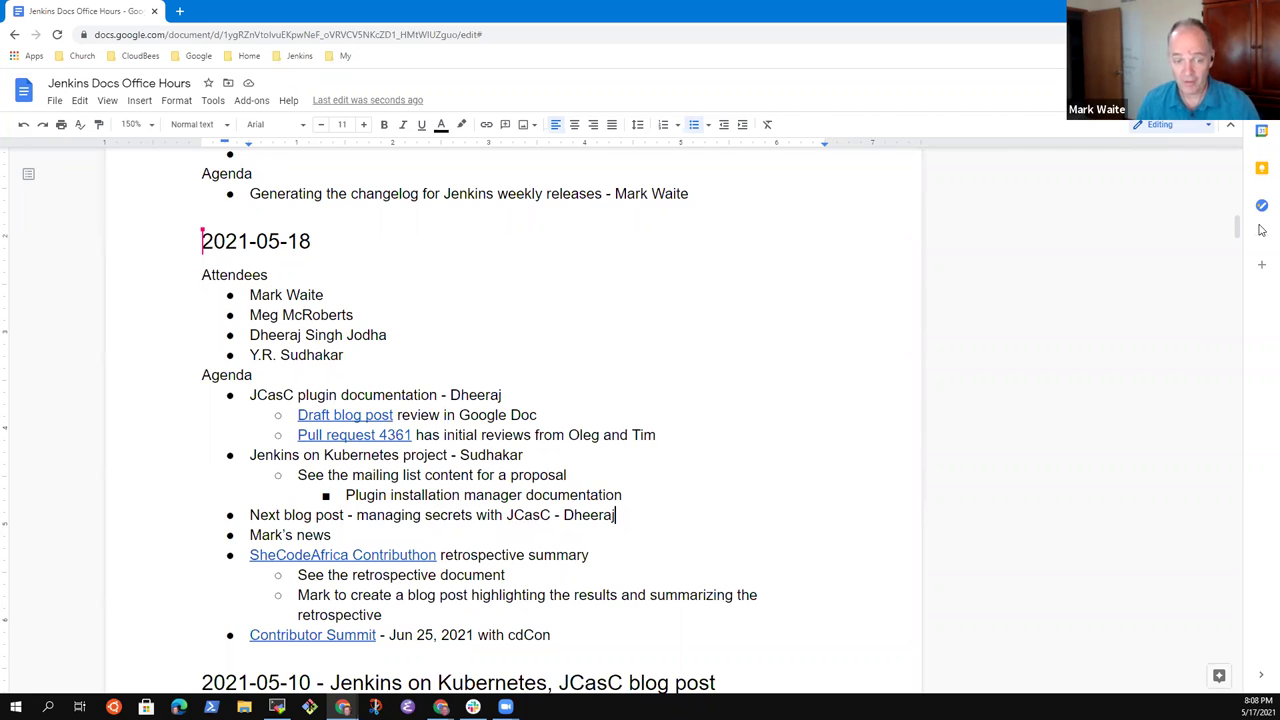
left_click(580, 495)
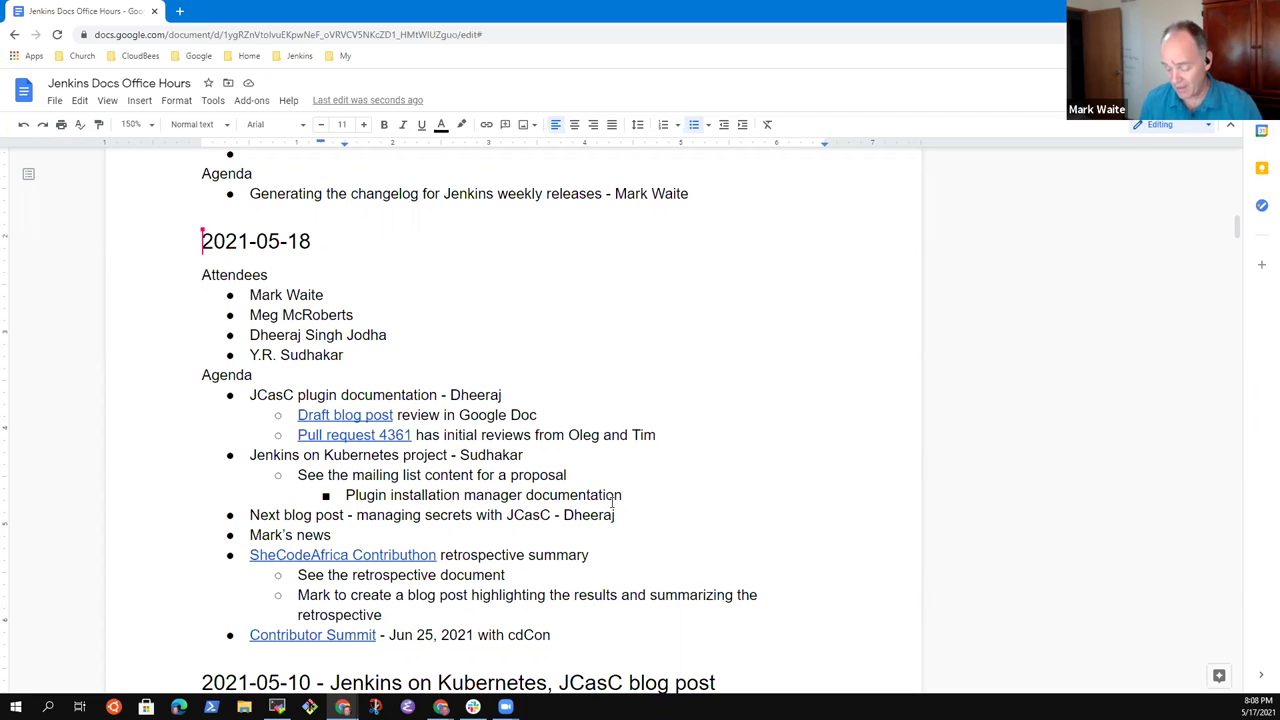
Step: Add a 'Review' sub-item below the plugin documentation line
key("Return")
key("shift+Tab")
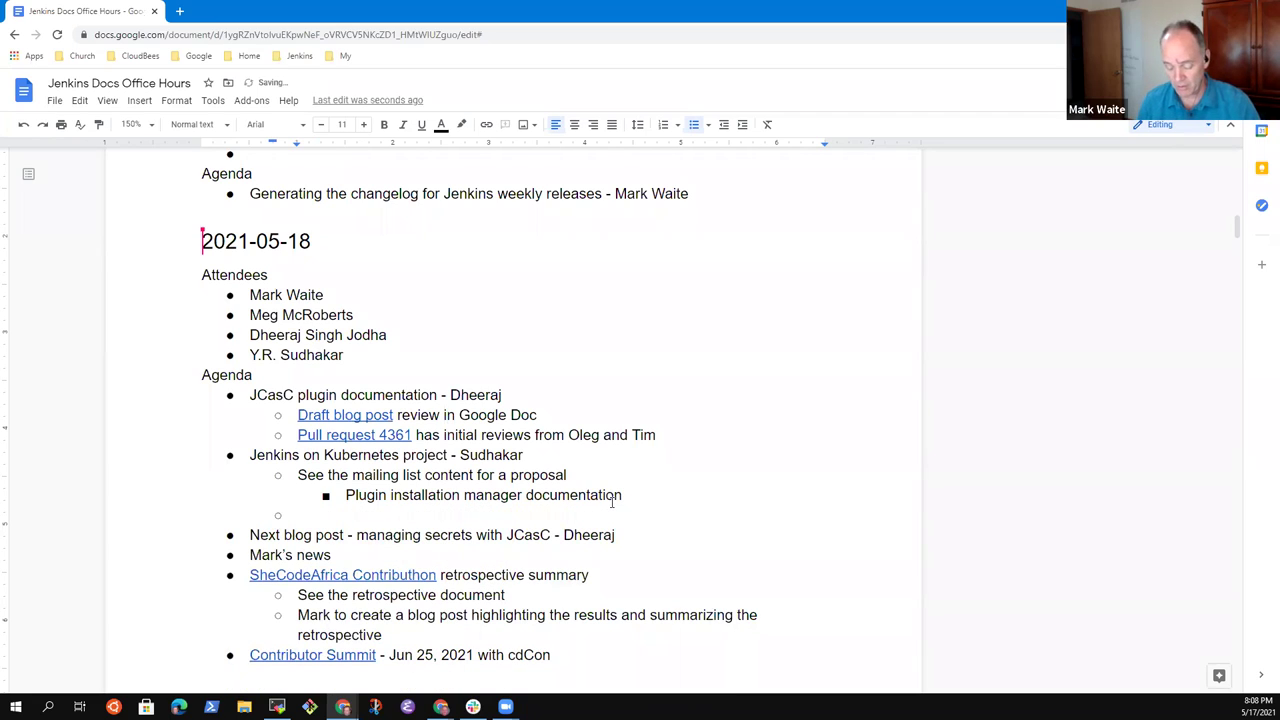
type("Easier")
key("ctrl+BackSpace")
type("Review")
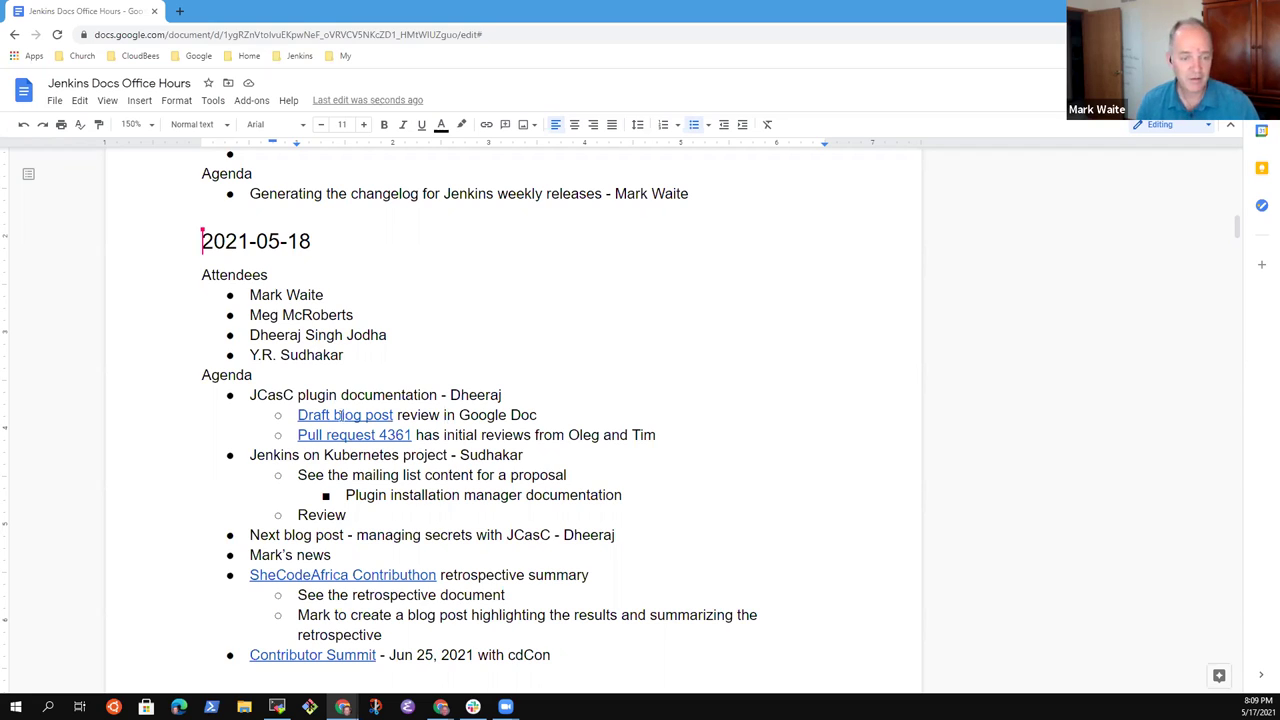
Step: Link 'mailing list content' to the copied thread URL and follow the link
left_click(420, 476)
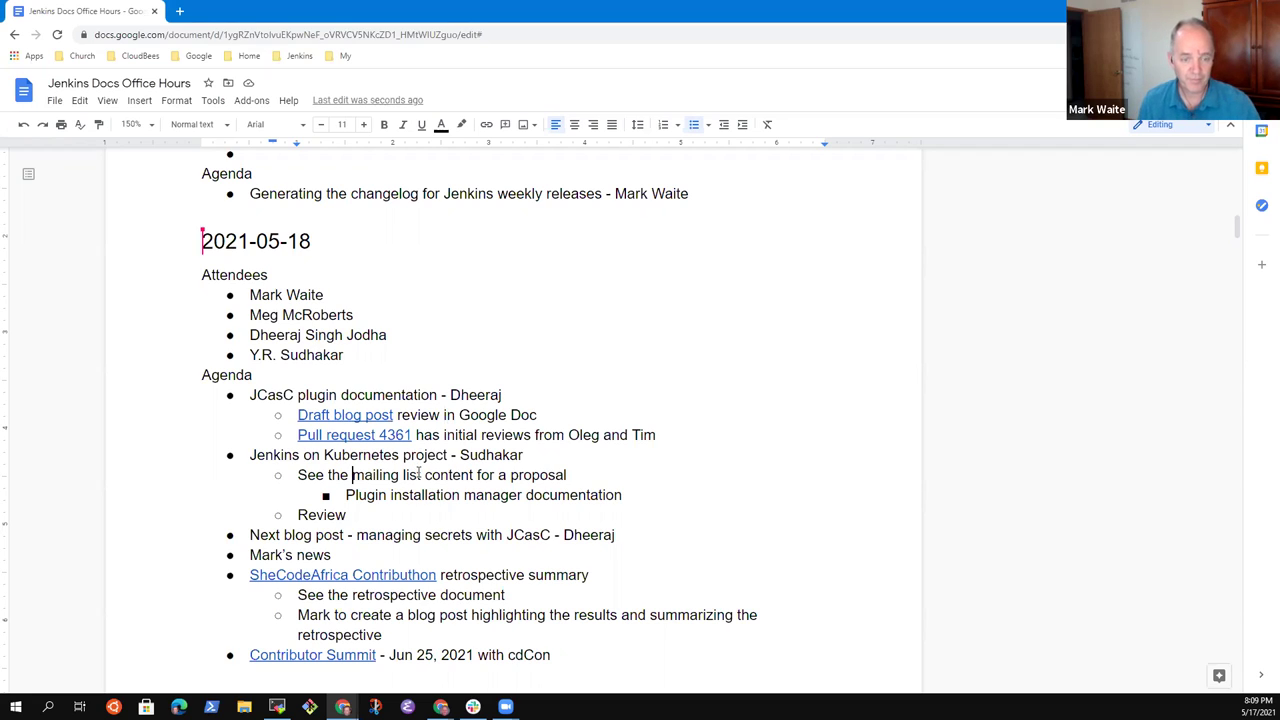
key("ctrl+shift+Right")
key("ctrl+shift+Right")
key("ctrl+shift+Right")
key("ctrl+k")
key("ctrl+v")
key("Return")
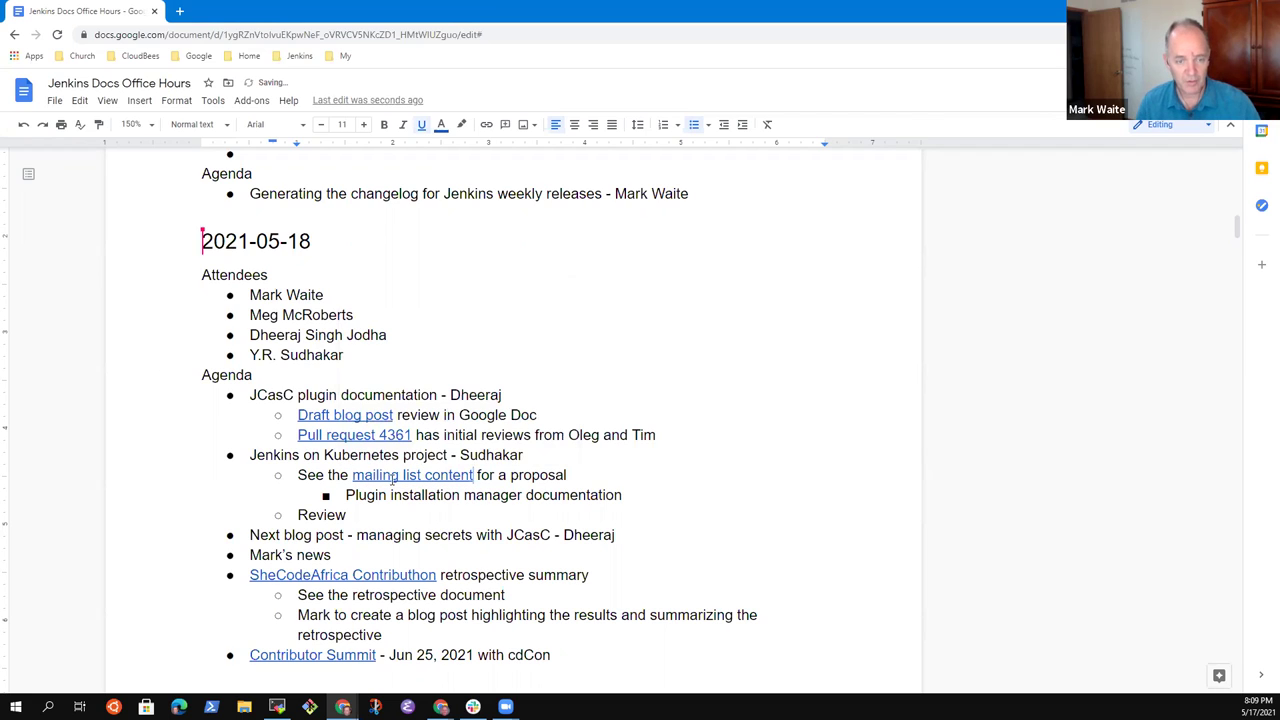
left_click(470, 500)
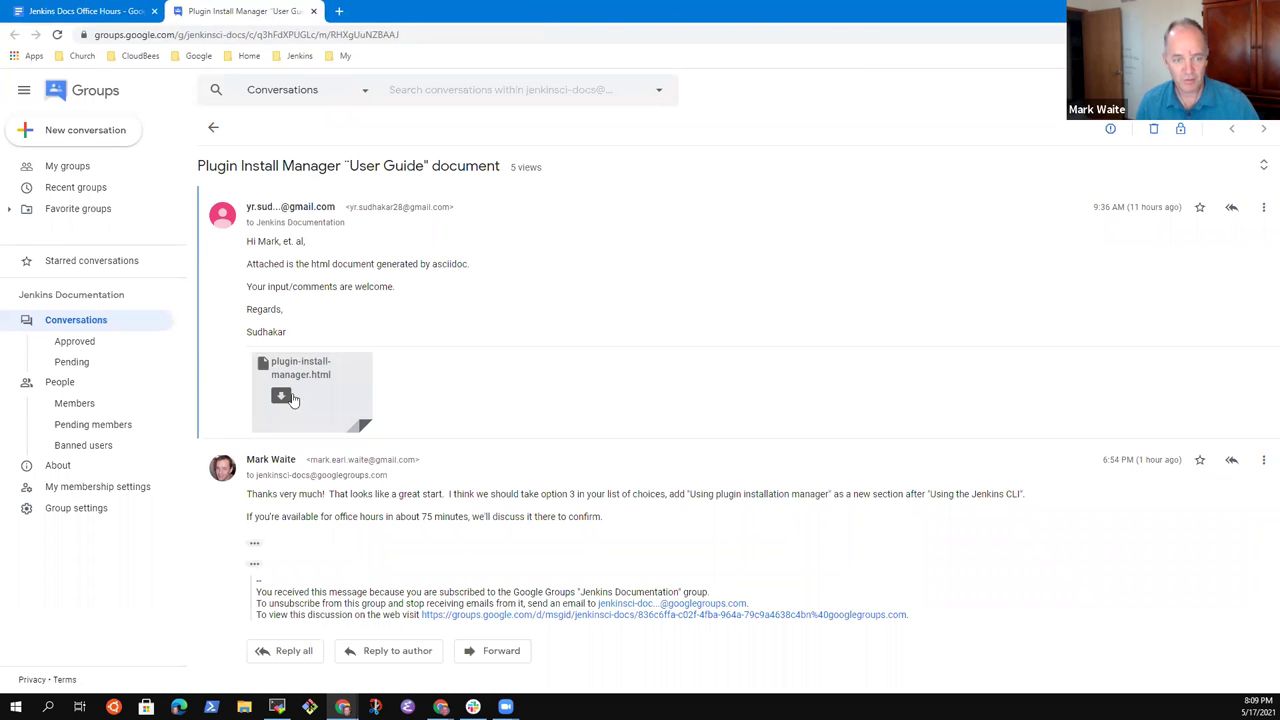
Step: Open the plugin-install-manager.html attachment, zoom in, and scroll through its integration options
left_click(329, 373)
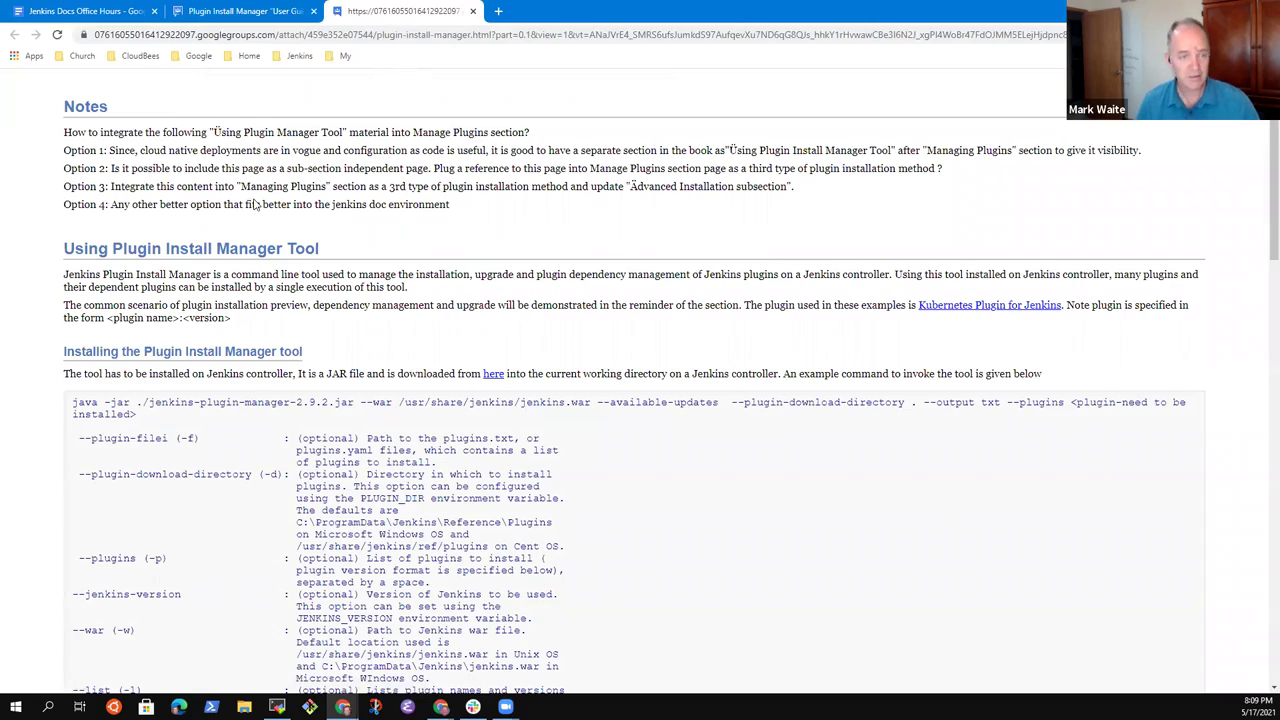
key("ctrl+plus")
key("ctrl+plus")
key("ctrl+plus")
scroll(244, 180, "down", 10)
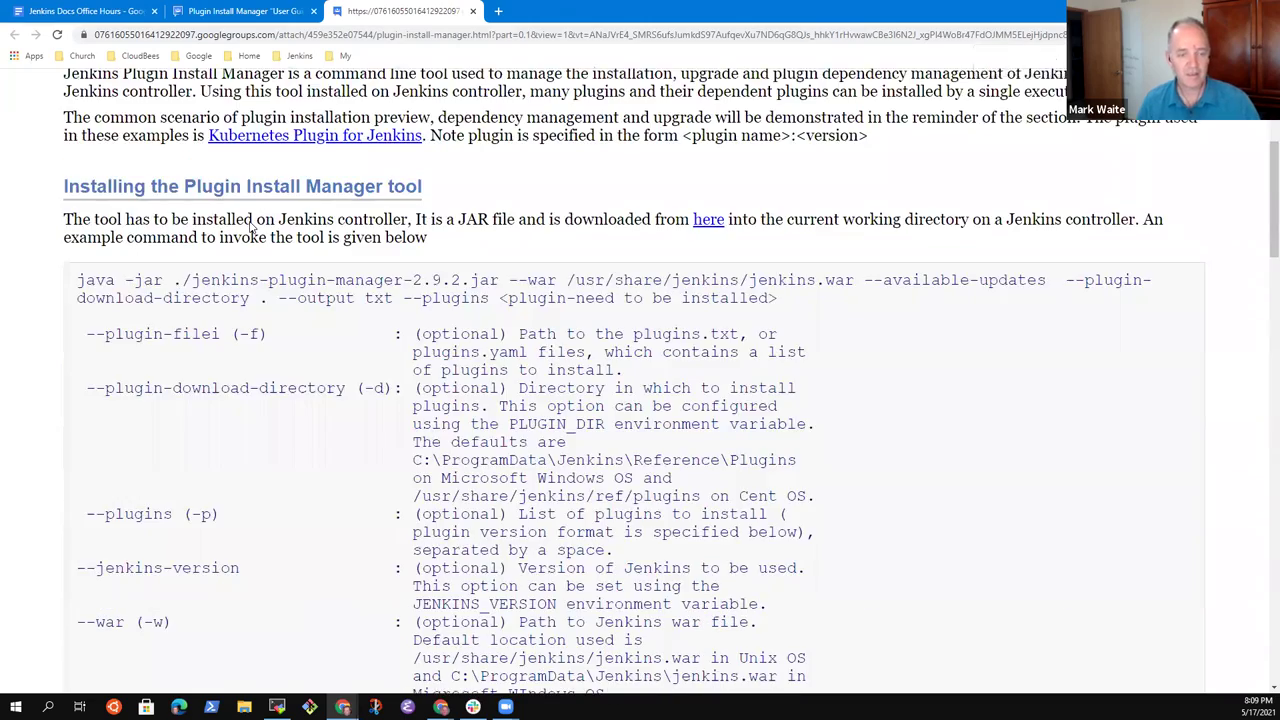
scroll(264, 241, "down", 3)
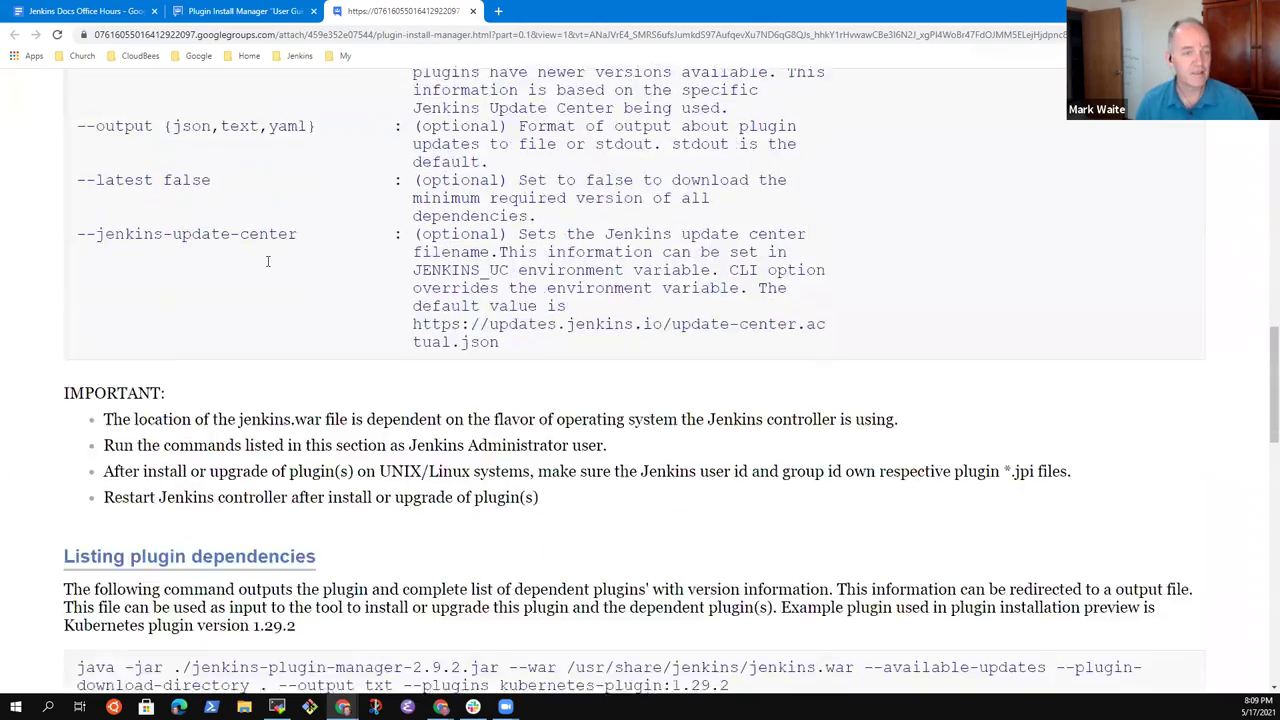
scroll(300, 275, "up", 10)
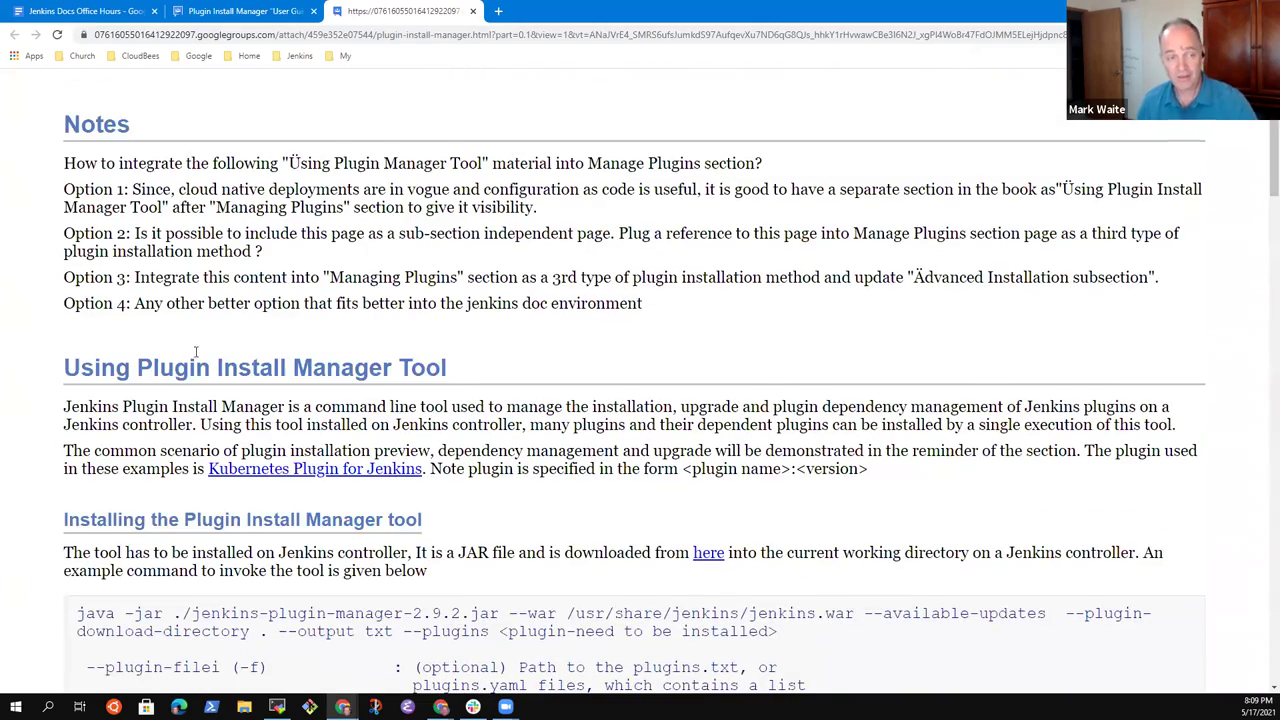
Step: Back in the notes, join the plugin installation manager line onto the proposal sub-point, dropping 'documentation'
left_click(228, 10)
left_click(92, 12)
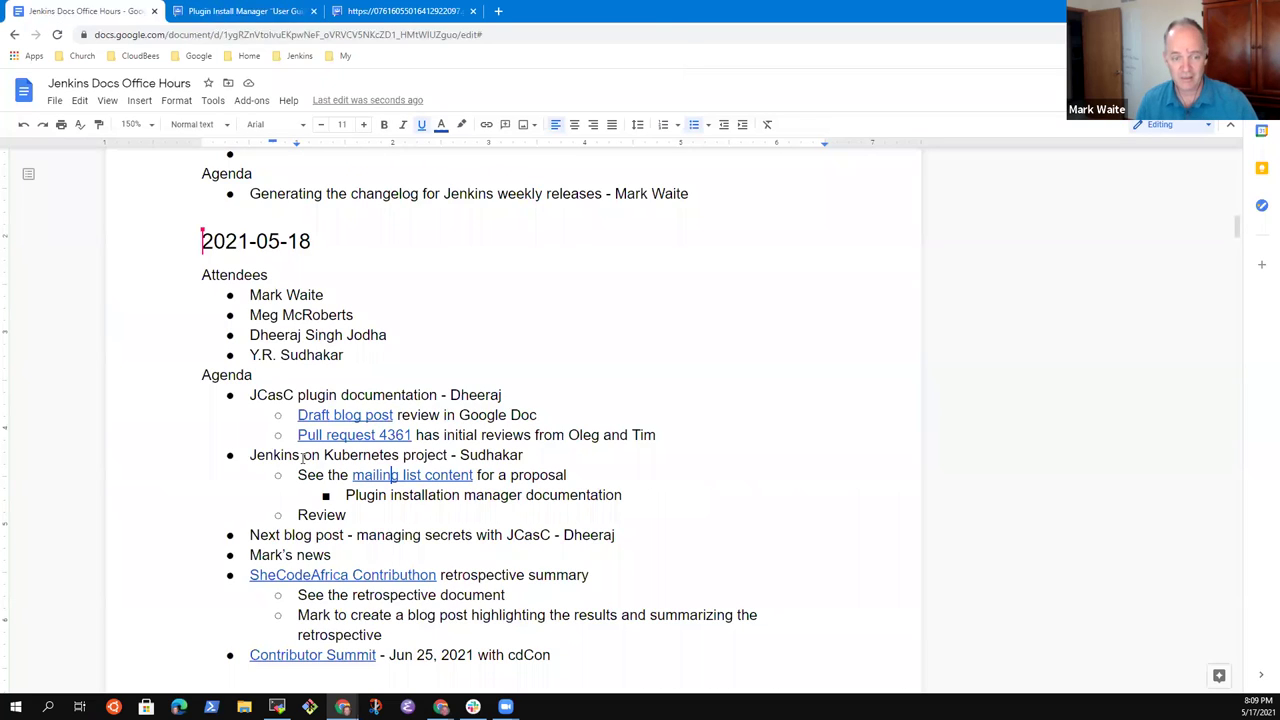
left_click_drag(247, 453, 526, 454)
left_click(635, 476)
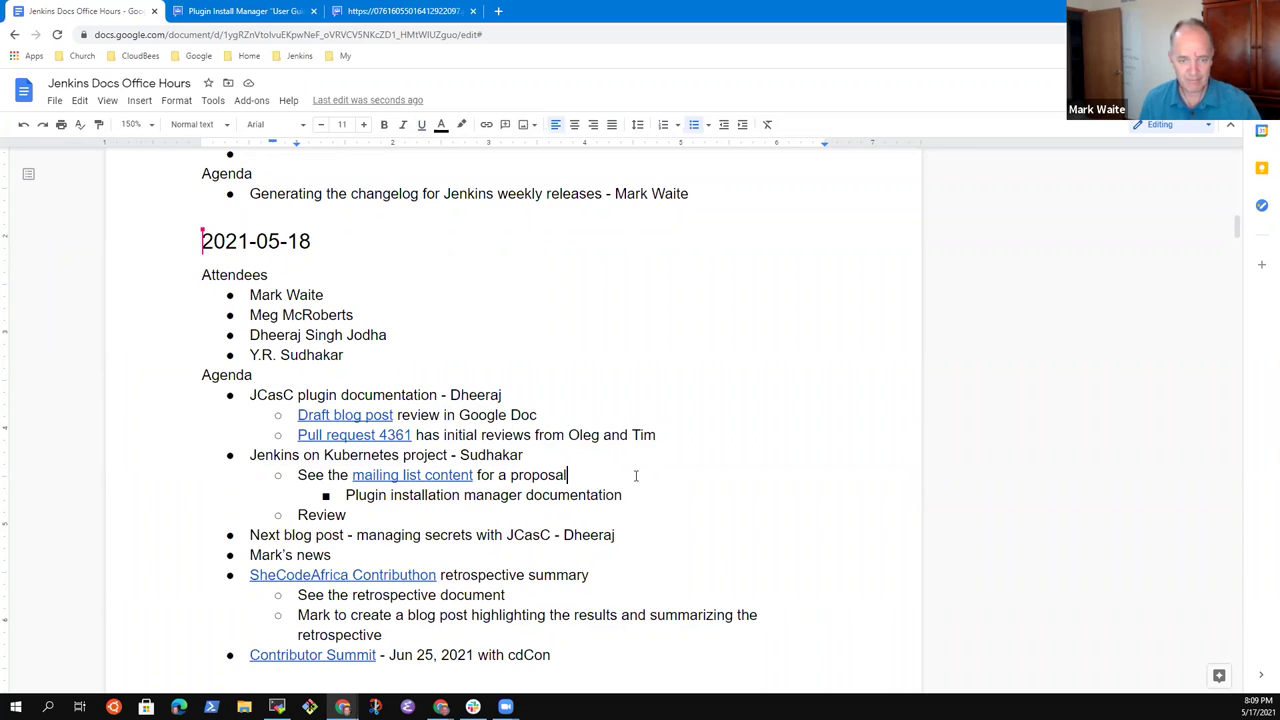
type(" for")
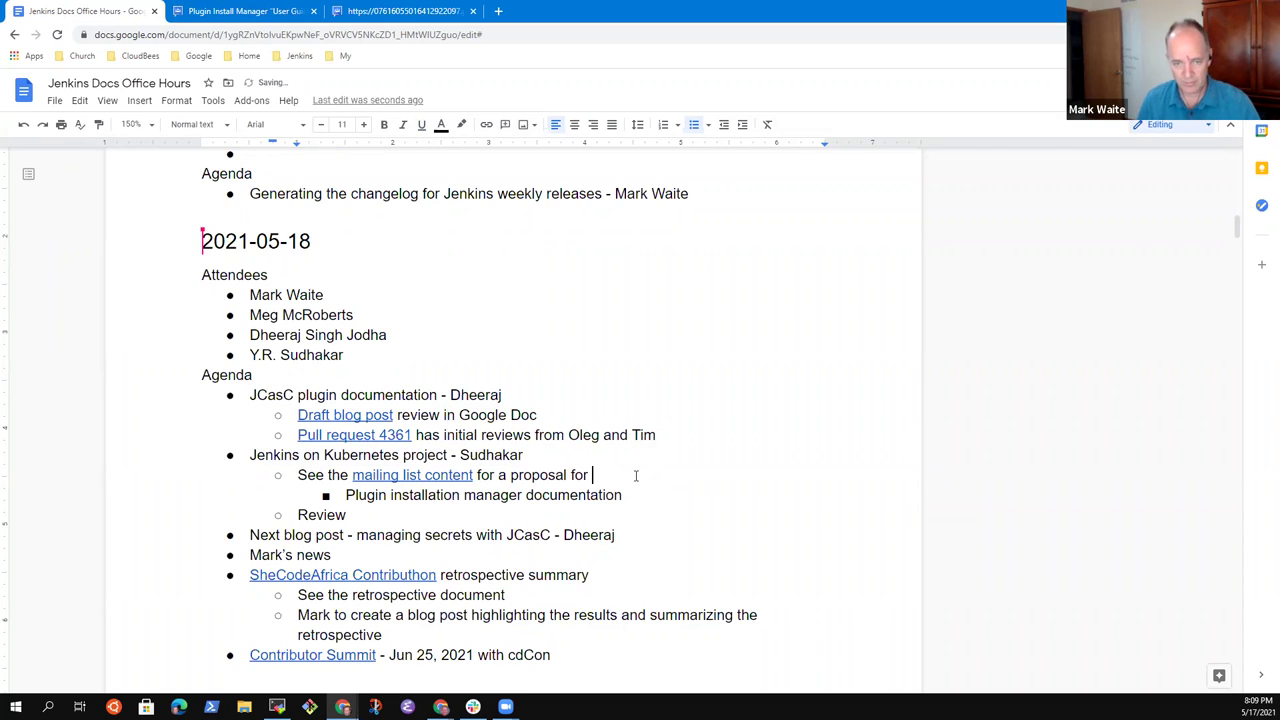
key("Delete")
key("Delete")
key("Delete")
type("pl")
key("ctrl+shift+Left")
key("BackSpace")
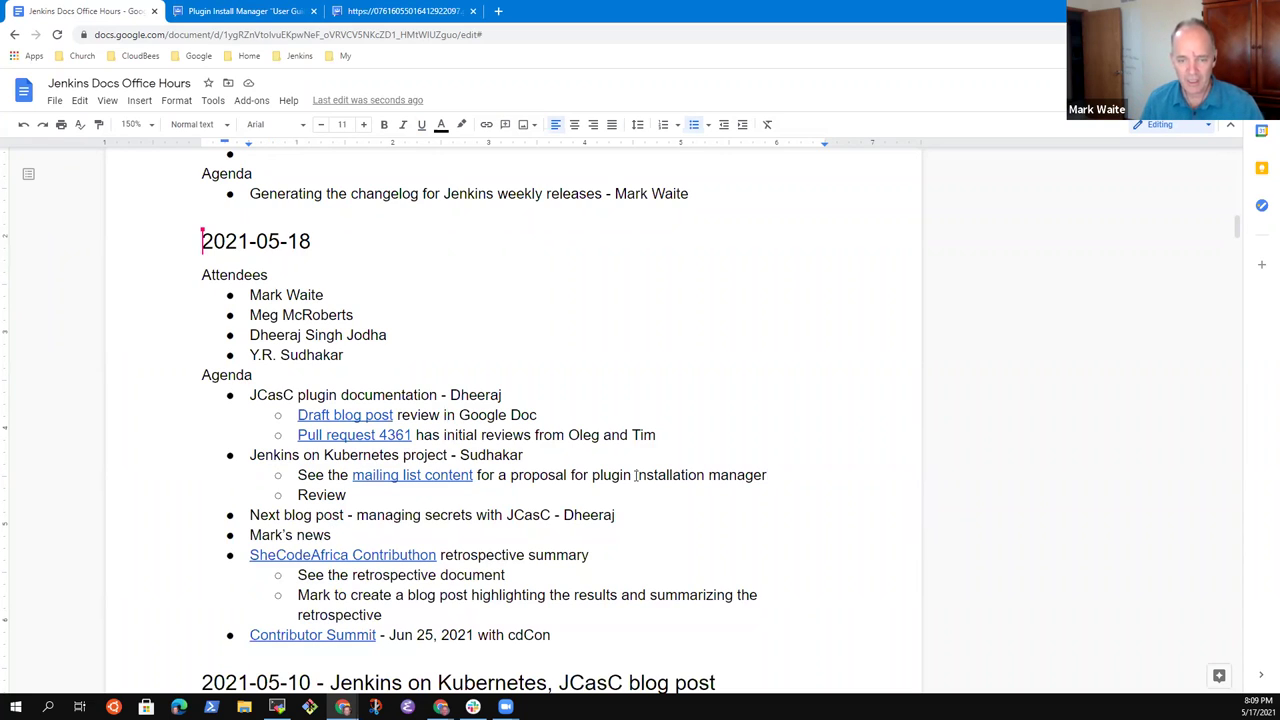
Step: Add the agenda item 'Downloading plugins' followed by the presenter's name
key("Return")
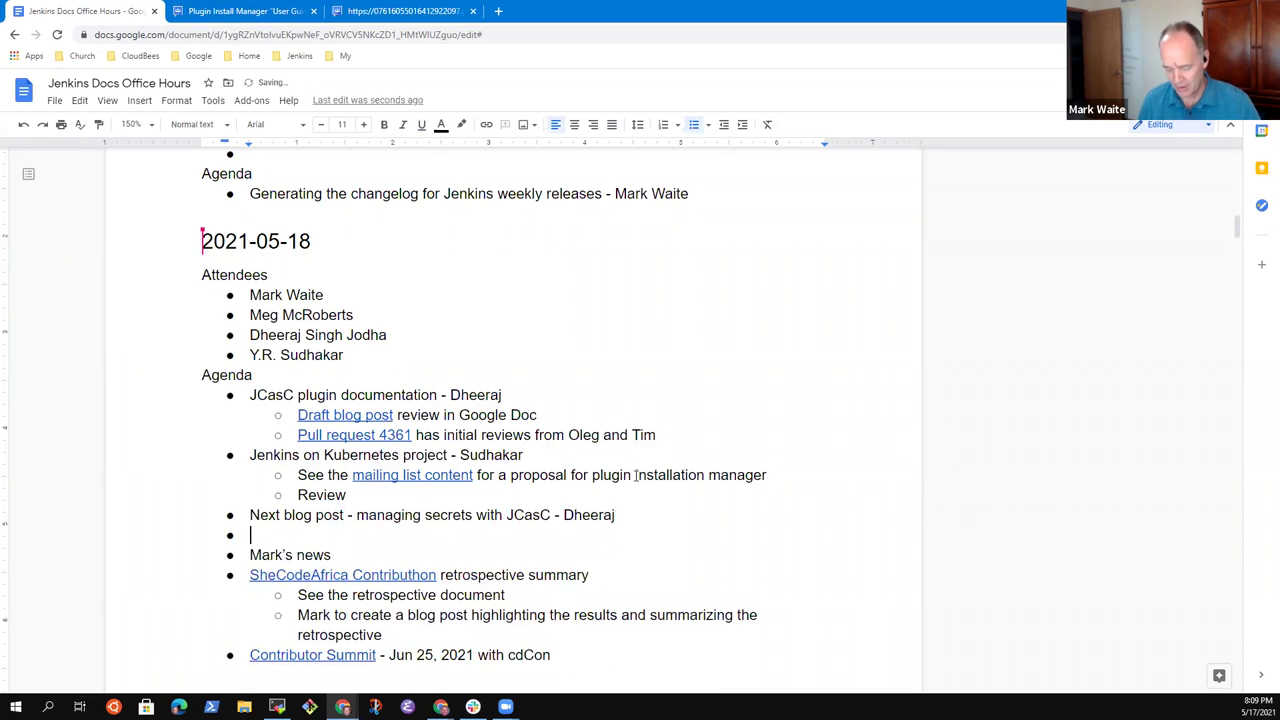
type("Jenkins")
key("ctrl+BackSpace")
type("Do")
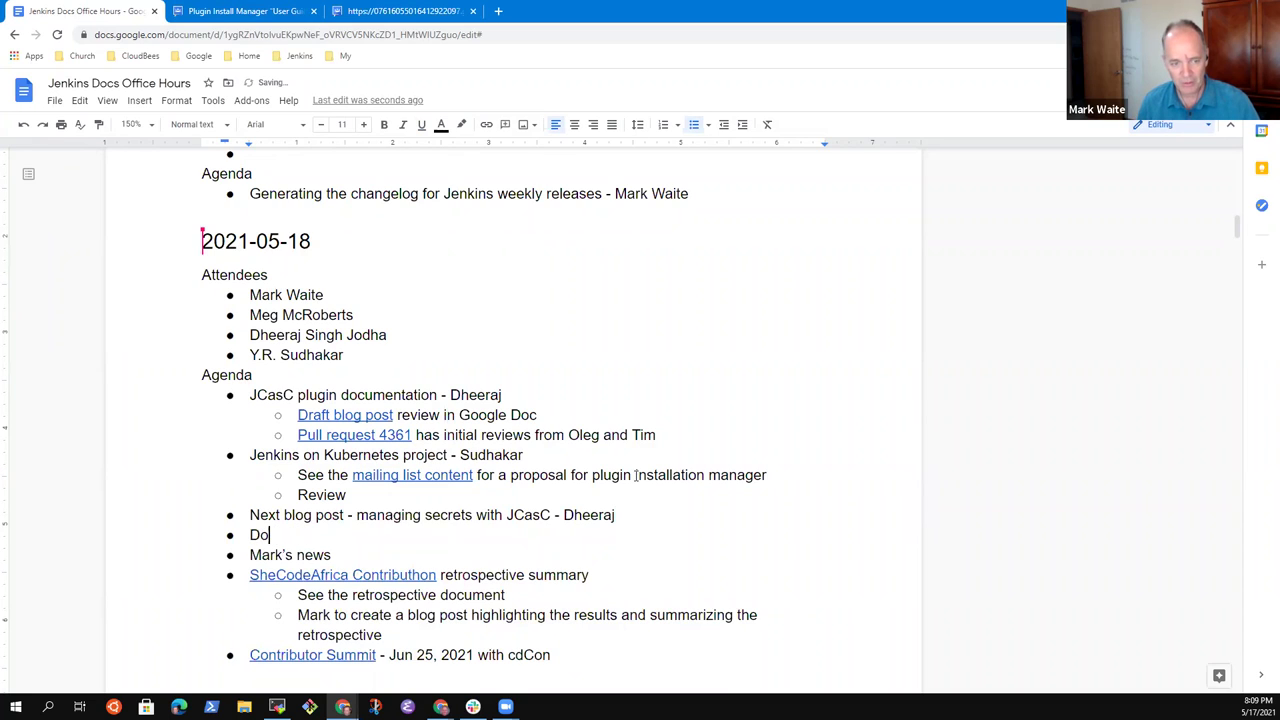
type("wnloading")
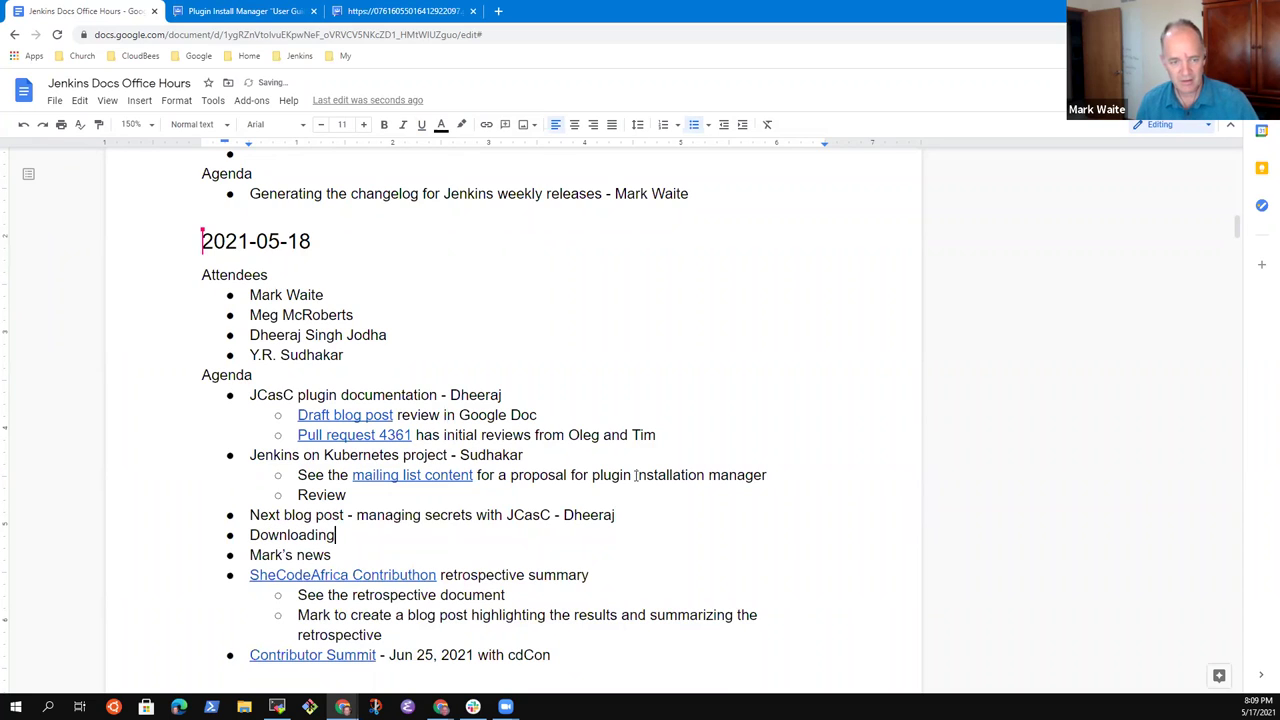
type(" plugins ")
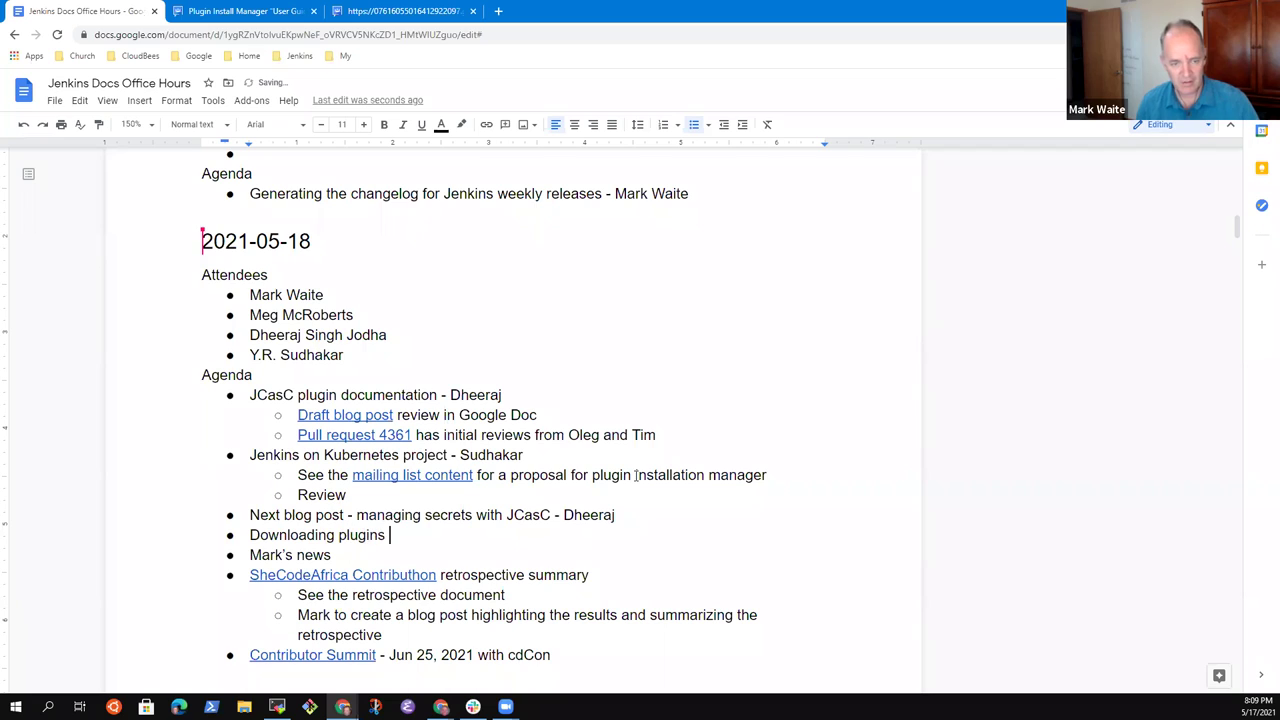
type("- Sudhakar")
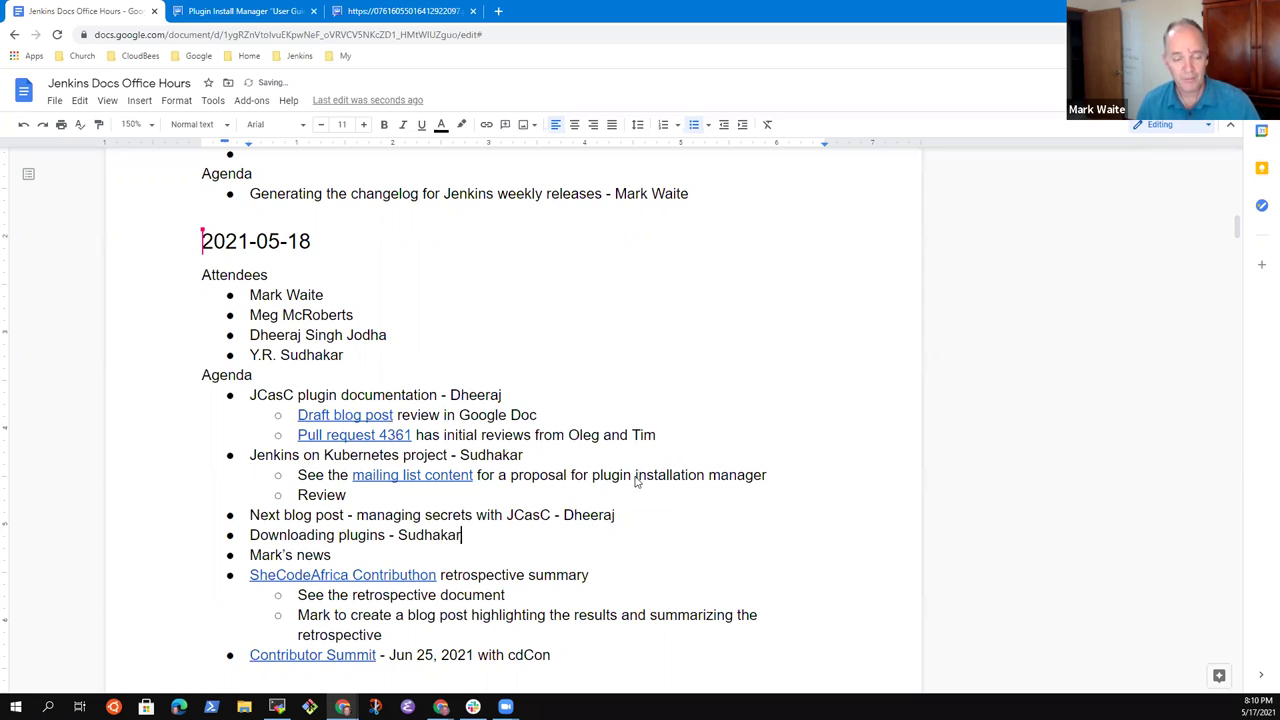
Step: Add sub-point 'Gitter chat channel and discussion', noting China is the nearest mirror to India
key("Return")
key("Tab")
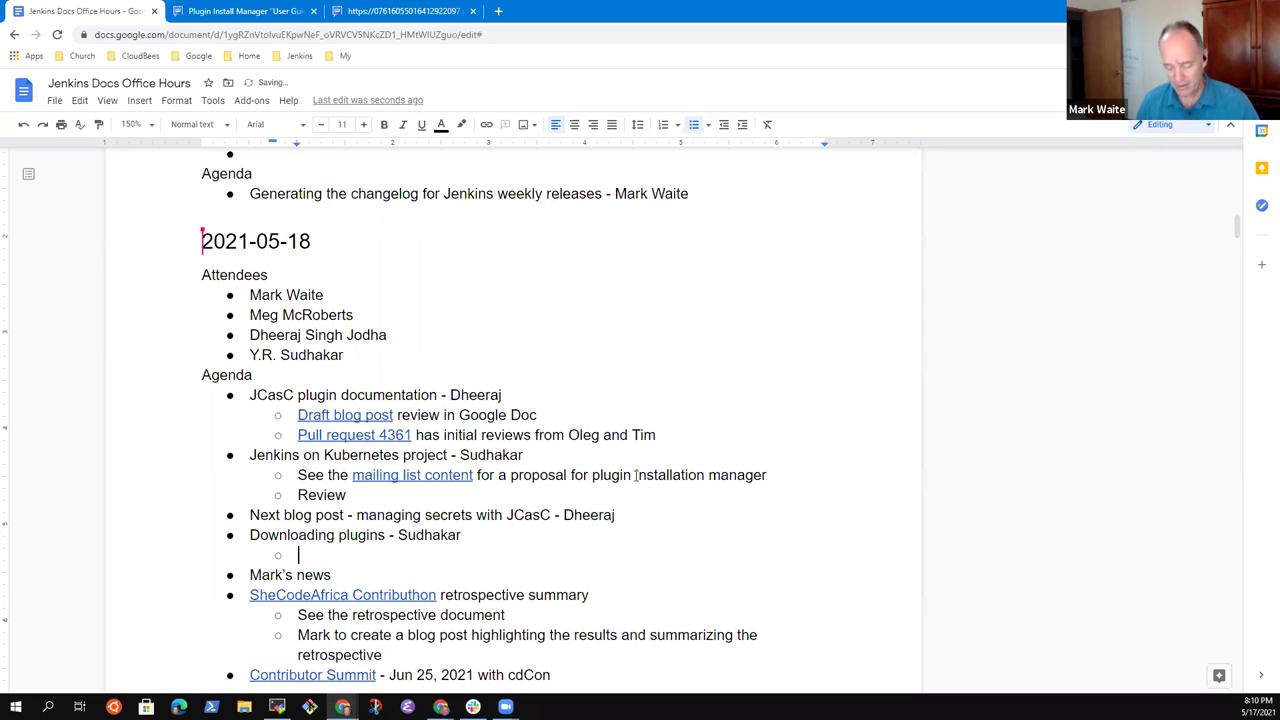
type("Gitter cha")
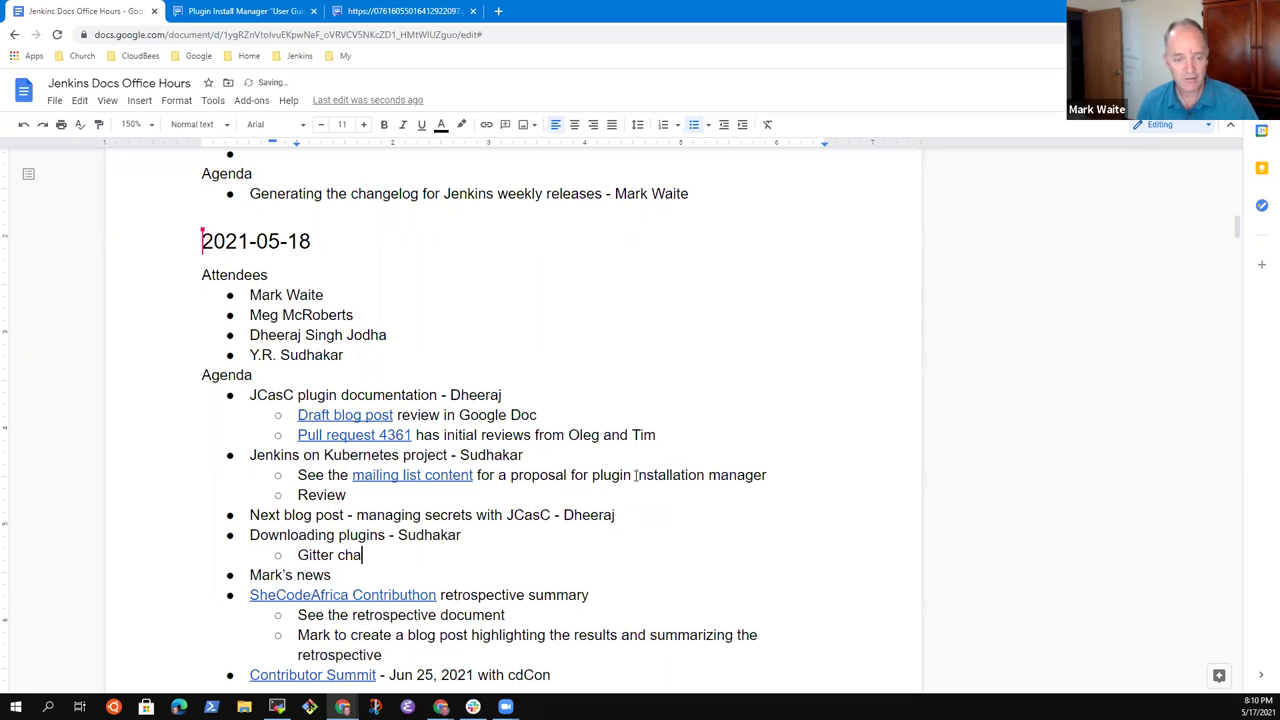
type("t channel ")
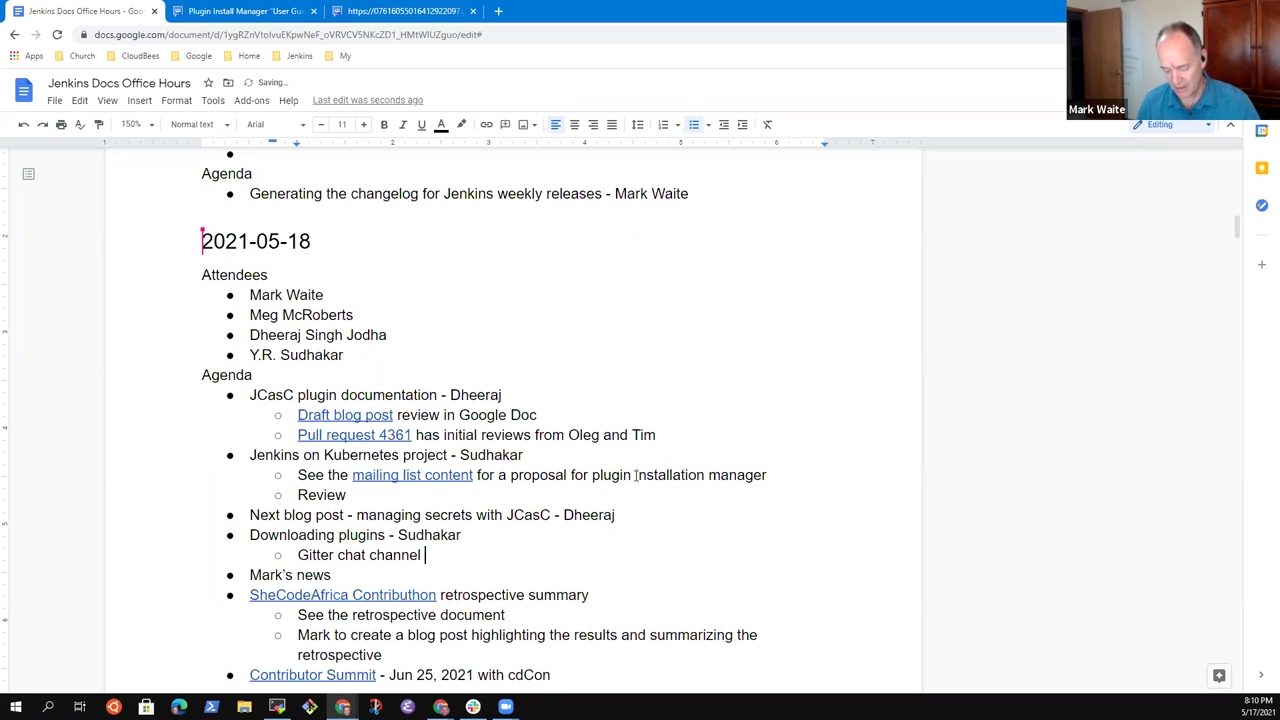
type("anbd discussion")
key("ctrl+BackSpace")
key("ctrl+BackSpace")
type("and discussion")
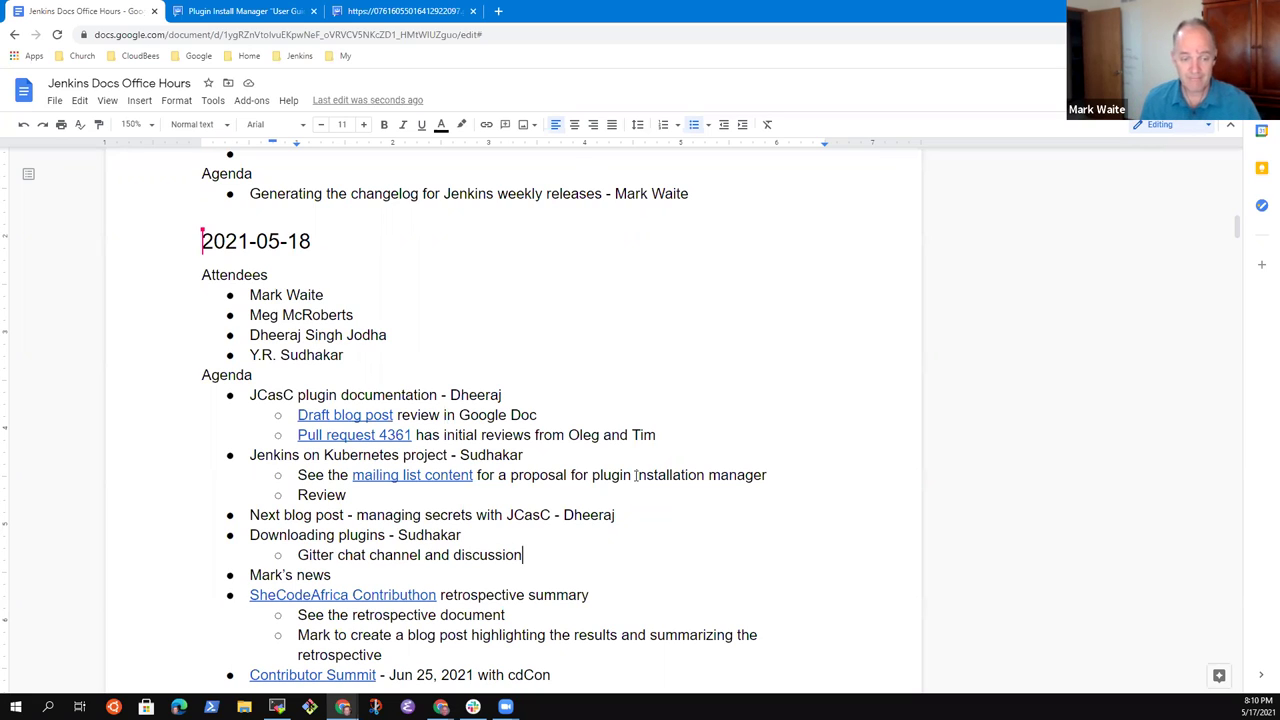
type("with plugin installation manager ")
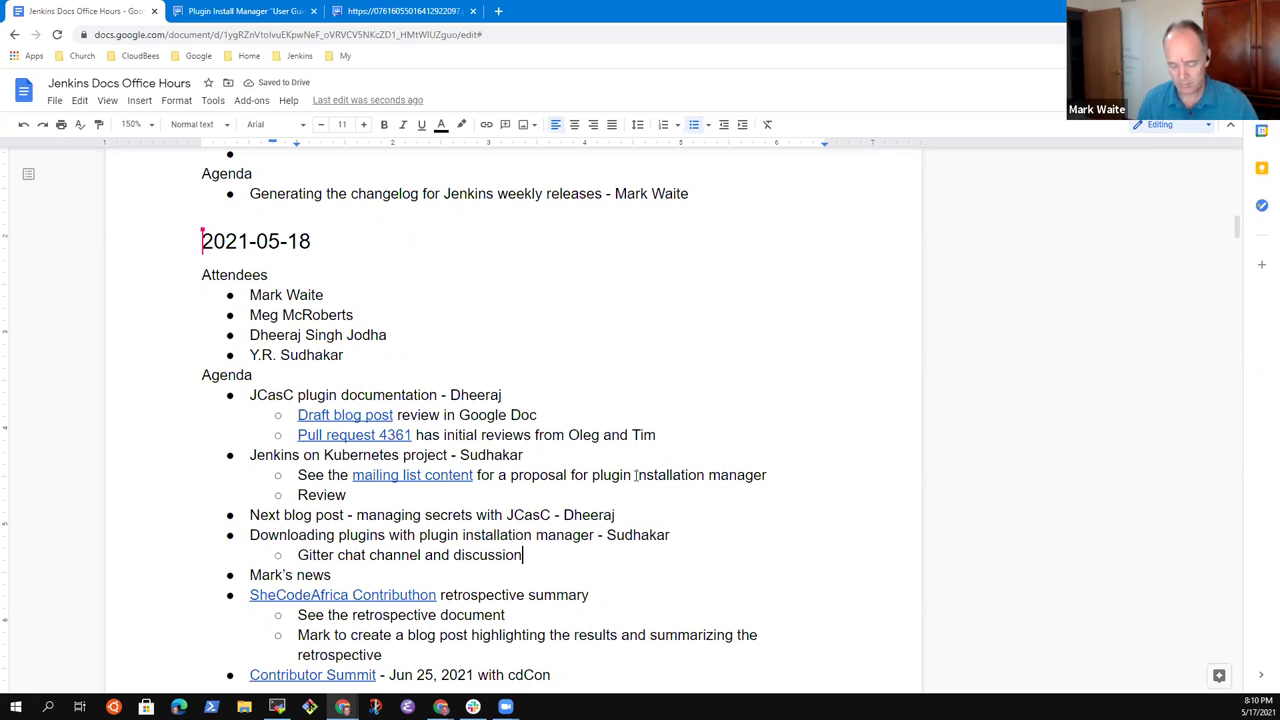
type(" (")
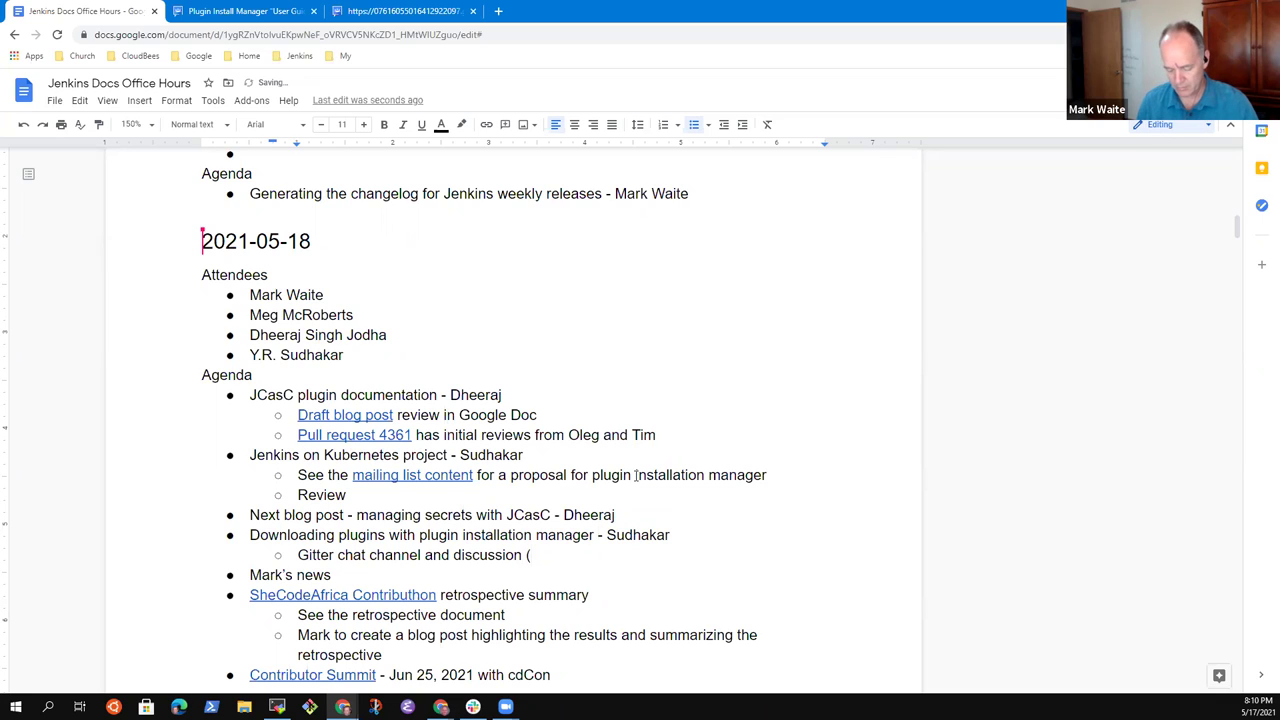
type("china")
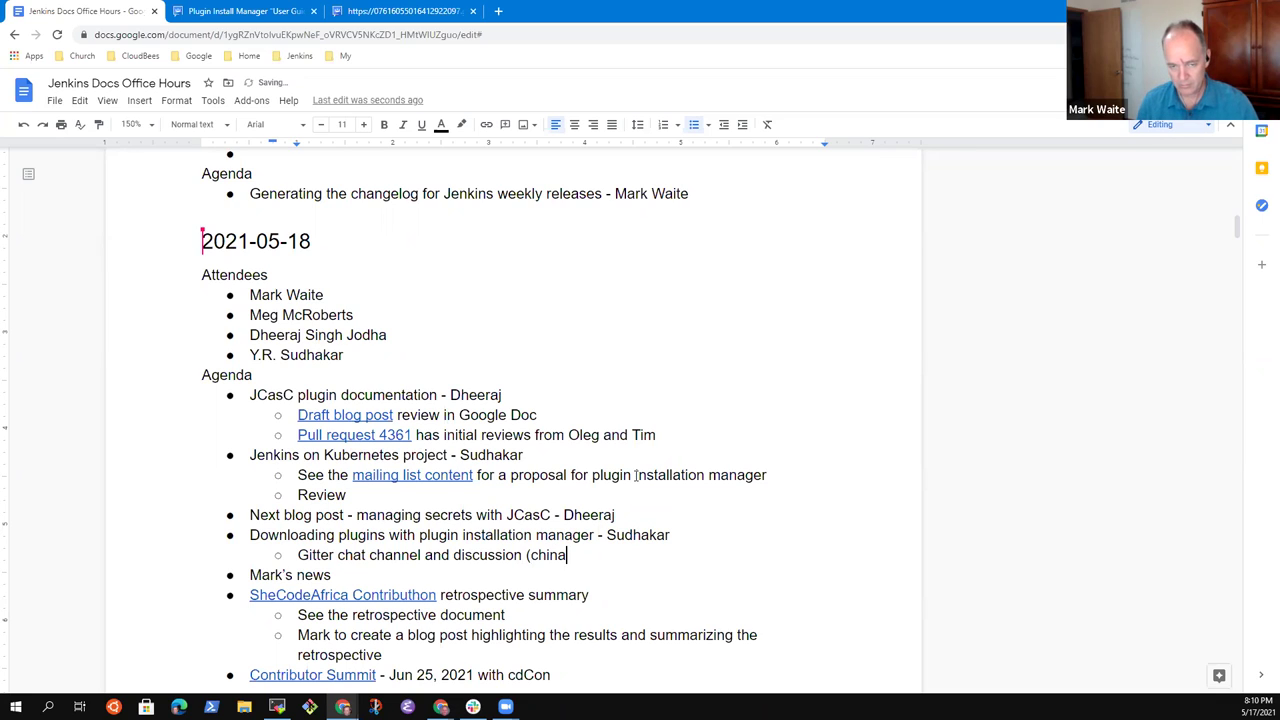
type(" is neares")
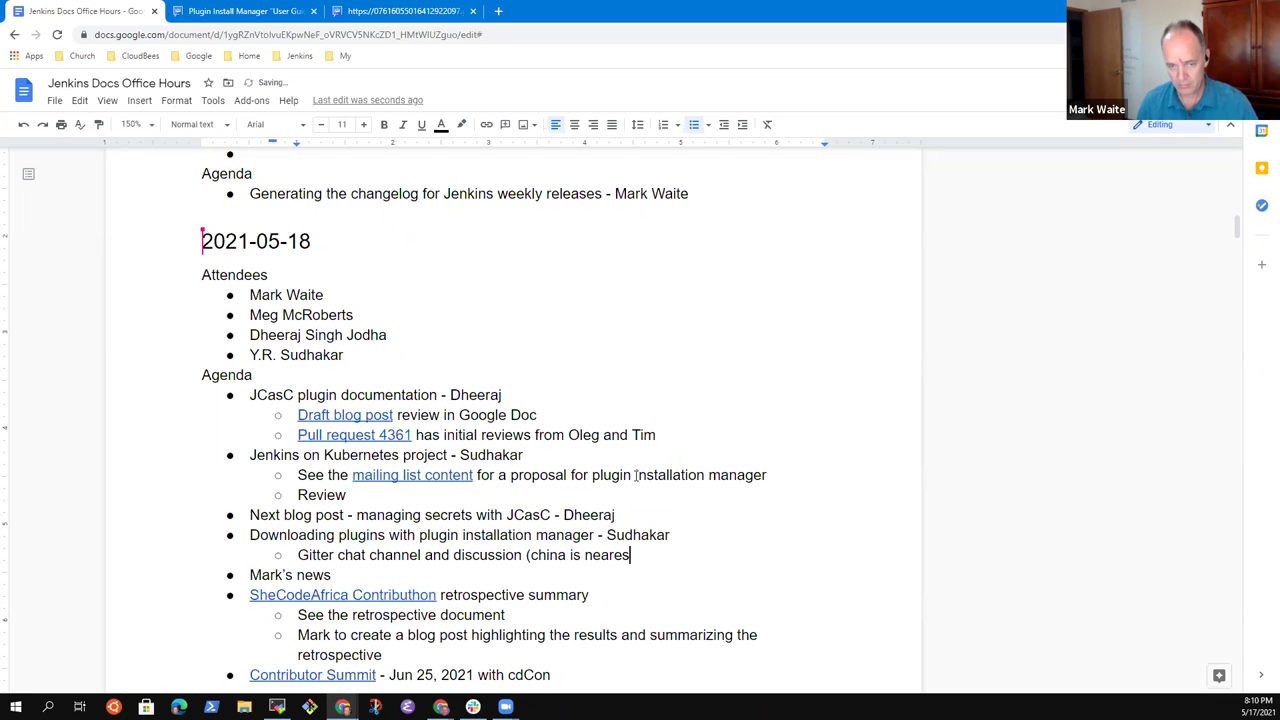
type("t mirror")
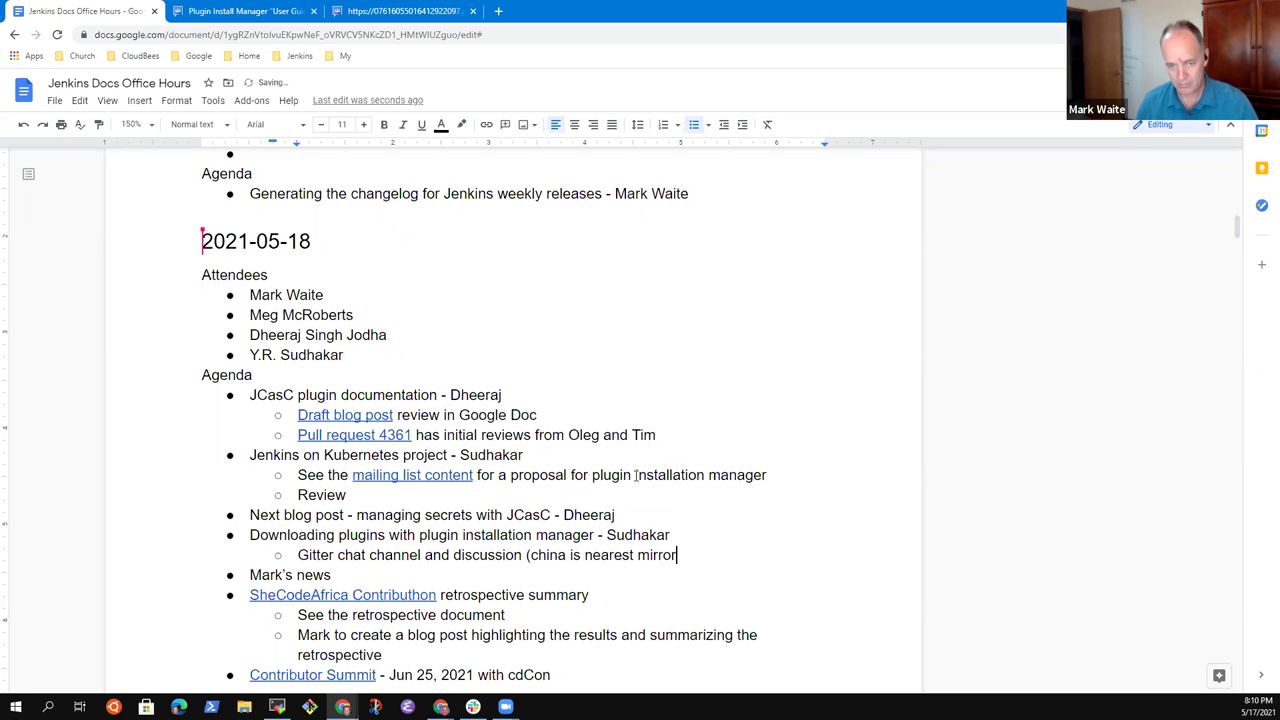
type(" to India)")
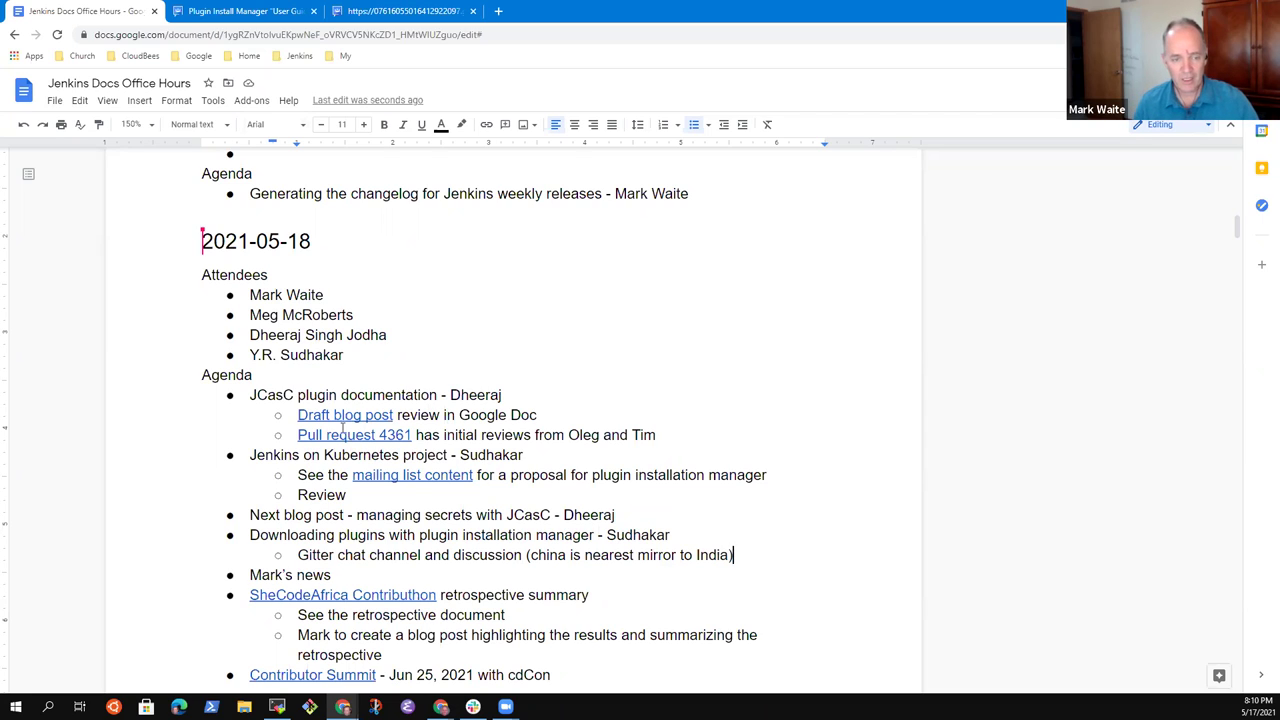
Step: Follow the Pull request 4361 link from the notes to GitHub
double_click(310, 394)
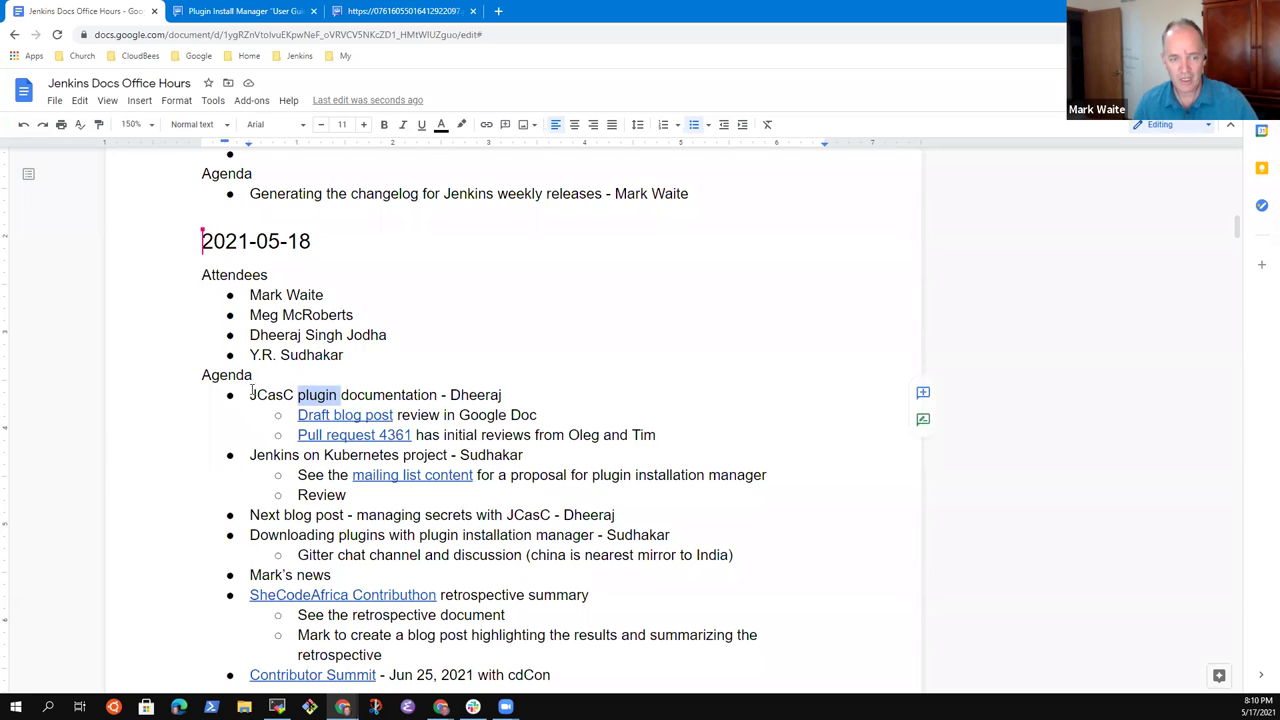
left_click(560, 368)
left_click(352, 437)
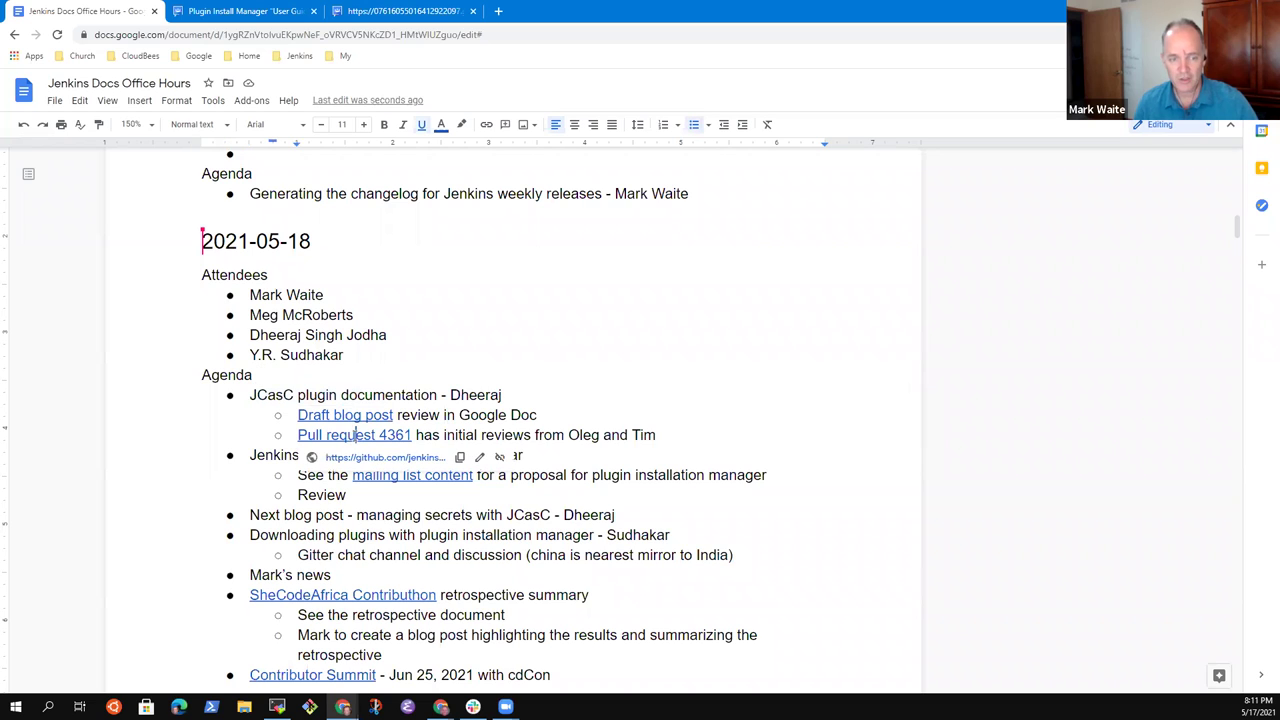
left_click(395, 462)
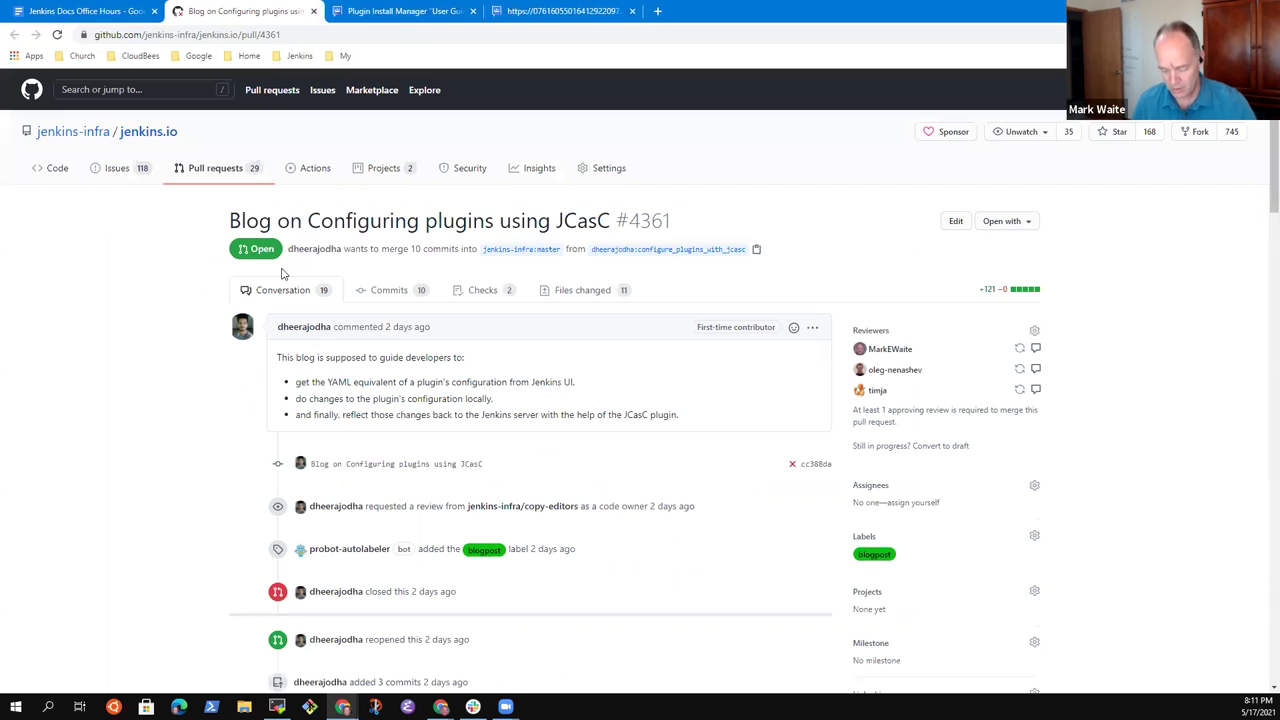
Step: Zoom the GitHub PR page and scroll the conversation to the video-link review thread
key("ctrl+plus")
mouse_move(283, 268)
key("ctrl+plus")
key("ctrl+plus")
scroll(305, 447, "down", 1)
scroll(305, 447, "down", 1)
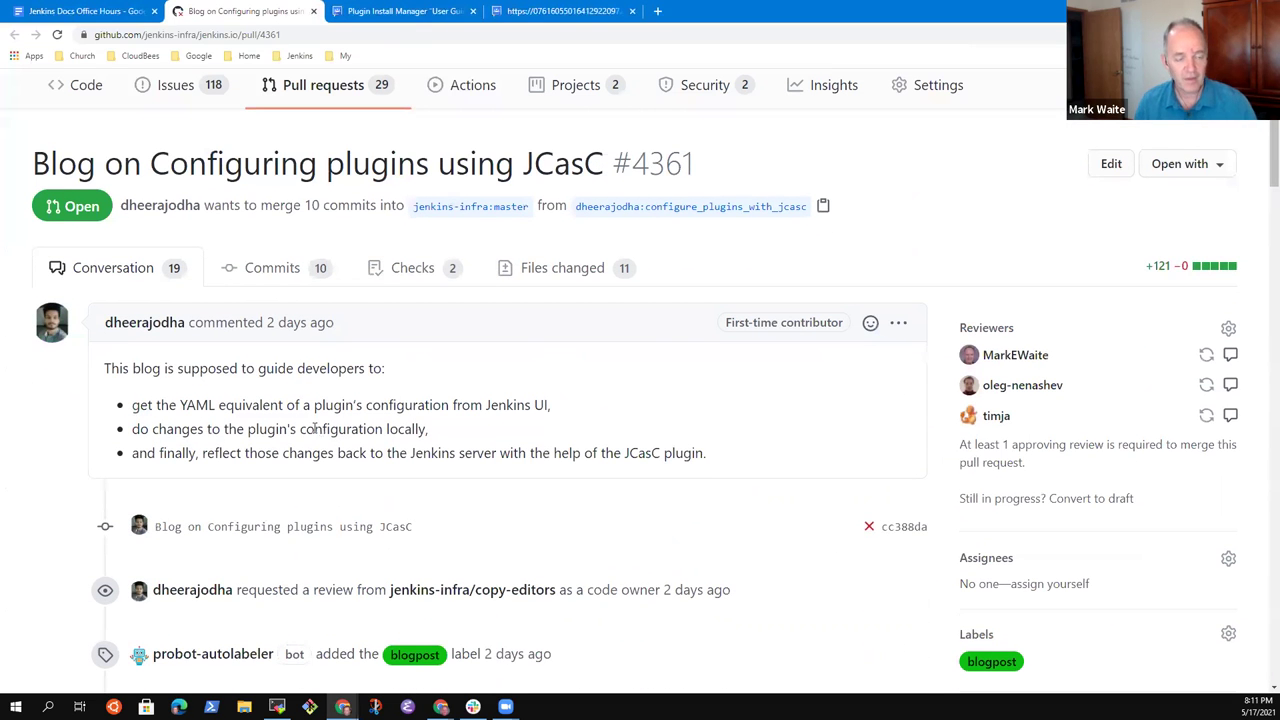
scroll(362, 260, "up", 2)
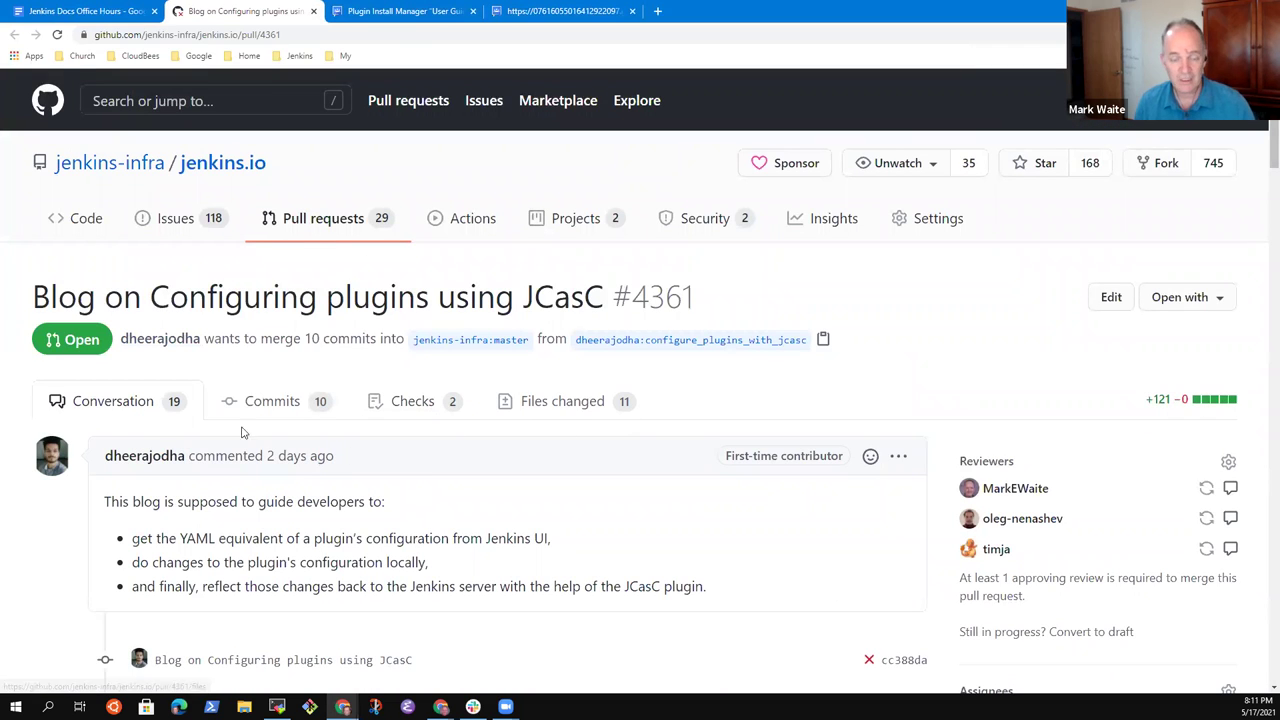
scroll(441, 534, "down", 3)
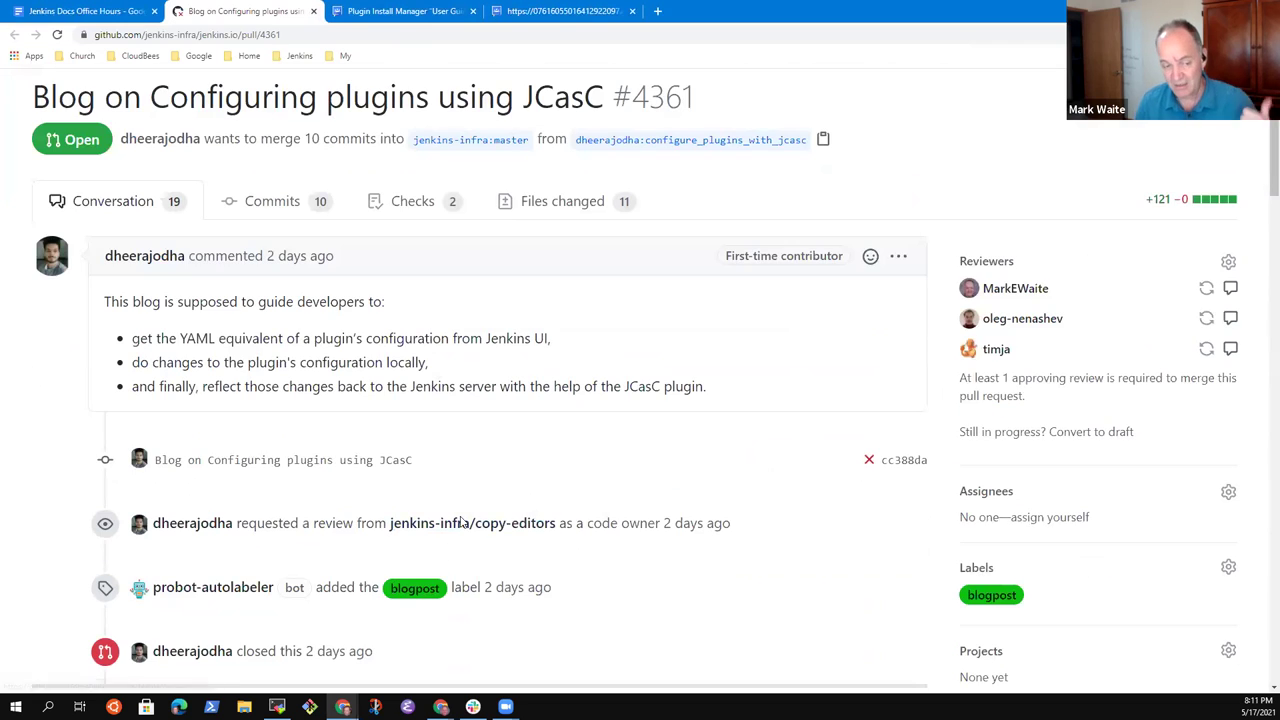
scroll(360, 466, "down", 1)
scroll(443, 463, "down", 10)
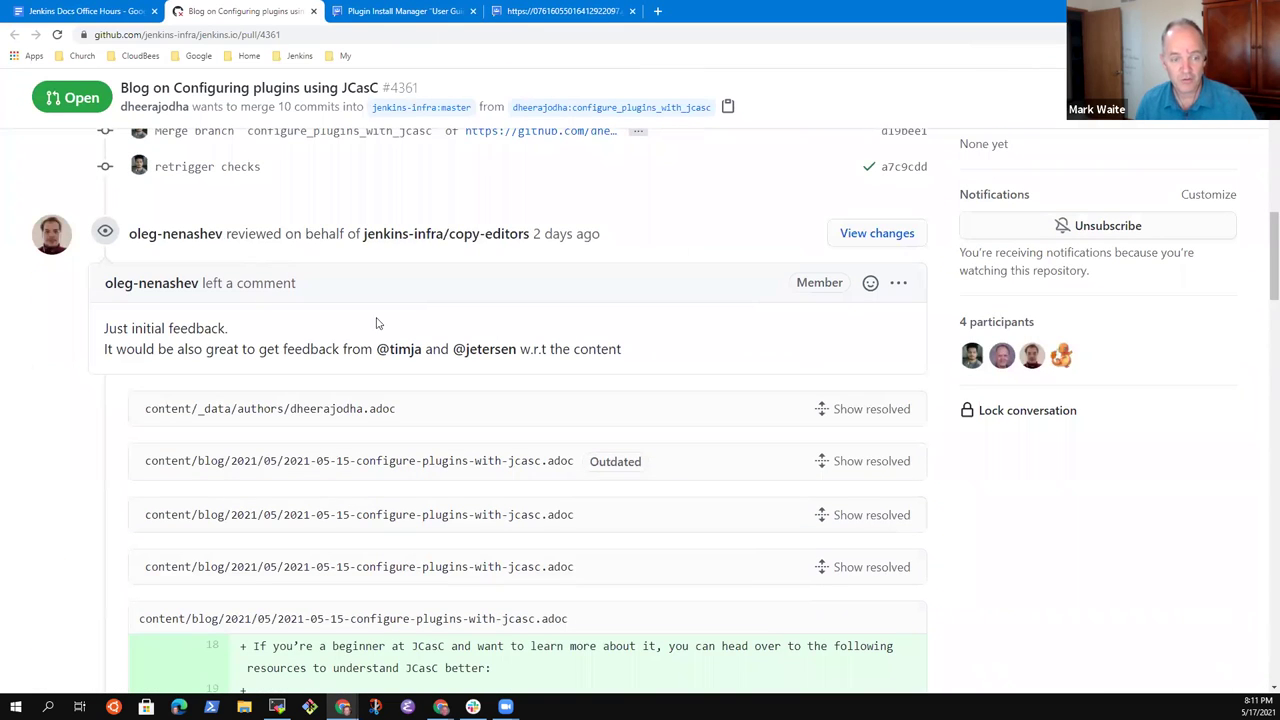
scroll(400, 366, "down", 5)
scroll(410, 374, "down", 3)
scroll(450, 250, "up", 3)
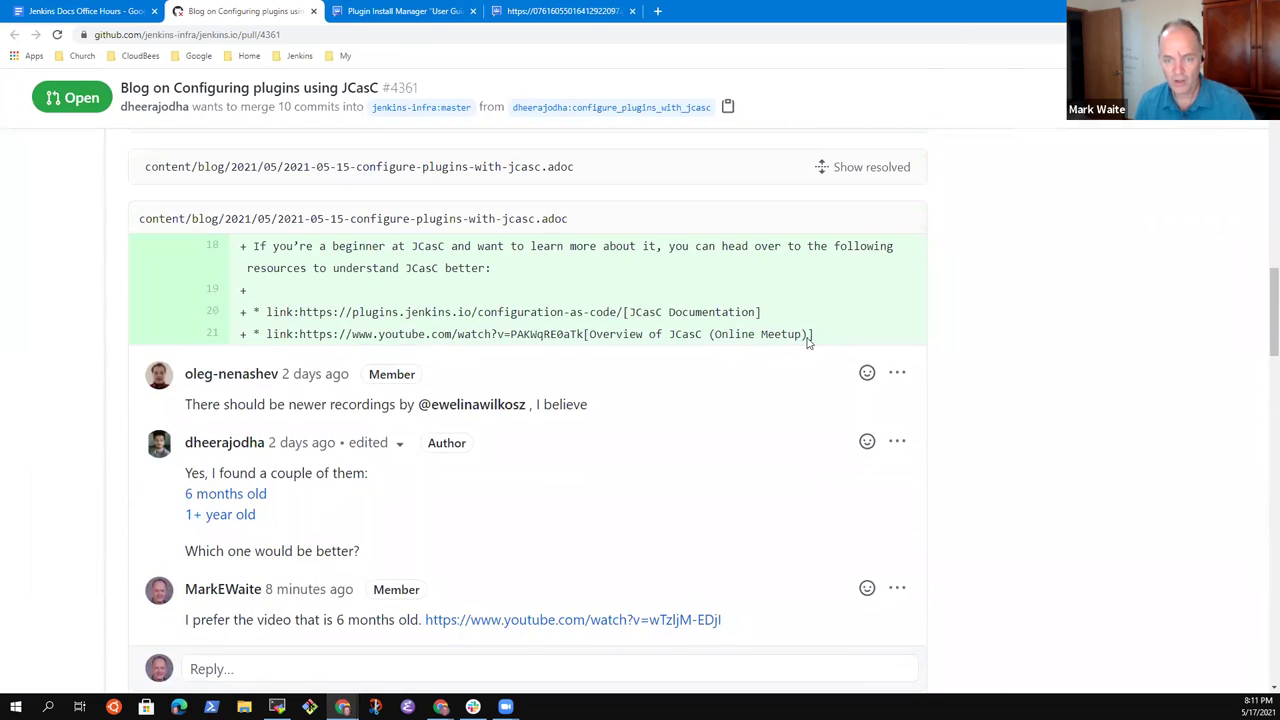
Step: Highlight the old JCasC meetup video link and the preferred YouTube video link
left_click_drag(815, 337, 260, 333)
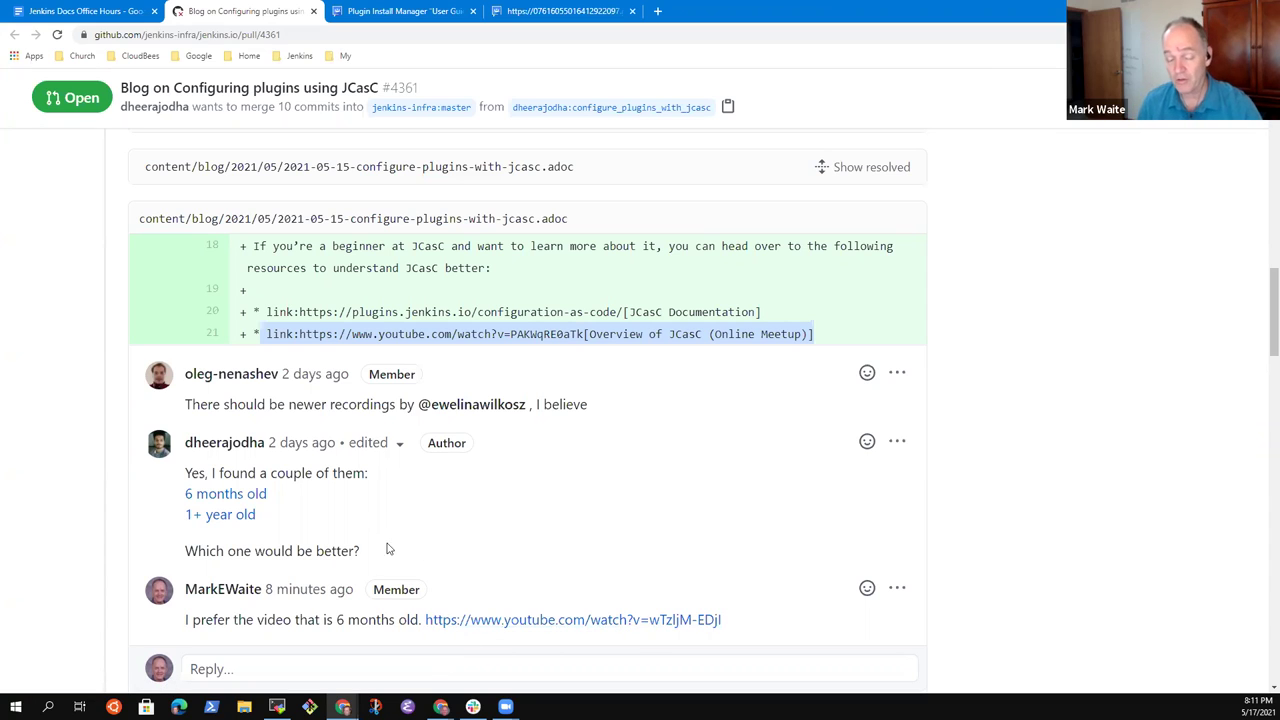
double_click(785, 334)
left_click(827, 340)
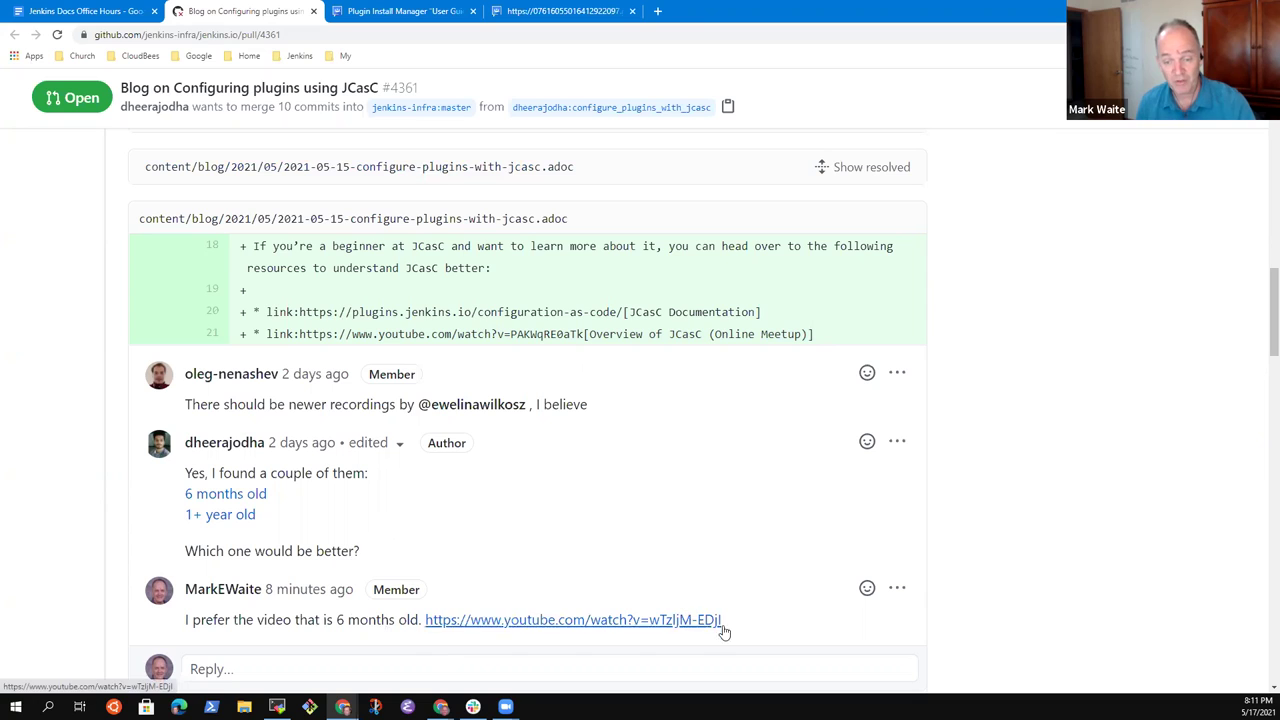
left_click_drag(722, 622, 423, 620)
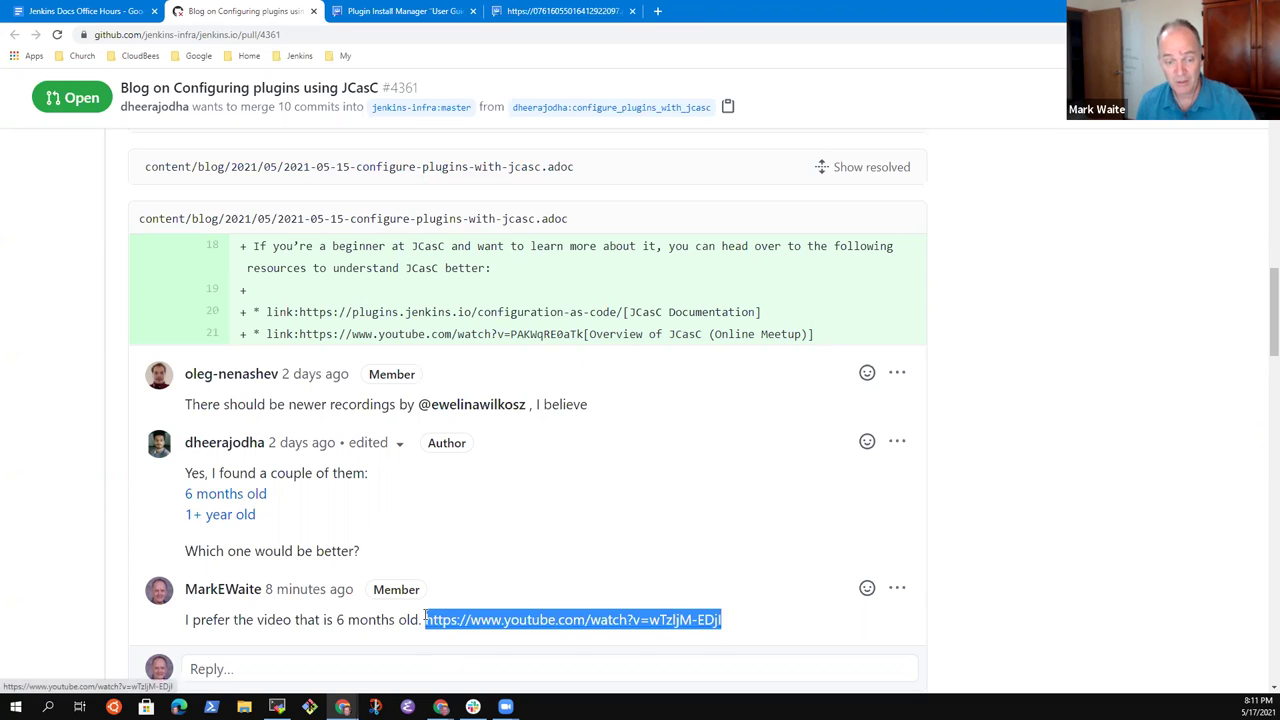
left_click(570, 559)
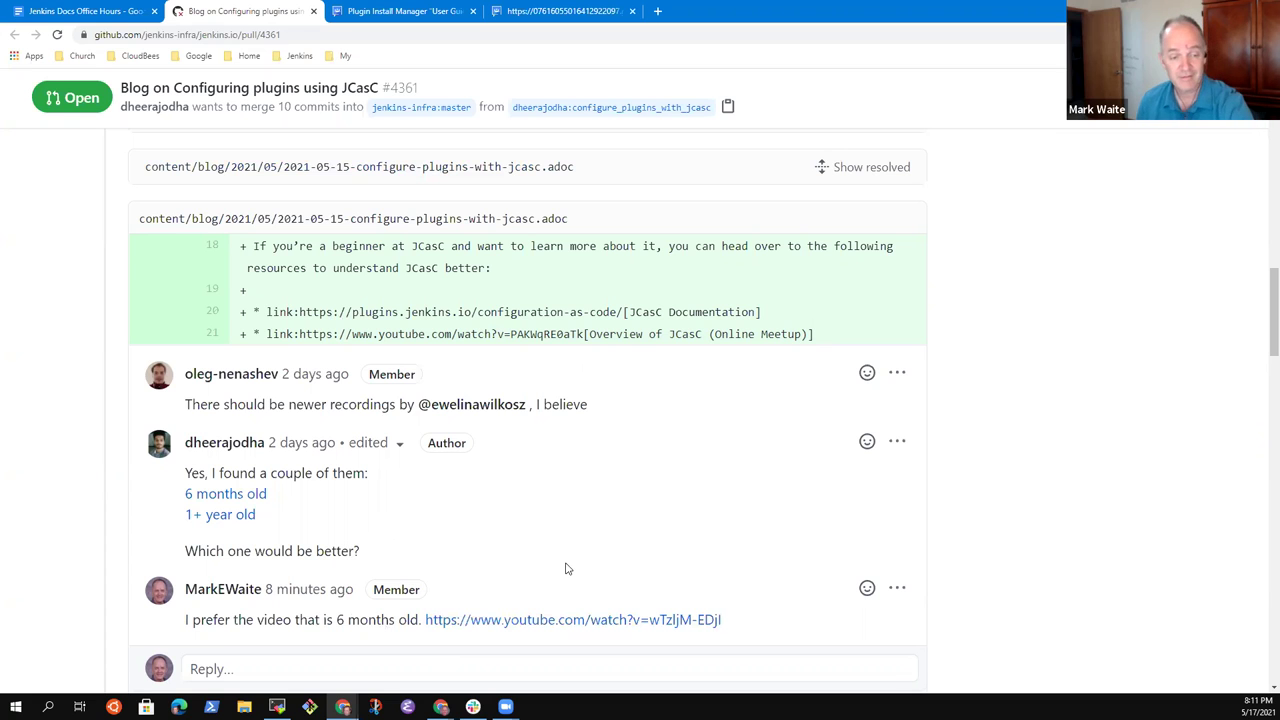
Step: Scroll to the jenkins.yaml diff comment and highlight the advice to reload the file instead
scroll(598, 556, "down", 3)
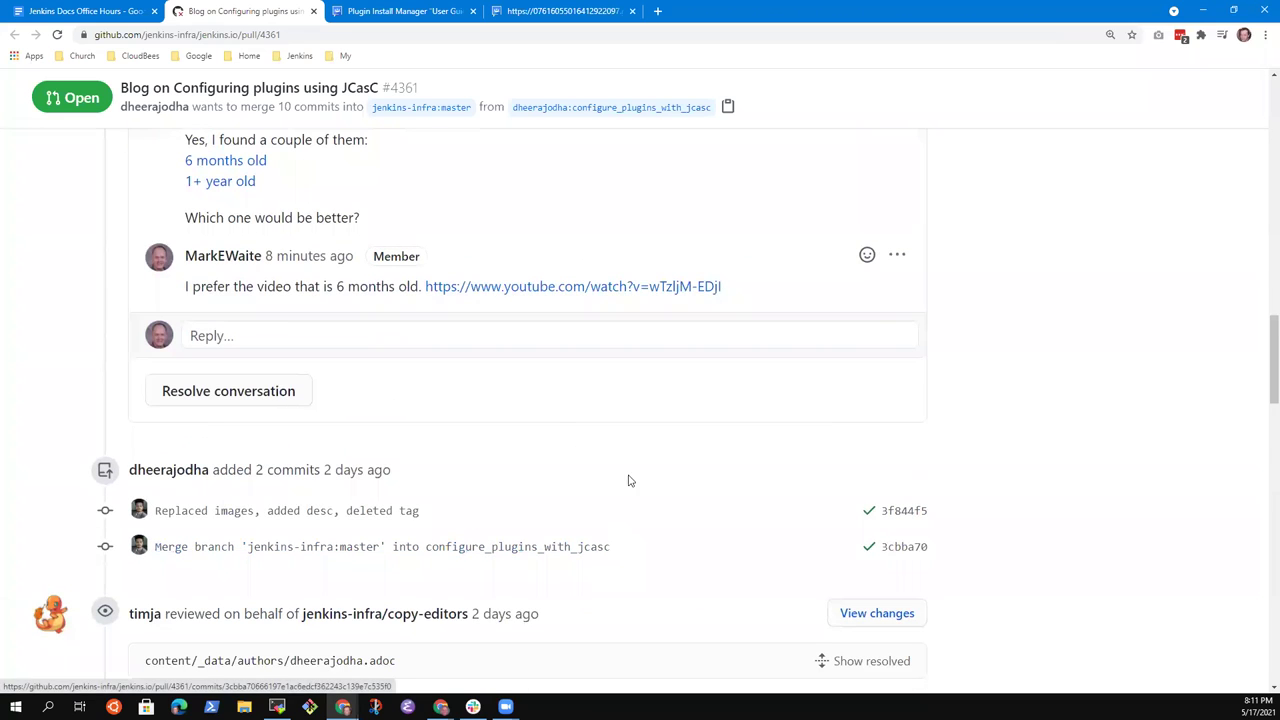
scroll(590, 480, "down", 4)
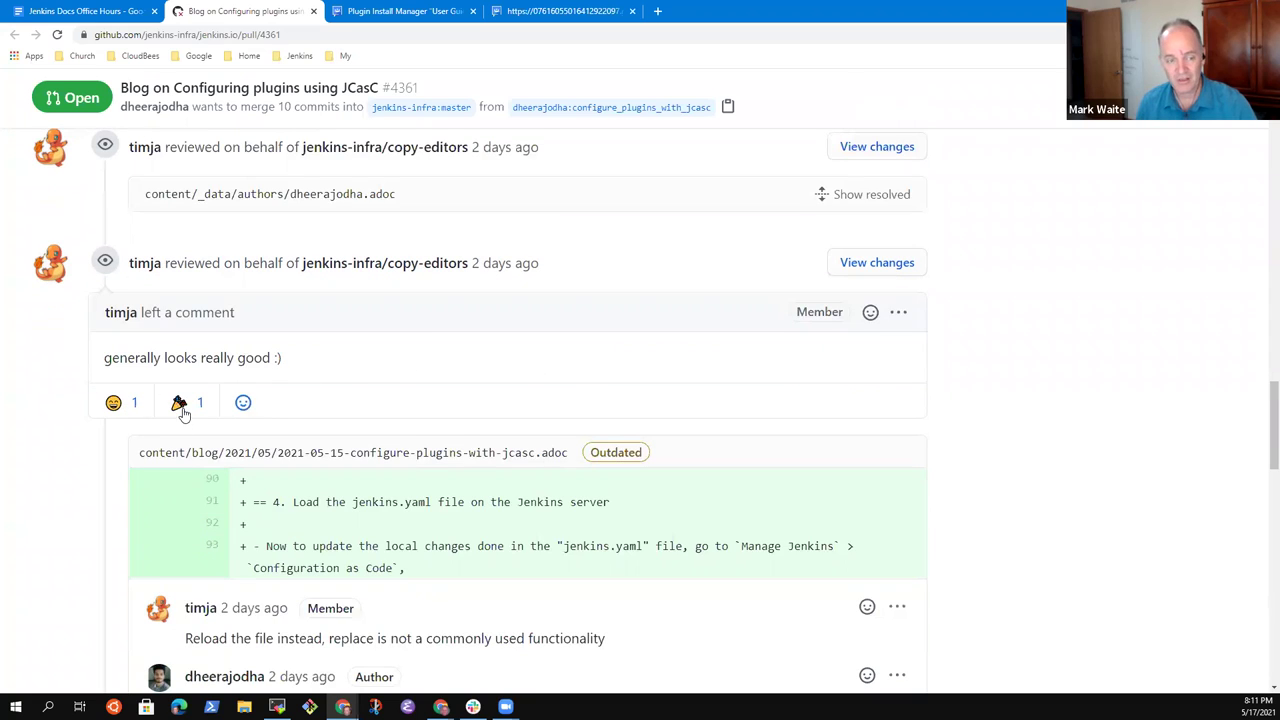
scroll(332, 474, "down", 3)
scroll(463, 430, "up", 1)
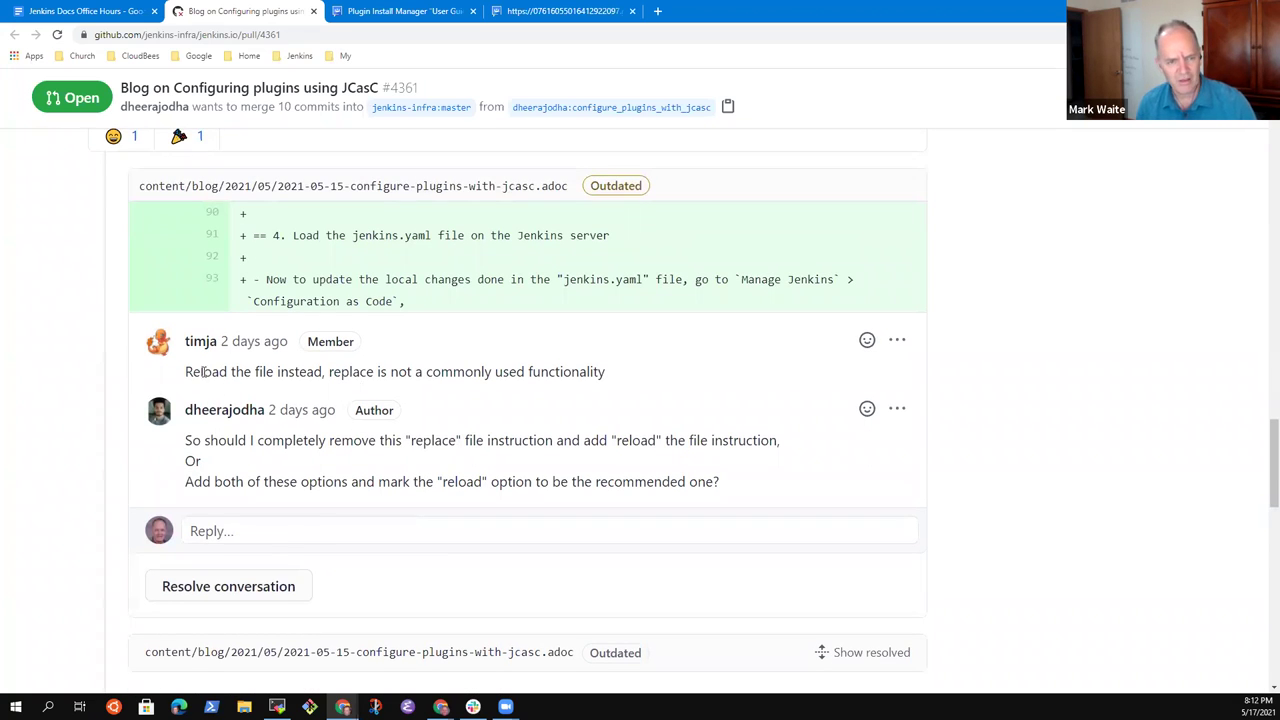
left_click_drag(185, 371, 567, 374)
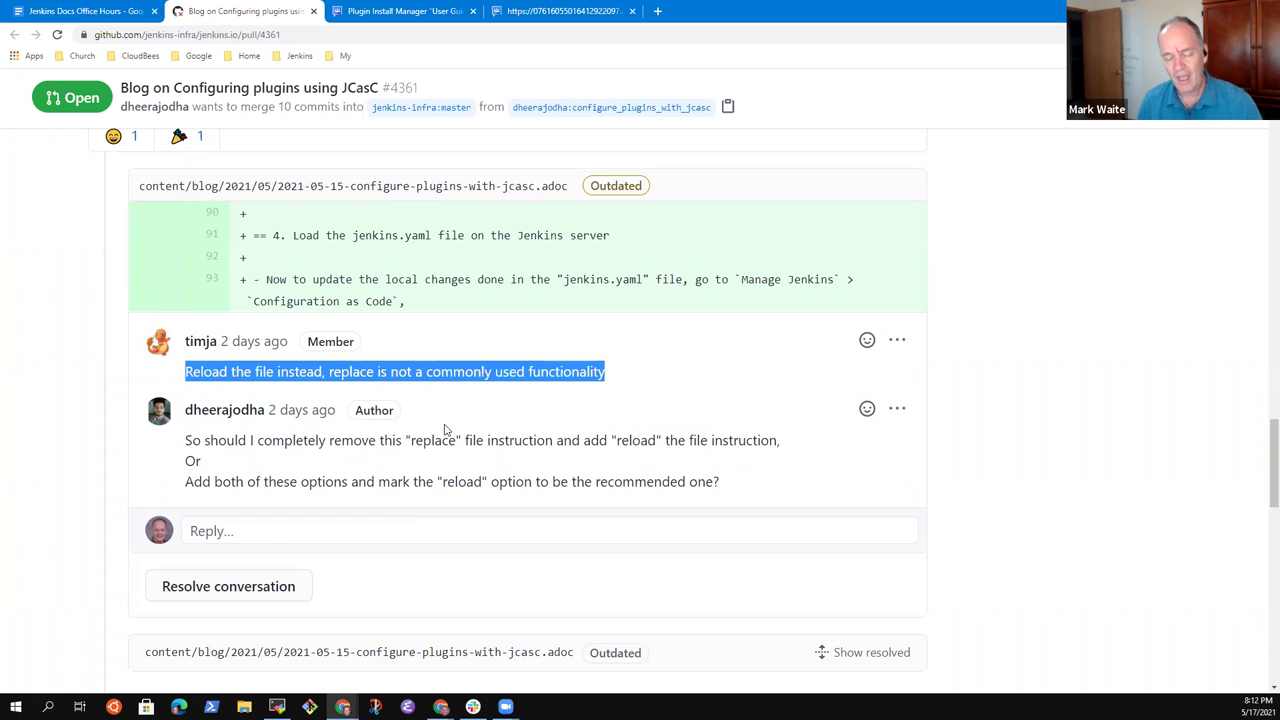
Step: In a new tab, go from the Jenkins Home bookmark through Manage Jenkins to Configuration as Code
left_click(657, 11)
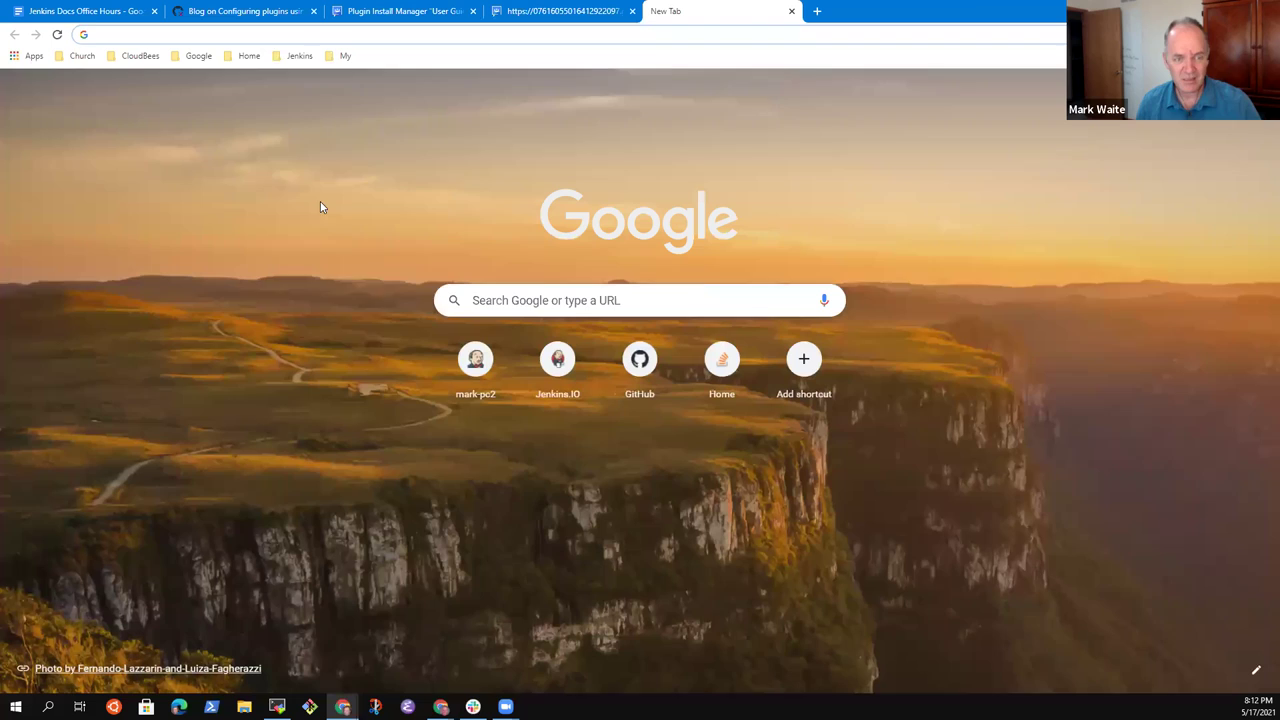
left_click(299, 56)
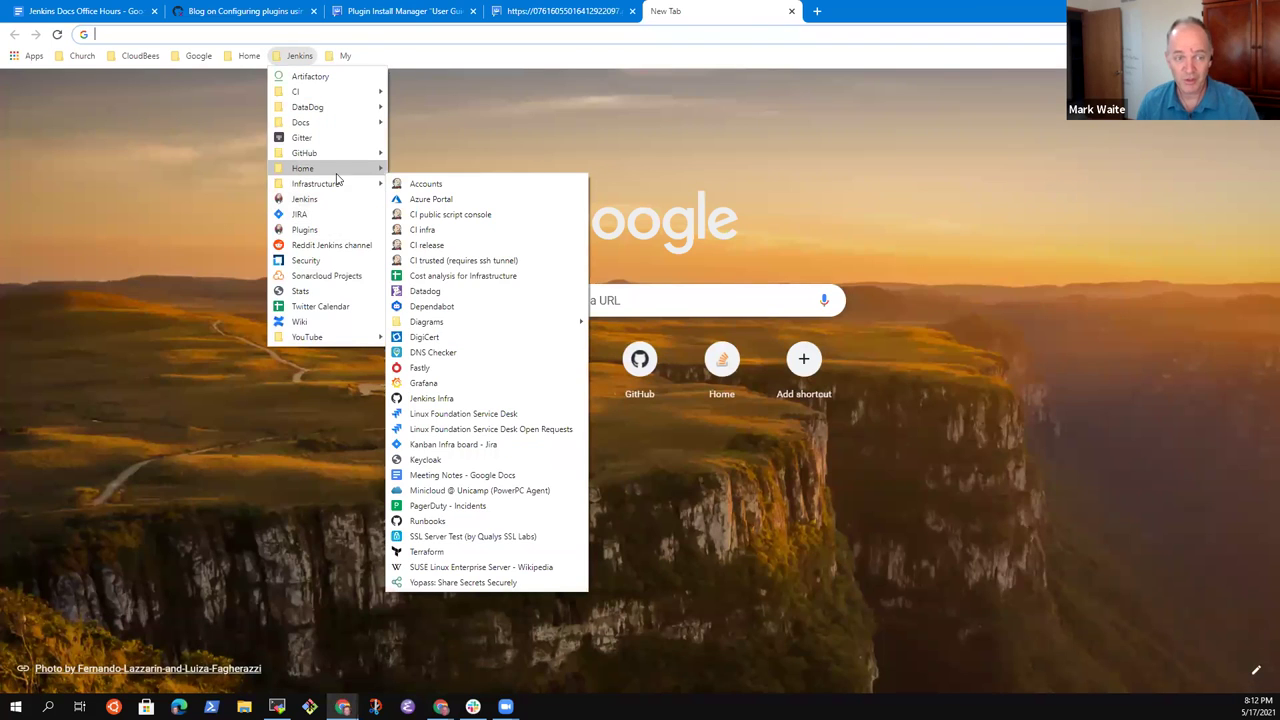
mouse_move(310, 168)
left_click(441, 232)
left_click(75, 310)
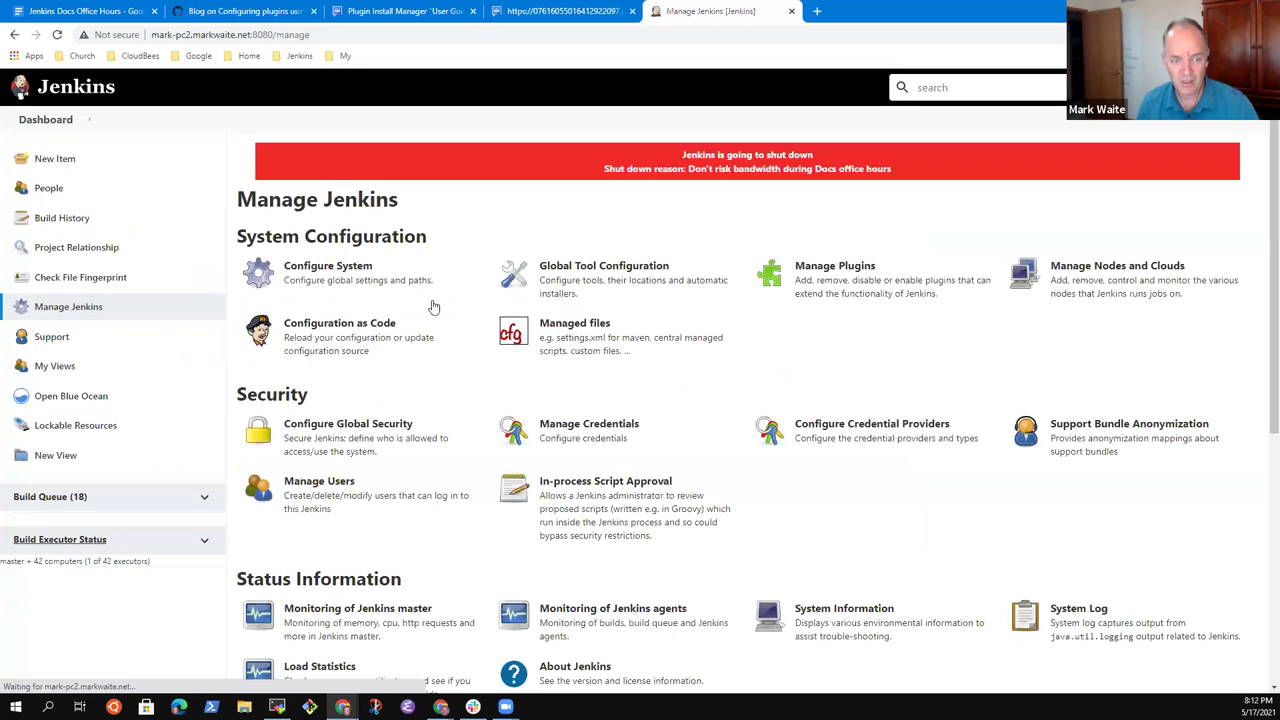
left_click(330, 332)
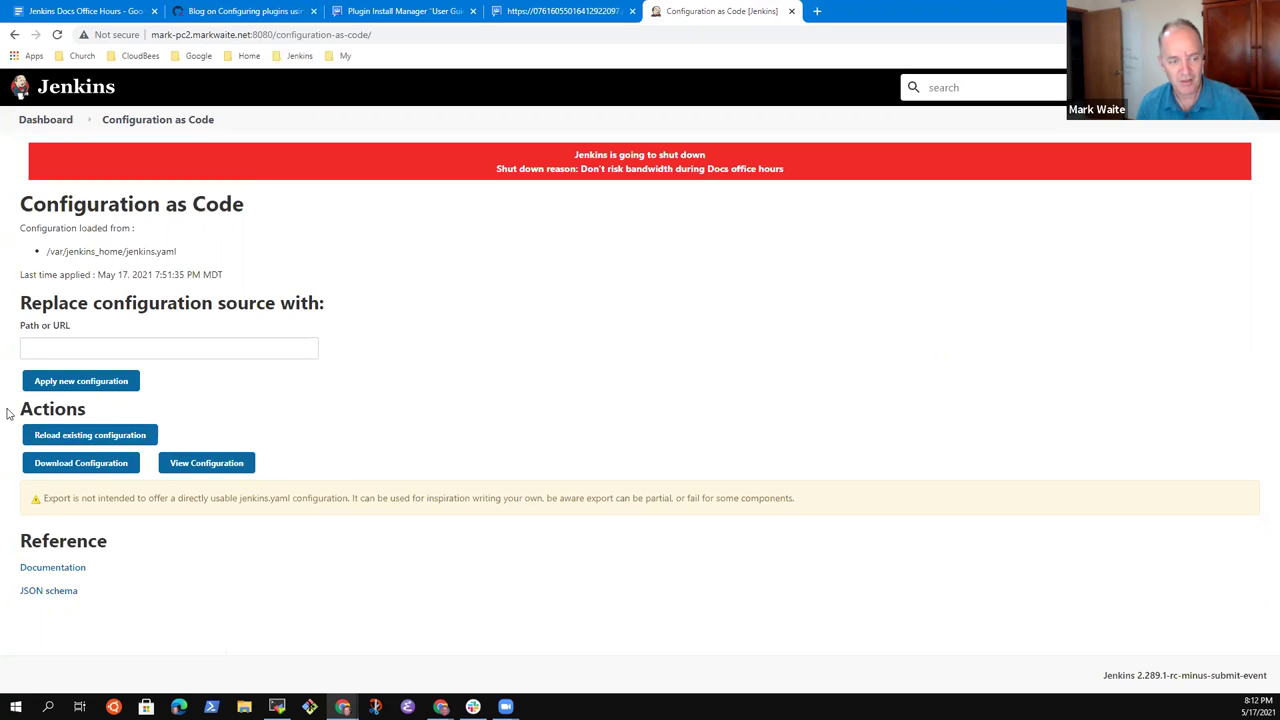
Step: Highlight the Actions heading, then focus the Path or URL field
left_click_drag(22, 408, 213, 445)
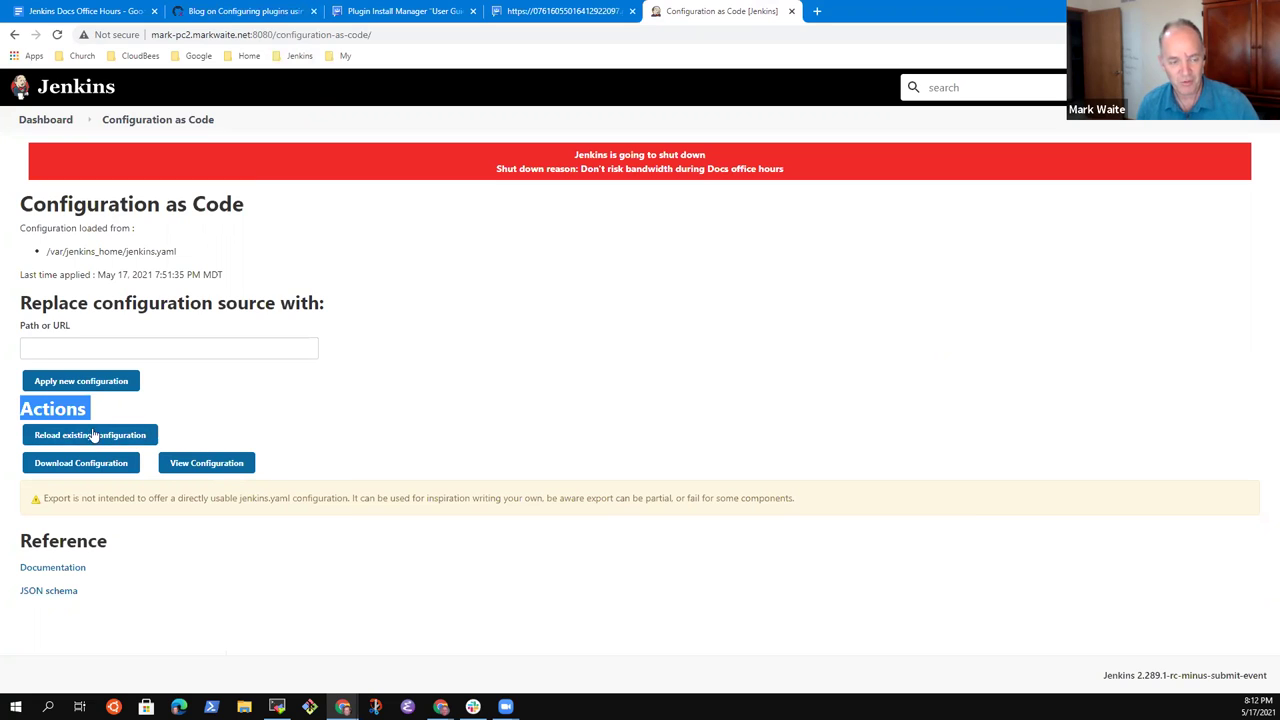
left_click(286, 406)
left_click(60, 345)
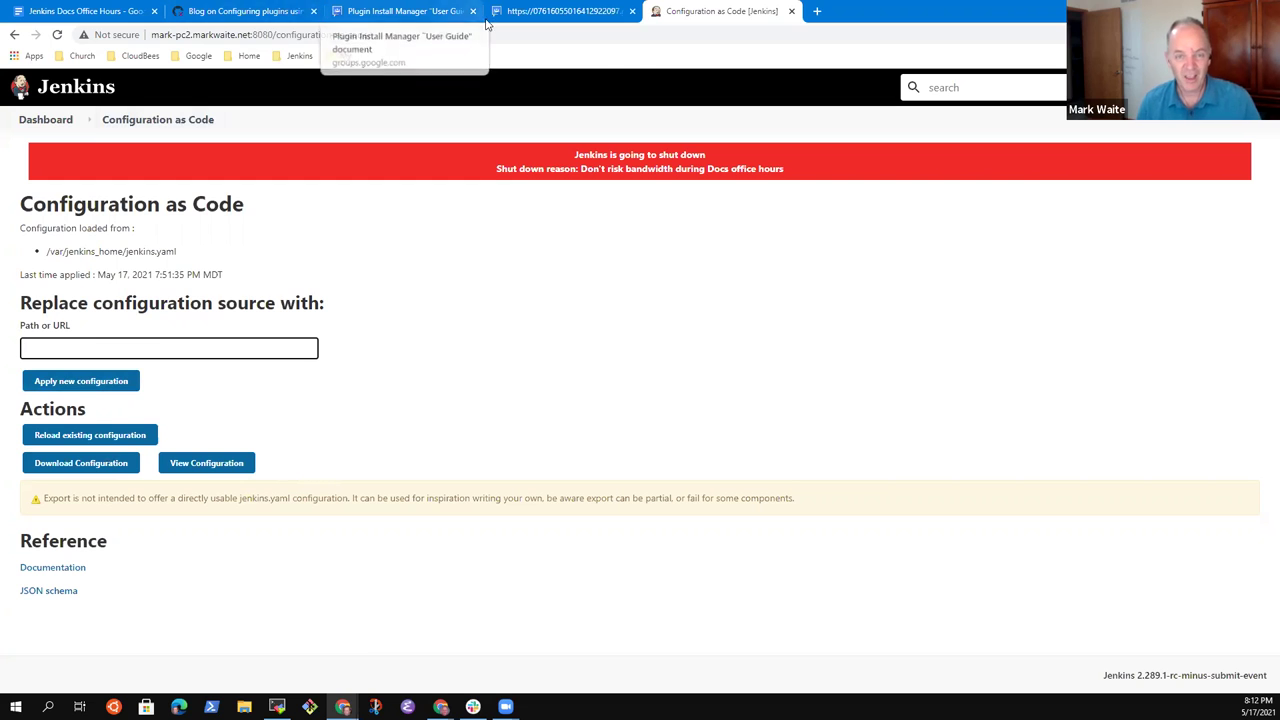
Step: Glance at the Plugin Install Manager notes, then return to the Jenkins Docs Office Hours doc
left_click(530, 11)
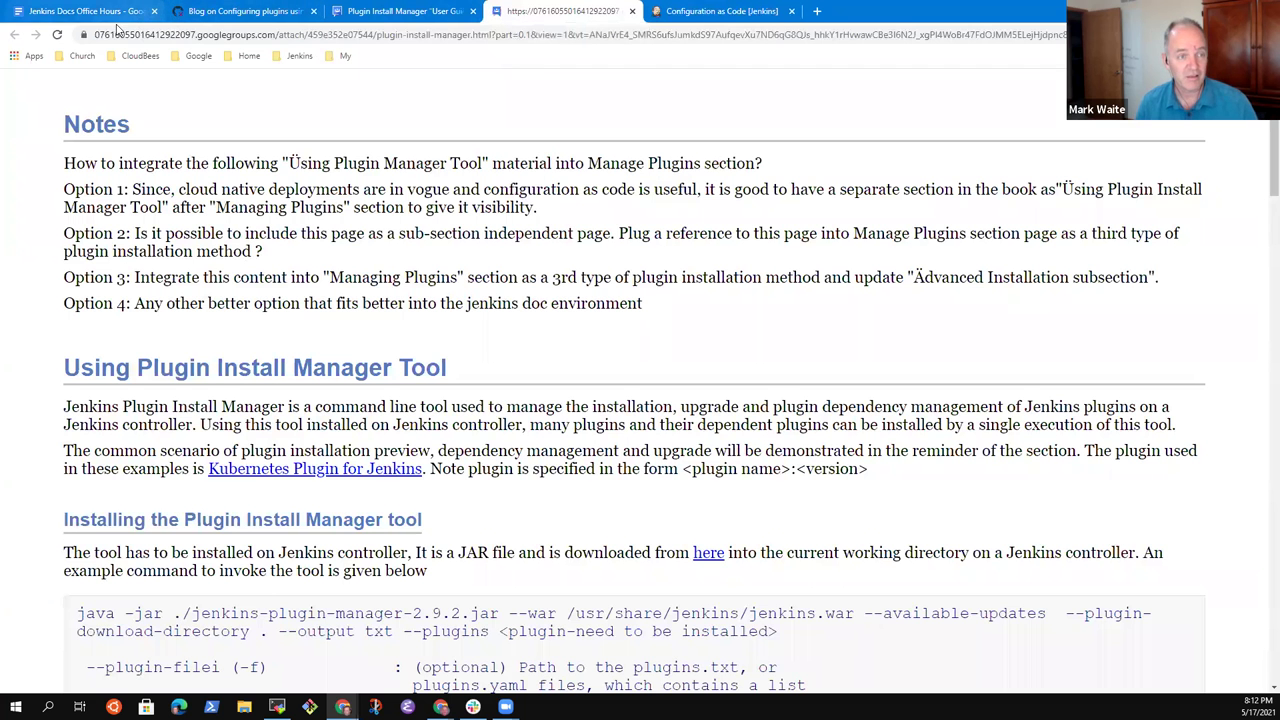
left_click(108, 14)
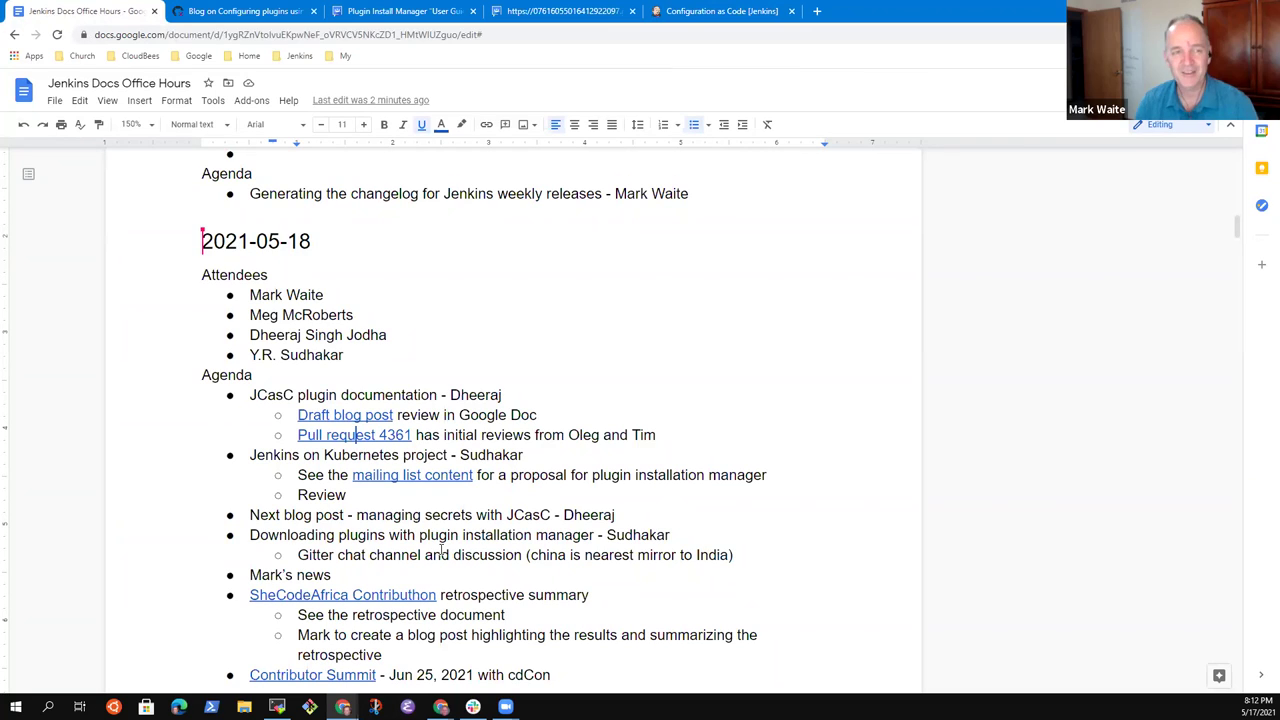
Step: On pull request 4361, highlight the comments about removing the replace and adding the reload instructions
left_click(275, 13)
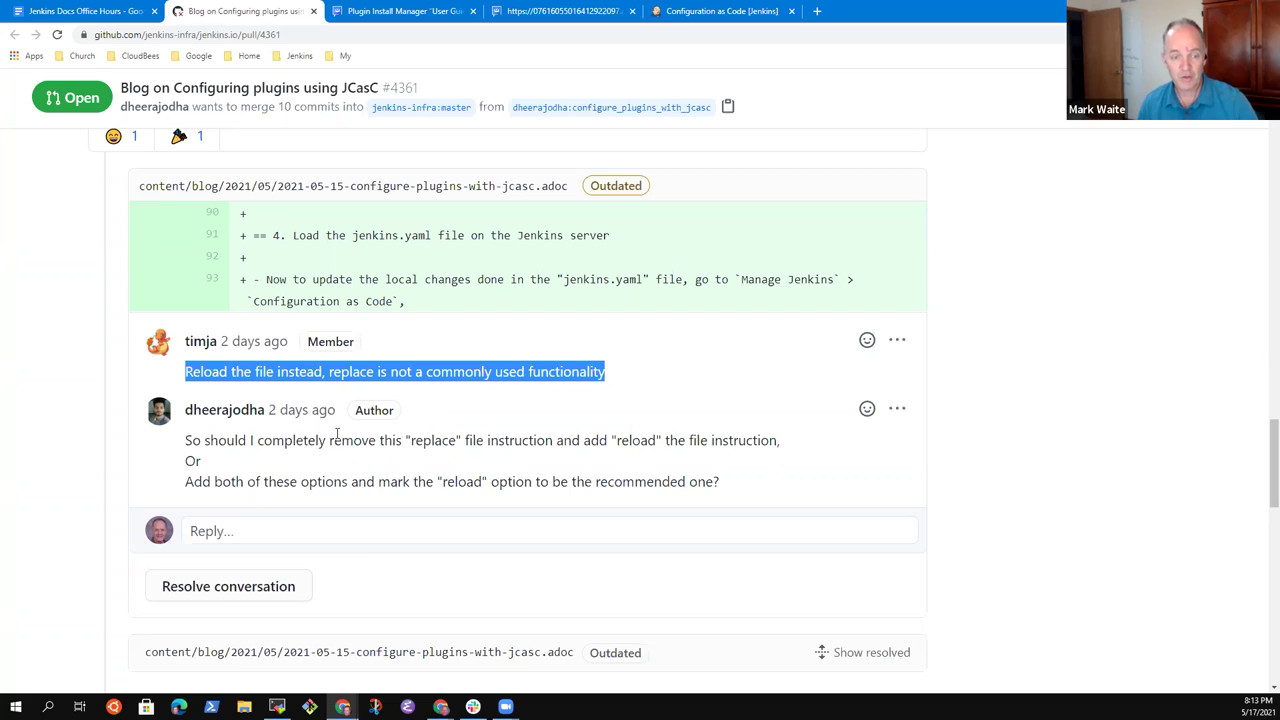
mouse_move(330, 441)
left_mouse_down()
mouse_move(530, 458)
mouse_move(529, 432)
left_mouse_up()
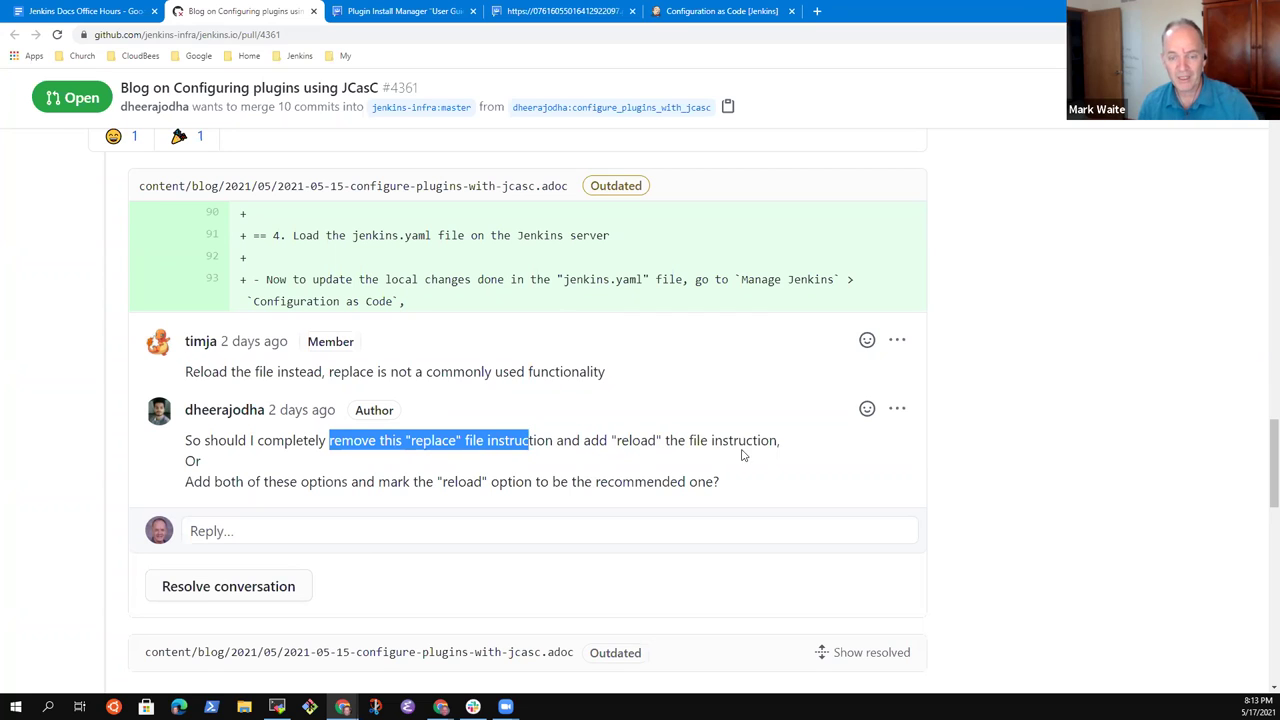
mouse_move(780, 447)
left_mouse_down()
mouse_move(557, 430)
mouse_move(583, 440)
left_mouse_up()
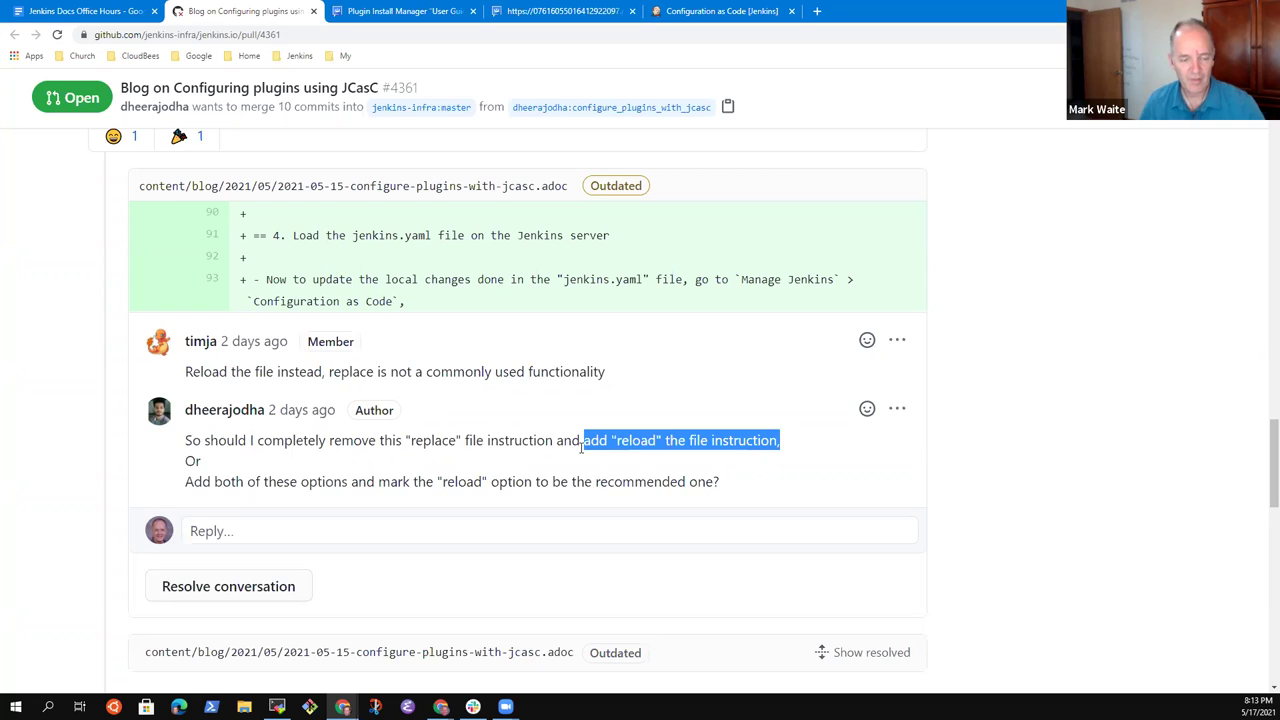
Step: Scroll back up and return to the start of the Conversation tab
scroll(458, 498, "down", 10)
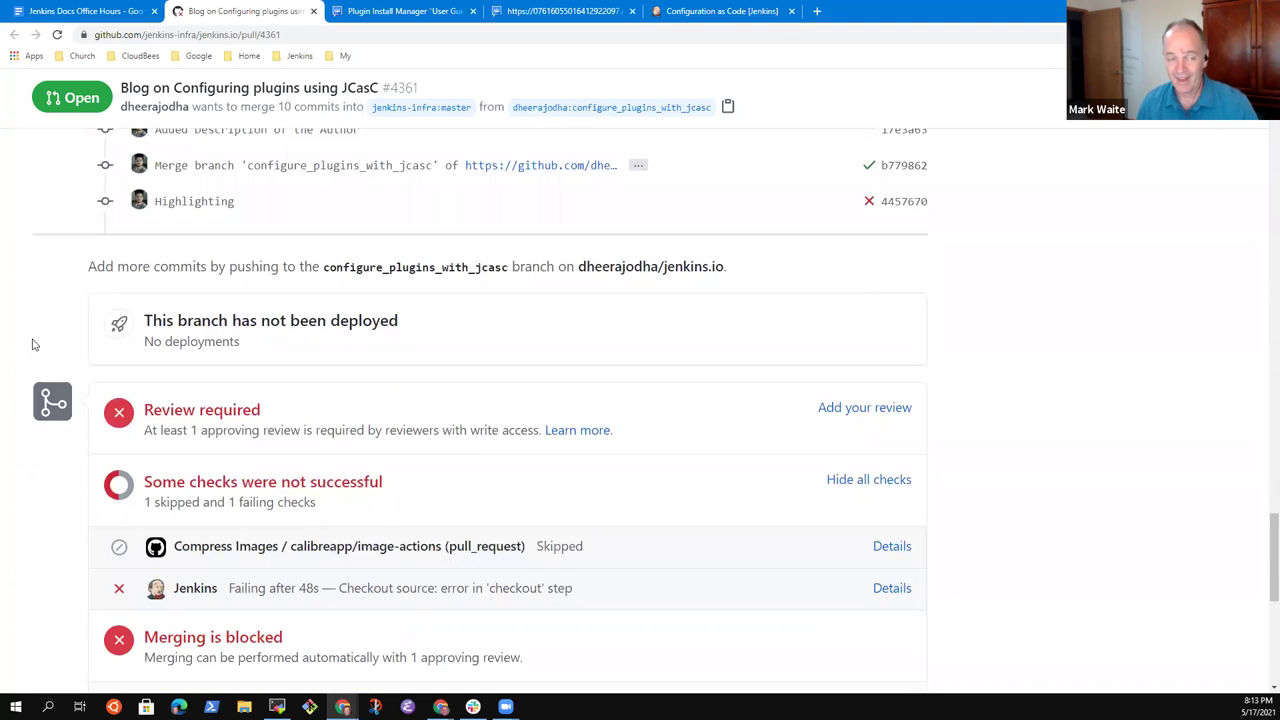
scroll(291, 452, "up", 2)
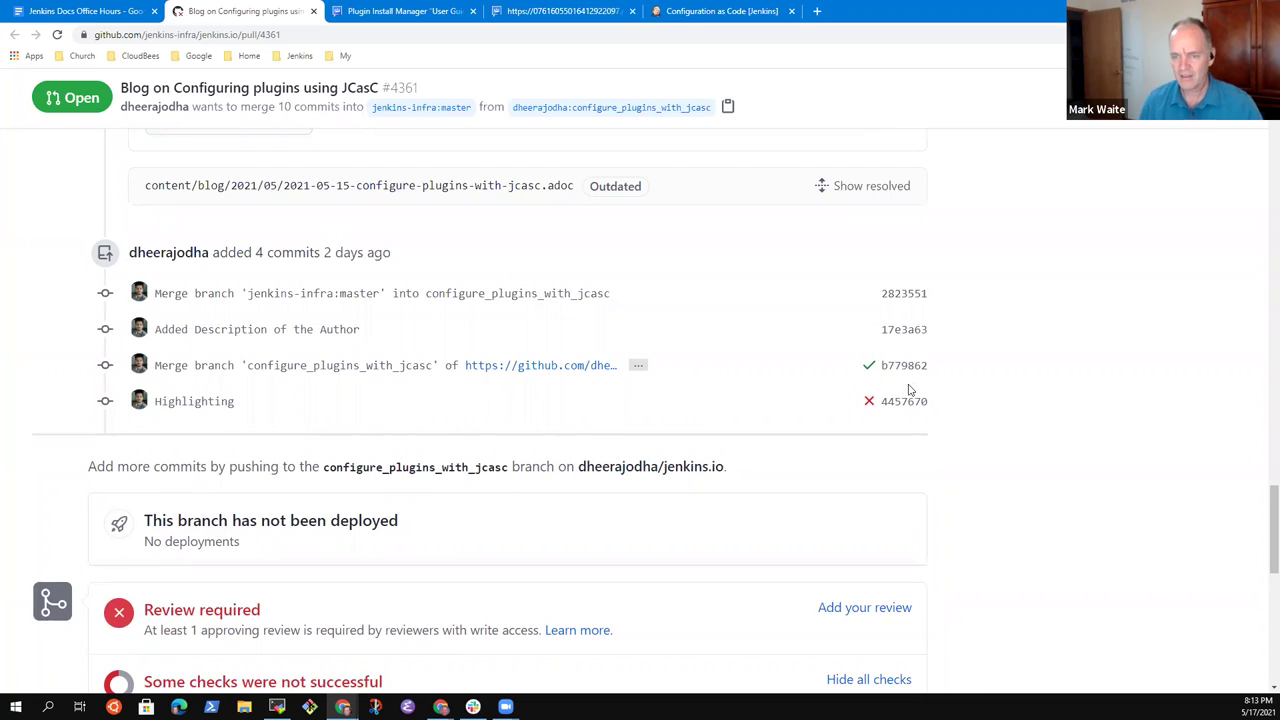
scroll(545, 455, "up", 6)
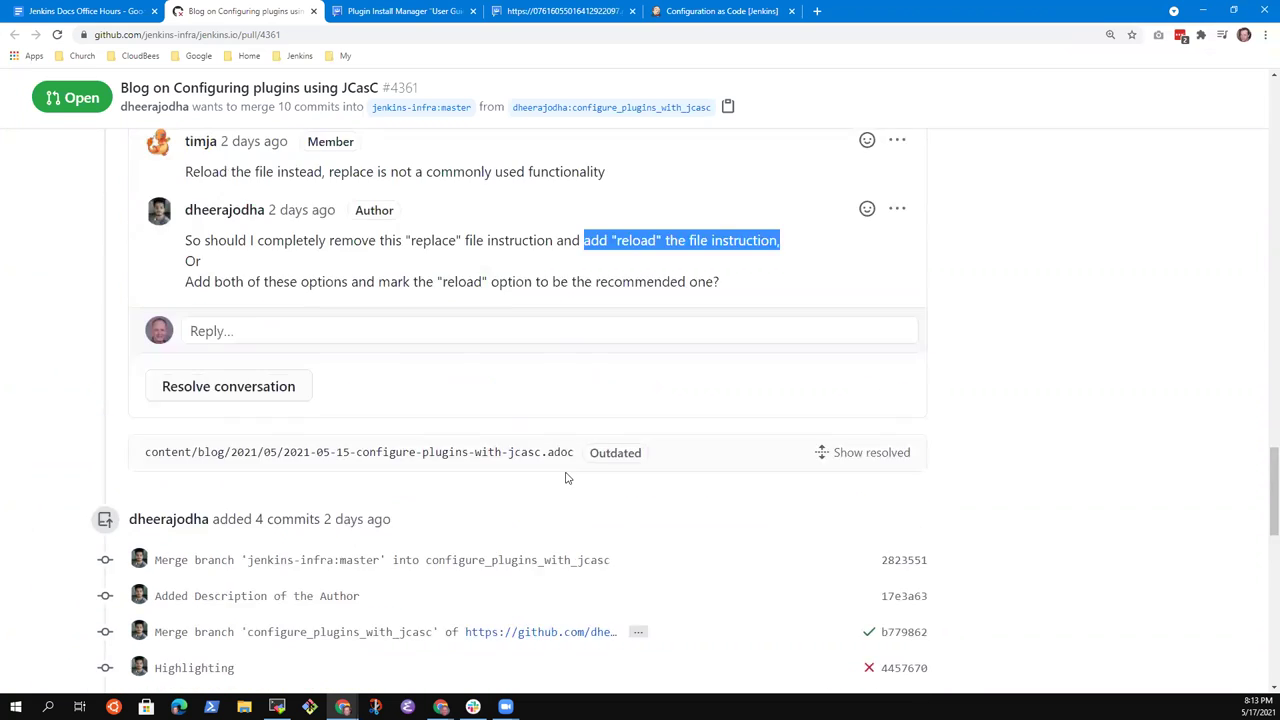
scroll(690, 474, "down", 6)
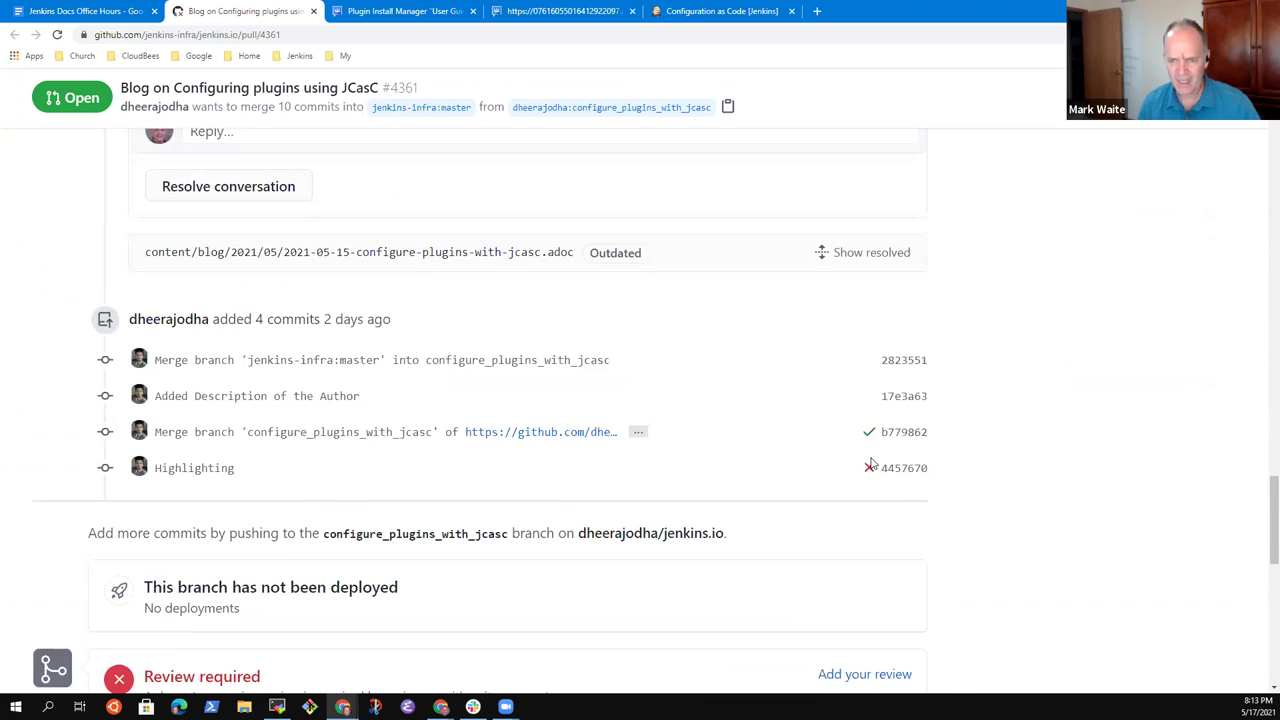
scroll(600, 491, "up", 10)
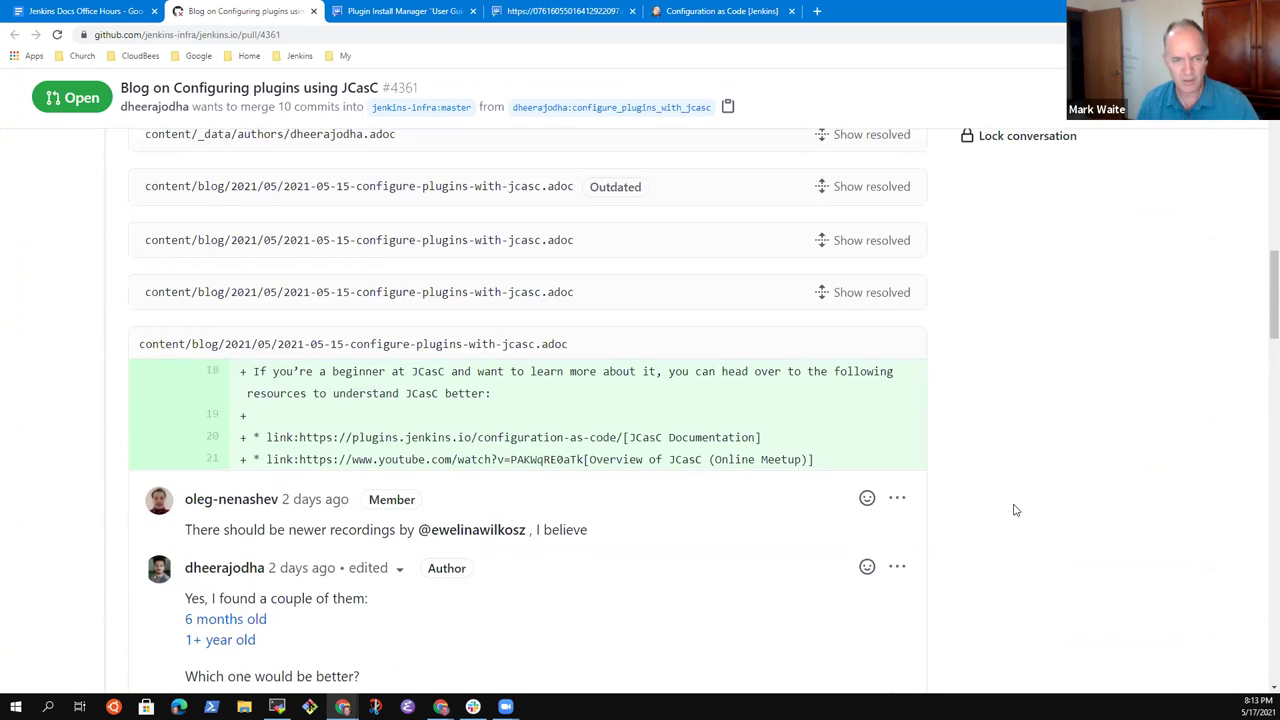
scroll(1016, 510, "up", 10)
left_click(126, 405)
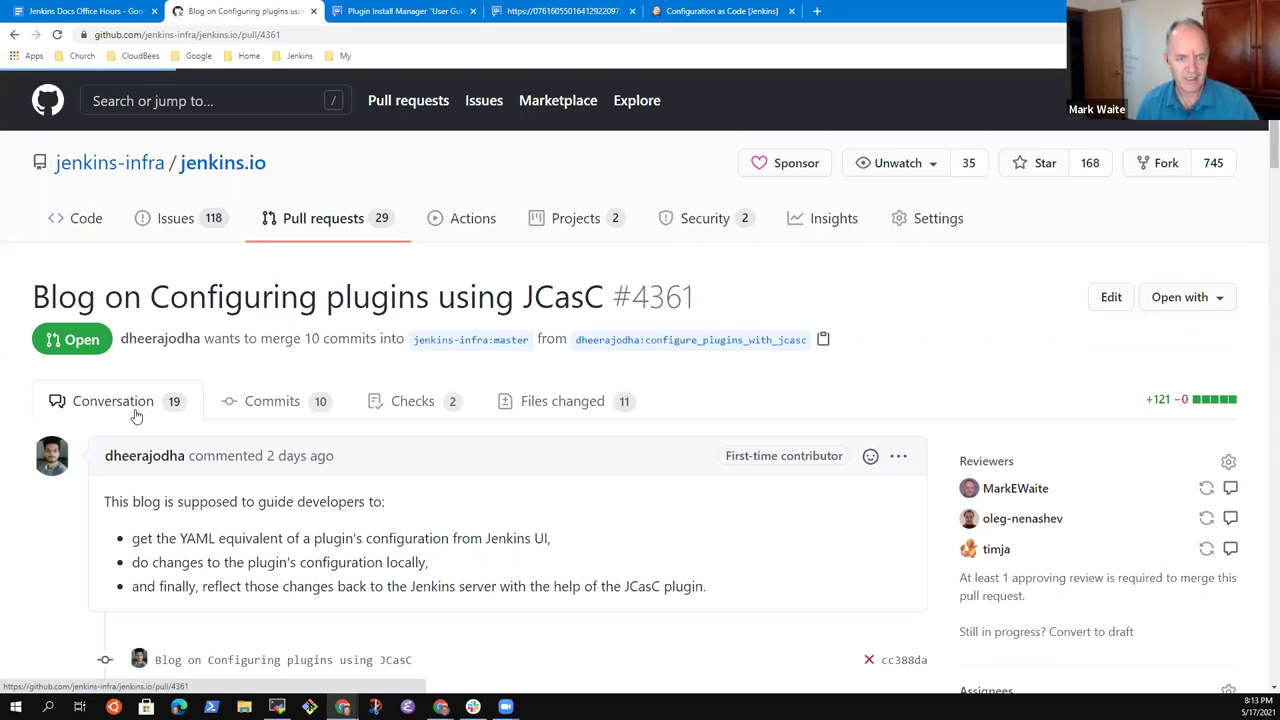
scroll(477, 486, "down", 4)
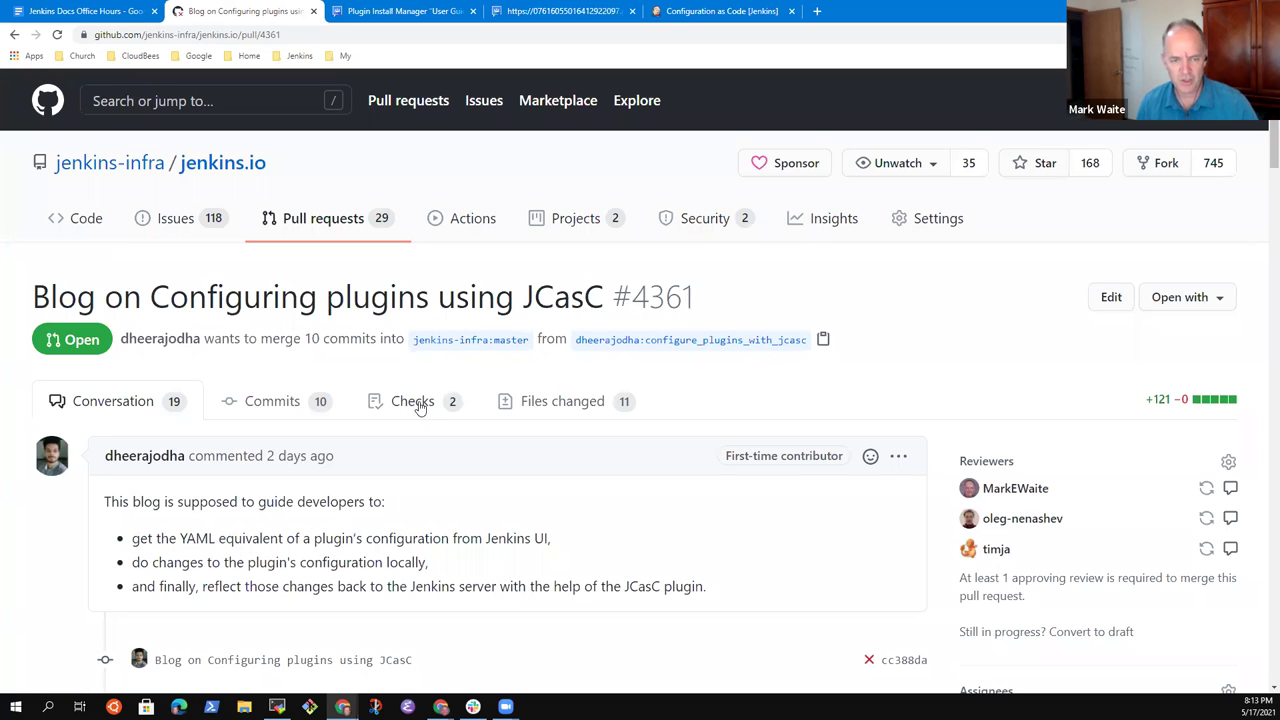
Step: Under Checks, select the failed ci.jenkins.io Jenkins check and request a Re-run
left_click(420, 405)
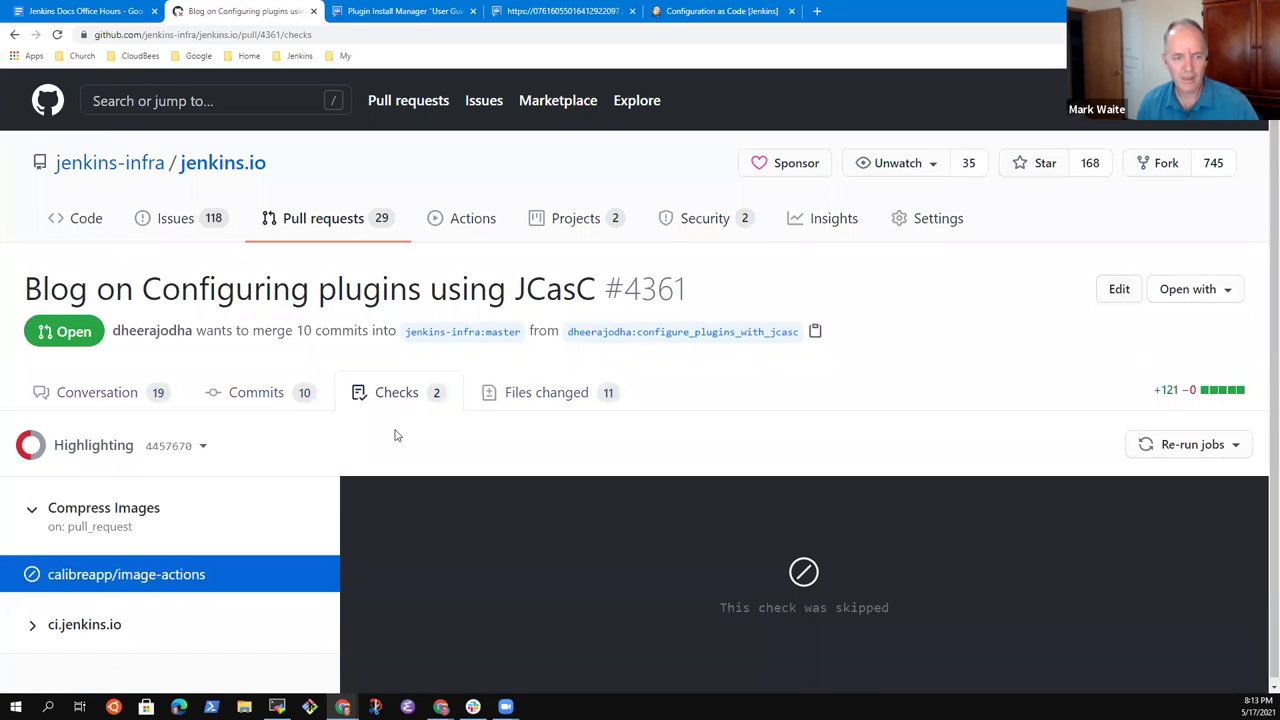
left_click(33, 624)
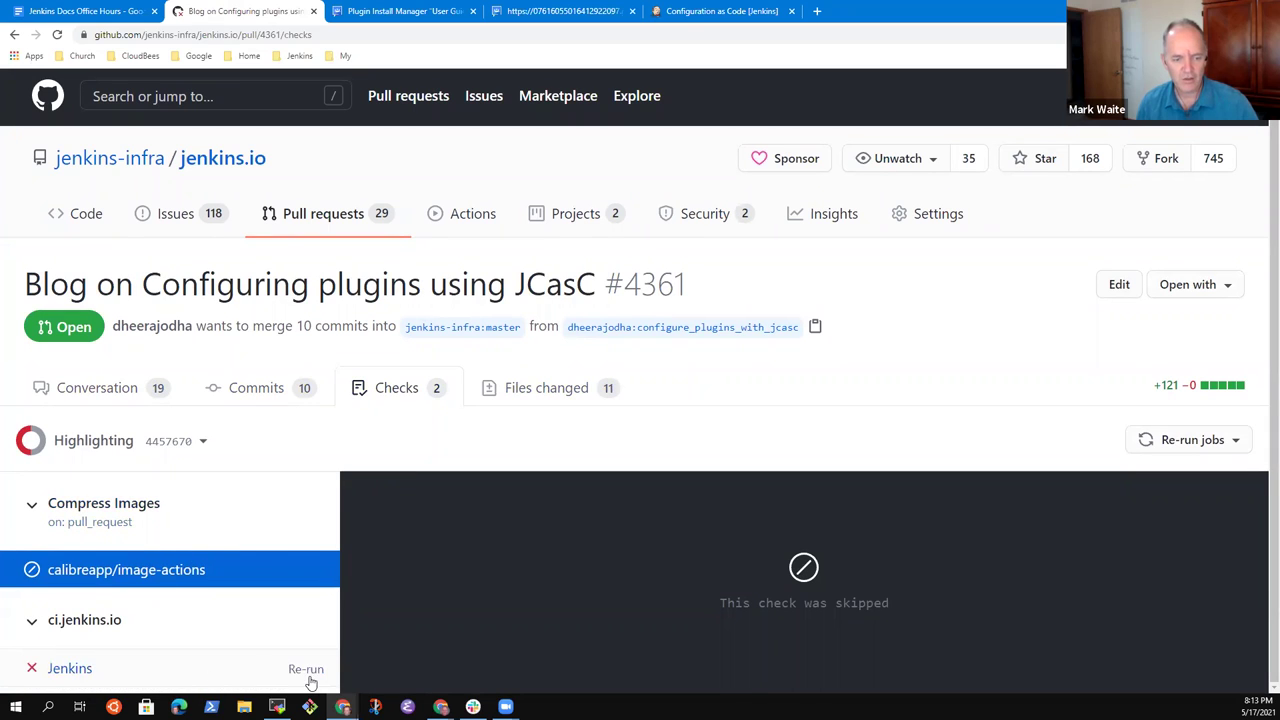
left_click(125, 668)
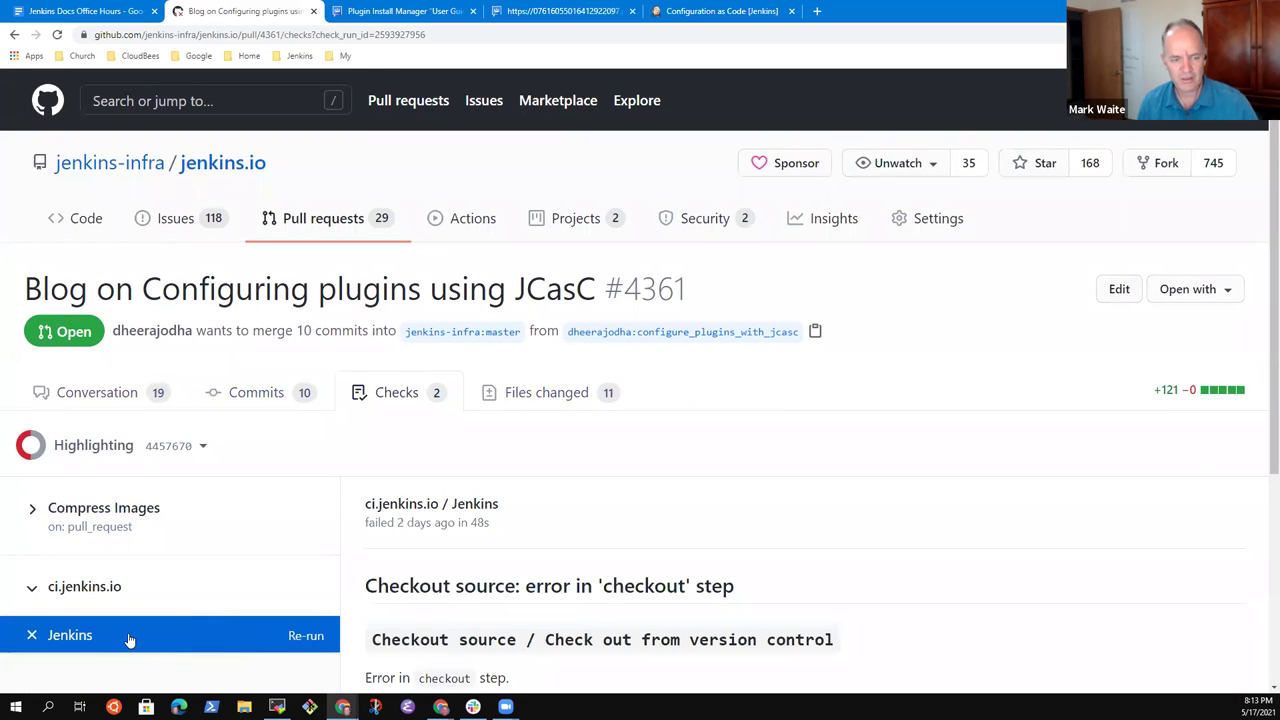
scroll(246, 369, "down", 3)
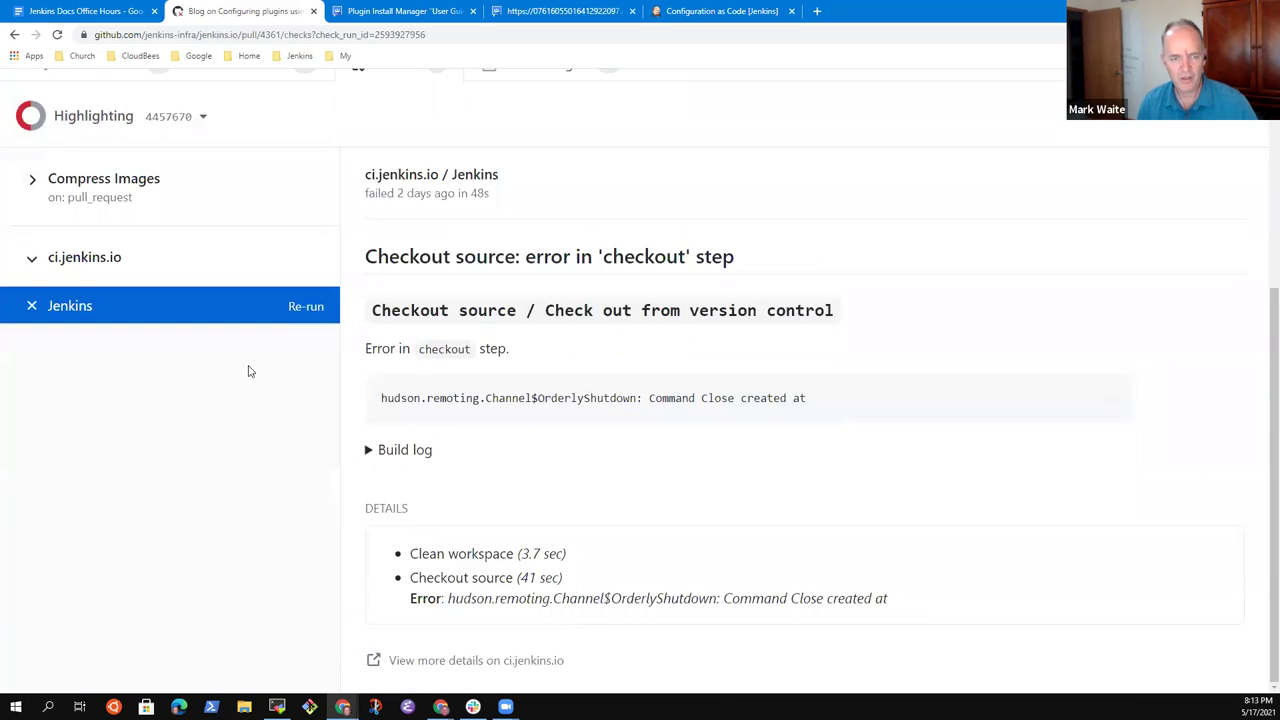
left_click(308, 309)
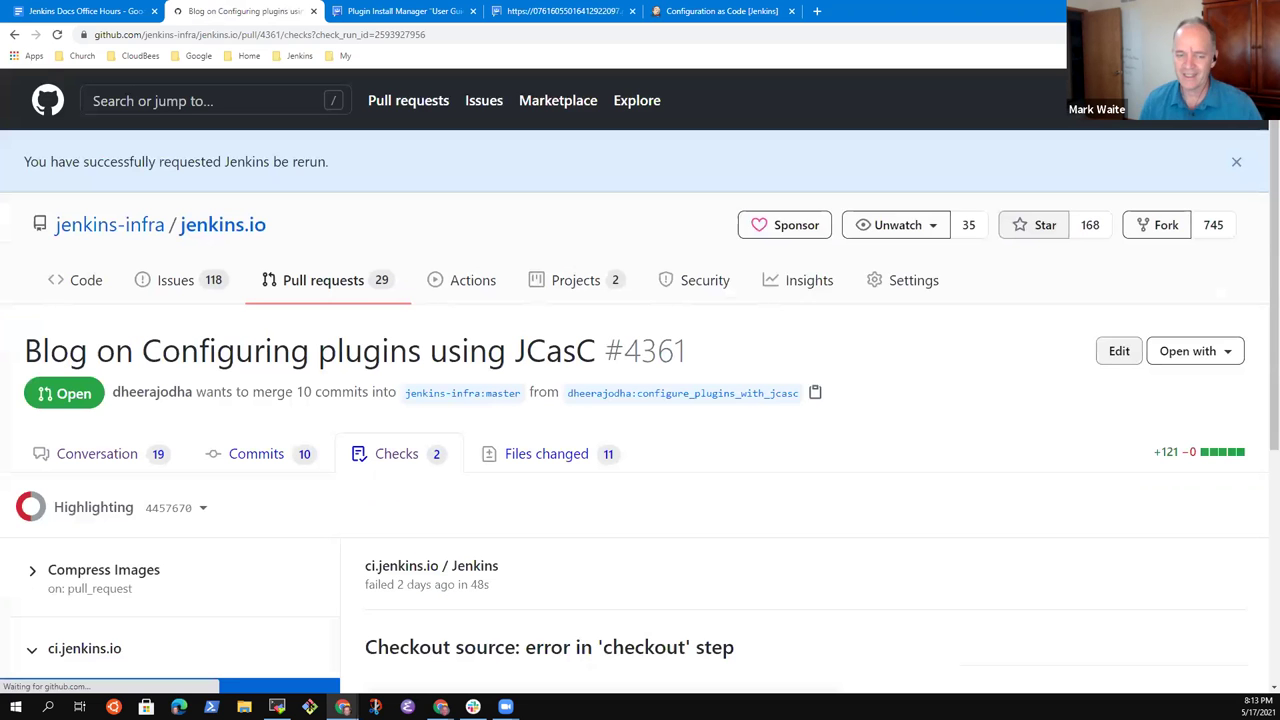
scroll(363, 479, "down", 4)
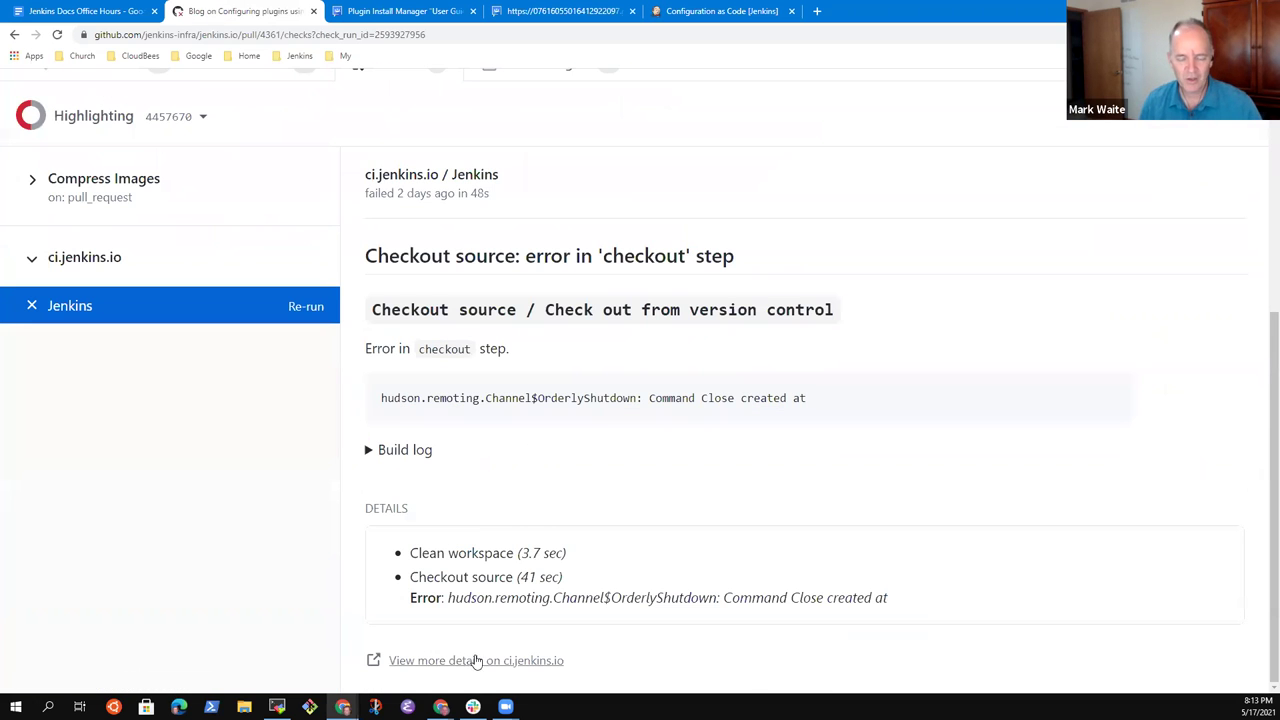
Step: Open the ci.jenkins.io details and go through PR-4361 to build #7's Console Output
left_click(518, 664)
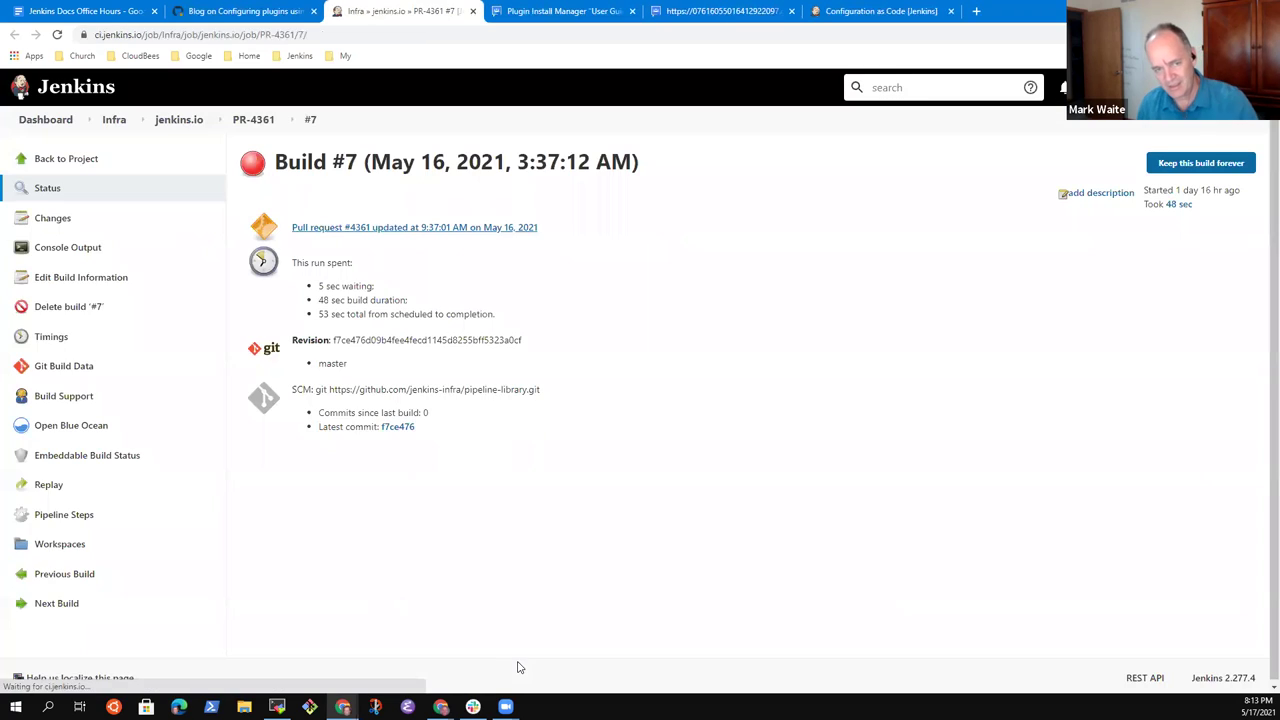
left_click(253, 119)
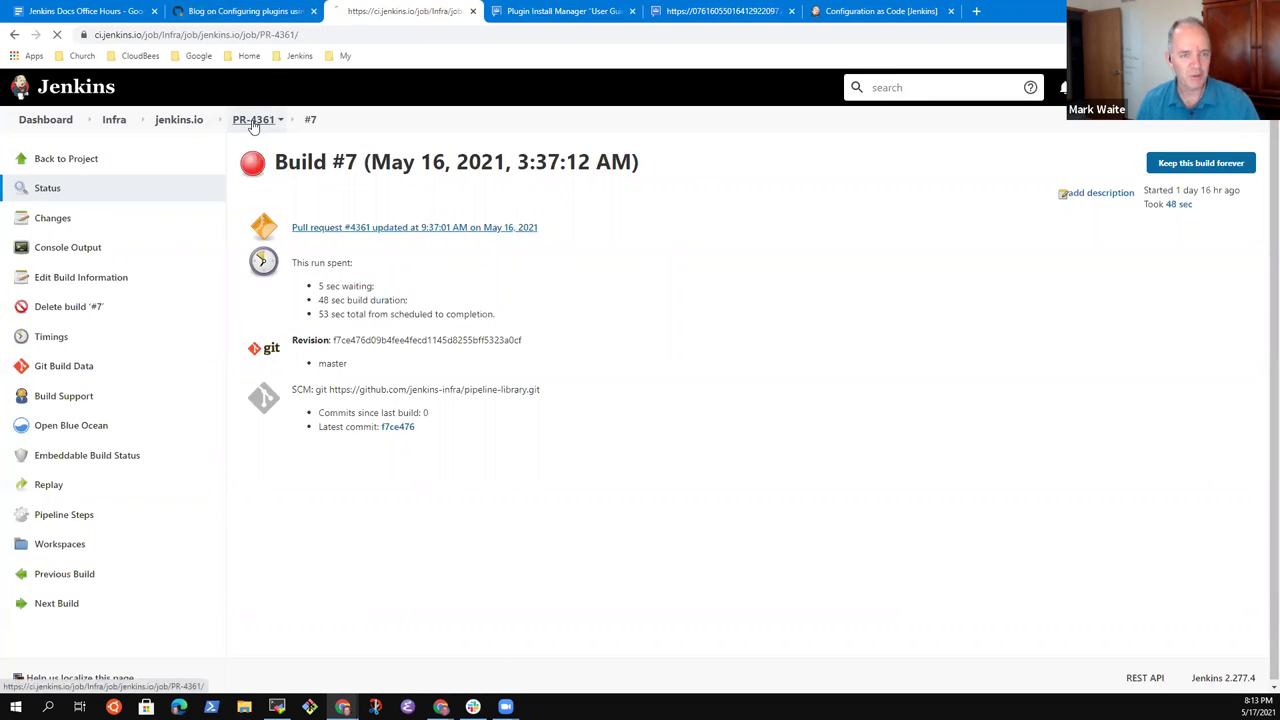
left_click(60, 644)
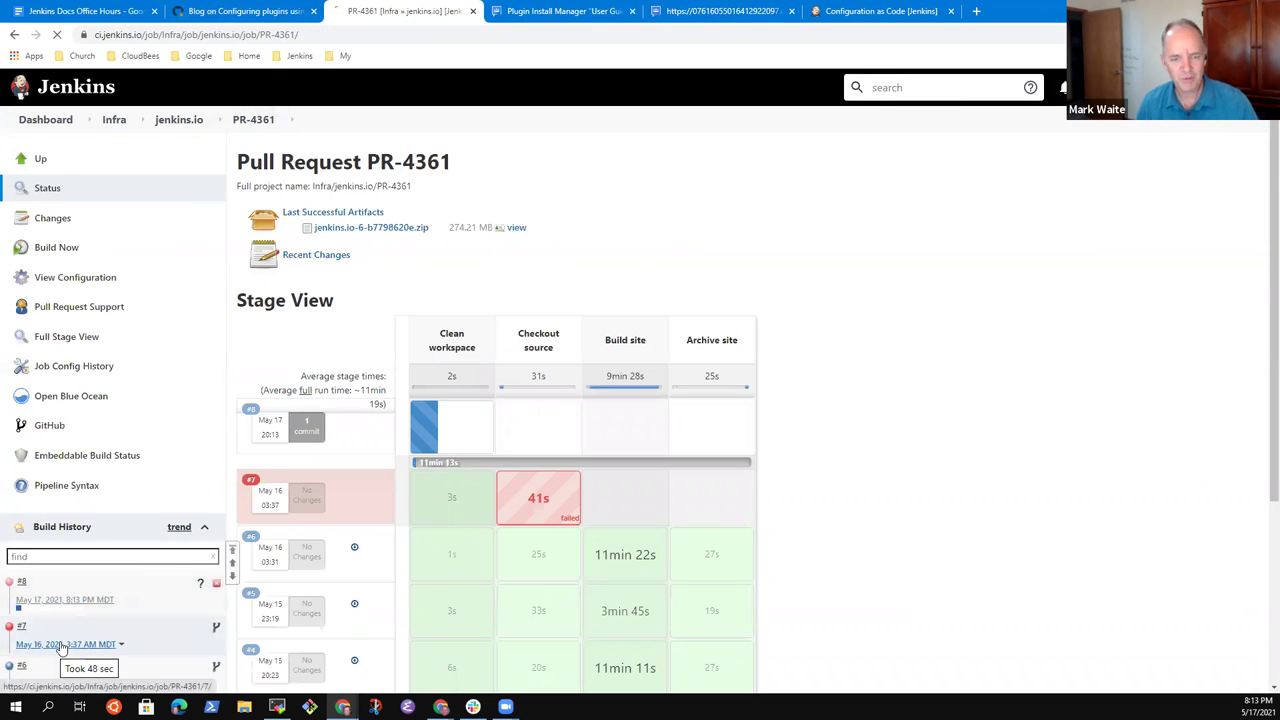
left_click(83, 251)
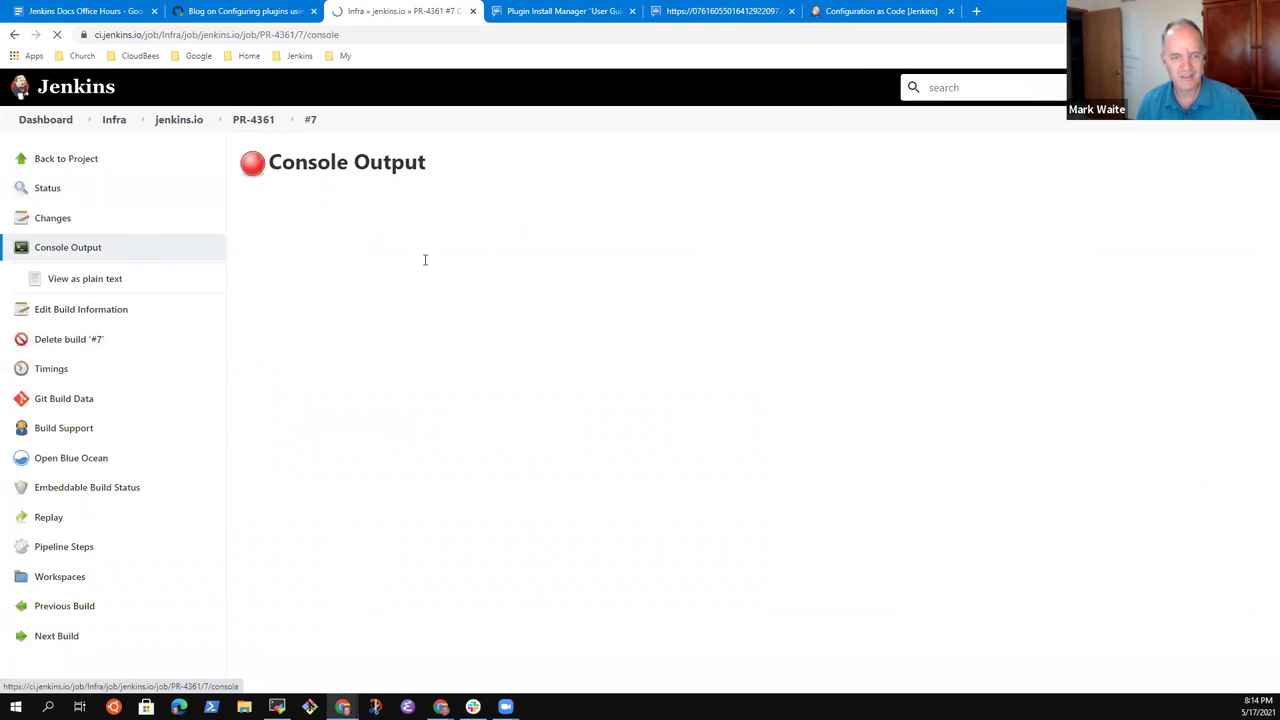
Step: Highlight the Command Close error lines, then go back to the PR-4361 job page
scroll(519, 302, "down", 5)
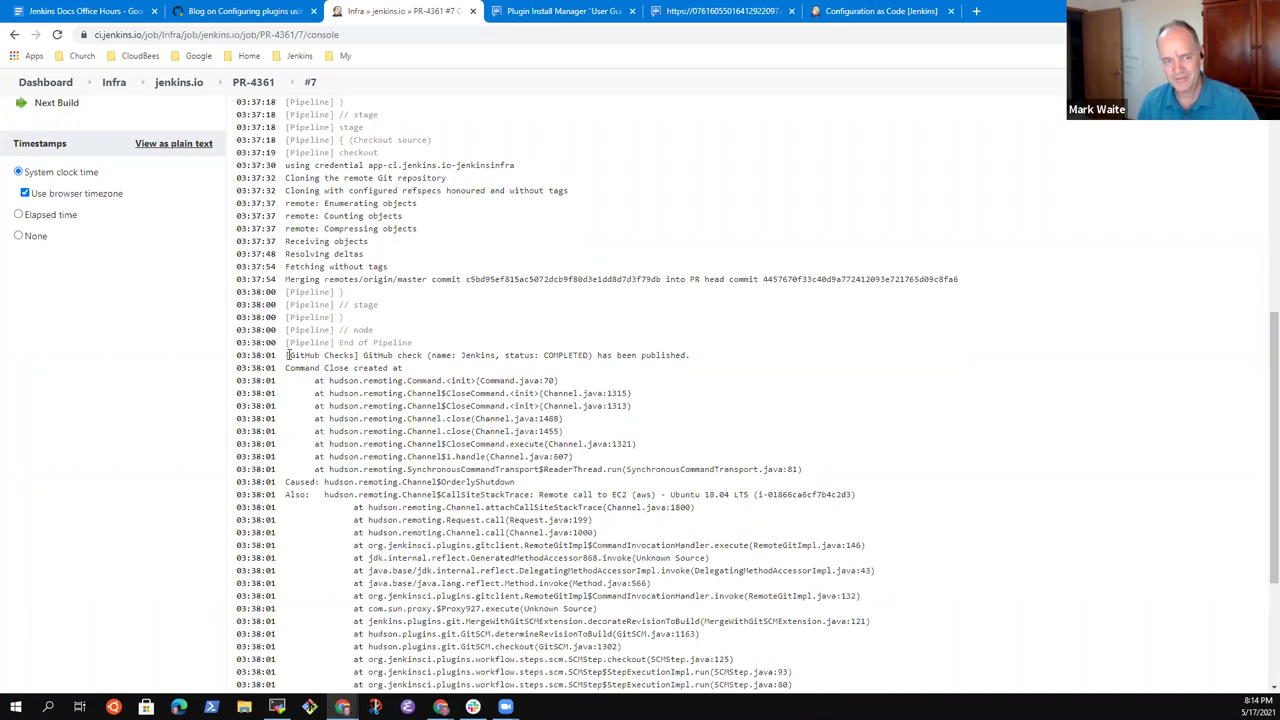
mouse_move(287, 355)
left_mouse_down()
mouse_move(415, 432)
mouse_move(620, 503)
mouse_move(677, 478)
mouse_move(773, 484)
left_mouse_up()
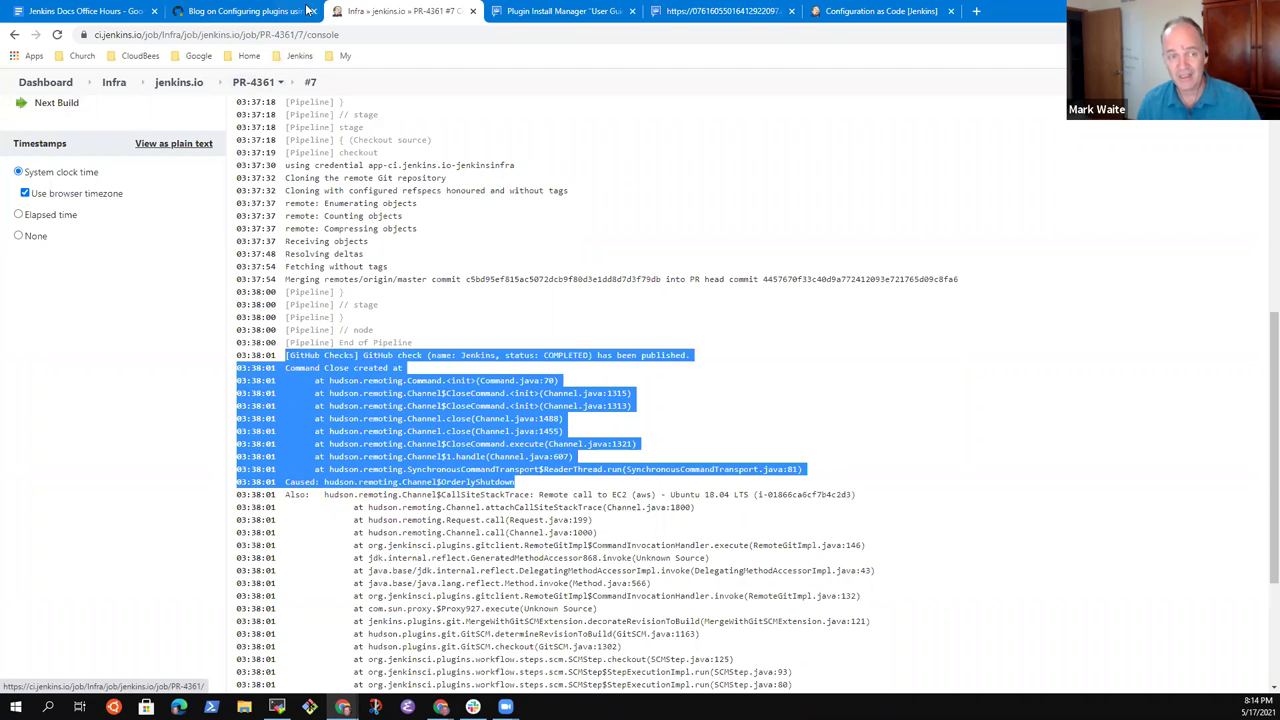
left_click(256, 86)
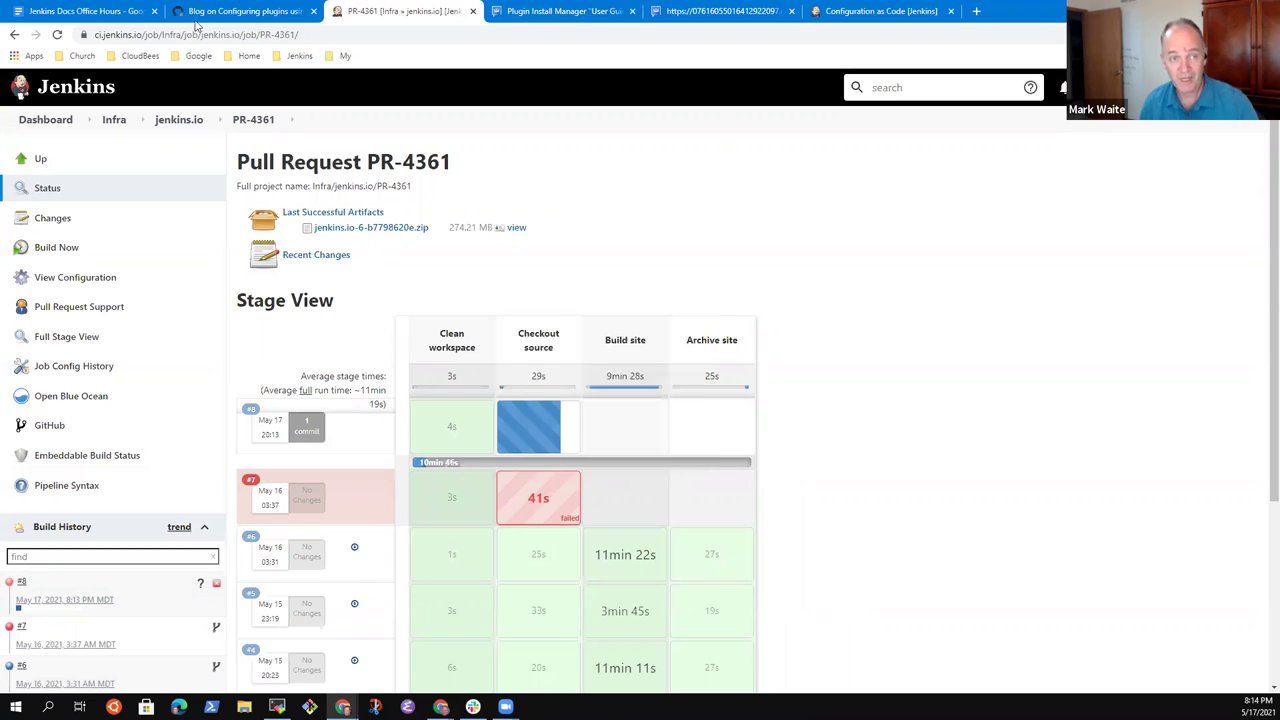
Step: Check the Jenkins PR-4361 job, then refresh GitHub's Checks to show the rerun in progress
left_click(228, 12)
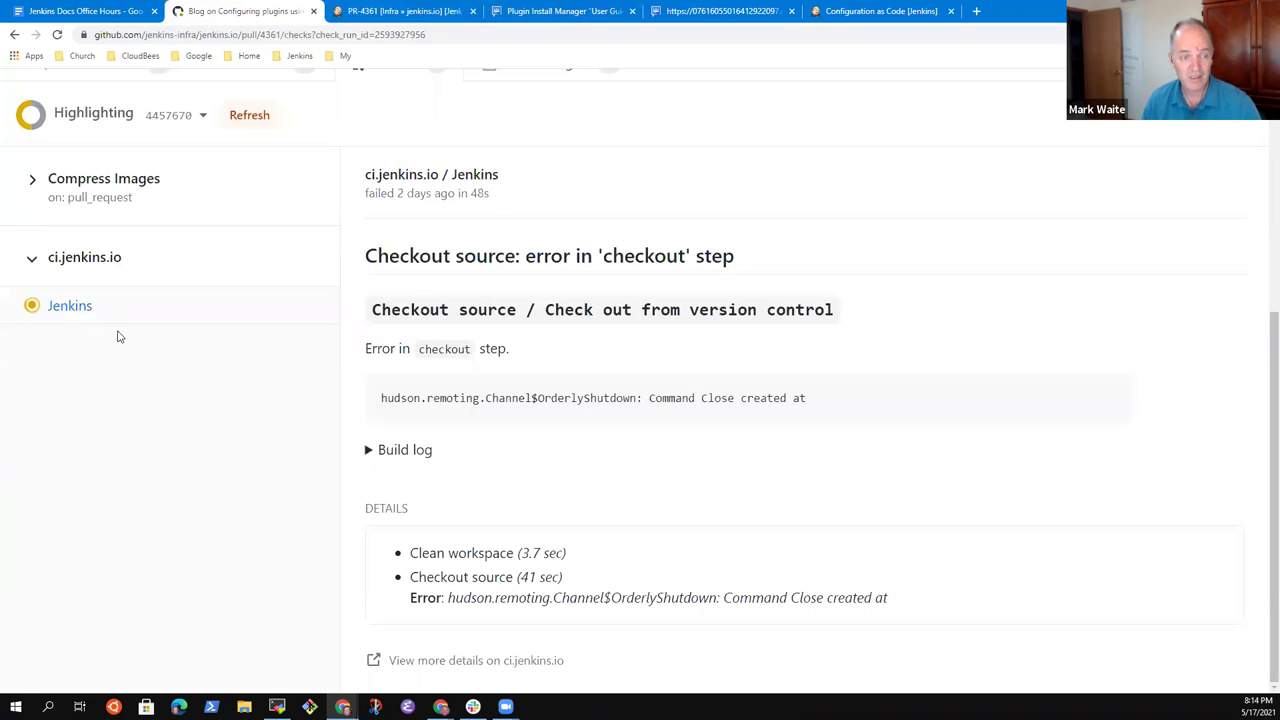
scroll(100, 424, "up", 4)
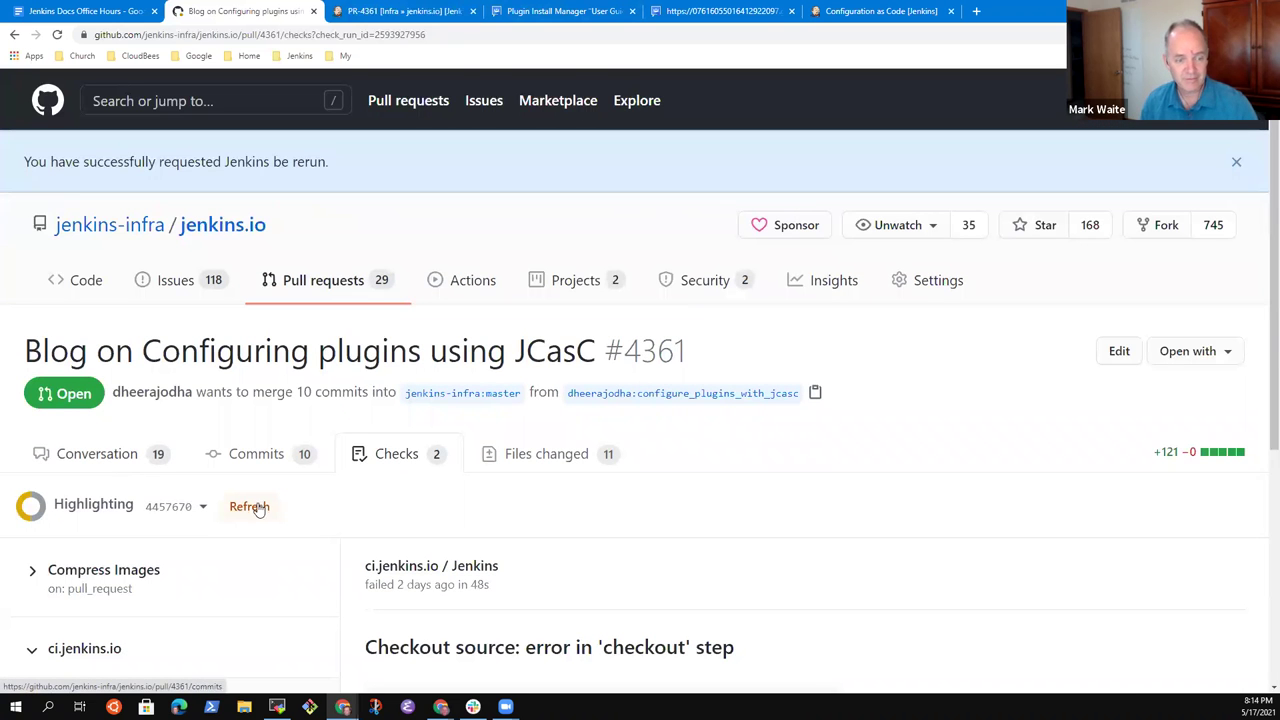
left_click(396, 12)
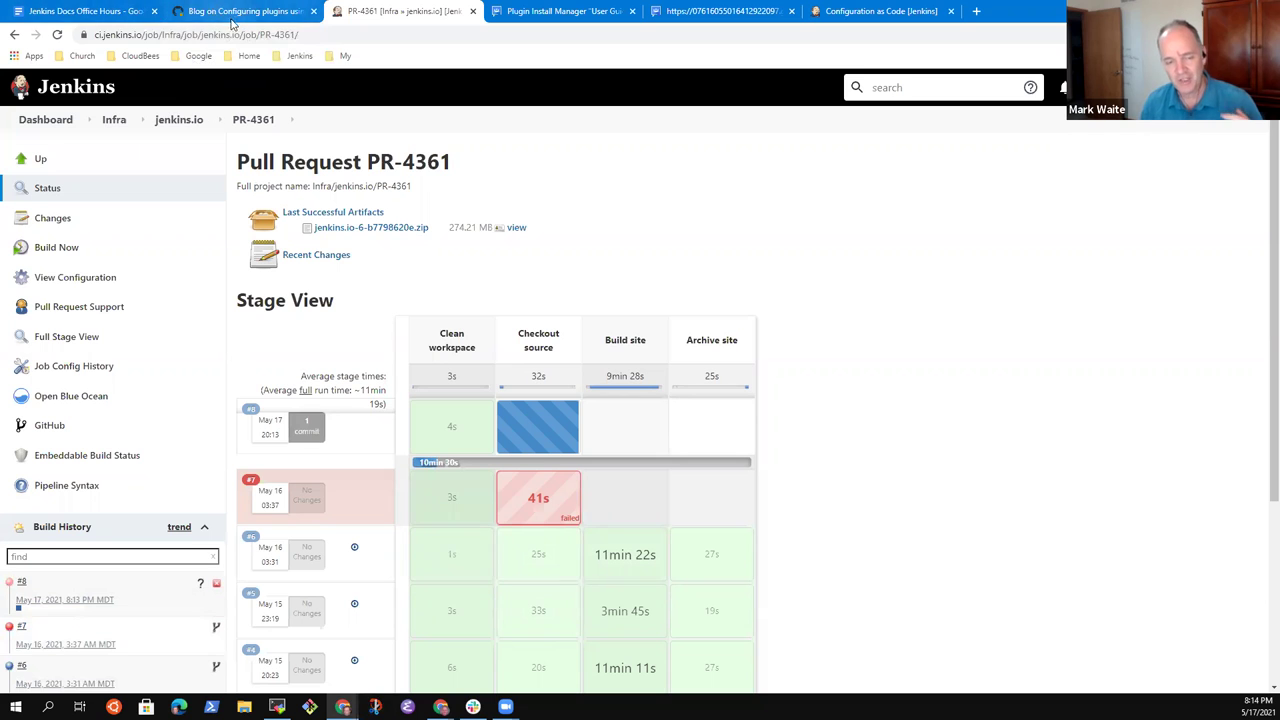
left_click(270, 11)
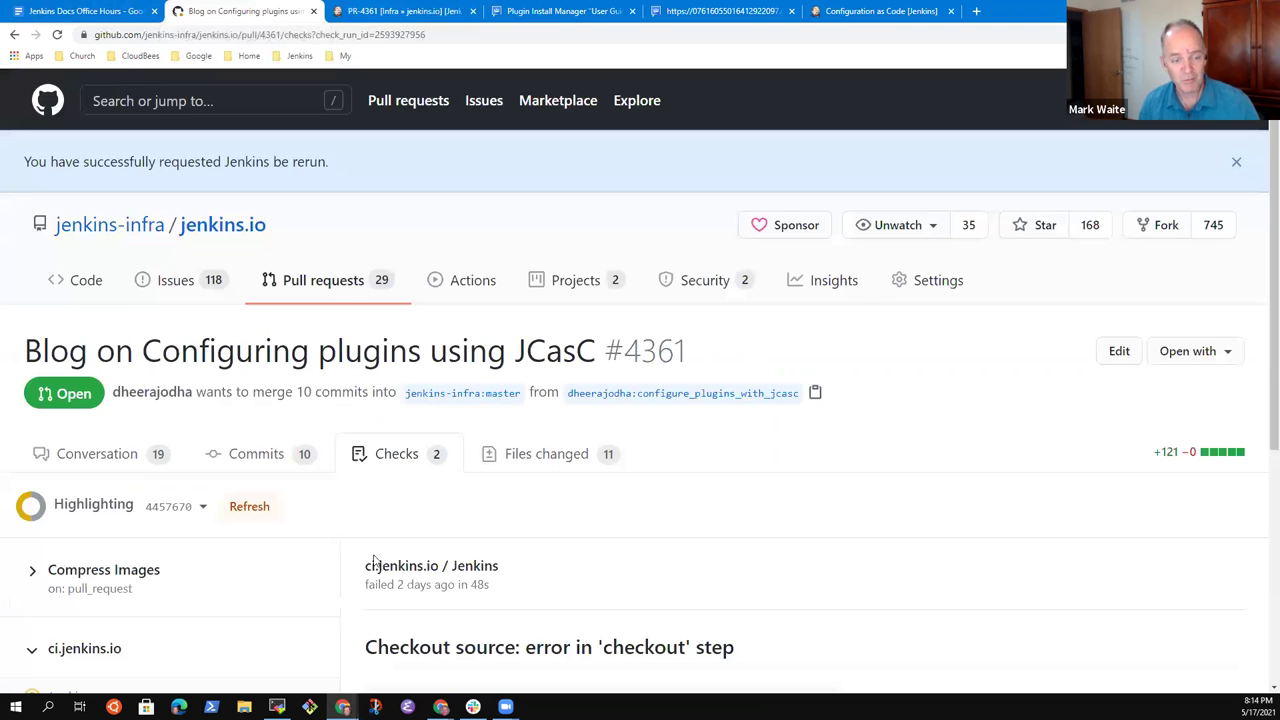
left_click(247, 518)
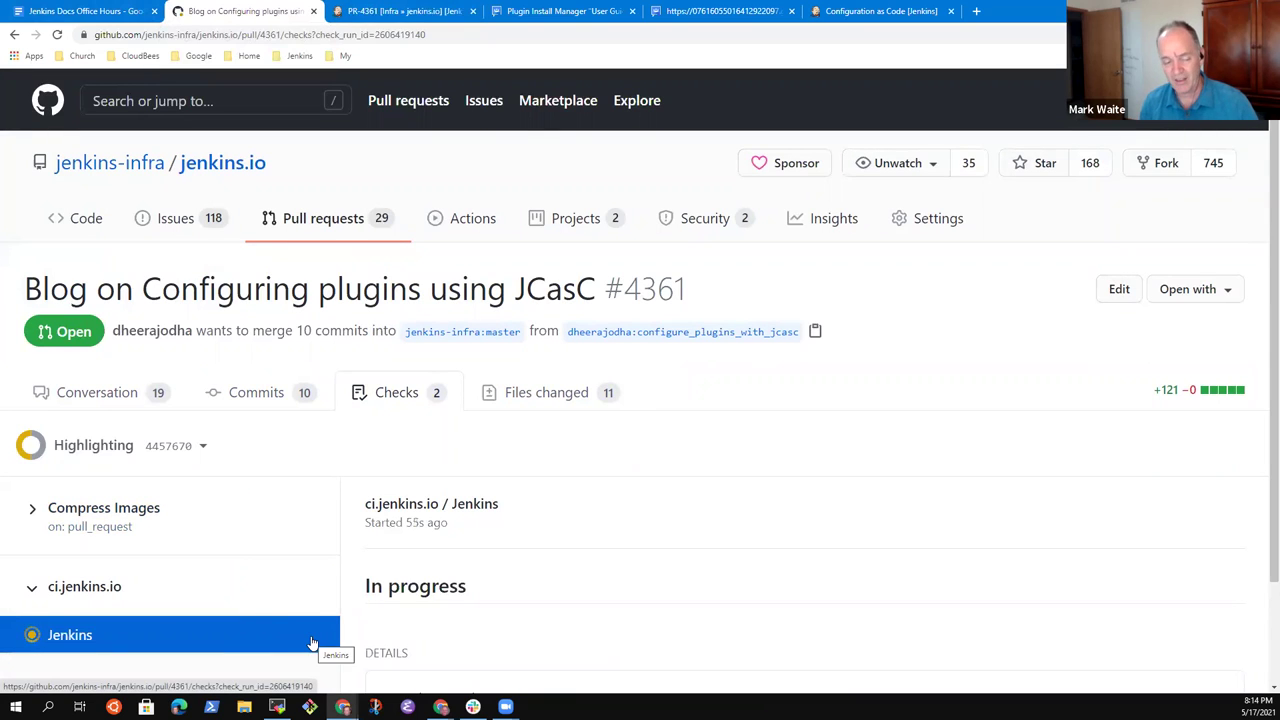
scroll(300, 643, "down", 1)
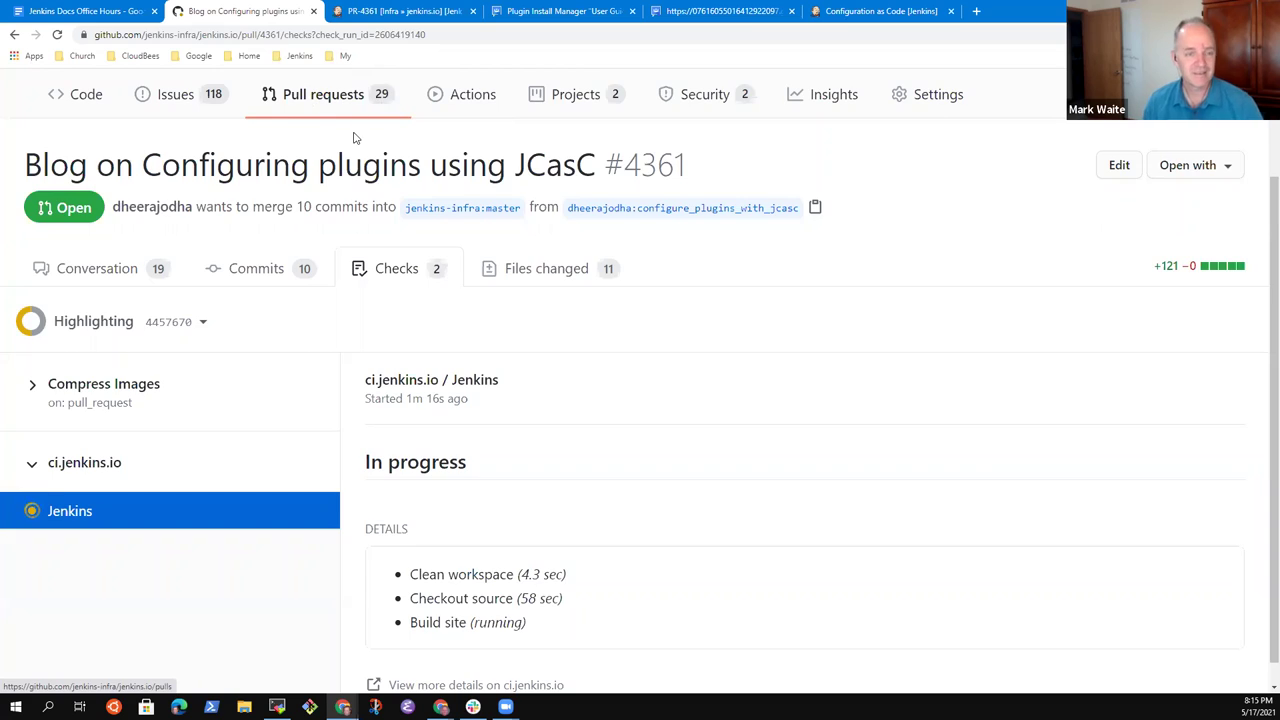
scroll(375, 115, "up", 2)
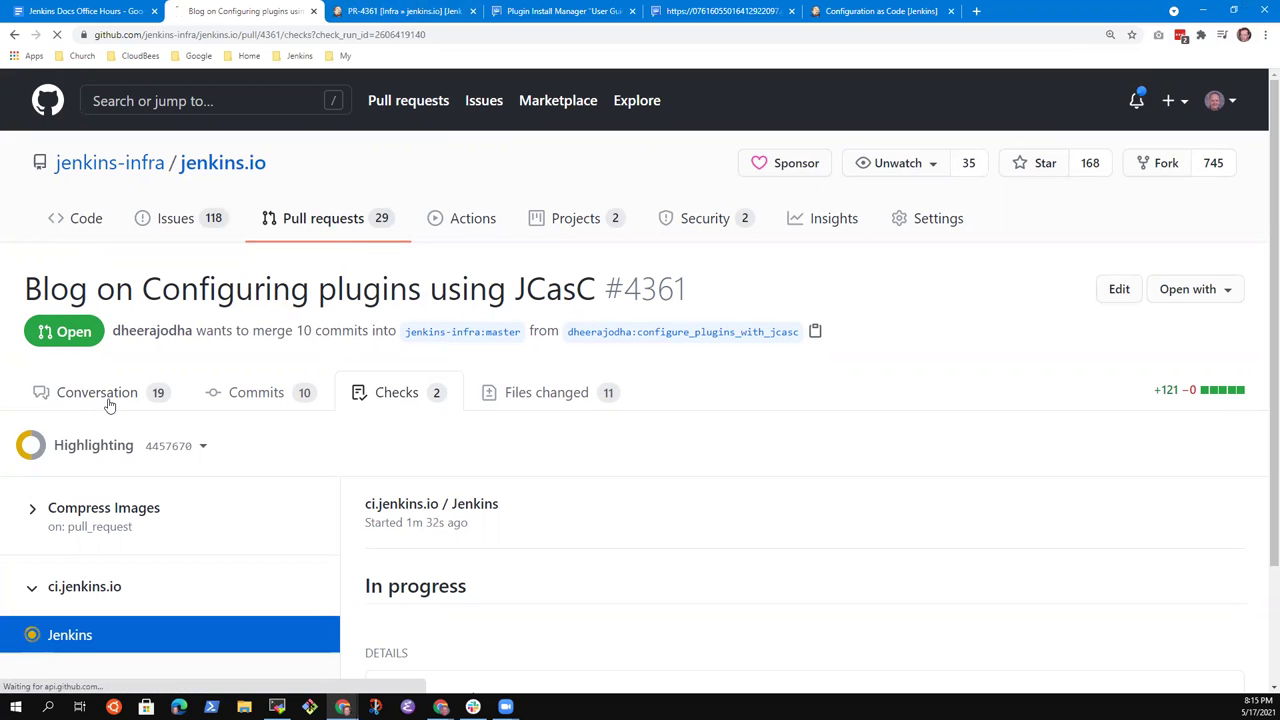
left_click(155, 393)
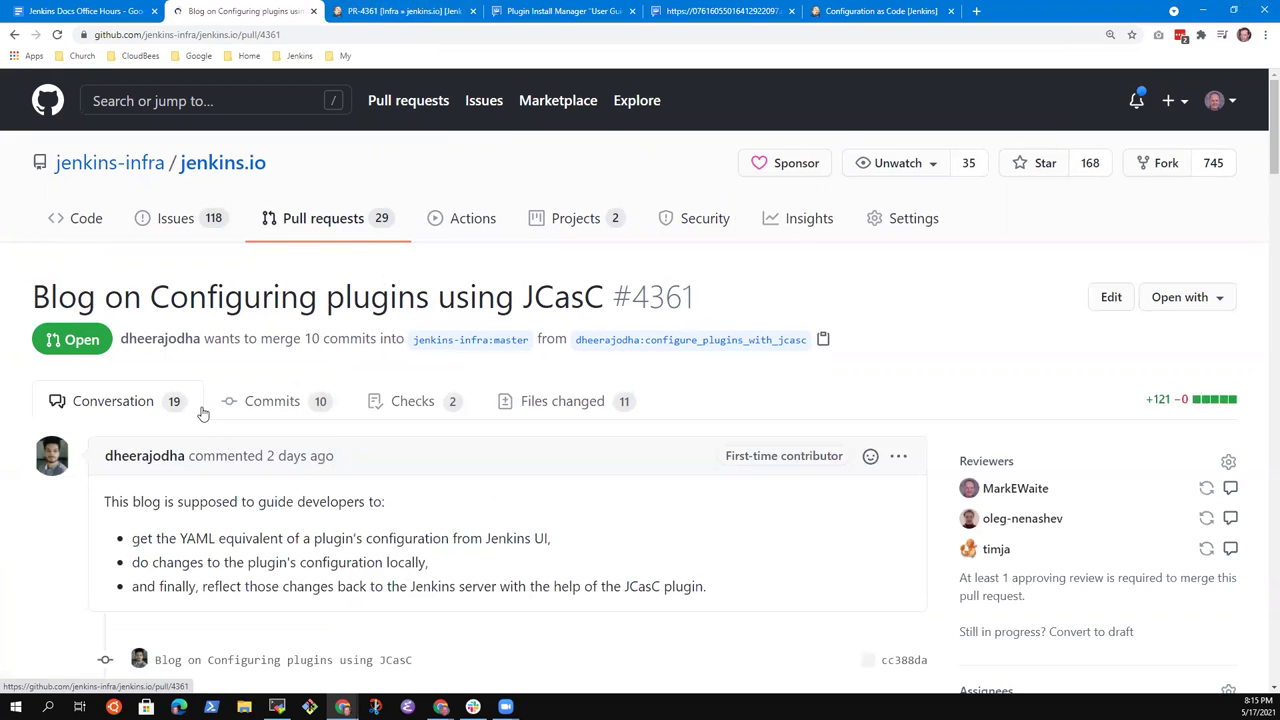
scroll(513, 499, "down", 15)
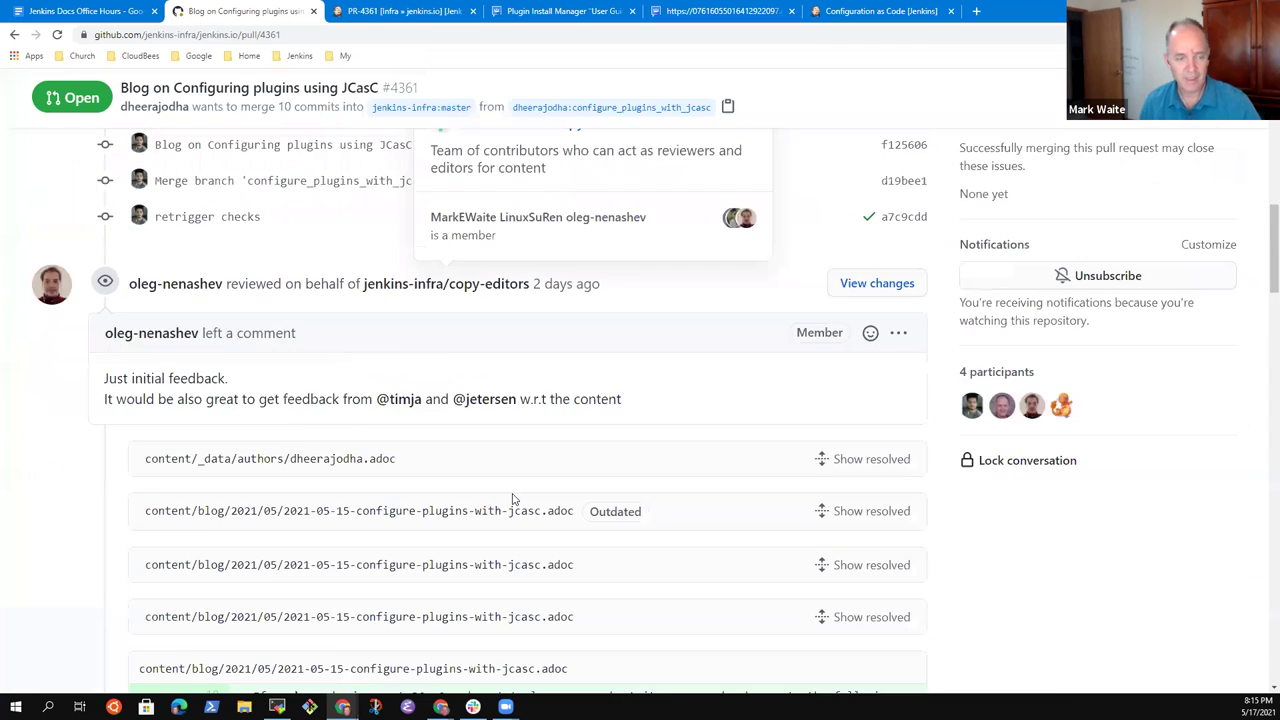
scroll(513, 499, "down", 5)
scroll(160, 486, "down", 3)
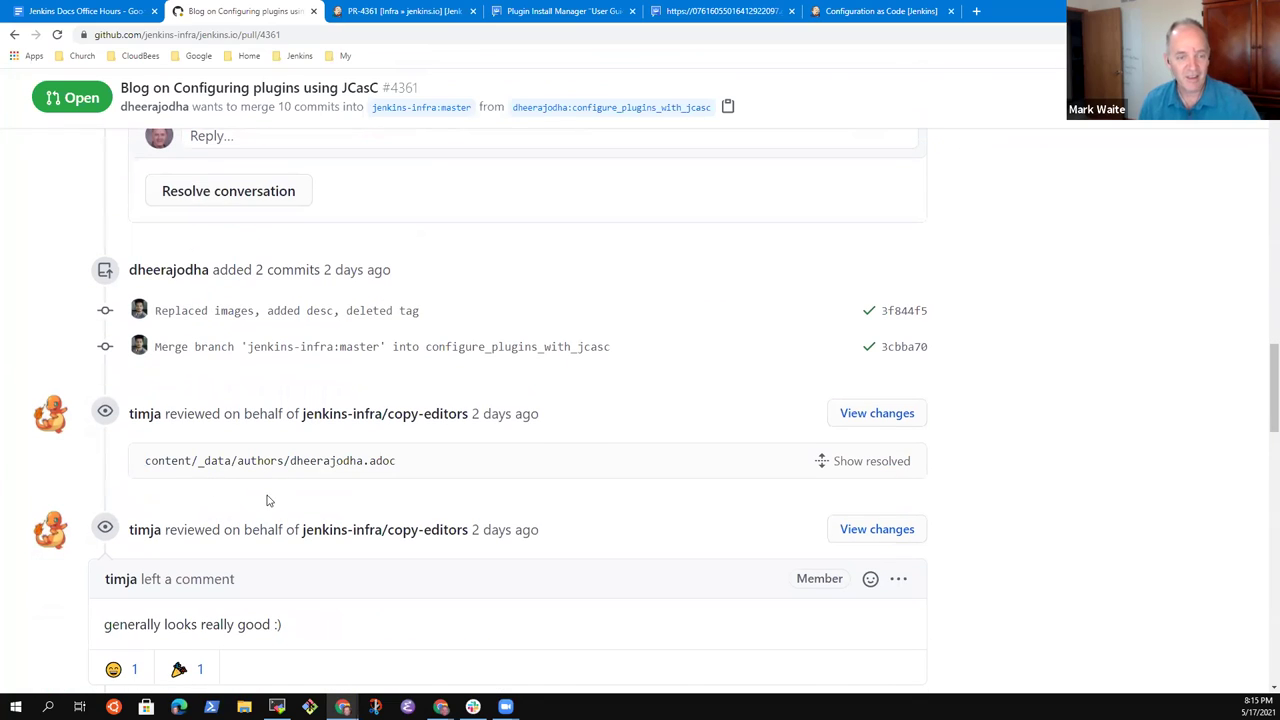
scroll(271, 498, "up", 10)
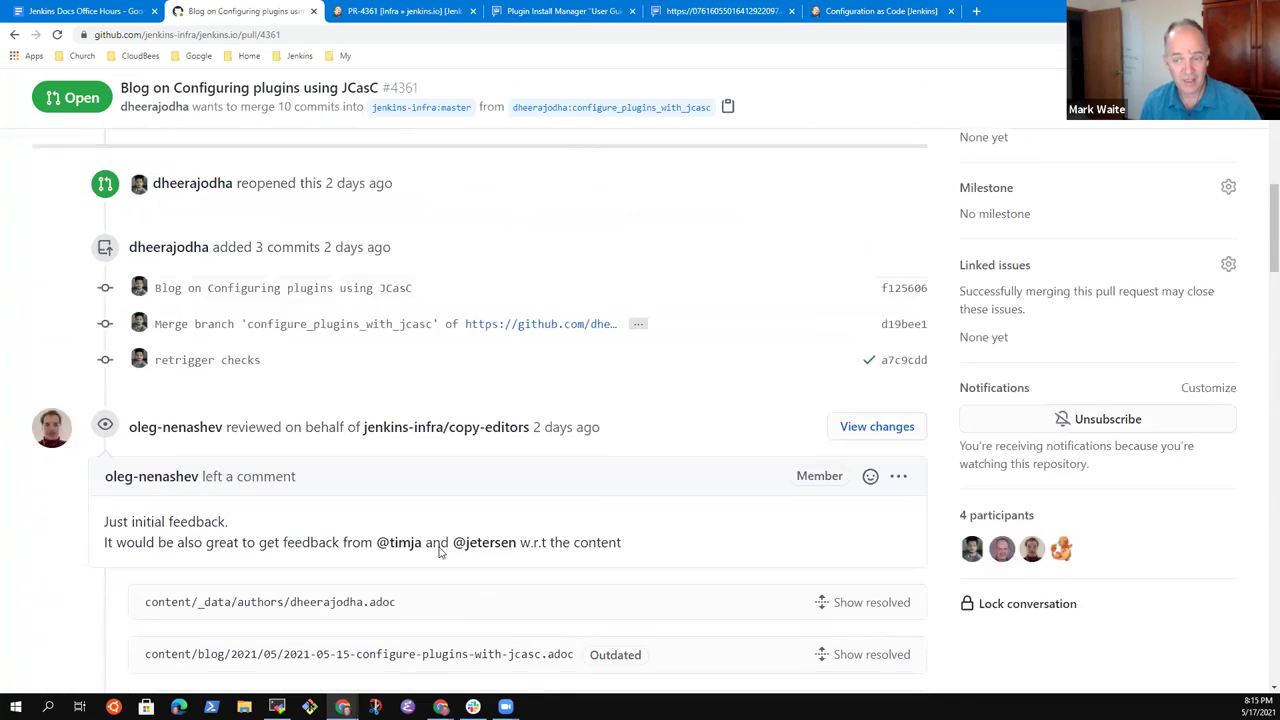
scroll(445, 551, "up", 10)
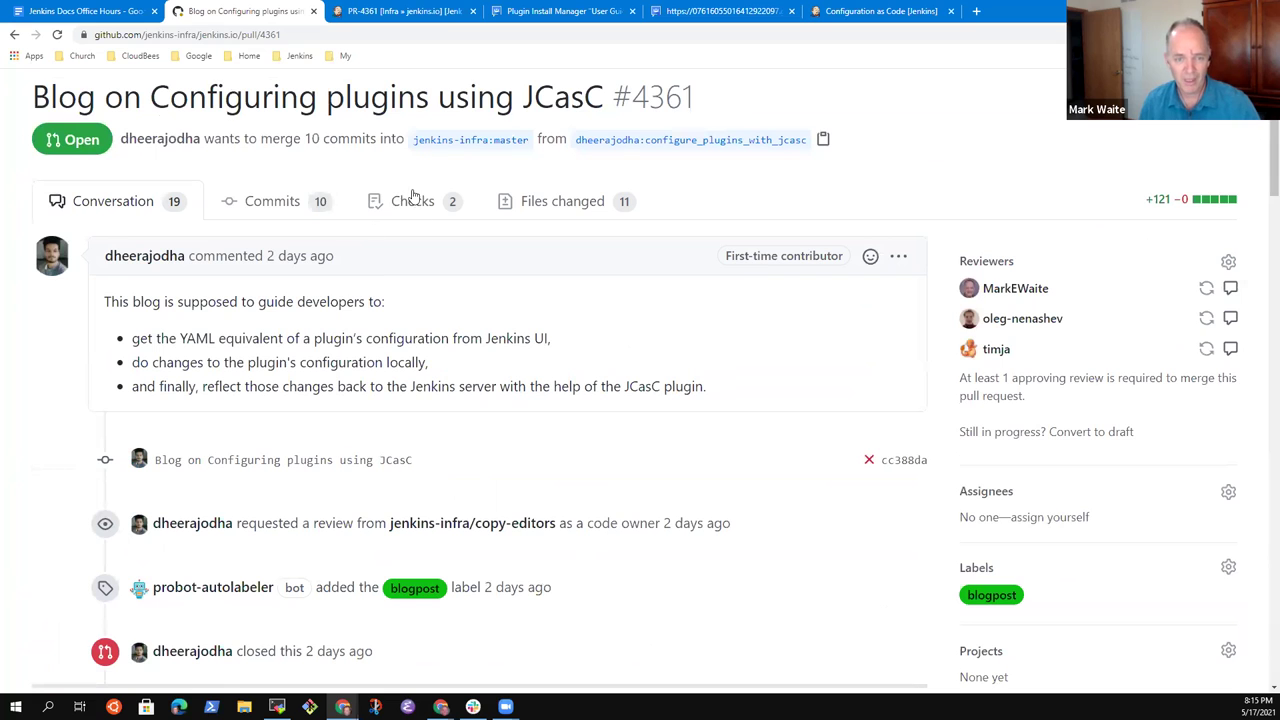
left_click(276, 204)
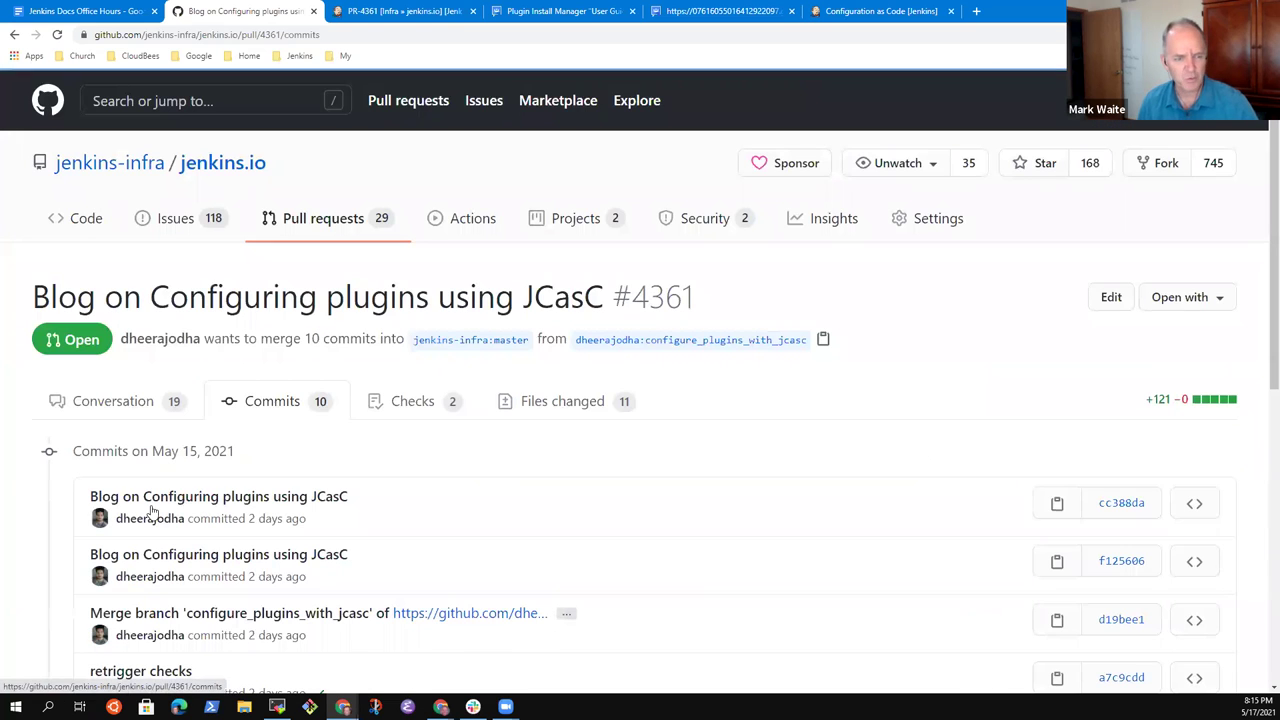
scroll(480, 565, "down", 3)
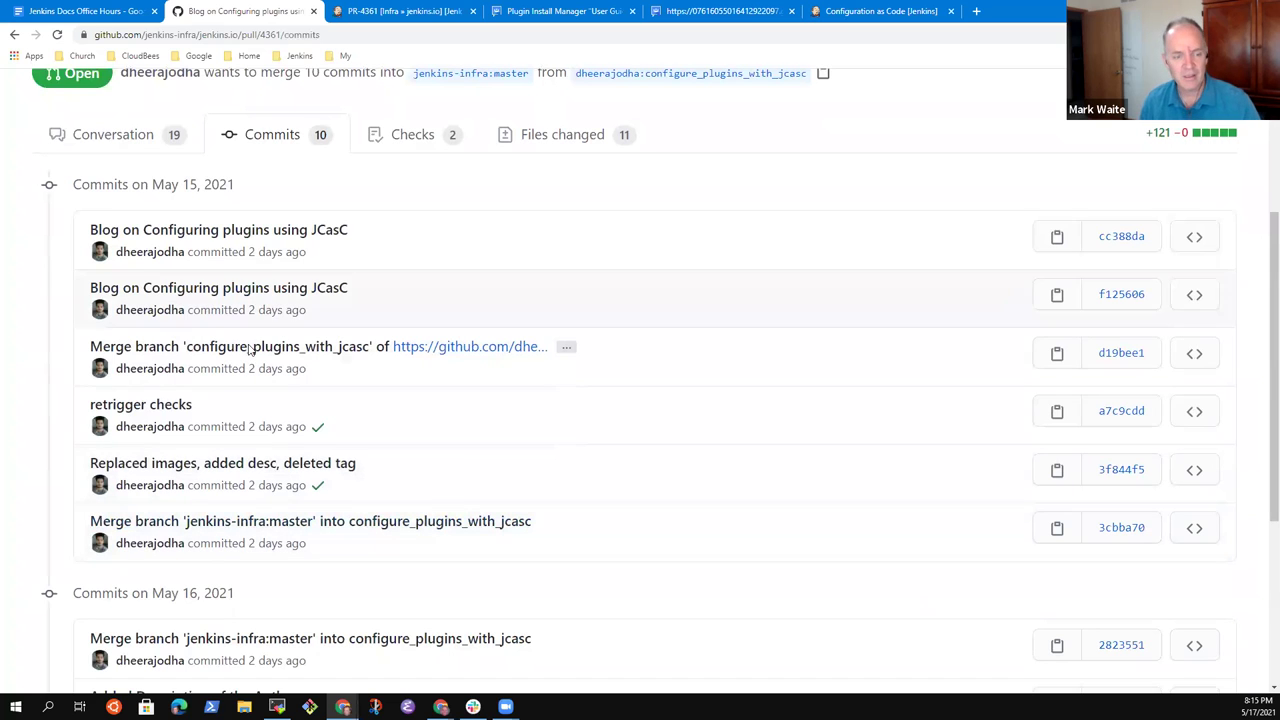
scroll(430, 448, "down", 4)
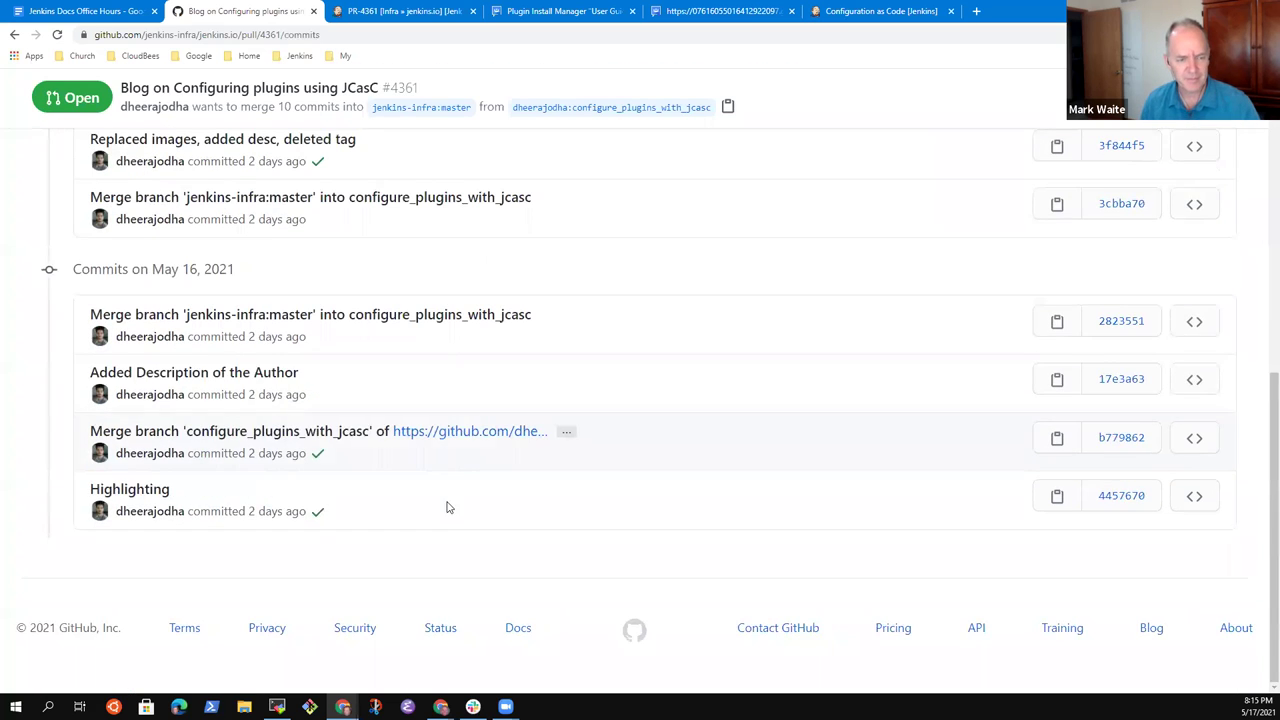
scroll(445, 470, "up", 7)
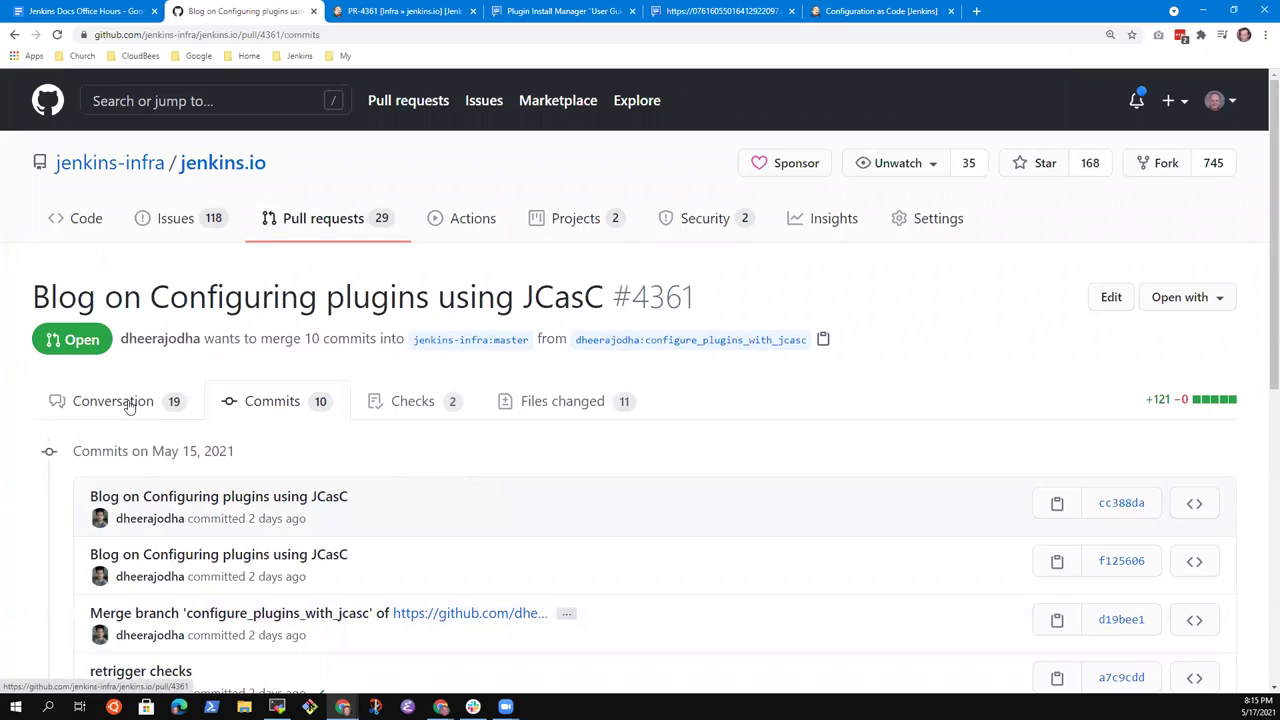
Step: Apply the squash-merge-me label to pull request #4361 from the Labels picker
left_click(126, 402)
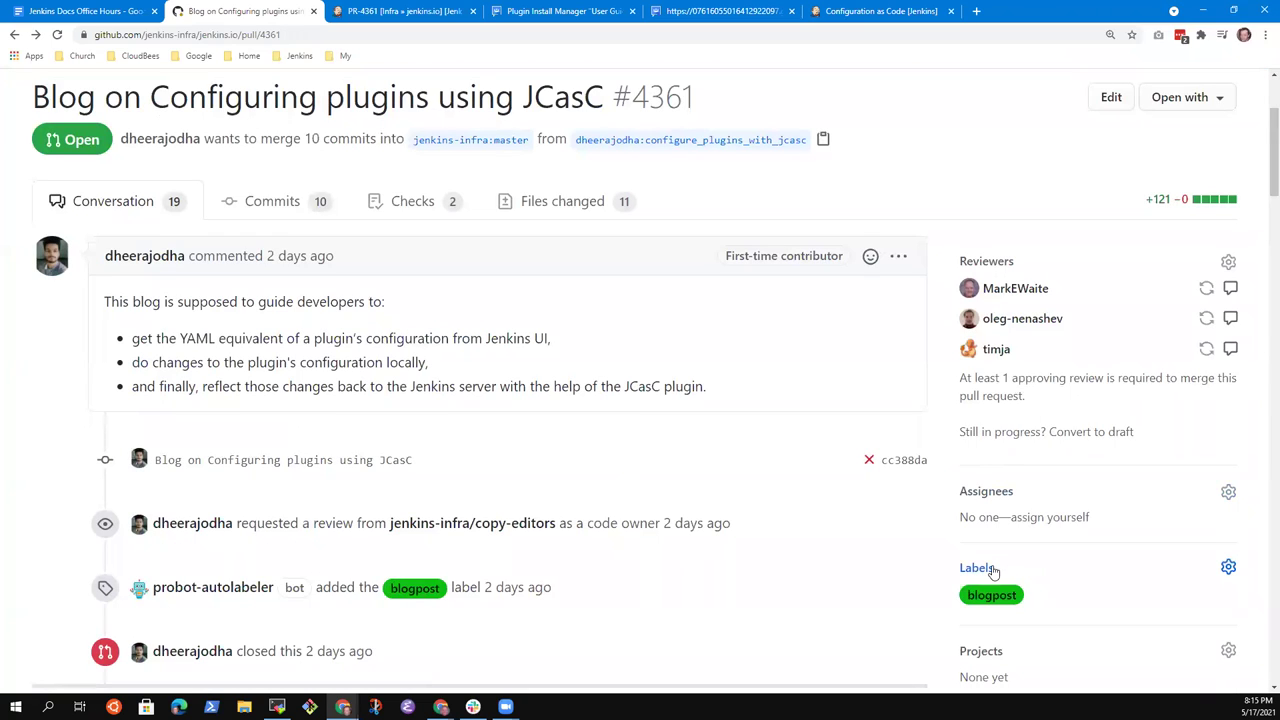
left_click(976, 576)
type("squash")
scroll(996, 678, "down", 2)
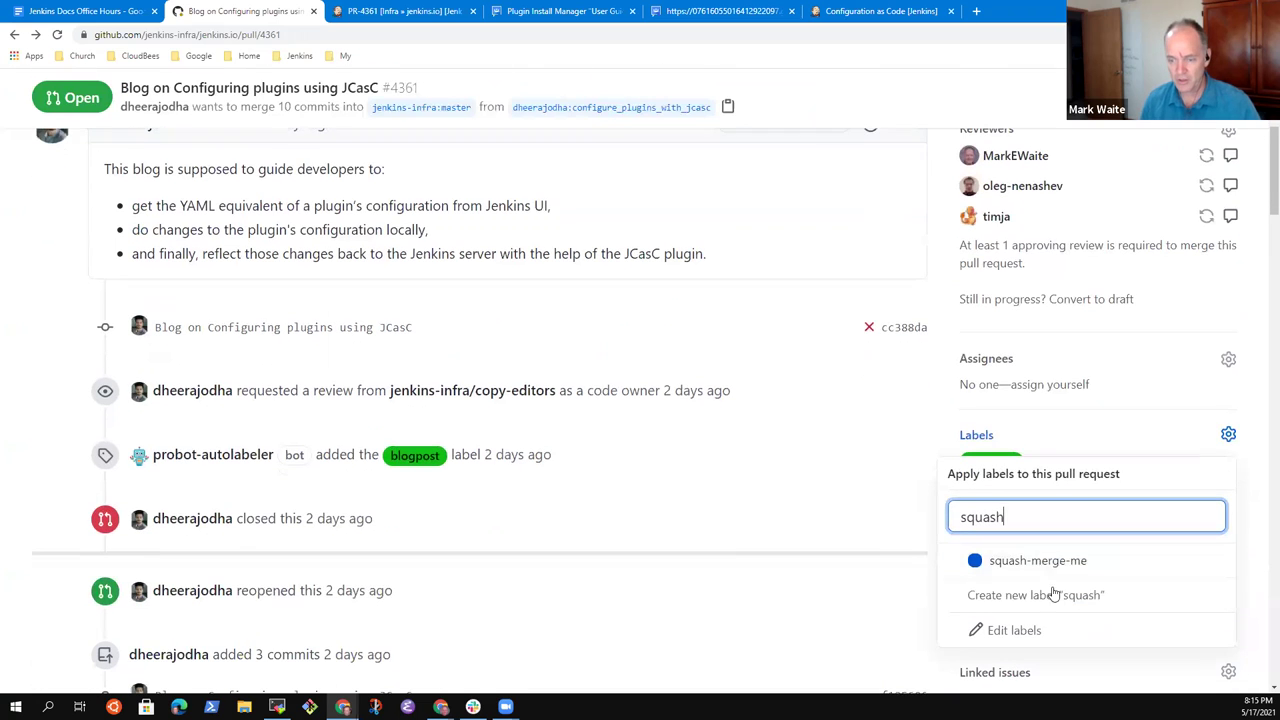
left_click(1048, 565)
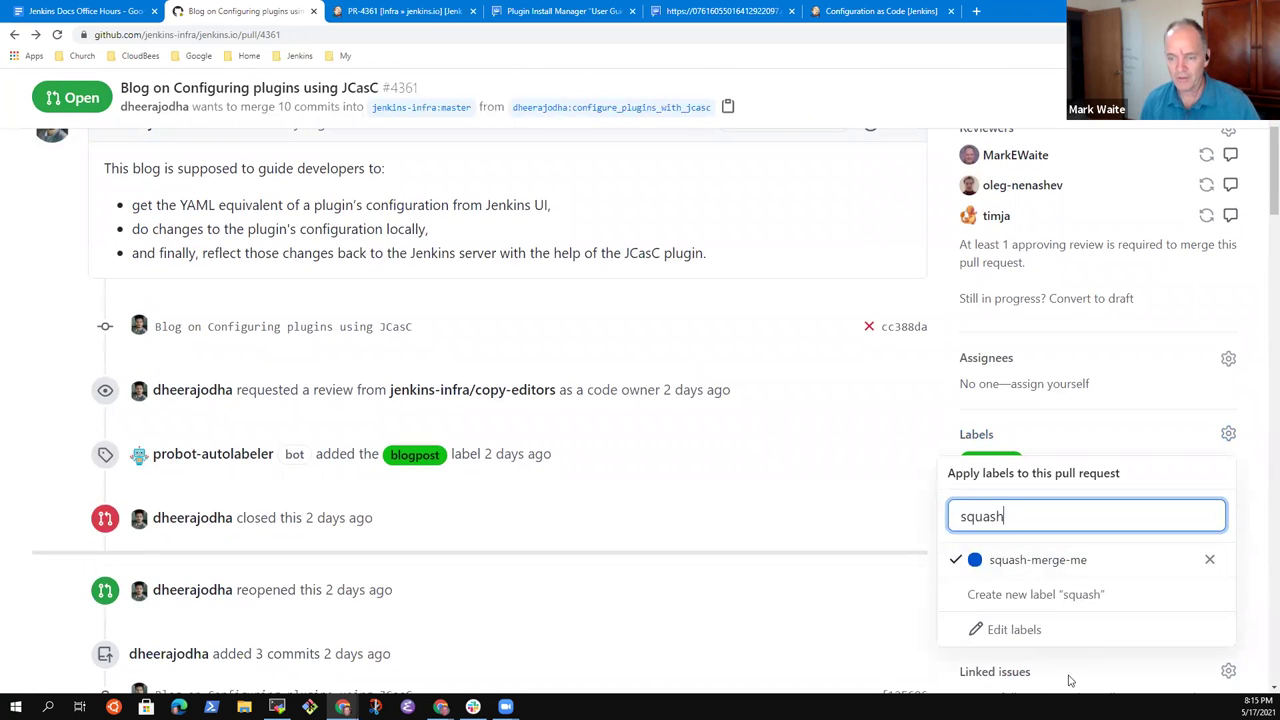
left_click(845, 640)
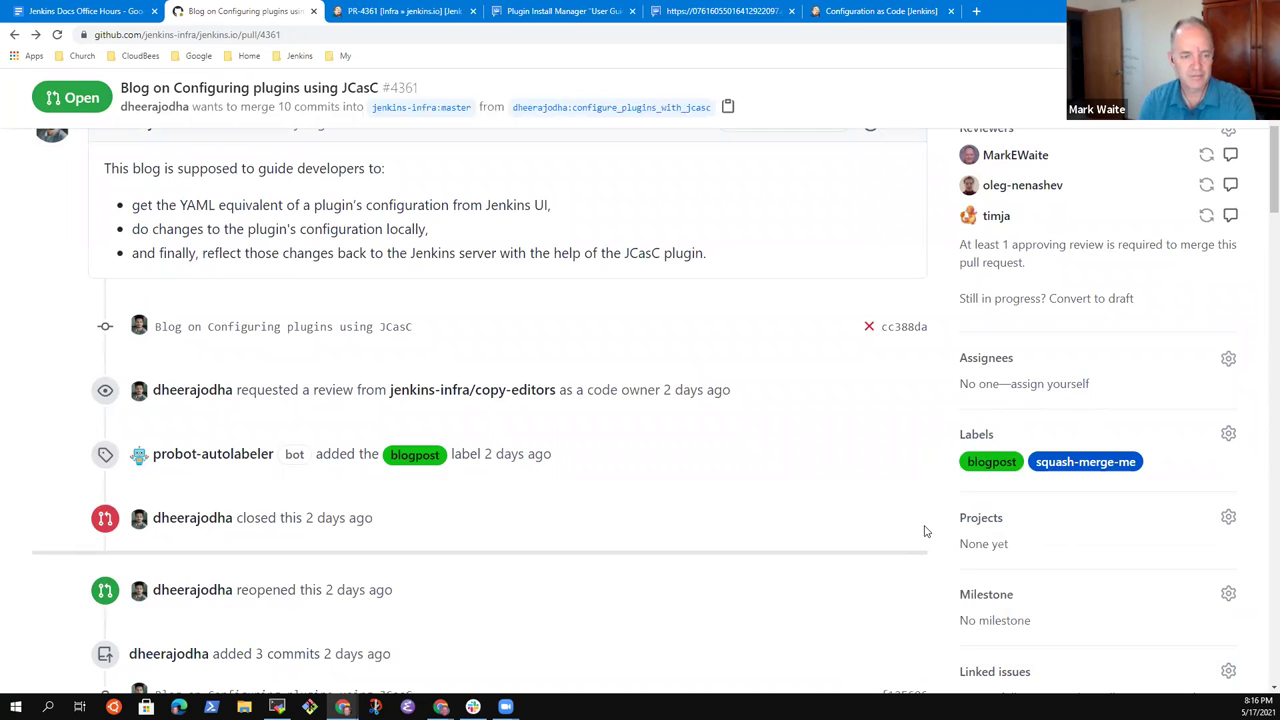
Step: Look over the auto-merge method options and close them unchanged
scroll(526, 509, "down", 10)
scroll(487, 535, "down", 15)
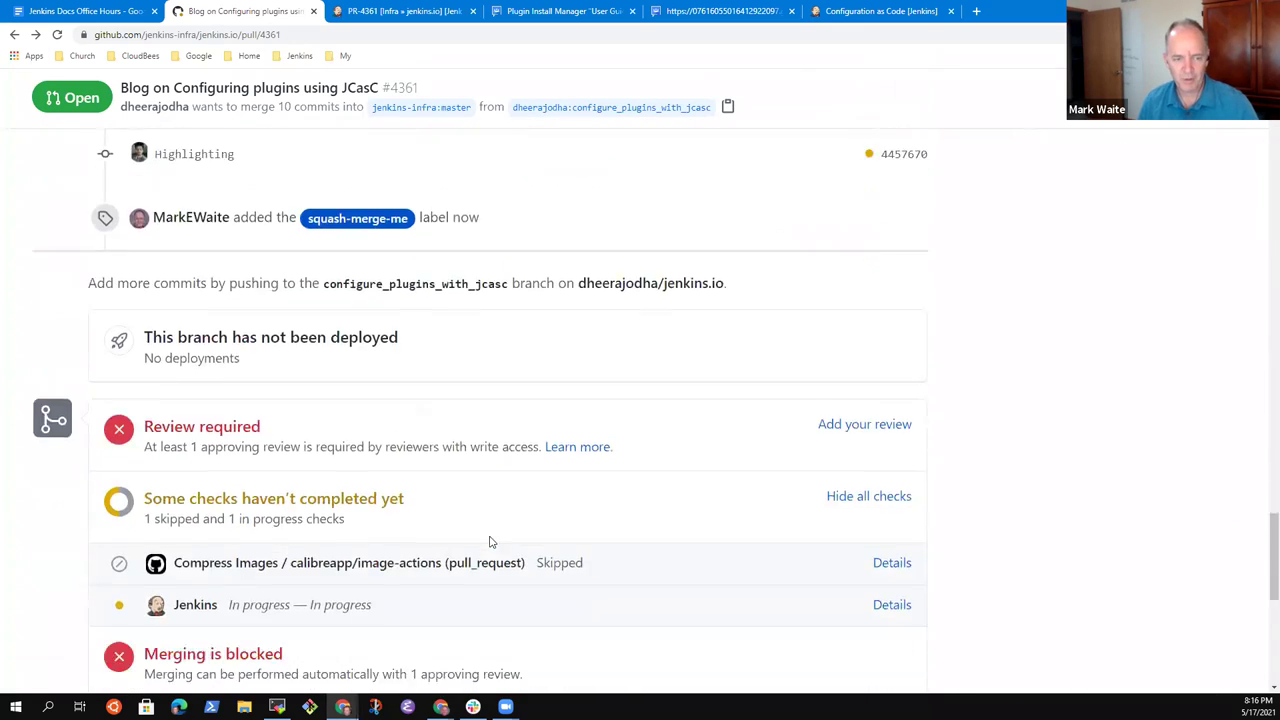
scroll(508, 523, "up", 3)
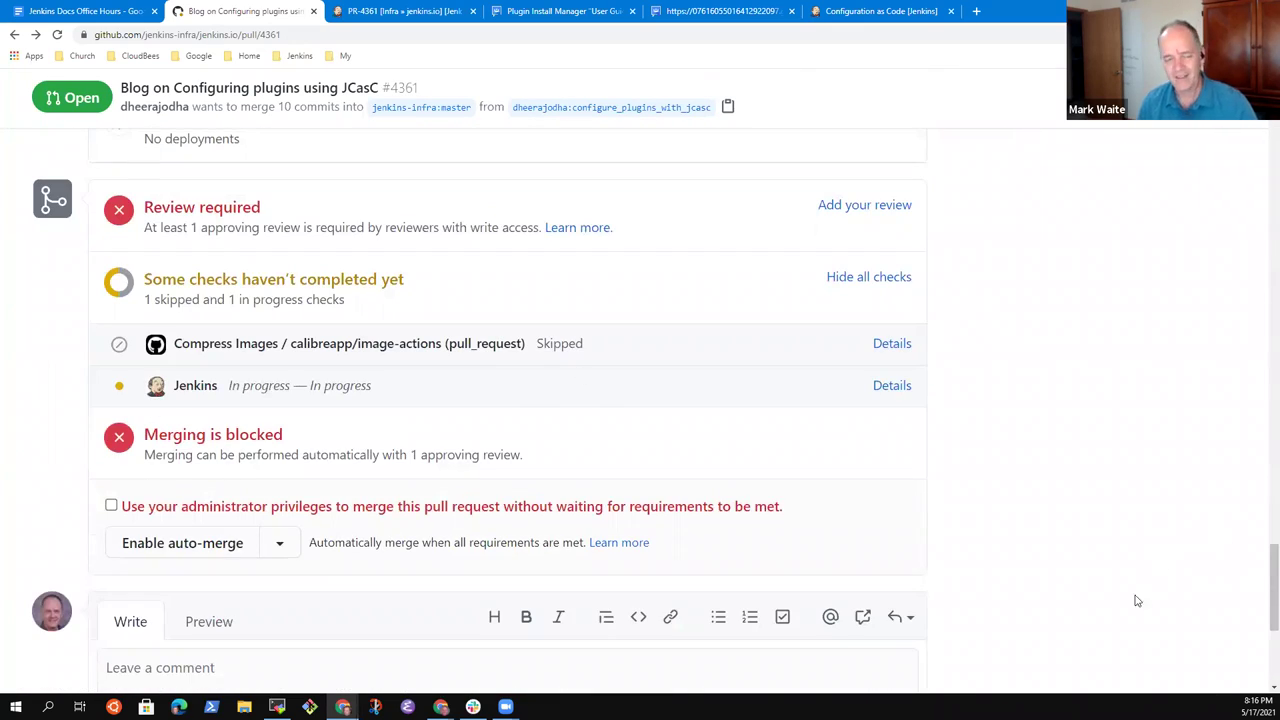
left_click(278, 543)
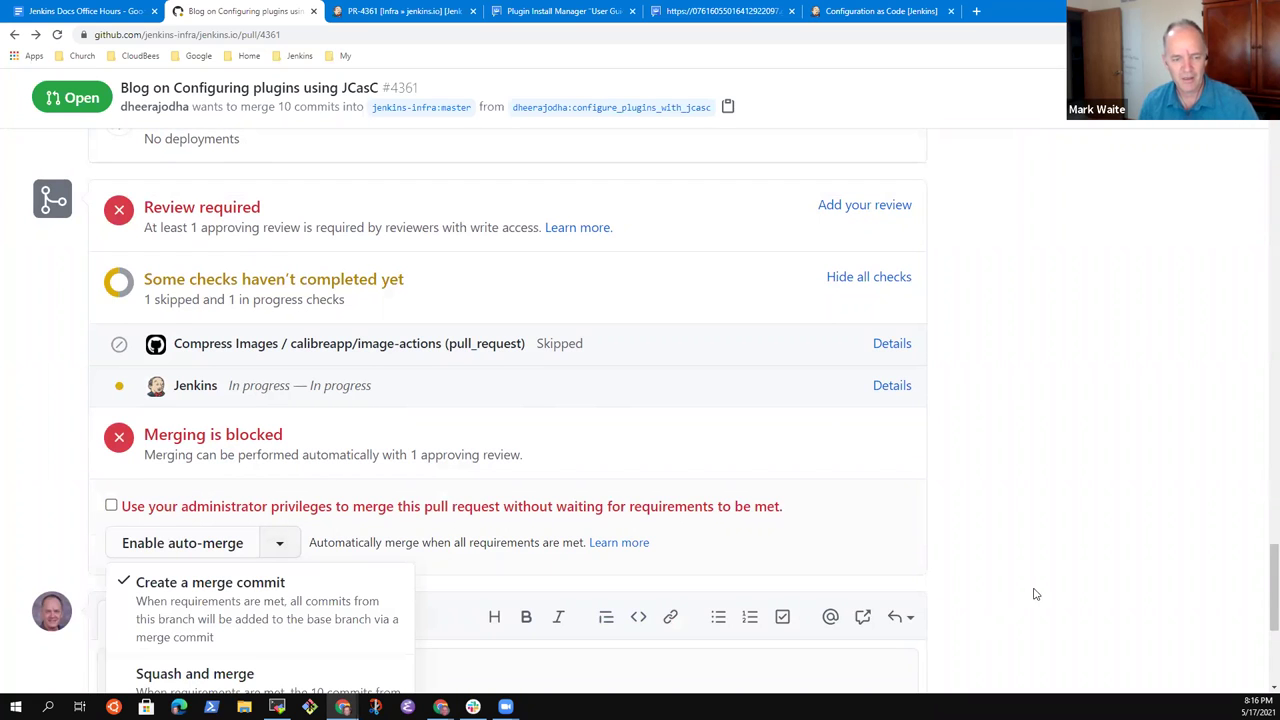
scroll(1040, 572, "down", 1)
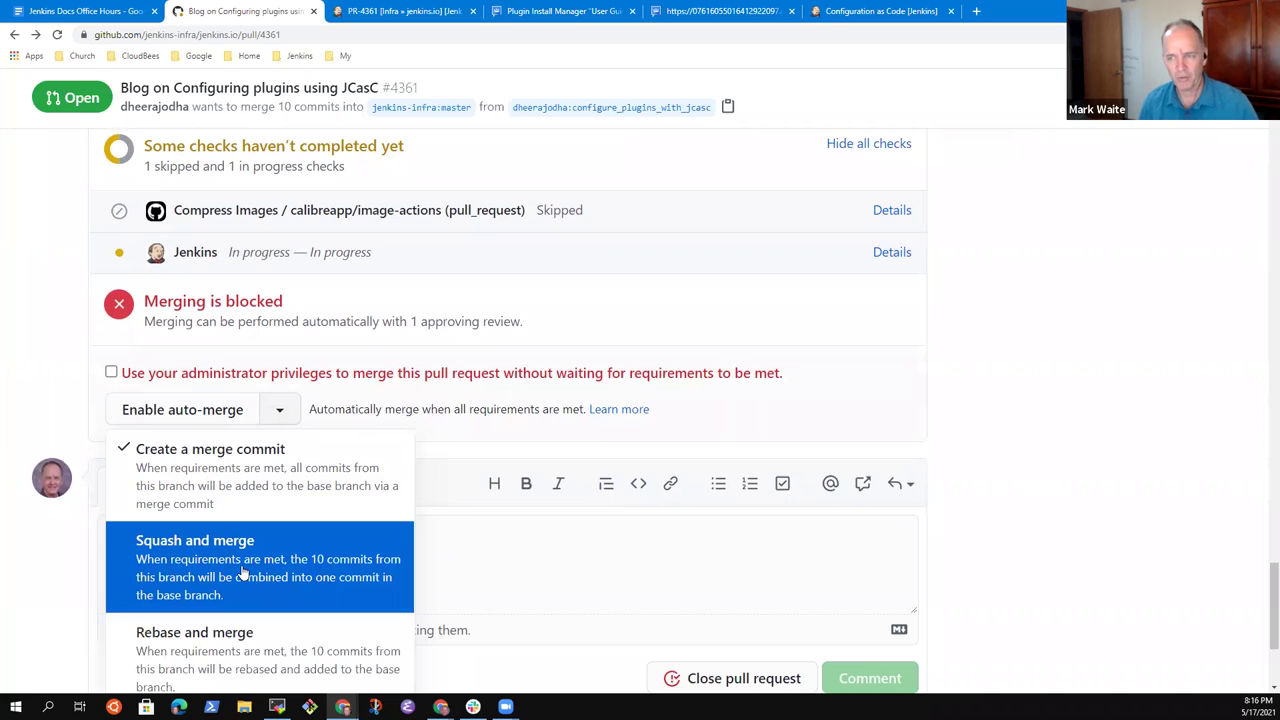
left_click(1010, 549)
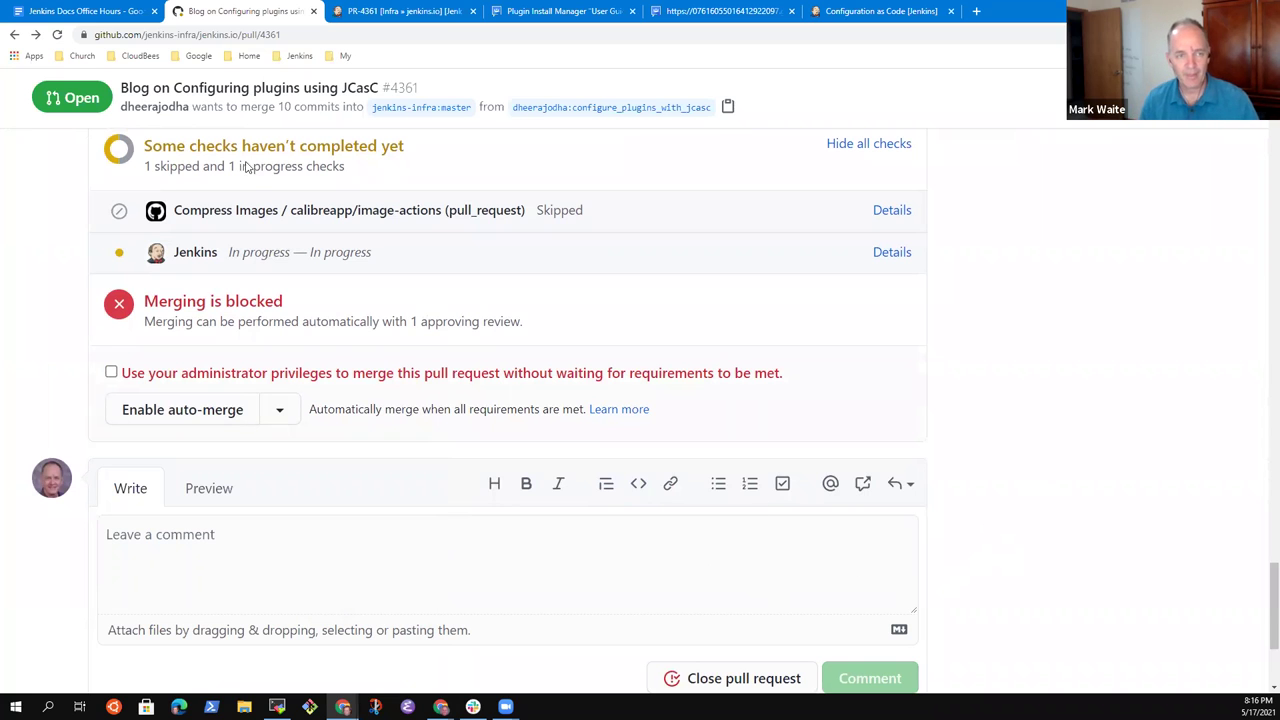
scroll(301, 298, "up", 10)
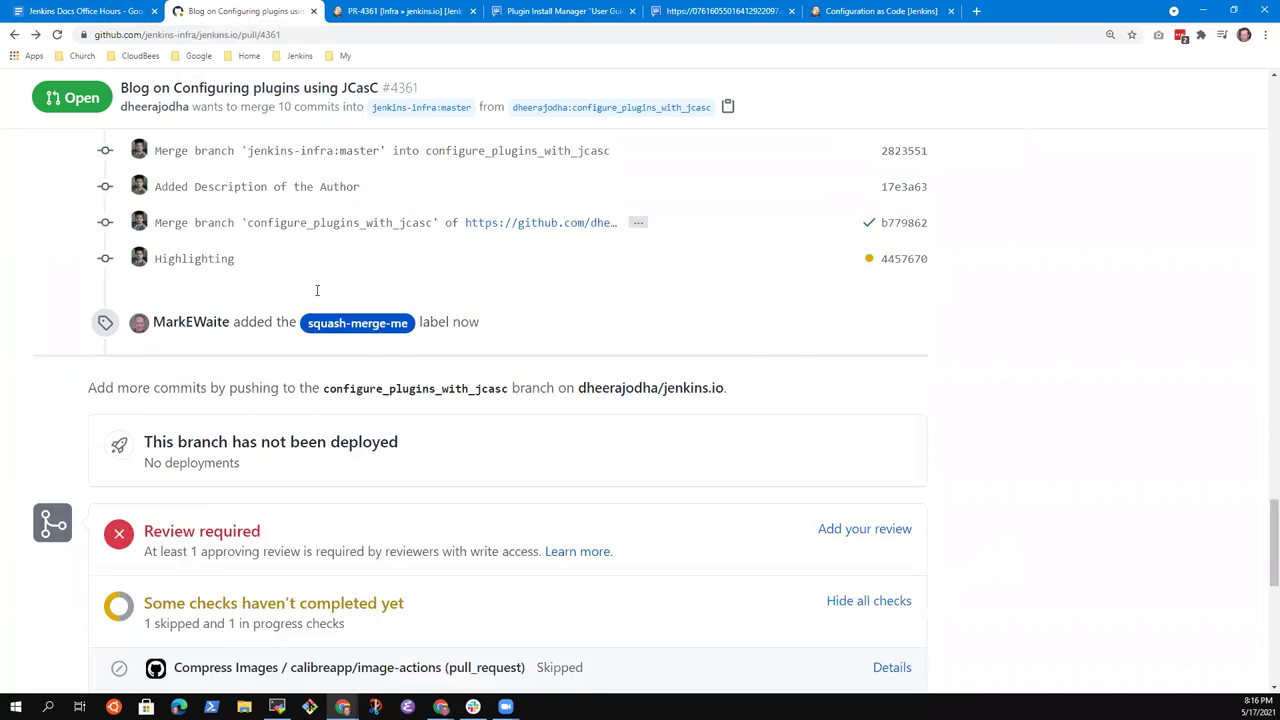
Step: Return to the meeting notes and select, then deselect, the Pull request 4361 line
left_click(60, 11)
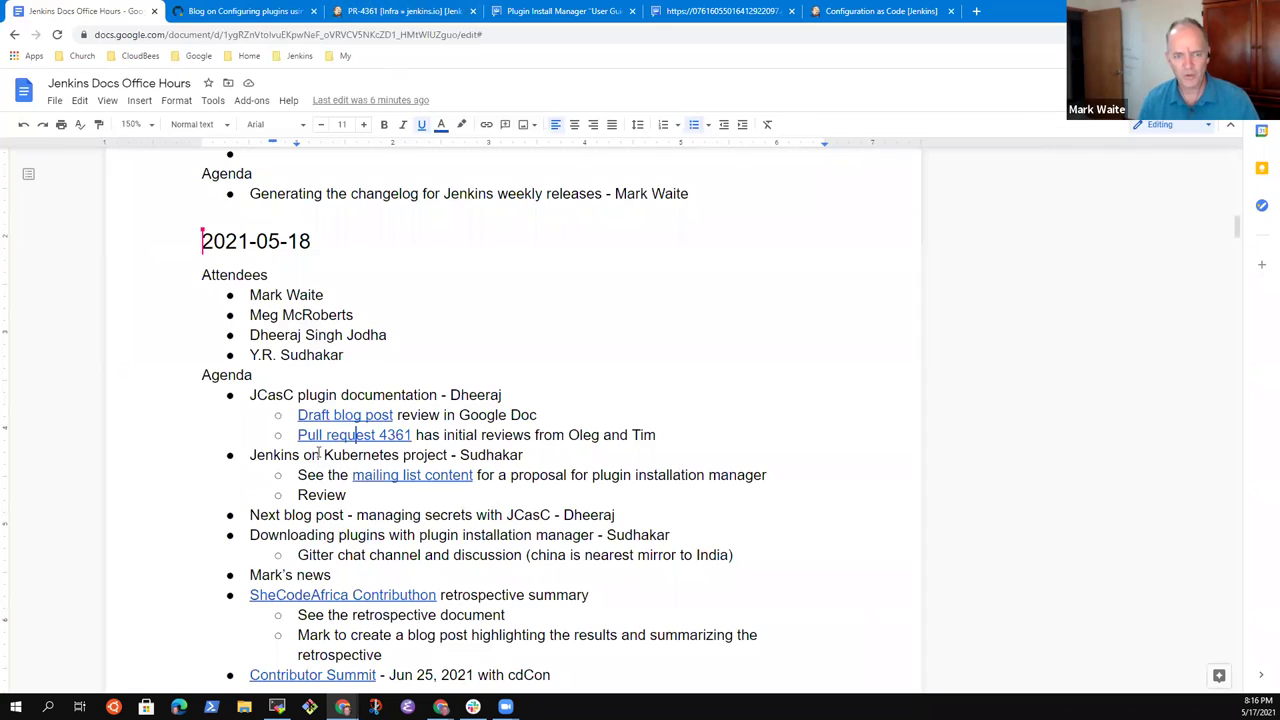
left_click(672, 434)
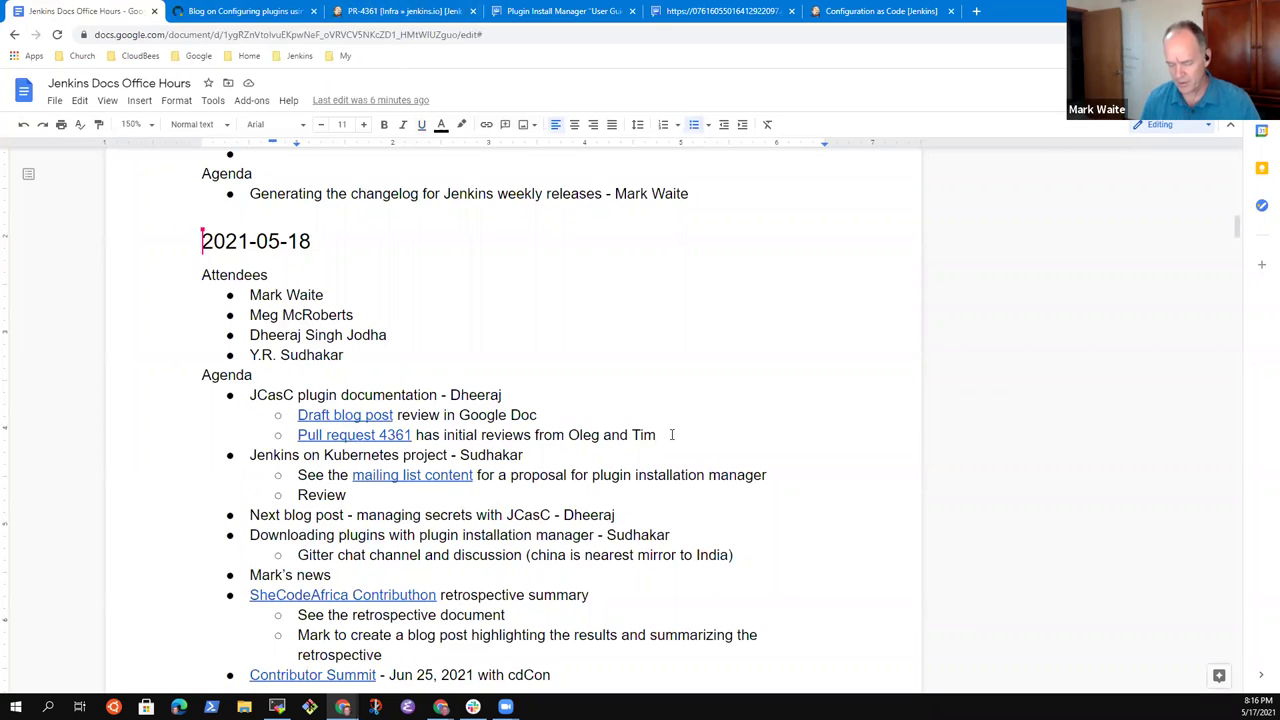
triple_click(672, 434)
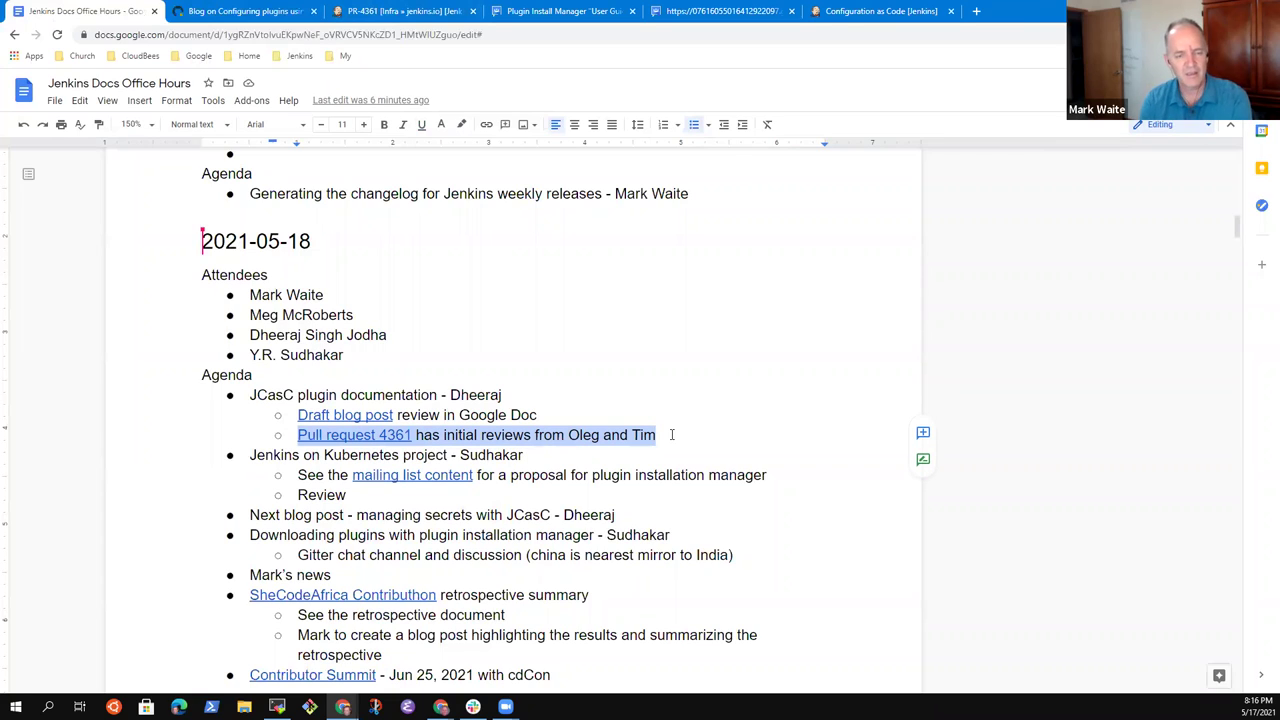
left_click(672, 434)
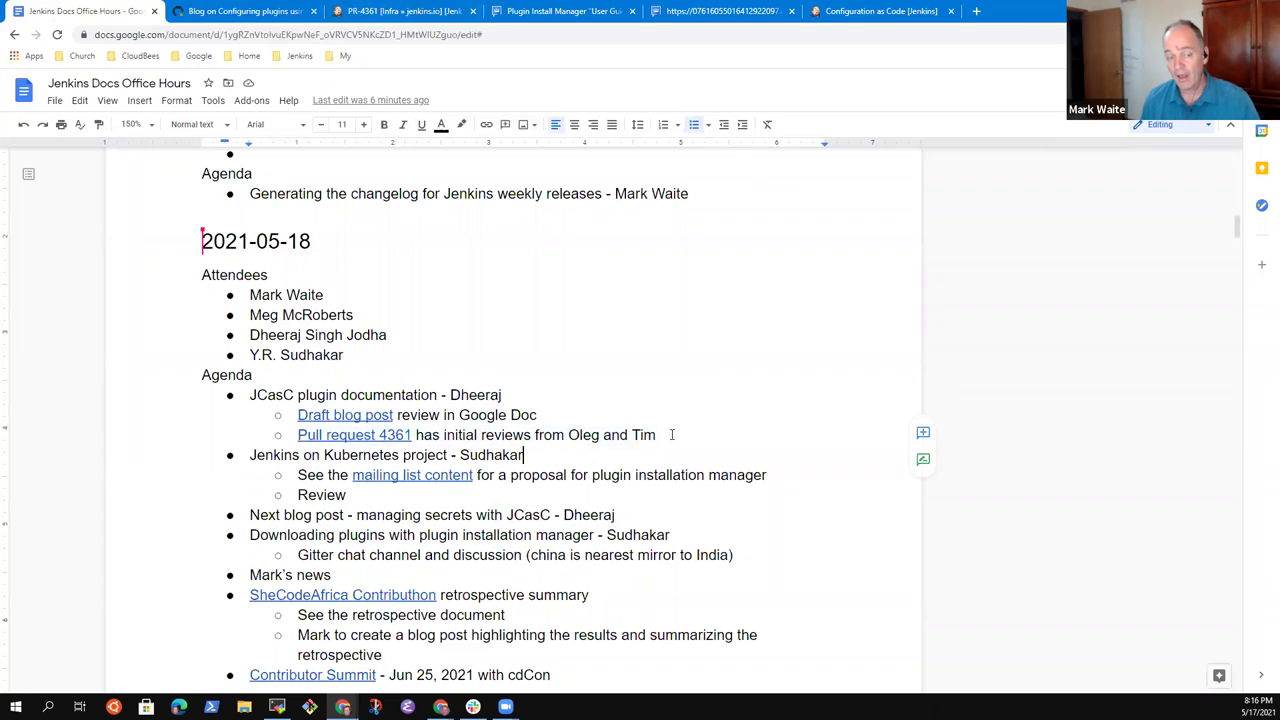
Step: Append 'plugin installation manager draft' to the Review sub-bullet
key("shift+End")
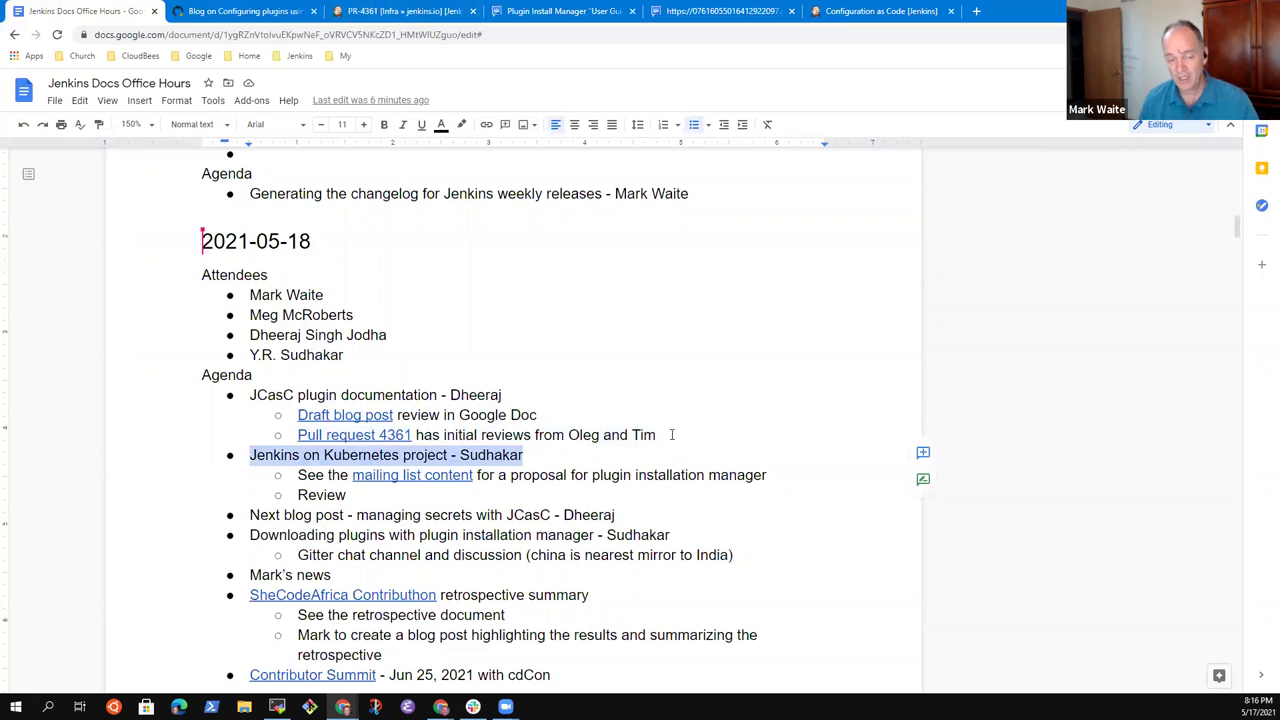
key("Down")
key("Down")
type("plugin installation manager")
key("ctrl+BackSpace")
type("manager draft")
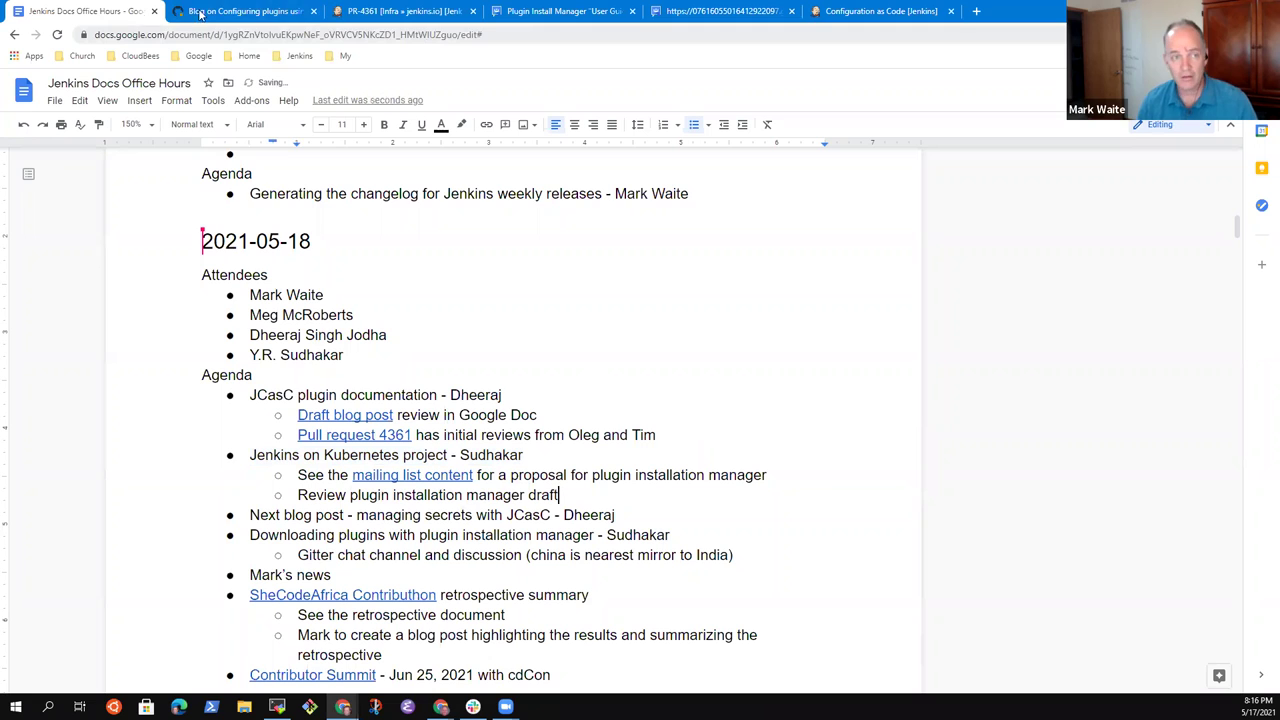
Step: In the draft's Notes, highlight Options 1–4 and the Managing Plugins phrase in Option 1
left_click(724, 11)
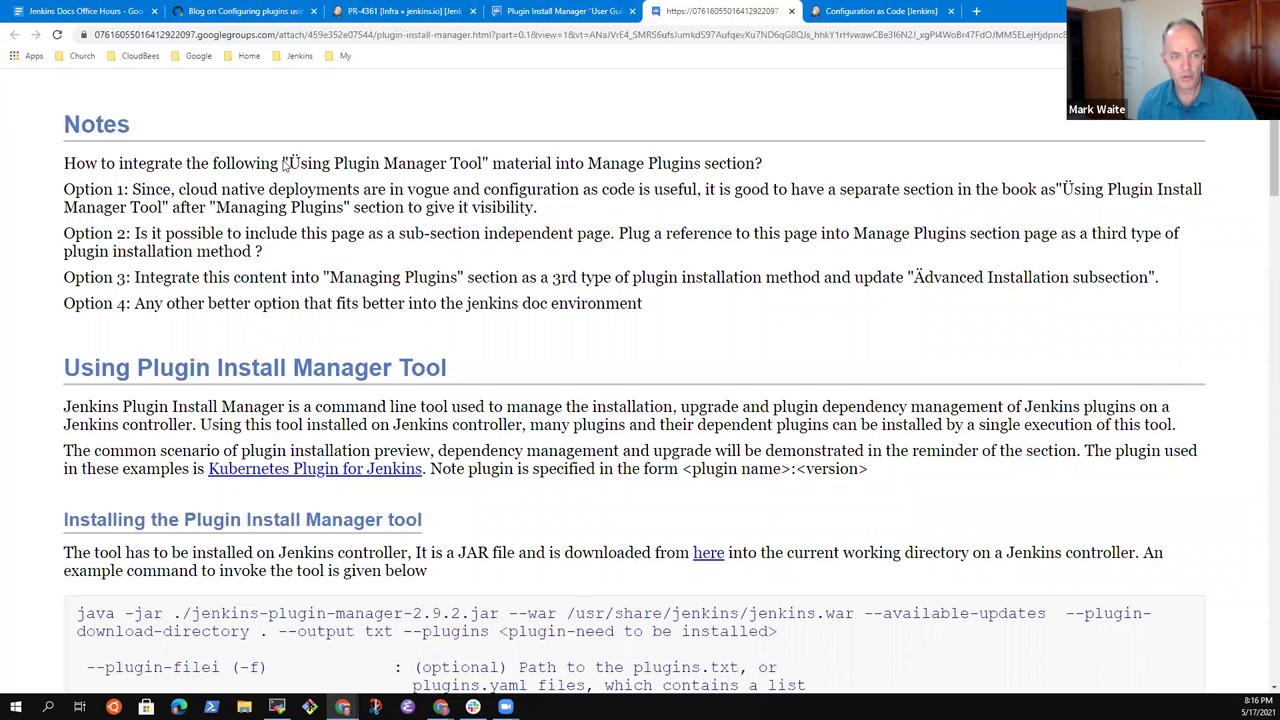
mouse_move(64, 117)
left_mouse_down()
mouse_move(208, 163)
mouse_move(410, 305)
mouse_move(644, 311)
left_mouse_up()
left_click(647, 308)
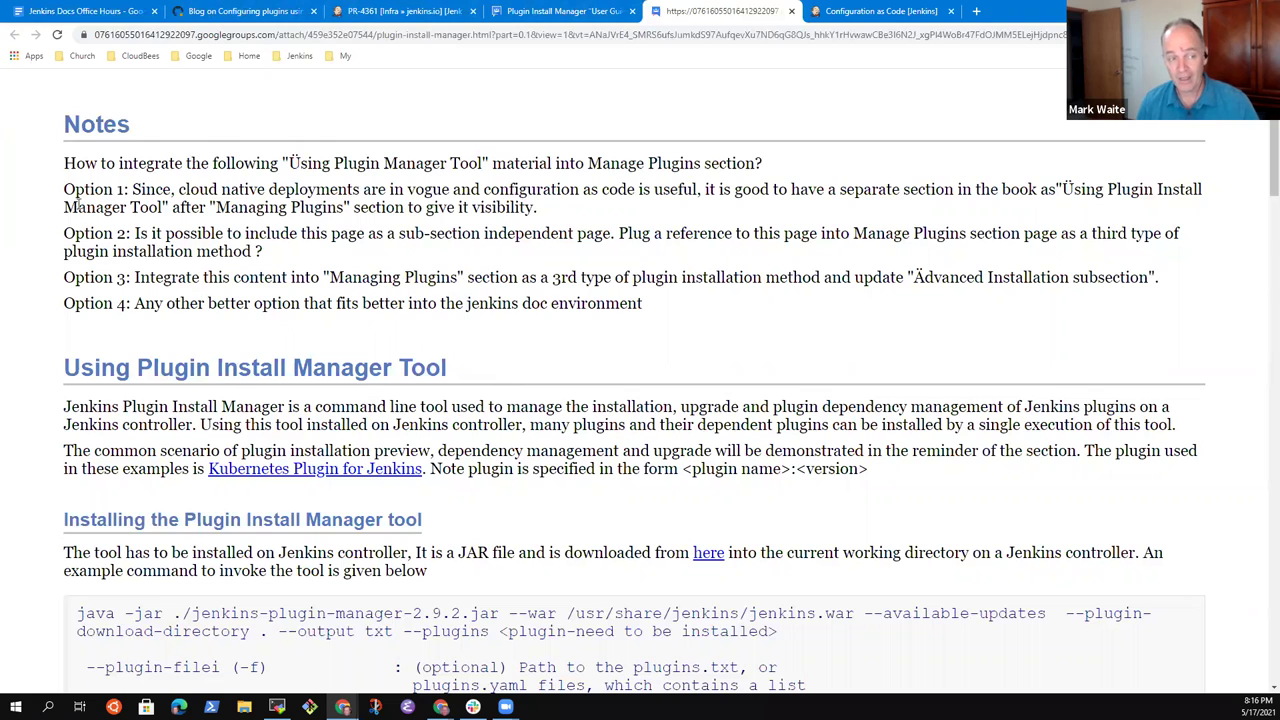
mouse_move(65, 189)
left_mouse_down()
mouse_move(262, 251)
mouse_move(640, 334)
mouse_move(645, 308)
left_mouse_up()
left_click(645, 308)
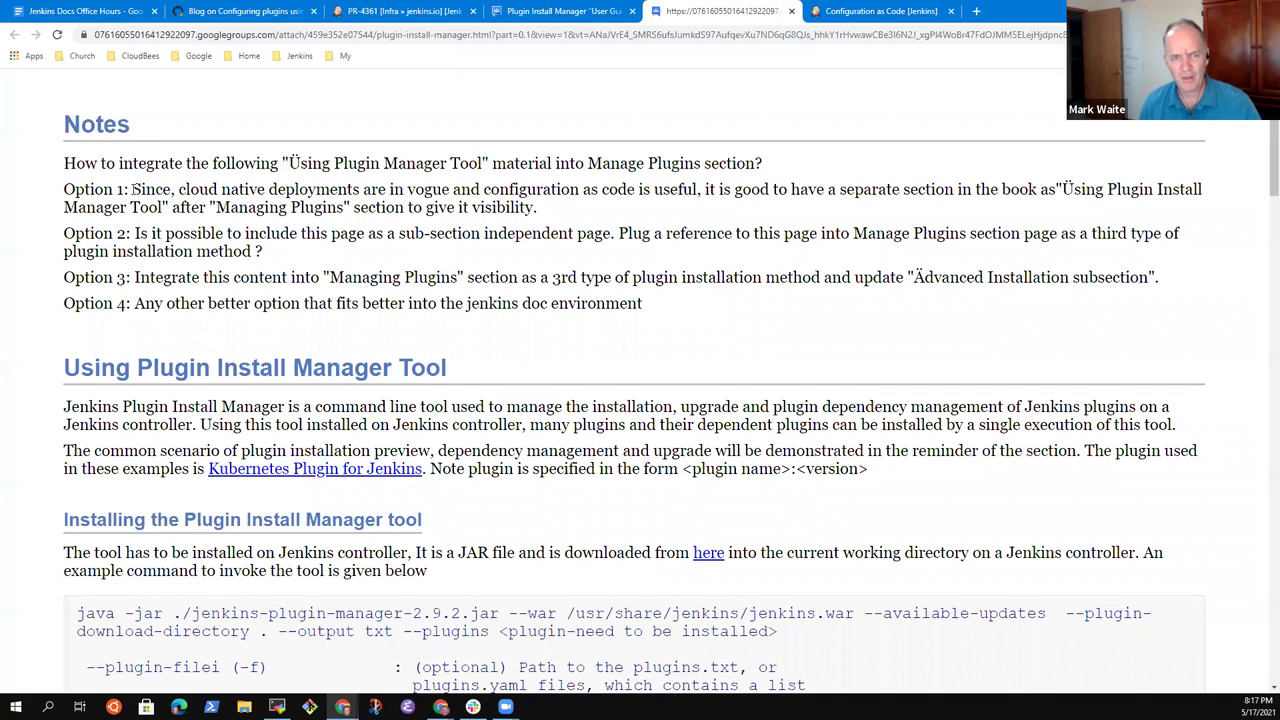
mouse_move(131, 189)
left_mouse_down()
mouse_move(212, 208)
mouse_move(541, 231)
left_mouse_up()
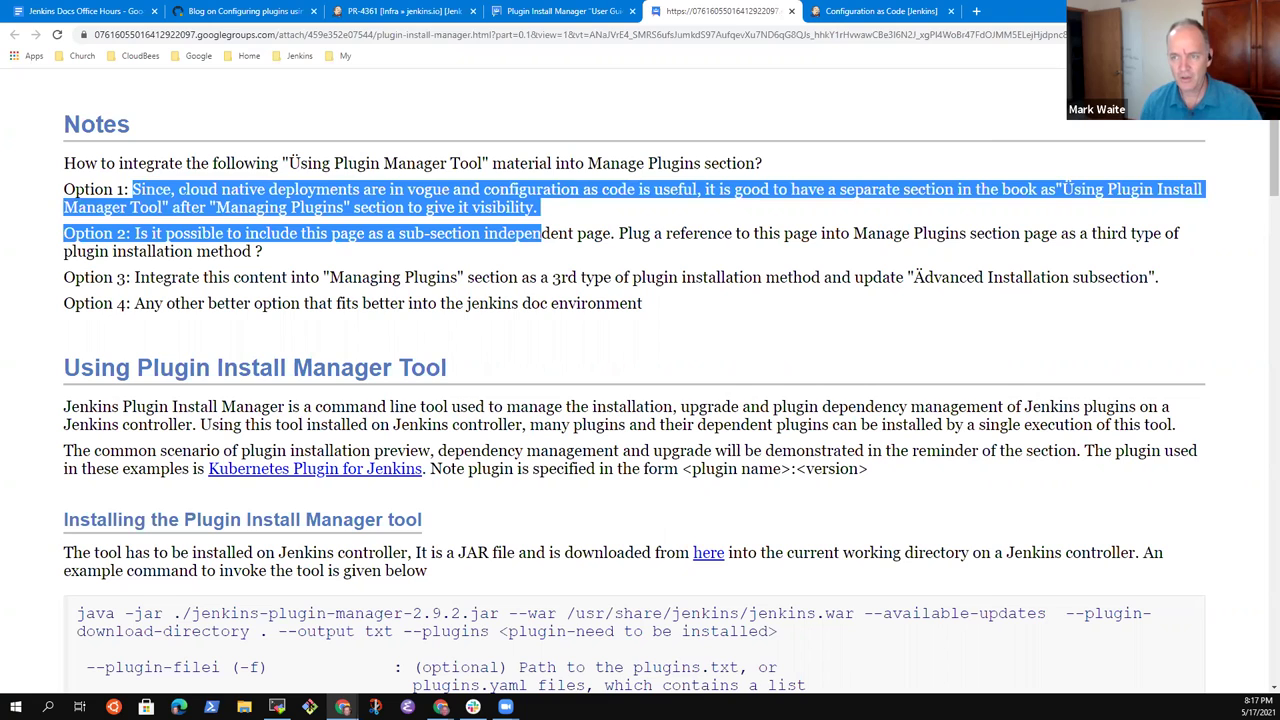
left_click(1042, 189)
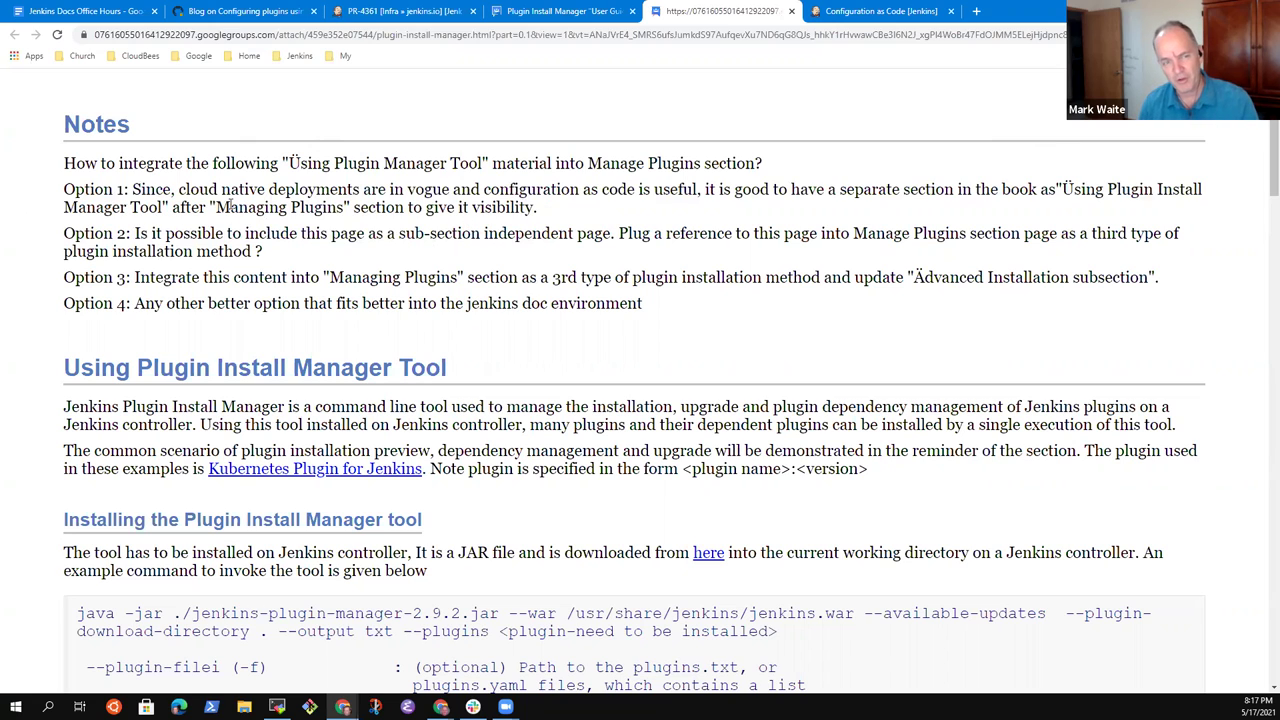
left_click_drag(226, 206, 291, 206)
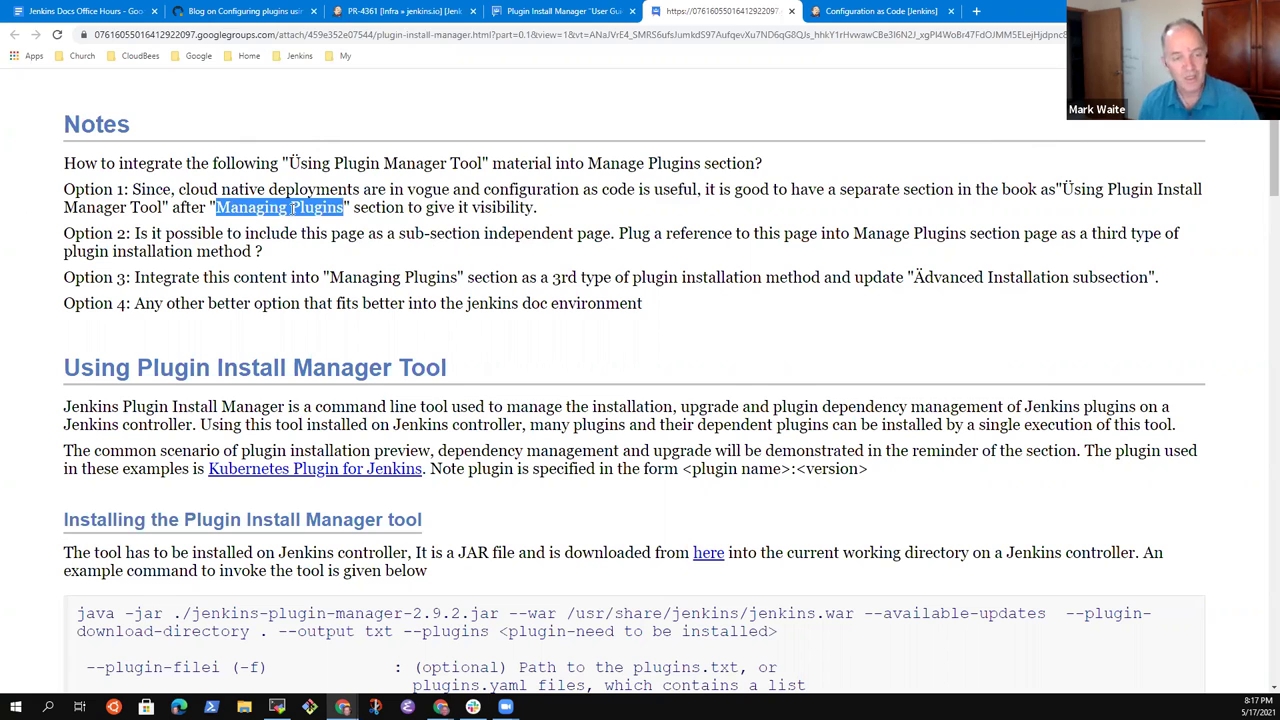
Step: Load jenkins.io from the Jenkins bookmarks in a new tab and highlight the handbook's Managing Plugins entry
right_click(731, 12)
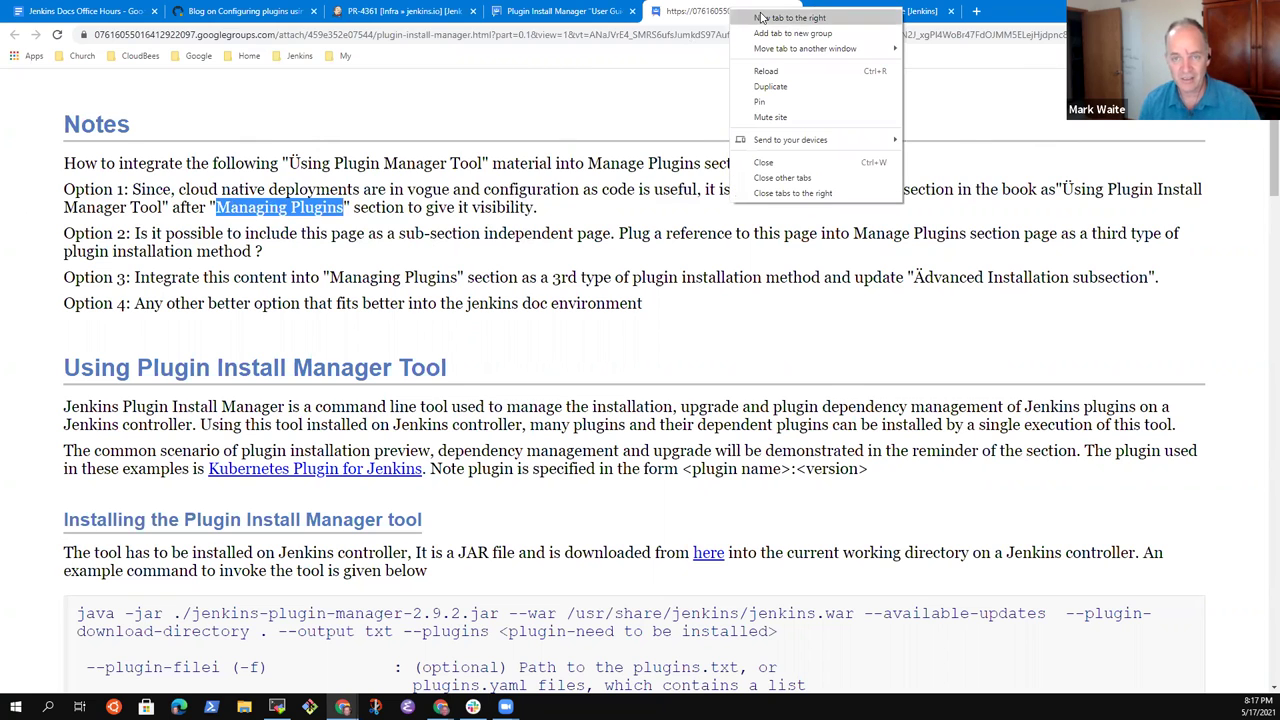
left_click(770, 25)
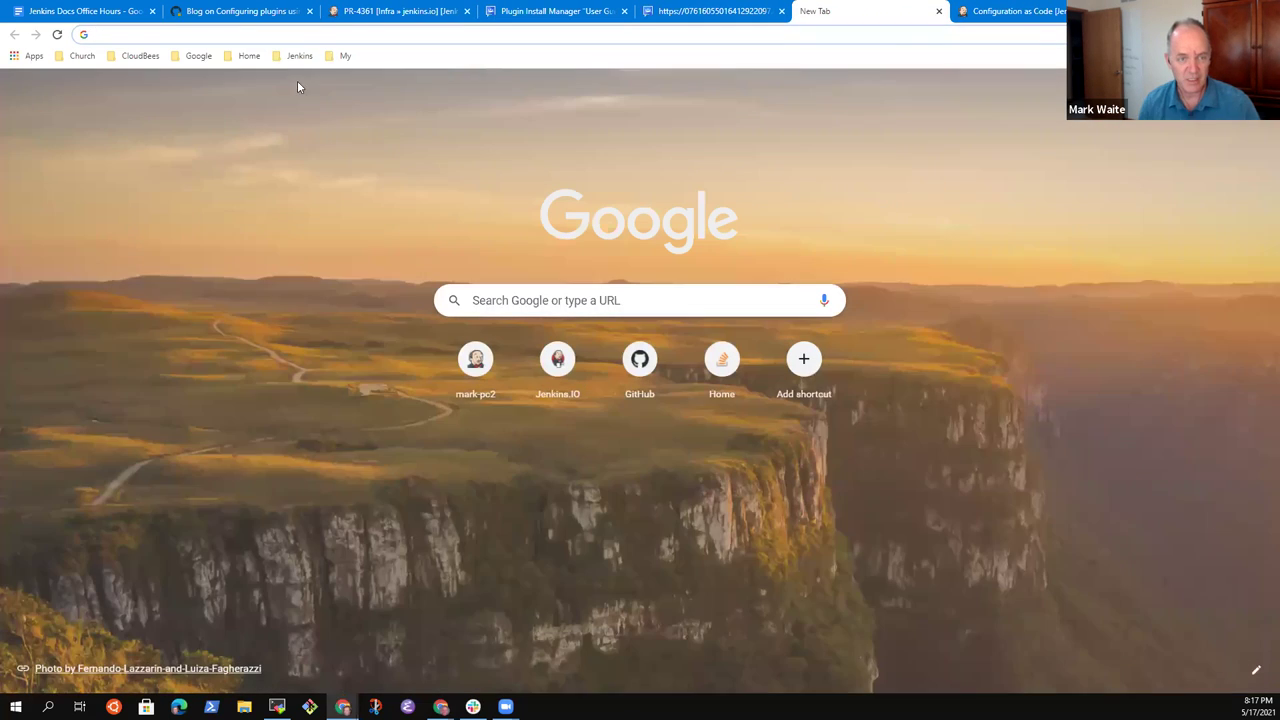
left_click(299, 56)
left_click(323, 198)
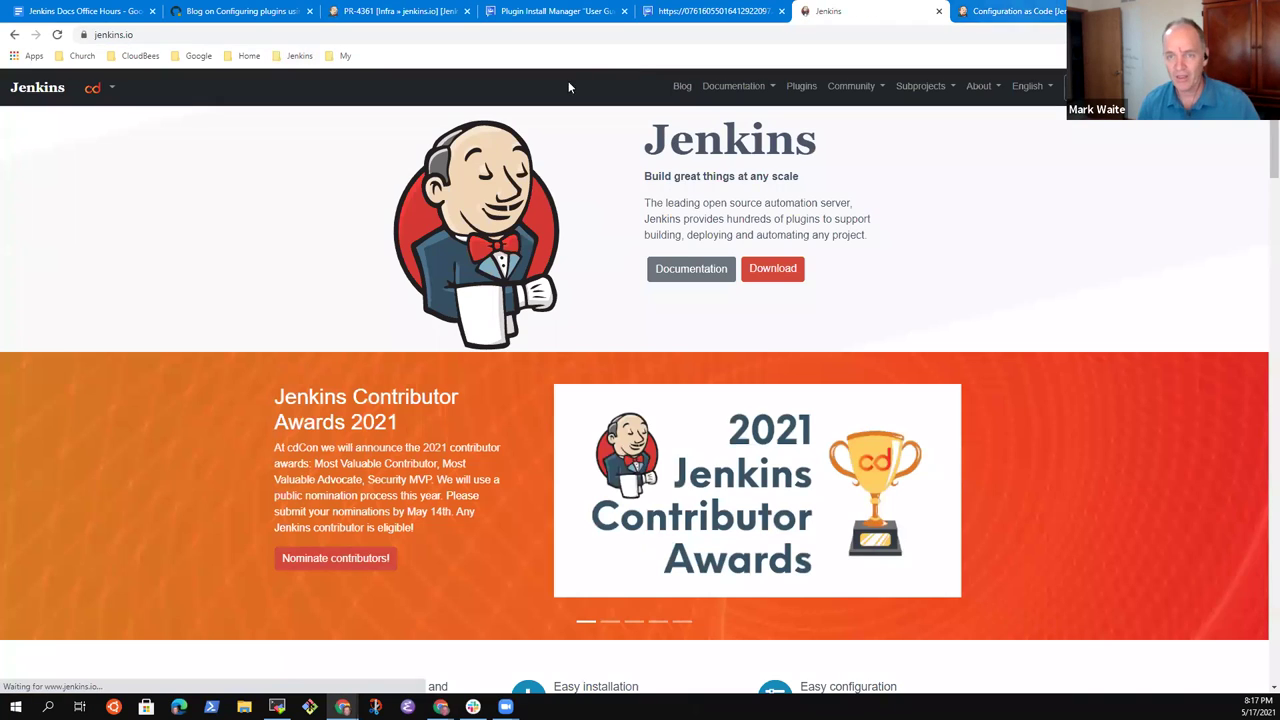
left_click(712, 11)
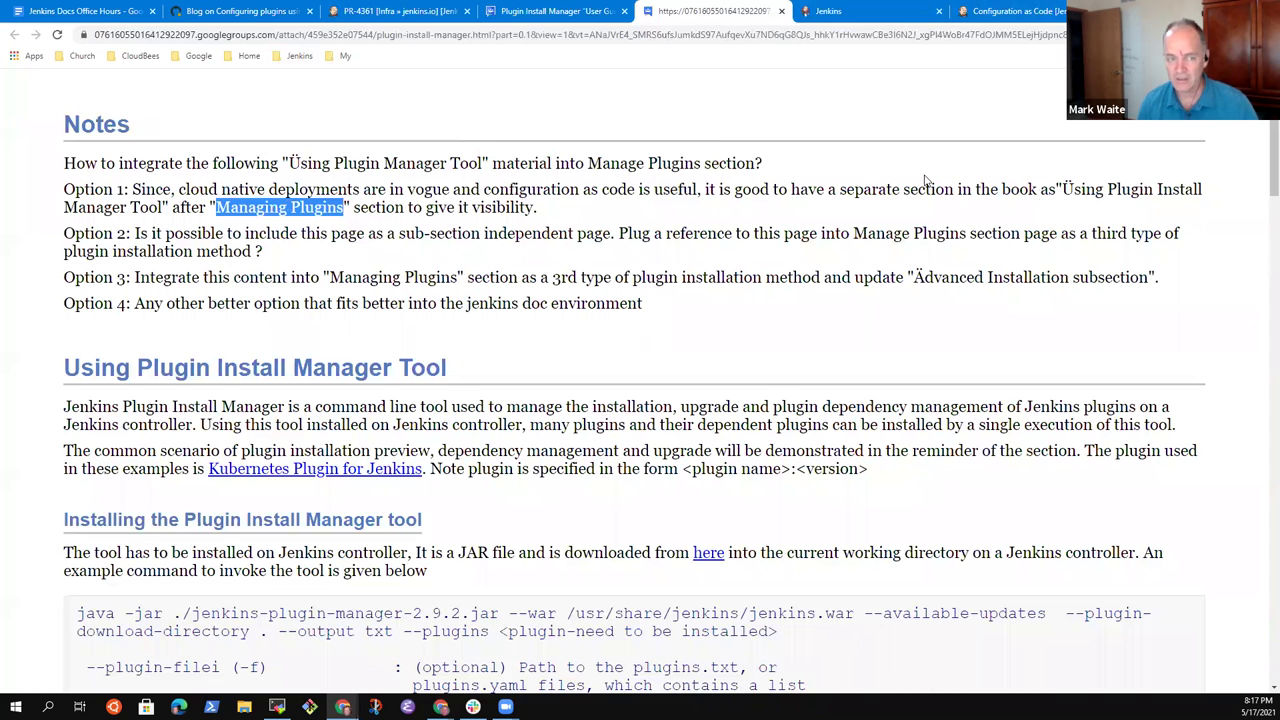
left_click(843, 14)
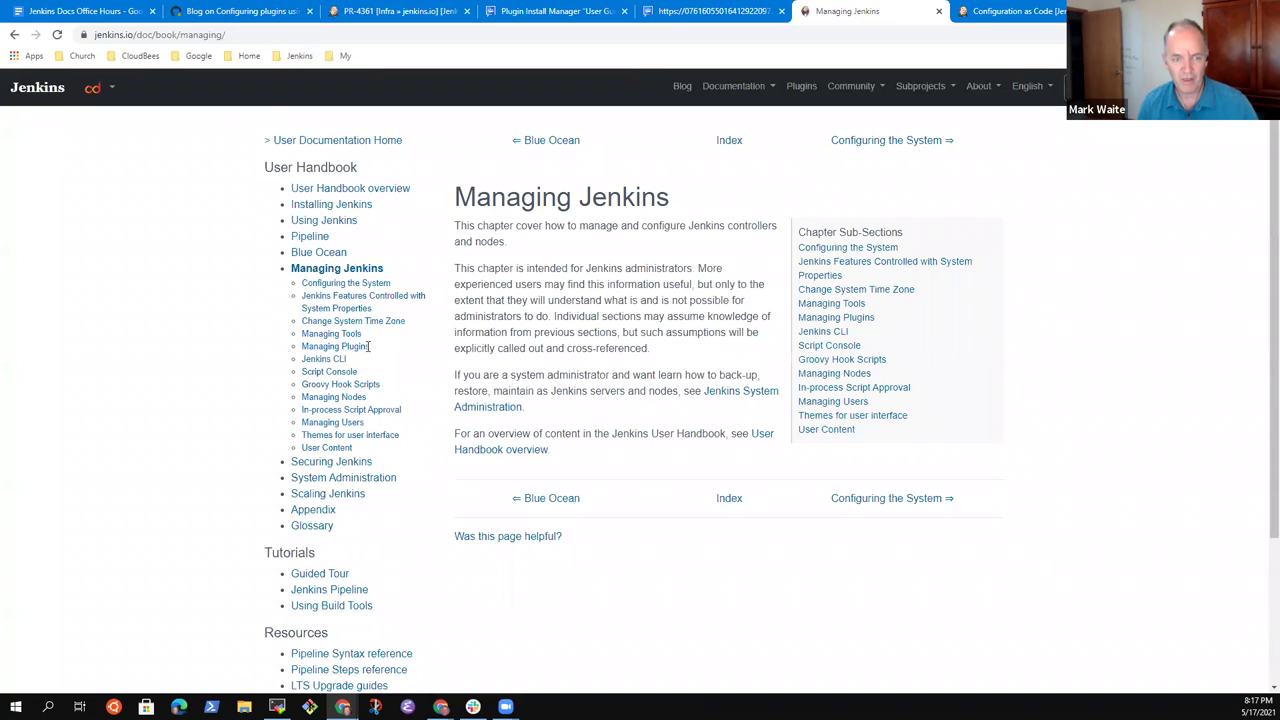
left_click_drag(372, 347, 286, 347)
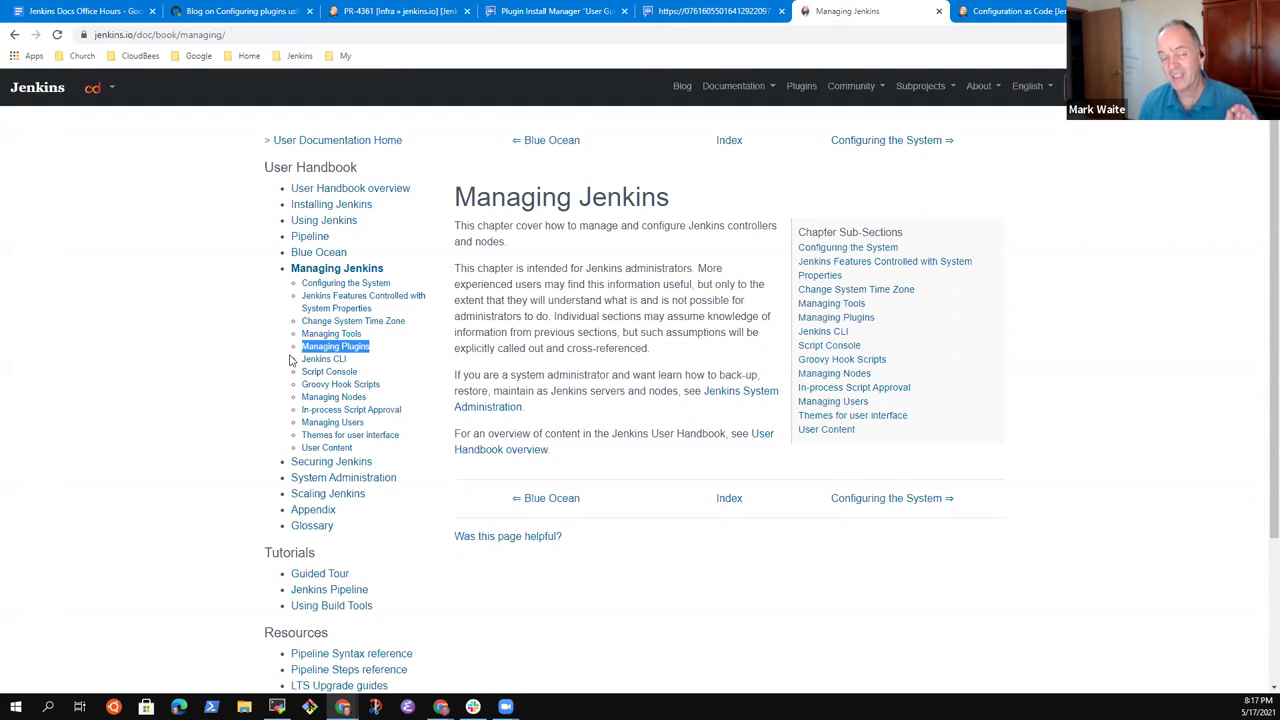
Step: Highlight 'Using Plugin Install Manager Tool' in the draft, then open the Managing Plugins handbook page
left_click(1031, 17)
left_click(872, 16)
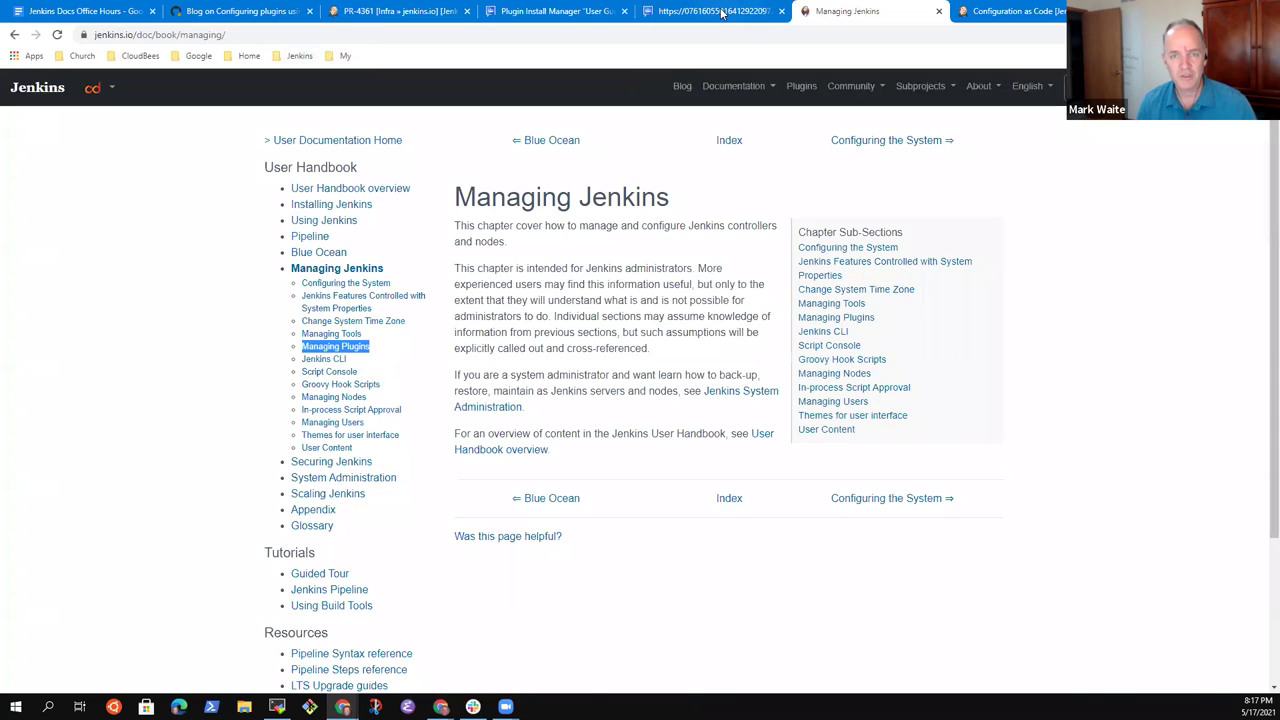
left_click(706, 14)
mouse_move(1063, 190)
left_mouse_down()
mouse_move(540, 209)
mouse_move(120, 190)
mouse_move(150, 205)
left_mouse_up()
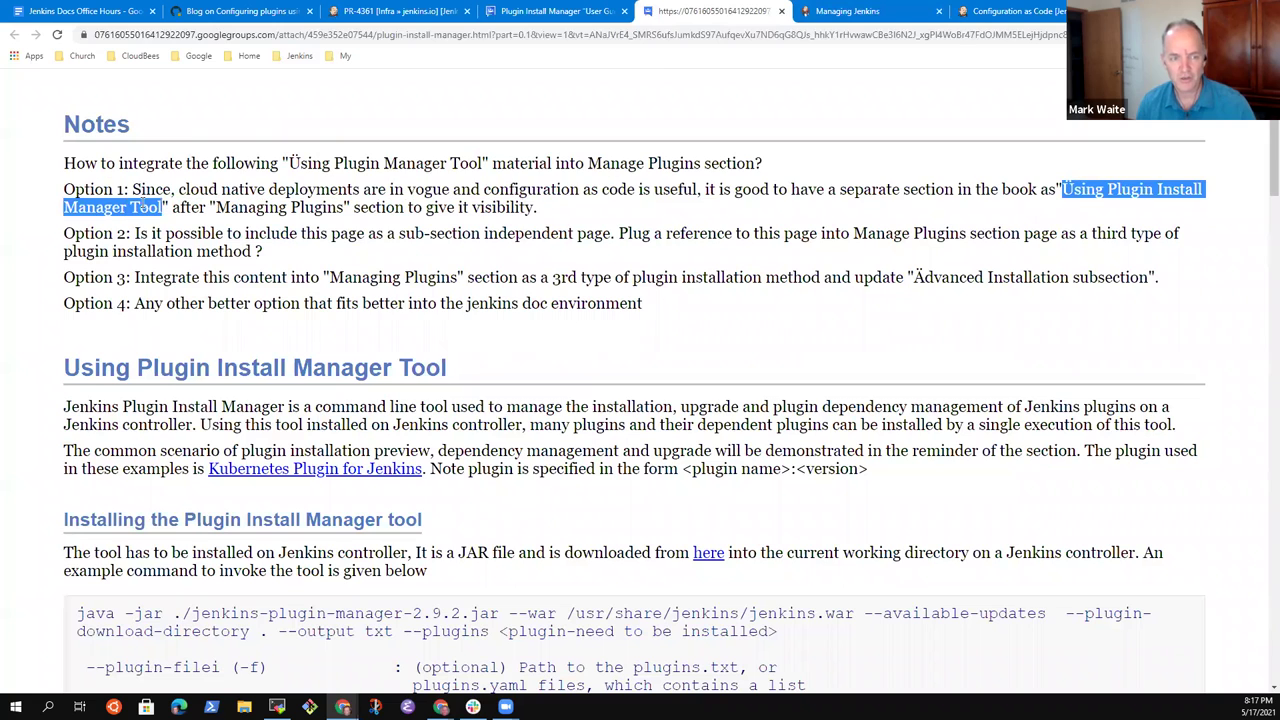
left_click(845, 12)
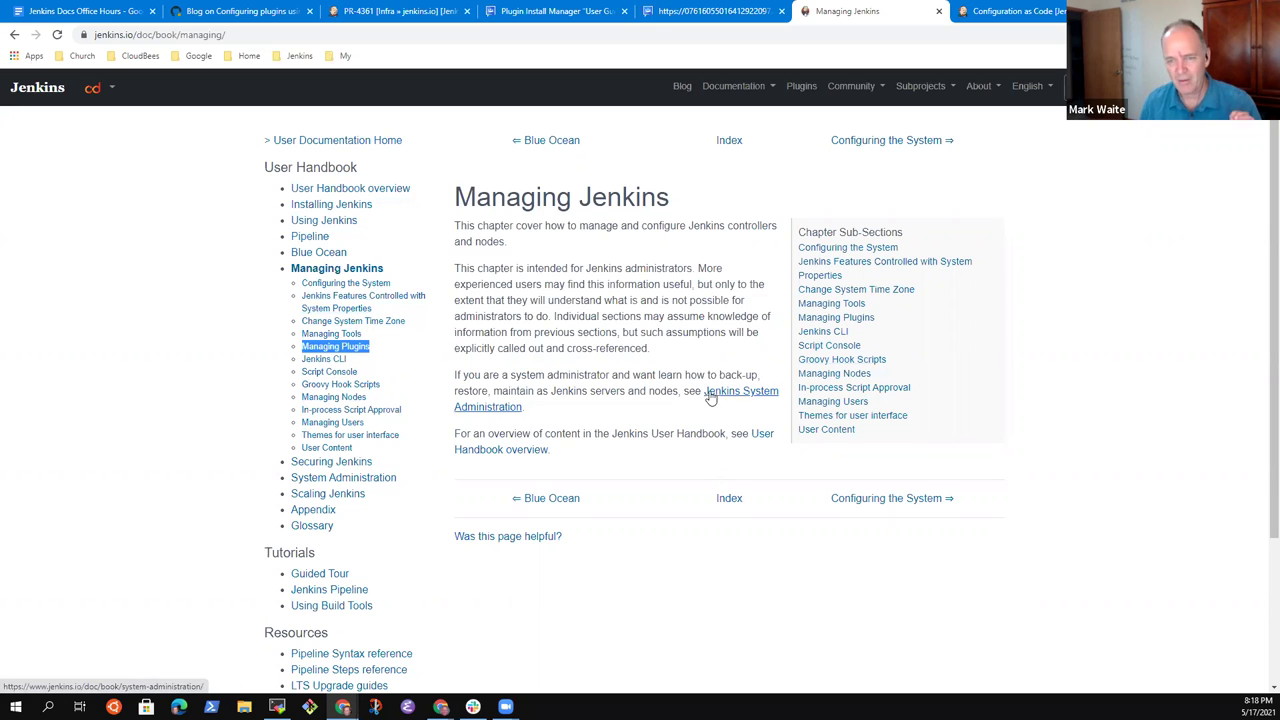
left_click(812, 318)
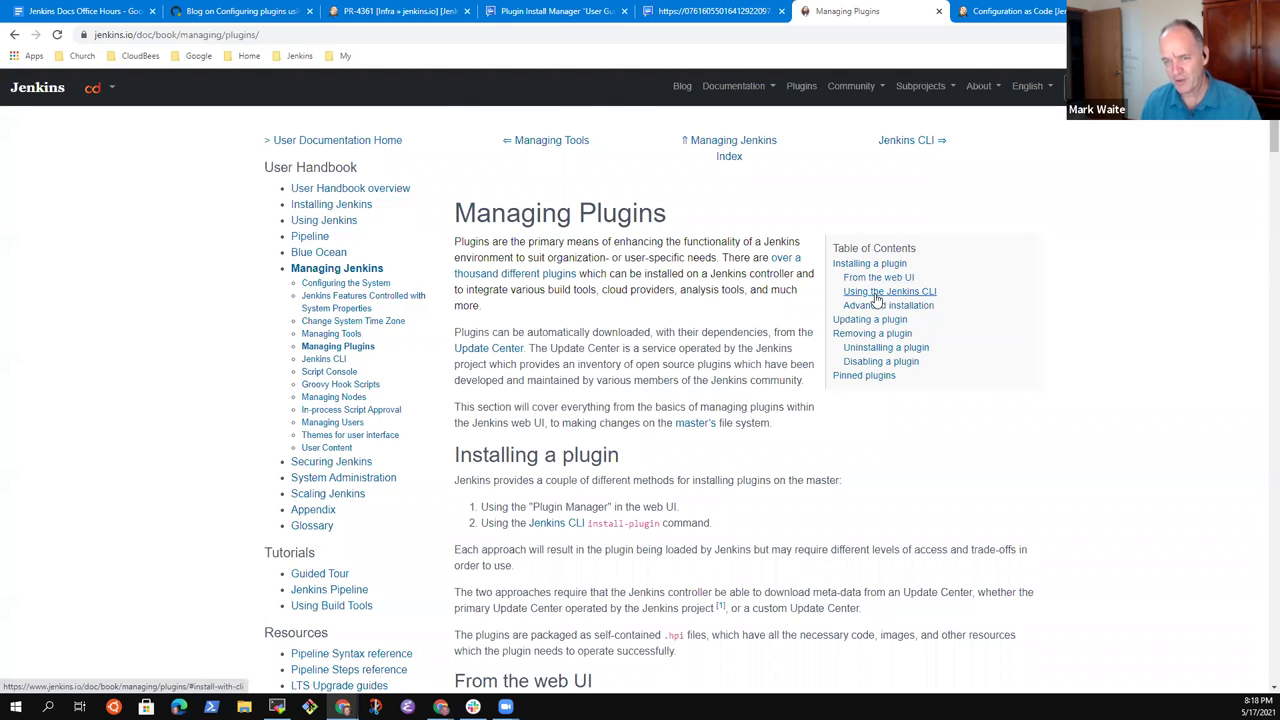
Step: Jump to 'Using the Jenkins CLI' on jenkins.io, skim Advanced installation, then return to the plugin-install-manager draft
left_click(876, 297)
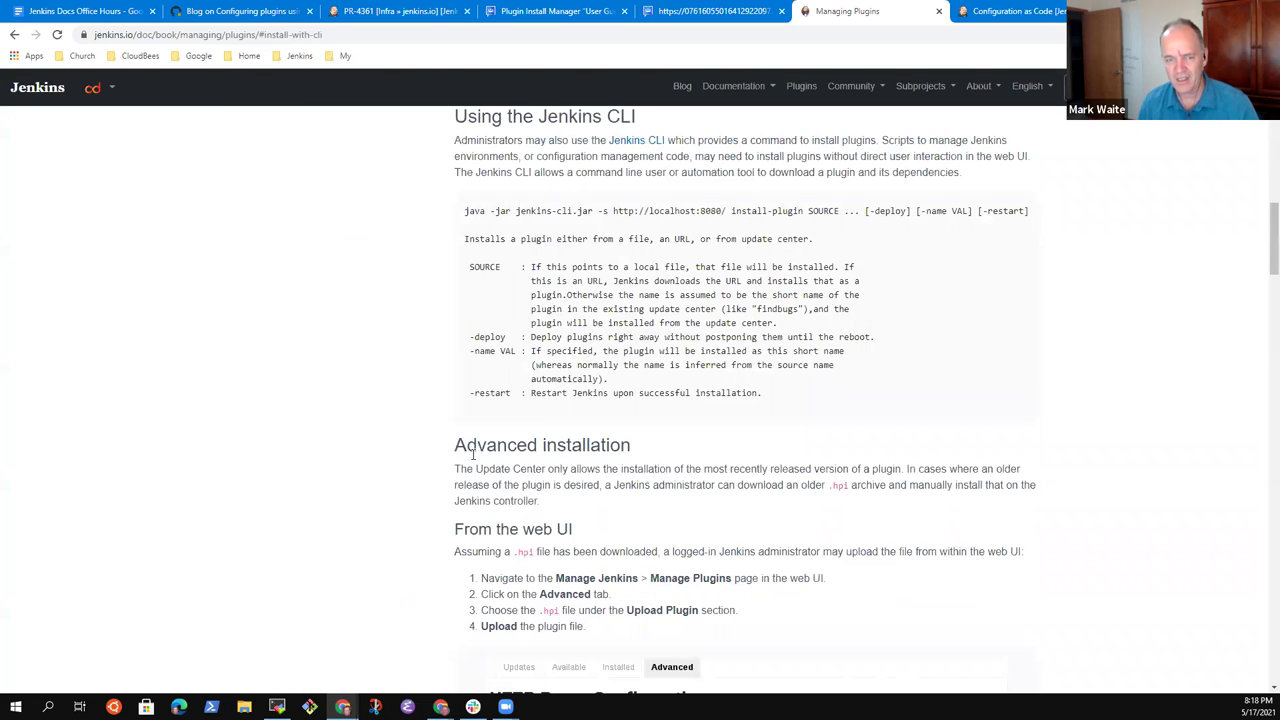
scroll(470, 465, "down", 2)
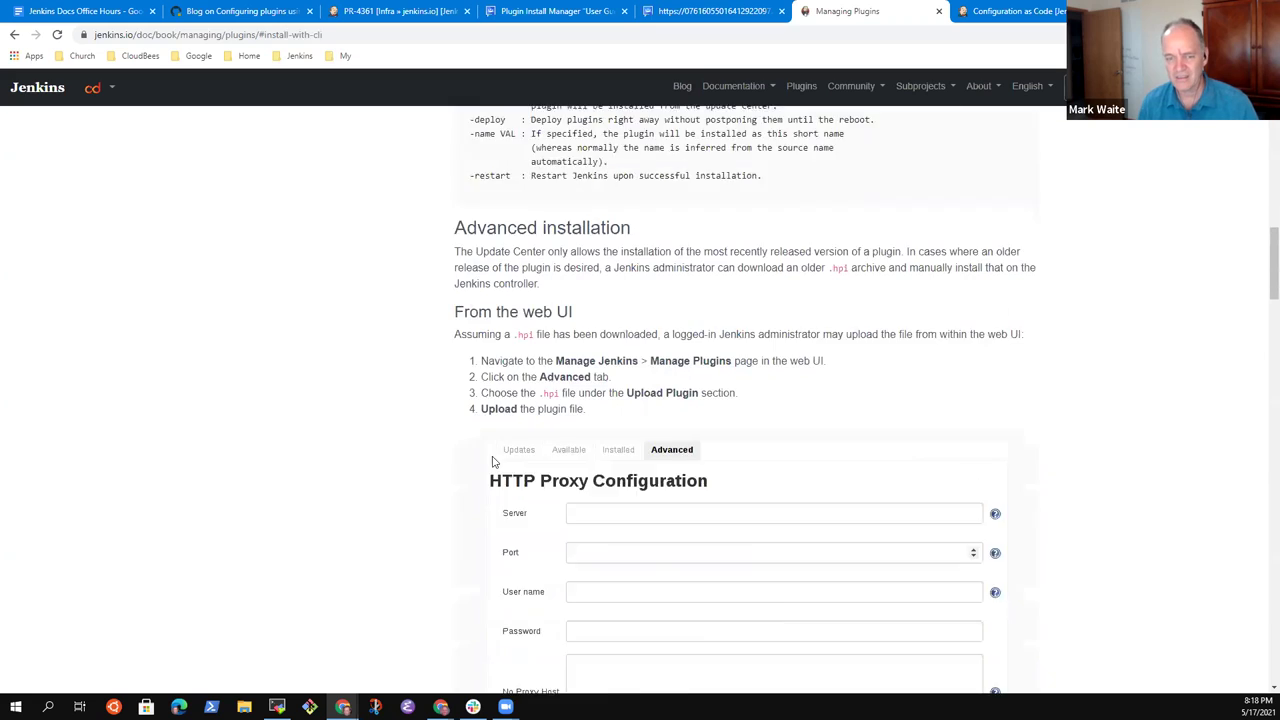
scroll(540, 450, "up", 1)
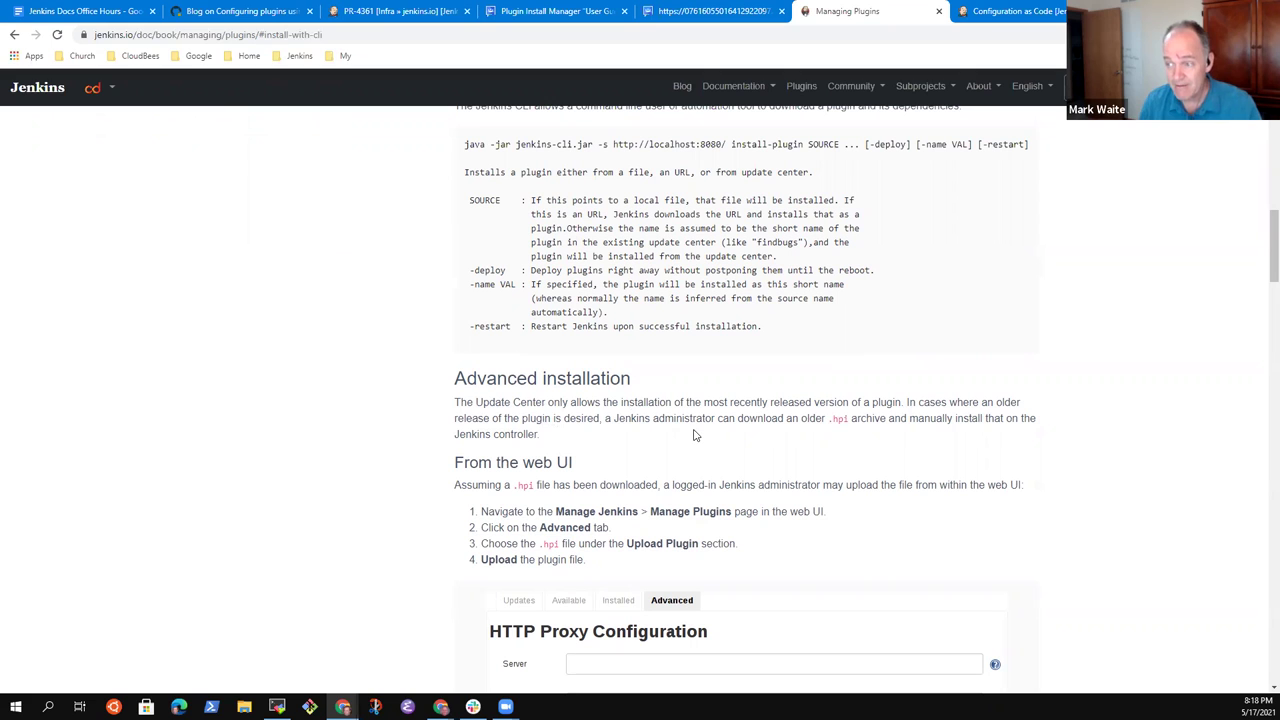
left_click(720, 22)
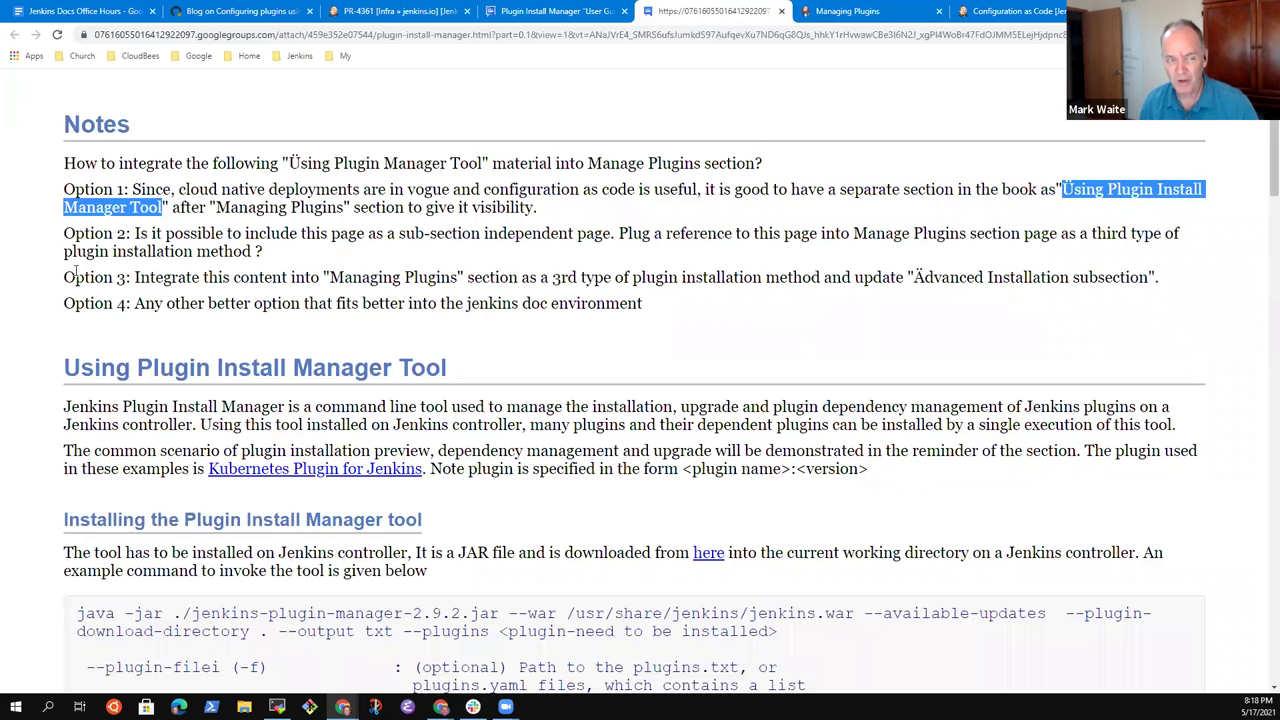
Step: Select the Option 3 line in the plugin-install-manager draft, glancing briefly at Managing Plugins
left_click_drag(66, 278, 441, 292)
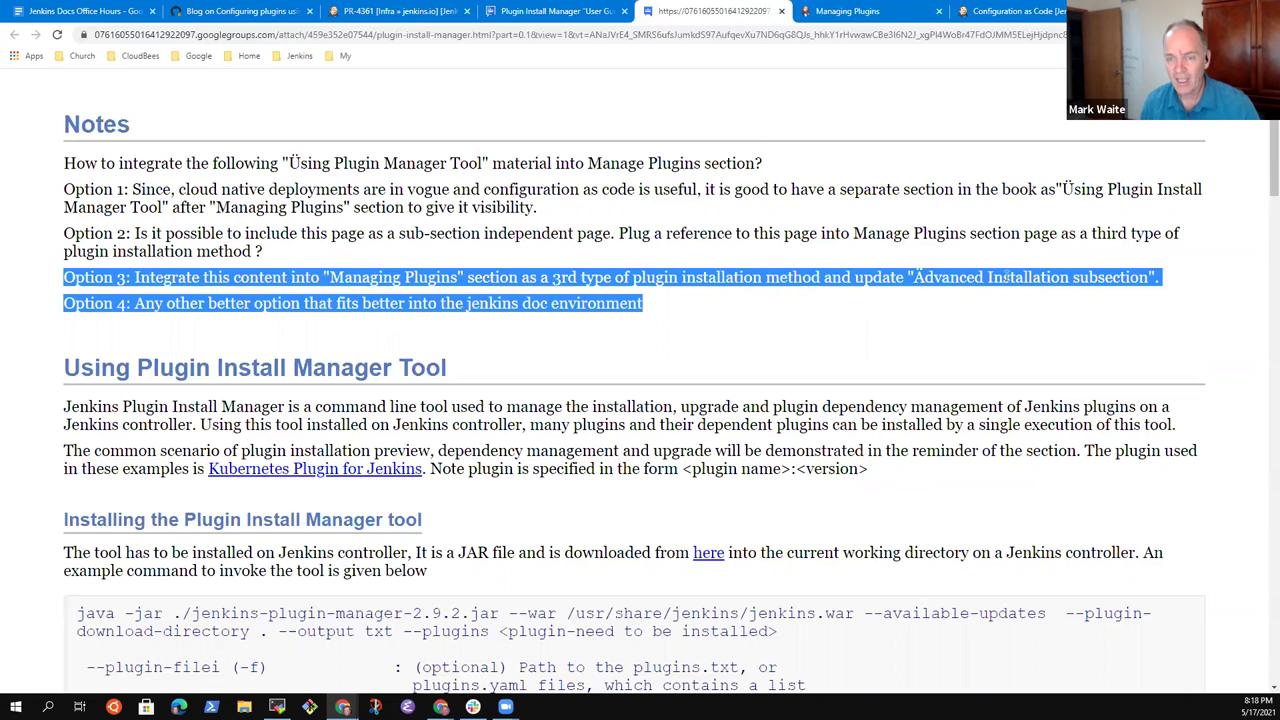
triple_click(1024, 276)
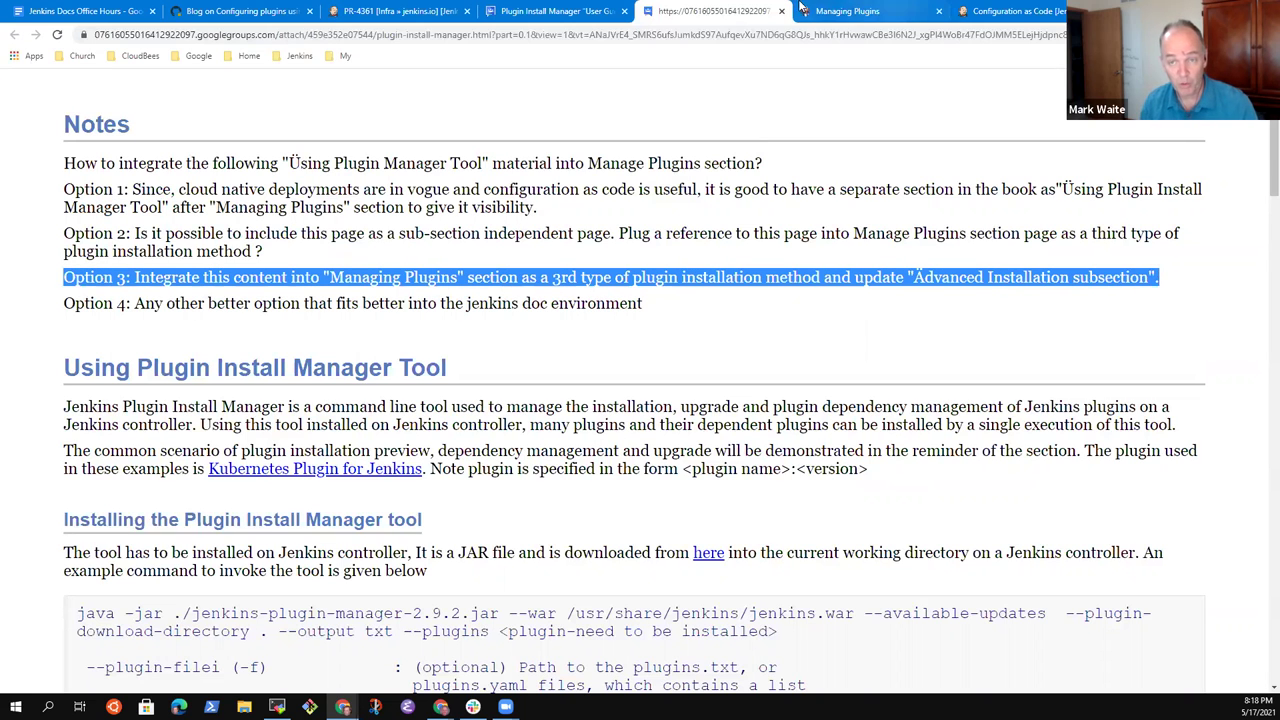
left_click(835, 11)
left_click(711, 11)
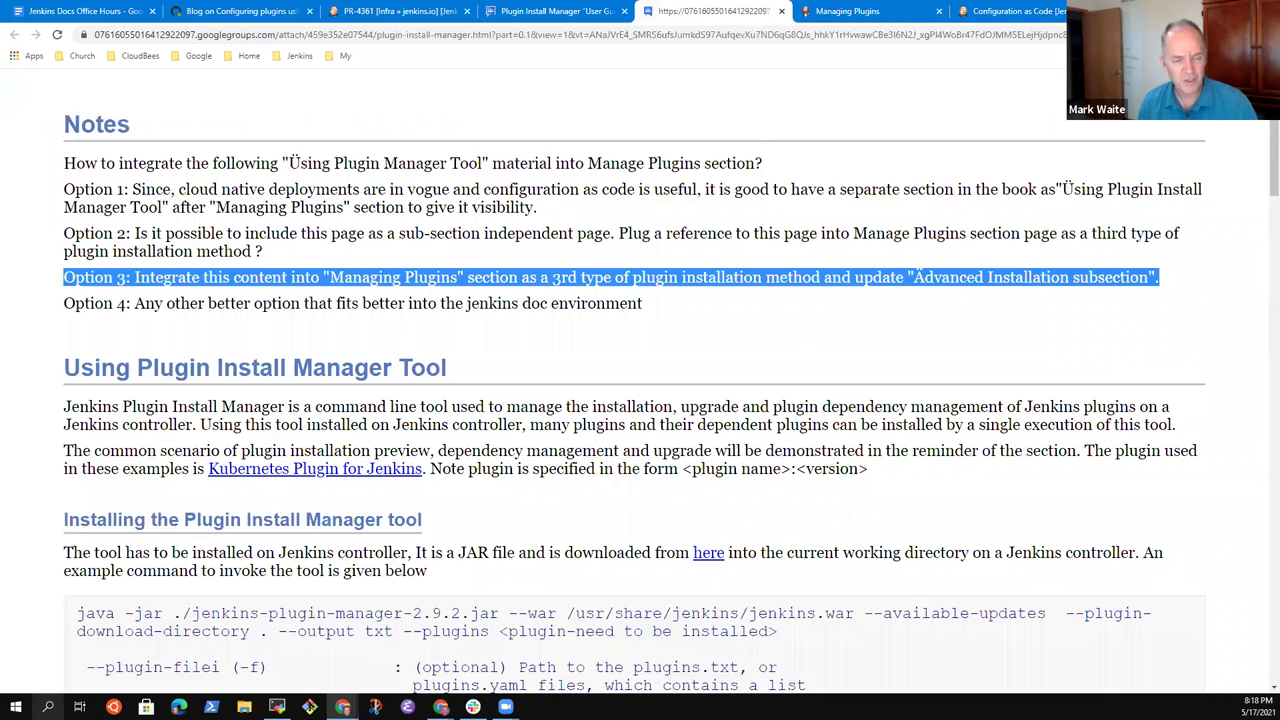
scroll(170, 400, "down", 3)
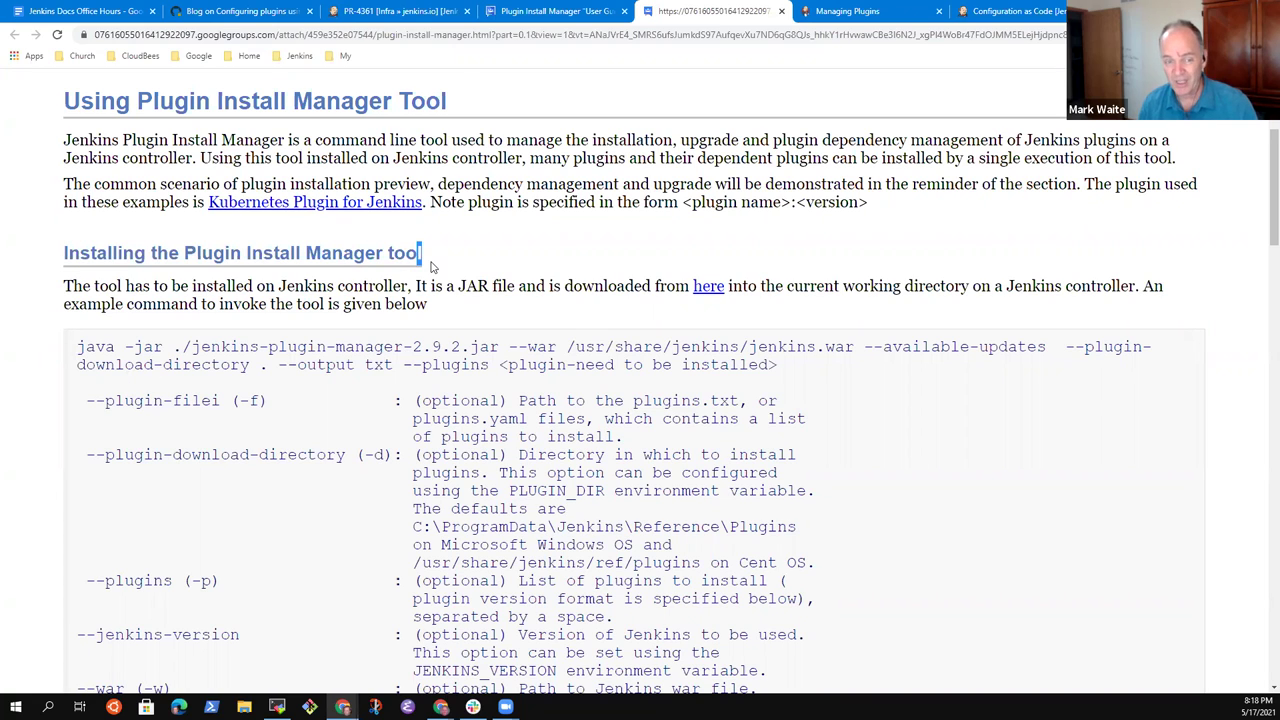
Step: Highlight the installing-on-the-controller sentence and the start of the dependency listing description
left_click_drag(443, 287, 33, 265)
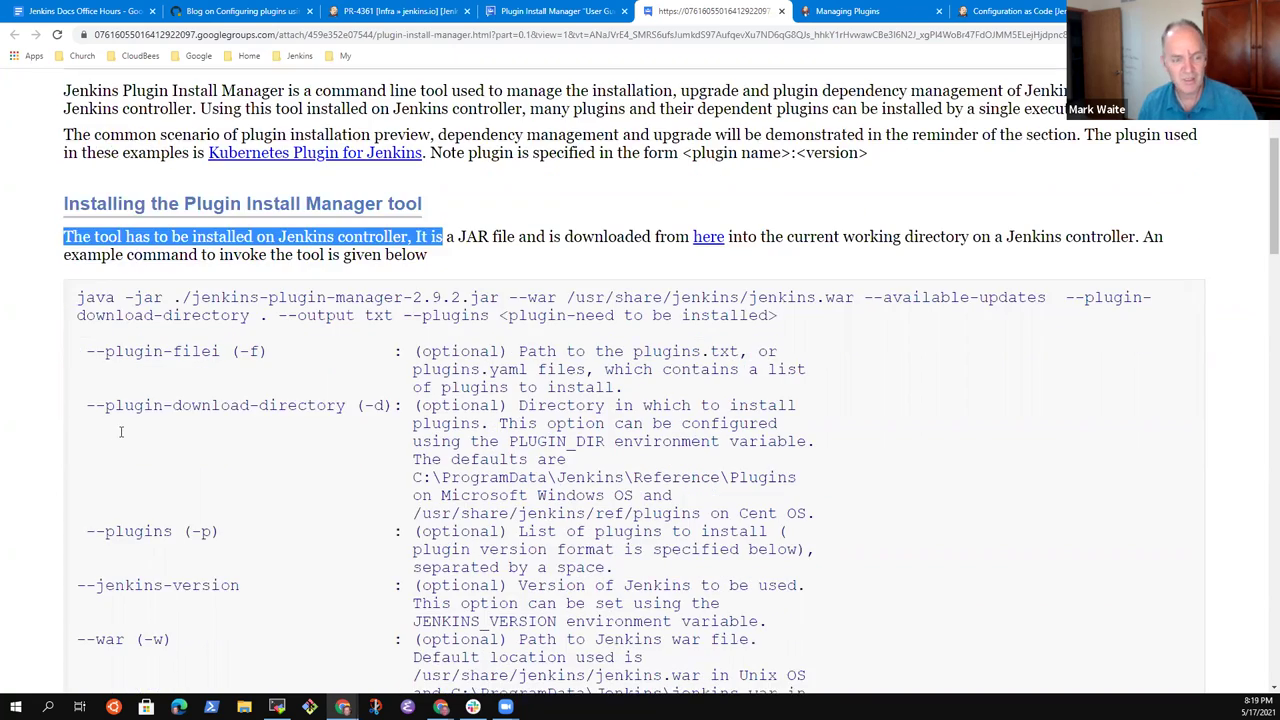
scroll(238, 425, "down", 10)
scroll(238, 425, "down", 3)
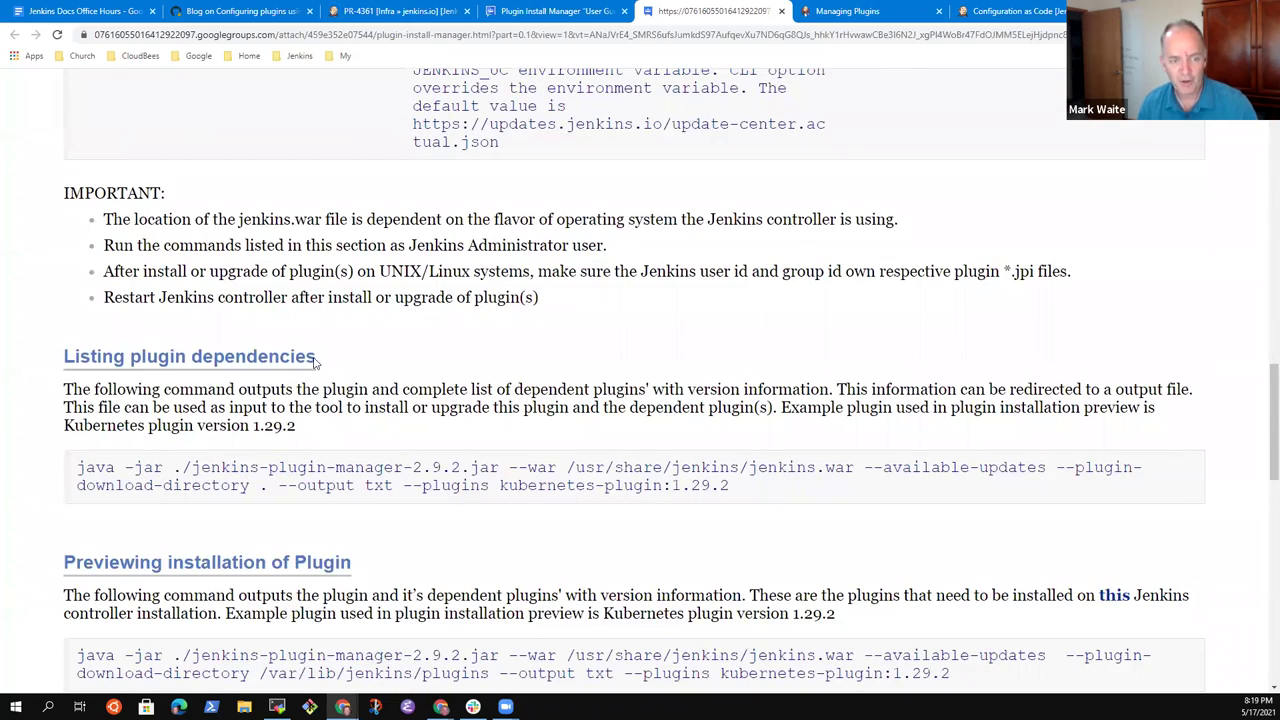
left_click_drag(322, 389, 74, 355)
left_click(446, 385)
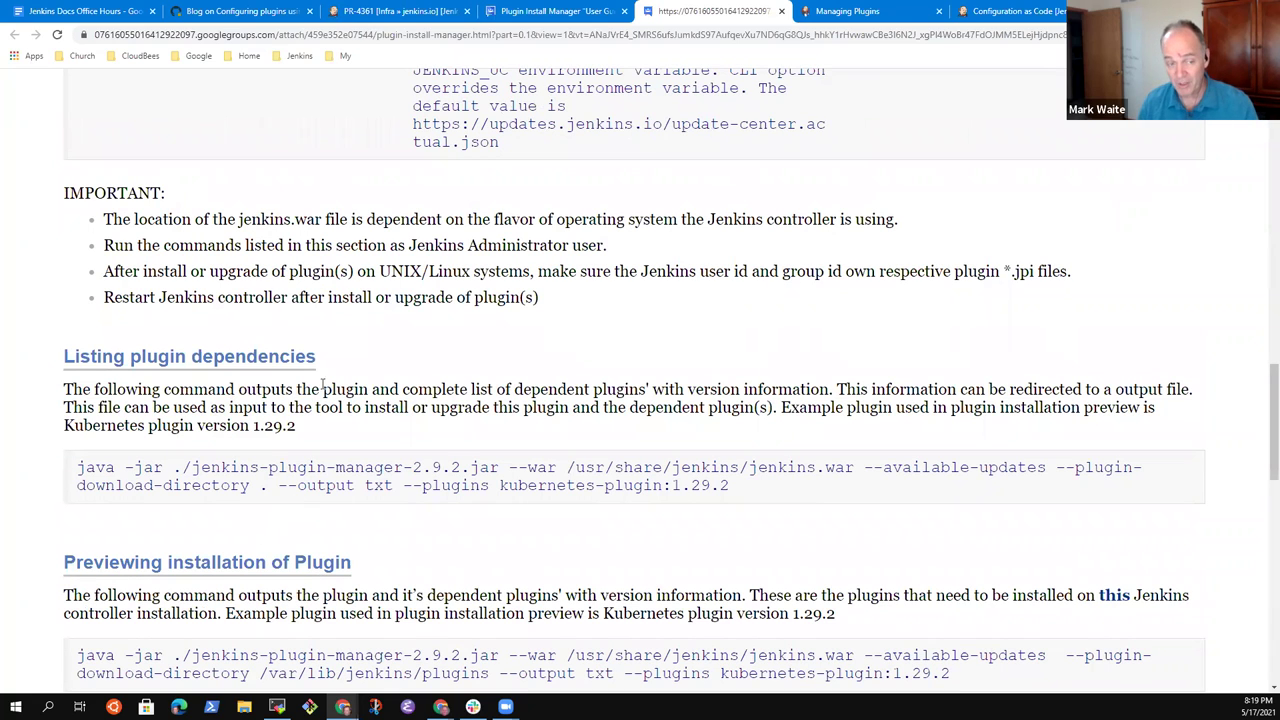
left_click_drag(338, 367, 13, 363)
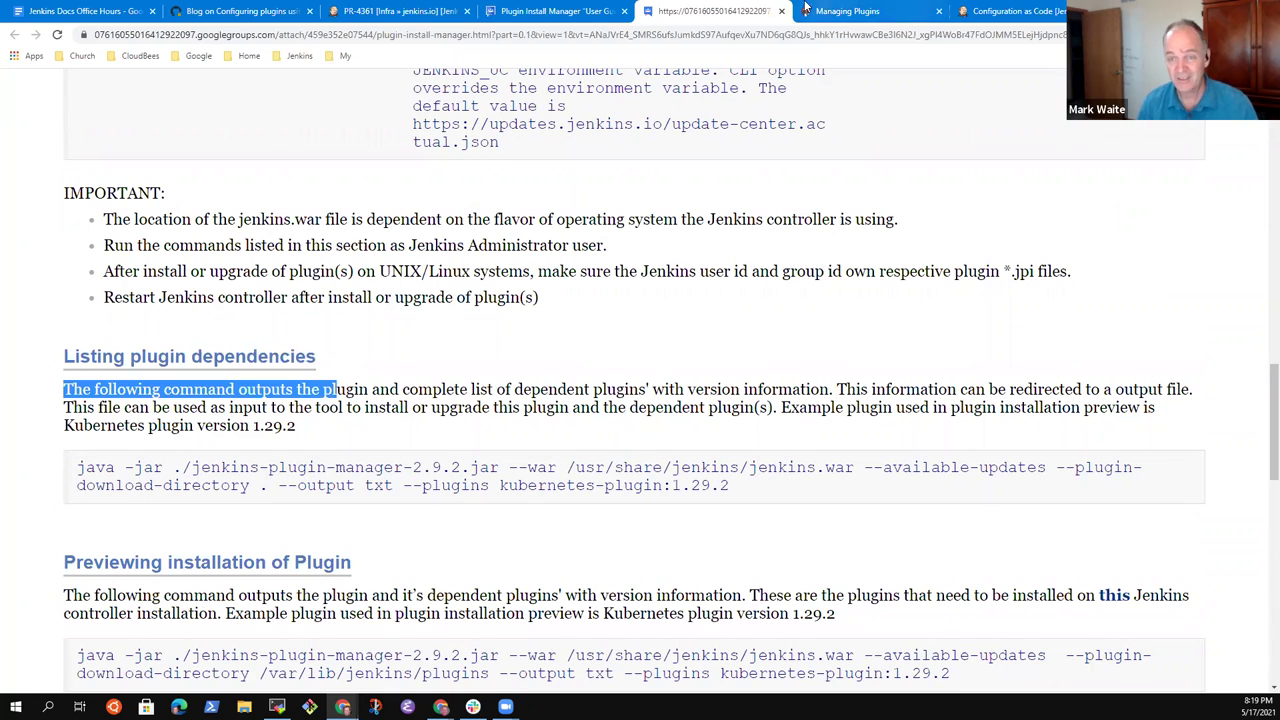
left_click(1020, 11)
Step: Glance at the Managing Plugins and Configuration as Code pages, then return to the draft
left_click(850, 11)
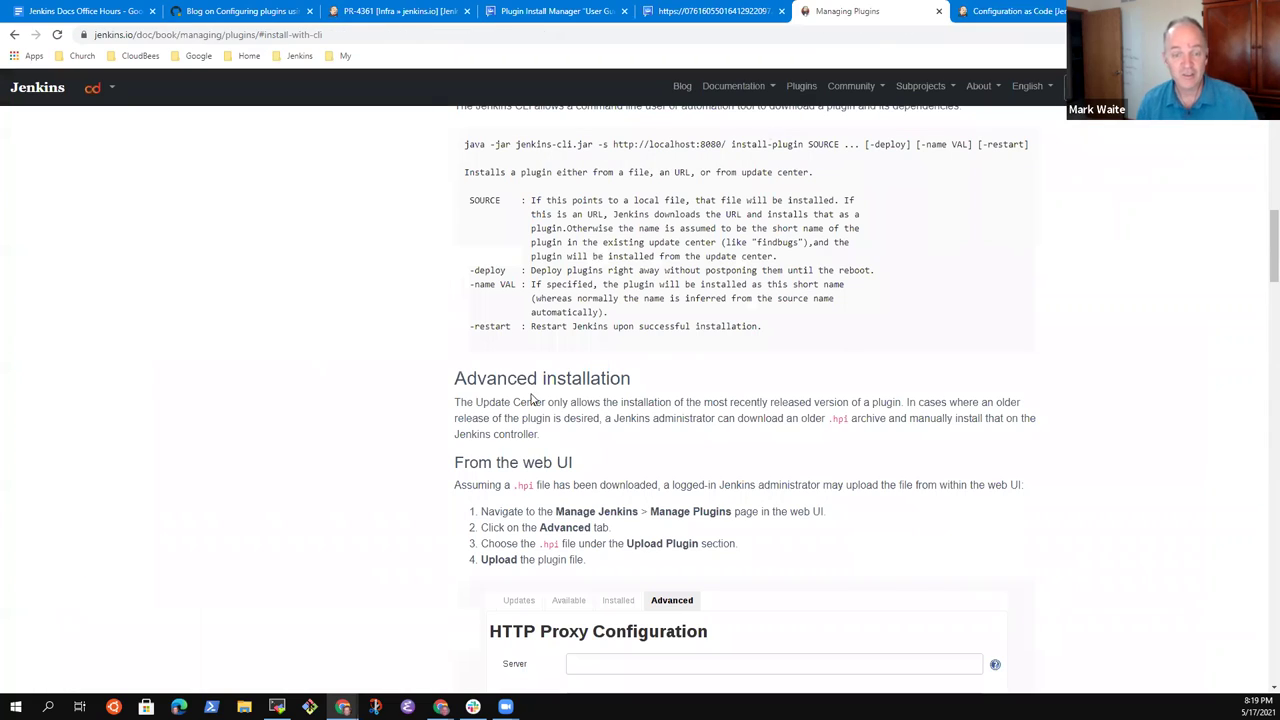
scroll(929, 466, "up", 20)
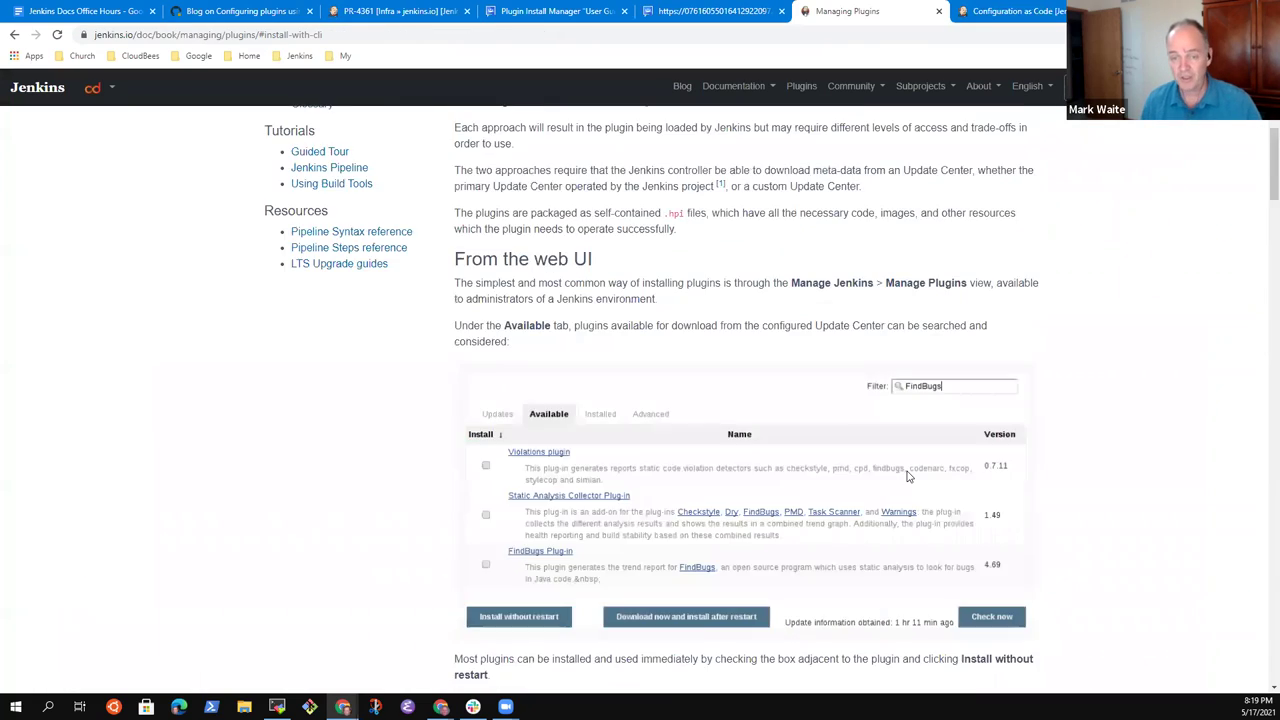
left_click_drag(905, 264, 912, 259)
left_click(1017, 9)
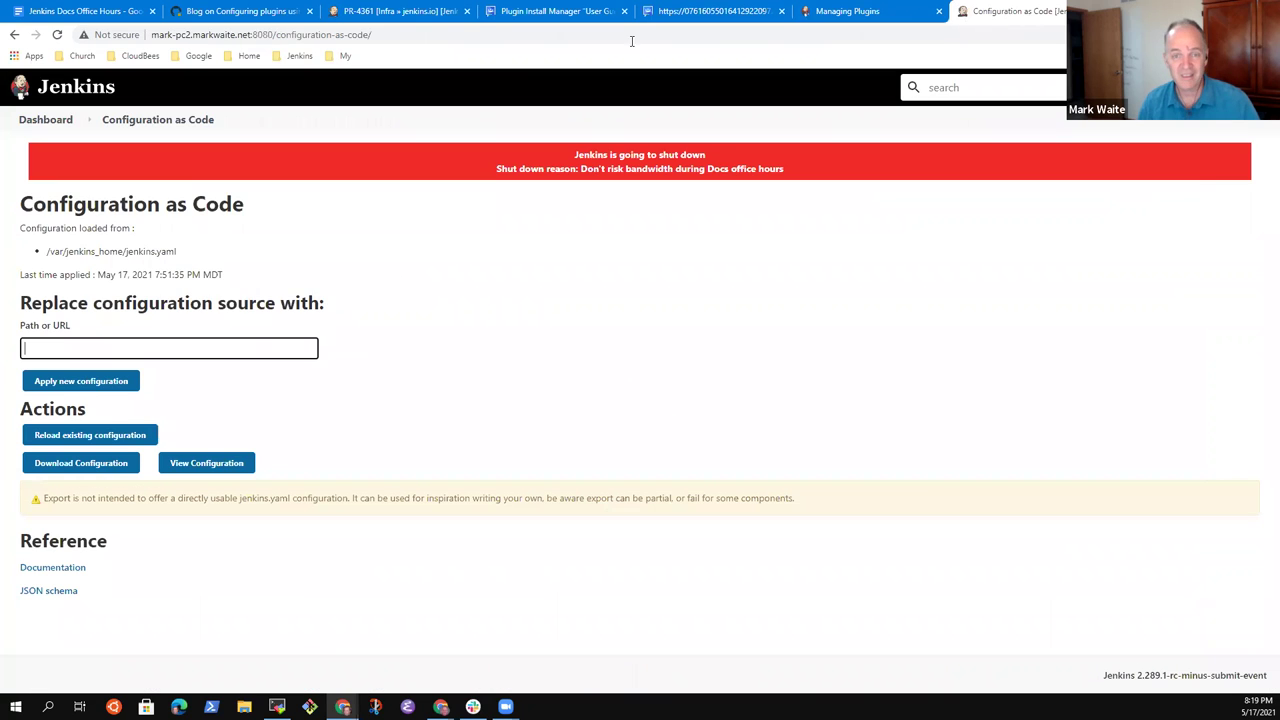
left_click(693, 9)
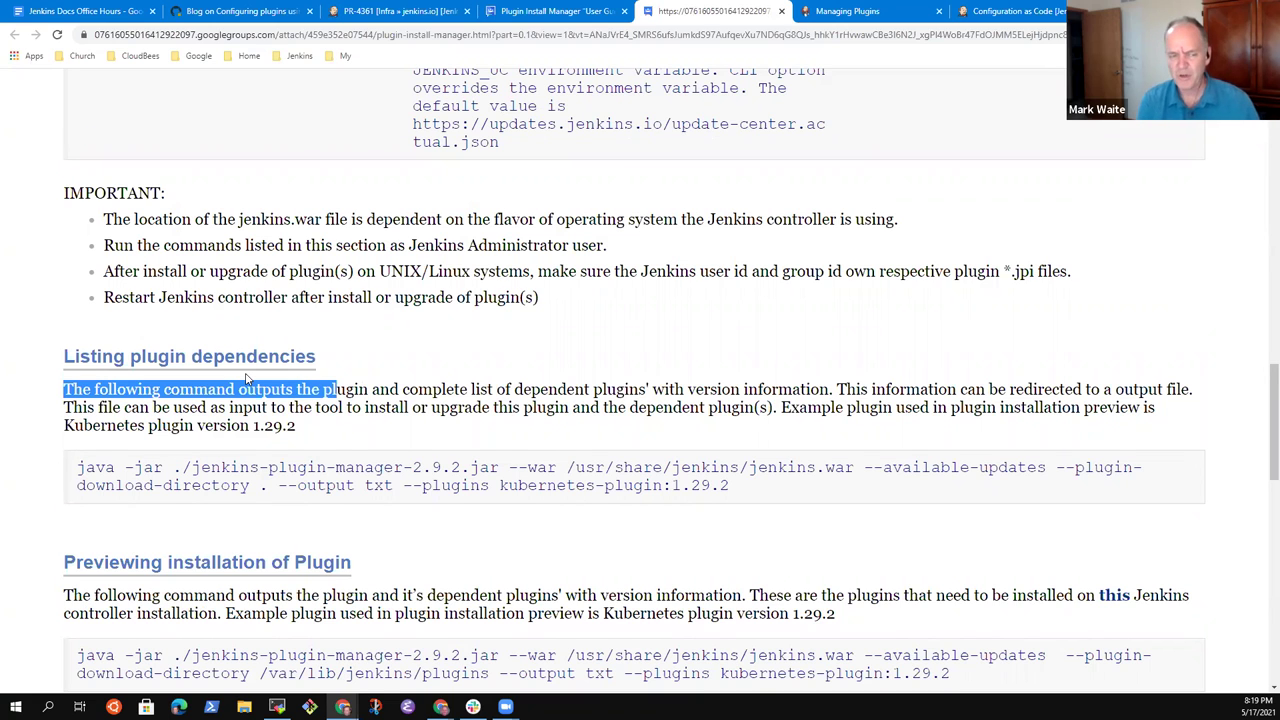
Step: Scroll the draft down to its reverse proxy and command line parameters sections
scroll(100, 445, "down", 3)
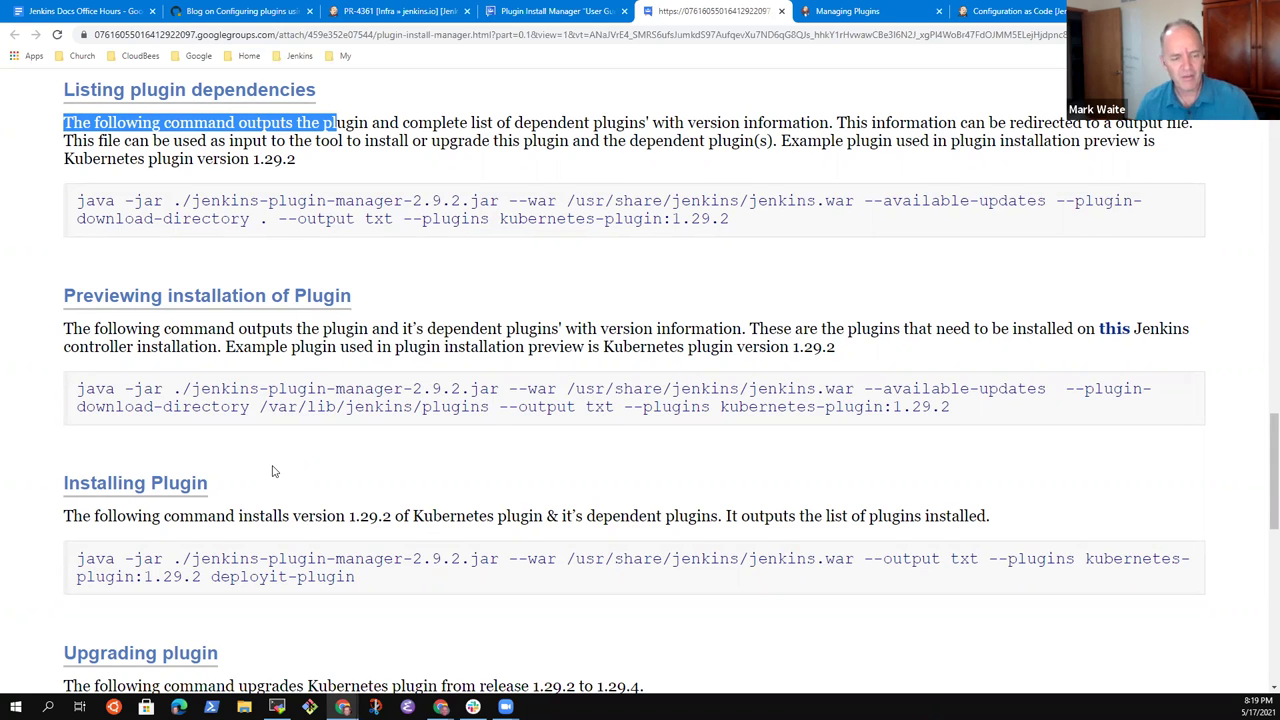
scroll(272, 470, "down", 3)
left_click(868, 12)
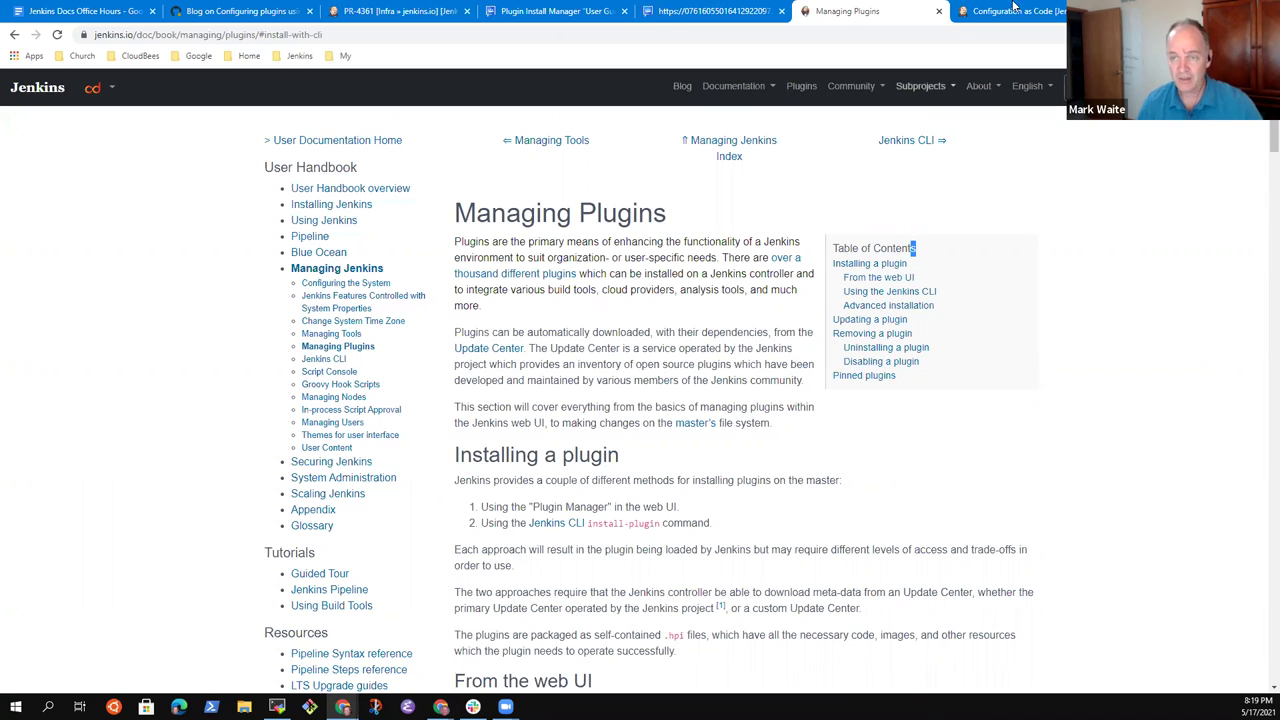
key("ctrl+Tab")
key("ctrl+shift+Tab")
key("ctrl+shift+Tab")
scroll(443, 311, "down", 7)
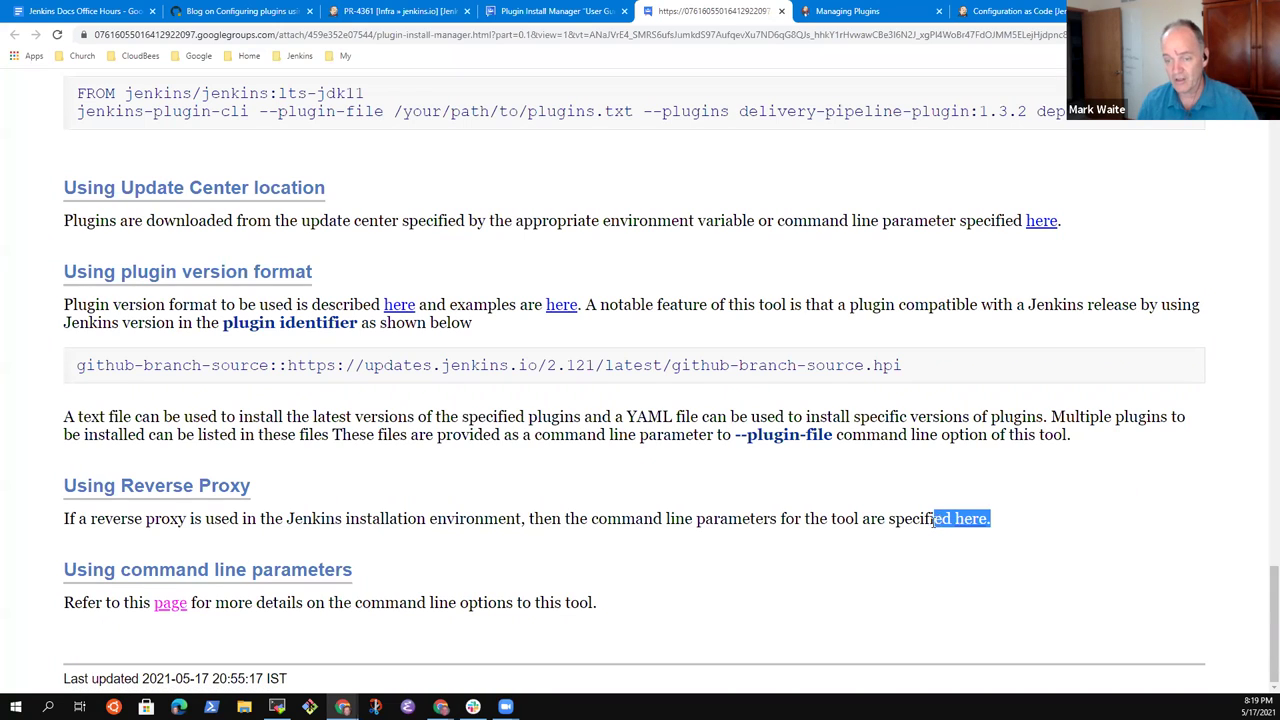
Step: Open the reverse proxy link's Proxy Support documentation in a new tab and view it
right_click(967, 522)
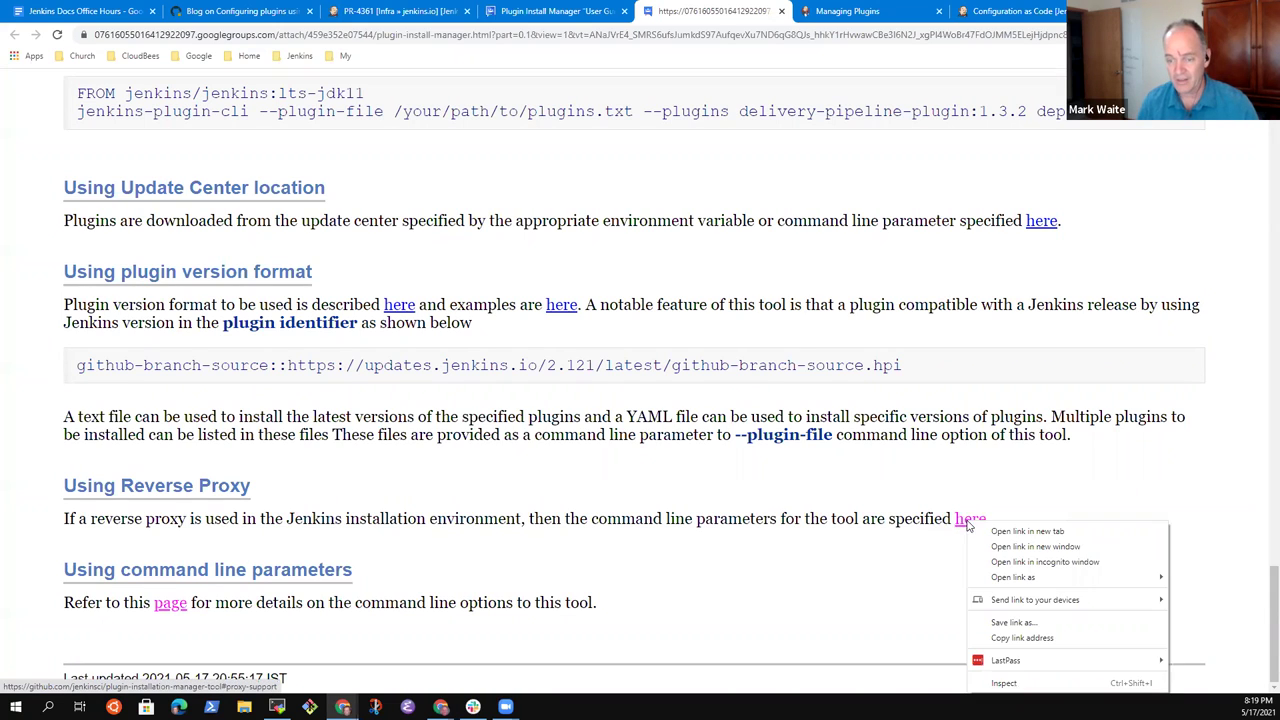
left_click(1027, 531)
key("ctrl+Tab")
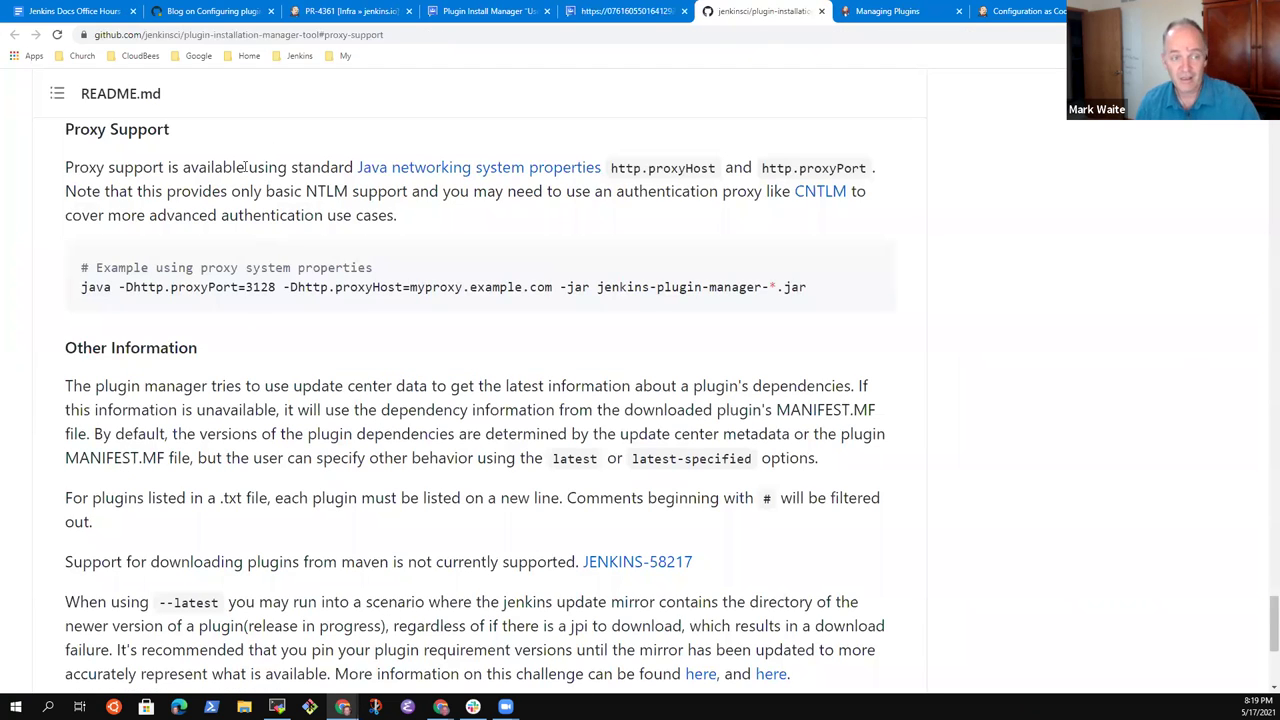
left_click(625, 11)
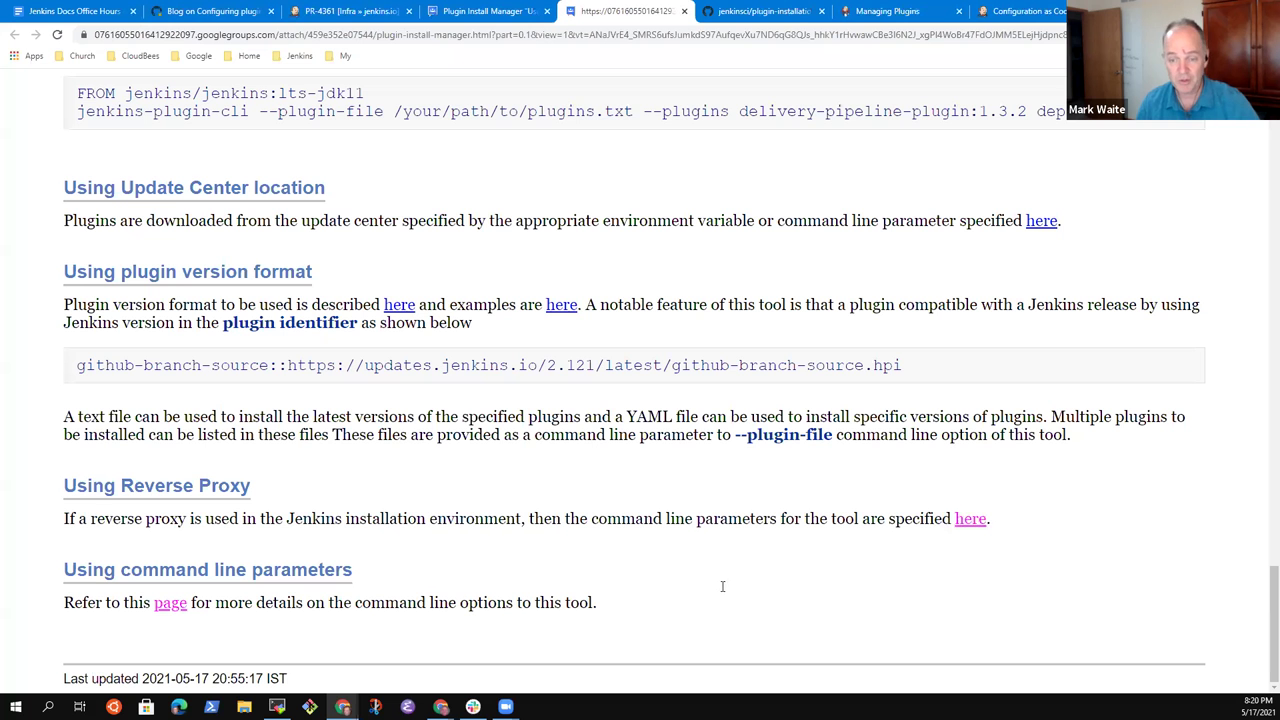
Step: Open the command line parameters reference in a new tab and view the plugin-installation-manager-tool repository
right_click(168, 606)
left_click(244, 447)
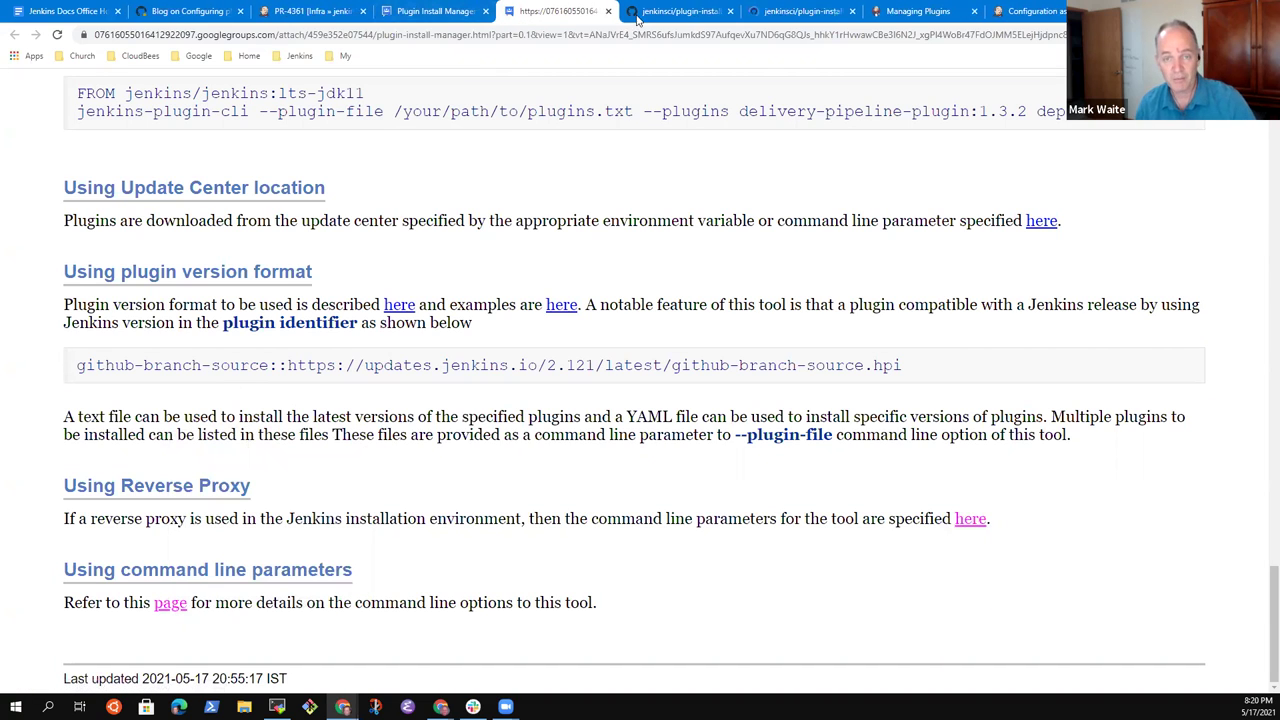
left_click(783, 14)
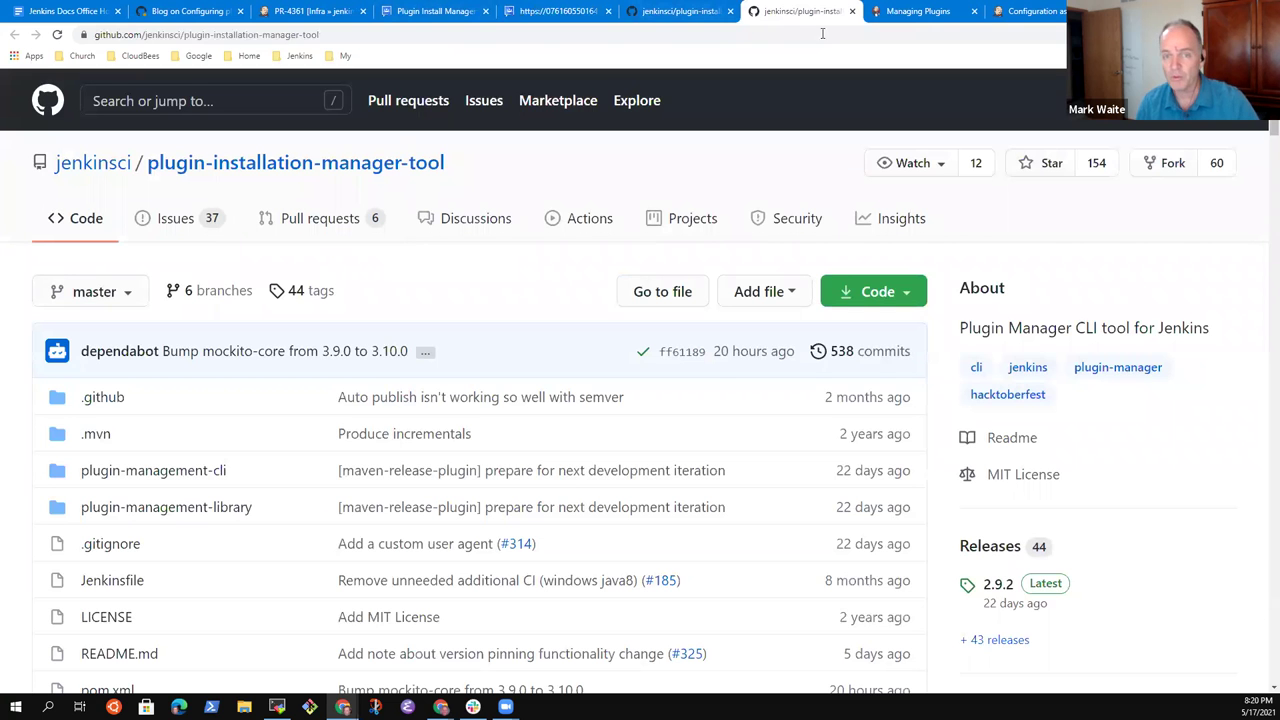
left_click(540, 14)
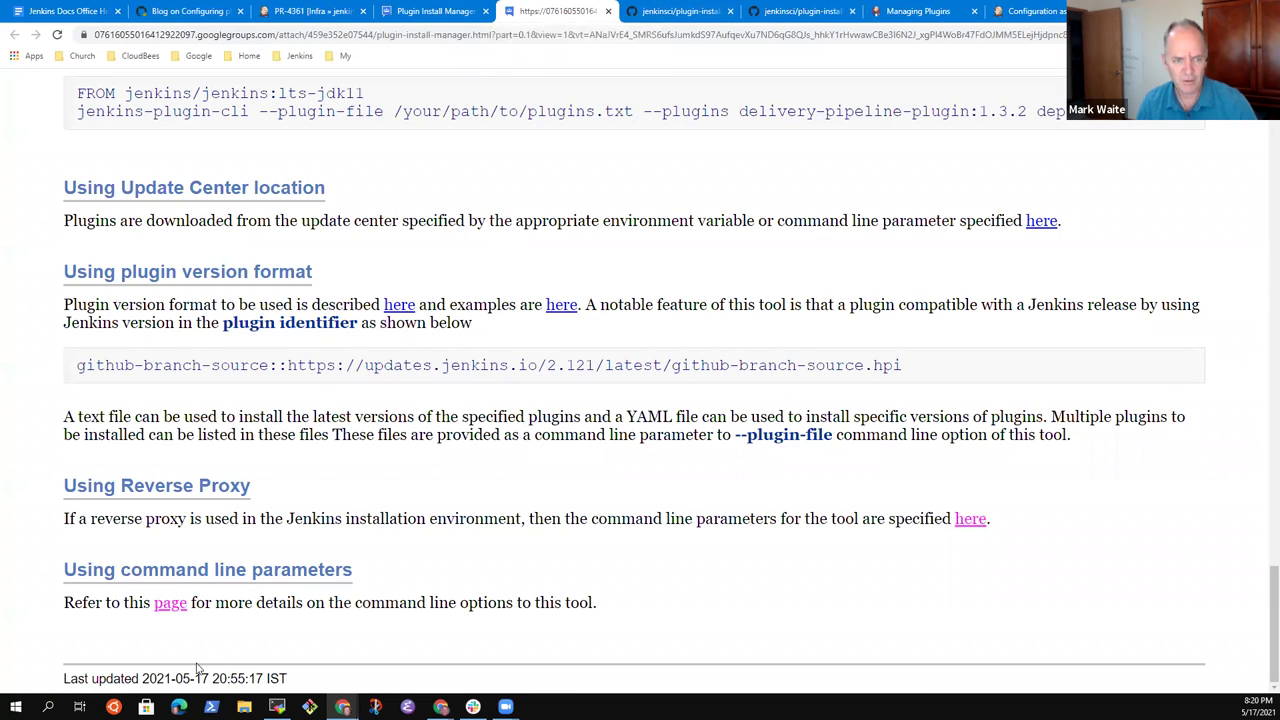
Step: Open the plugin version format link in a new tab and read the Plugin Input Format documentation
right_click(399, 308)
left_click(470, 313)
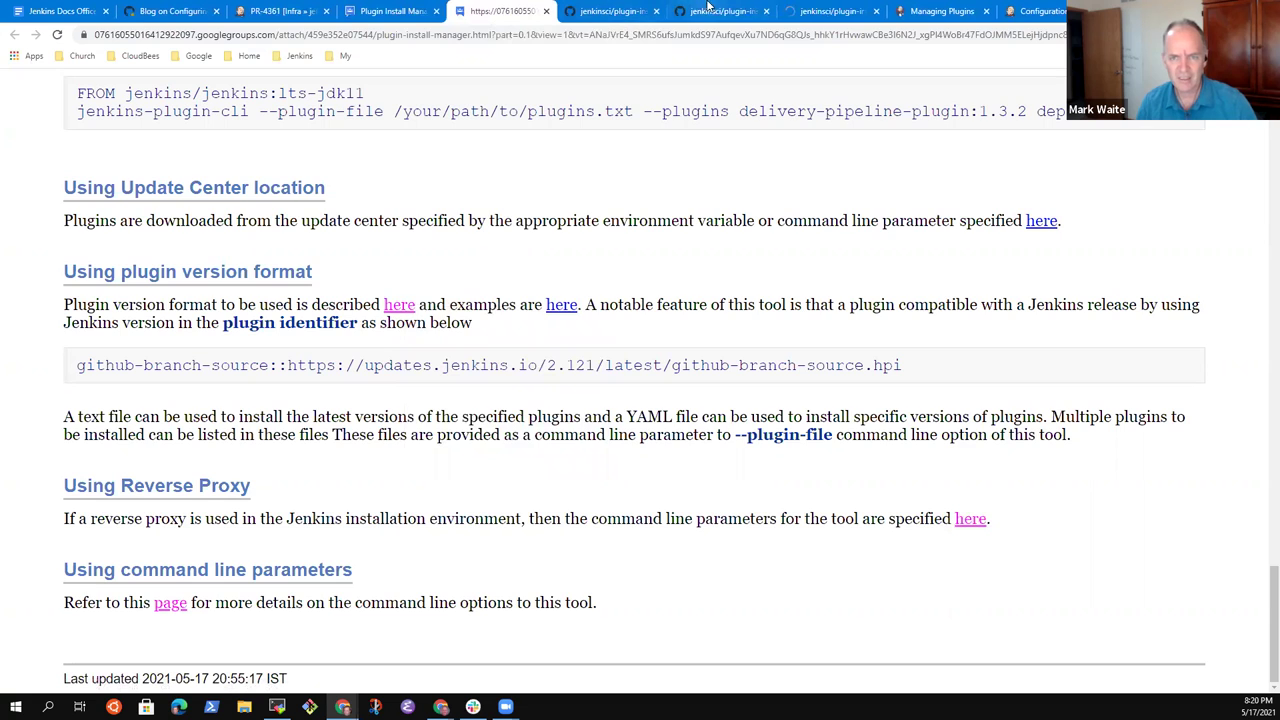
left_click(826, 12)
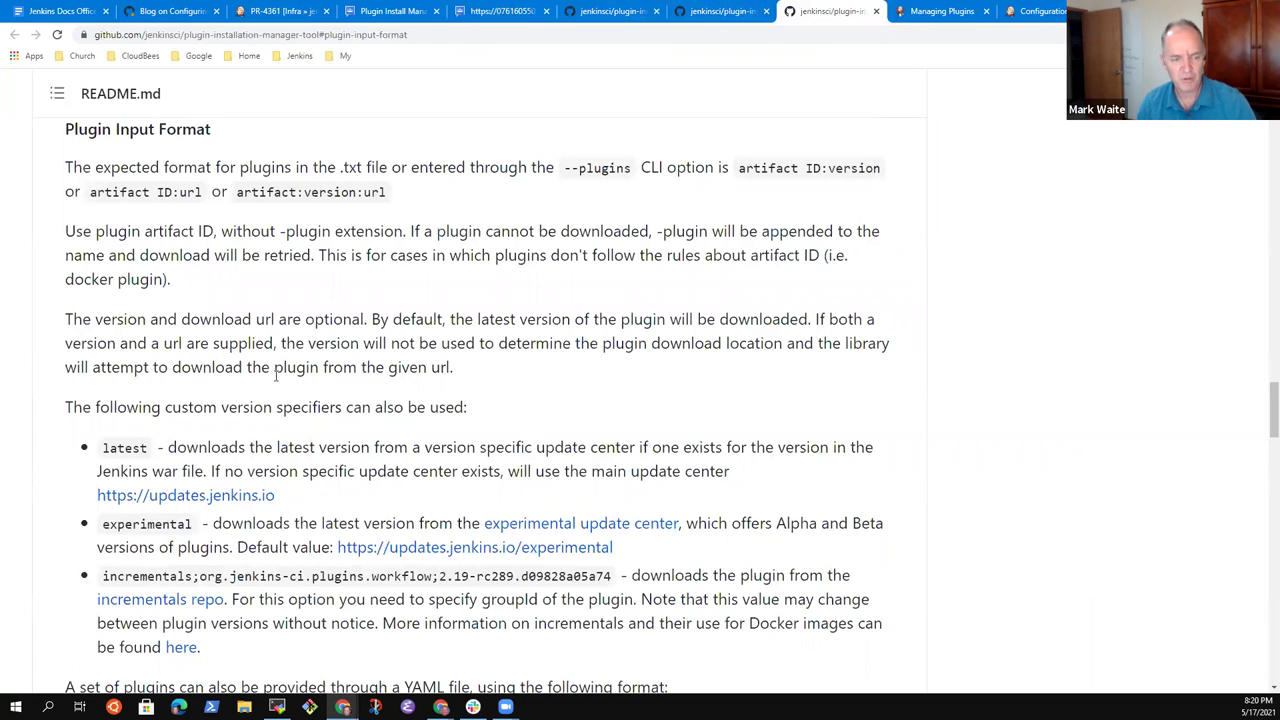
scroll(305, 335, "down", 5)
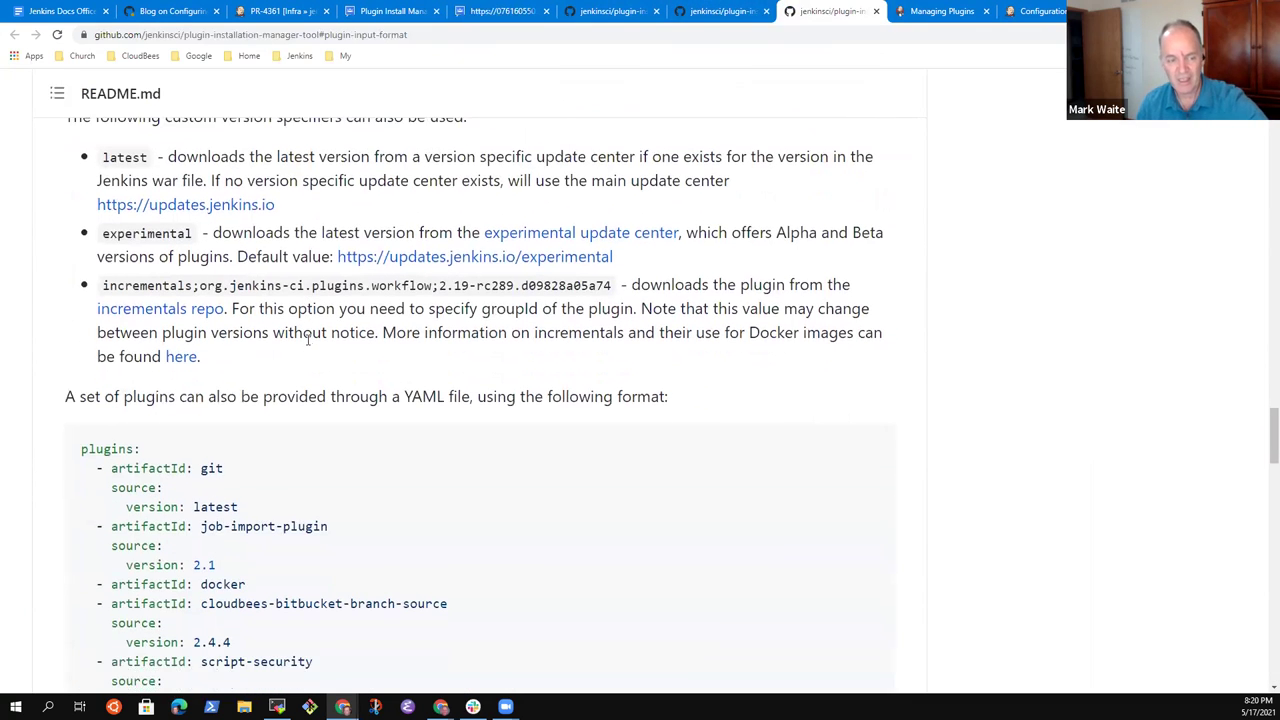
scroll(395, 322, "up", 3)
scroll(395, 322, "up", 1)
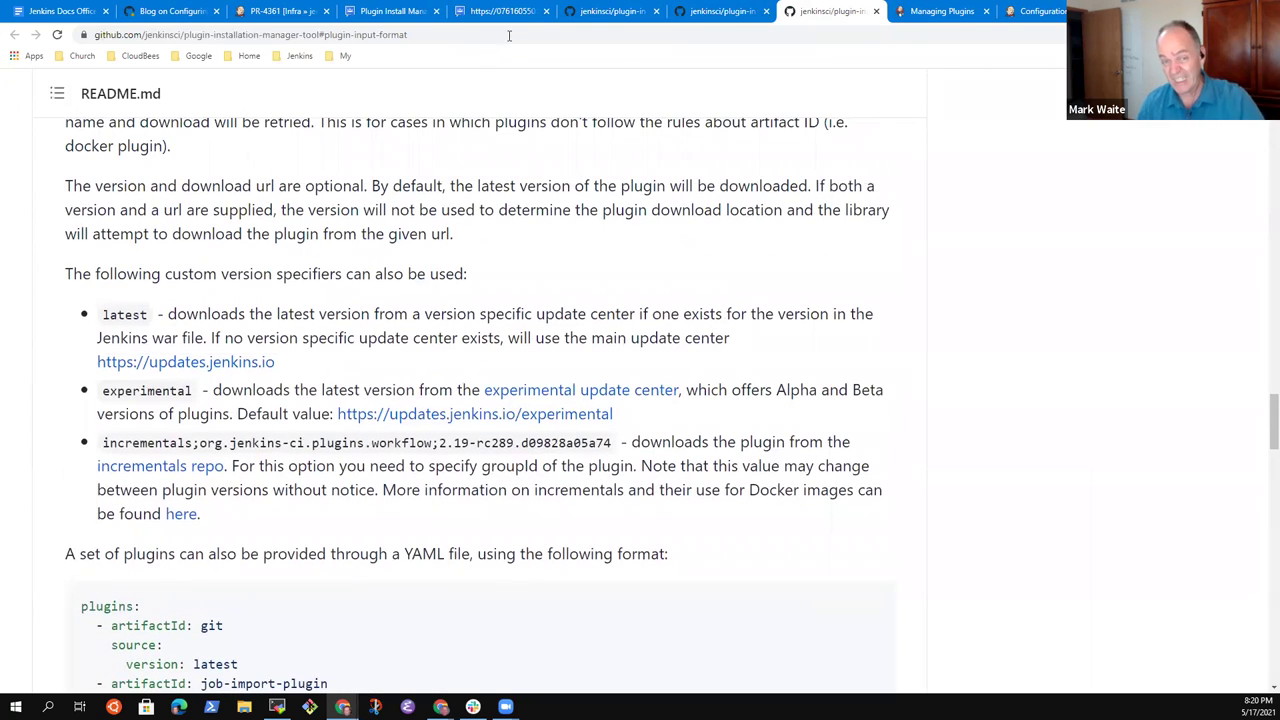
Step: Check the repository and proxy support tabs, then scroll the attached guide up toward its Notes
left_click(717, 18)
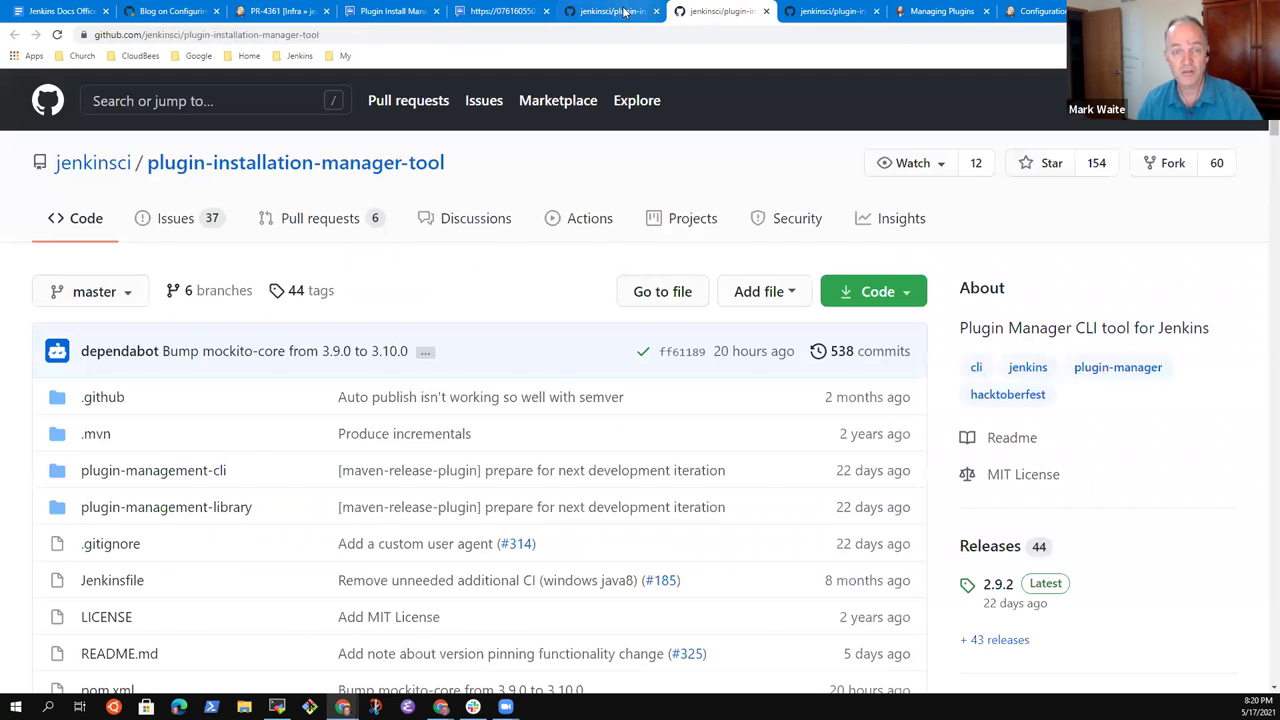
left_click(626, 12)
left_click(502, 12)
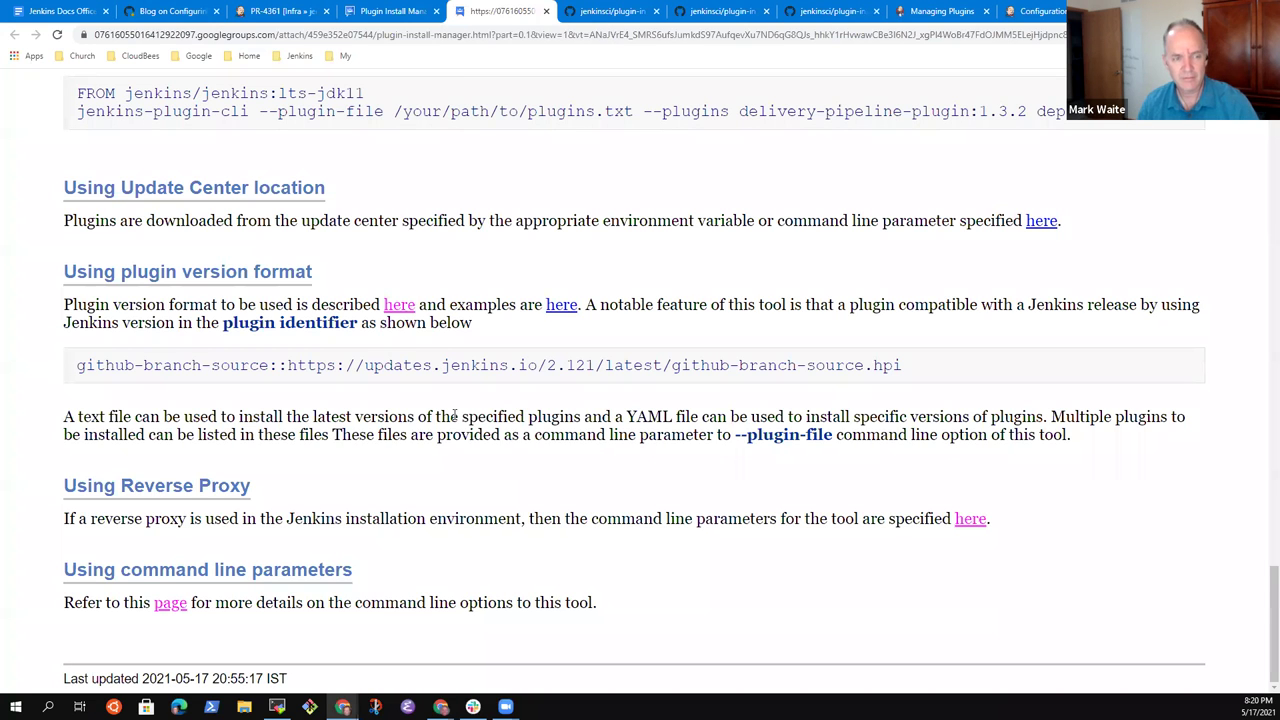
scroll(455, 416, "up", 3)
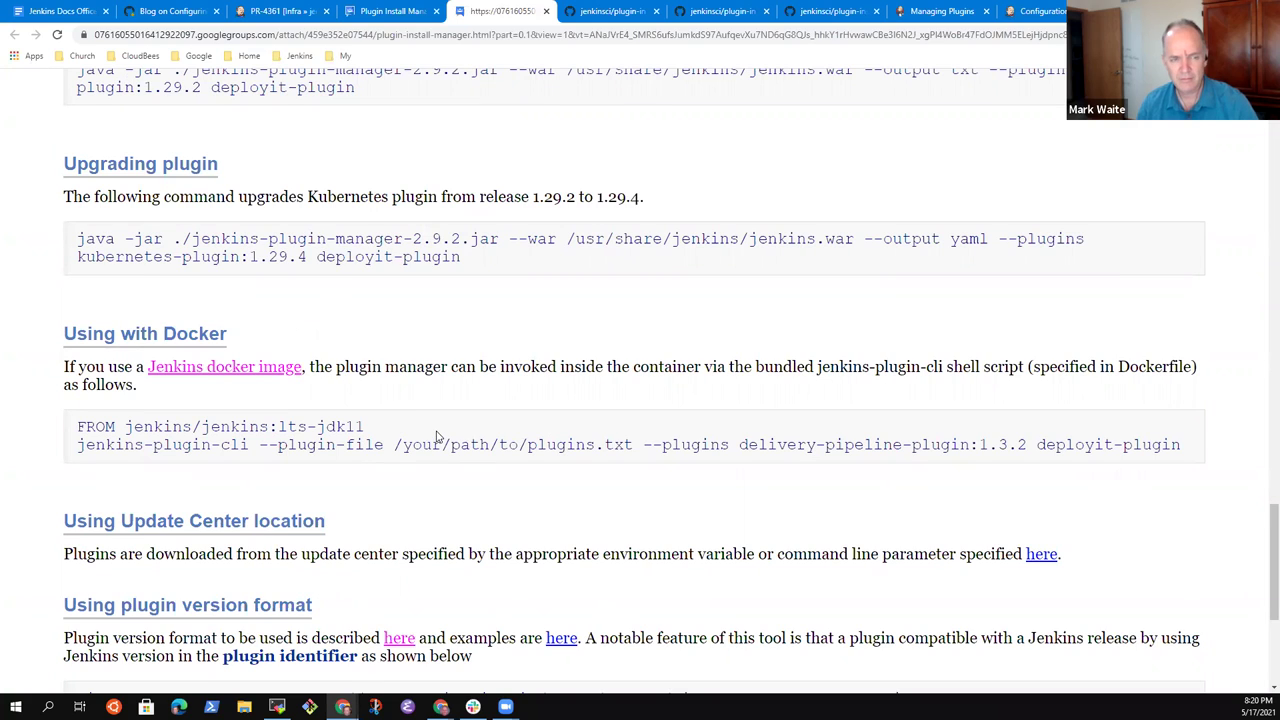
scroll(437, 436, "up", 4)
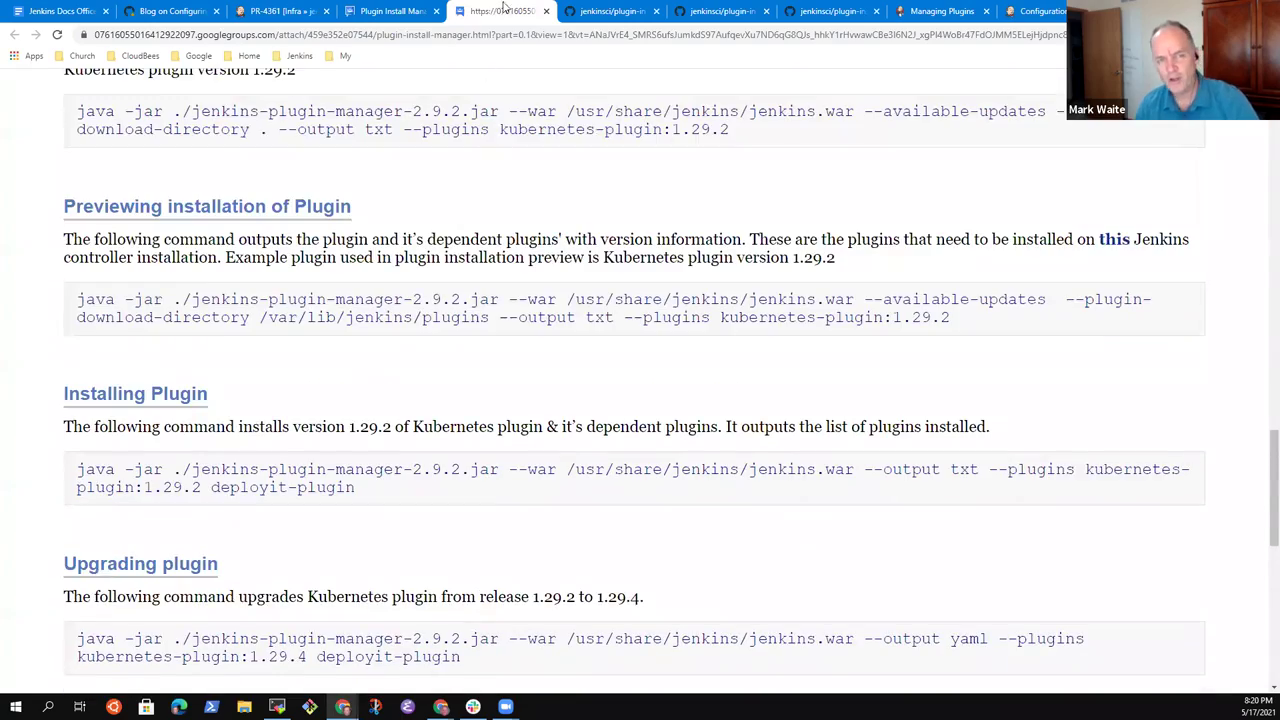
scroll(390, 298, "up", 12)
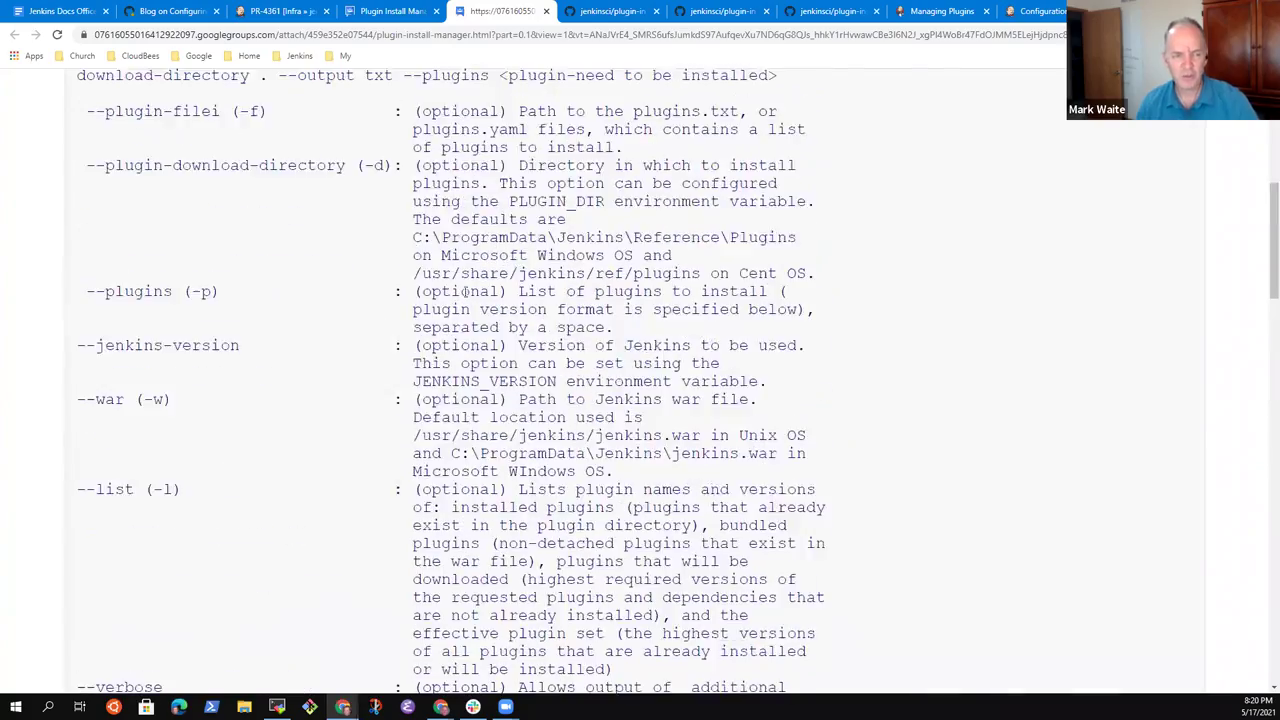
scroll(470, 290, "up", 4)
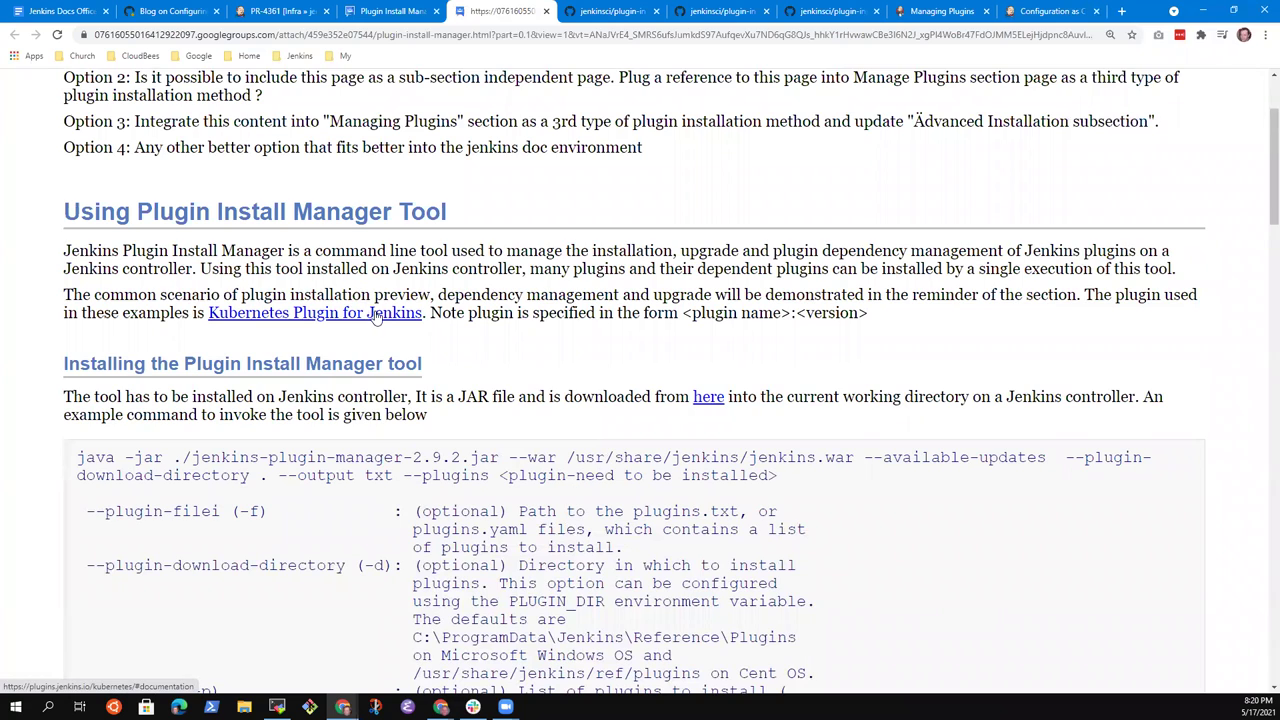
scroll(378, 316, "down", 4)
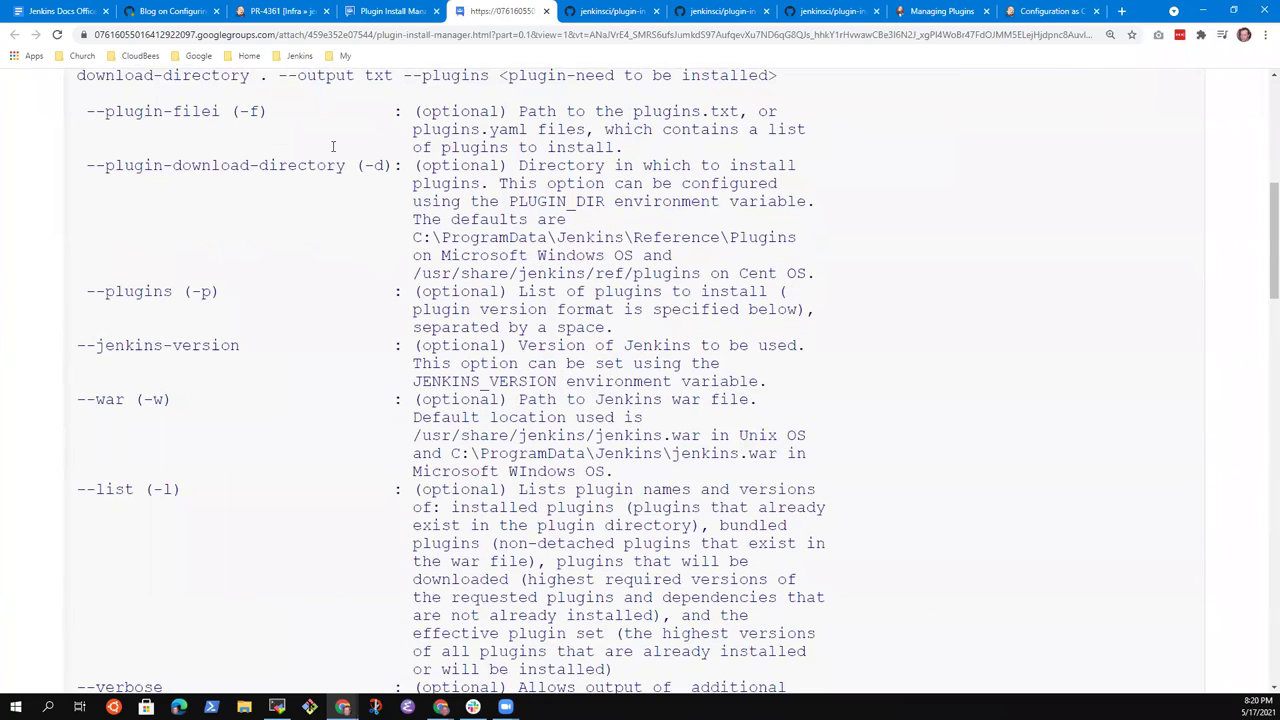
Step: Cycle through the Configuration as Code and jenkinsci README tabs, ending on the guide's Notes section
left_click(1048, 10)
left_click(725, 12)
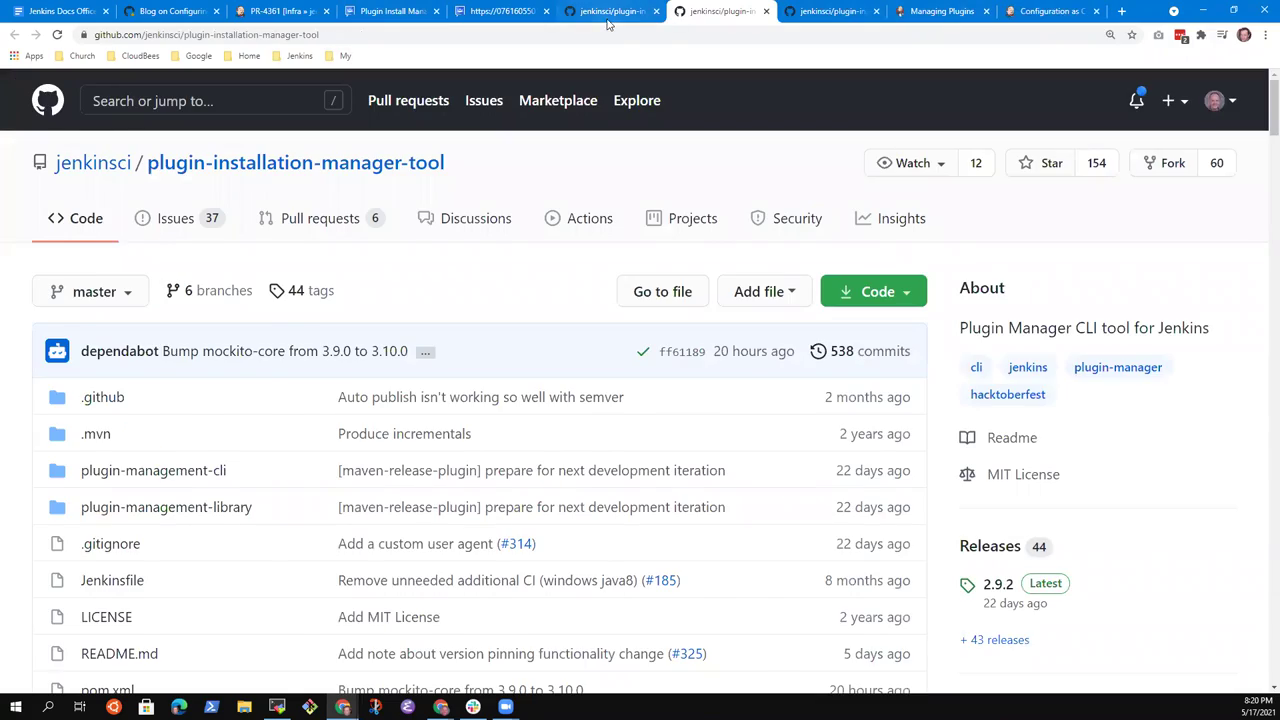
left_click(606, 18)
left_click(523, 17)
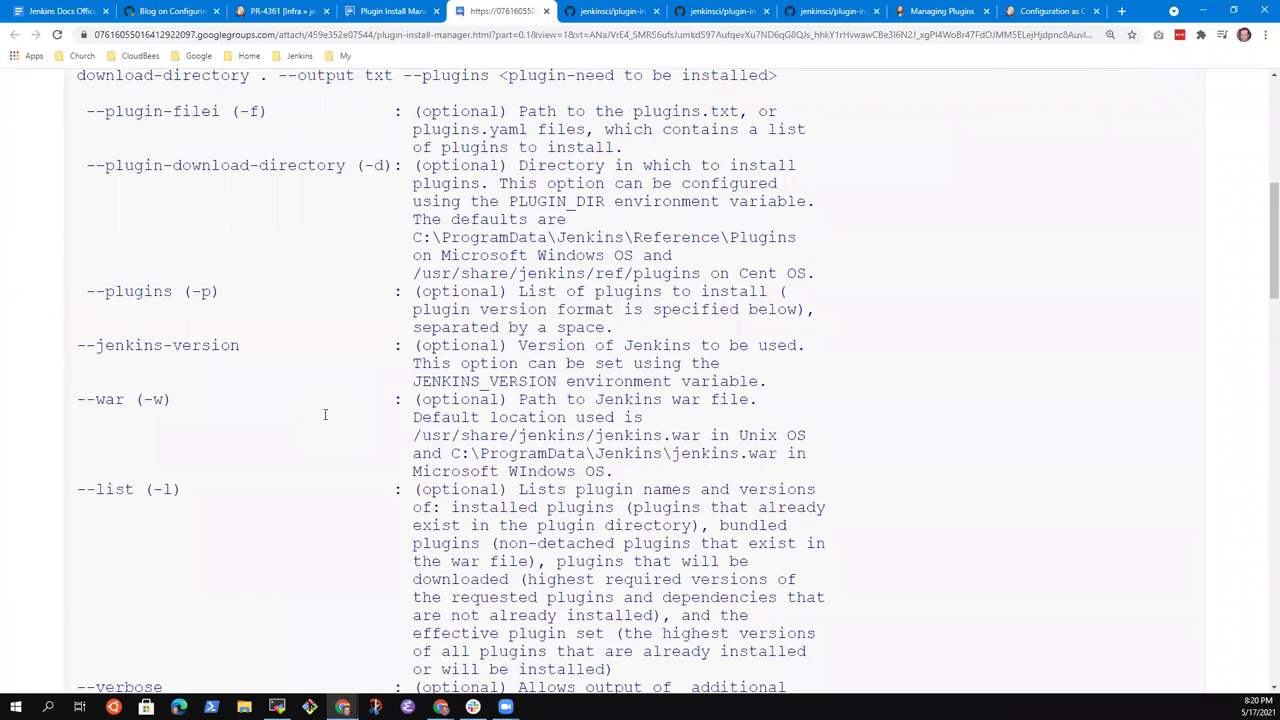
scroll(326, 414, "up", 5)
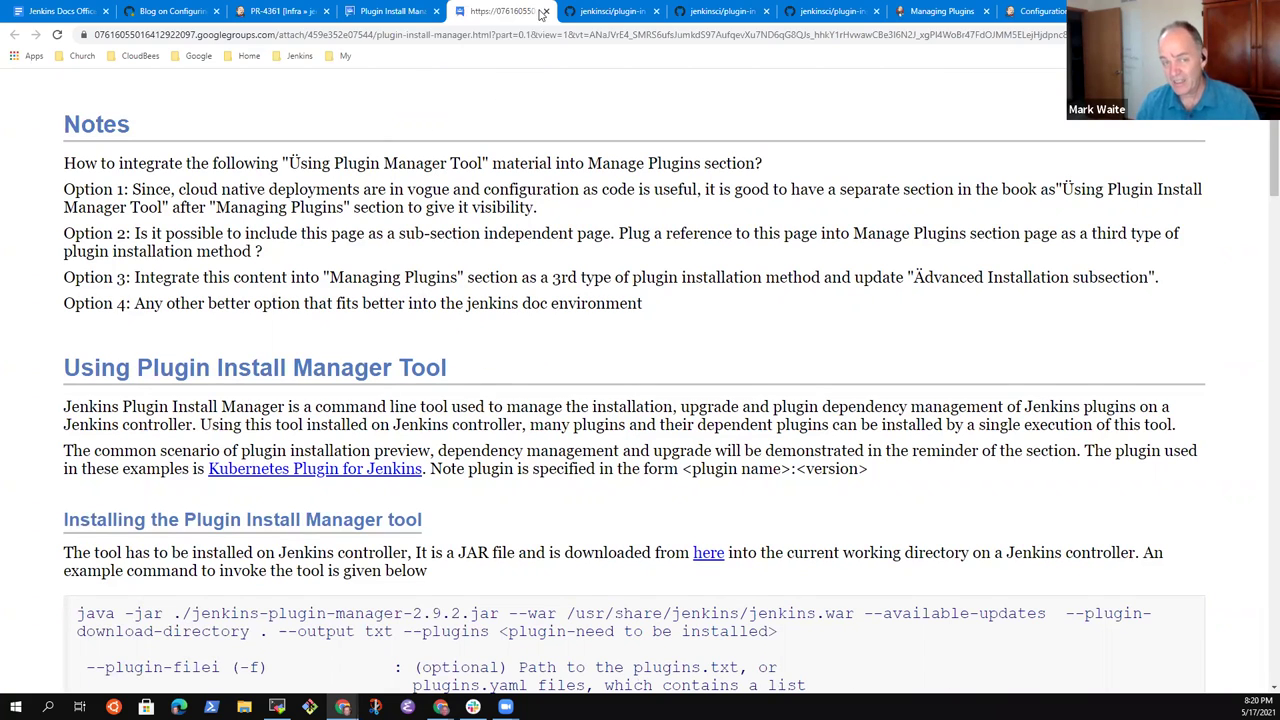
Step: Go to jenkins.io from the Jenkins bookmark and open Documentation > Securing Jenkins
left_click(397, 11)
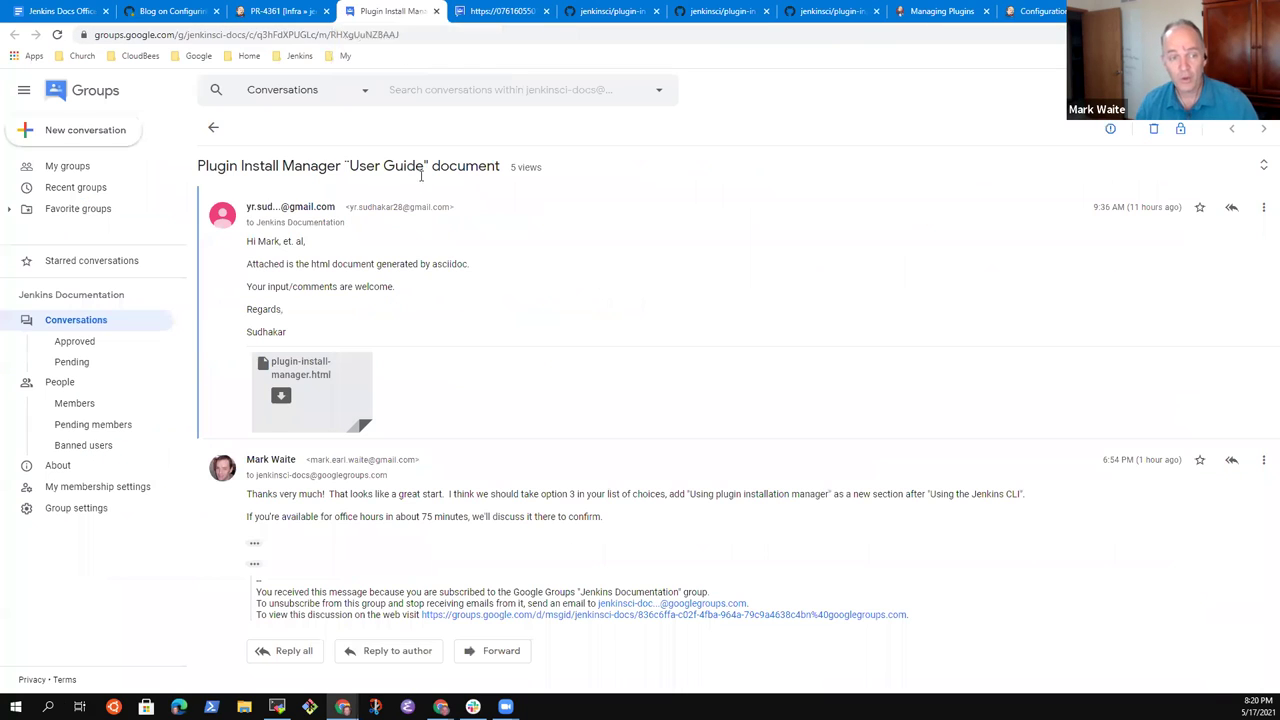
left_click(300, 56)
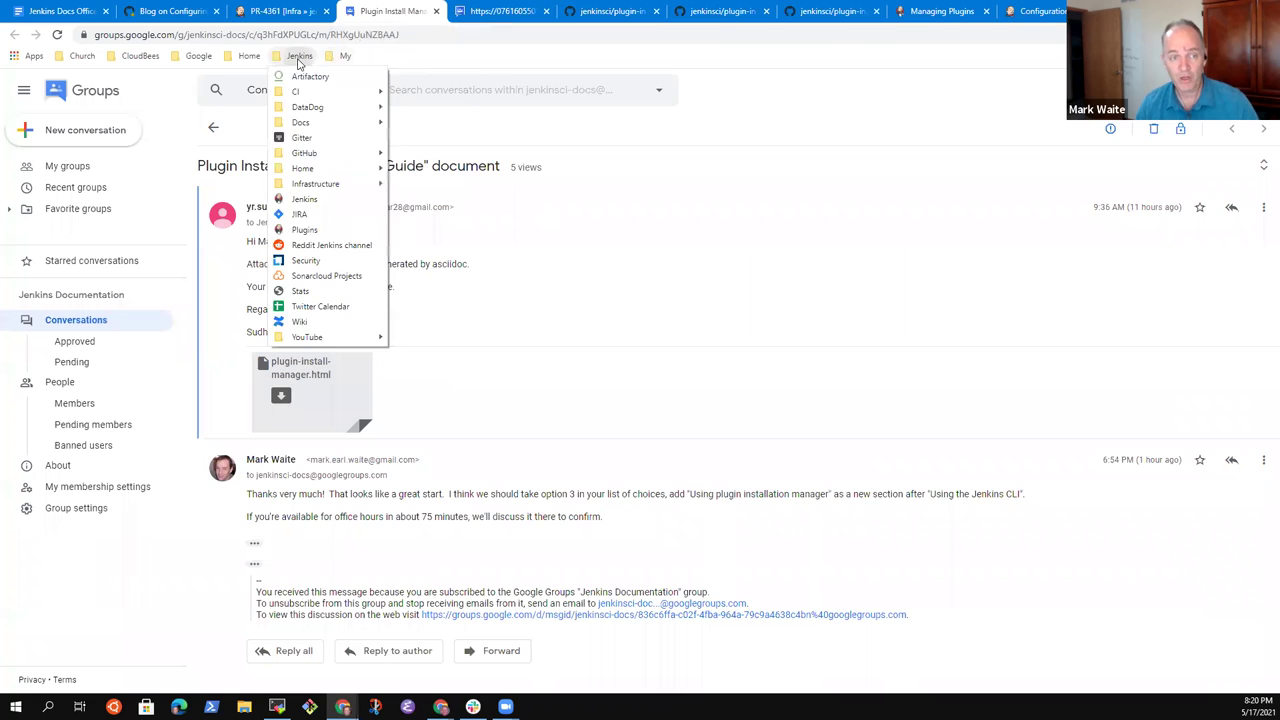
left_click(331, 199)
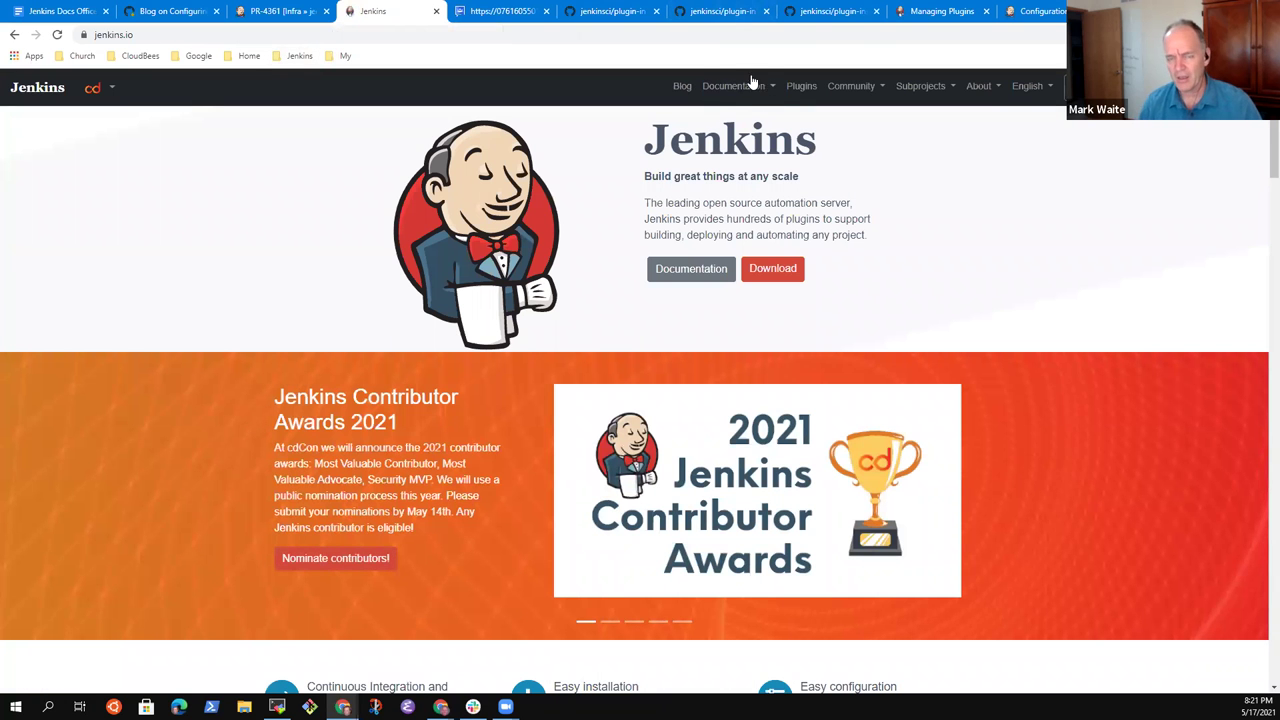
left_click(735, 86)
left_click(757, 175)
left_click(731, 85)
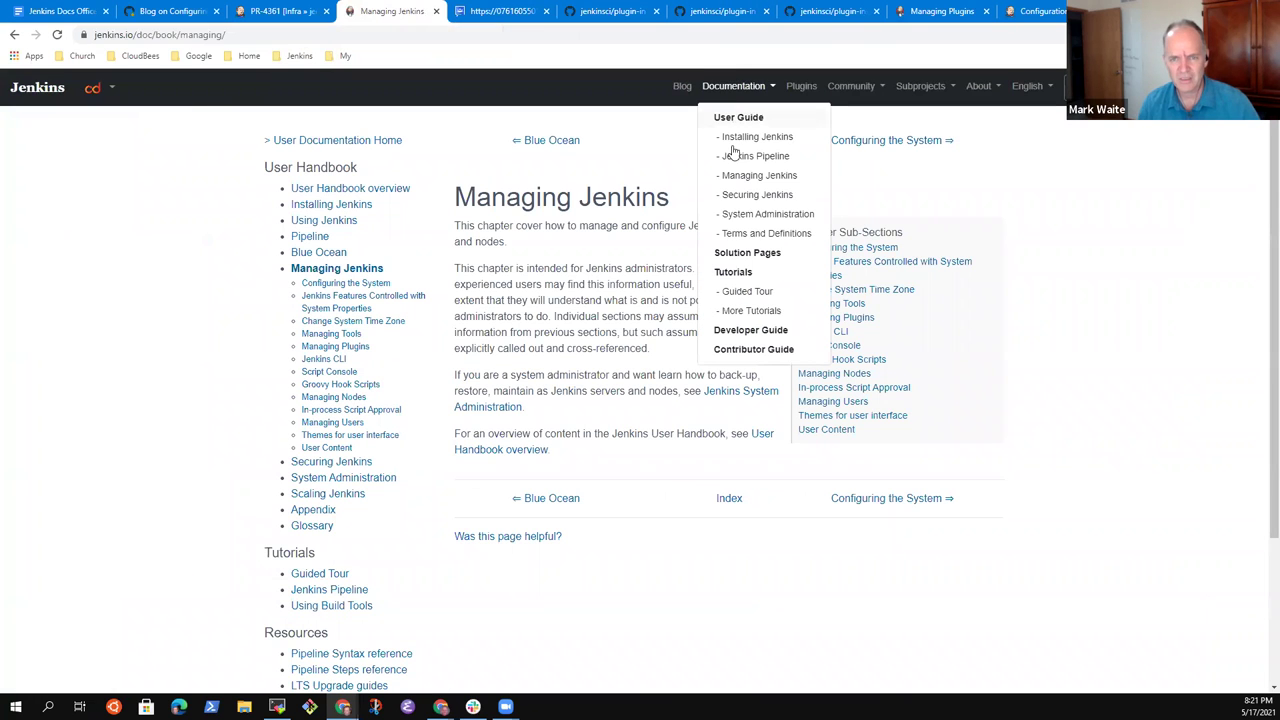
left_click(742, 196)
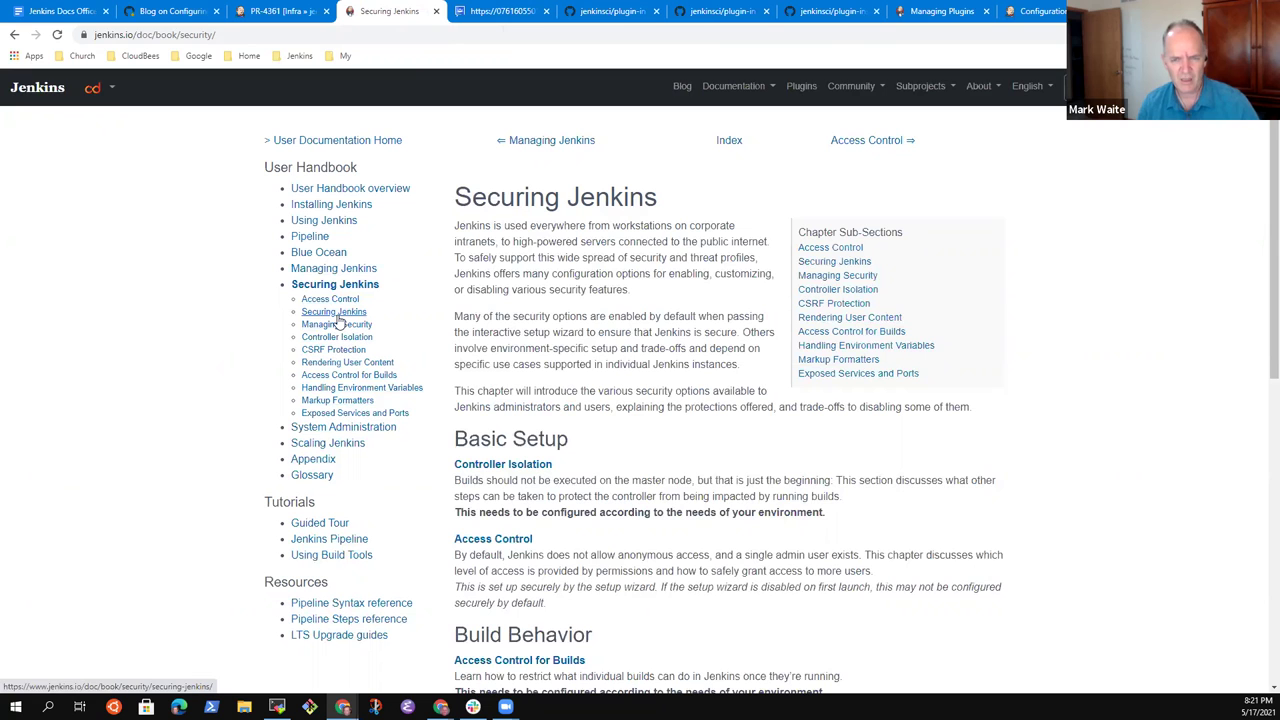
Step: Open the Managing Security page from the sidebar and scroll through it
scroll(700, 406, "down", 15)
scroll(519, 336, "up", 15)
left_click(336, 325)
scroll(646, 329, "down", 15)
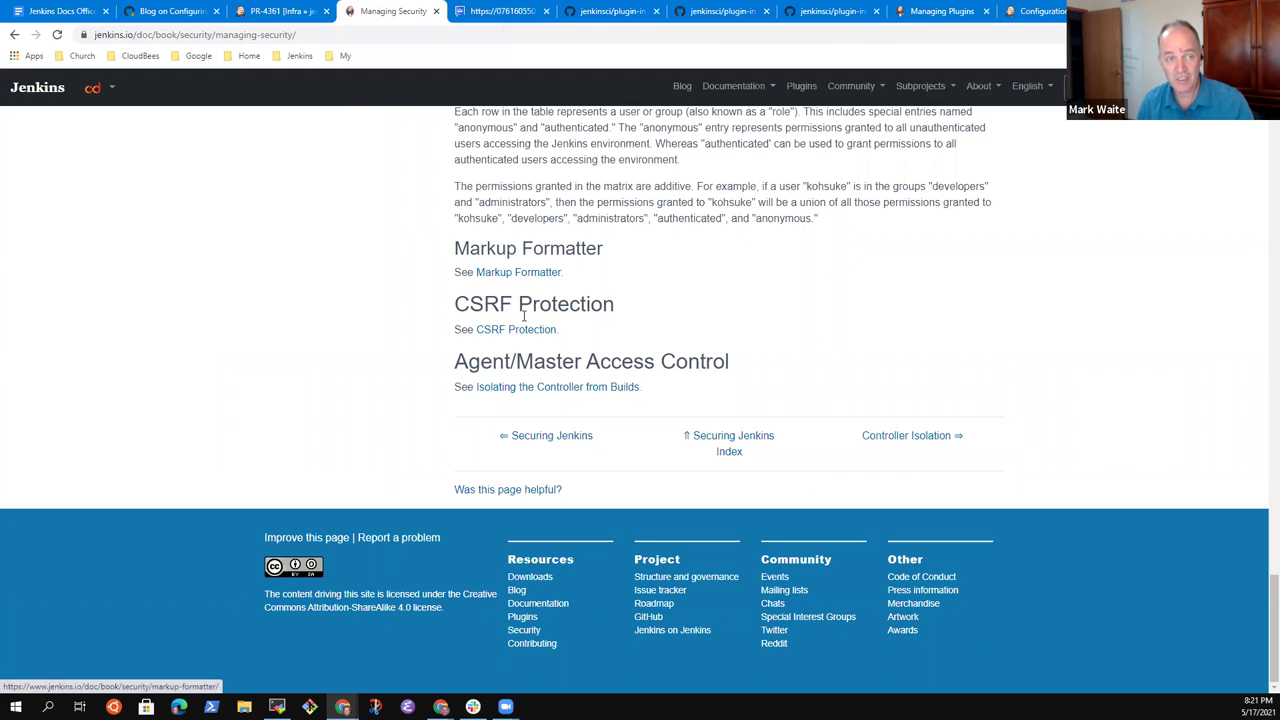
Step: Visit the Markup Formatter, CSRF Protection and Isolating the Controller pages, returning to Managing Security
left_click(513, 282)
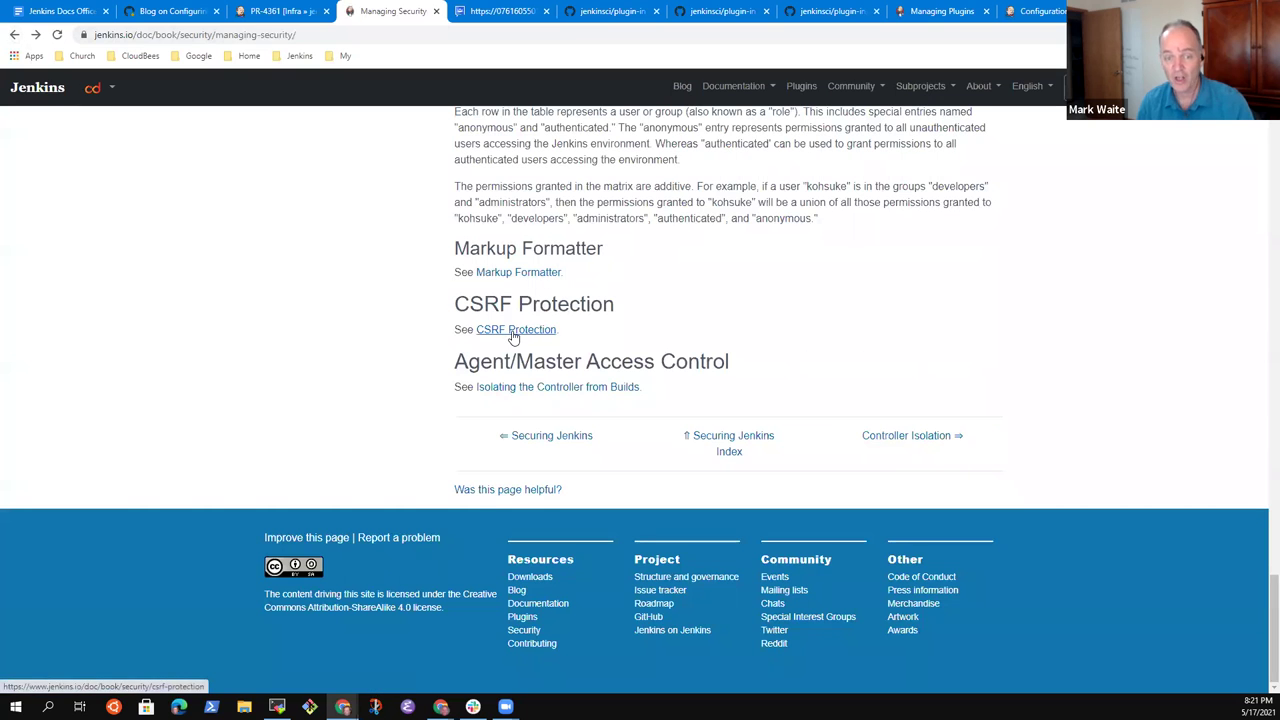
left_click(514, 331)
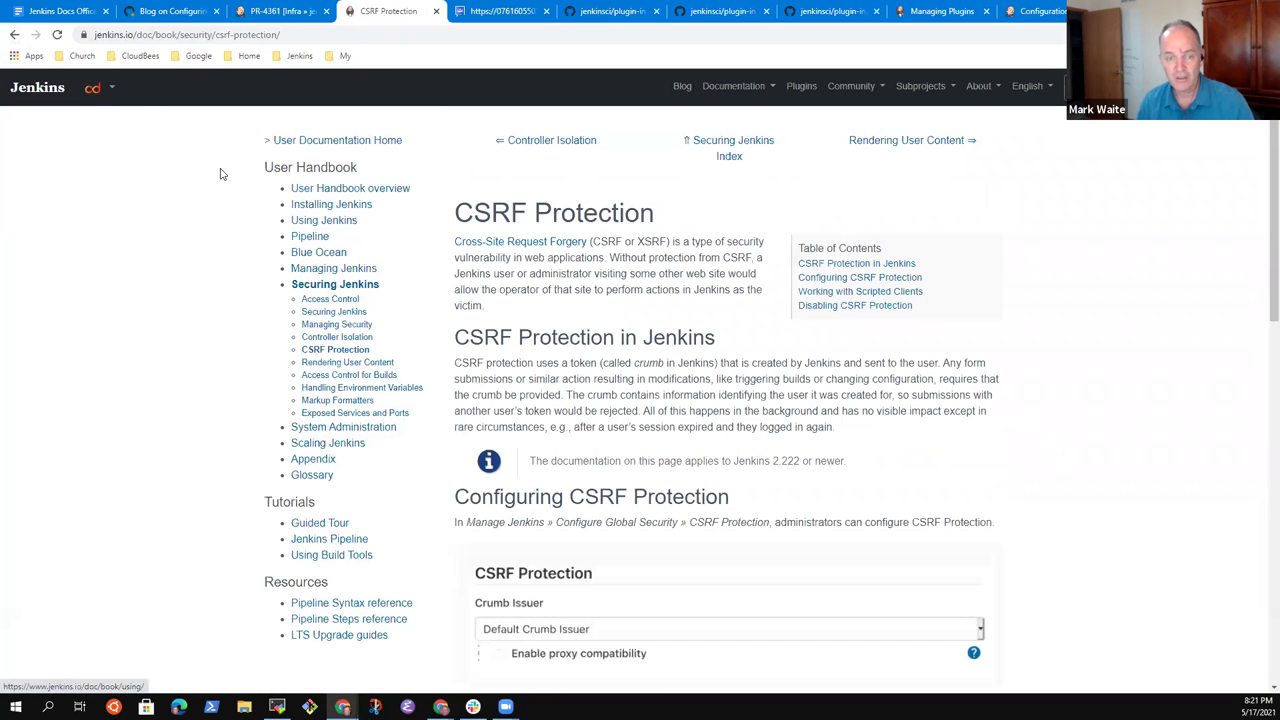
left_click(14, 36)
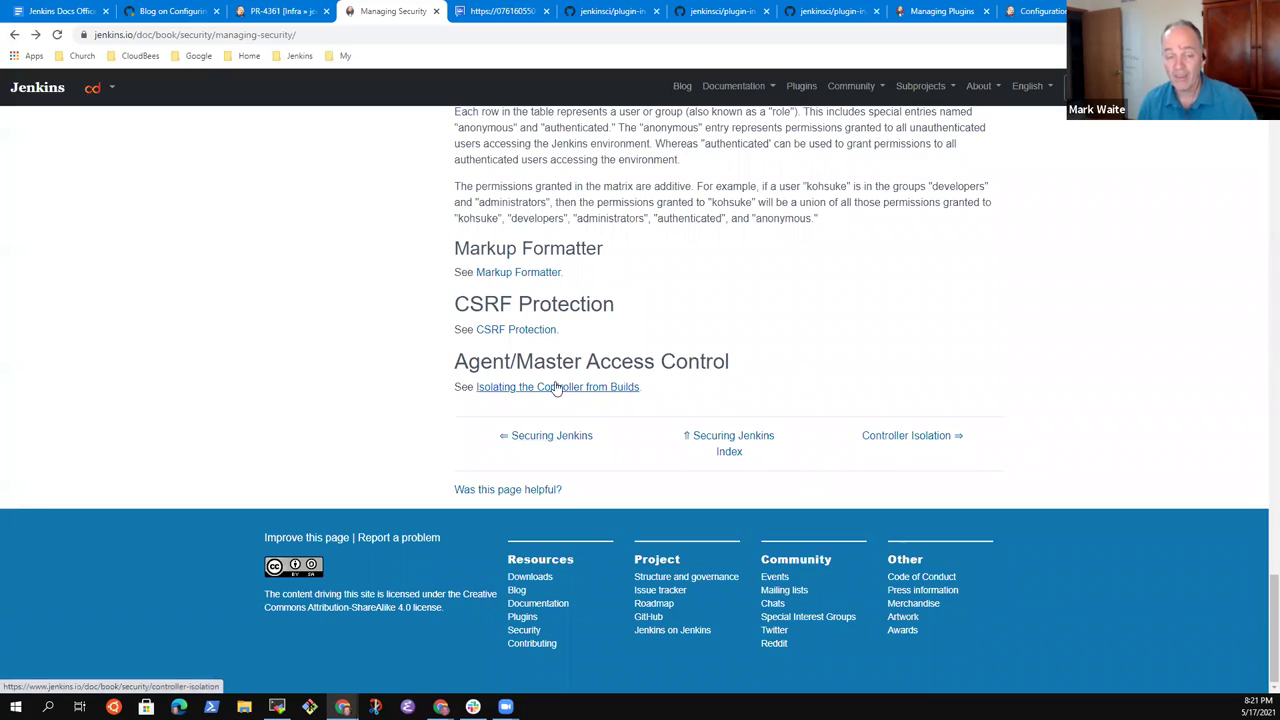
left_click(557, 390)
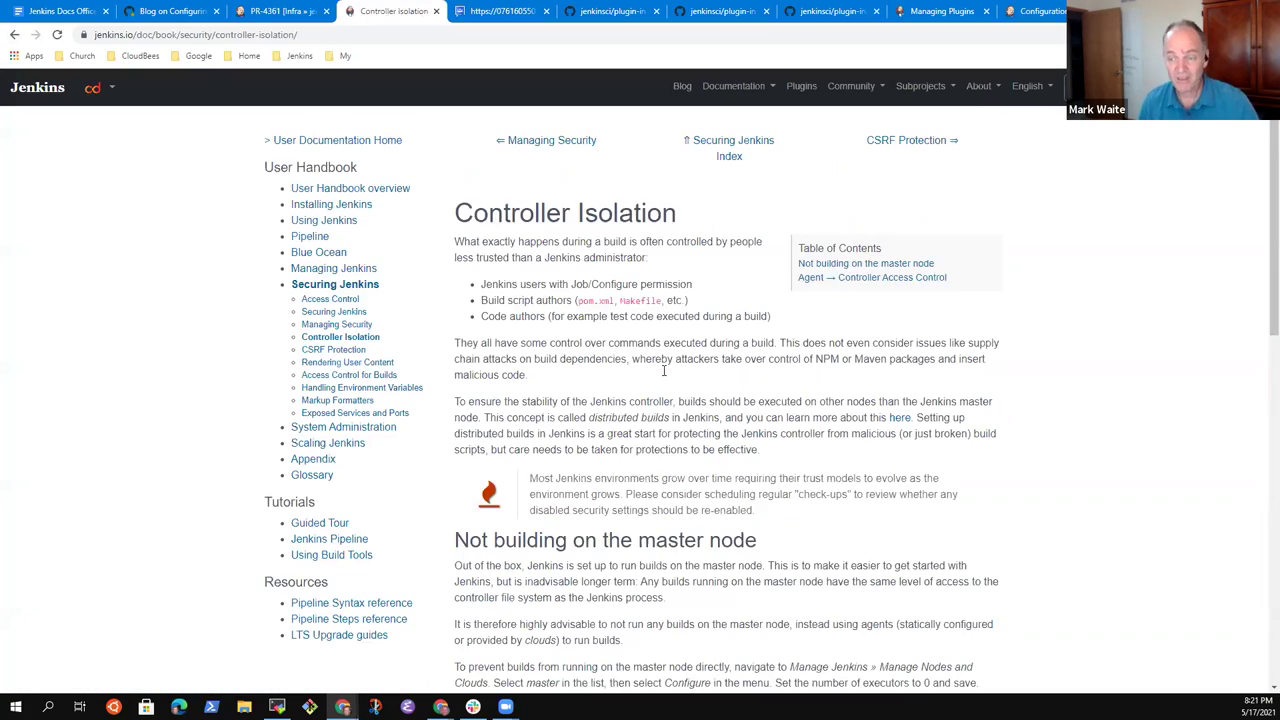
scroll(663, 370, "down", 10)
scroll(663, 370, "up", 10)
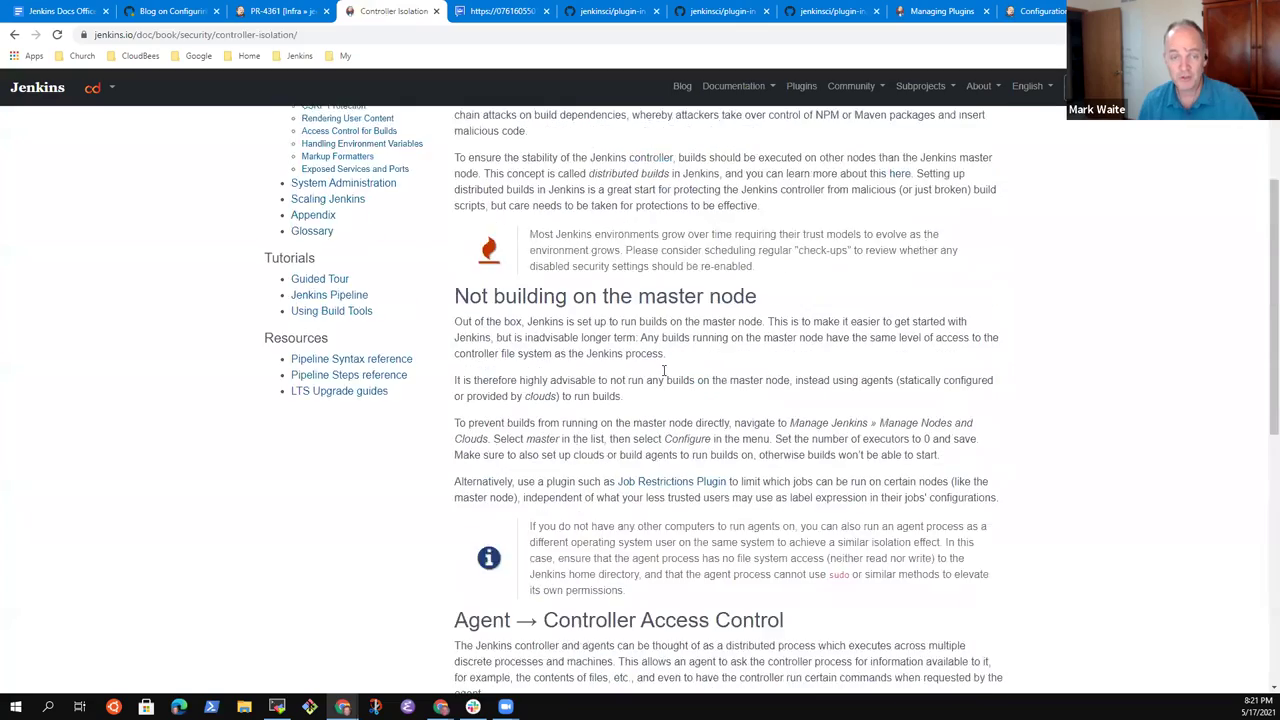
left_click(14, 35)
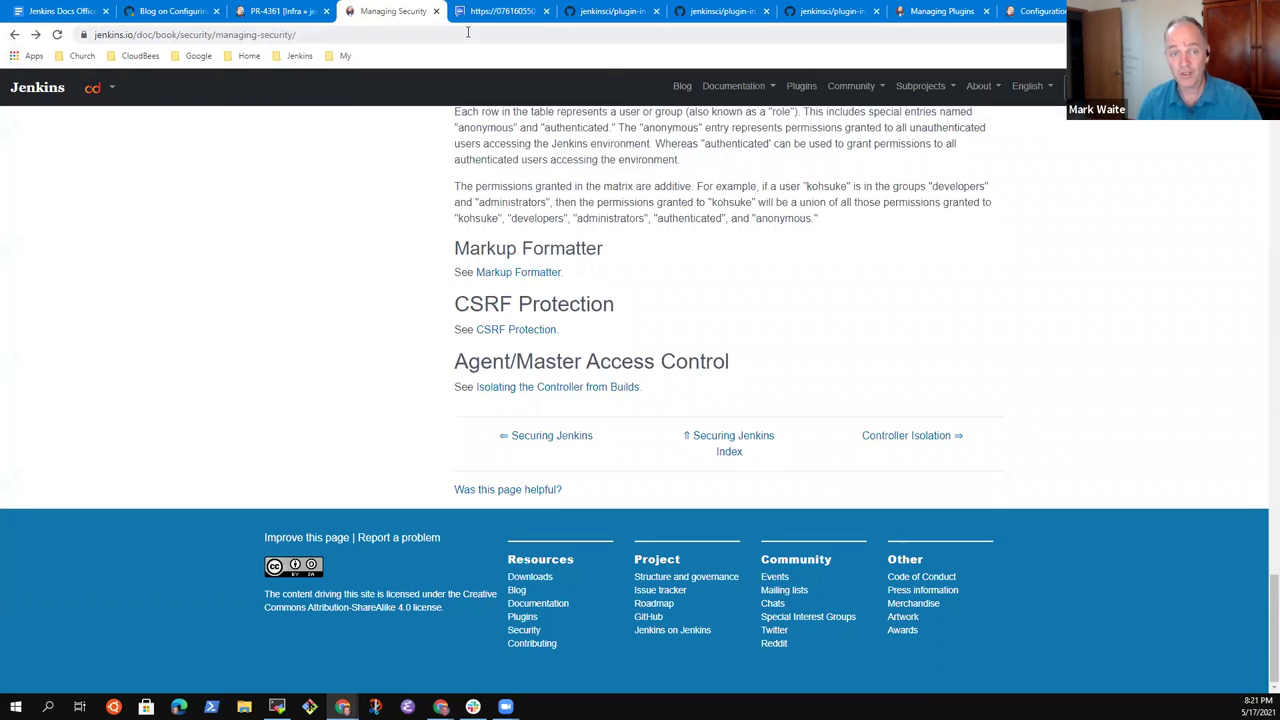
Step: Highlight Option 3's Managing Plugins, the Option 1 paragraph and the Using Plugin Install Manager Tool heading
left_click(490, 11)
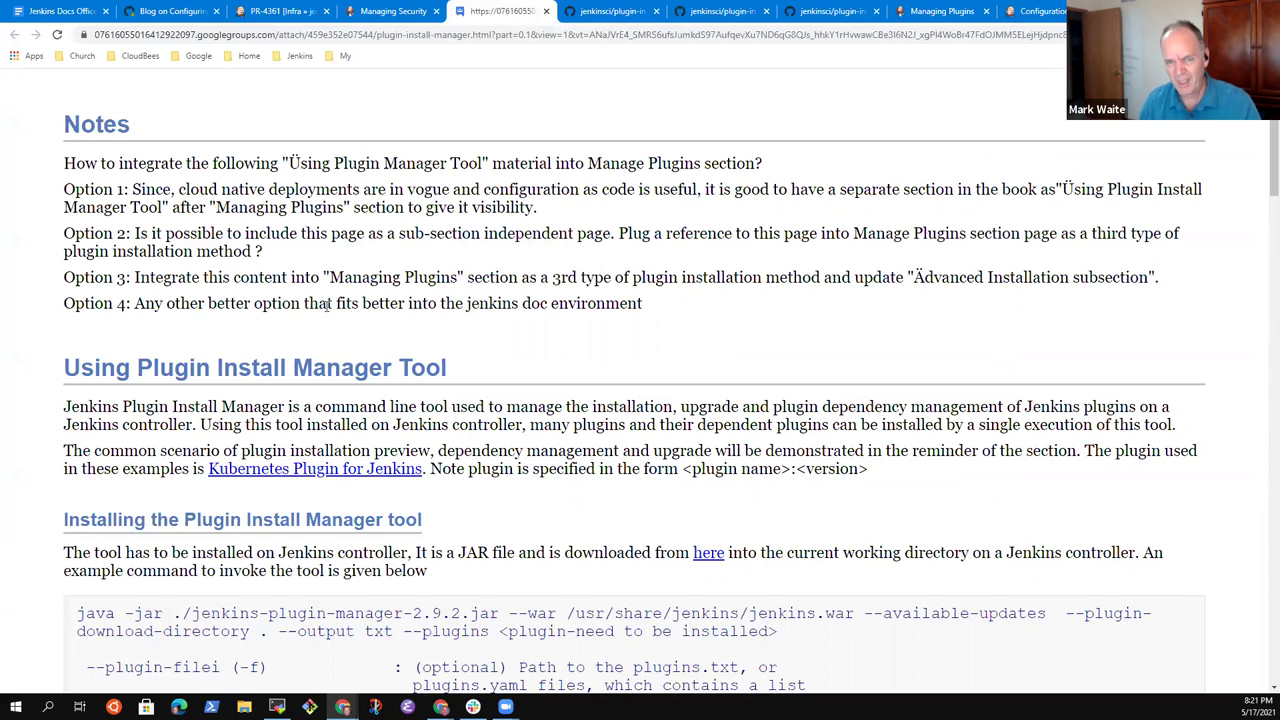
left_click_drag(373, 277, 436, 277)
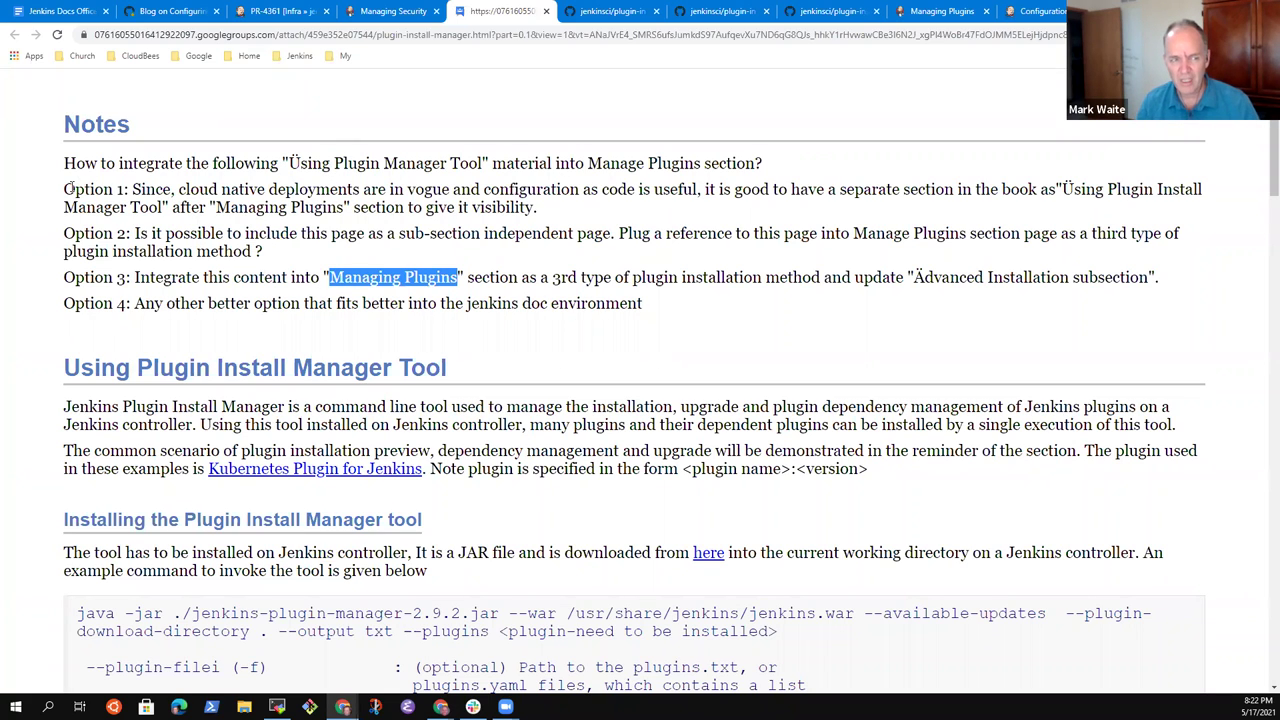
mouse_move(64, 189)
left_mouse_down()
mouse_move(425, 192)
mouse_move(533, 210)
left_mouse_up()
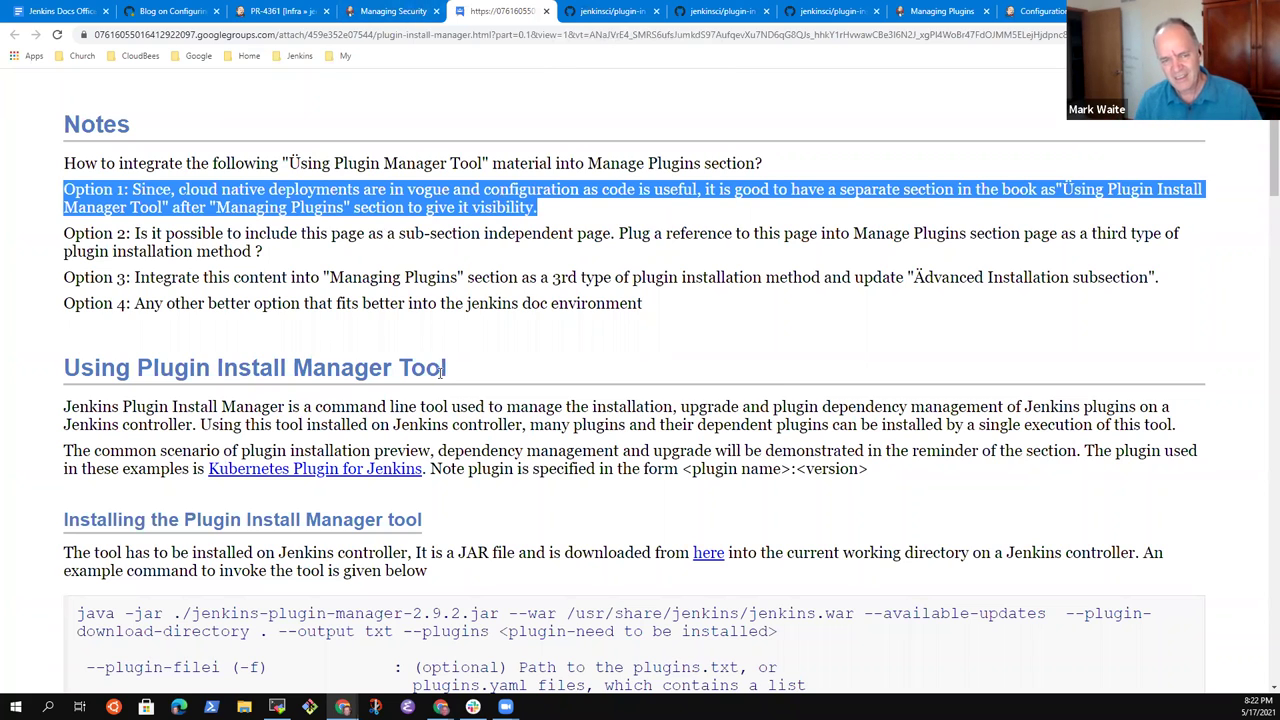
mouse_move(440, 372)
left_mouse_down()
mouse_move(74, 406)
mouse_move(72, 366)
left_mouse_up()
left_click(79, 366)
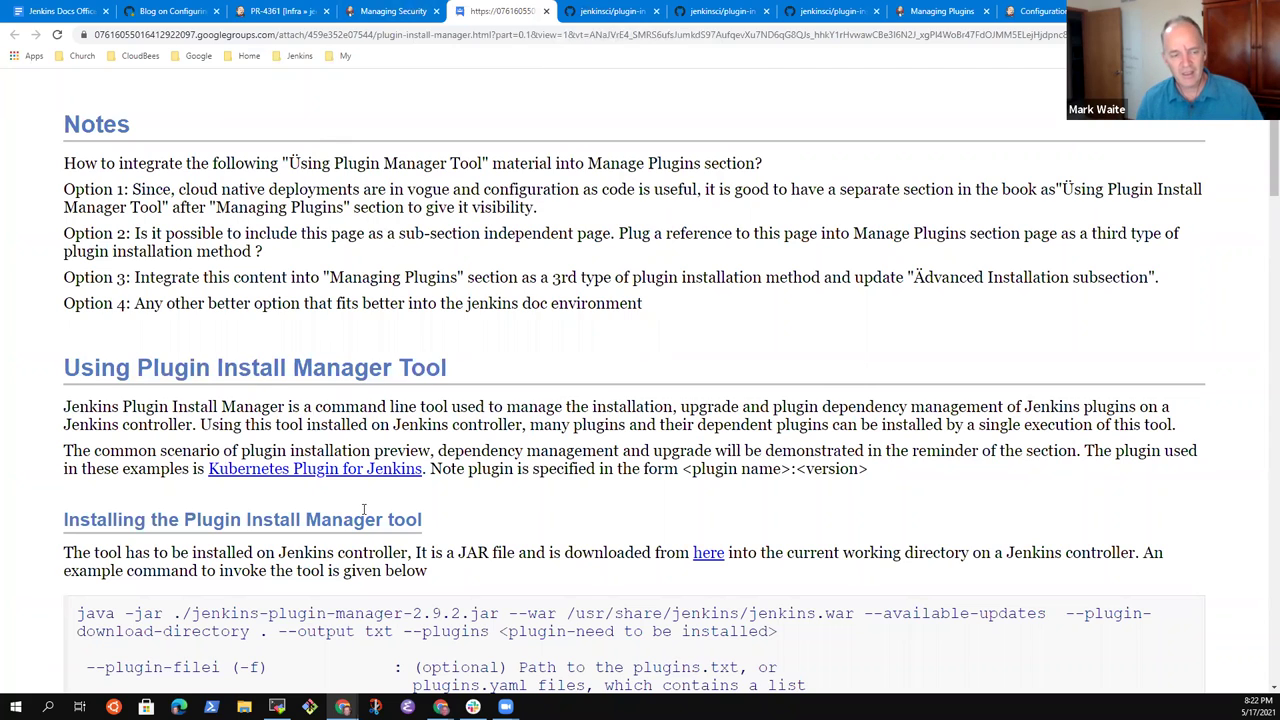
Step: Scroll through the proposal, select Option 1's opening words, then go back to the Jenkins Docs Office Hours notes
scroll(334, 488, "down", 5)
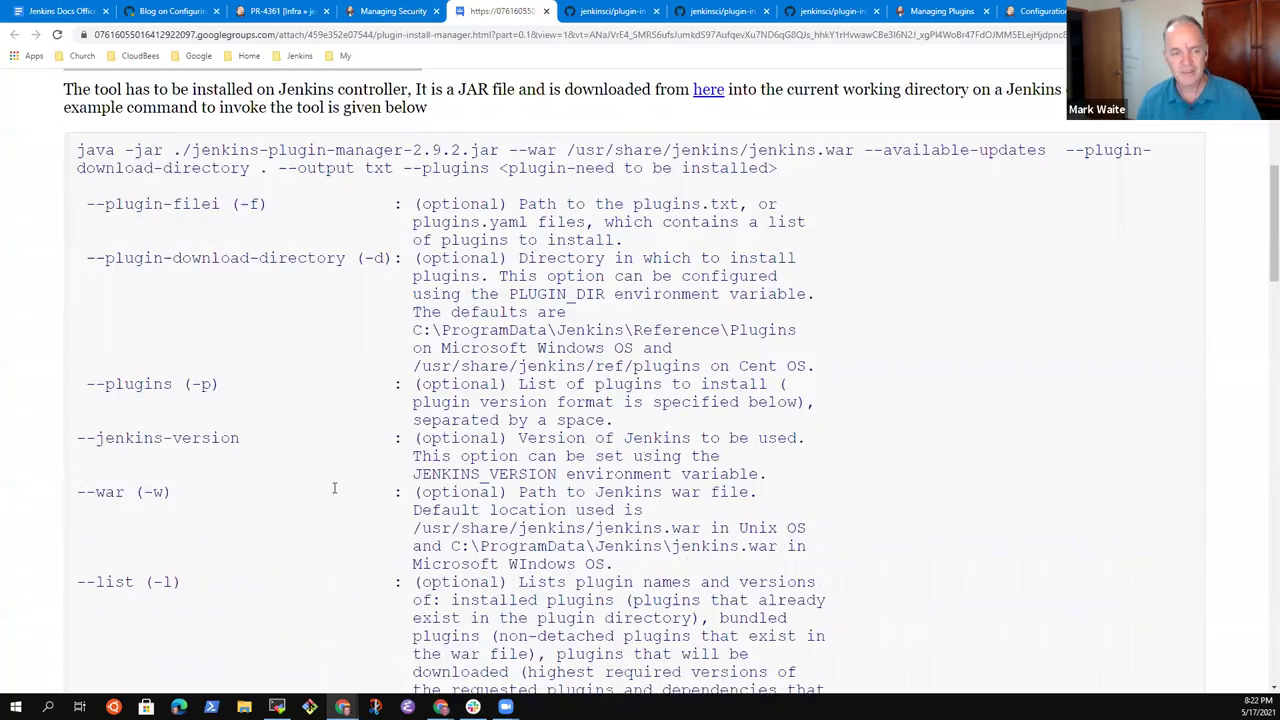
scroll(334, 488, "down", 9)
scroll(350, 493, "down", 4)
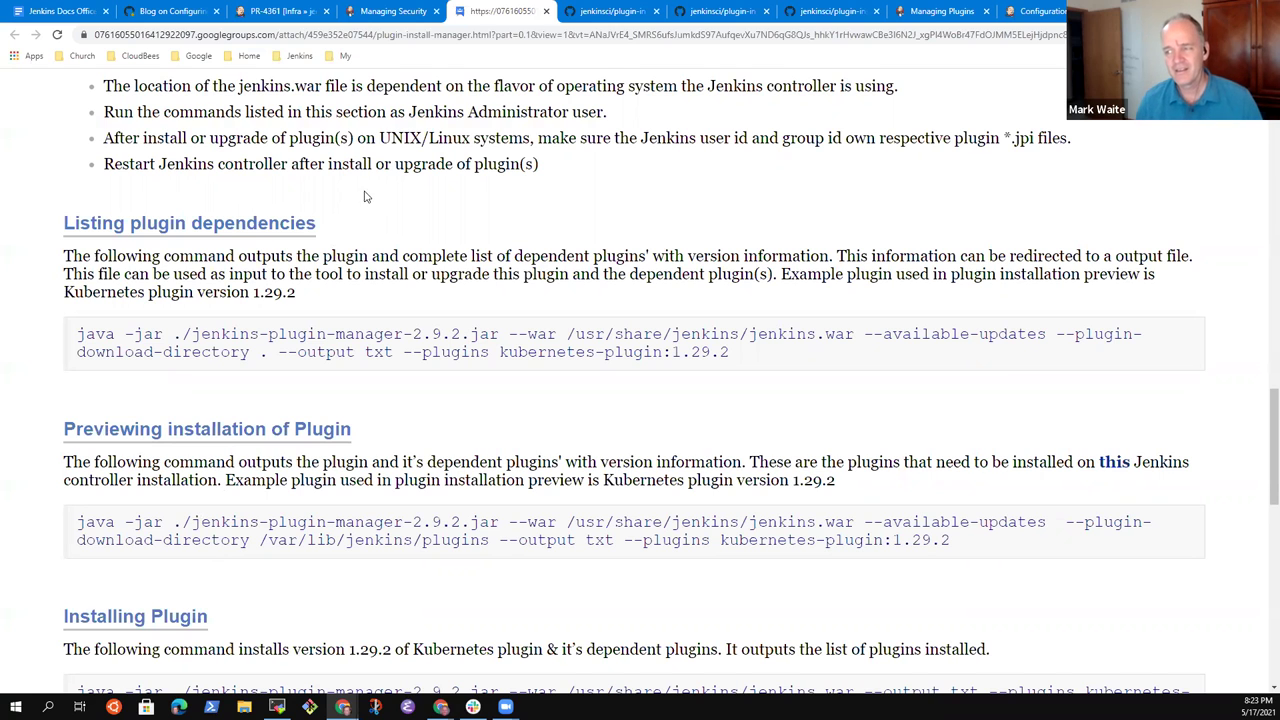
scroll(300, 400, "down", 3)
scroll(304, 399, "down", 2)
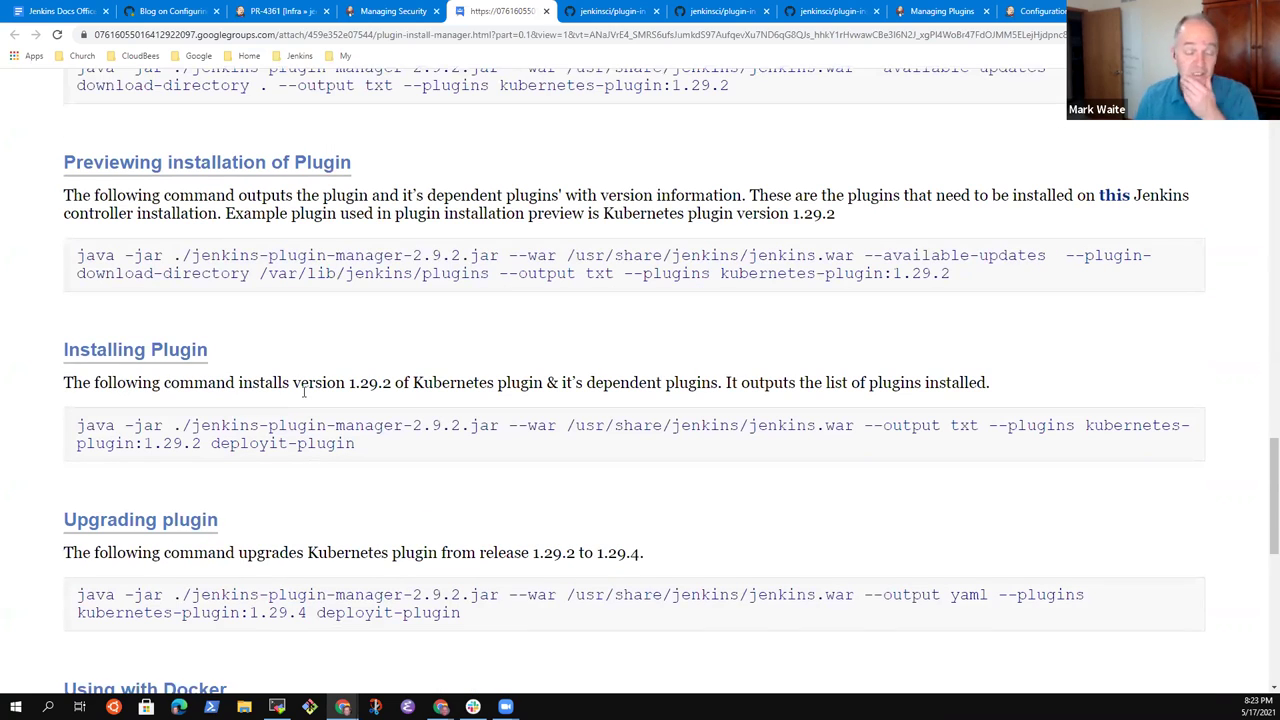
scroll(406, 250, "up", 15)
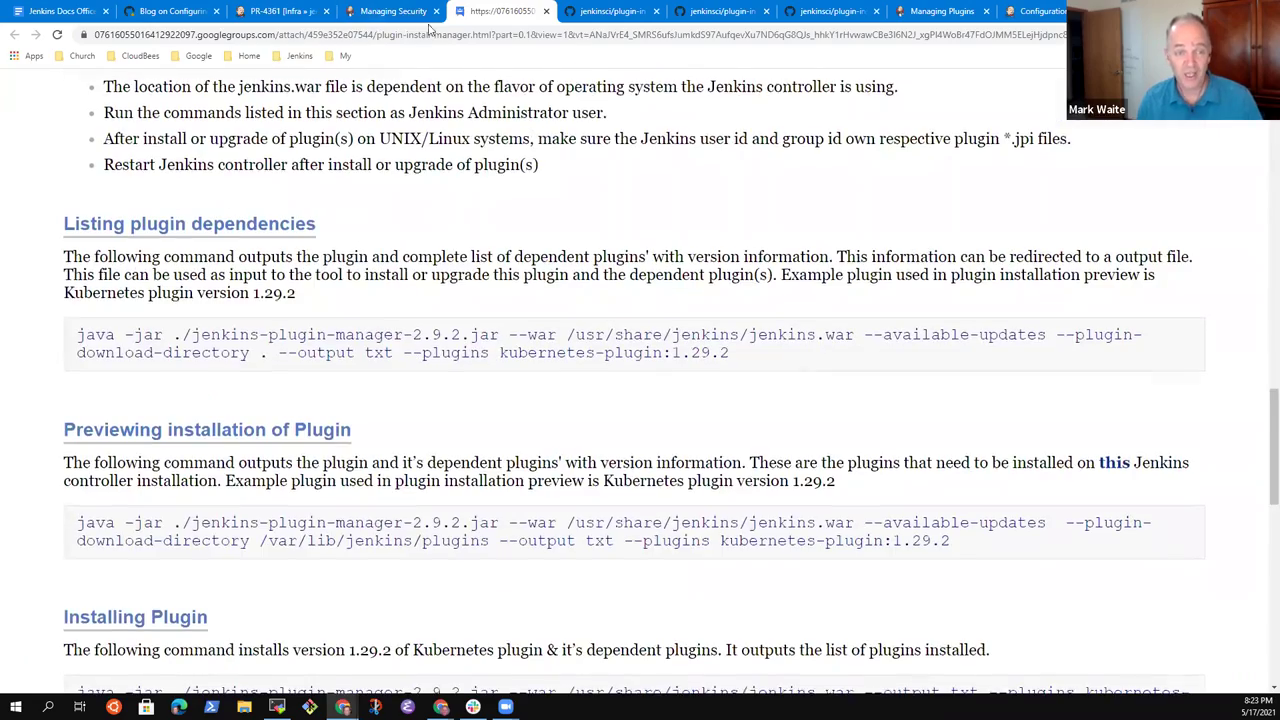
scroll(406, 250, "up", 15)
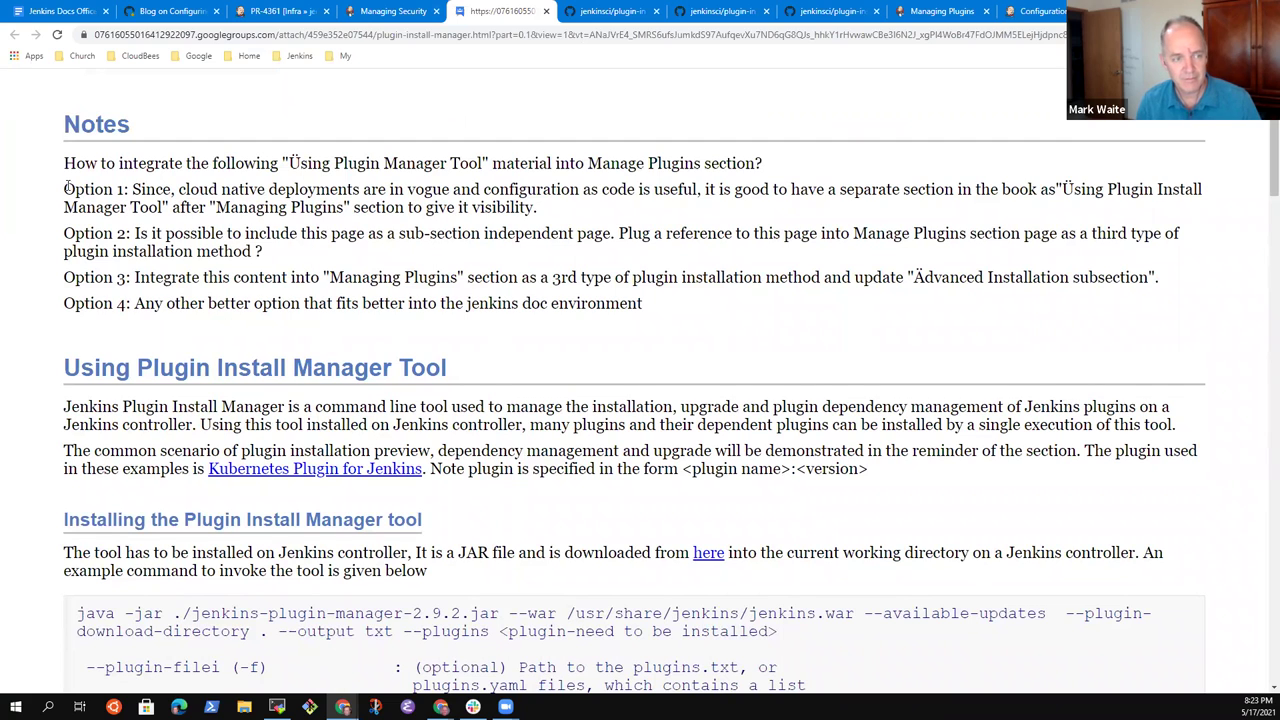
left_click_drag(64, 190, 470, 190)
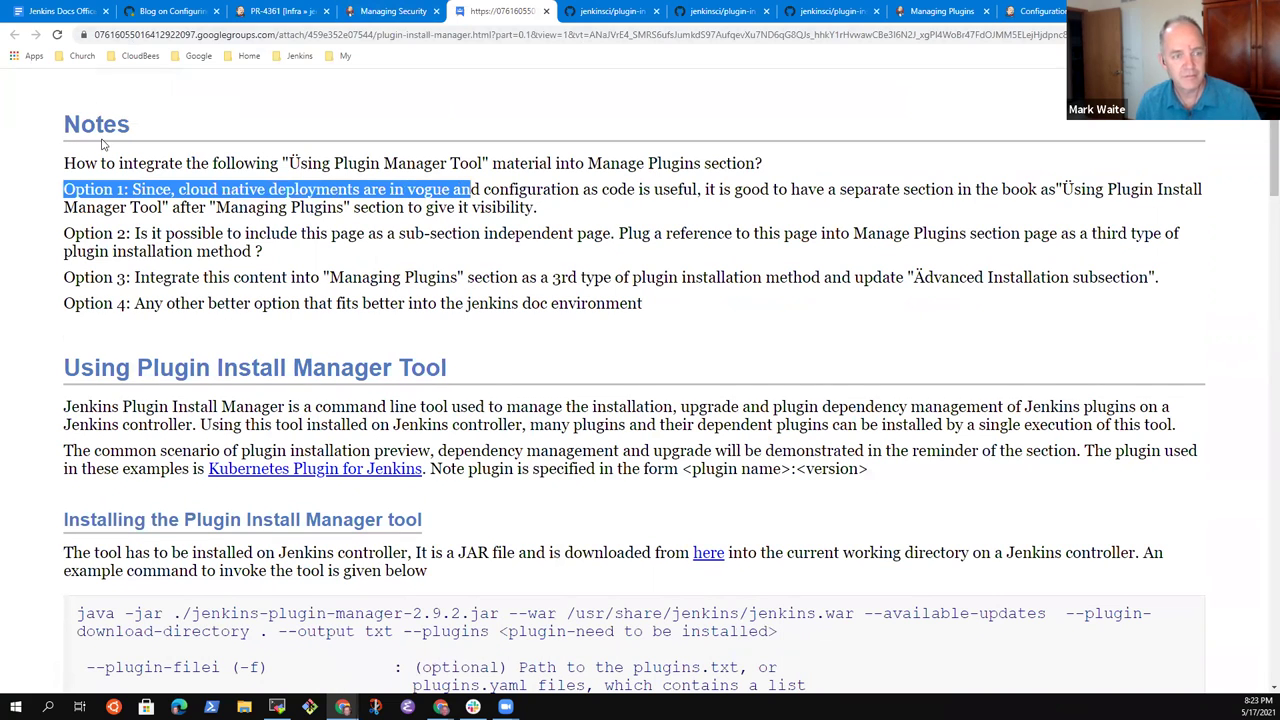
left_click(57, 12)
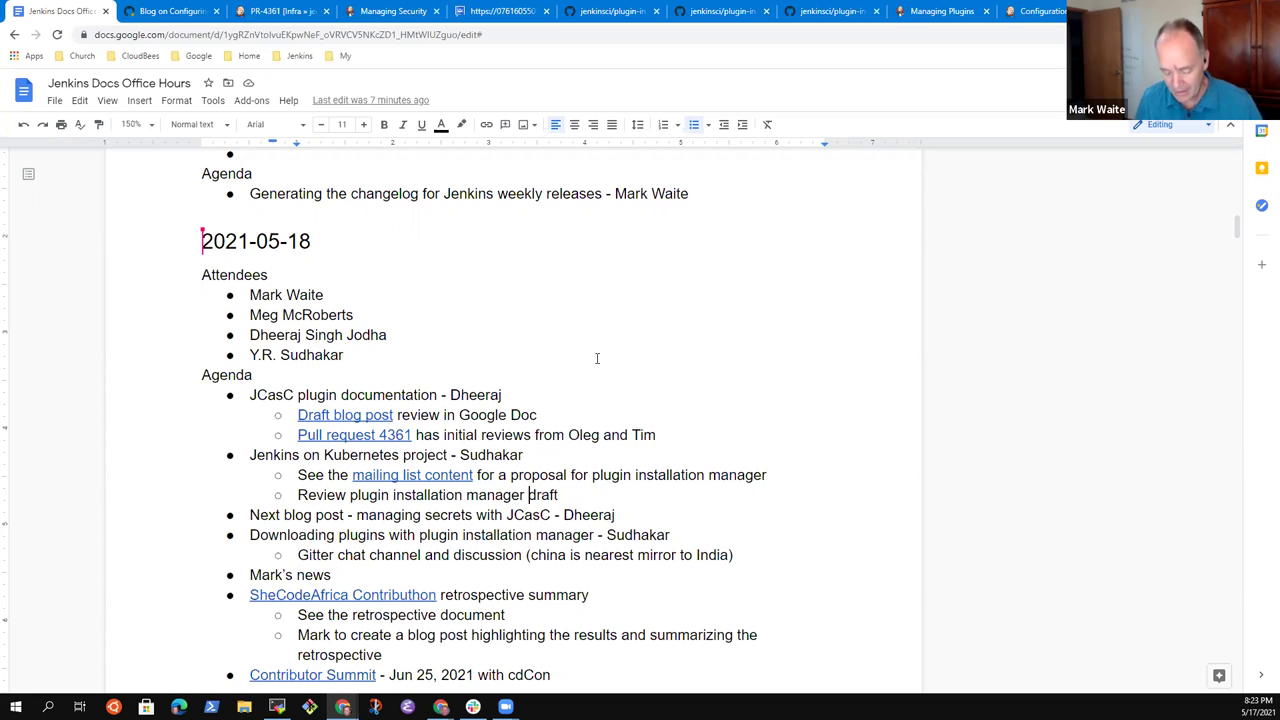
Step: Insert 'tool' before 'draft' in the Review plugin installation manager bullet
type("tool")
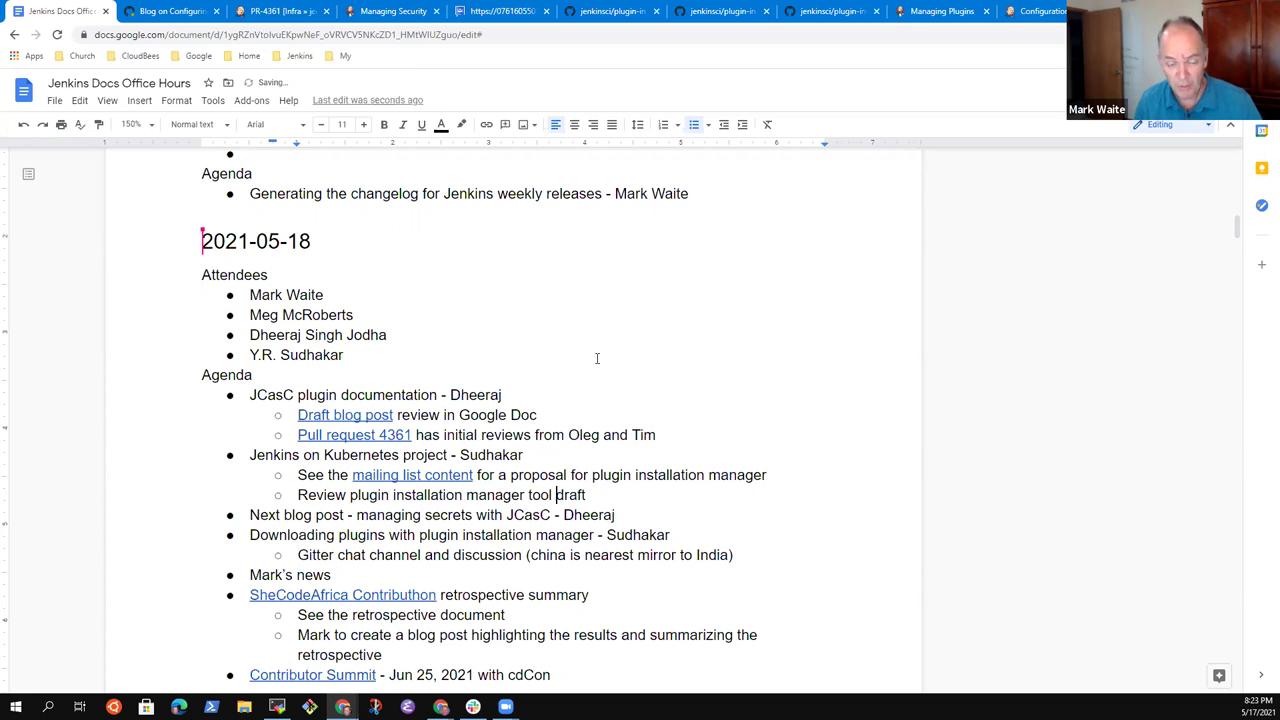
key("ctrl+shift+Left")
key("ctrl+shift+Left")
key("ctrl+shift+Left")
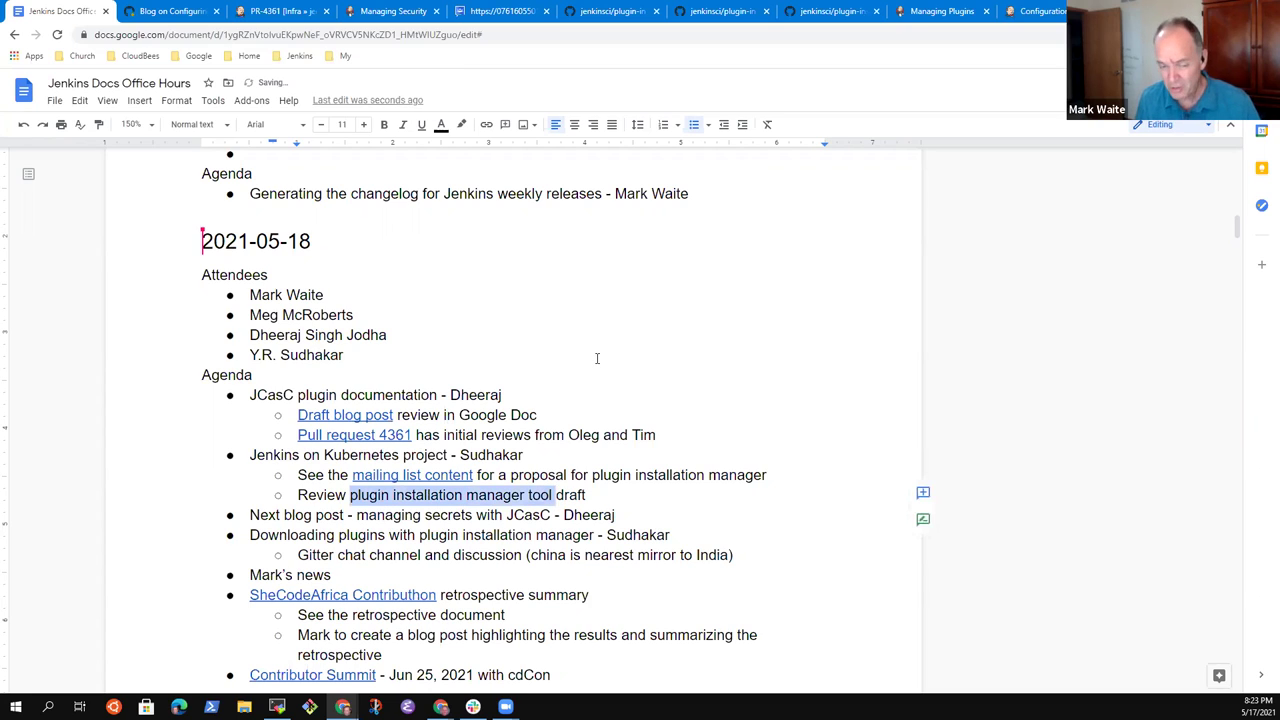
key("End")
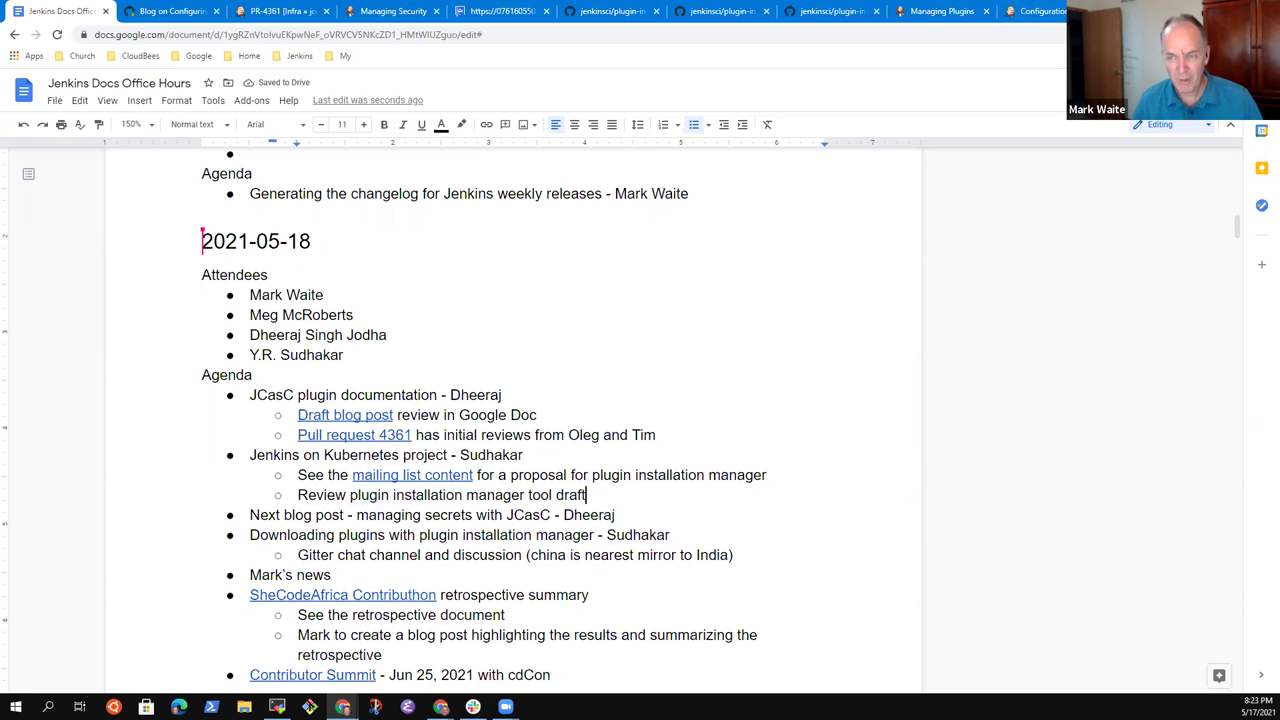
Step: Search 'Jenkins plugin installation manager tool' in a new tab
left_click(1078, 11)
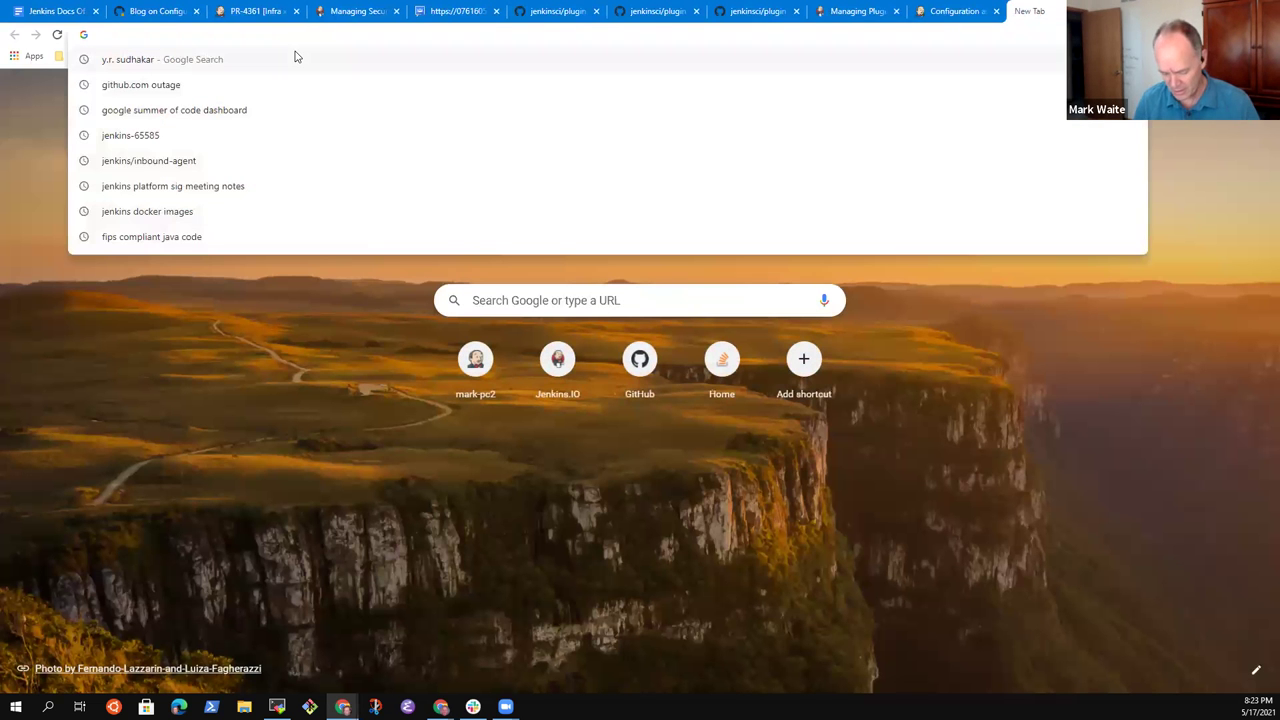
type("Jenkins plu")
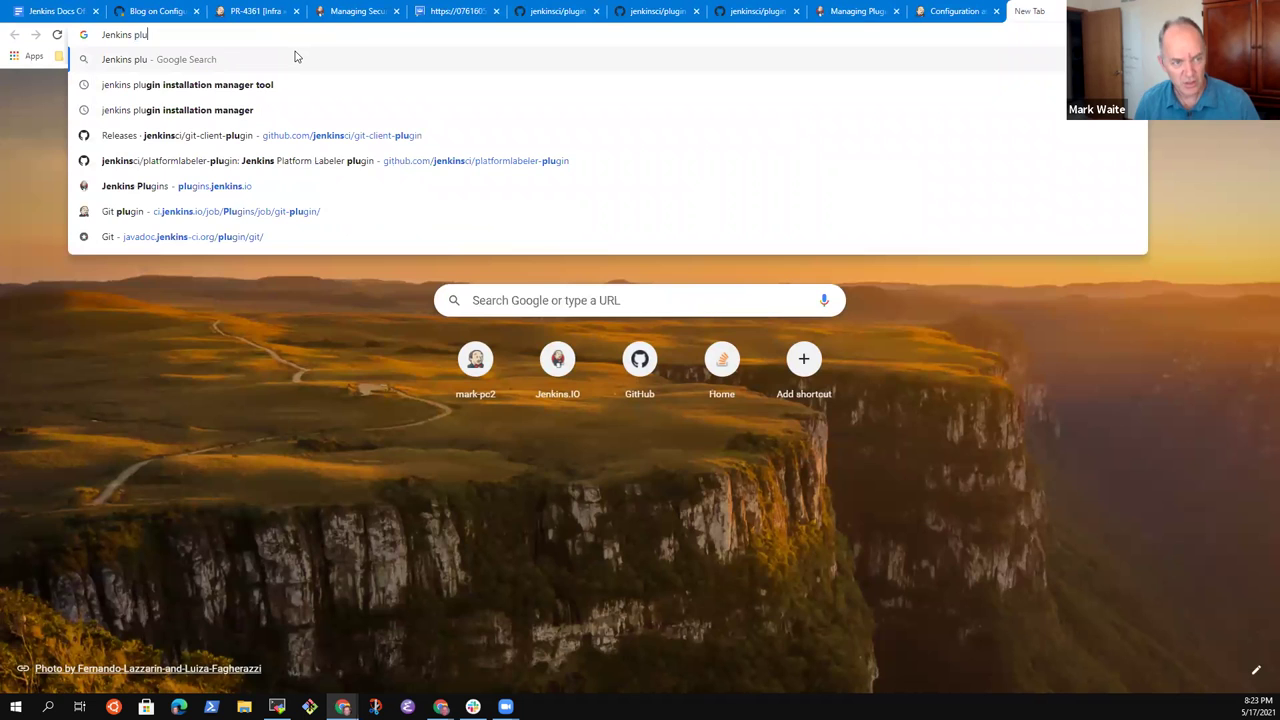
type("gins")
key("BackSpace")
key("BackSpace")
type("installation manager tool")
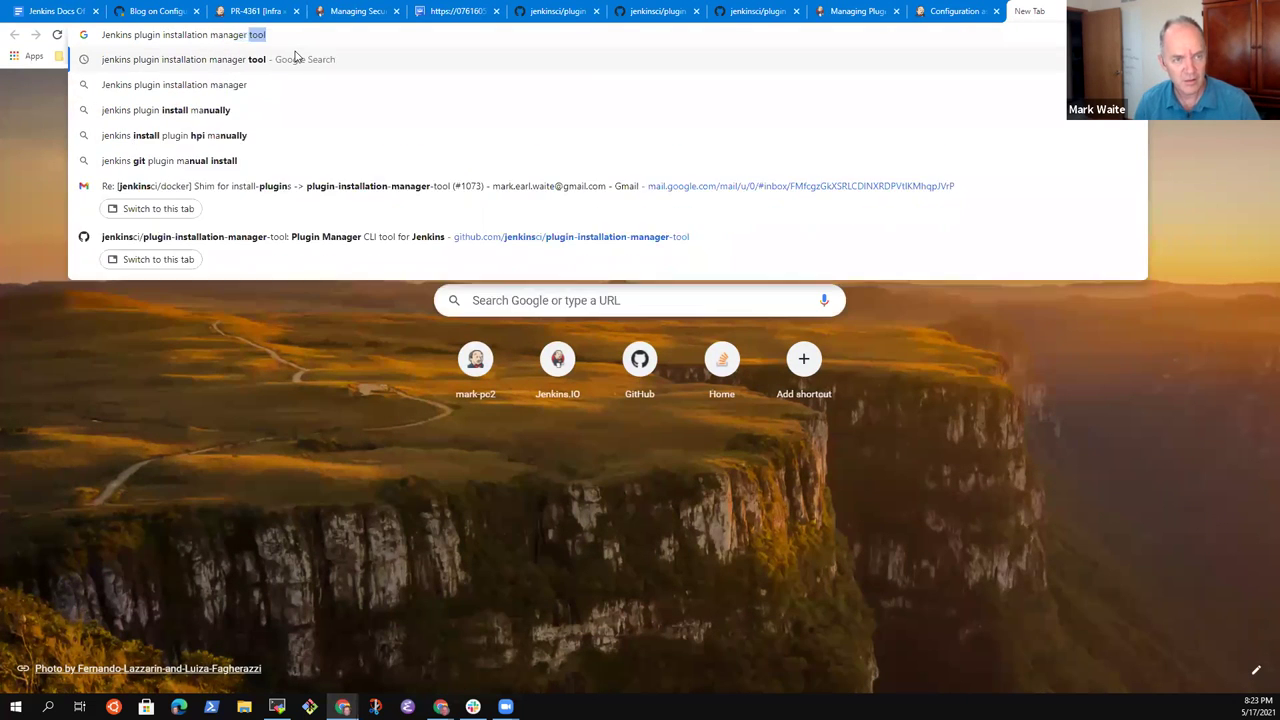
key("Return")
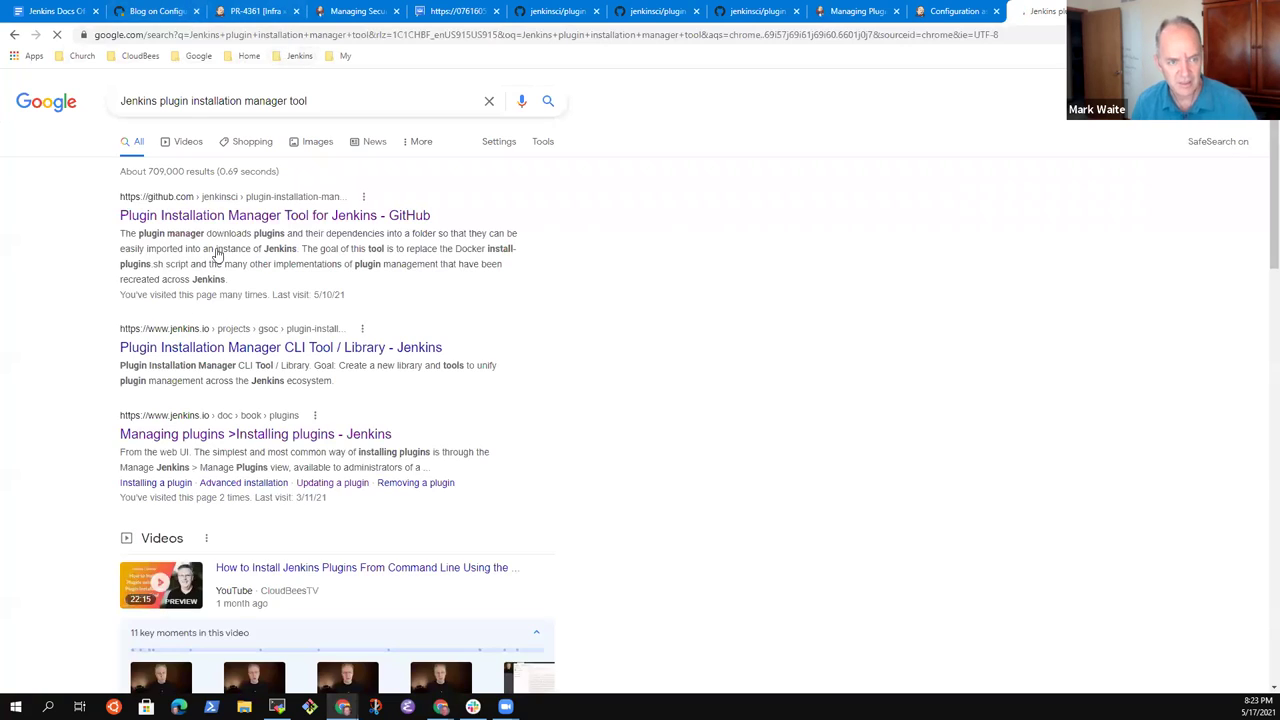
Step: Open the GitHub result's README.md, select the tool name in its title, and return to the notes
left_click(270, 222)
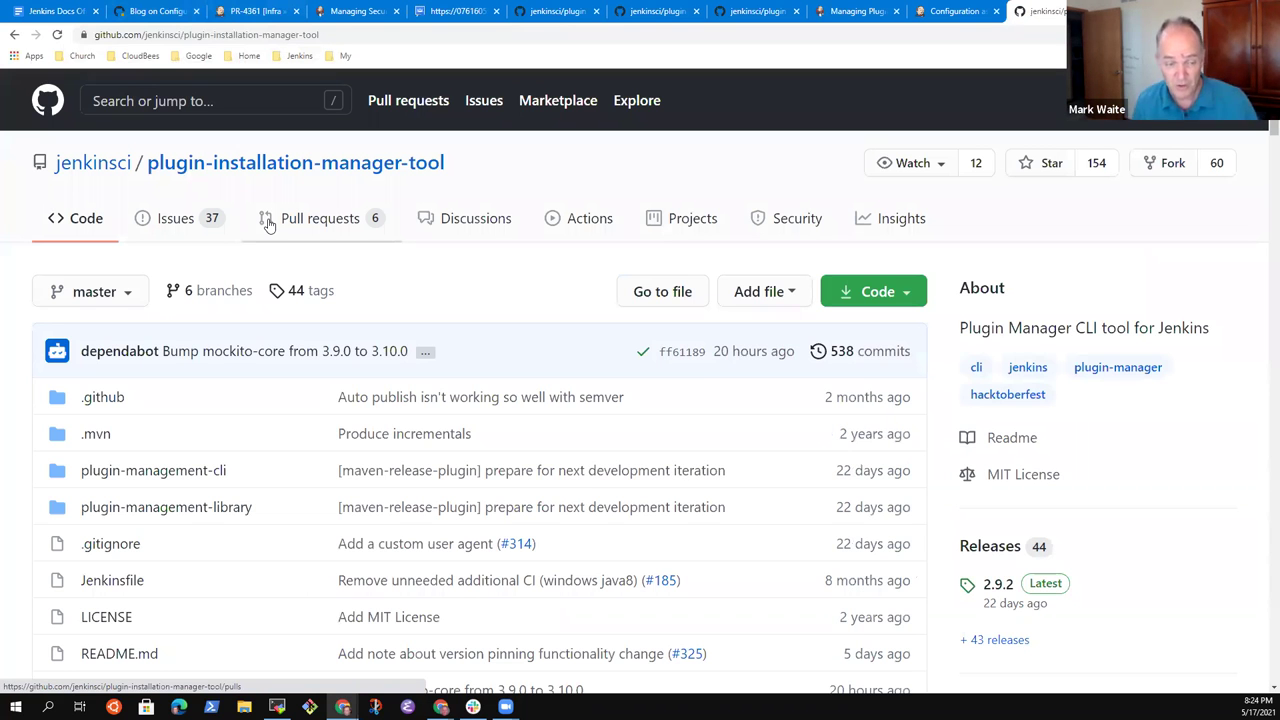
scroll(200, 260, "down", 5)
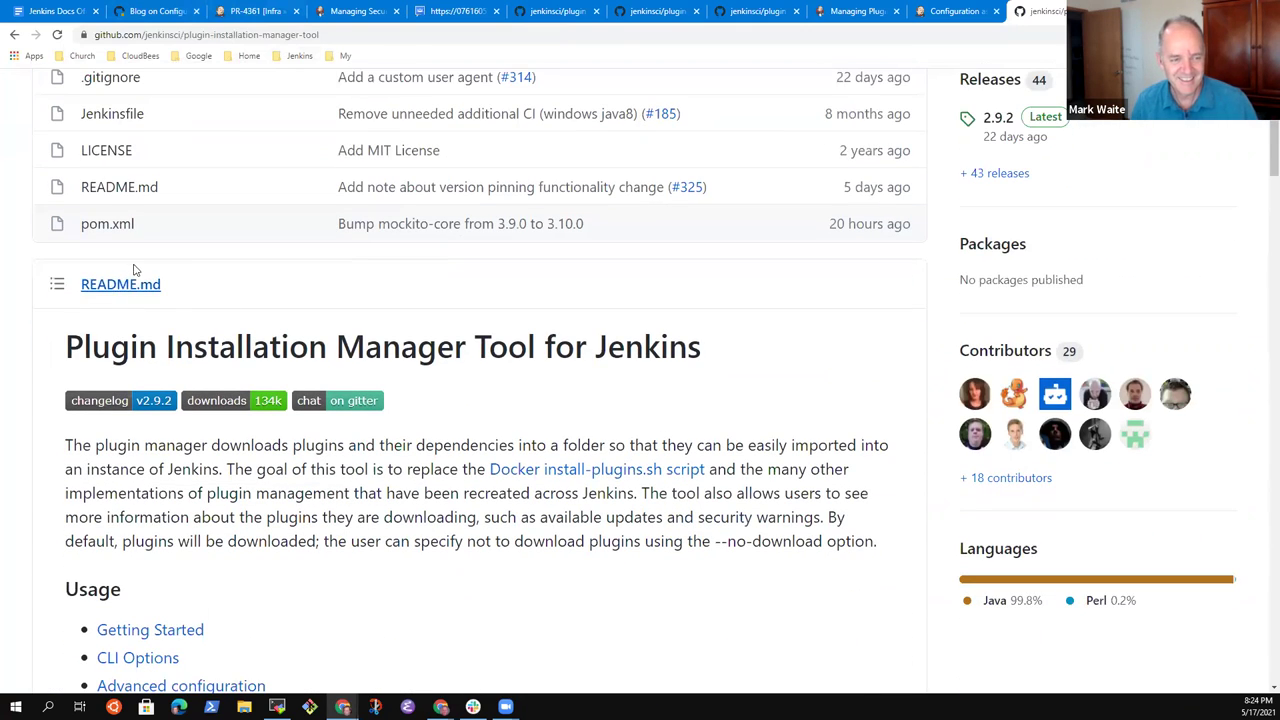
left_click(150, 189)
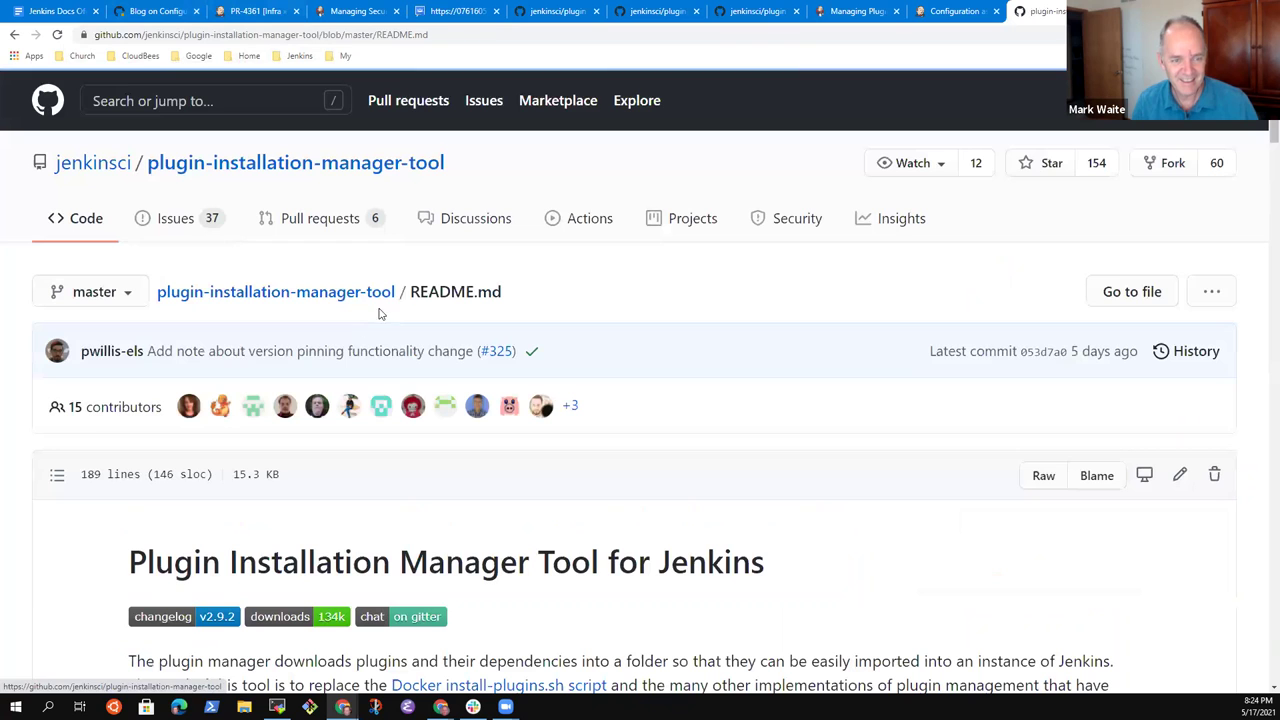
mouse_move(766, 566)
left_mouse_down()
mouse_move(524, 565)
mouse_move(121, 528)
mouse_move(132, 562)
mouse_move(520, 583)
mouse_move(562, 573)
left_mouse_up()
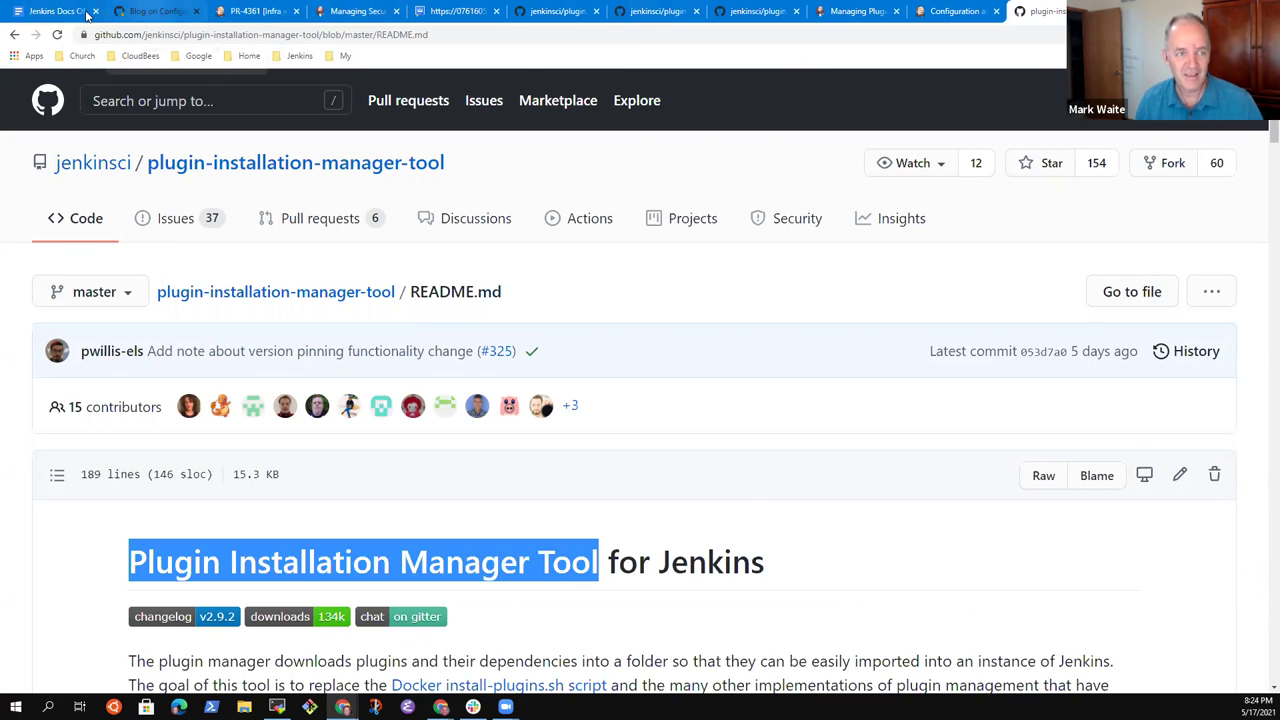
left_click(60, 11)
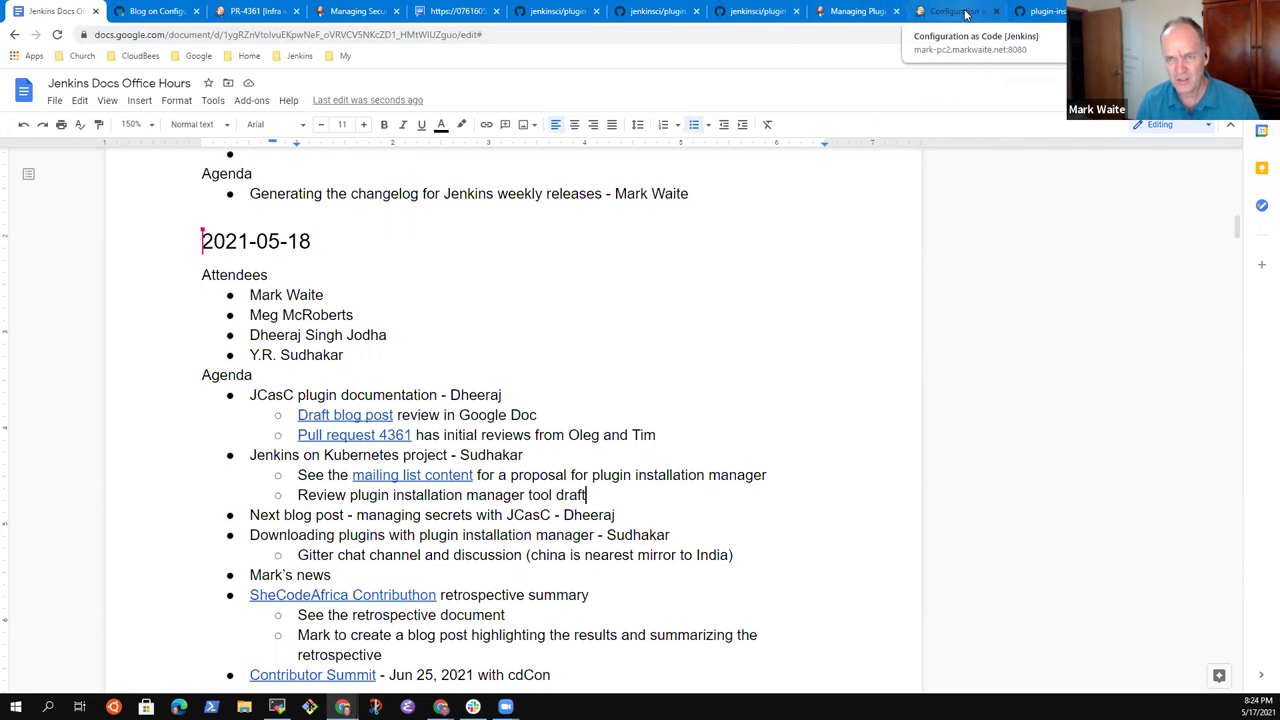
Step: Return to the Managing Security page and select its title
left_click(358, 11)
scroll(573, 442, "up", 20)
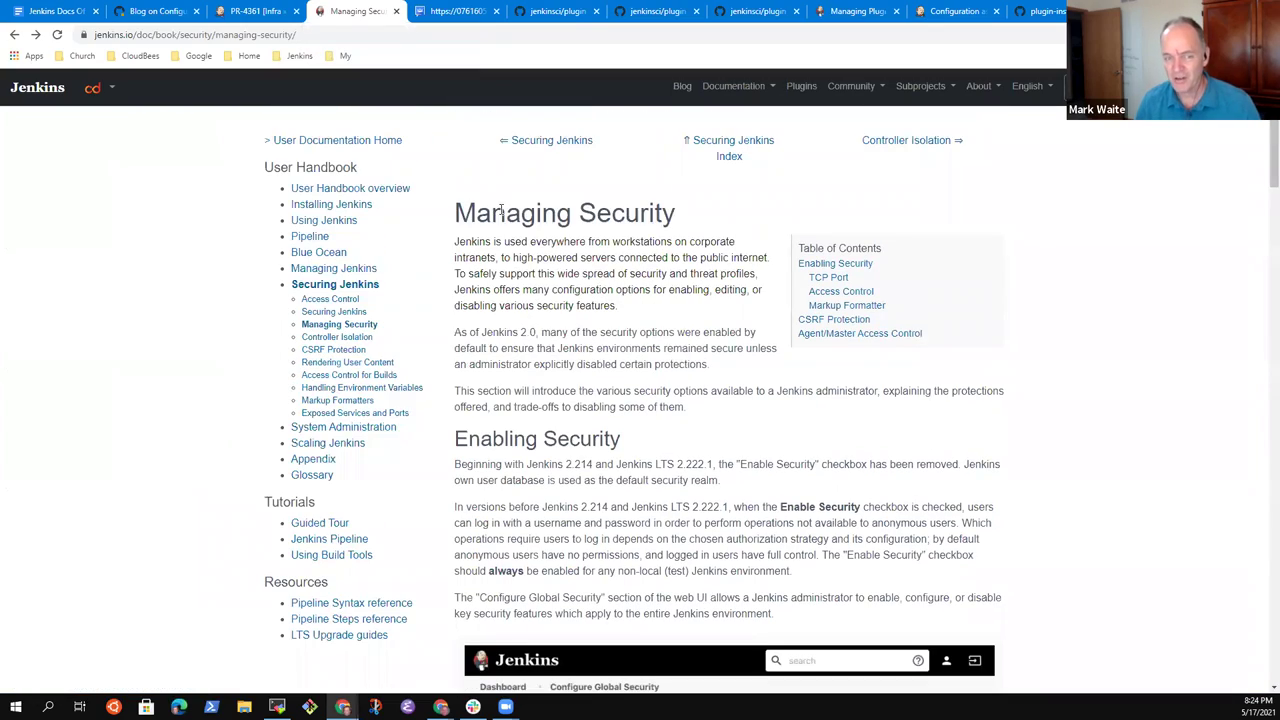
left_click_drag(505, 213, 657, 214)
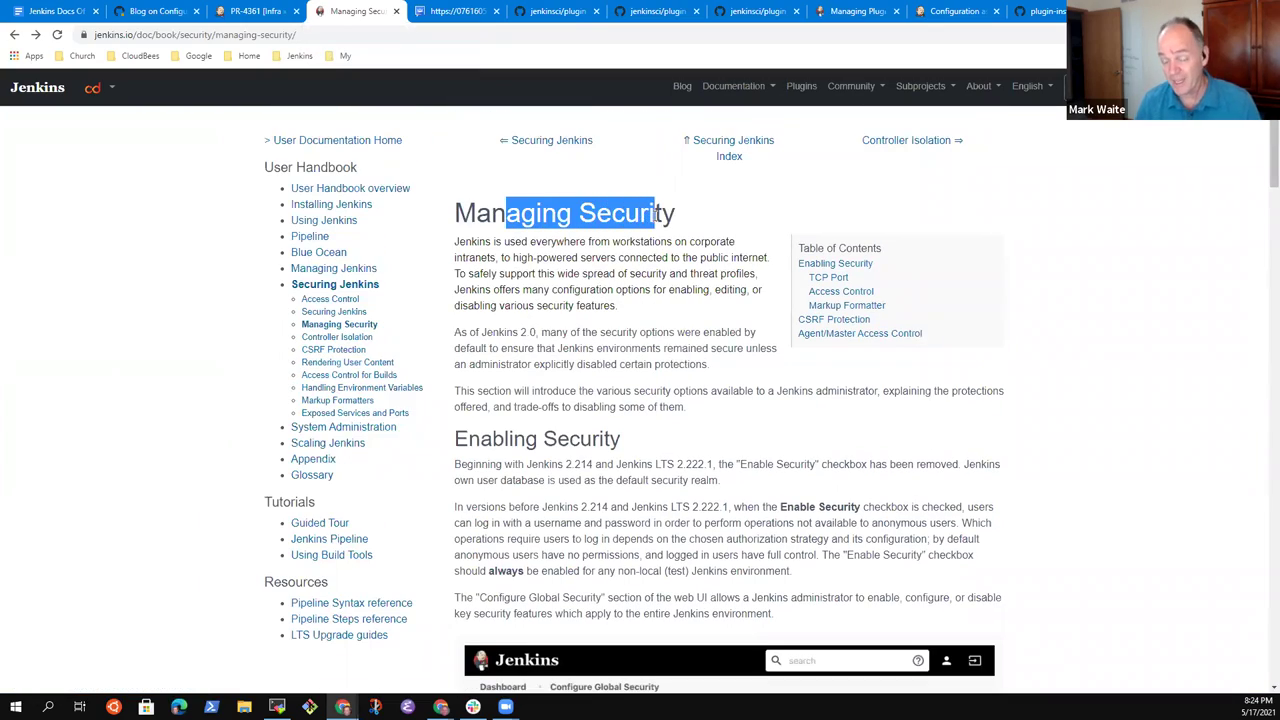
triple_click(520, 218)
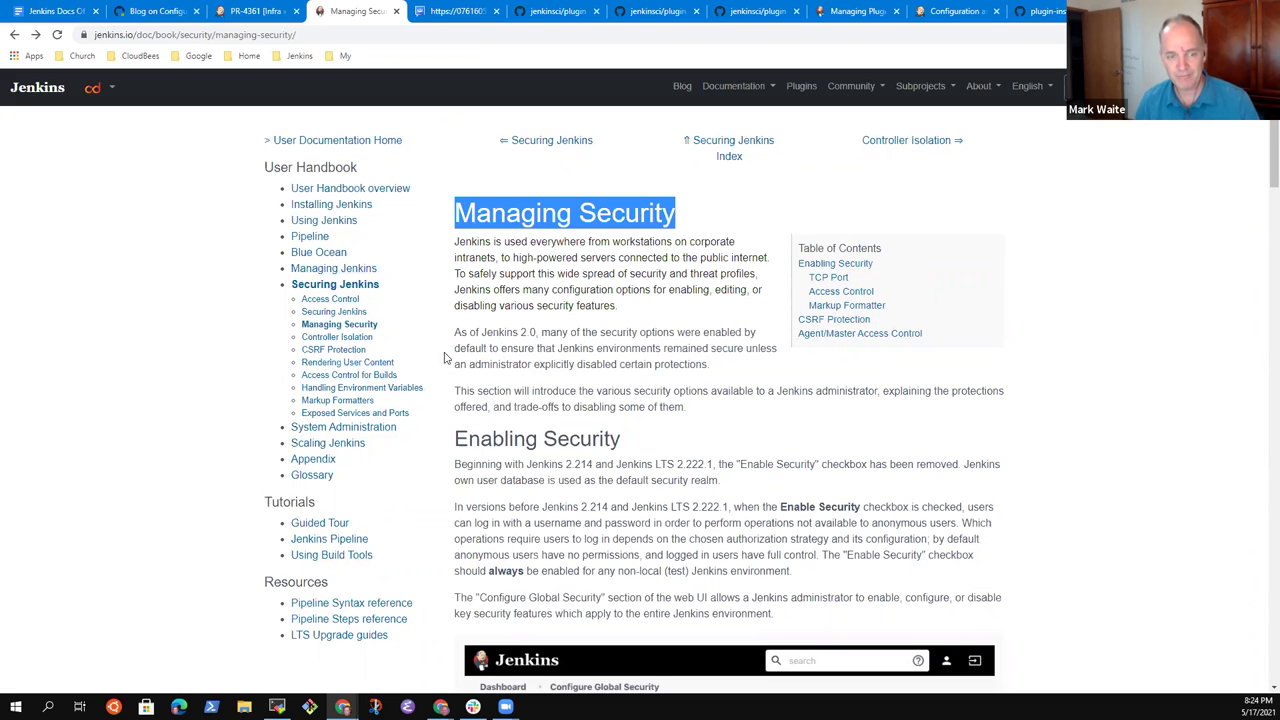
Step: Browse Managing Jenkins, Managing Plugins and Jenkins CLI, then select the Managing Plugins heading
left_click(312, 270)
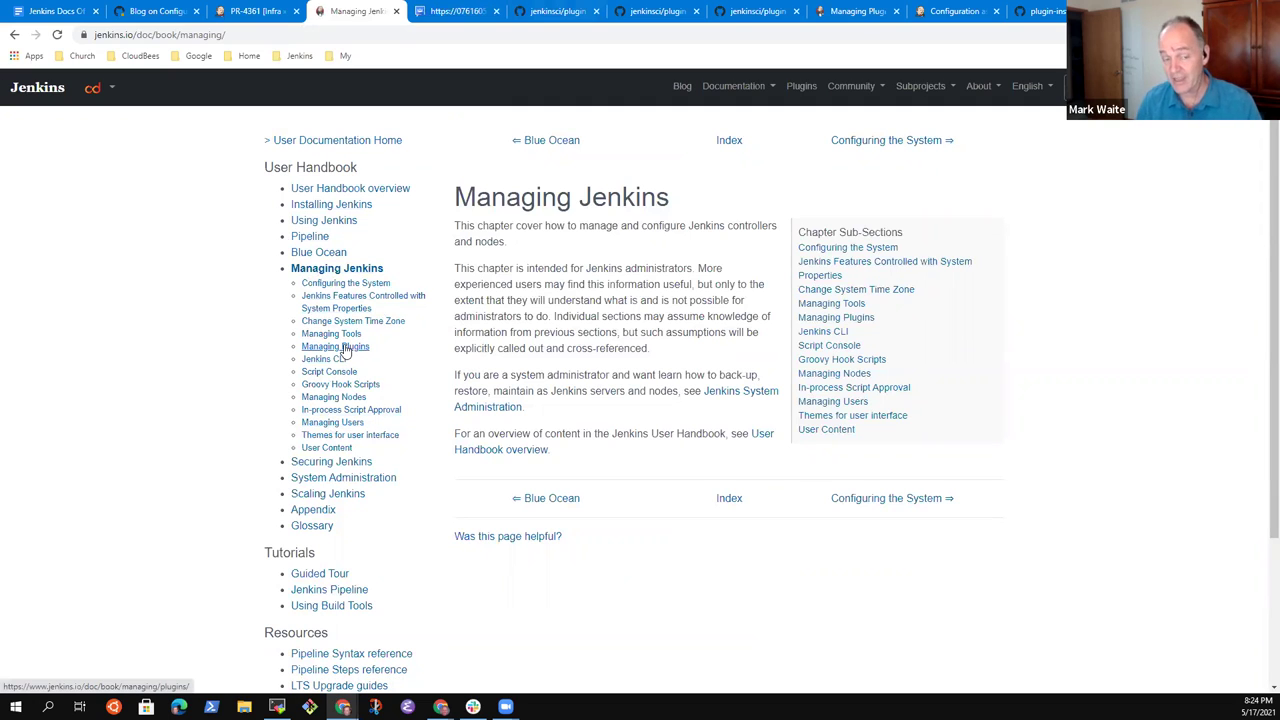
left_click(345, 347)
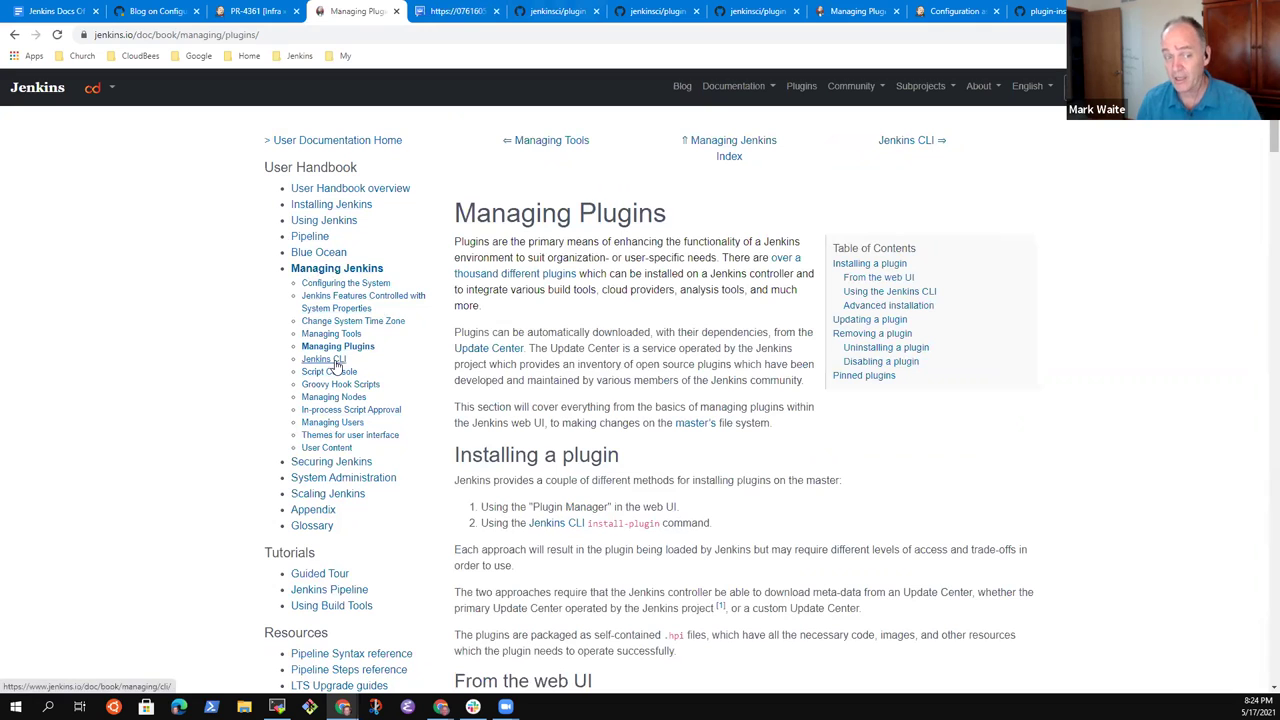
left_click(333, 361)
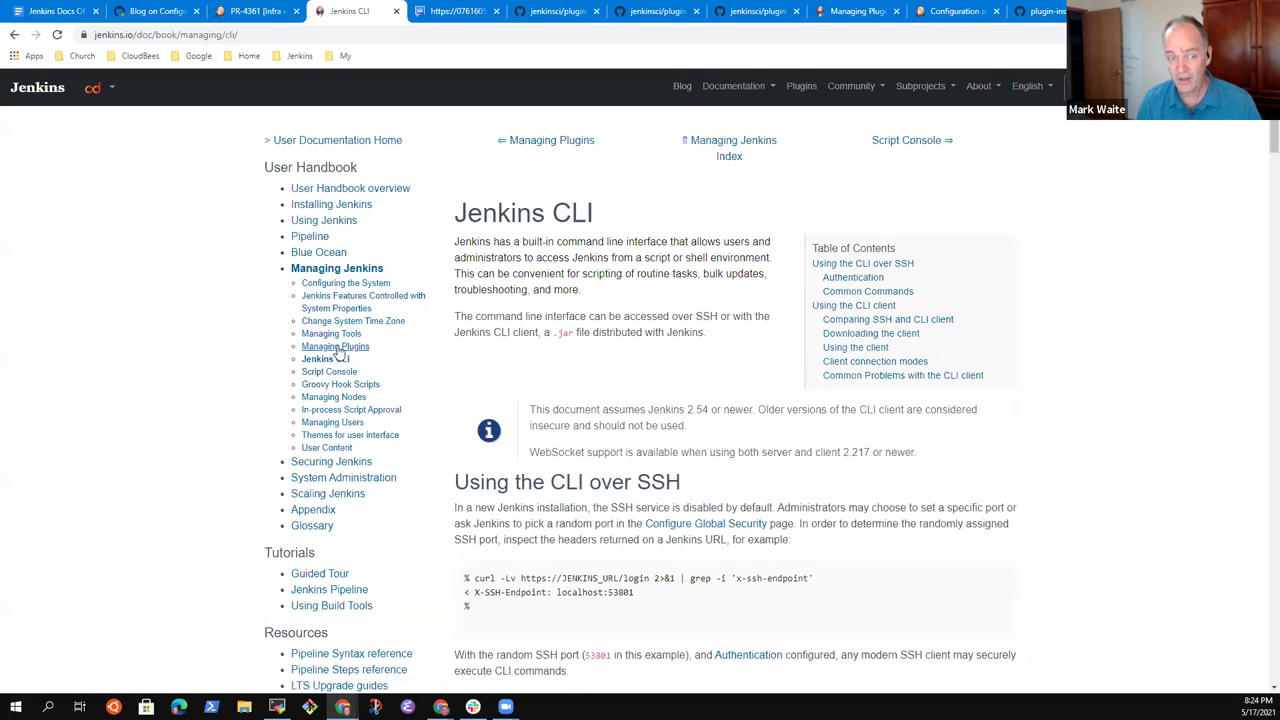
left_click(338, 349)
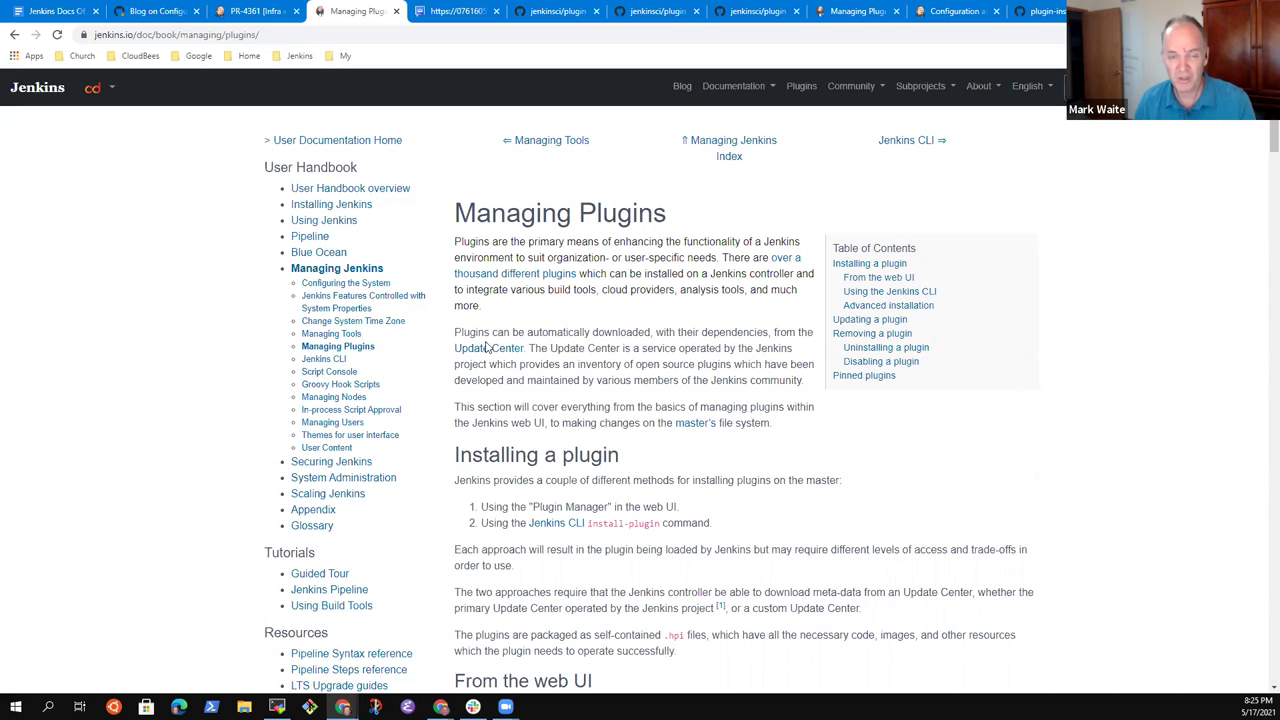
double_click(472, 210)
left_click(629, 235)
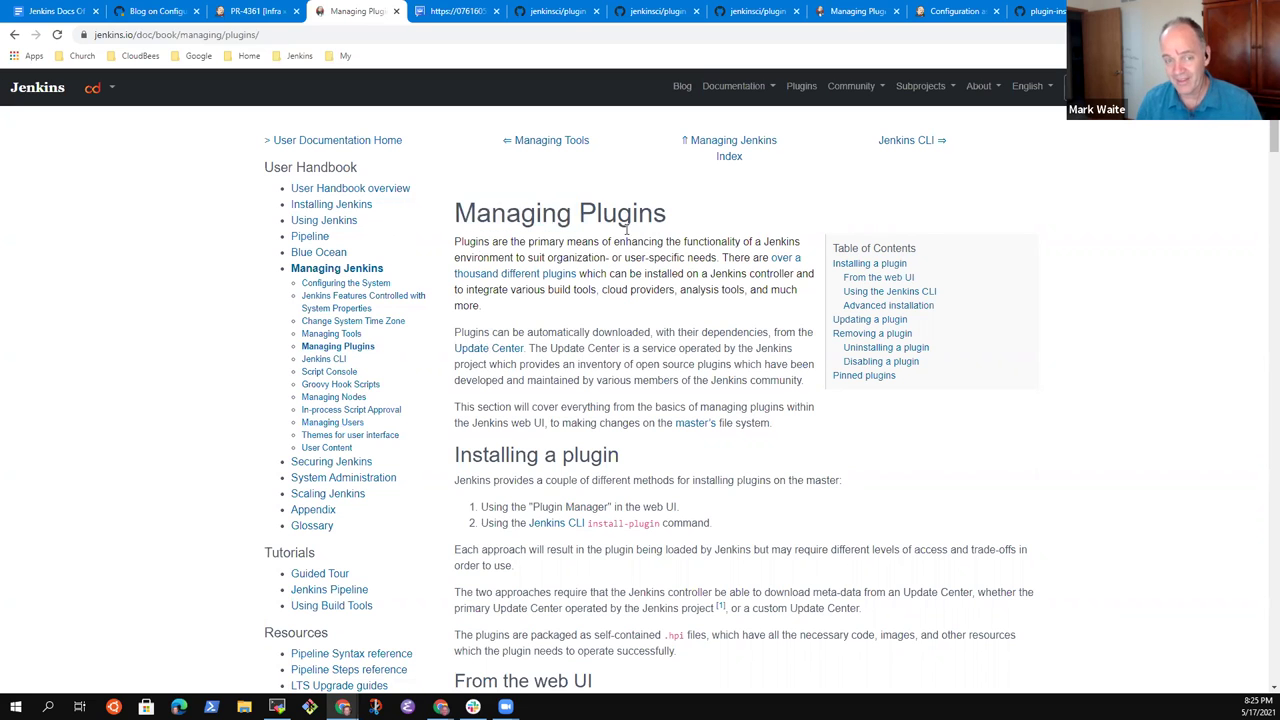
scroll(466, 289, "down", 2)
scroll(475, 290, "up", 2)
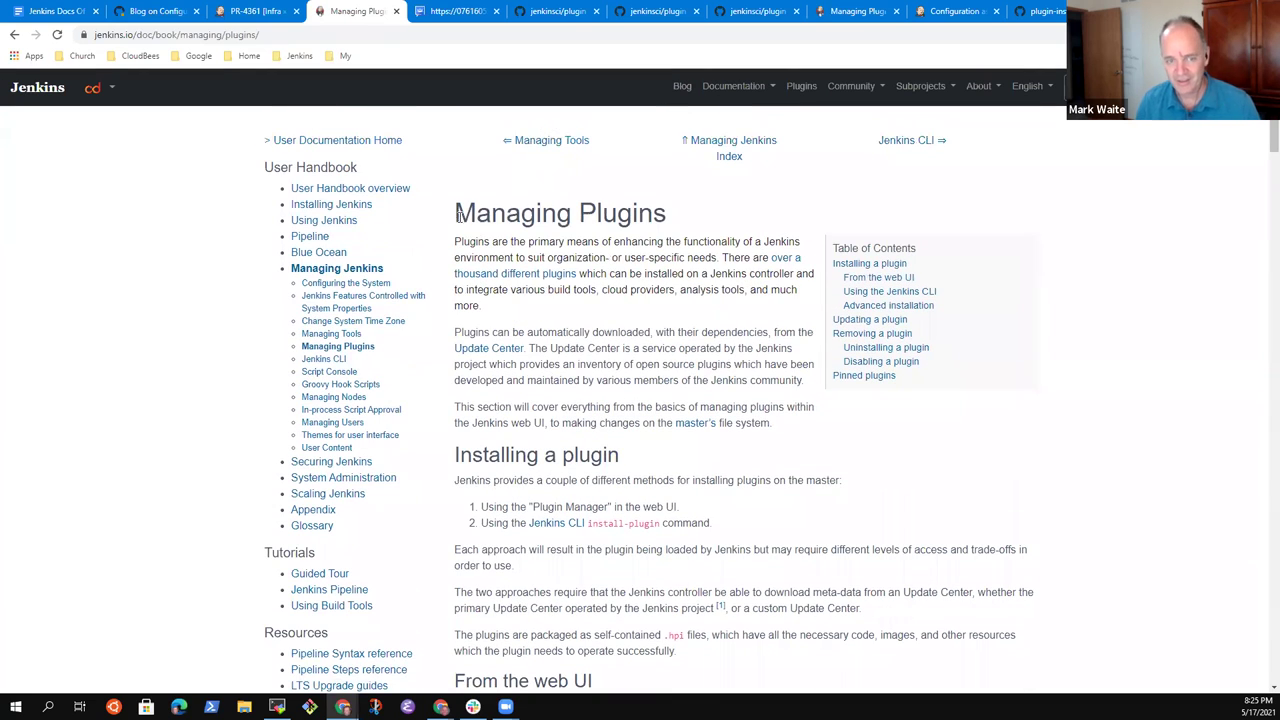
left_click_drag(457, 212, 676, 214)
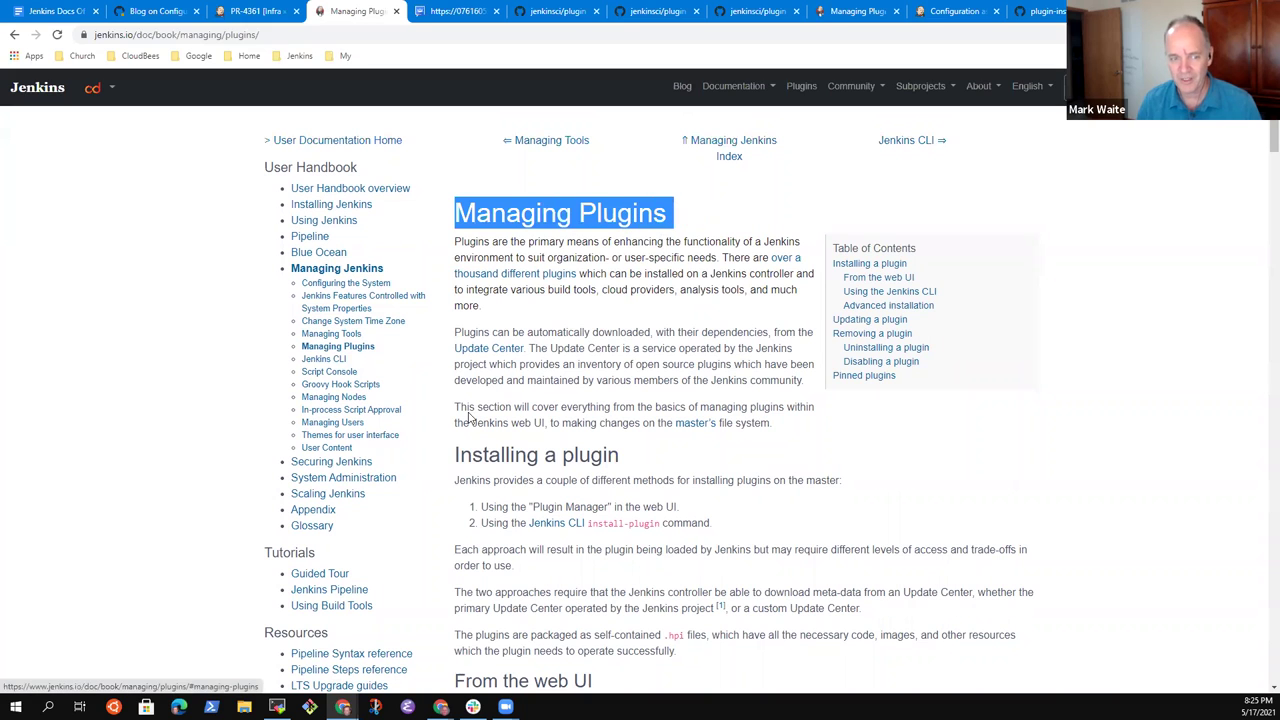
Step: View the Jenkins Features Controlled with System Properties page, then return to the Office Hours notes
left_click(355, 297)
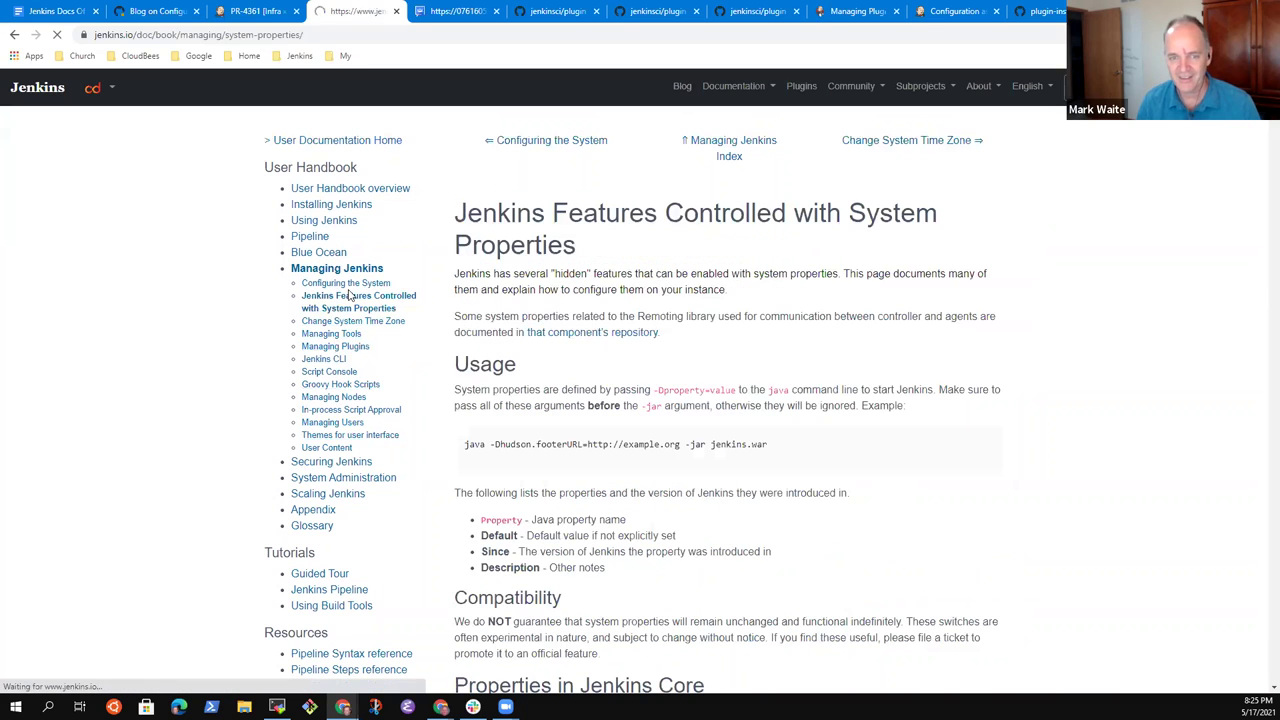
mouse_move(460, 212)
left_mouse_down()
mouse_move(686, 243)
mouse_move(661, 246)
left_mouse_up()
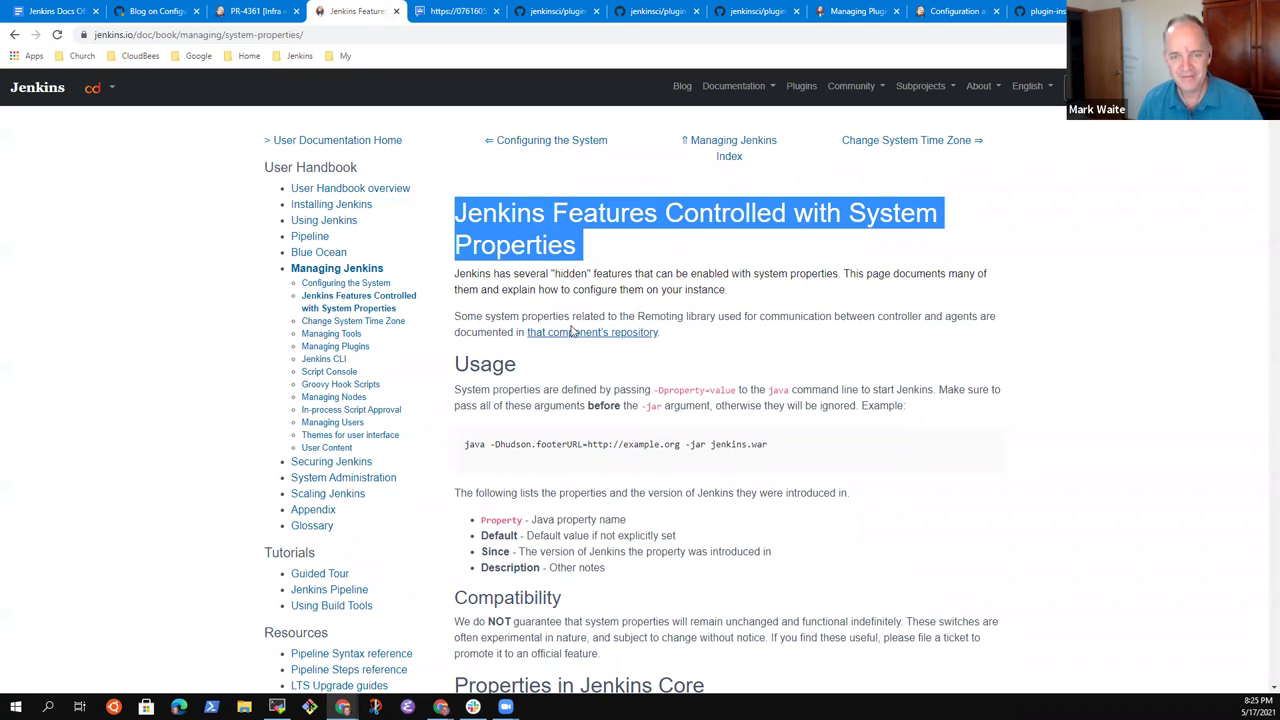
left_click(667, 237)
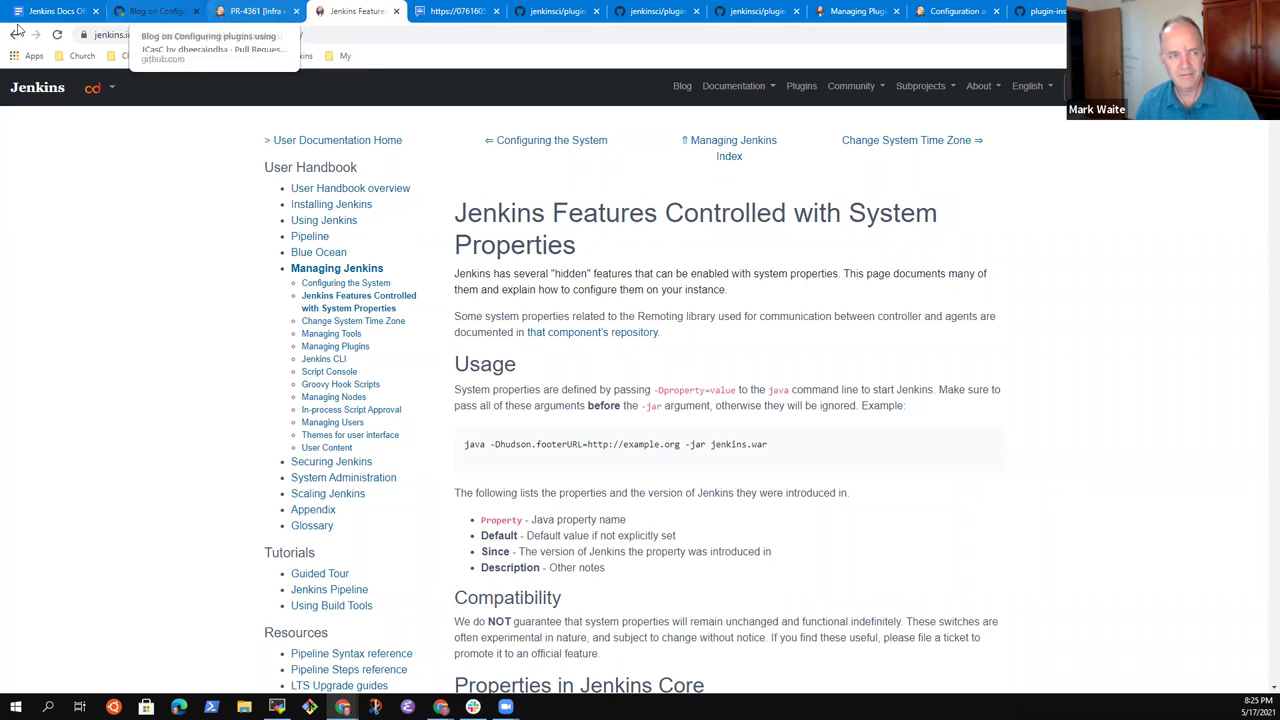
left_click(55, 11)
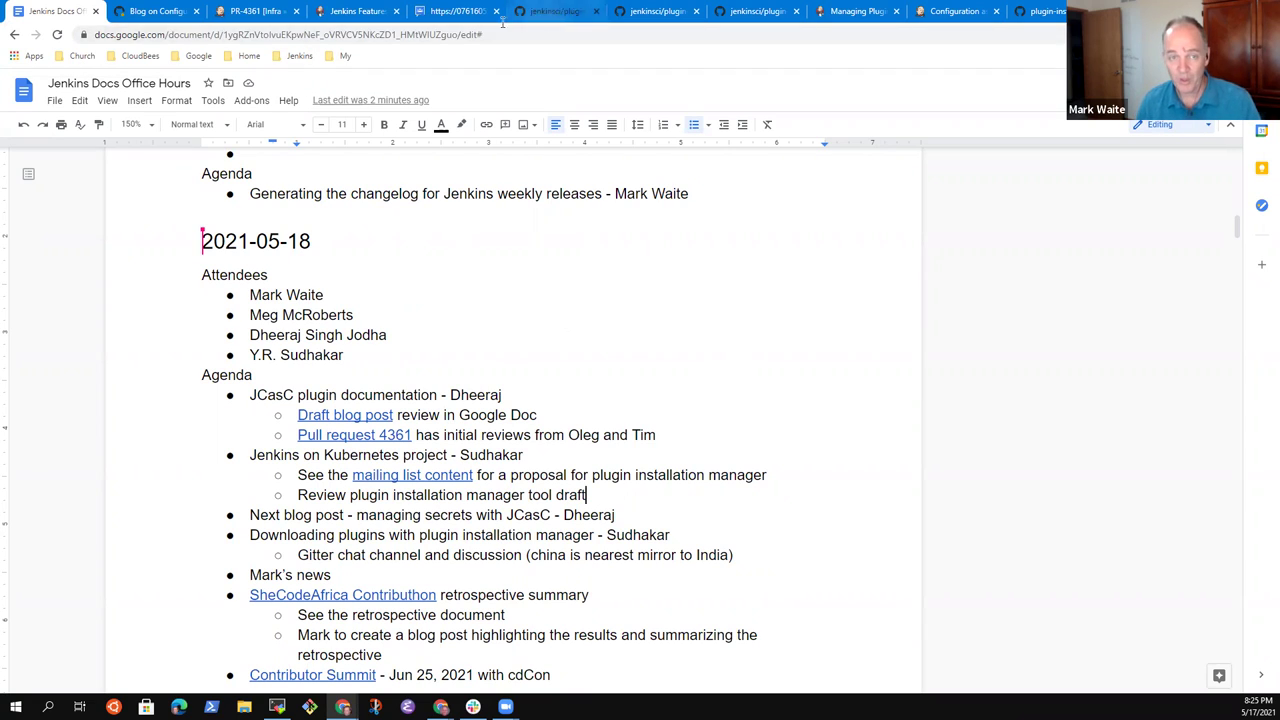
Step: Bring the plugin-install-manager.html draft forward and select its example java -jar install command
left_click(458, 12)
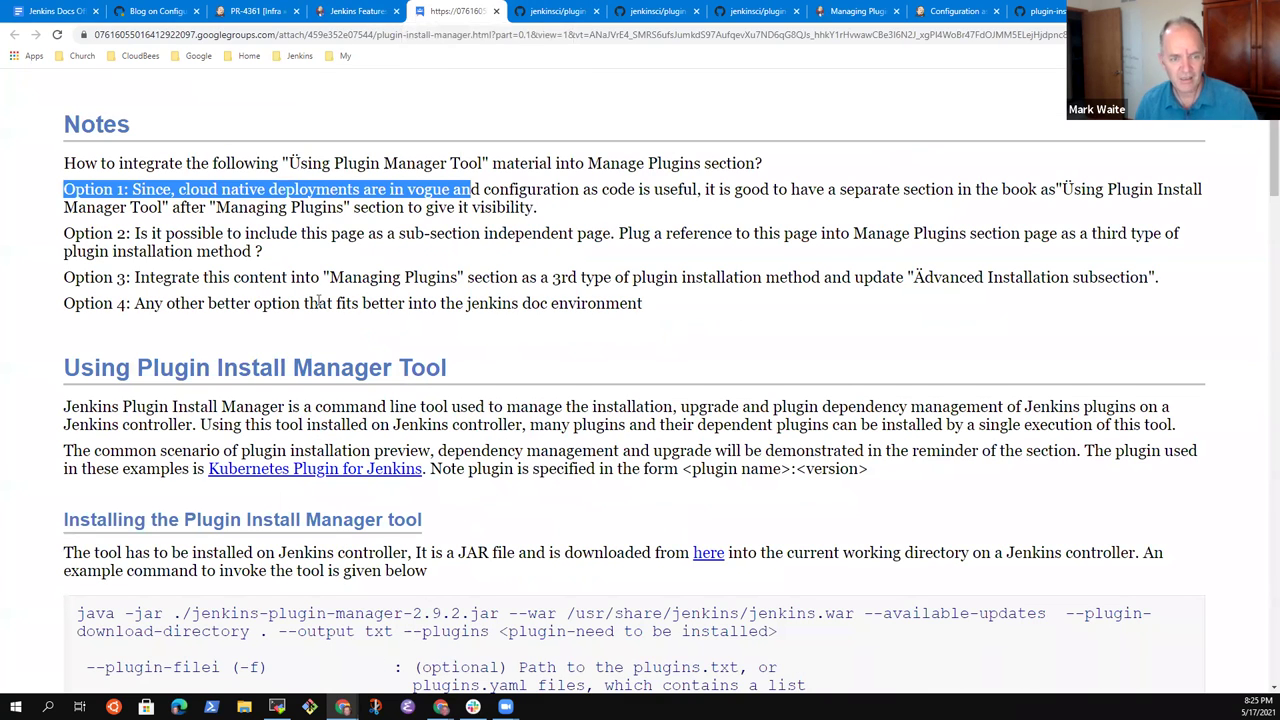
scroll(285, 337, "down", 2)
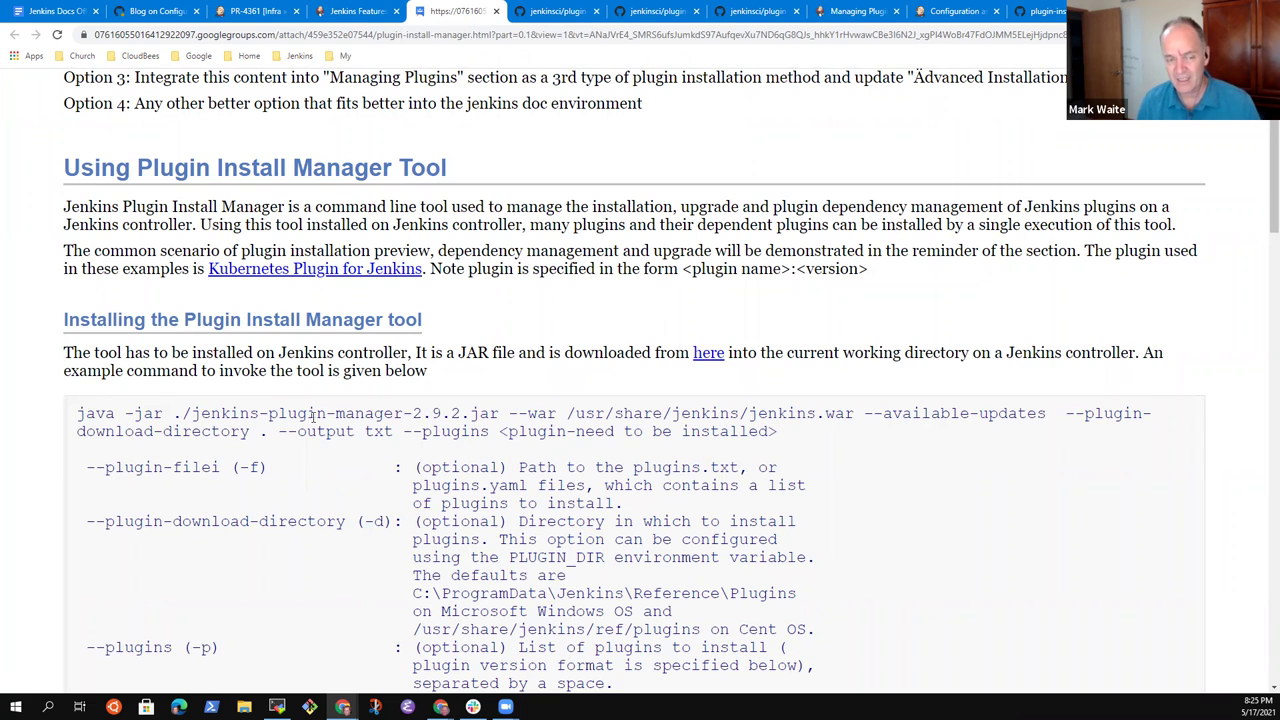
left_click_drag(78, 413, 773, 455)
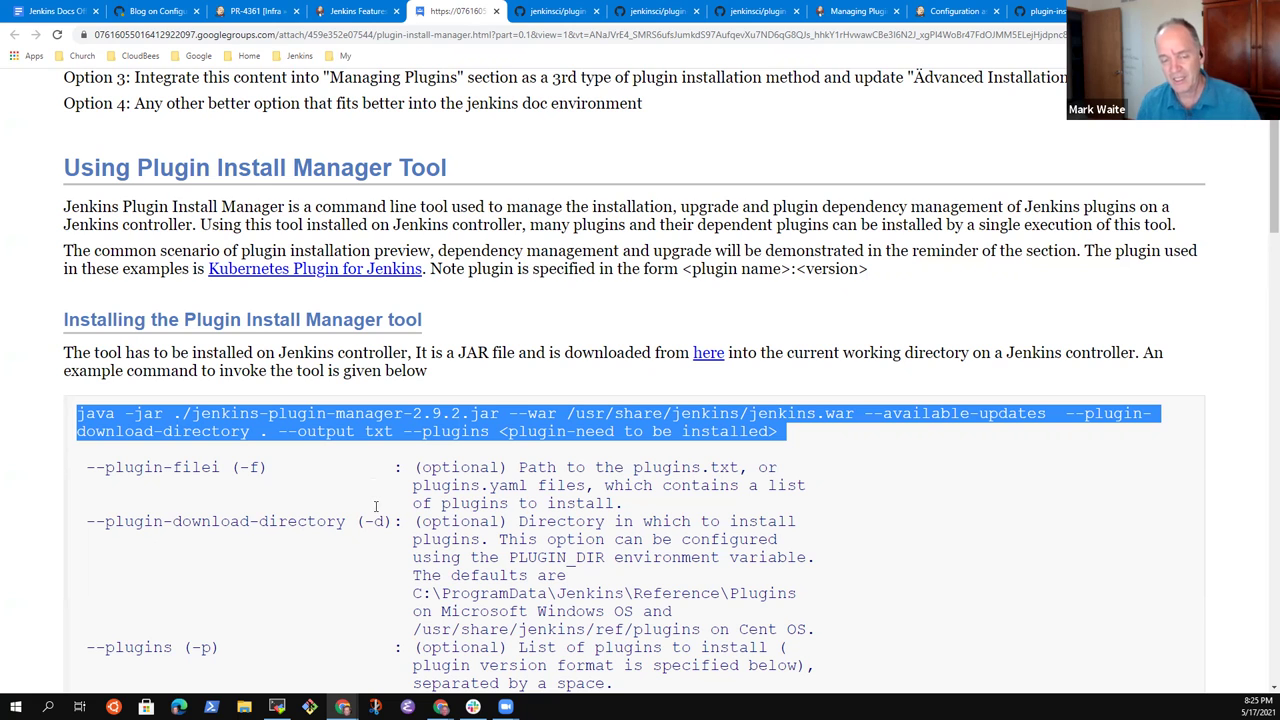
Step: Switch to the jenkins.io system properties documentation page and scroll through it
left_click(366, 8)
scroll(545, 465, "down", 5)
scroll(624, 415, "down", 3)
scroll(333, 170, "up", 5)
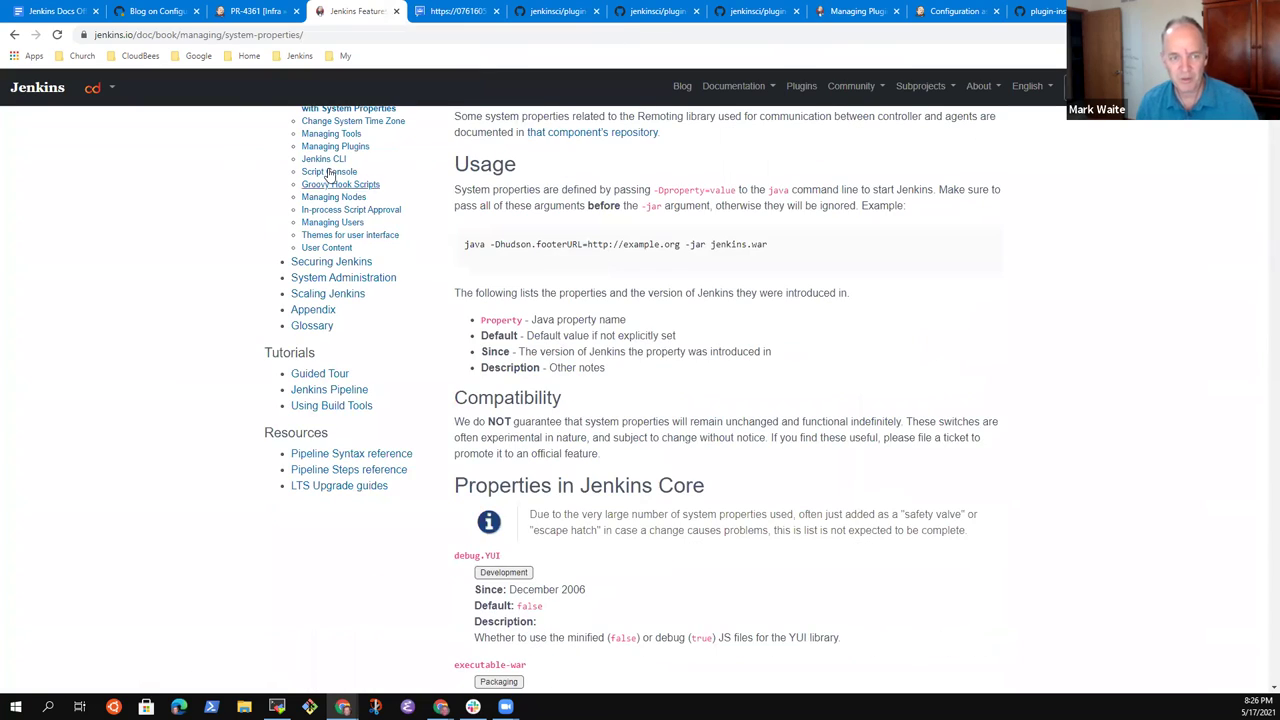
scroll(300, 300, "up", 2)
Step: Open Managing Plugins and select the java -jar jenkins-cli.jar install-plugin command
left_click(342, 280)
scroll(655, 358, "down", 9)
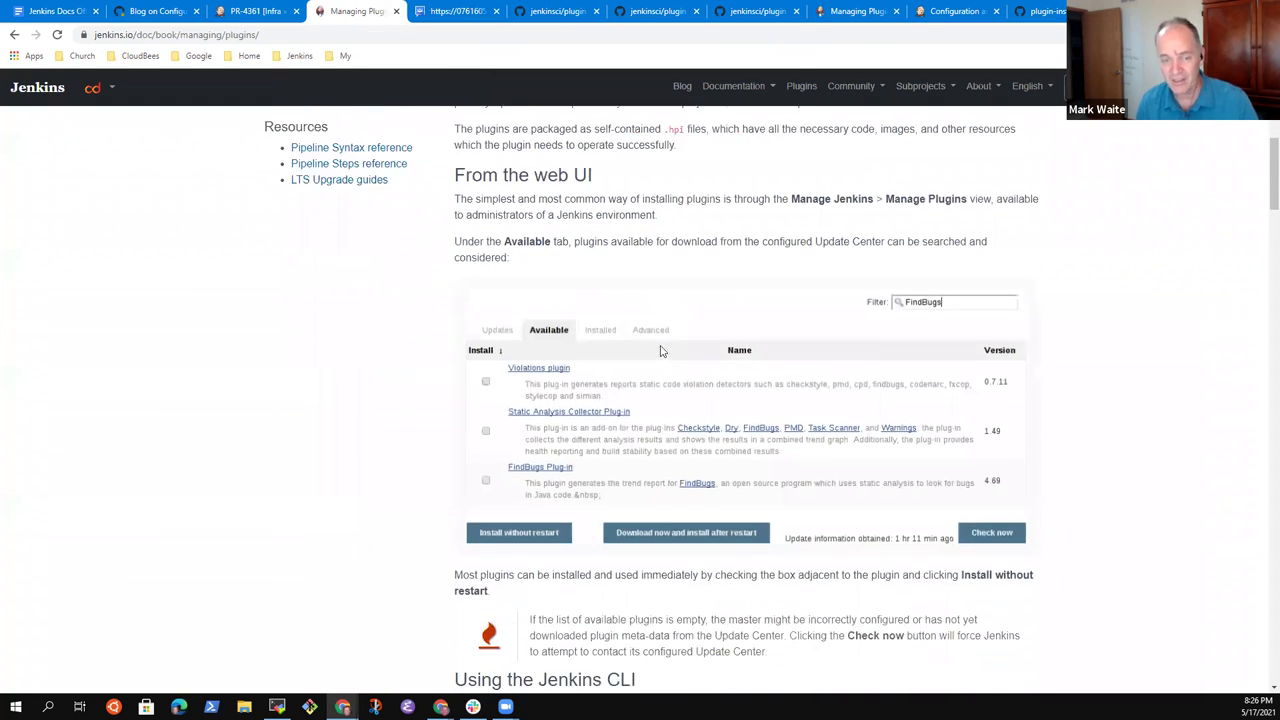
scroll(655, 358, "down", 2)
scroll(650, 358, "up", 1)
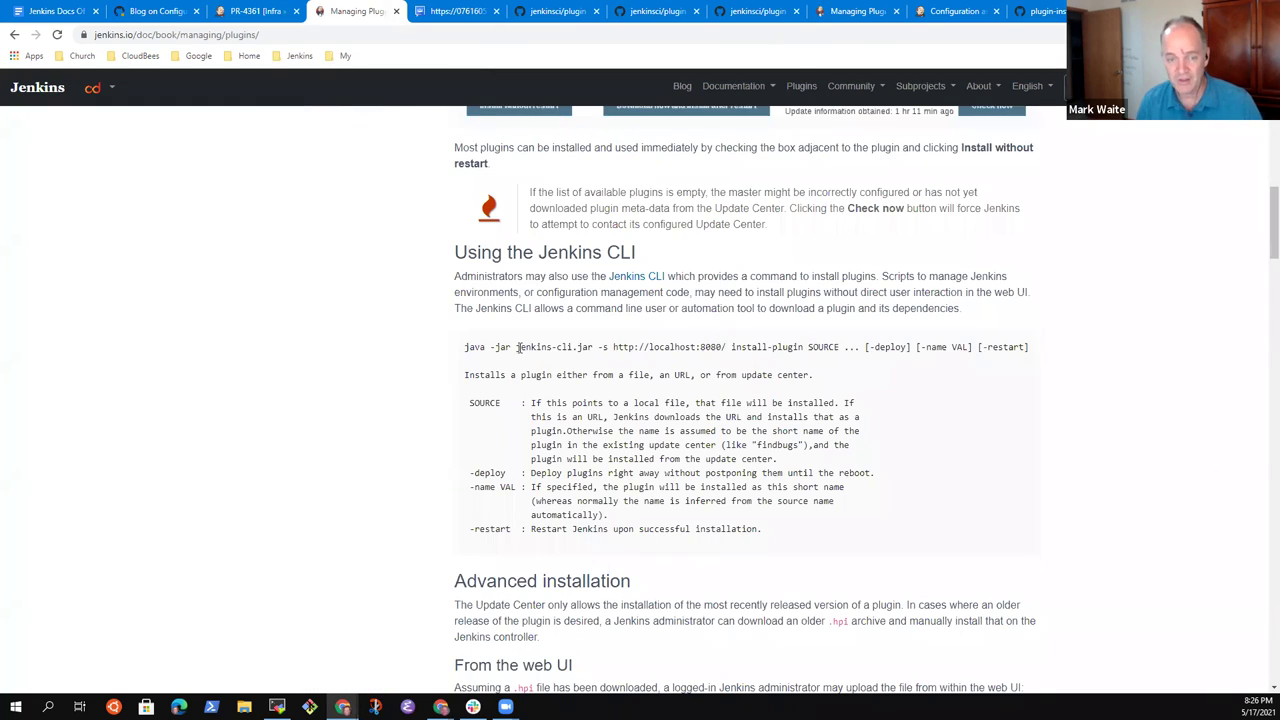
left_click_drag(463, 349, 1035, 355)
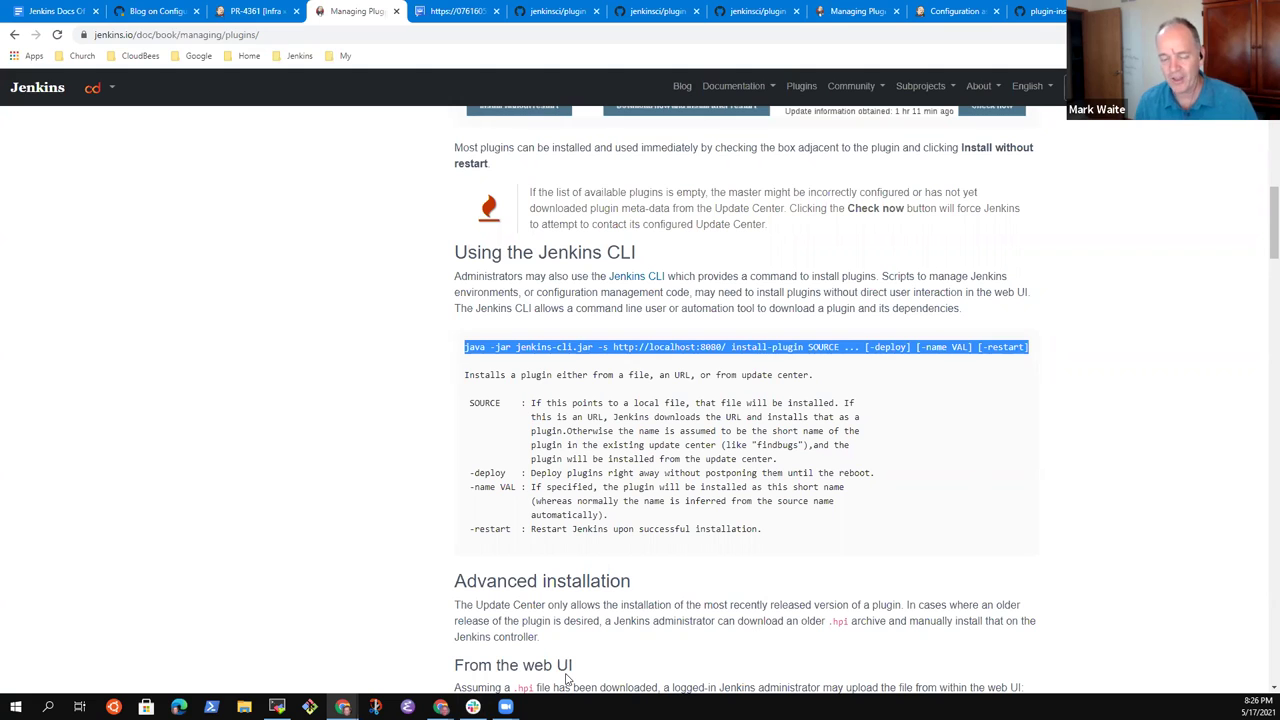
scroll(754, 600, "down", 3)
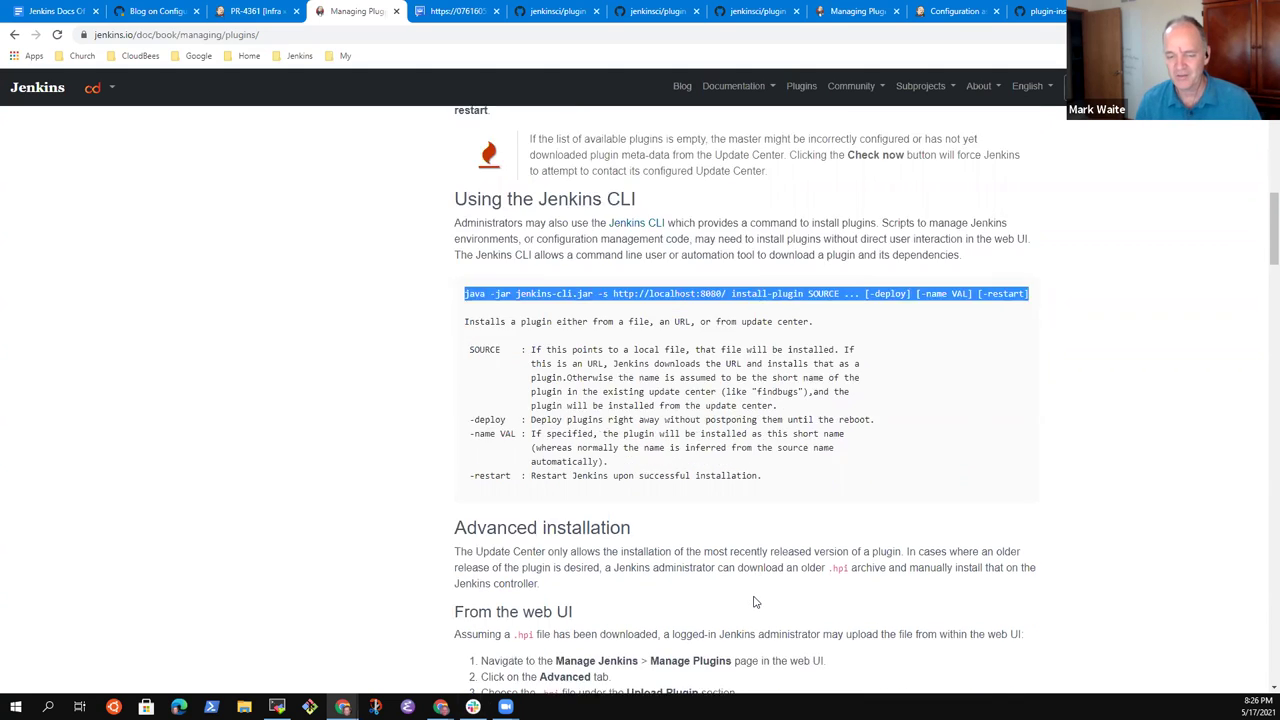
scroll(800, 661, "up", 3)
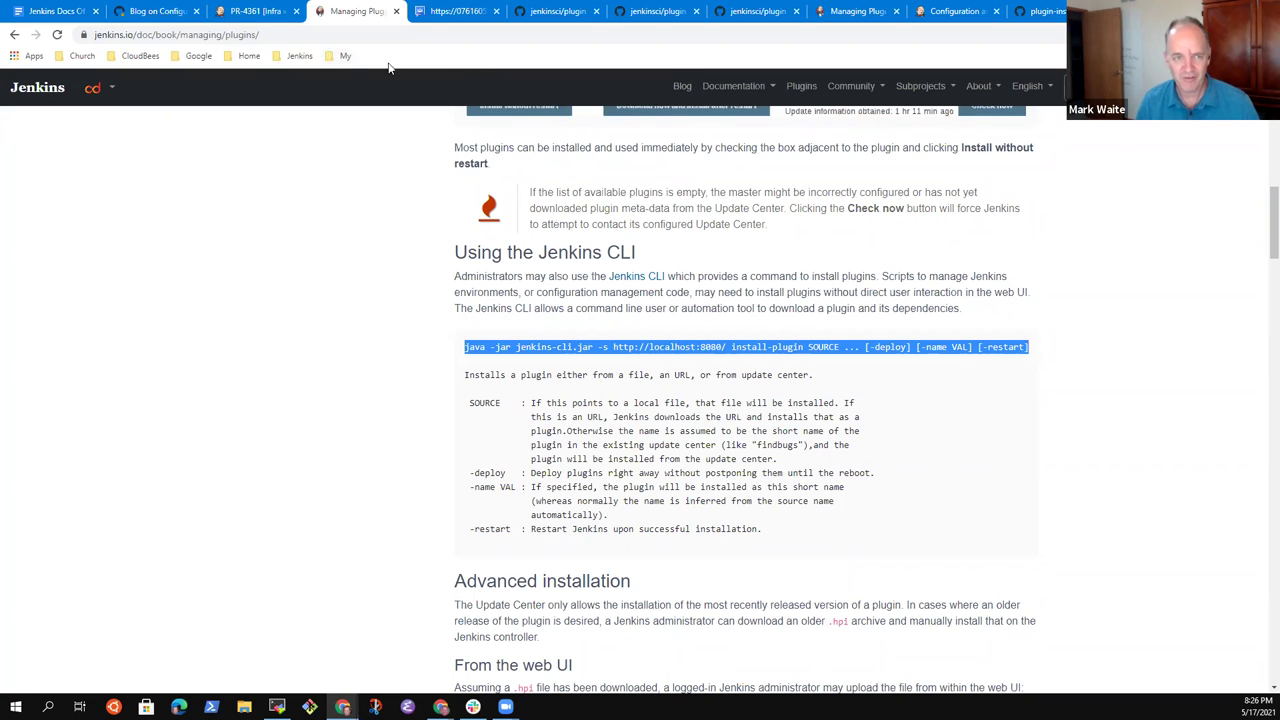
Step: Select the java -jar jenkins-plugin-manager command up to jenkins.war, then scroll its option descriptions
left_click(469, 347)
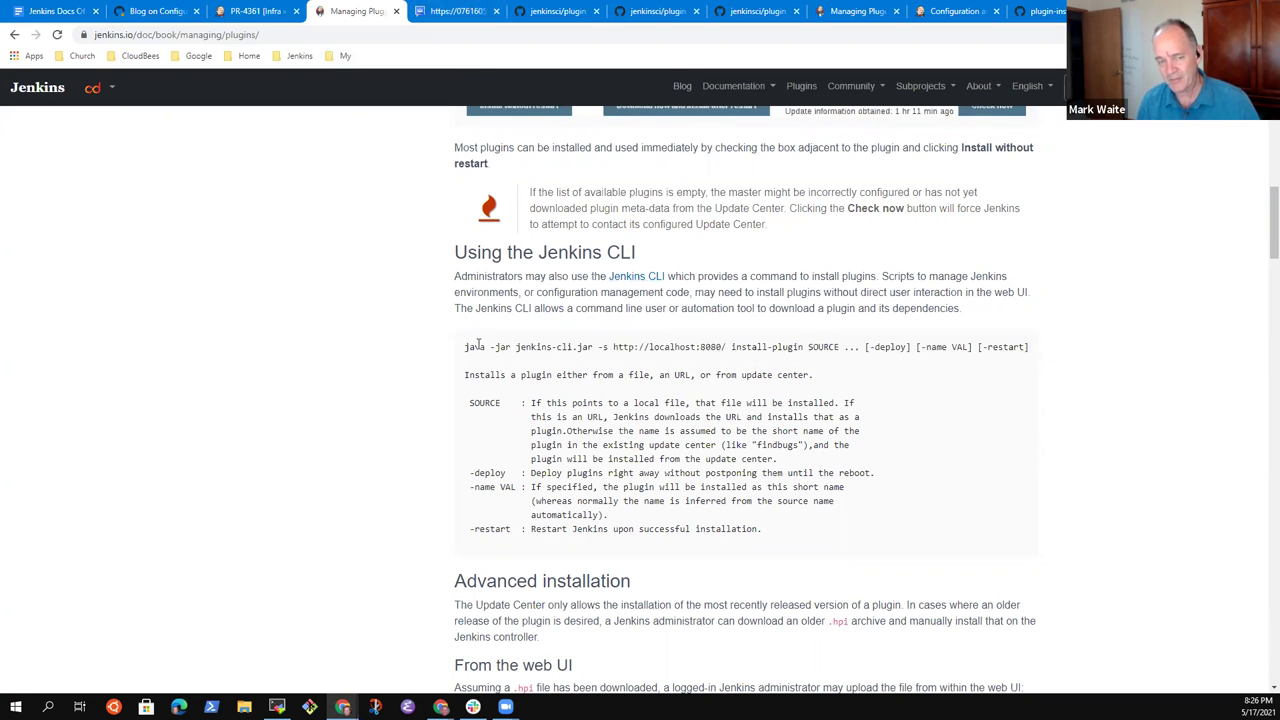
left_click(455, 11)
left_click(287, 473)
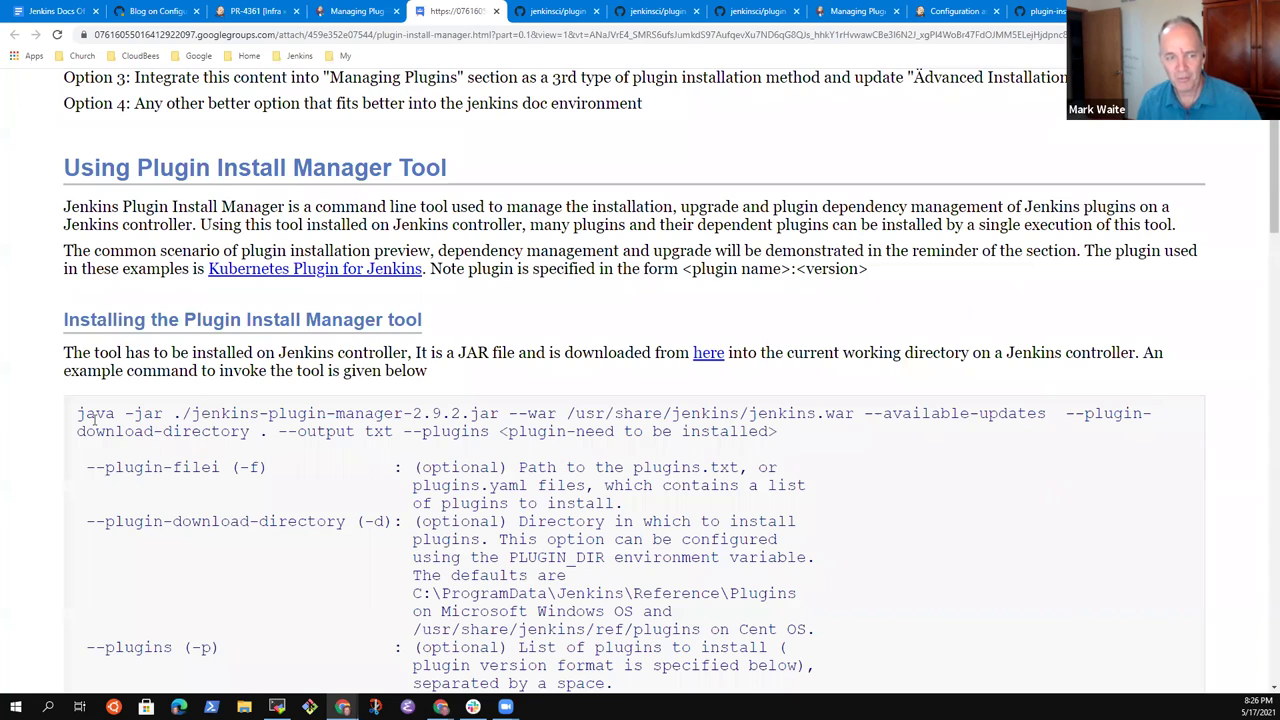
left_click_drag(78, 414, 241, 414)
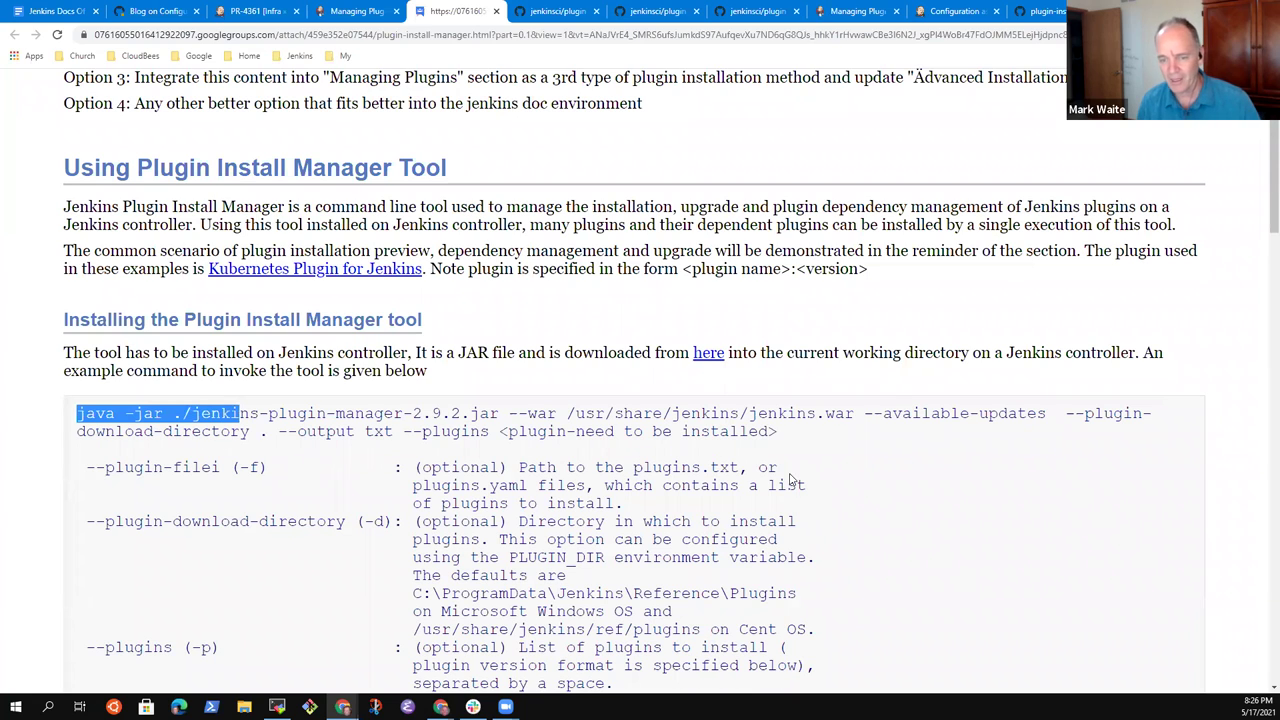
left_click(88, 413)
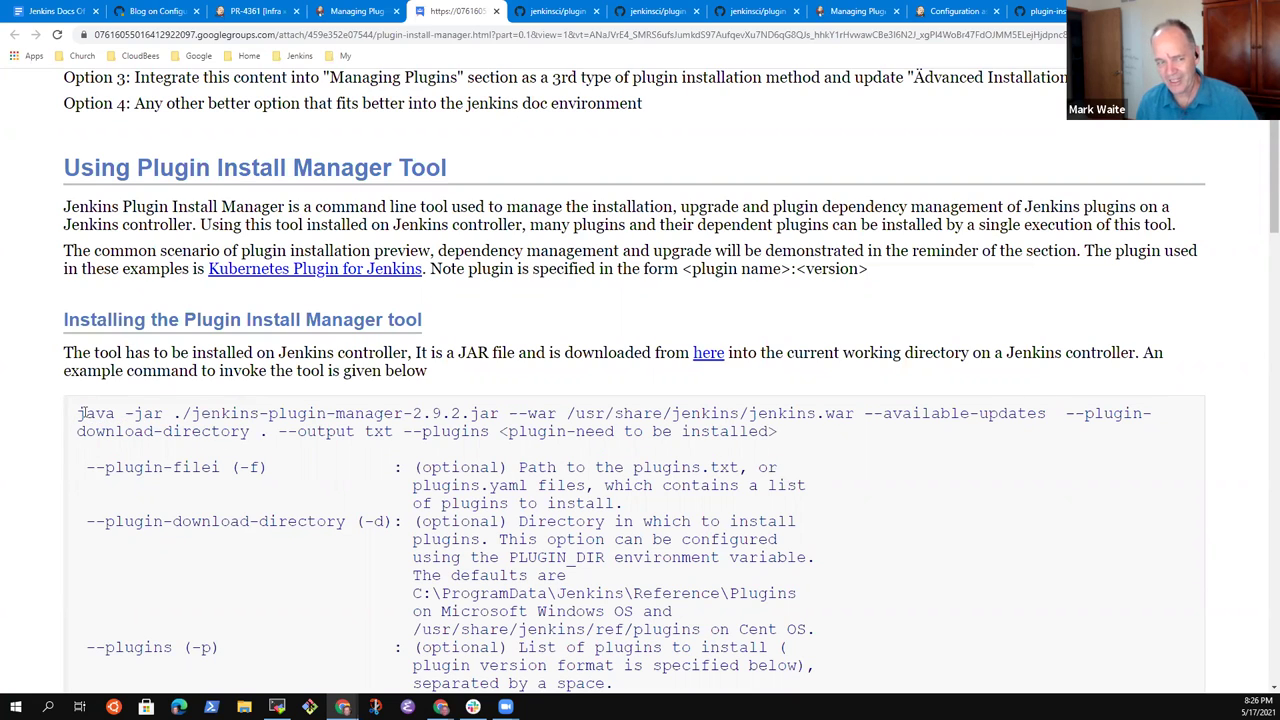
left_click_drag(80, 413, 853, 416)
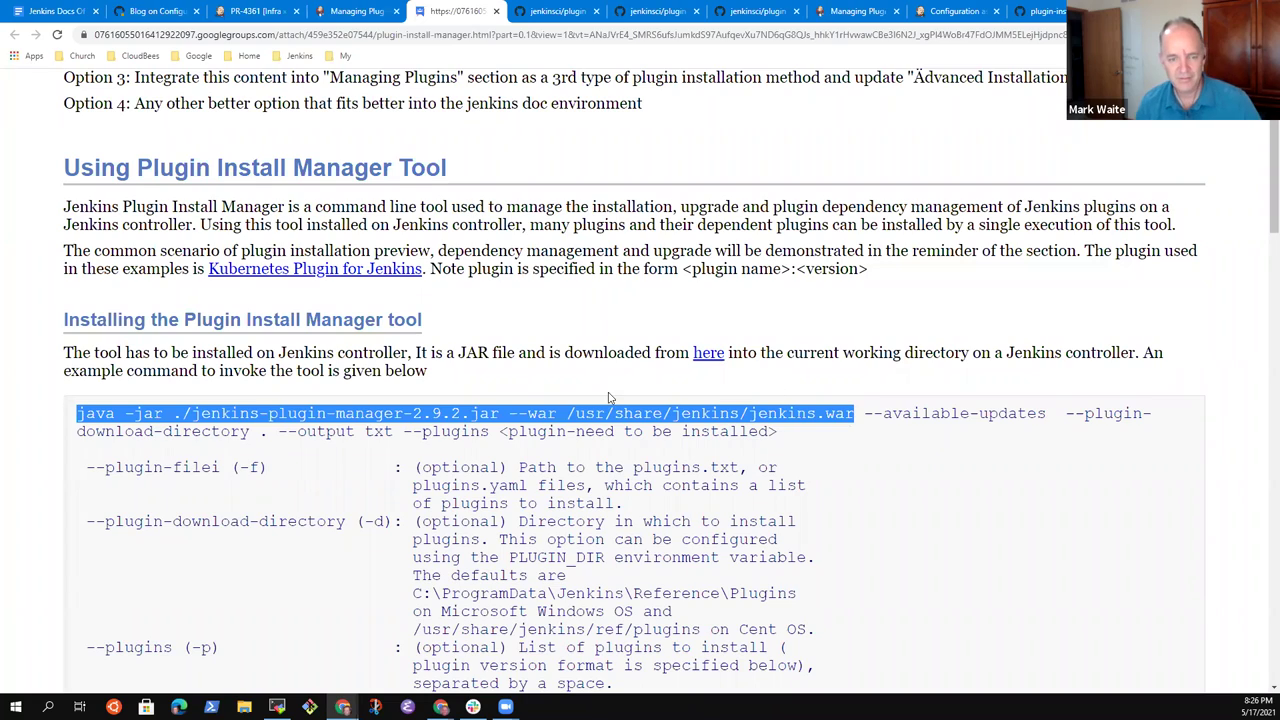
scroll(605, 397, "down", 3)
scroll(510, 415, "down", 3)
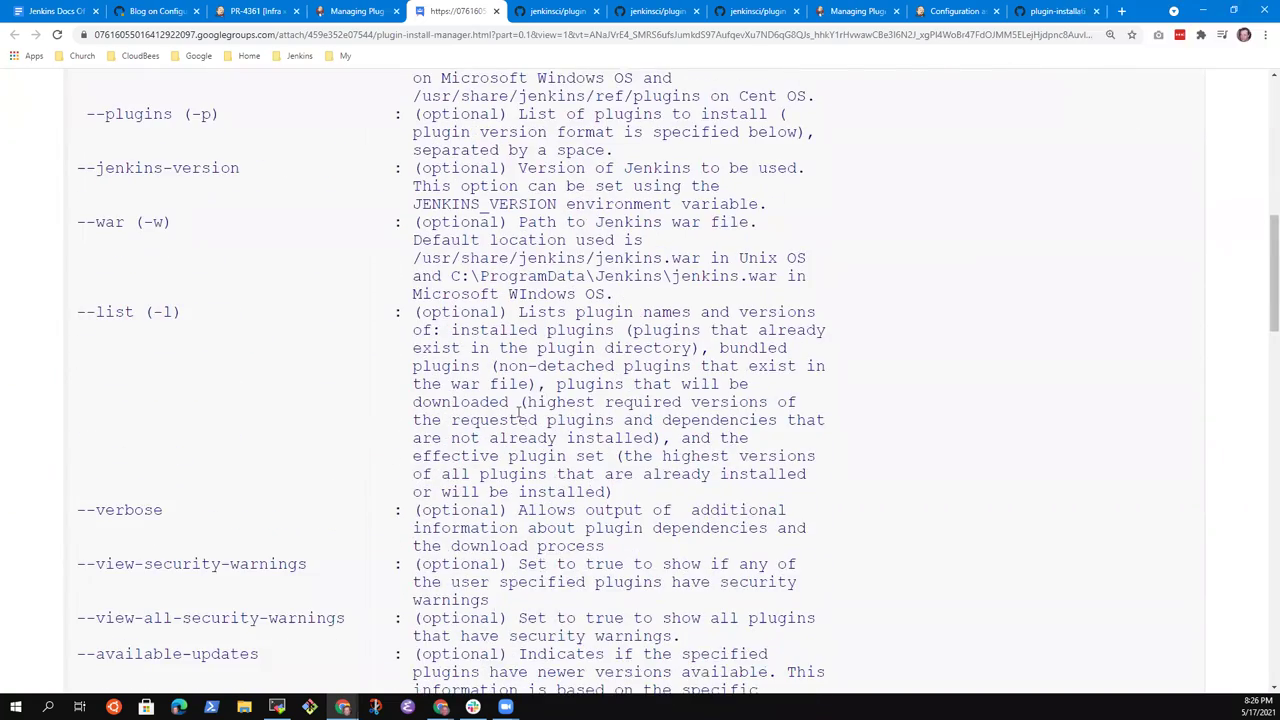
scroll(585, 408, "up", 3)
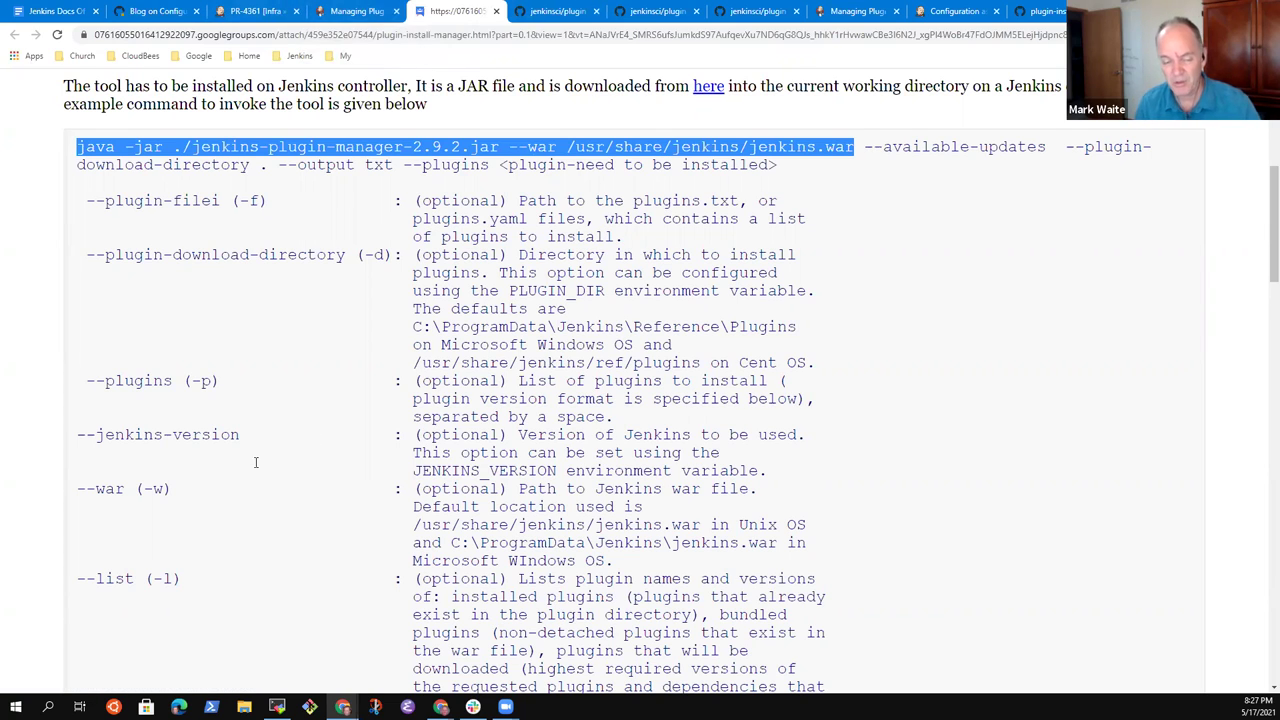
Step: Open a new tab beside the Plugin Install Manager tab and load jenkins.io from the Jenkins bookmarks
right_click(374, 13)
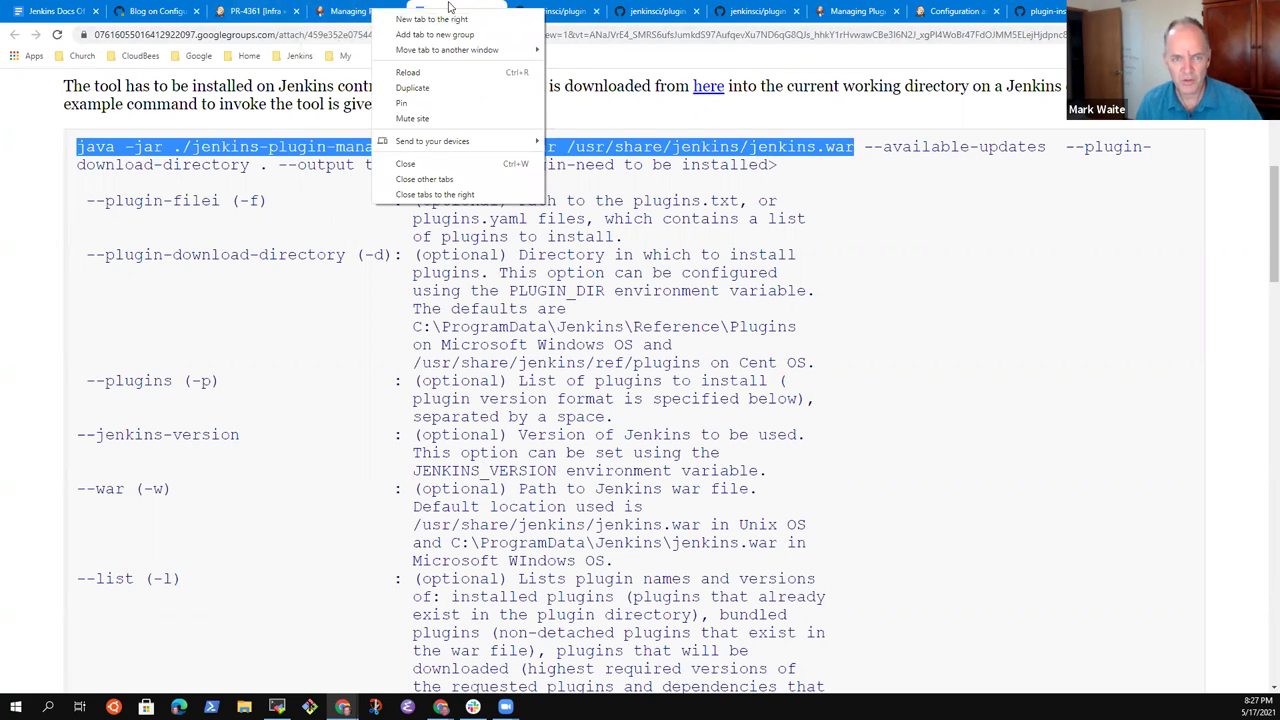
left_click(455, 9)
right_click(455, 9)
left_click(514, 18)
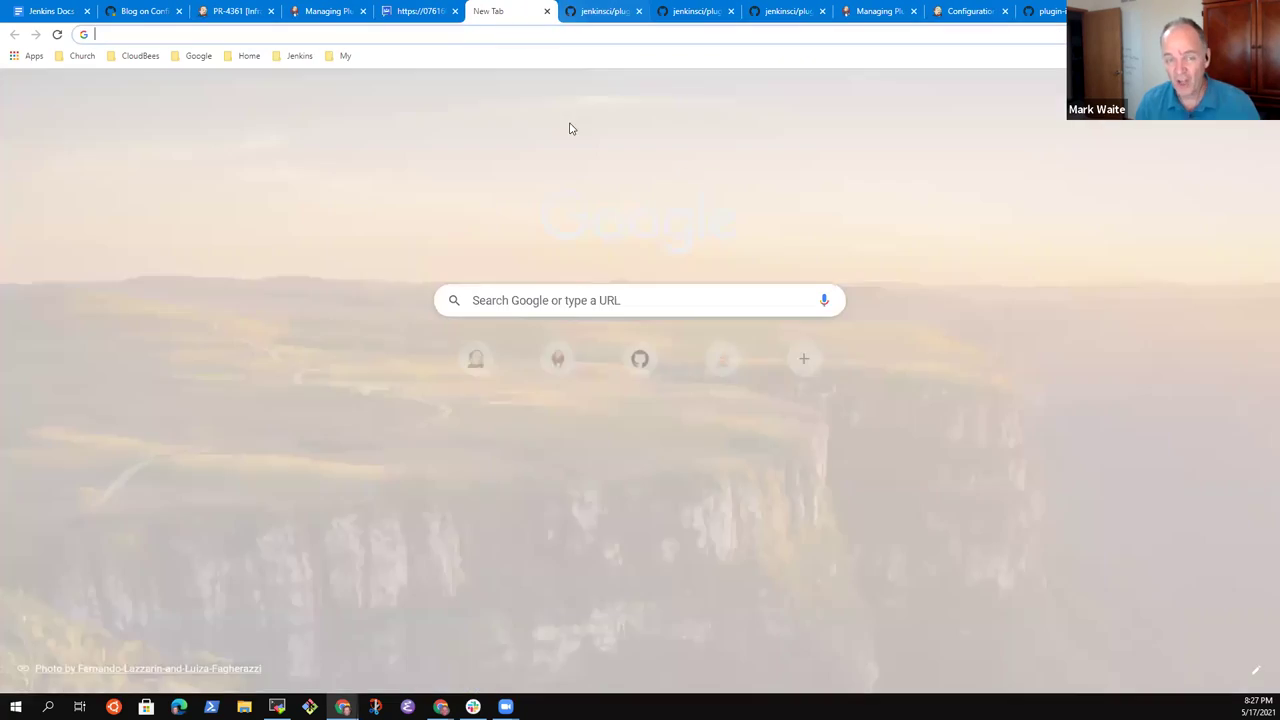
left_click(297, 55)
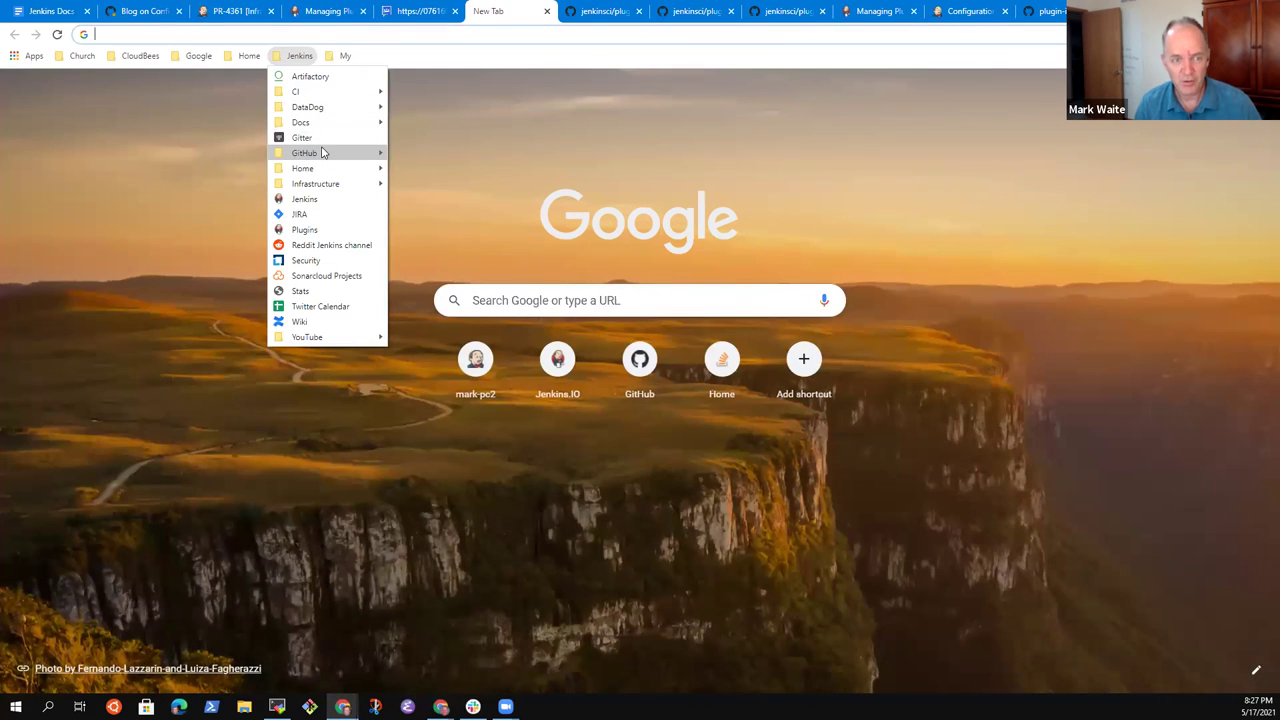
mouse_move(300, 152)
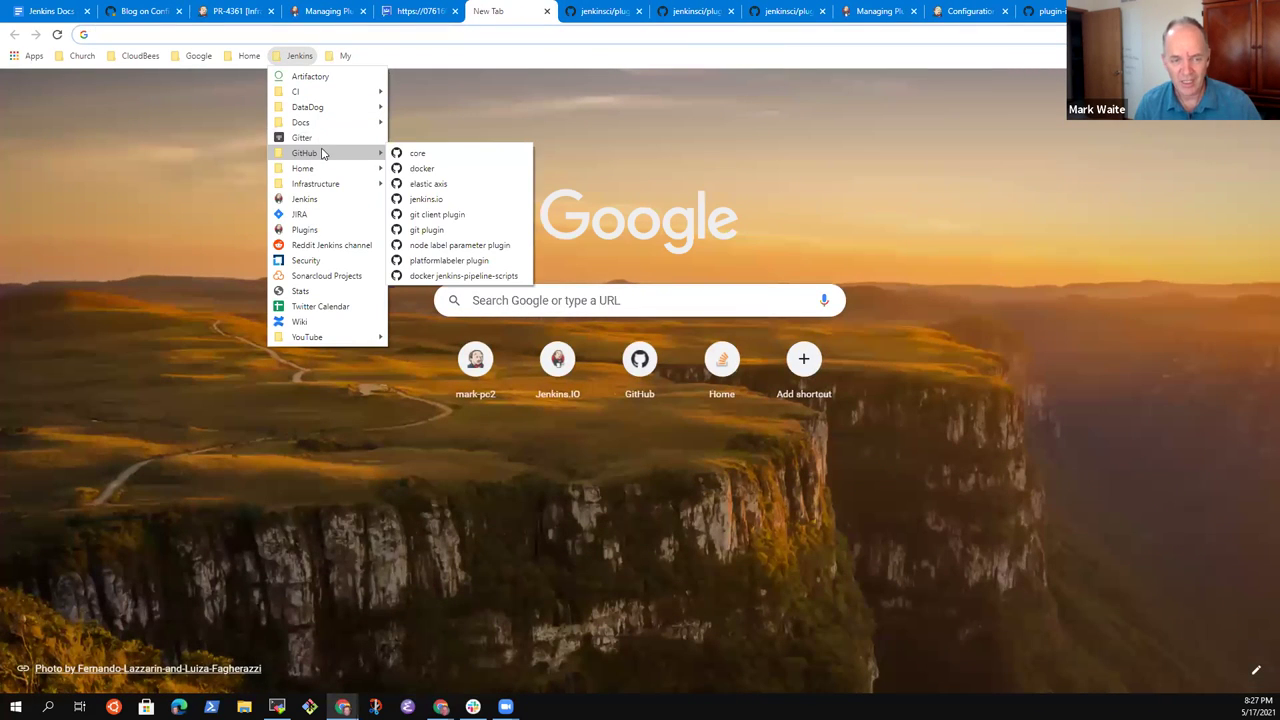
left_click(334, 199)
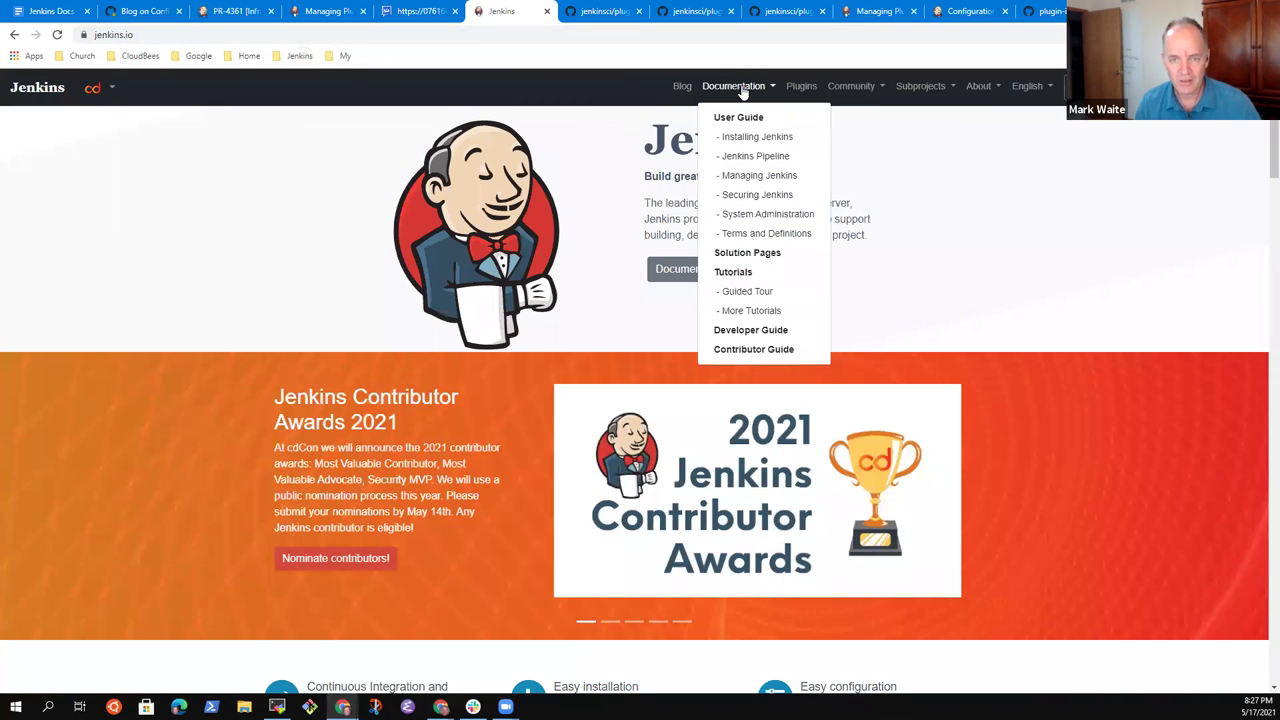
Step: Go to Documentation > Installing Jenkins > Docker, at the On macOS and Linux section
left_click(742, 88)
left_click(754, 138)
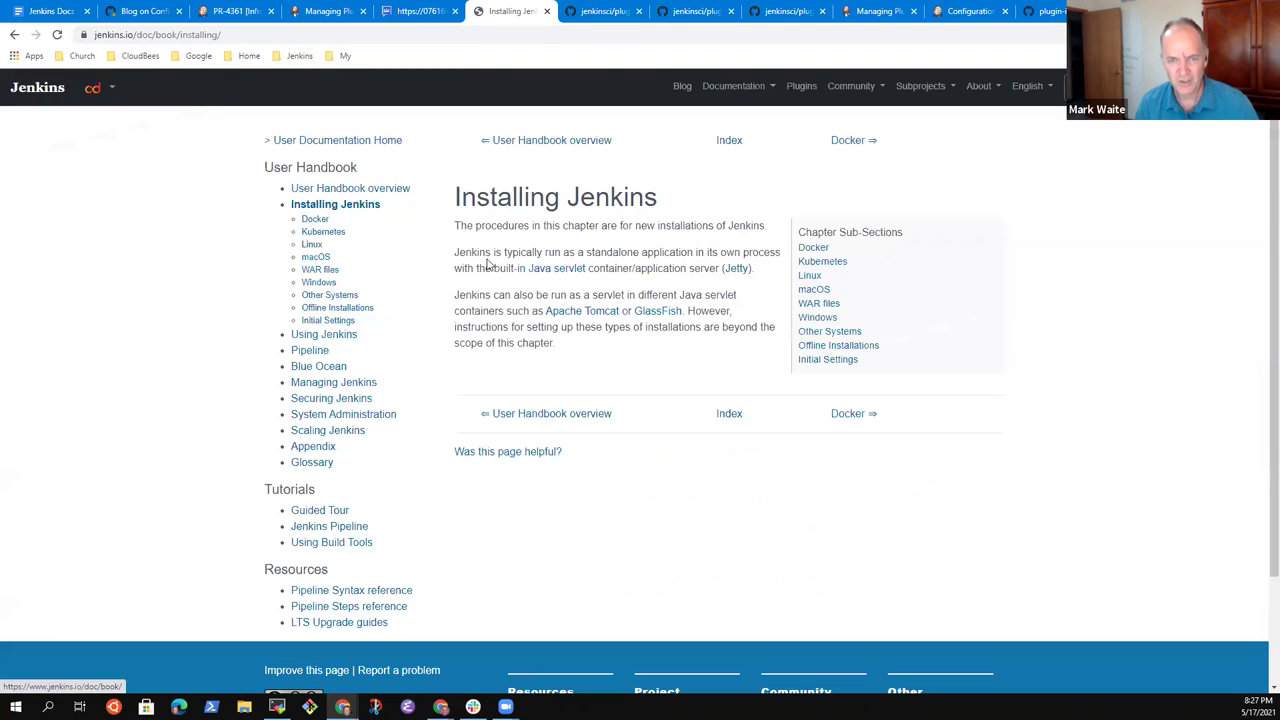
left_click(815, 250)
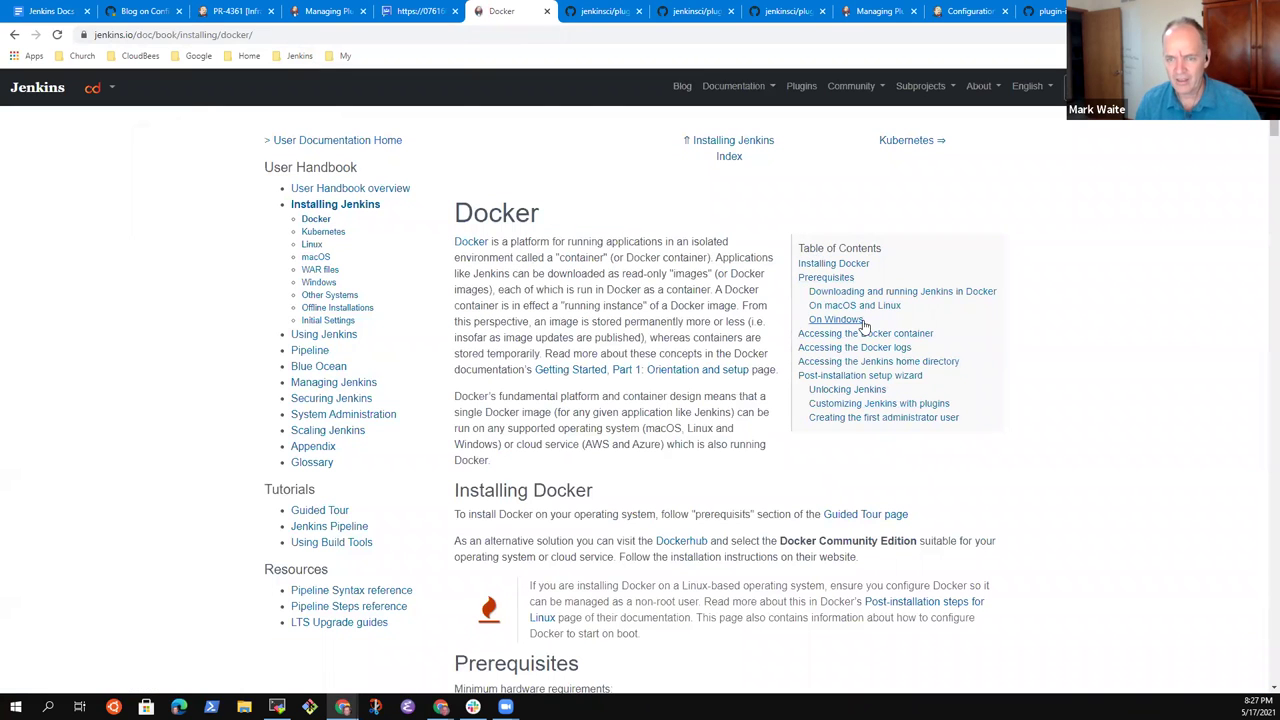
left_click(861, 306)
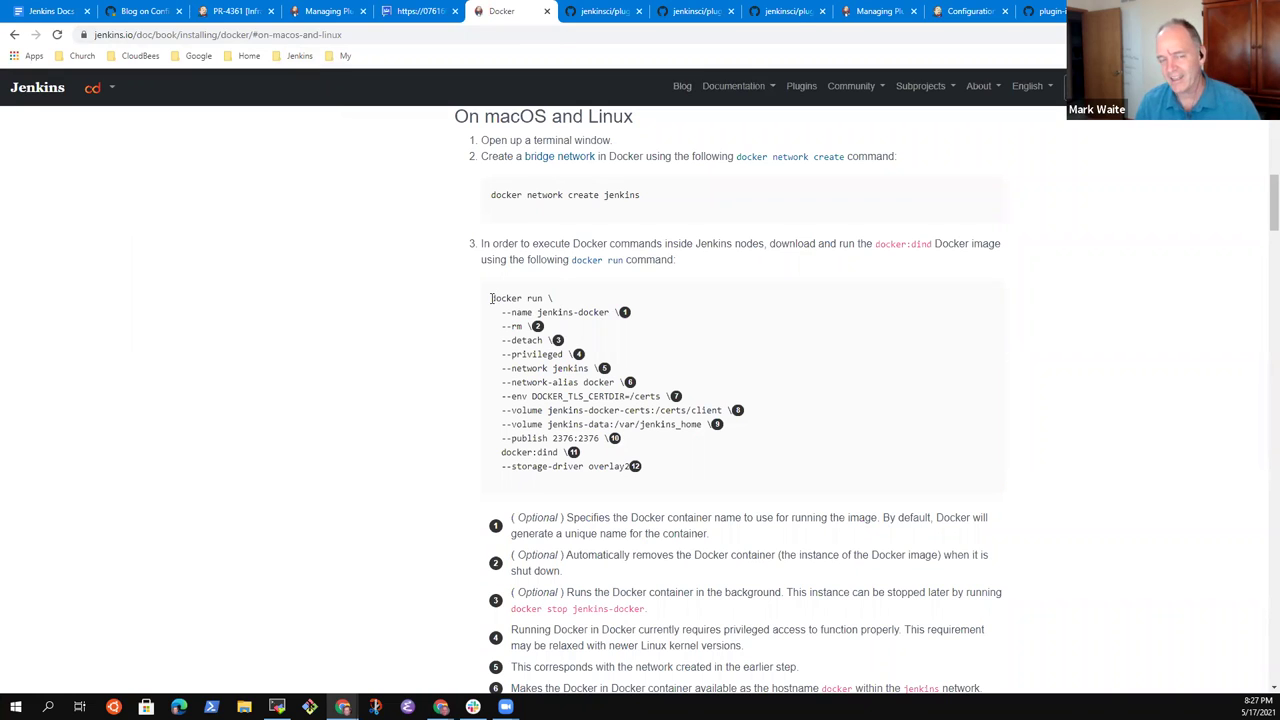
Step: Examine the docker run command, including its --name jenkins-docker and --rm options
mouse_move(491, 298)
left_mouse_down()
mouse_move(747, 410)
mouse_move(640, 483)
left_mouse_up()
left_click(581, 367)
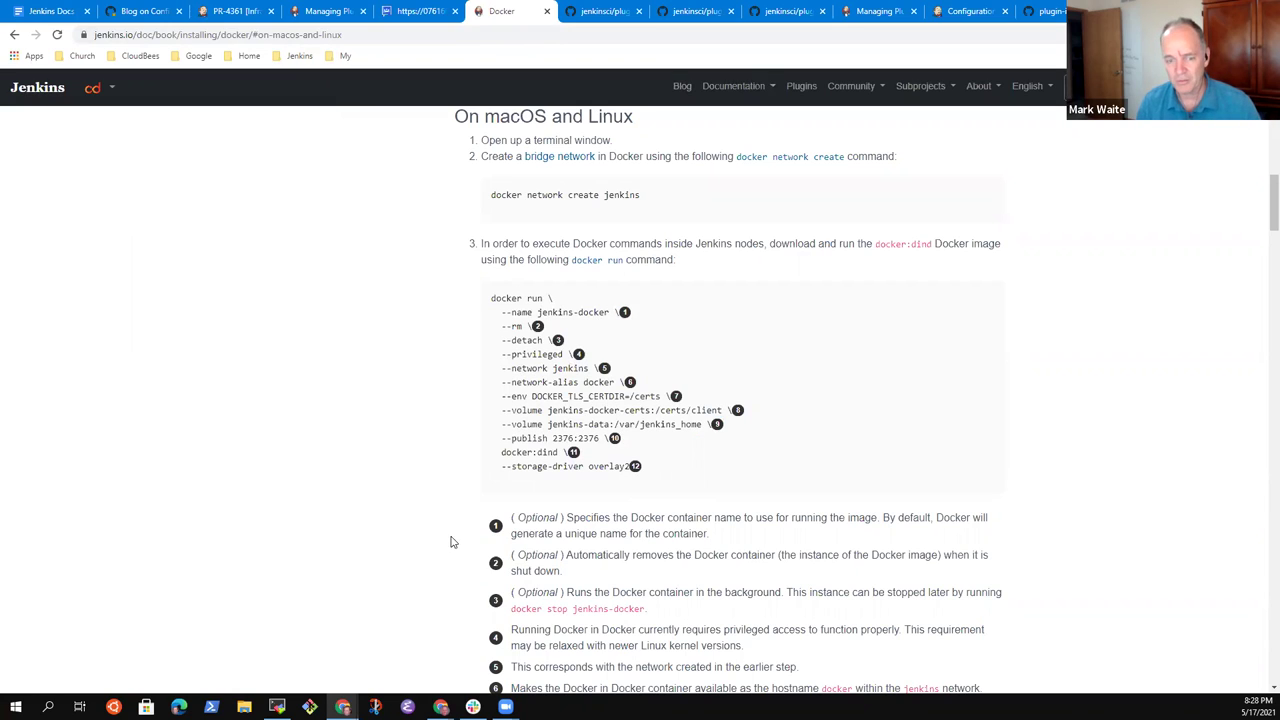
left_click_drag(503, 313, 608, 313)
left_click(627, 313)
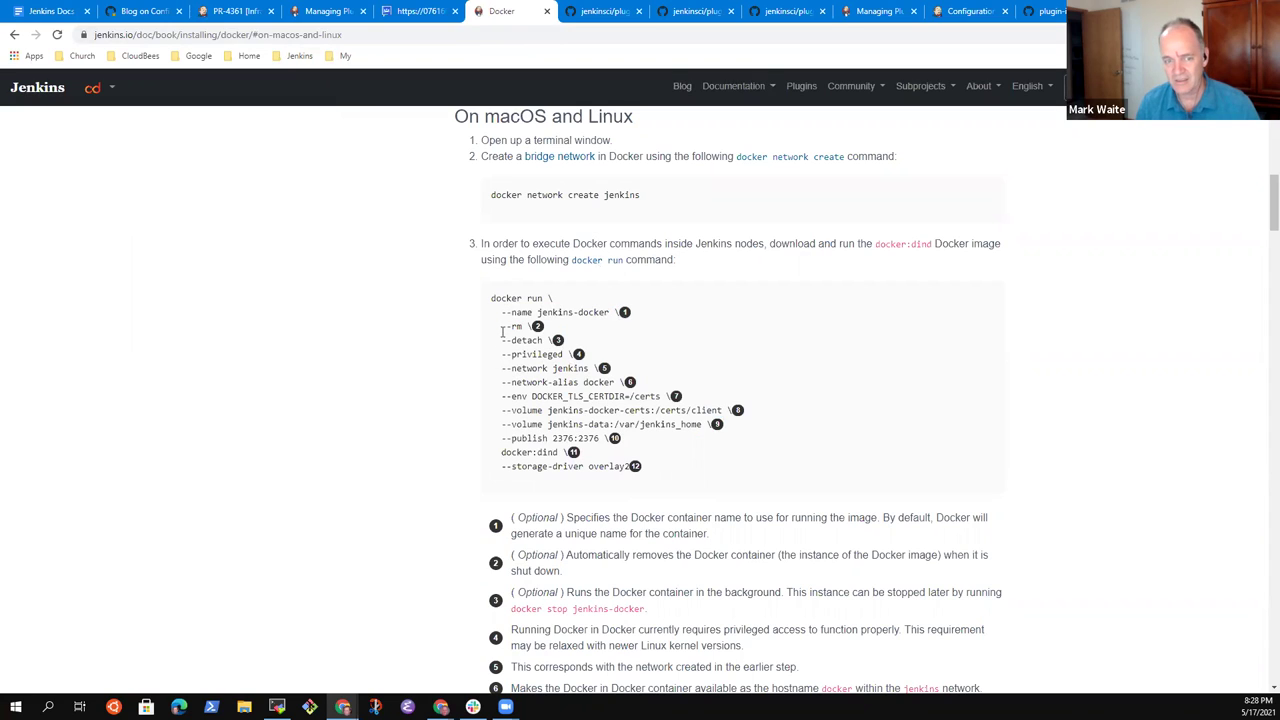
left_click_drag(501, 326, 533, 326)
left_click(541, 338)
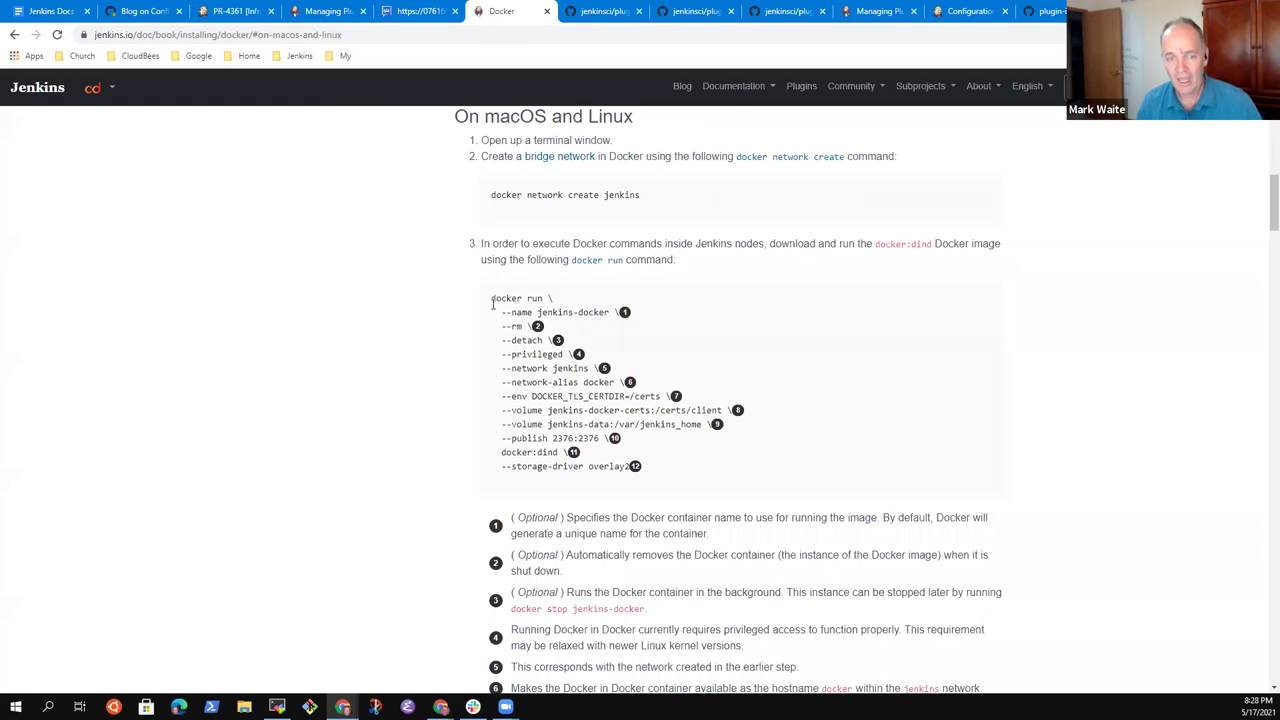
mouse_move(490, 297)
left_mouse_down()
mouse_move(543, 347)
mouse_move(561, 470)
mouse_move(634, 477)
left_mouse_up()
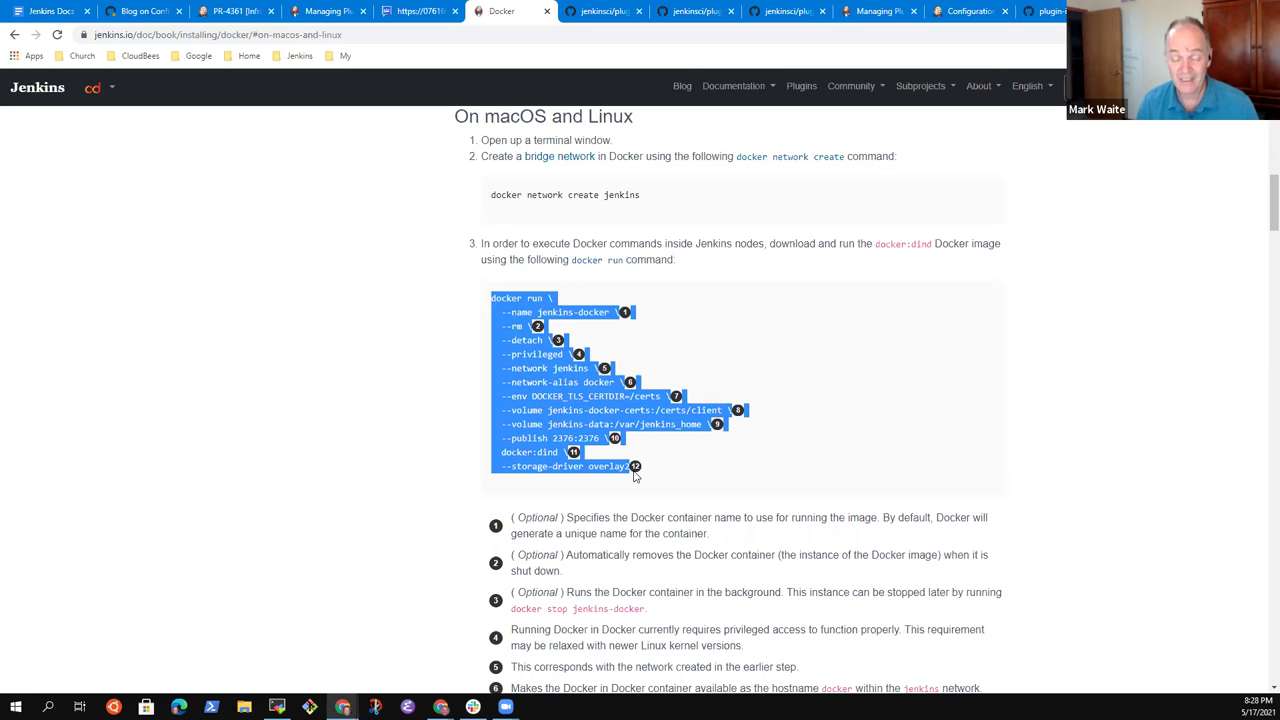
left_click(634, 477)
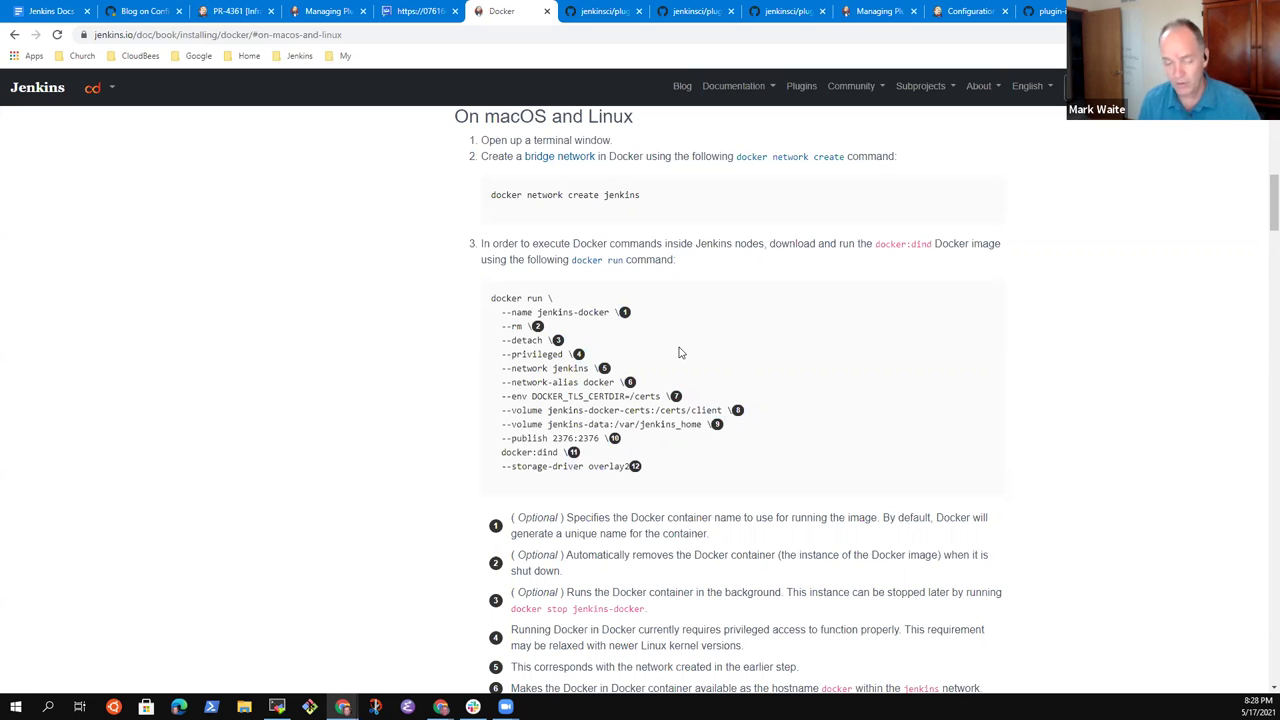
scroll(679, 352, "down", 20)
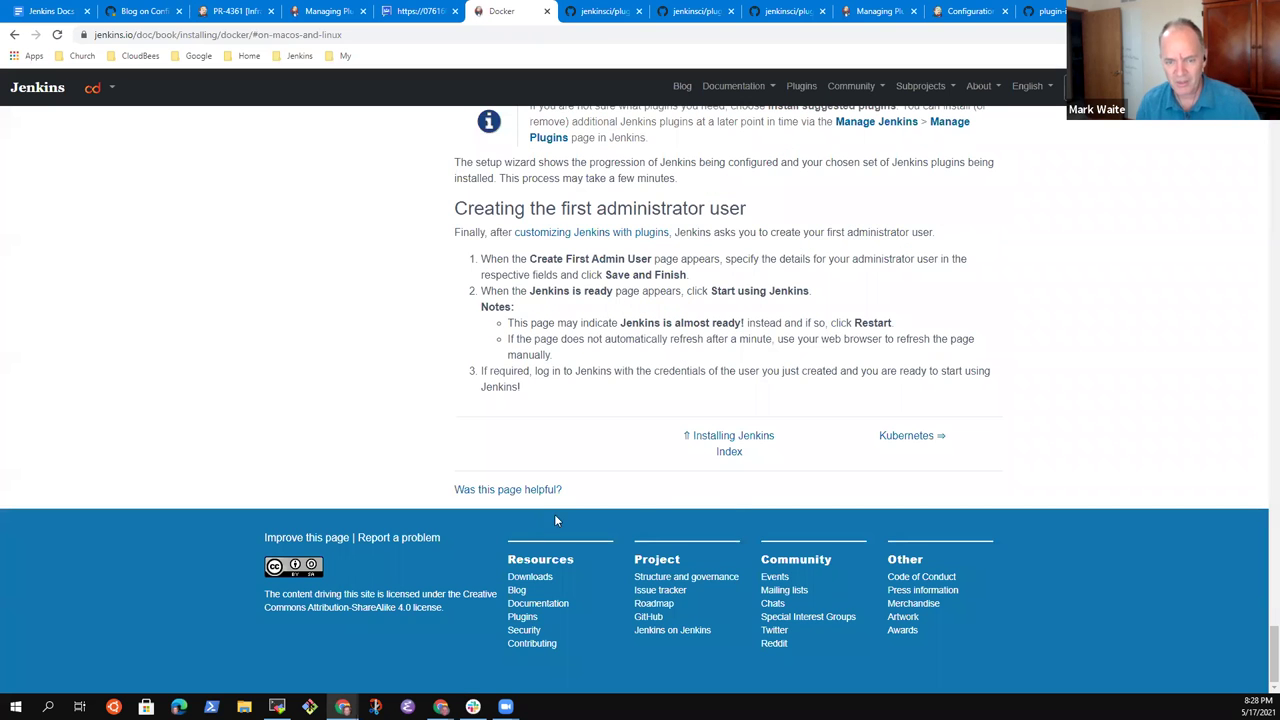
left_click(329, 537)
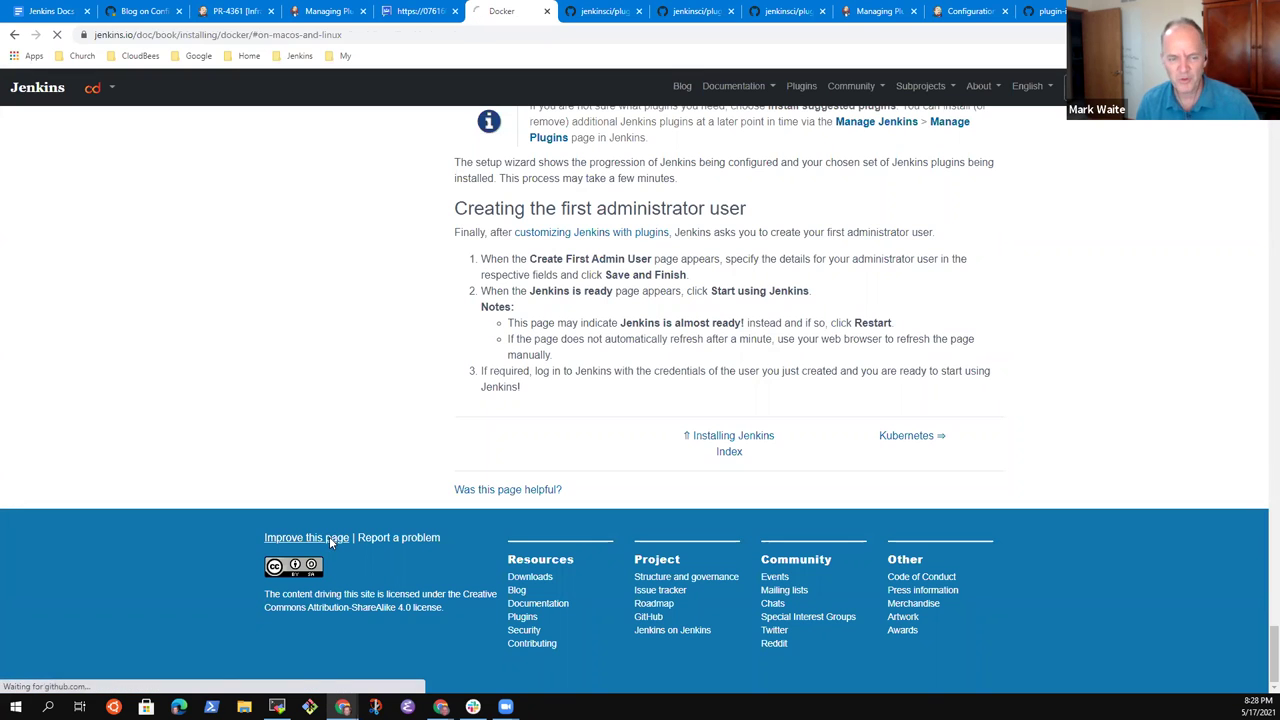
scroll(253, 540, "down", 9)
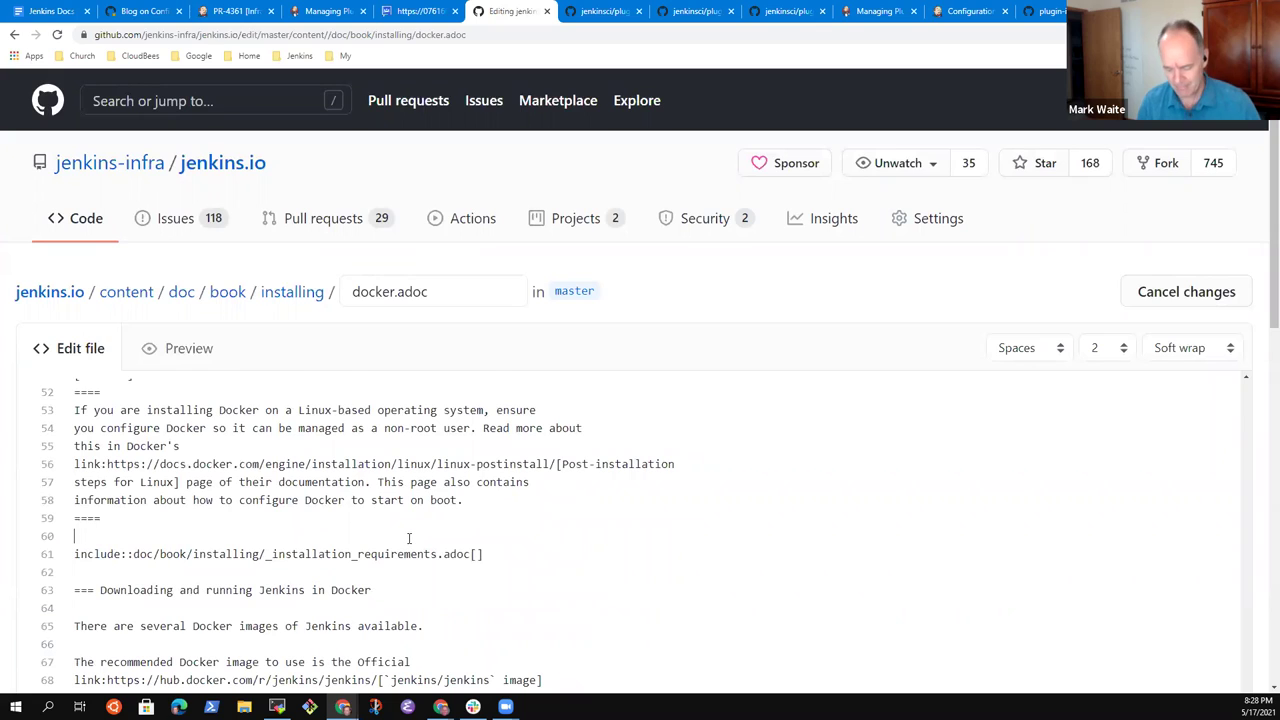
key("ctrl+f")
type("\\")
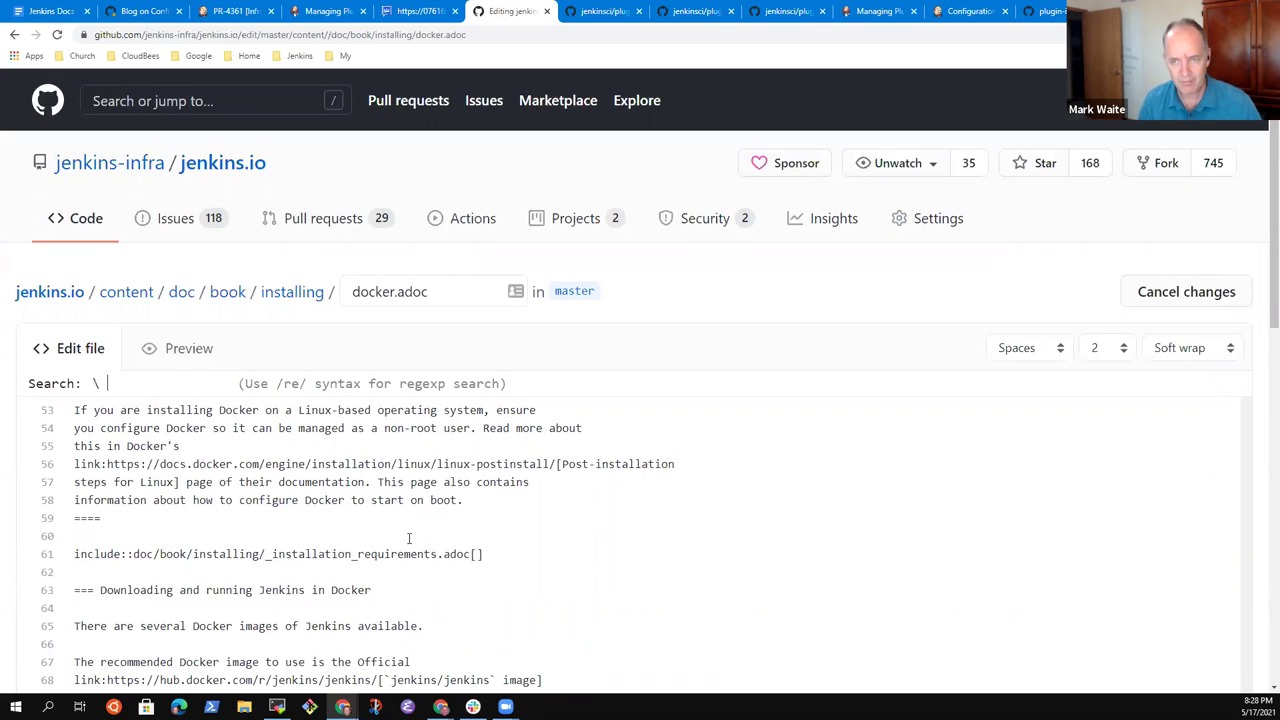
key("BackSpace")
left_click(409, 538)
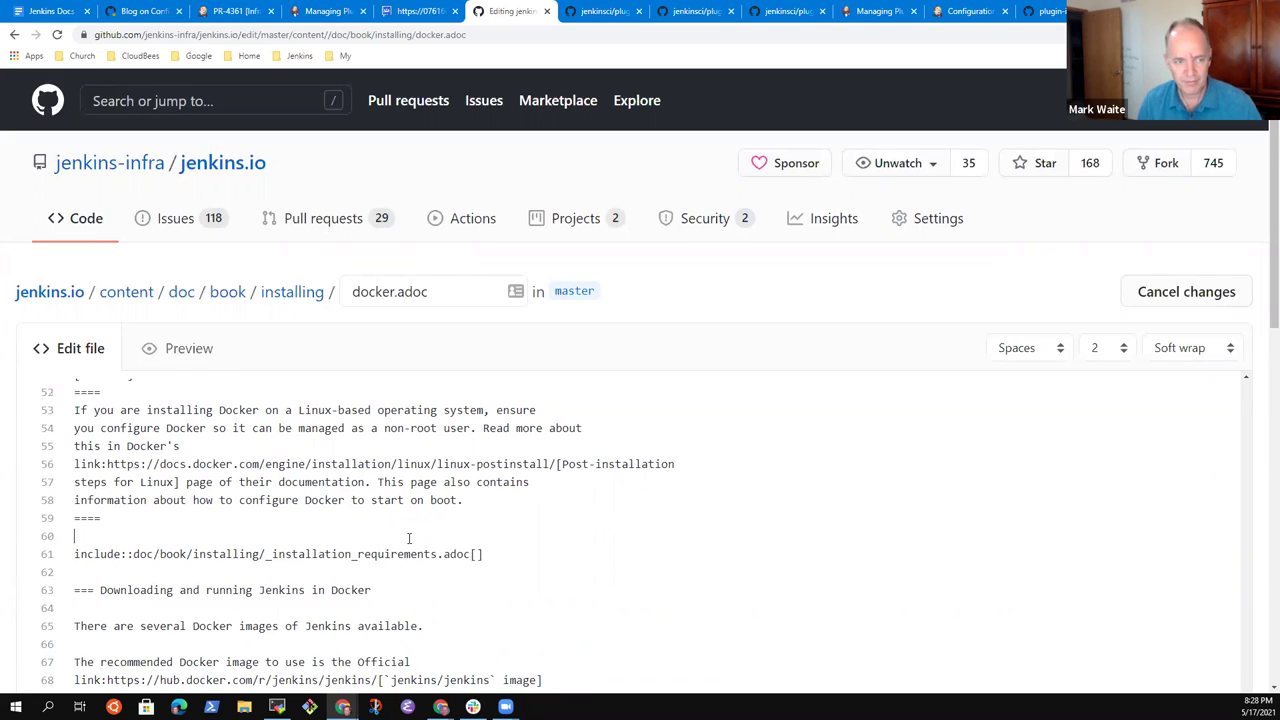
scroll(394, 546, "down", 9)
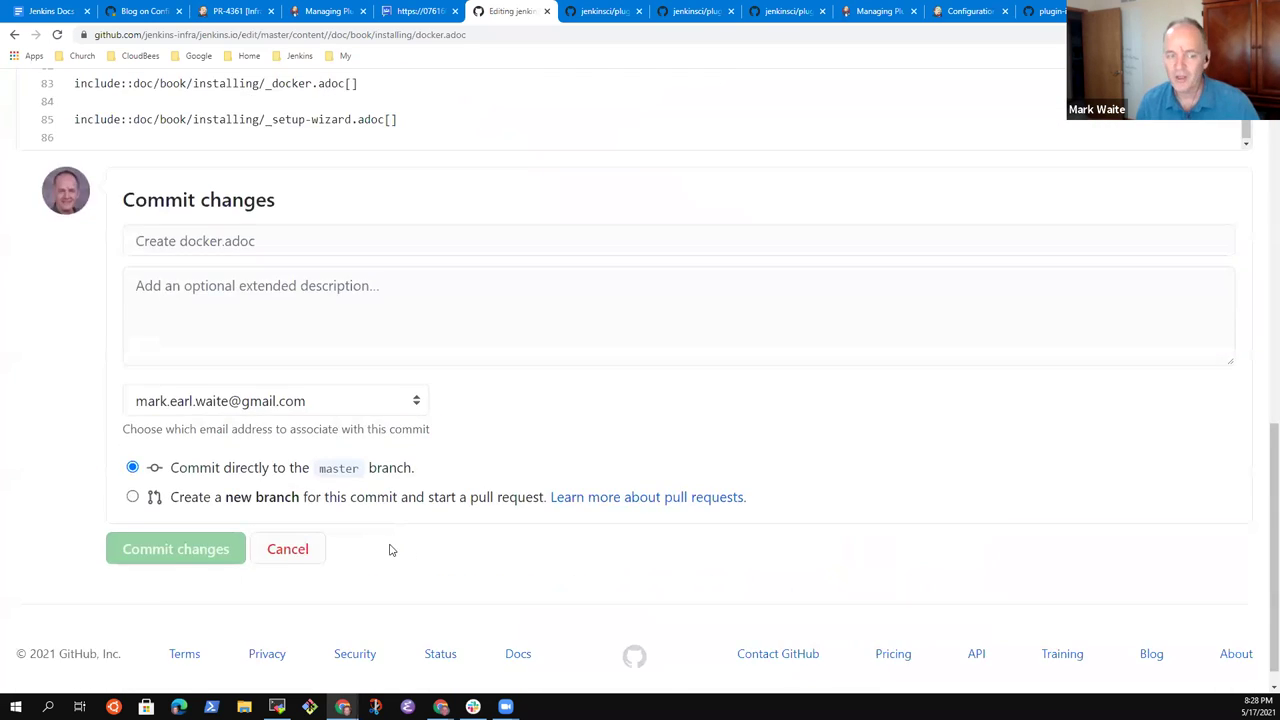
scroll(389, 549, "up", 3)
scroll(242, 306, "up", 2)
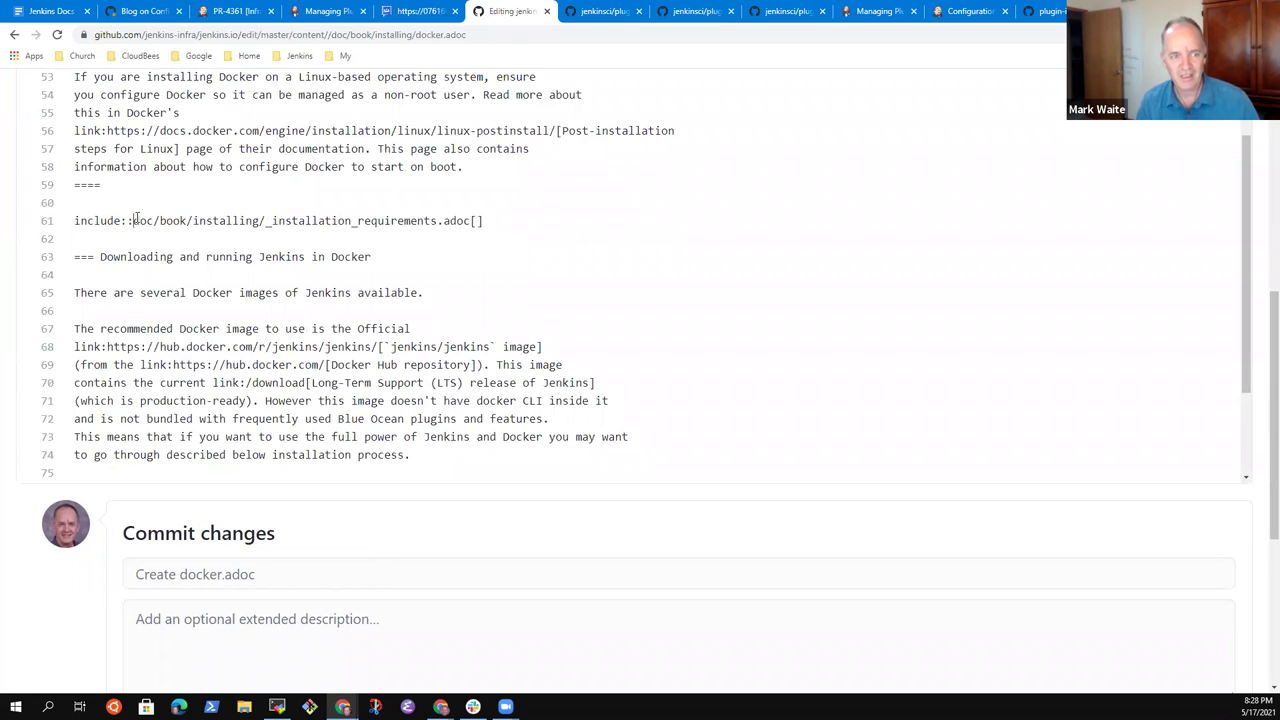
mouse_move(132, 220)
left_mouse_down()
mouse_move(428, 242)
mouse_move(472, 223)
left_mouse_up()
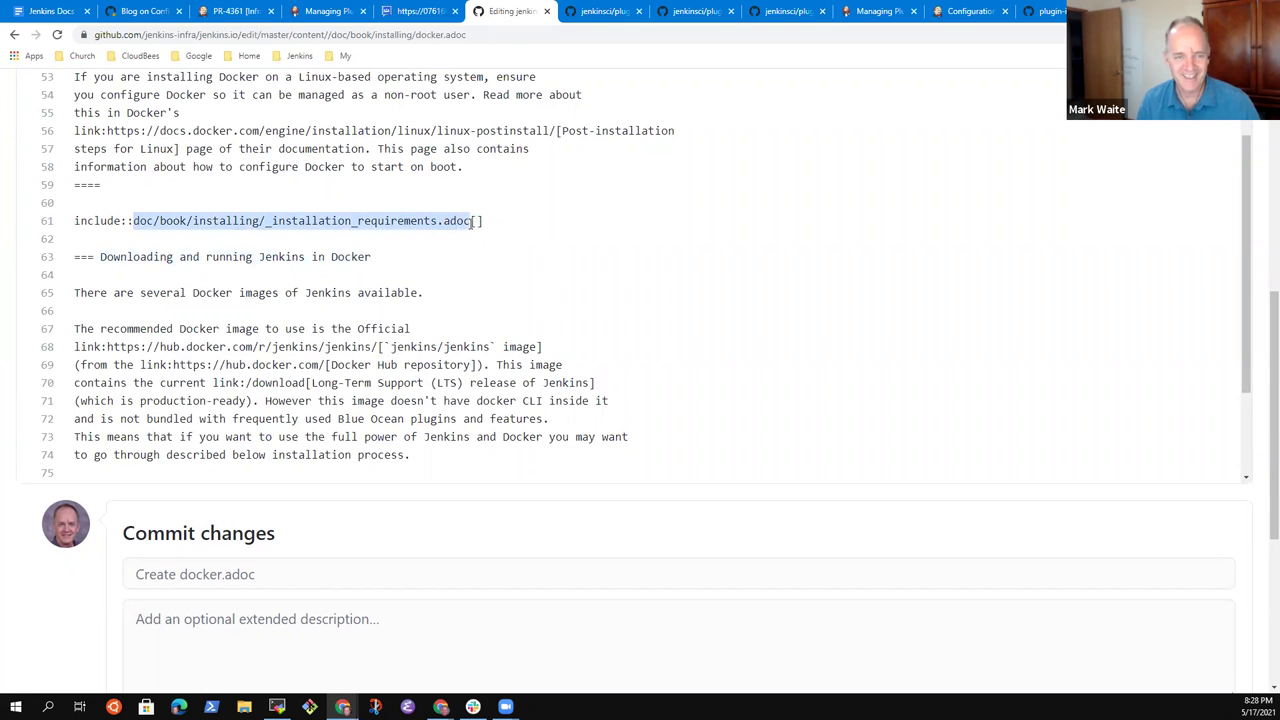
scroll(430, 272, "up", 5)
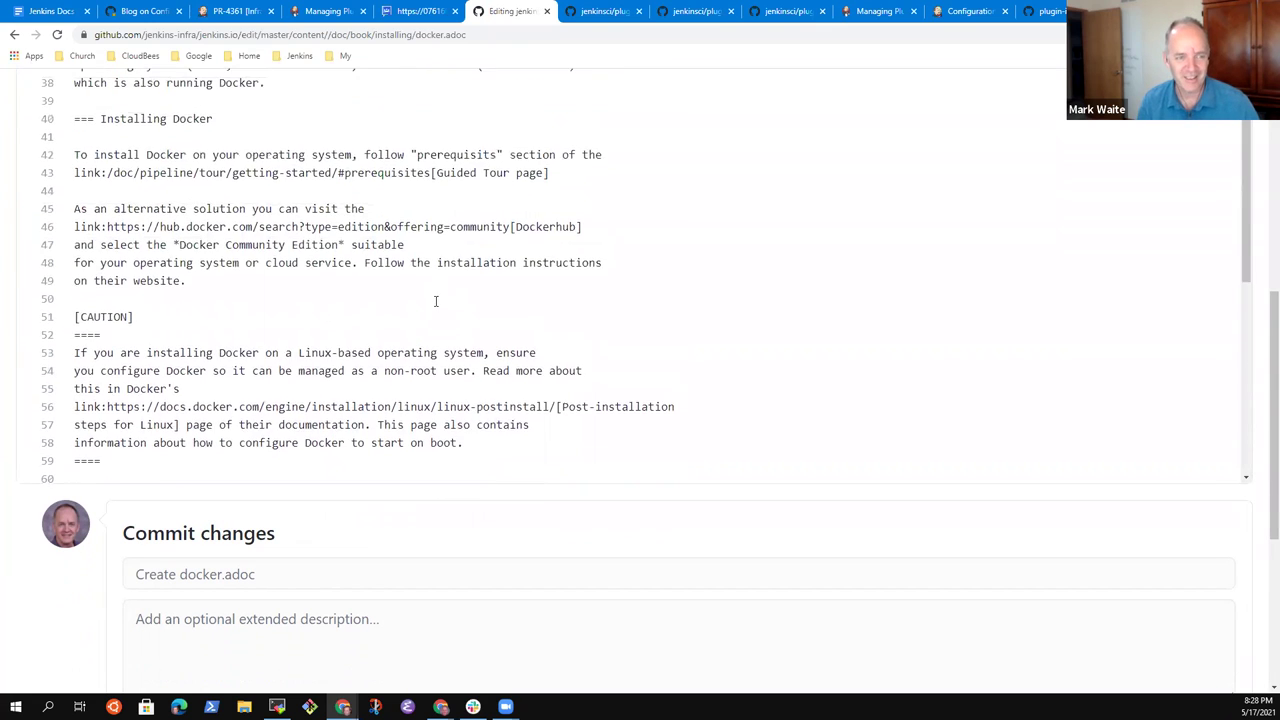
scroll(430, 265, "up", 10)
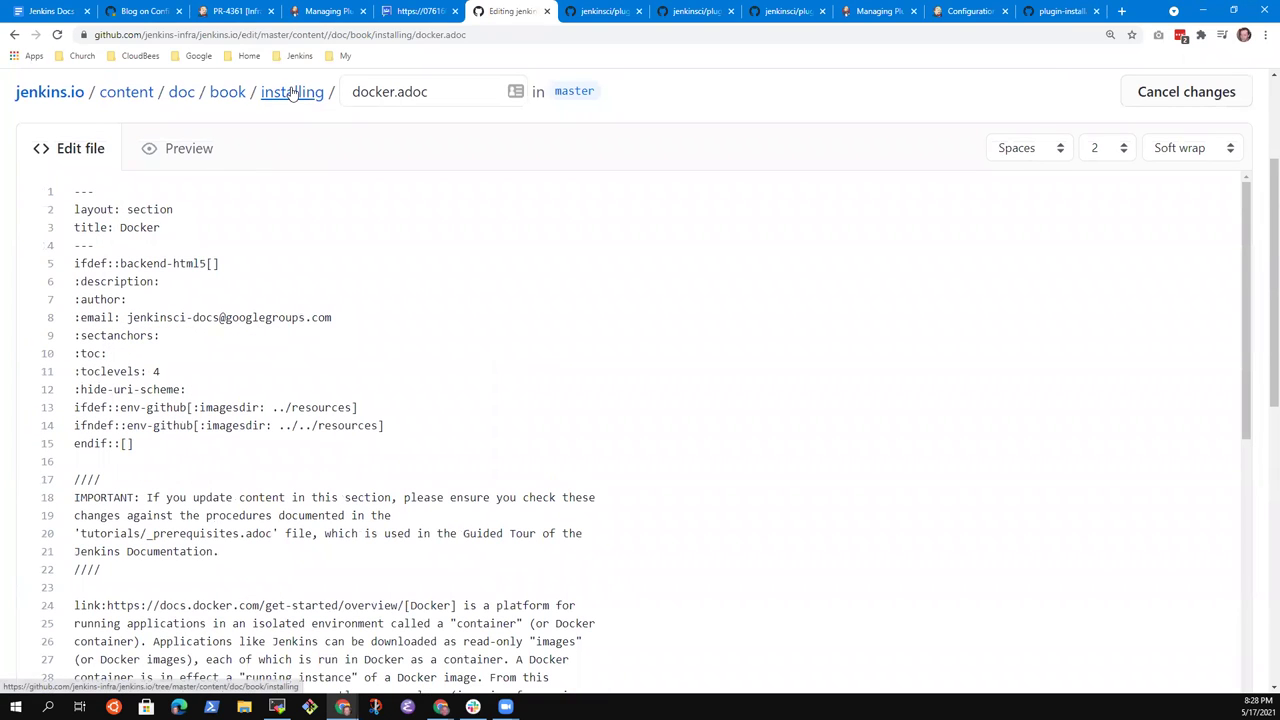
scroll(320, 255, "down", 10)
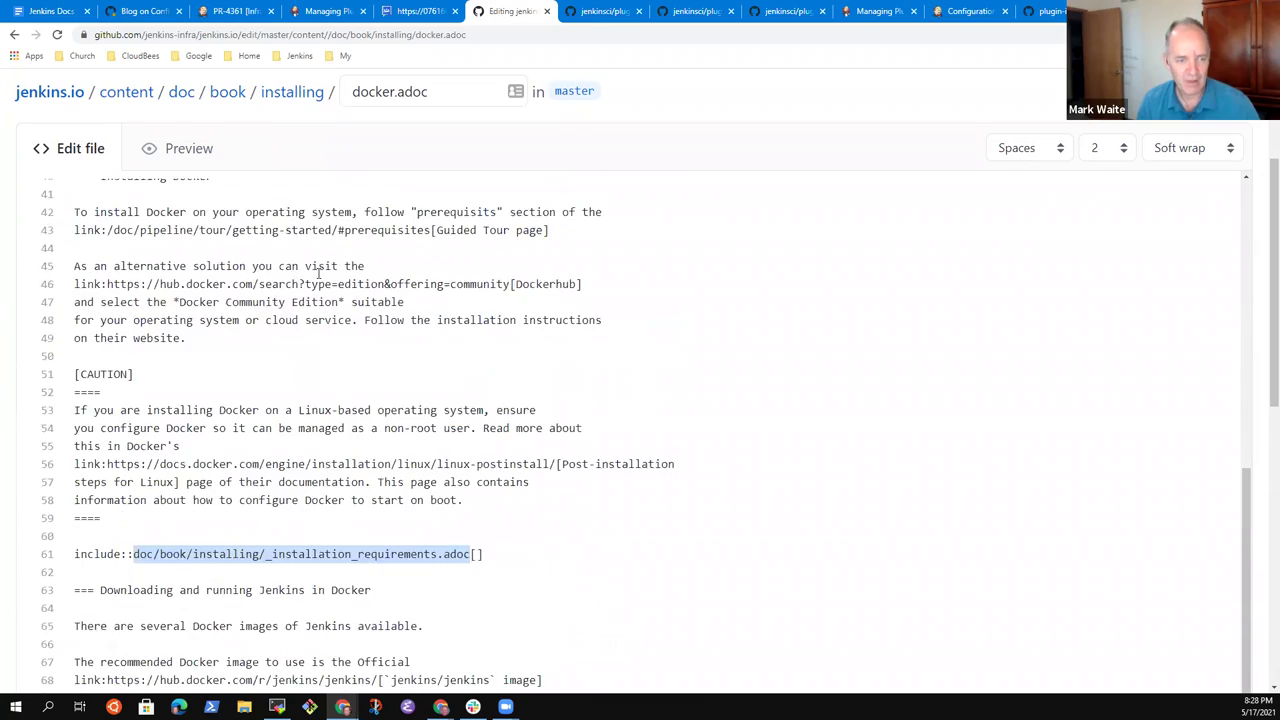
scroll(318, 272, "up", 5)
scroll(330, 260, "down", 6)
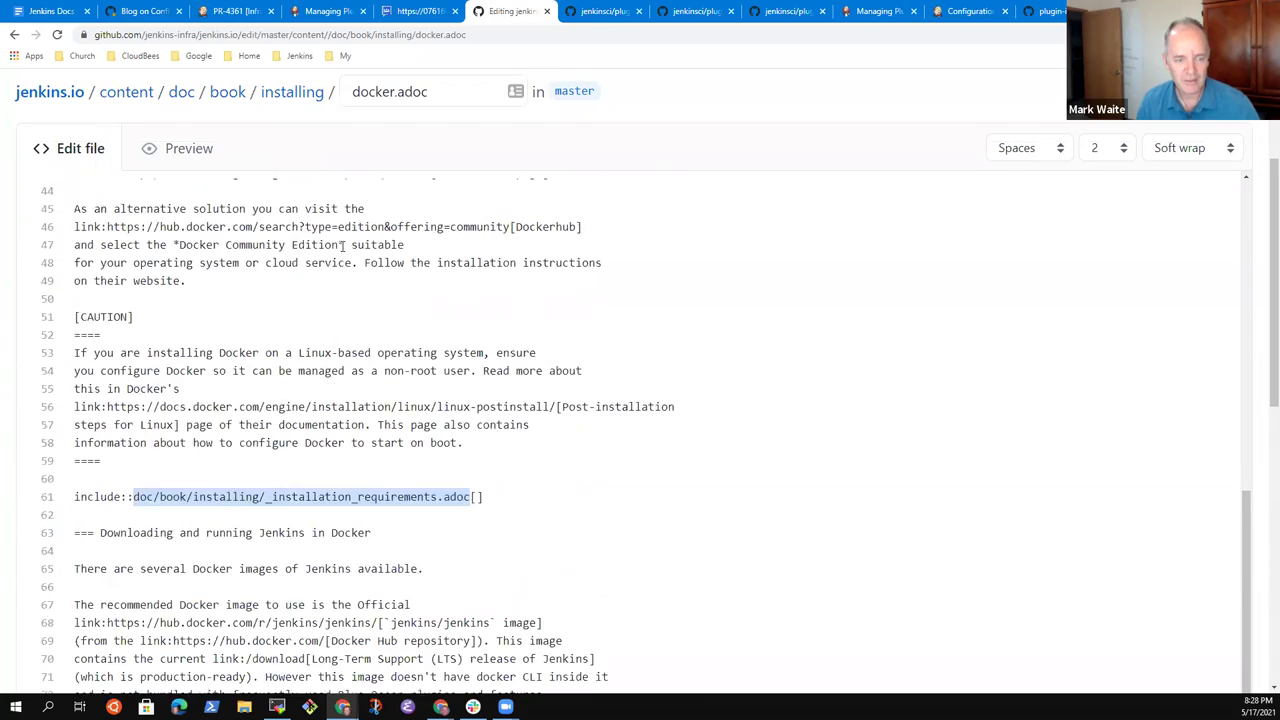
scroll(330, 240, "up", 3)
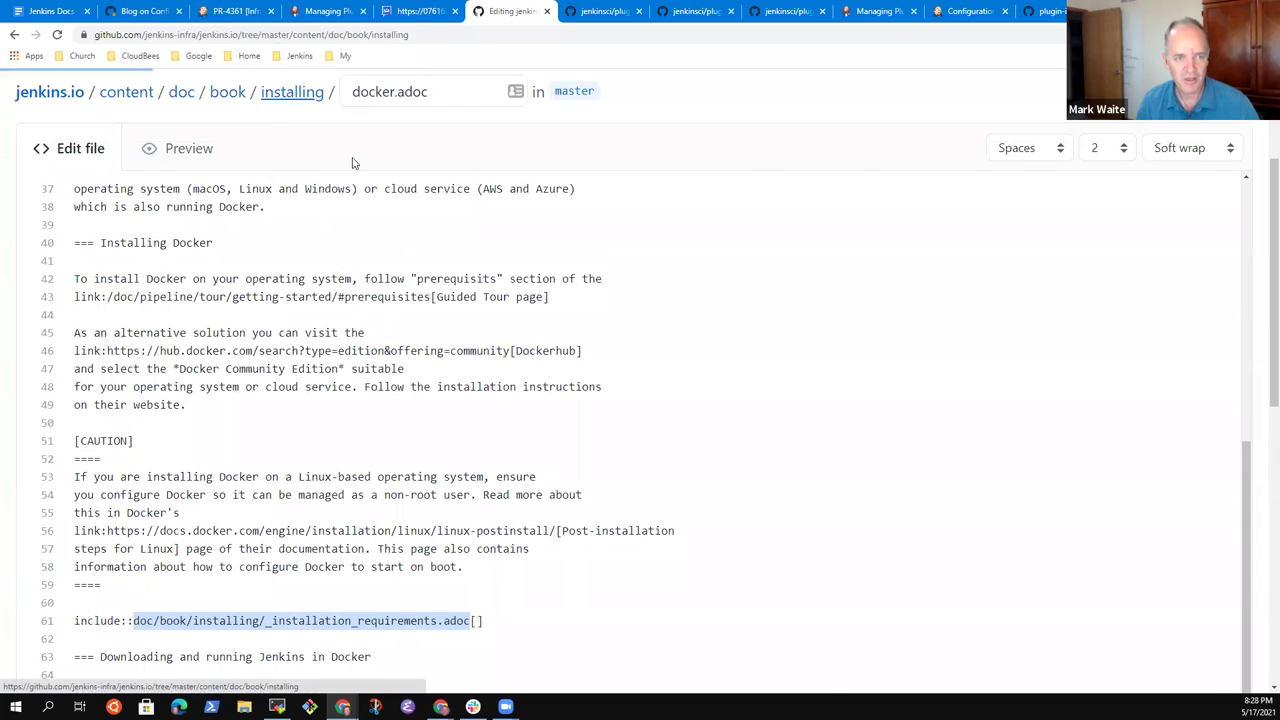
Step: From the installing folder, browse _installation_requirements.adoc and then _run-jenkins-in-docker.adoc
left_click(288, 93)
left_click(194, 546)
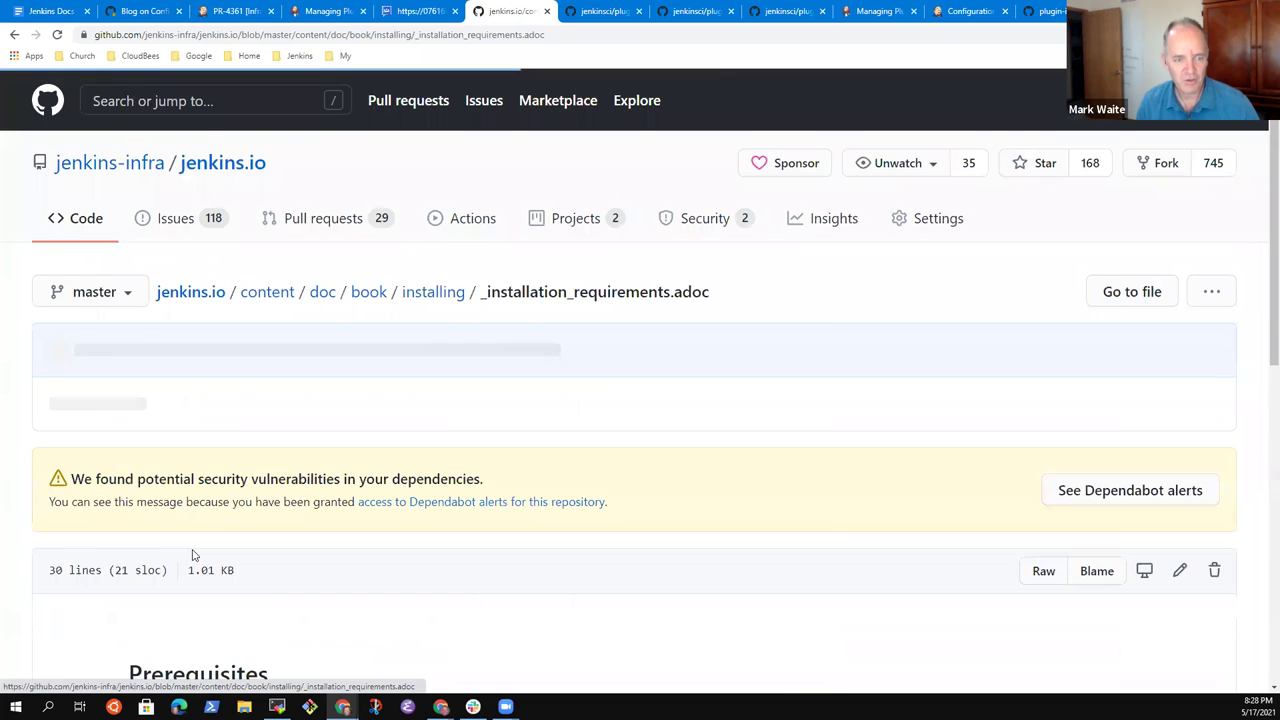
scroll(330, 465, "down", 7)
scroll(330, 465, "up", 5)
left_click(14, 34)
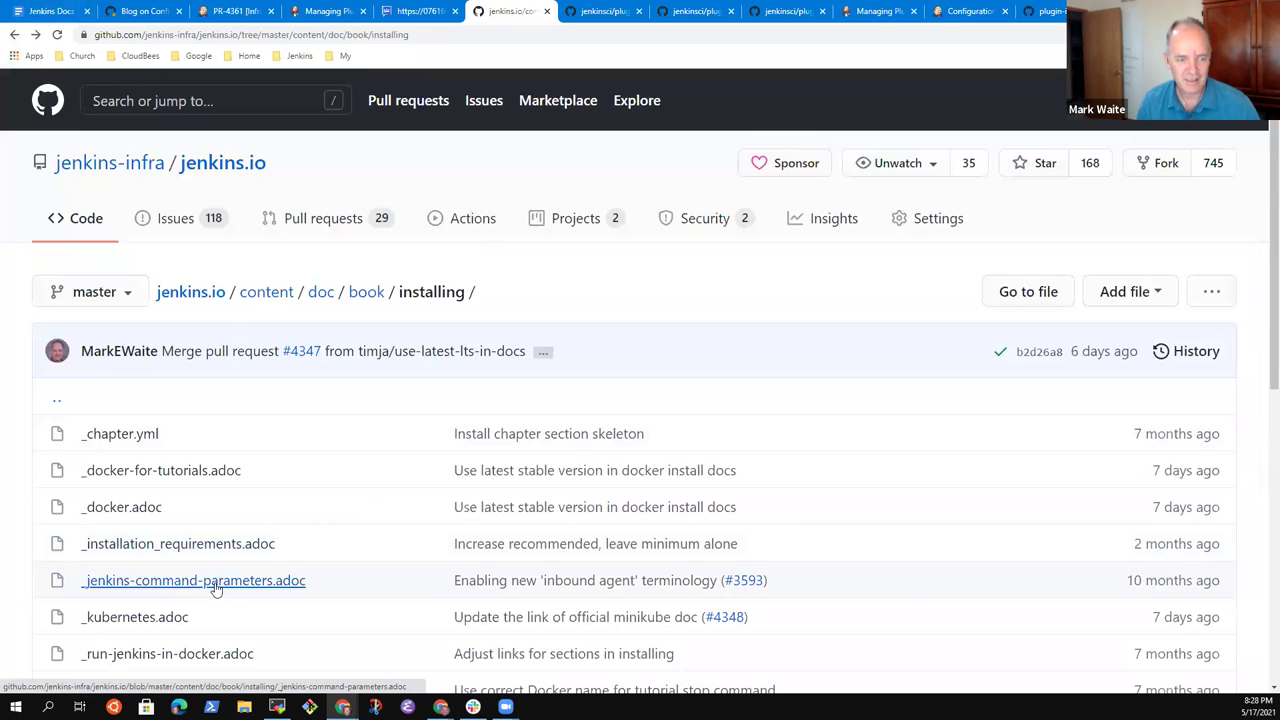
scroll(194, 606, "down", 3)
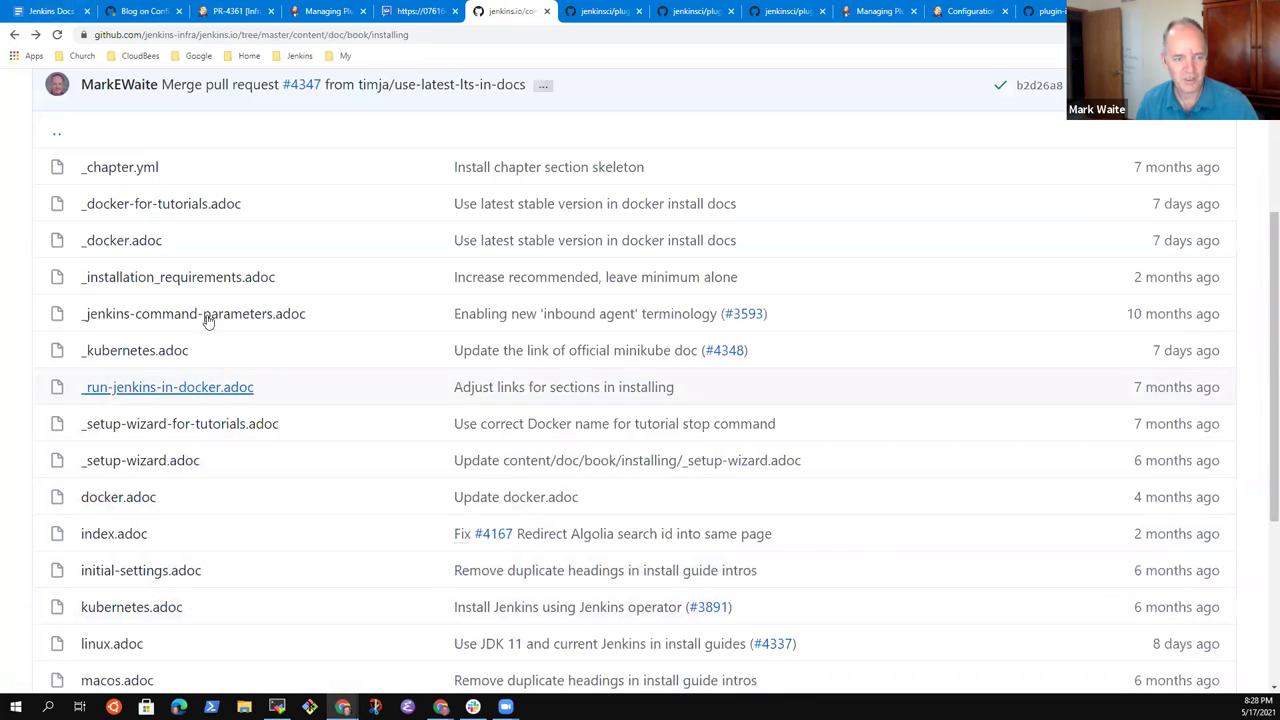
left_click(199, 390)
scroll(290, 445, "down", 4)
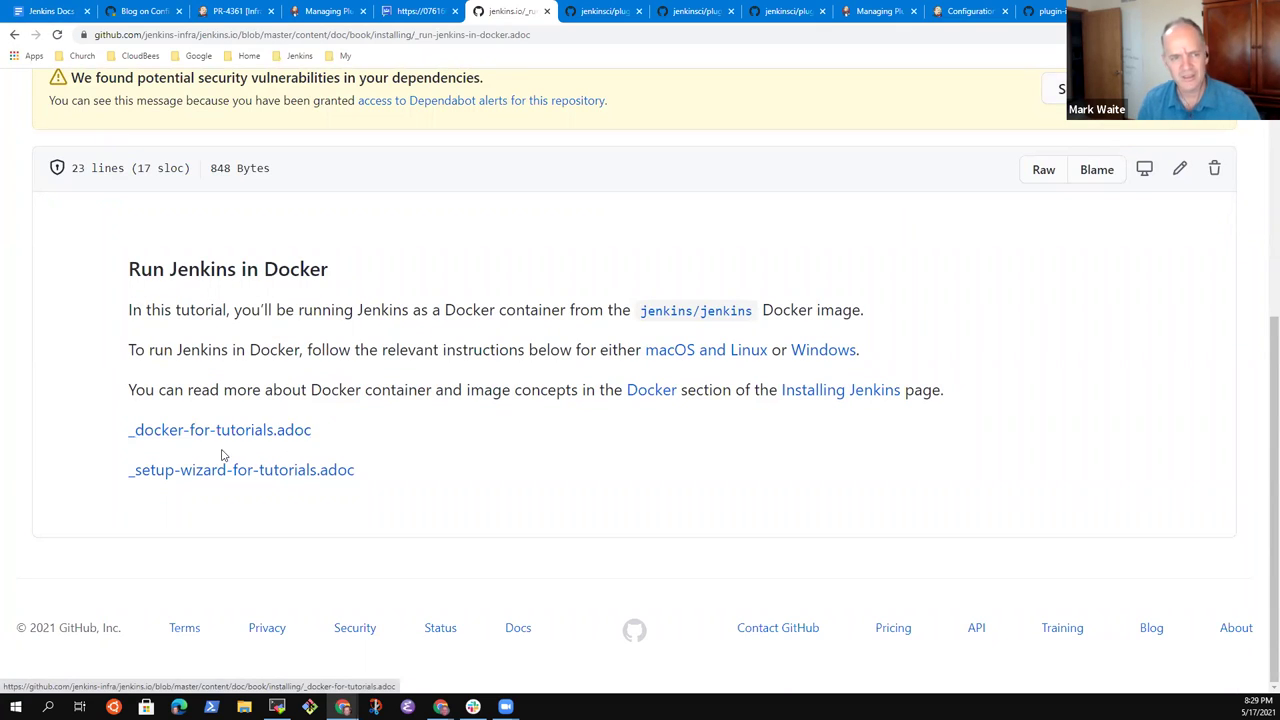
Step: Open the included _docker-for-tutorials.adoc and select its whole docker run command block
left_click(236, 437)
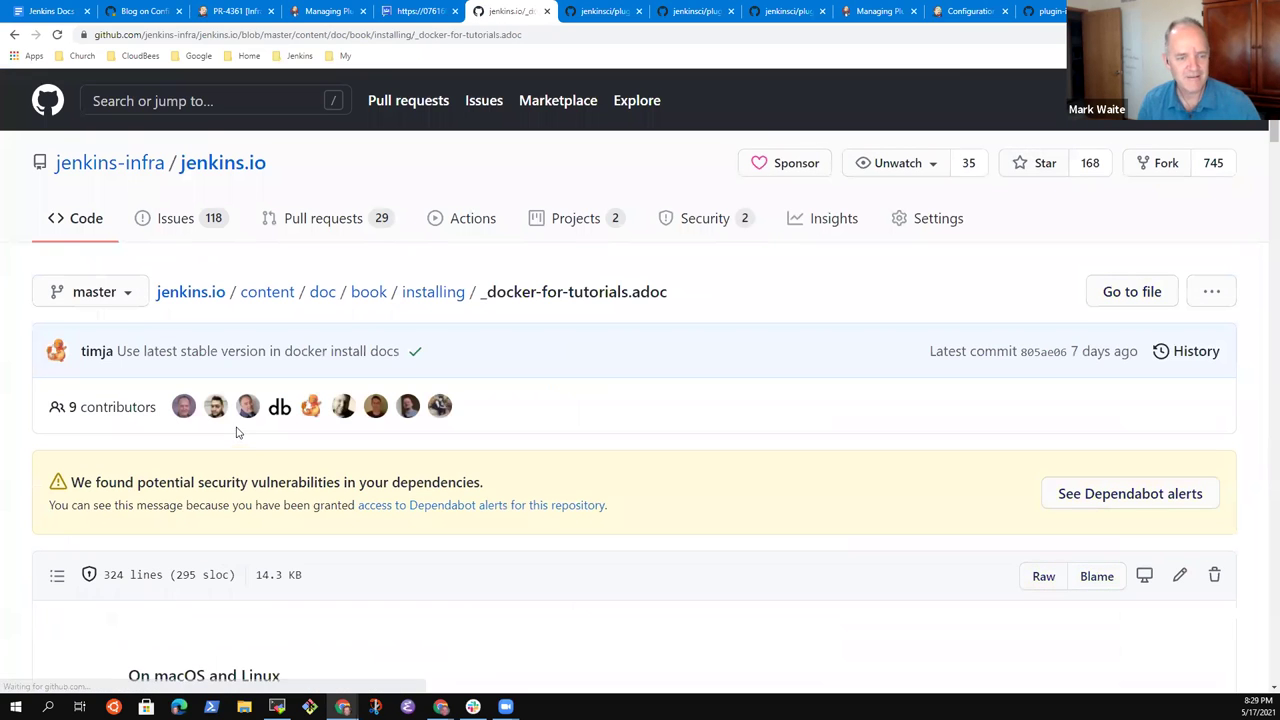
scroll(270, 450, "down", 10)
scroll(300, 470, "up", 2)
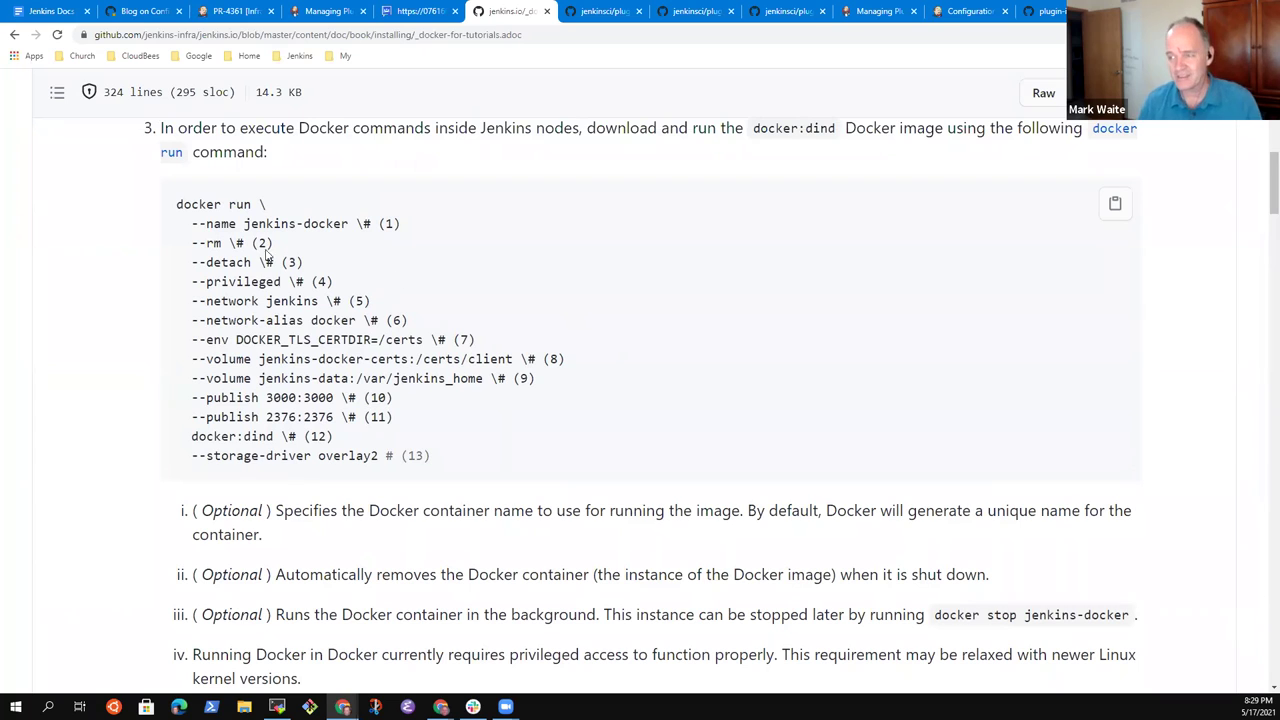
left_click_drag(172, 205, 285, 220)
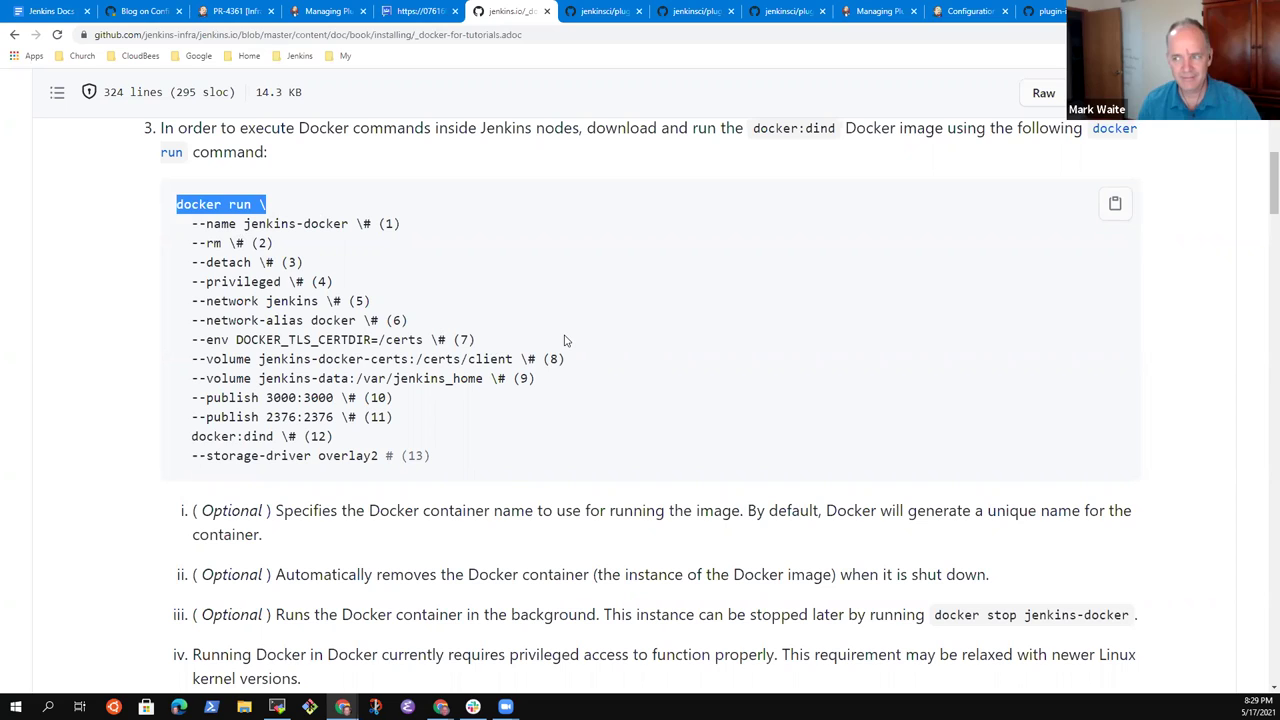
left_click(236, 222)
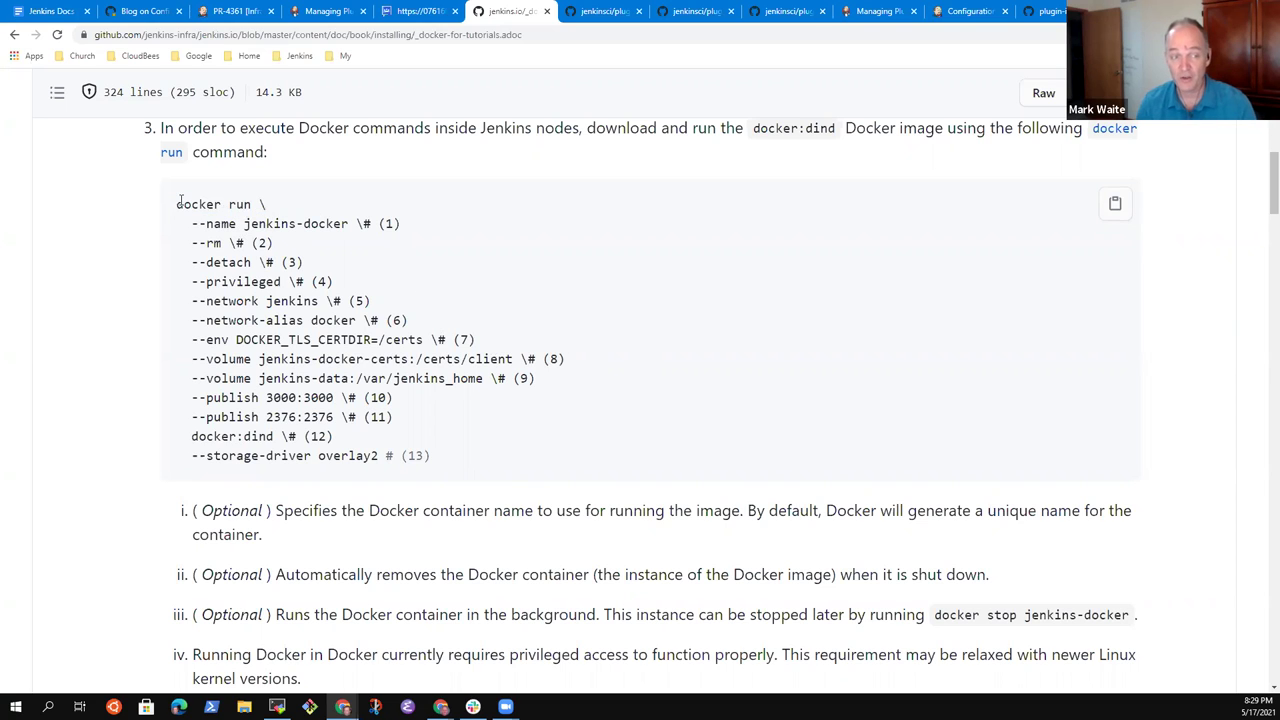
mouse_move(177, 200)
left_mouse_down()
mouse_move(258, 224)
mouse_move(432, 481)
left_mouse_up()
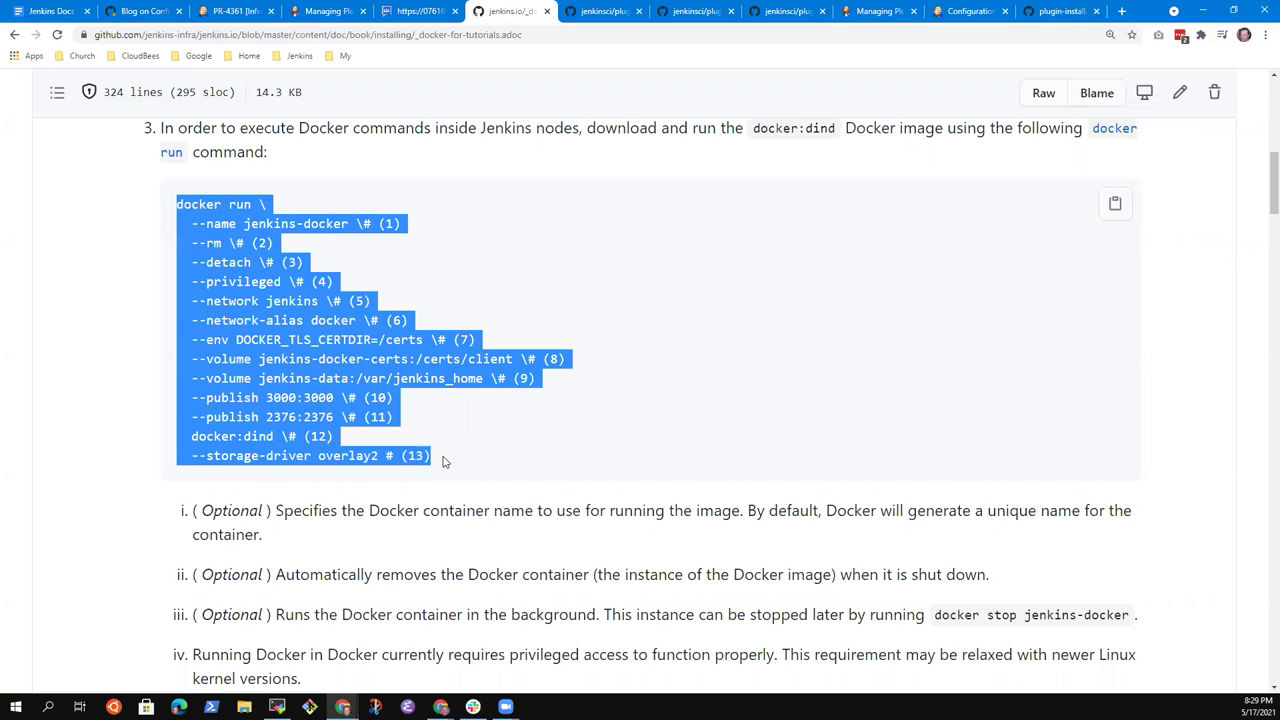
scroll(445, 464, "up", 2)
left_click(829, 429)
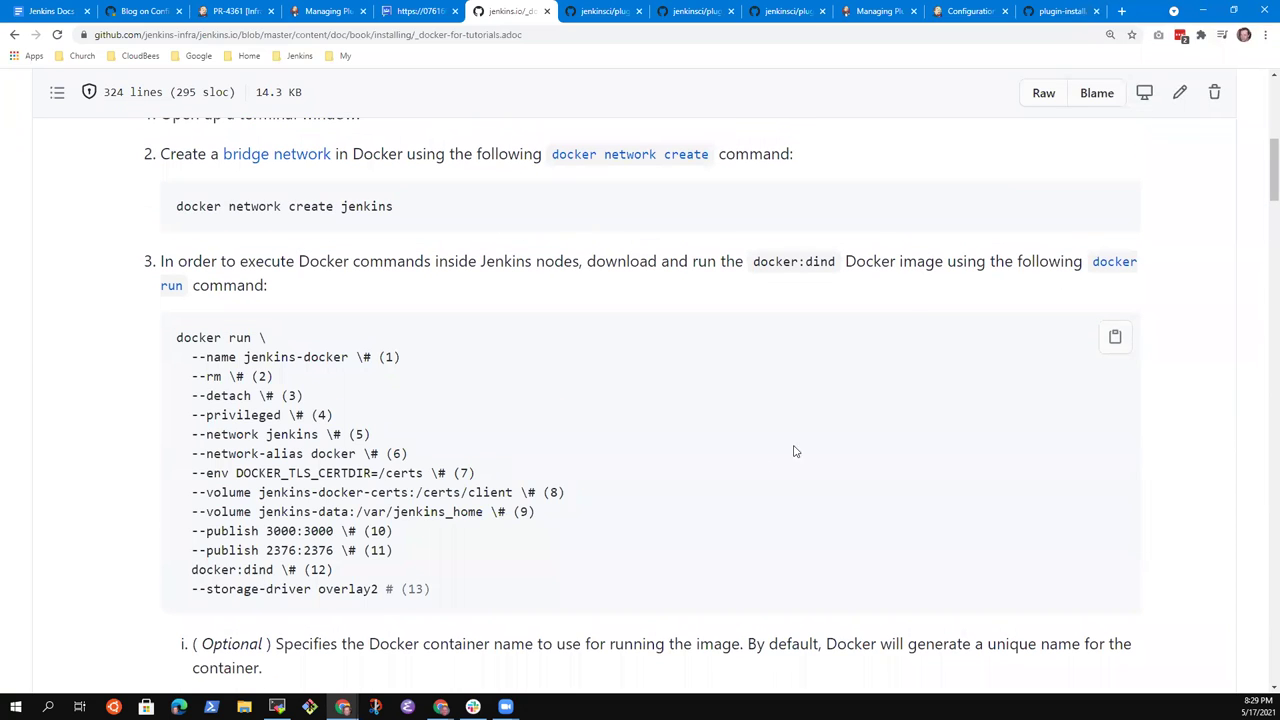
Step: Open the file's Raw view and zoom the text to 175%
left_click(1043, 93)
scroll(323, 380, "down", 3)
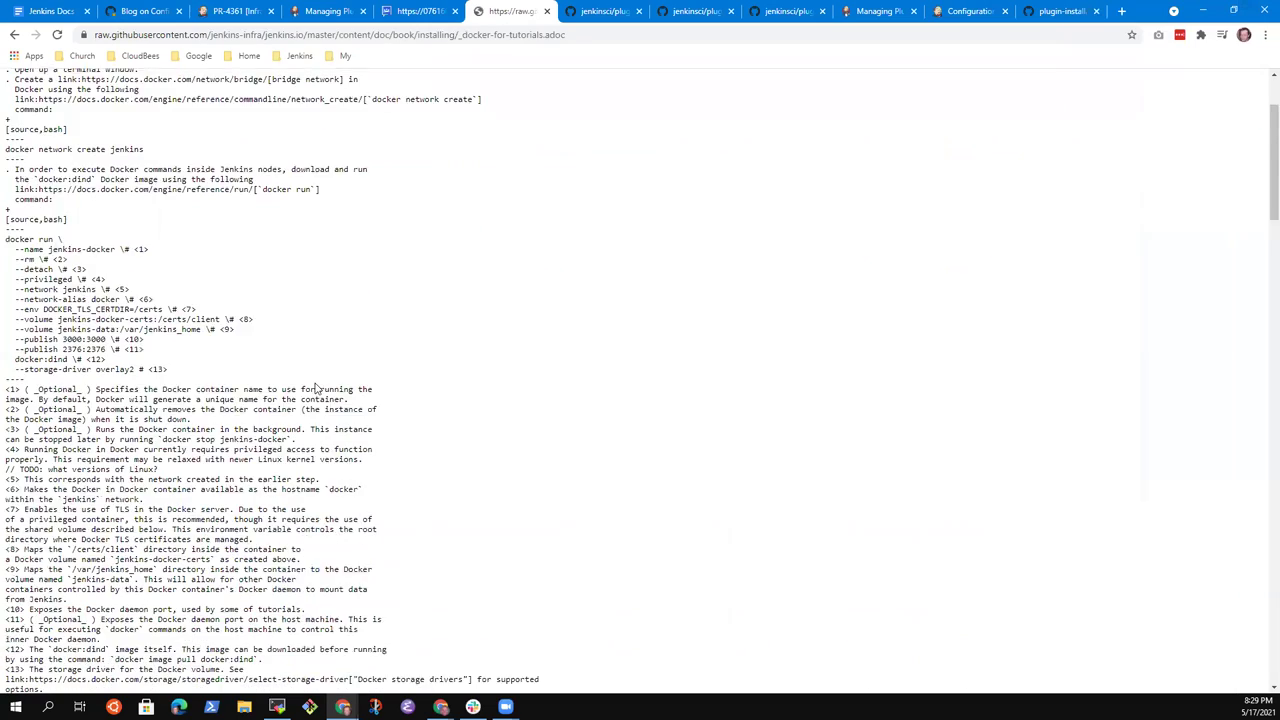
key("ctrl+plus")
key("ctrl+plus")
key("ctrl+plus")
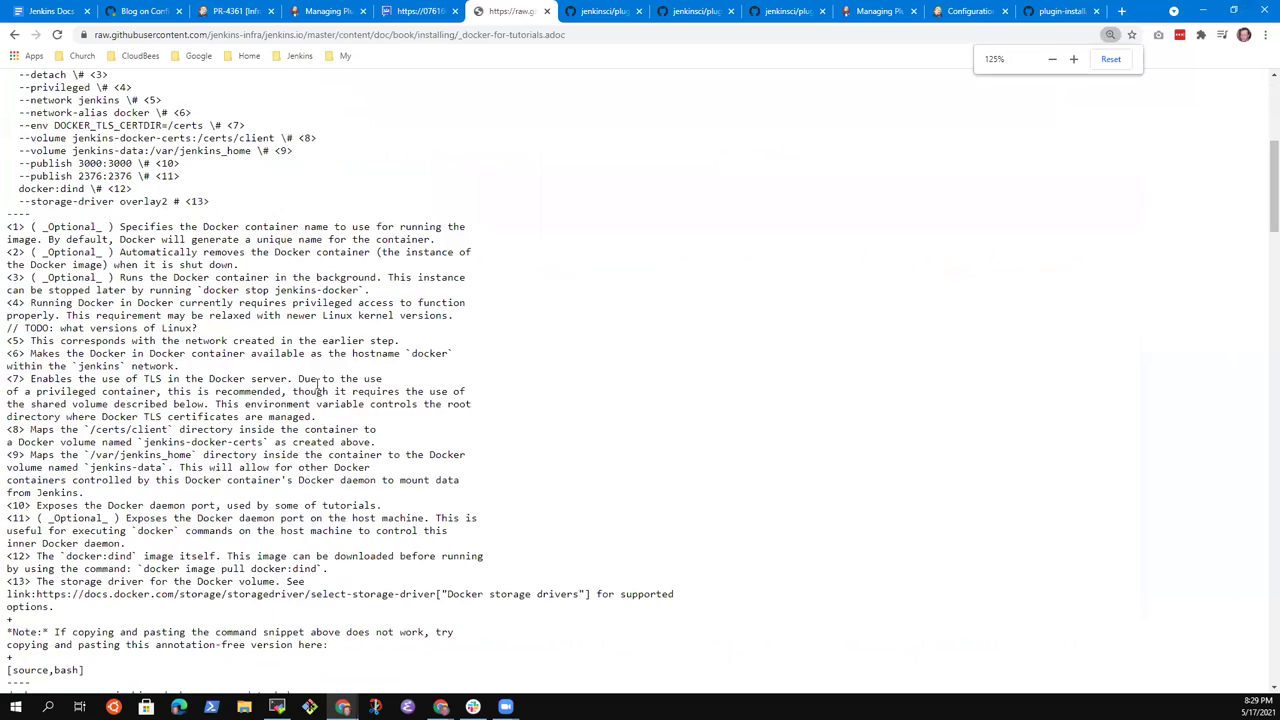
key("ctrl+plus")
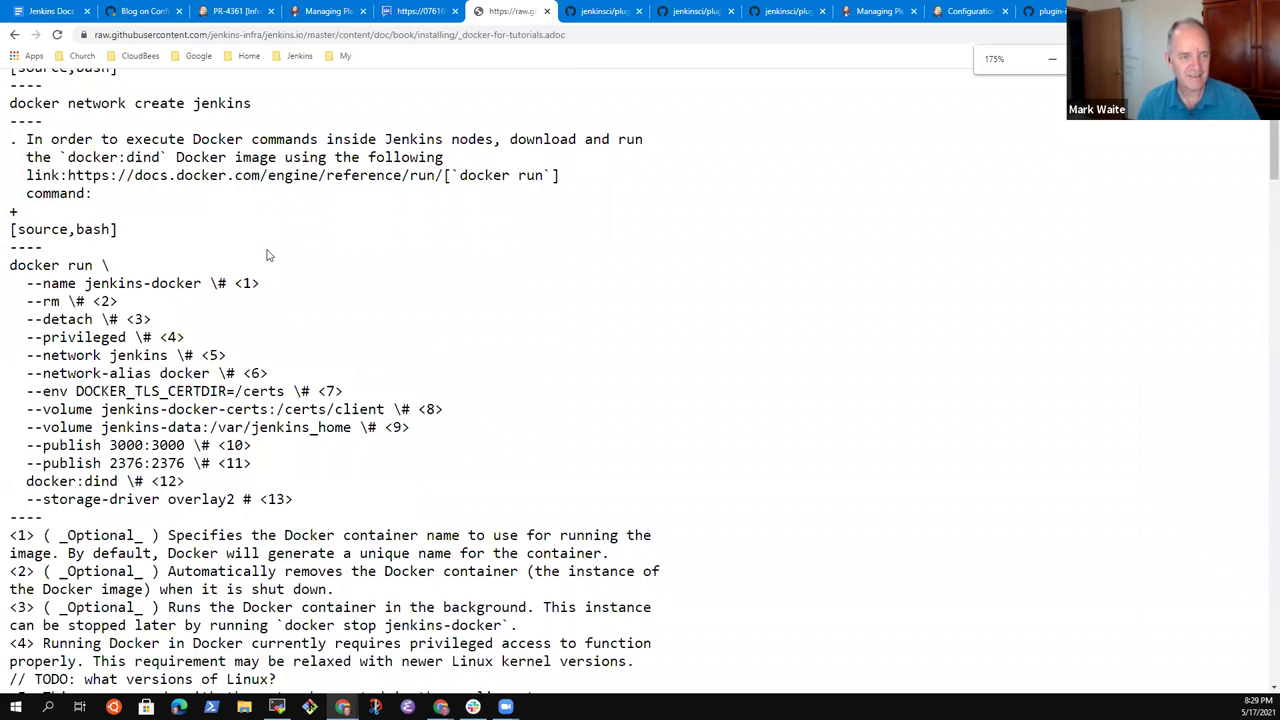
scroll(231, 231, "up", 1)
scroll(180, 245, "up", 2)
scroll(159, 268, "down", 1)
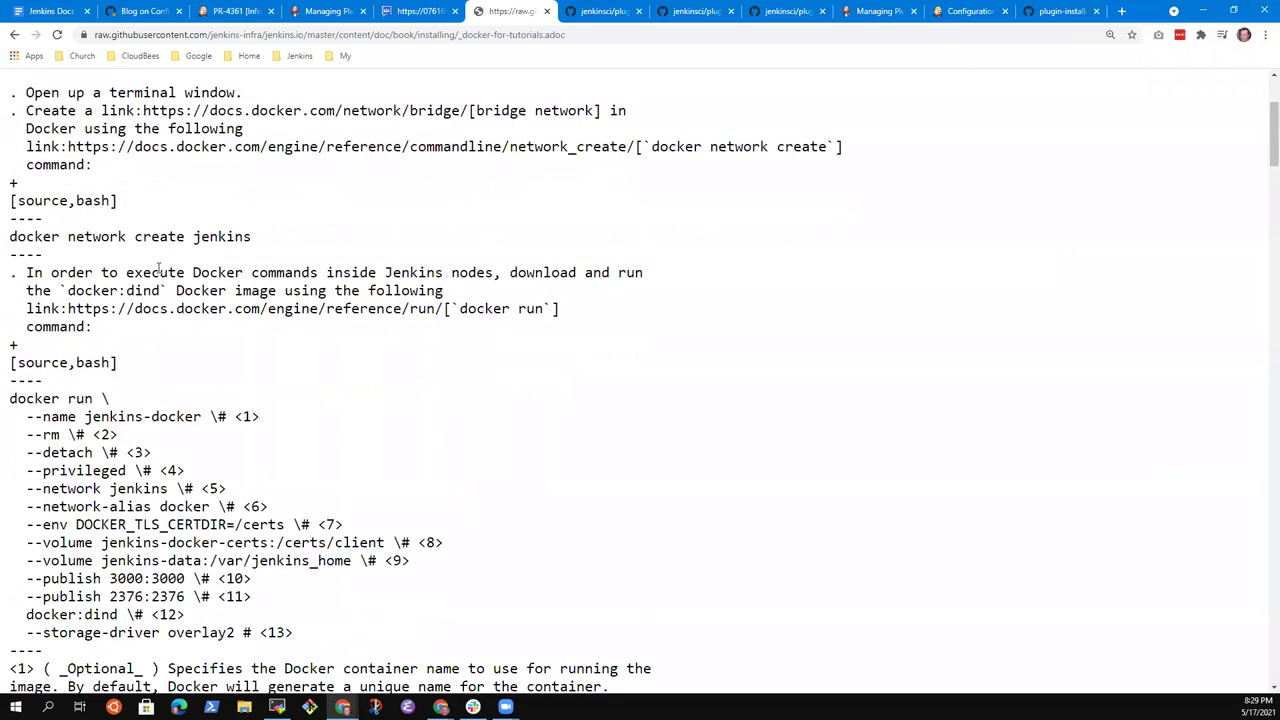
Step: Select the [source,bash] docker run block with its callouts, briefly checking the plugin manager tab
left_click_drag(13, 366, 167, 369)
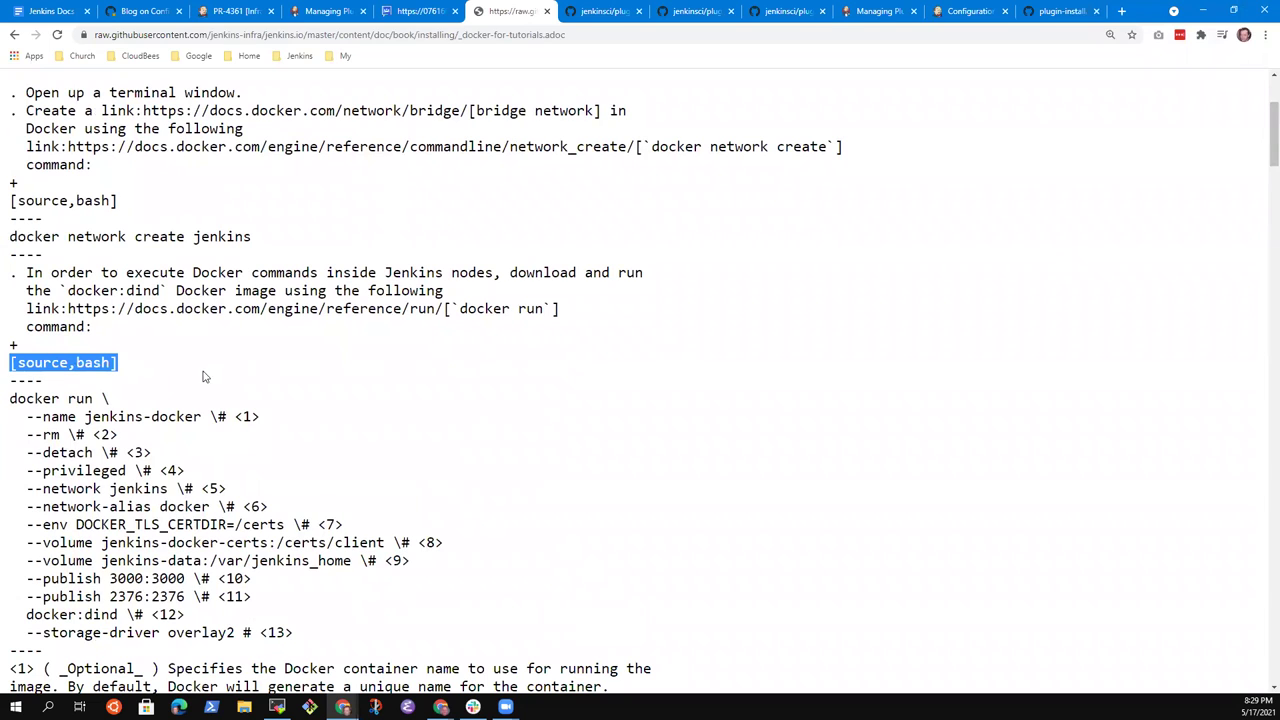
left_click_drag(17, 380, 25, 380)
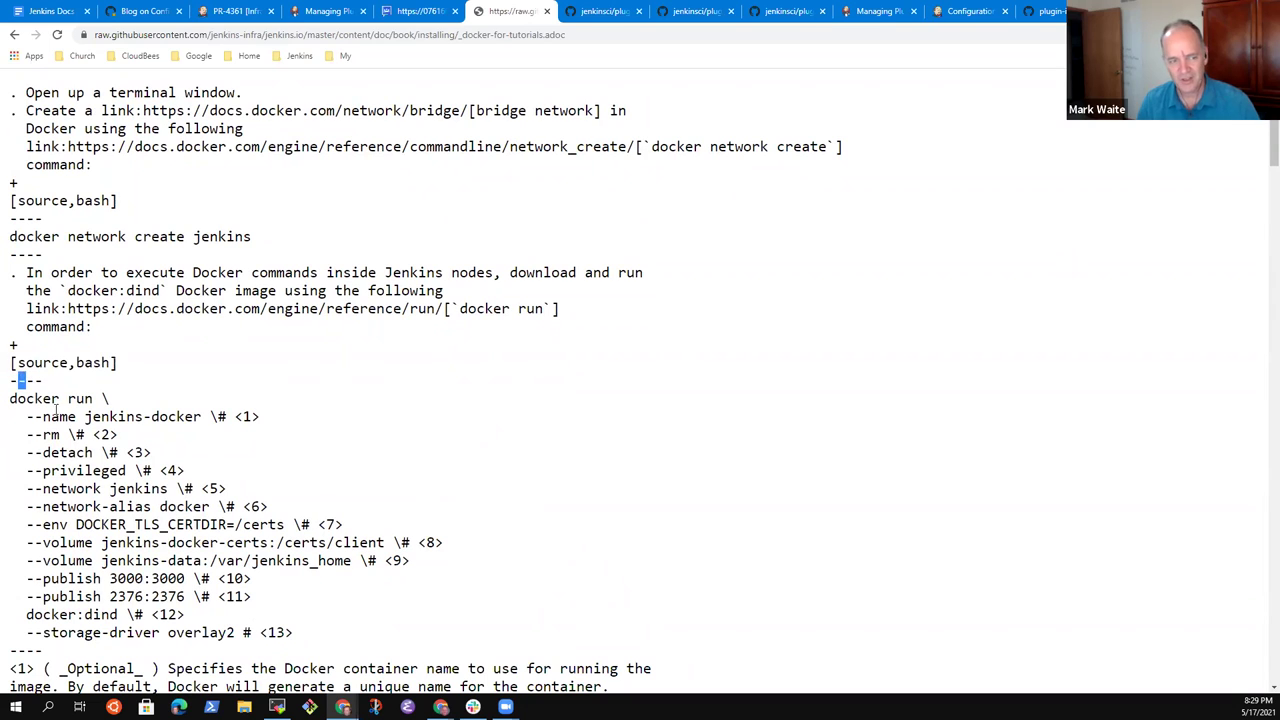
scroll(124, 379, "down", 1)
scroll(124, 379, "down", 1)
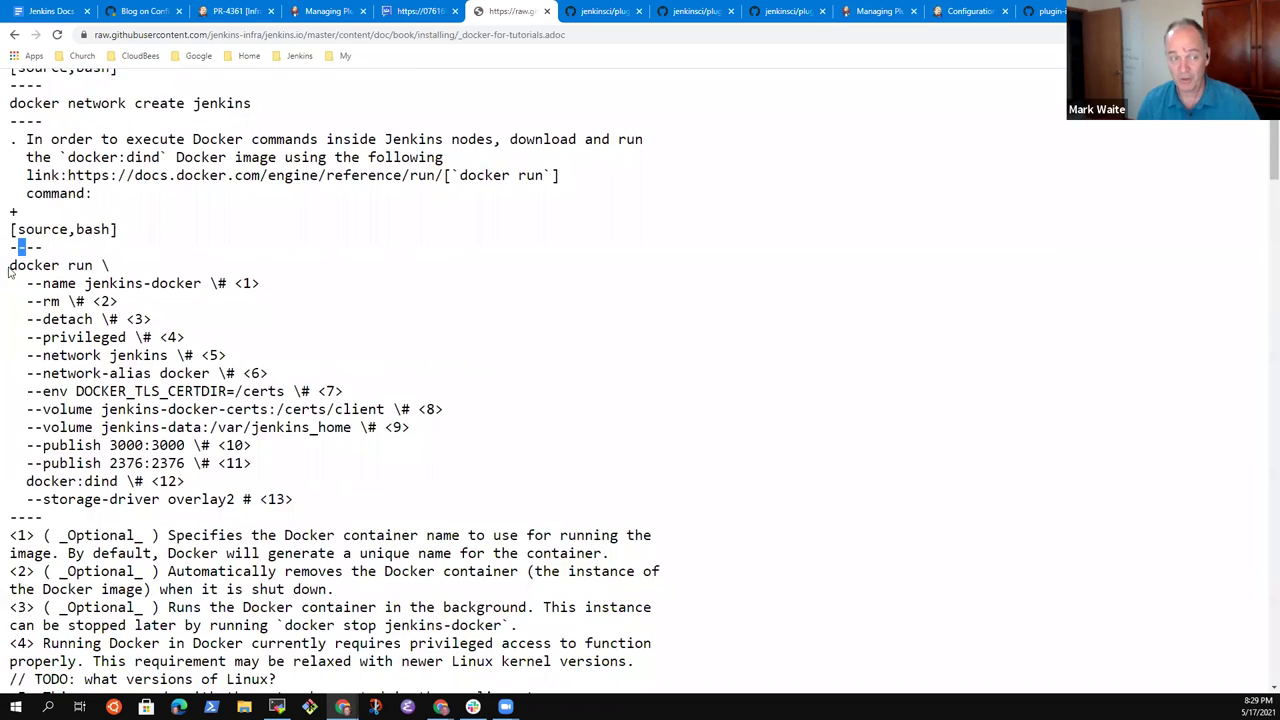
mouse_move(10, 265)
left_mouse_down()
mouse_move(266, 519)
mouse_move(296, 500)
mouse_move(324, 505)
left_mouse_up()
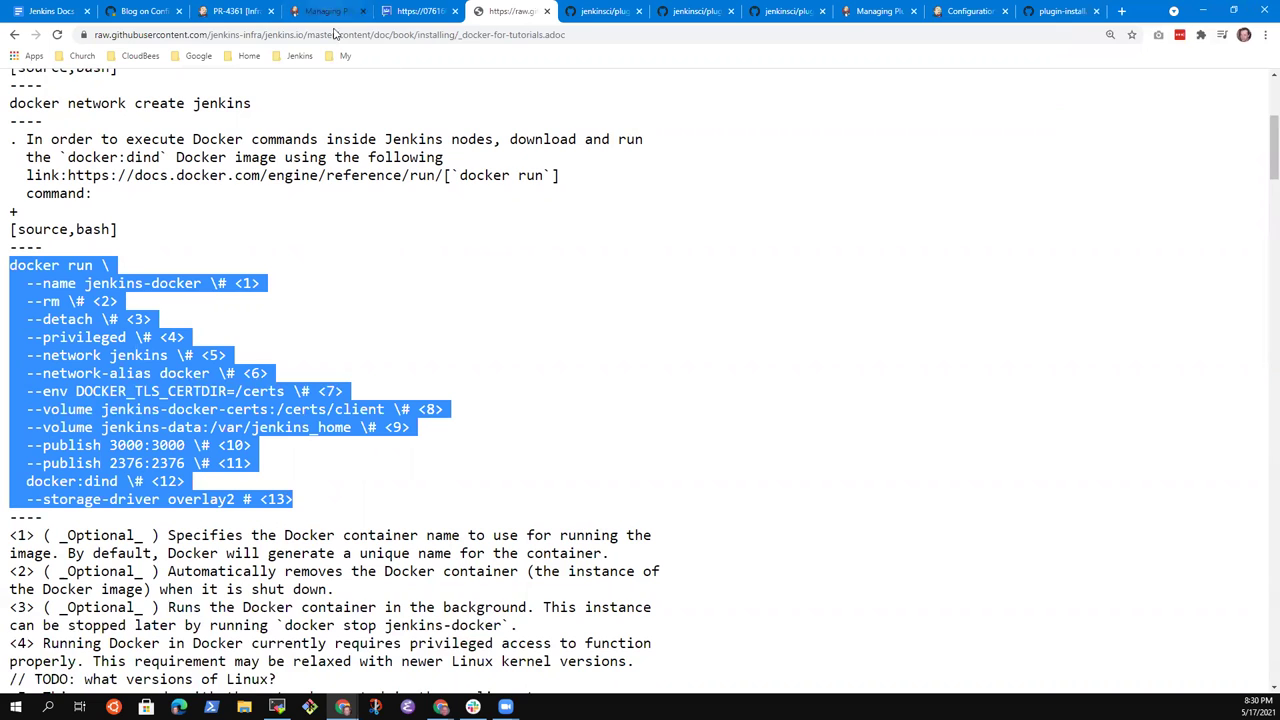
left_click(425, 17)
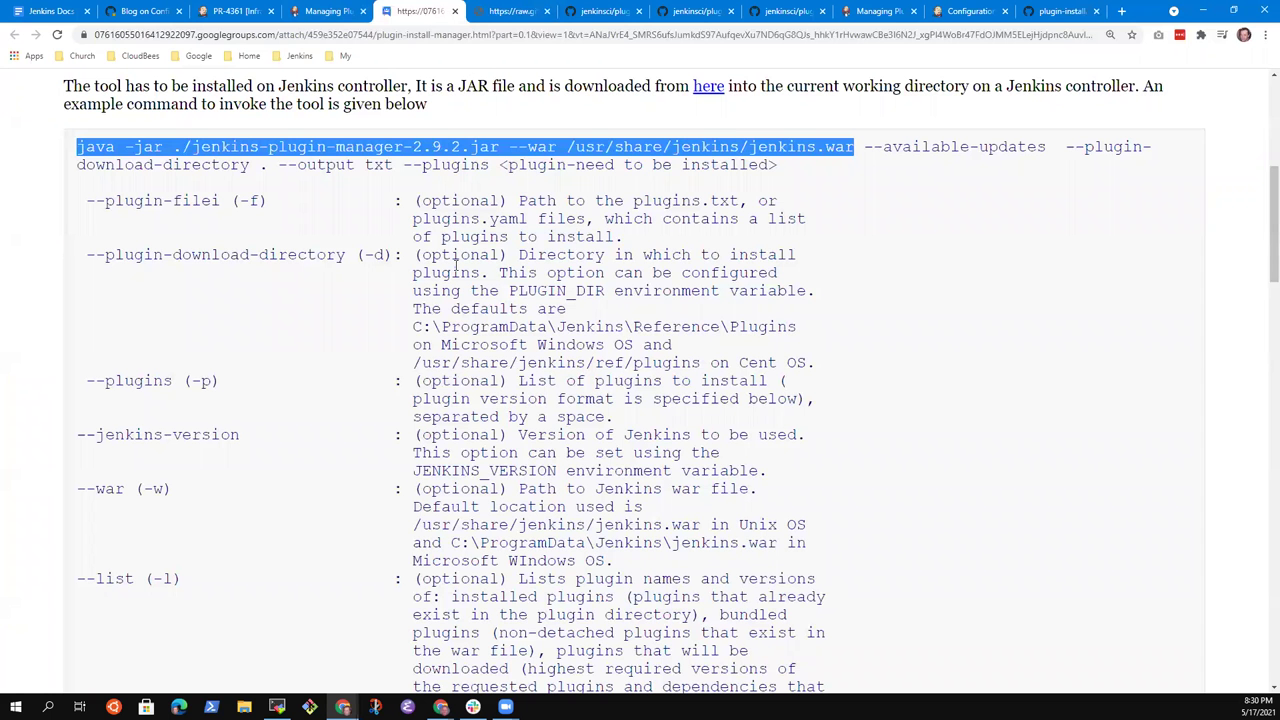
left_click(515, 18)
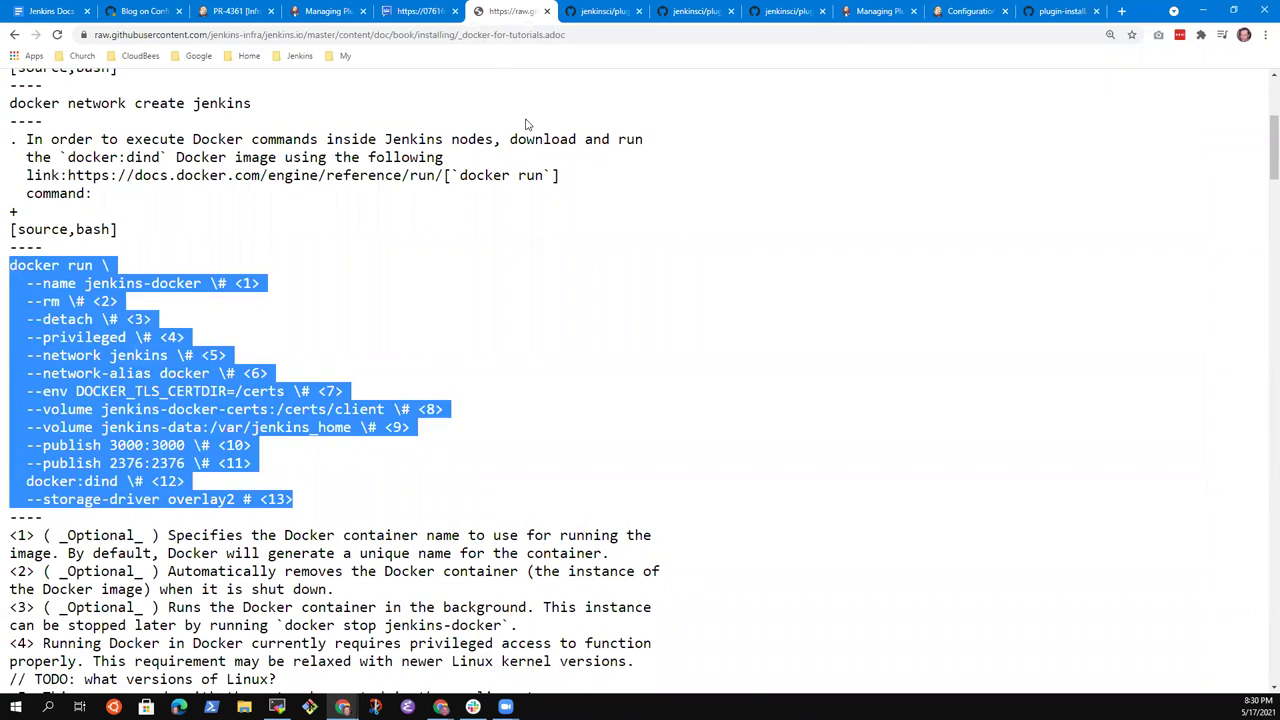
right_click(293, 250)
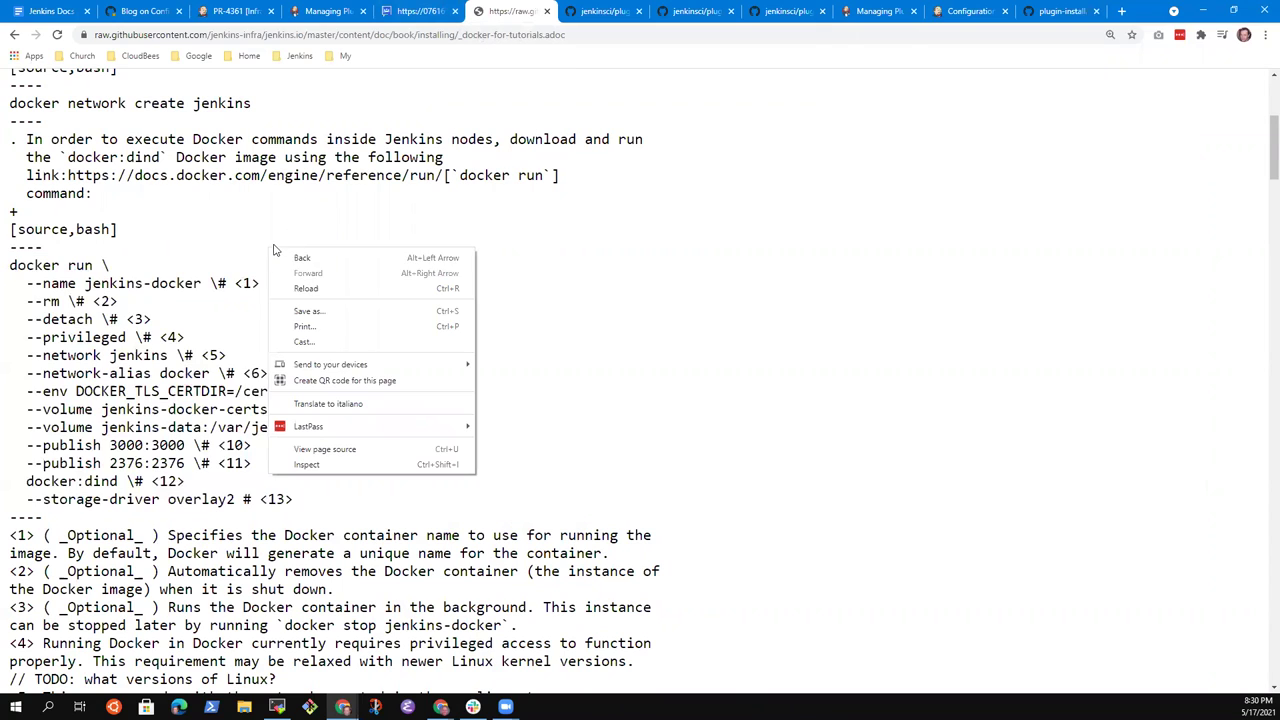
Step: In a new tab, open the jenkins.io GitHub repository's CONTRIBUTING.adoc via the Jenkins bookmarks
left_click(765, 222)
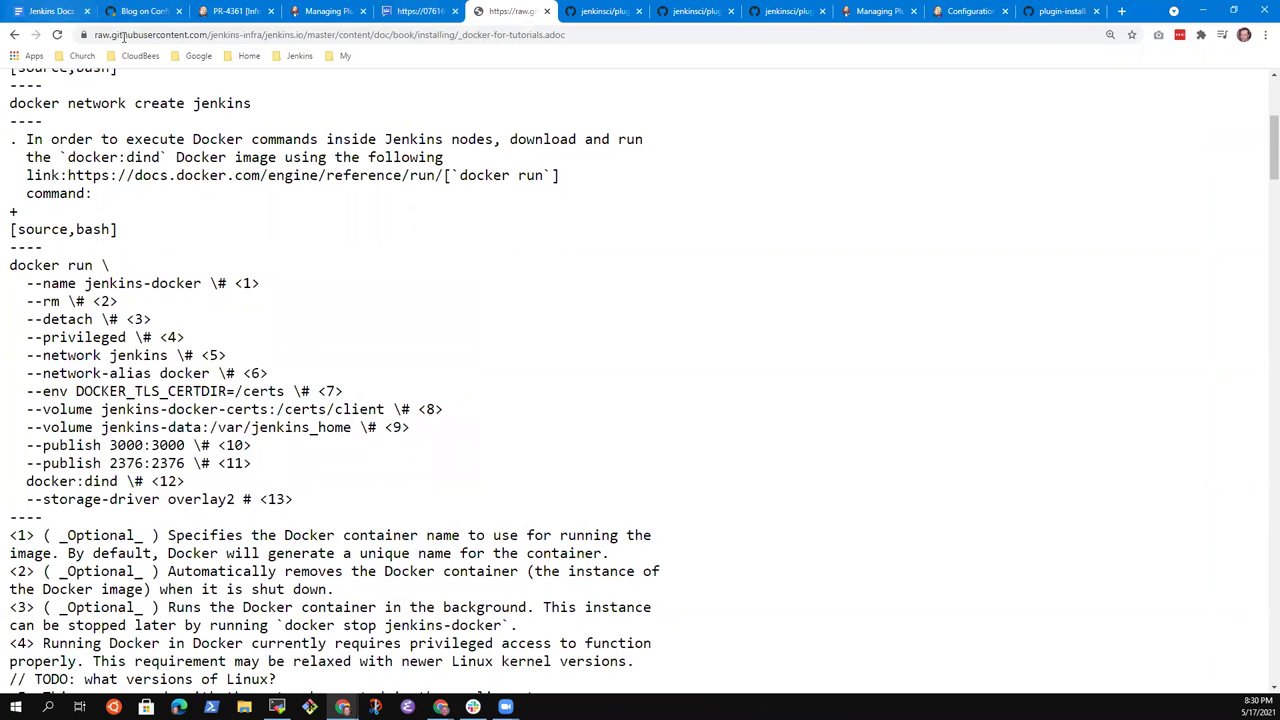
right_click(490, 17)
left_click(545, 25)
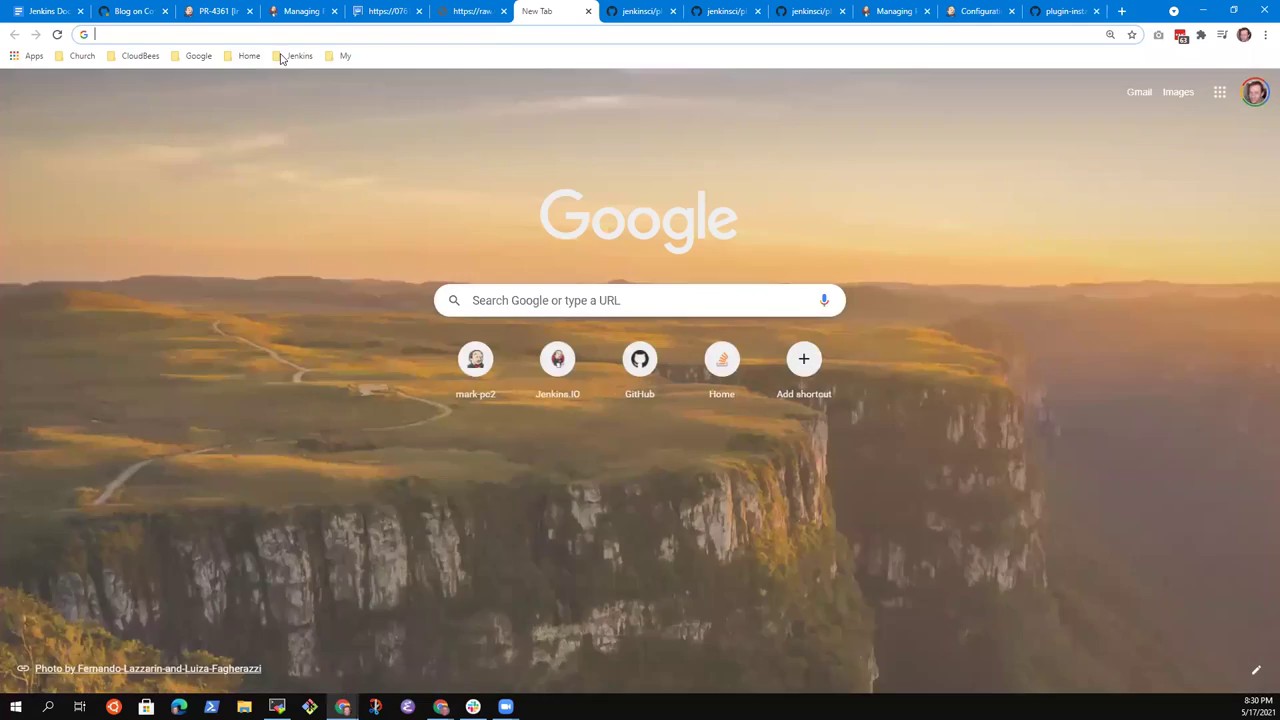
left_click(296, 55)
left_click(305, 200)
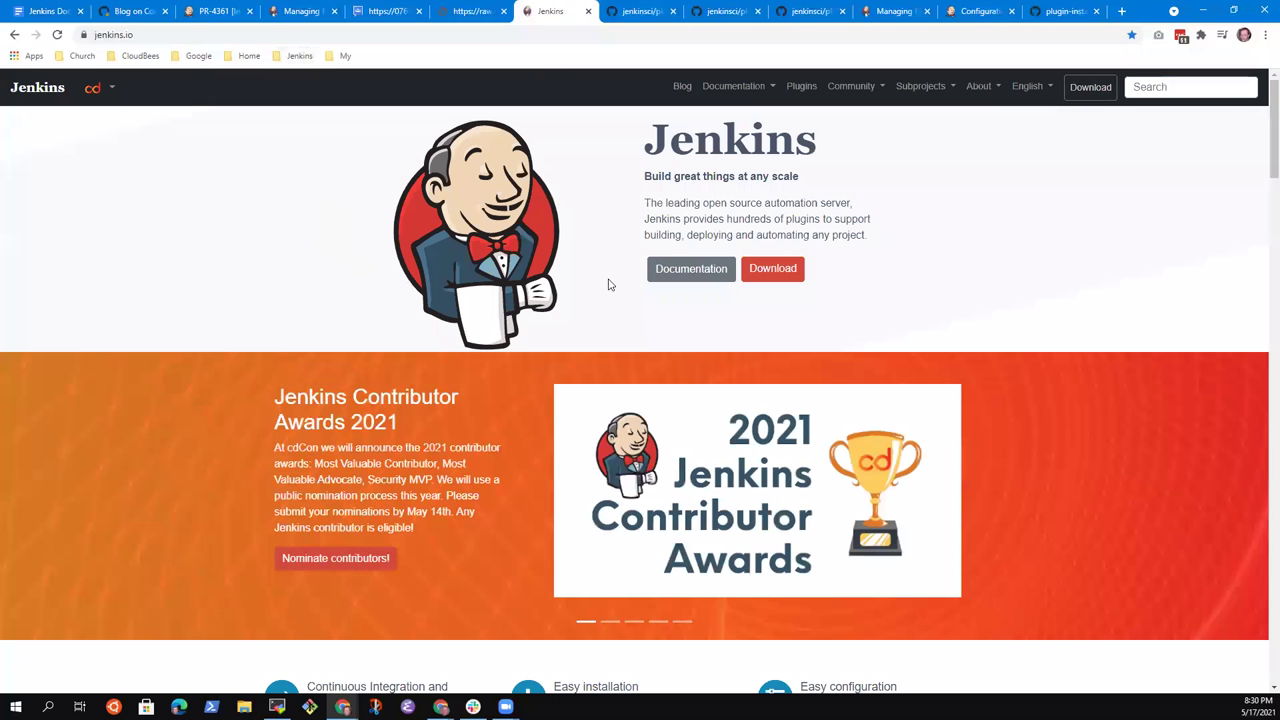
left_click(299, 55)
mouse_move(323, 155)
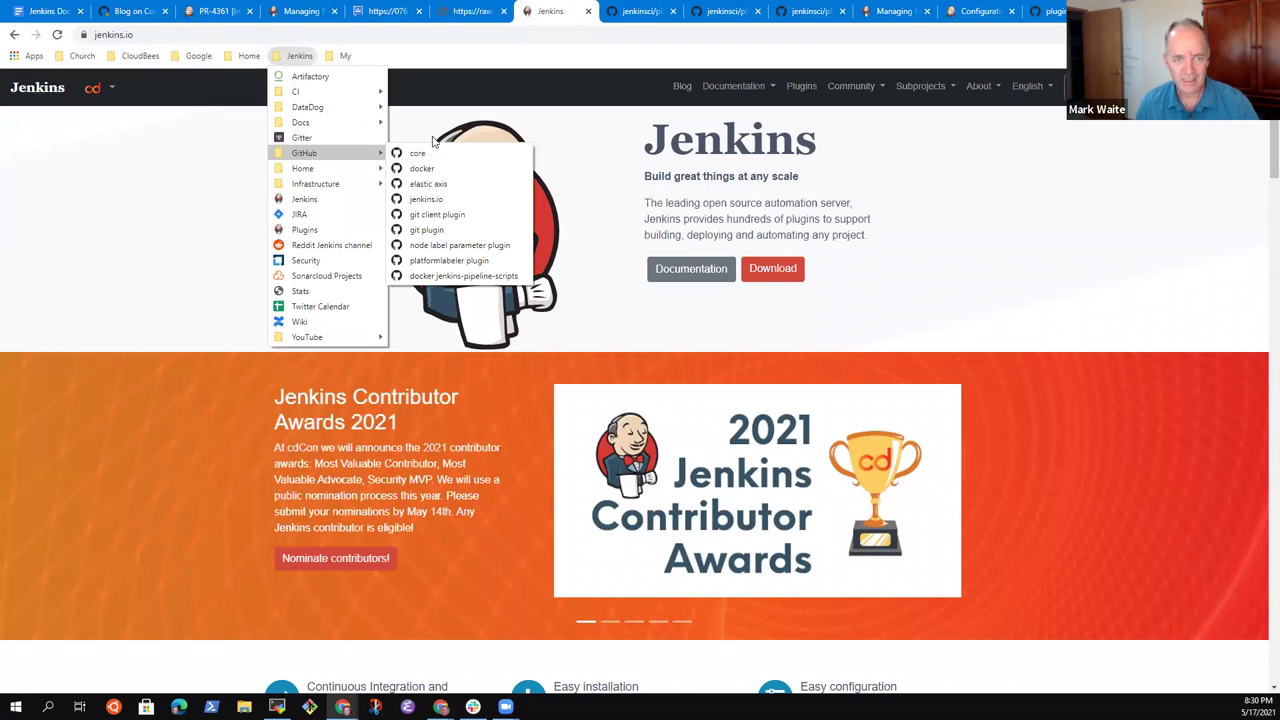
left_click(430, 196)
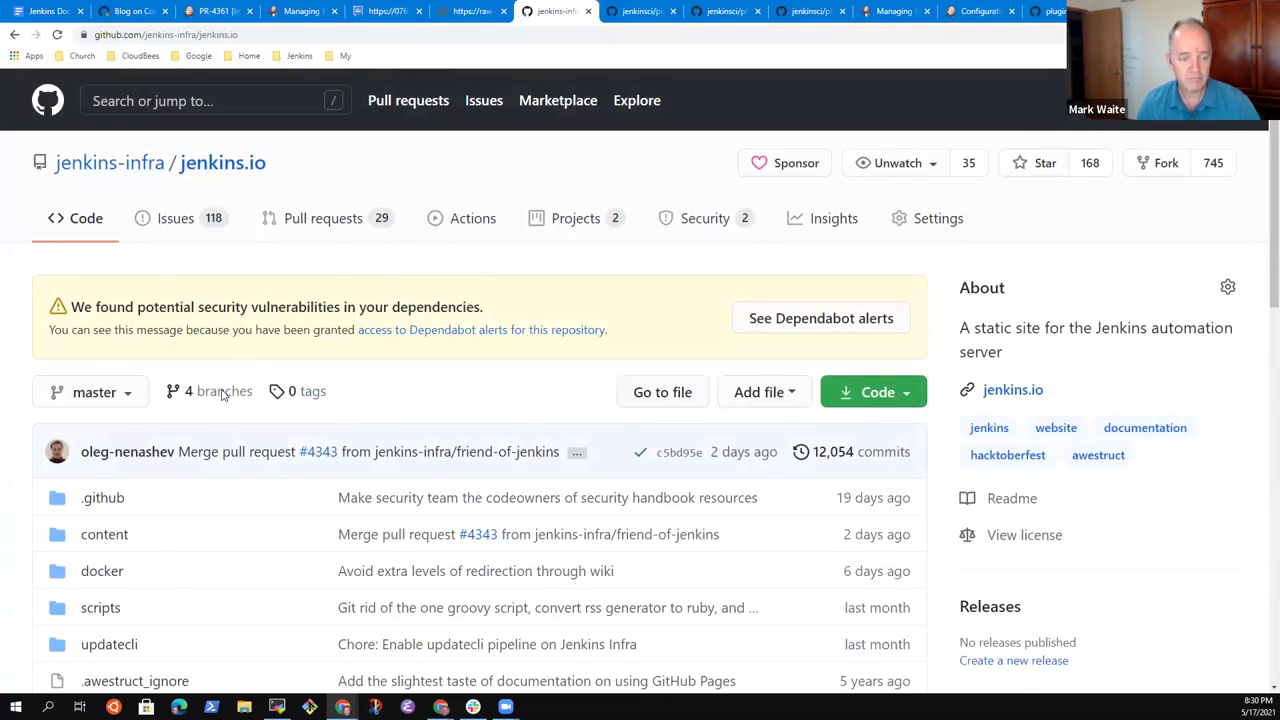
scroll(200, 440, "down", 3)
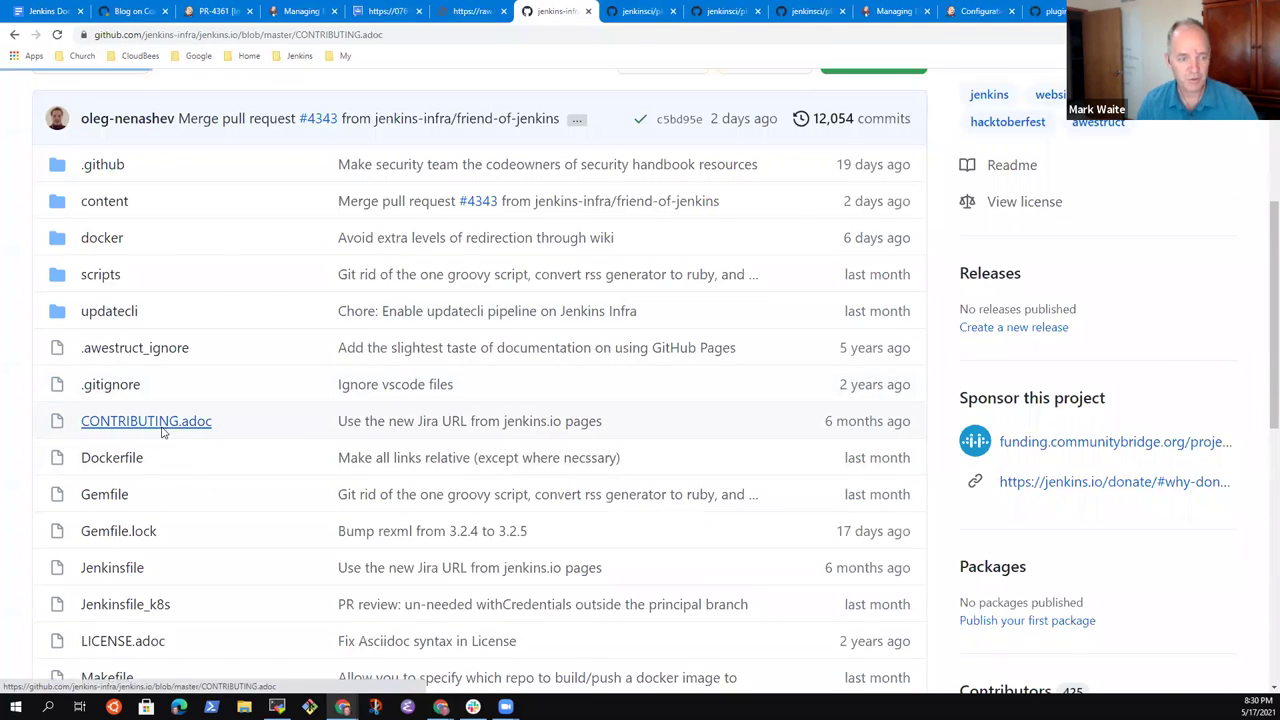
left_click(163, 426)
Step: Jump to the Jenkins User Documentation section covering Tutorials, How-to guides and the User Handbook
scroll(300, 332, "down", 1)
scroll(310, 328, "down", 1)
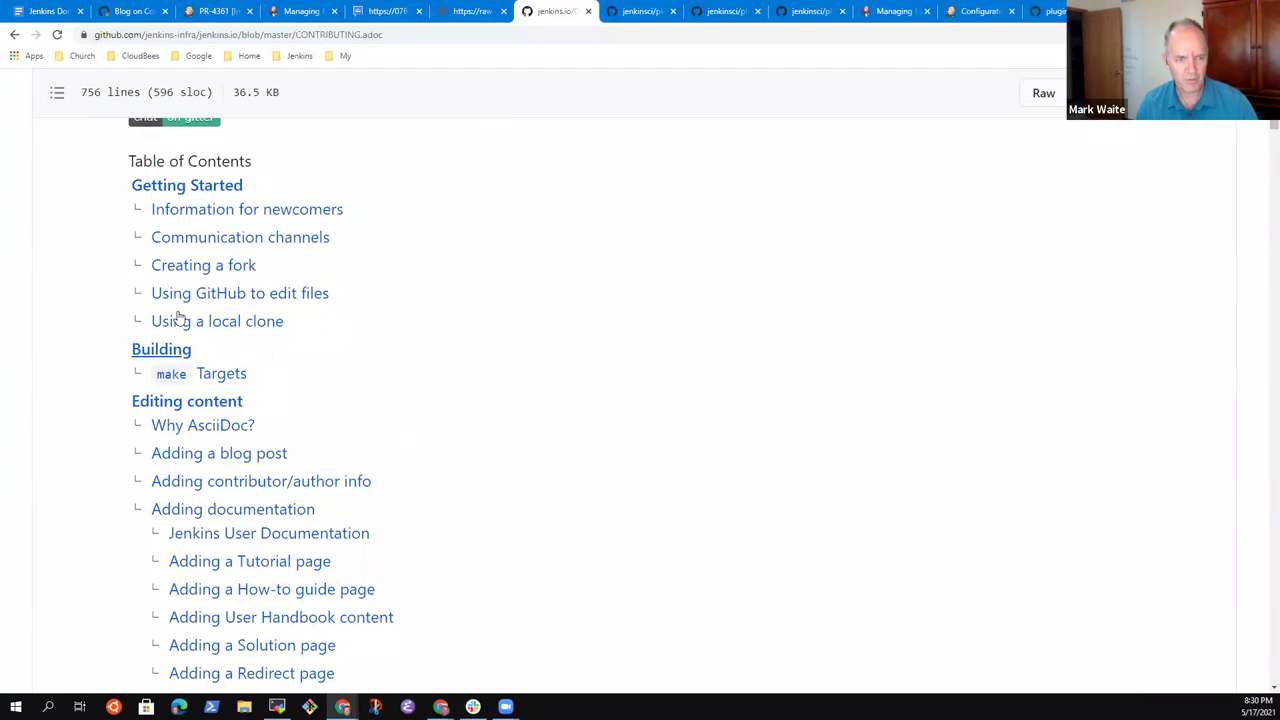
scroll(352, 288, "down", 2)
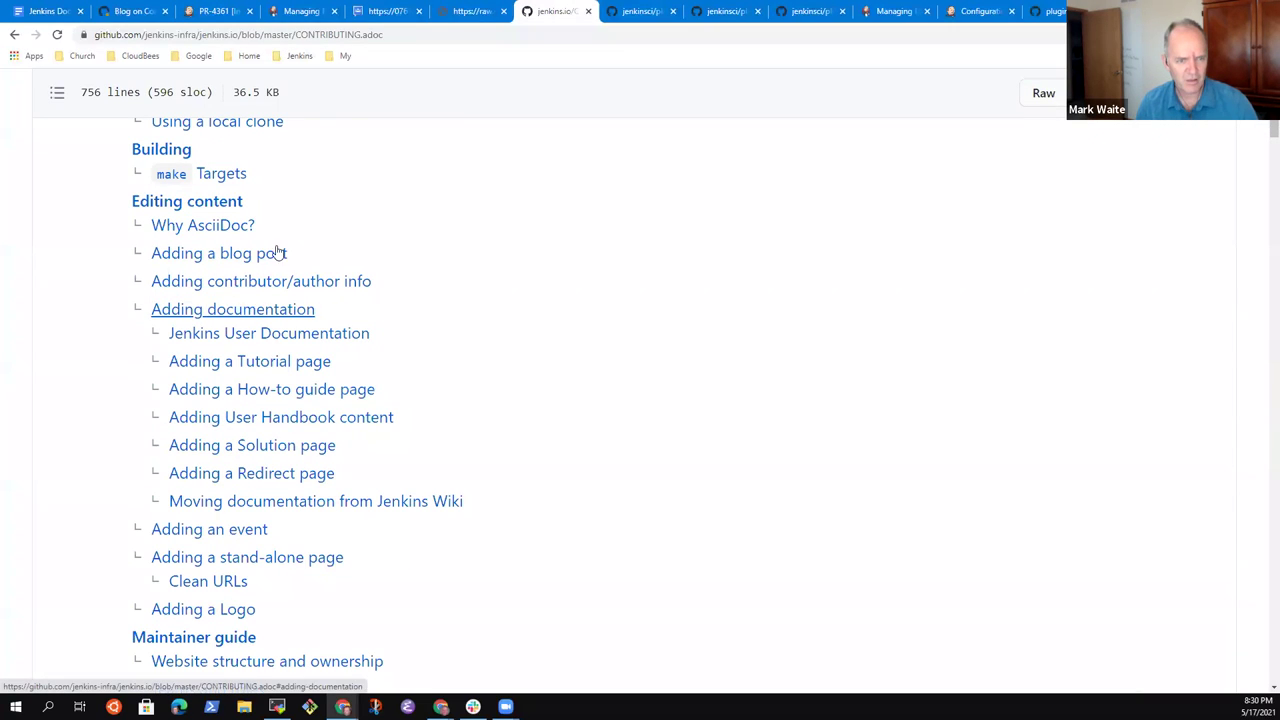
left_click(274, 340)
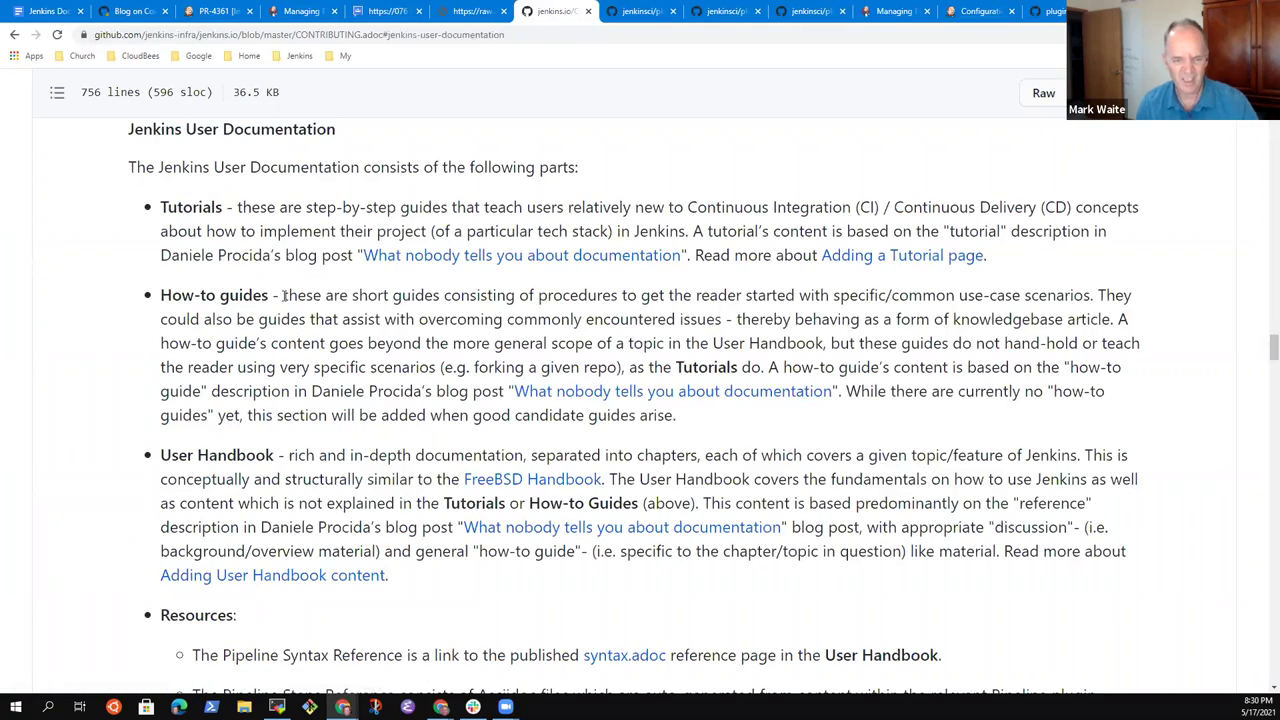
scroll(285, 296, "down", 5)
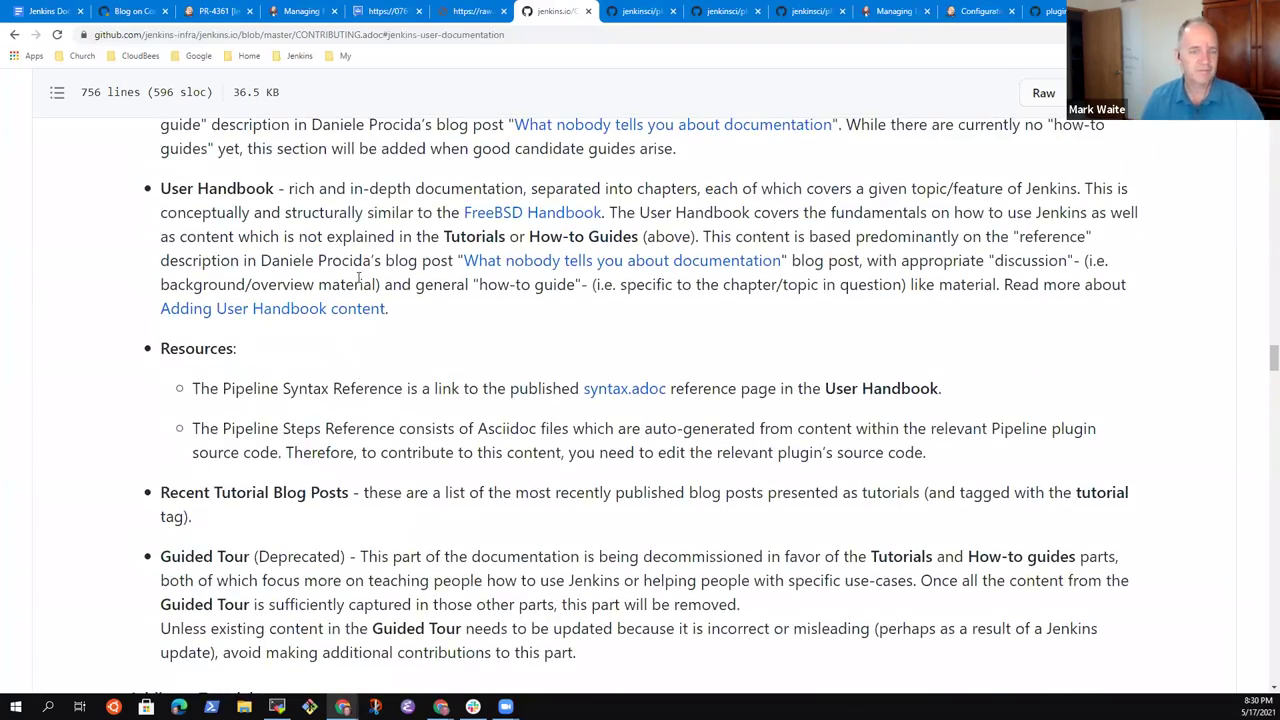
scroll(358, 280, "up", 6)
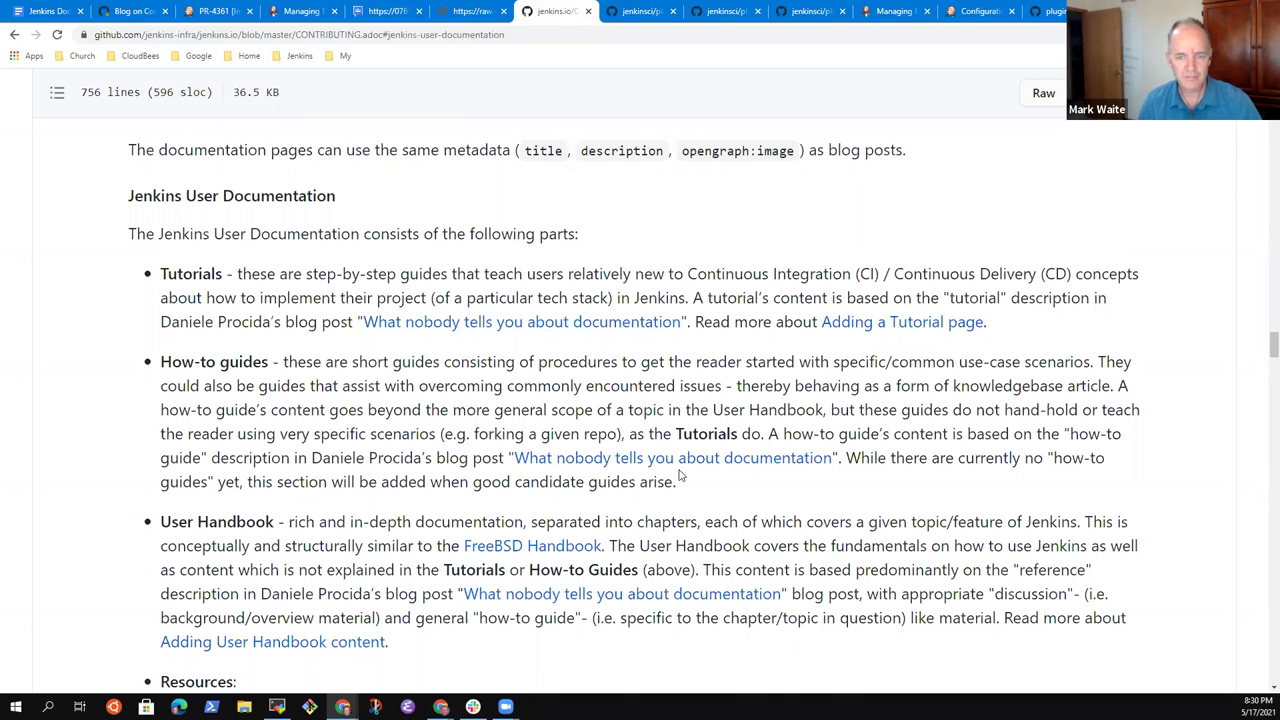
left_click(478, 11)
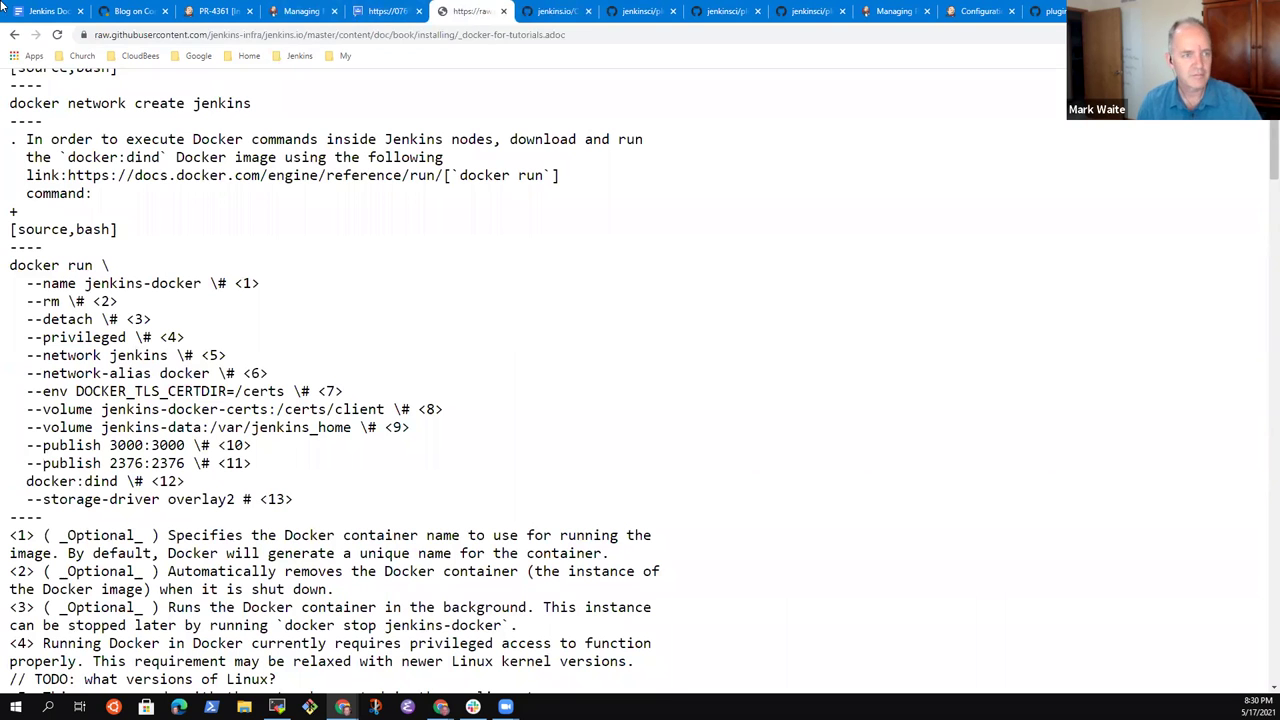
left_click(57, 14)
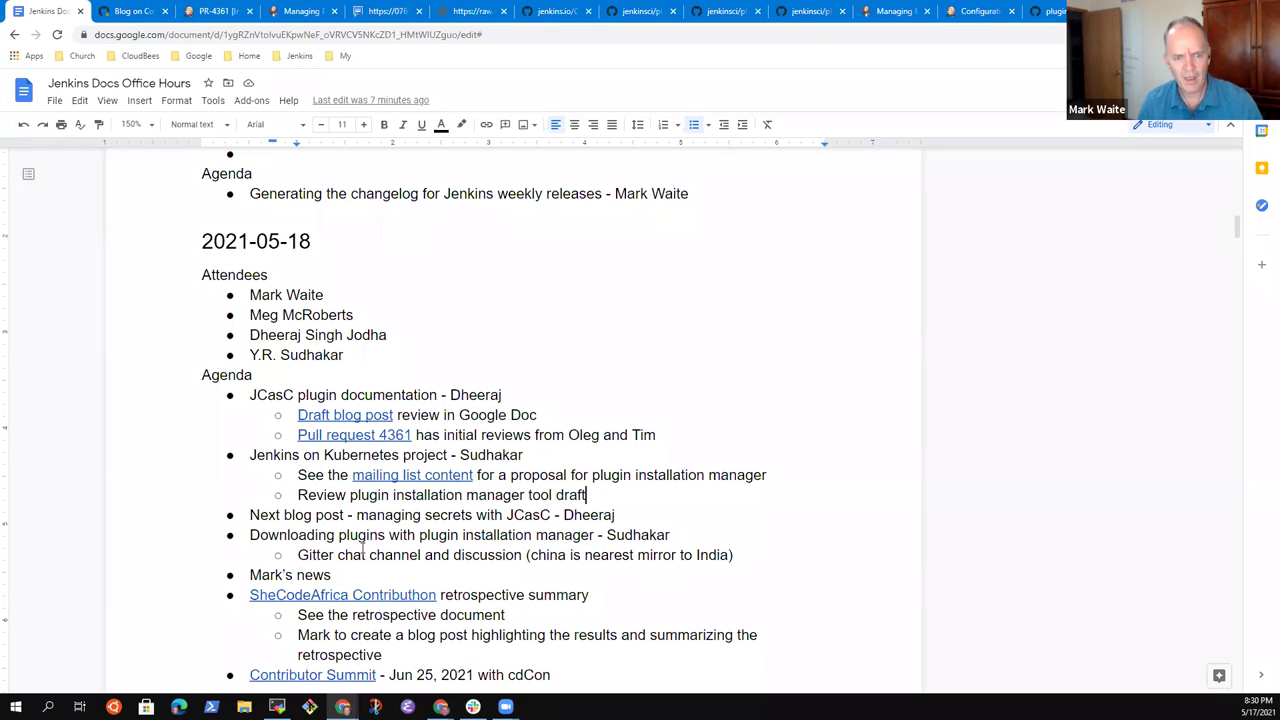
left_click(432, 455)
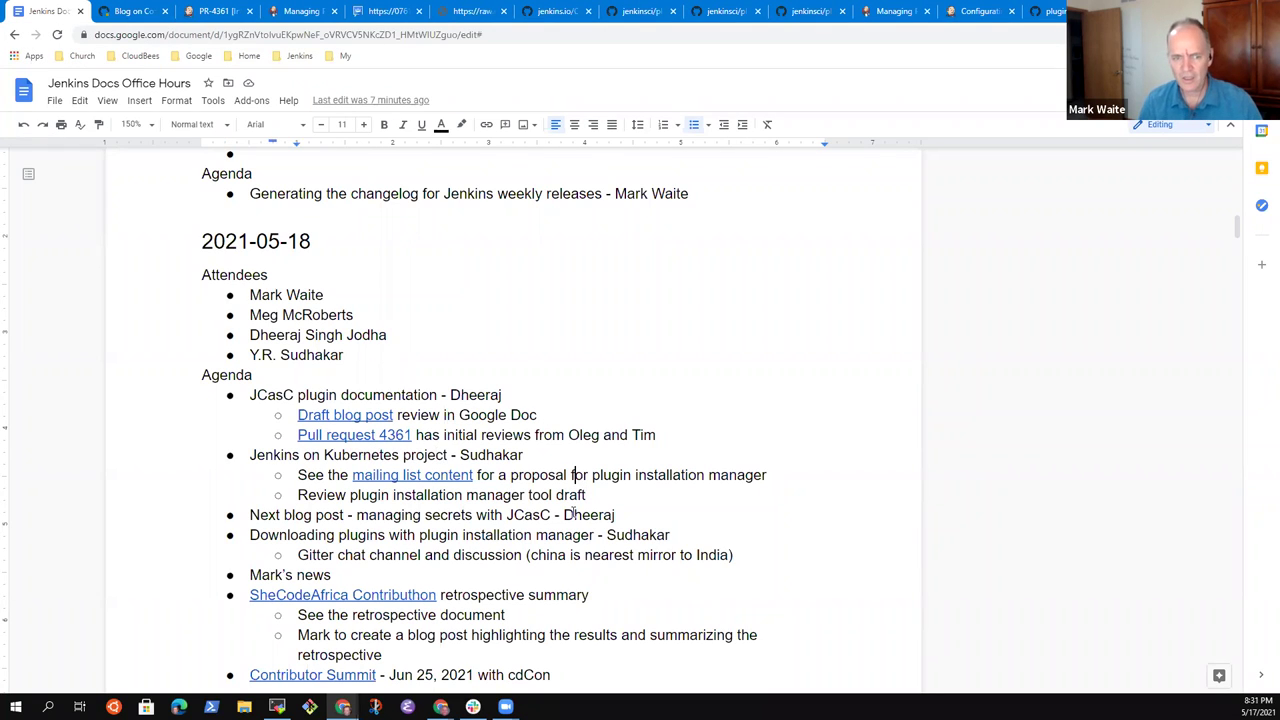
key("shift+End")
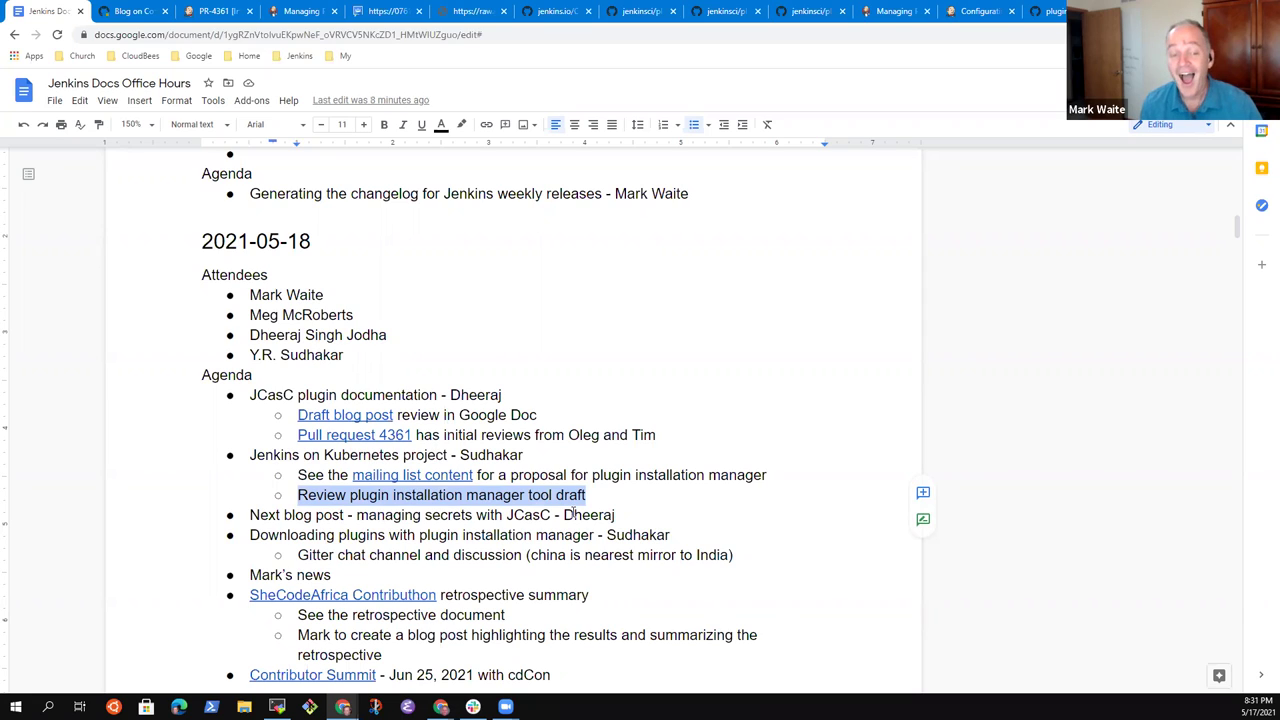
key("Right")
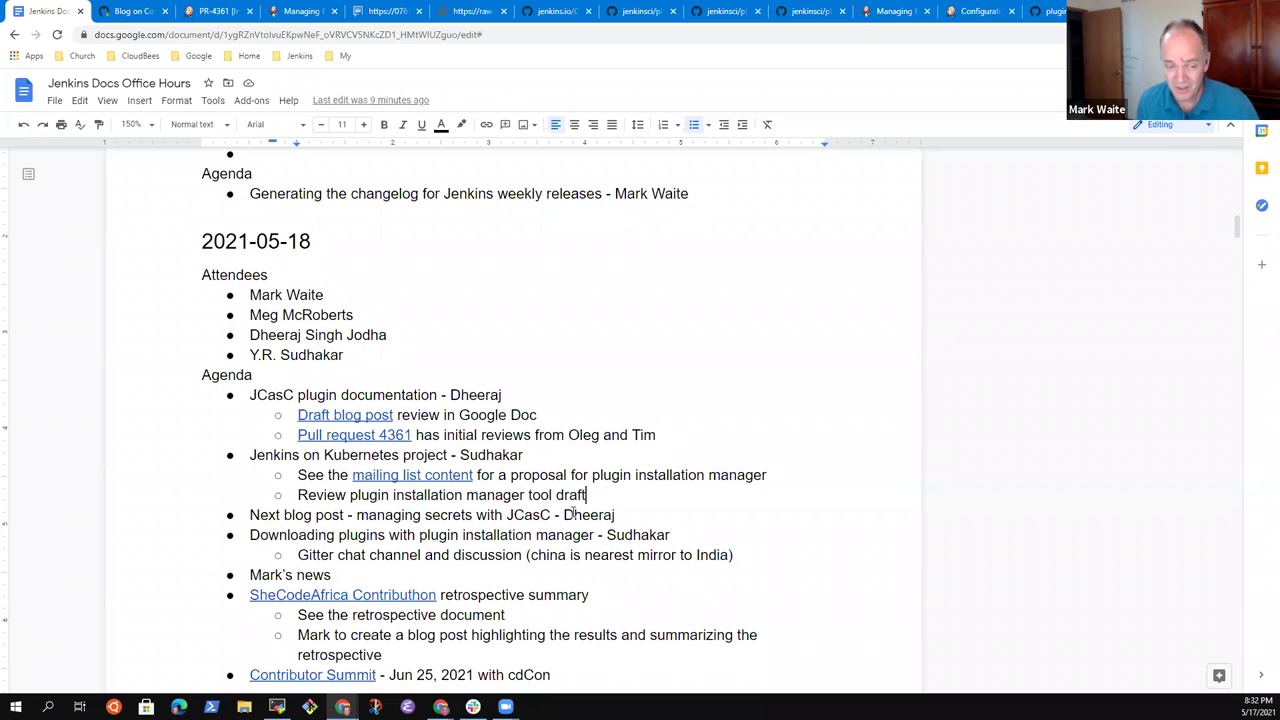
key("shift+End")
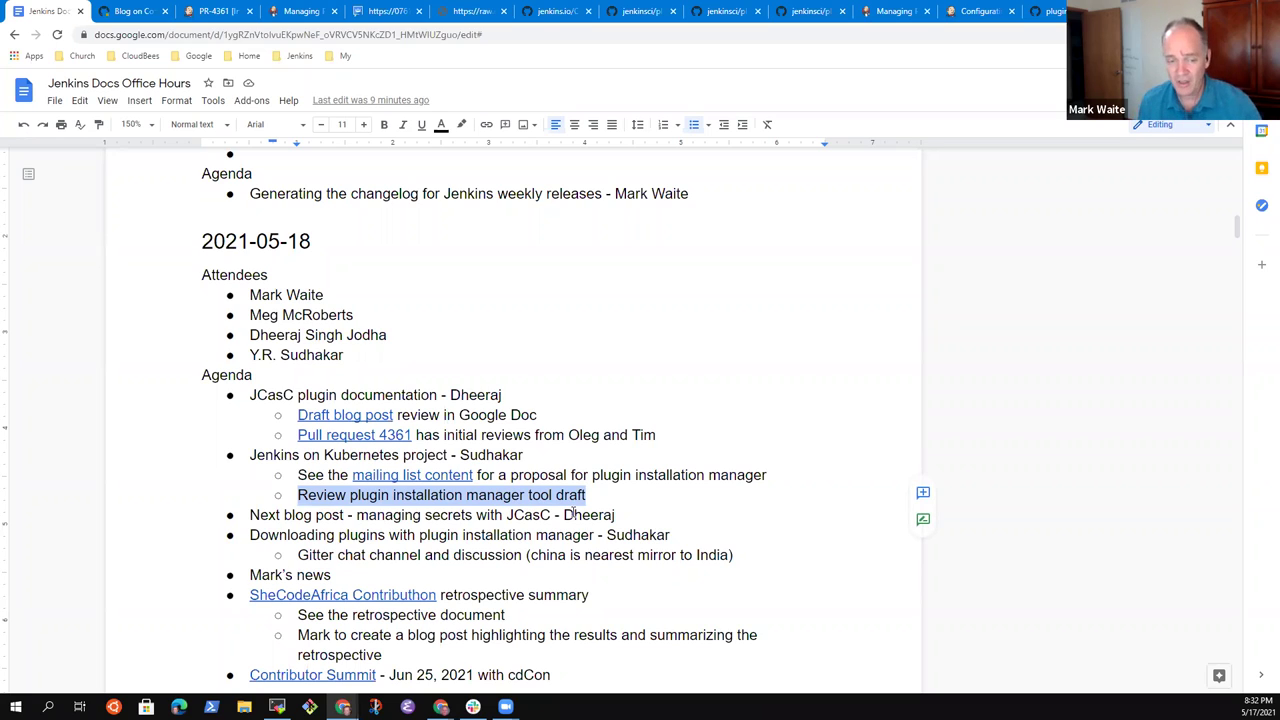
key("Up")
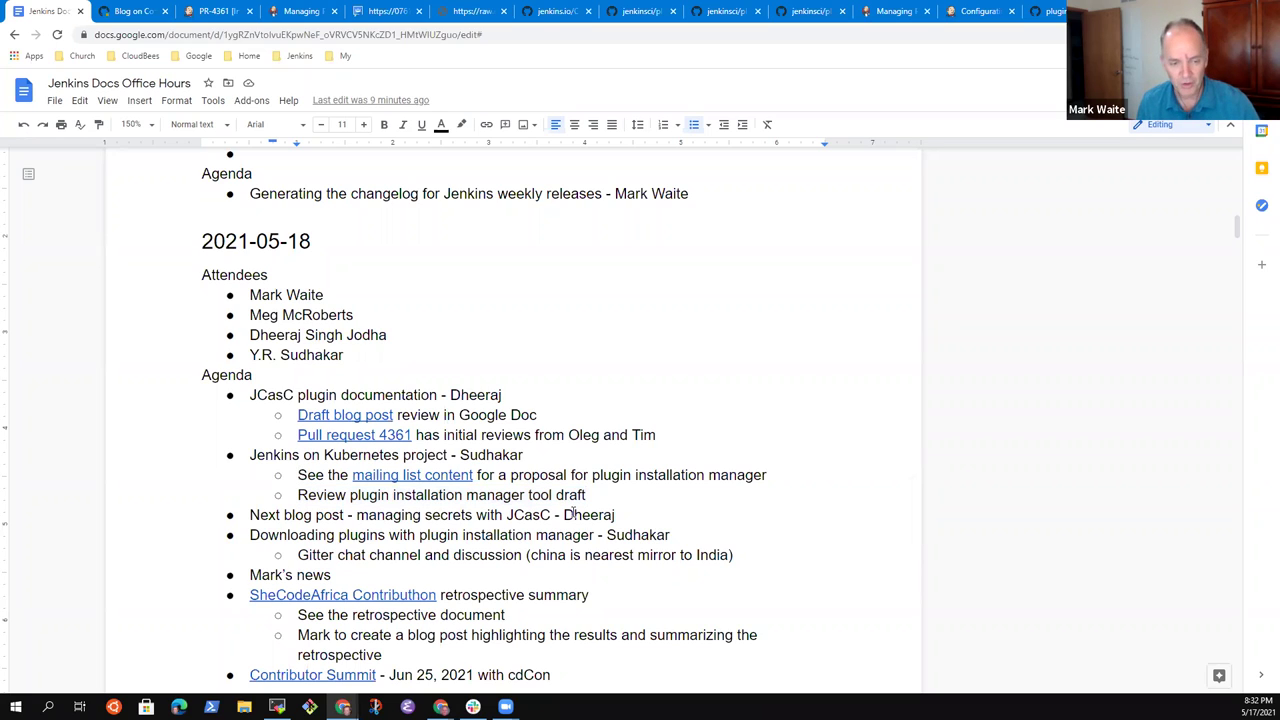
key("shift+End")
key("Down")
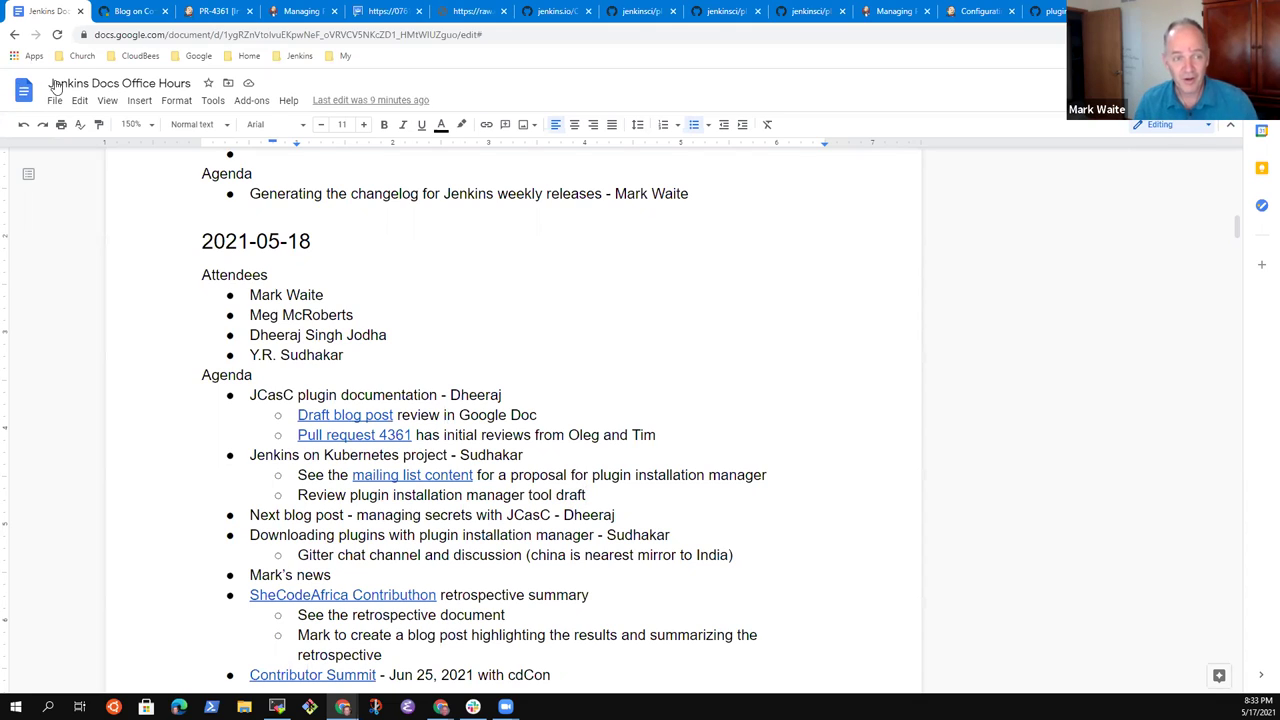
Step: Read through the plugin-install-manager.html options and examples, then bring up the tab's menu
left_click(482, 12)
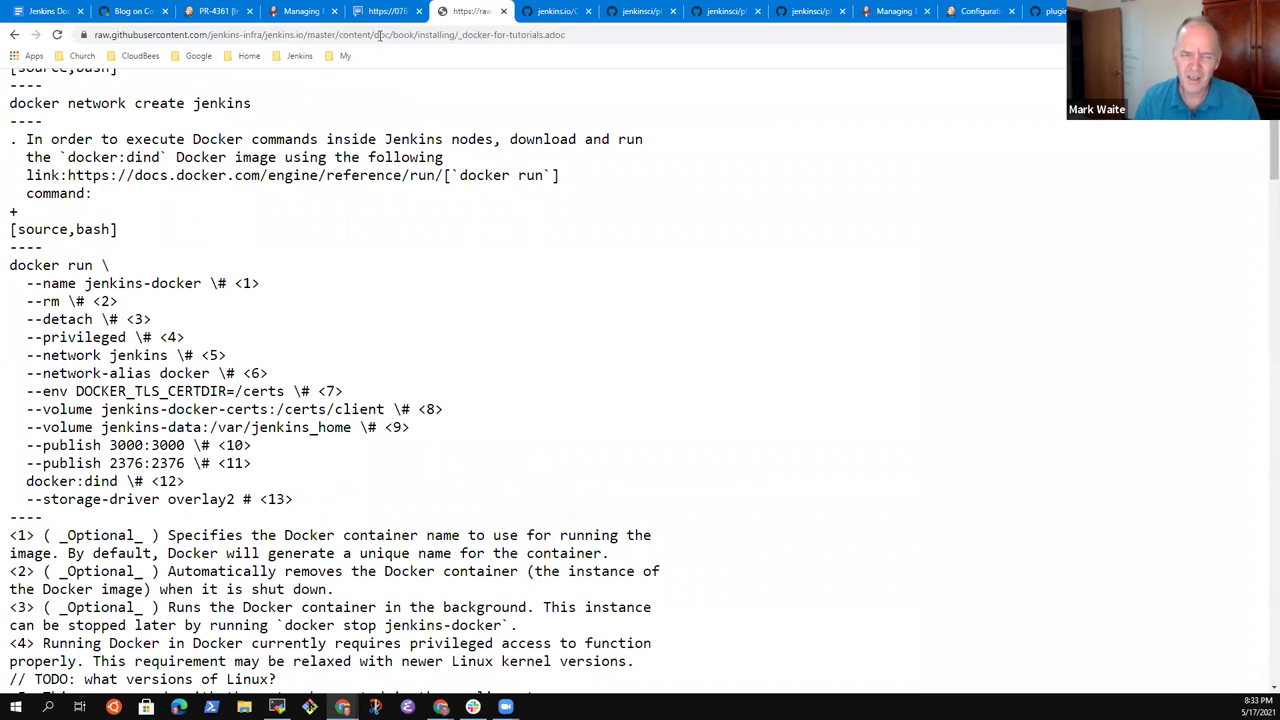
left_click(398, 12)
left_click(266, 372)
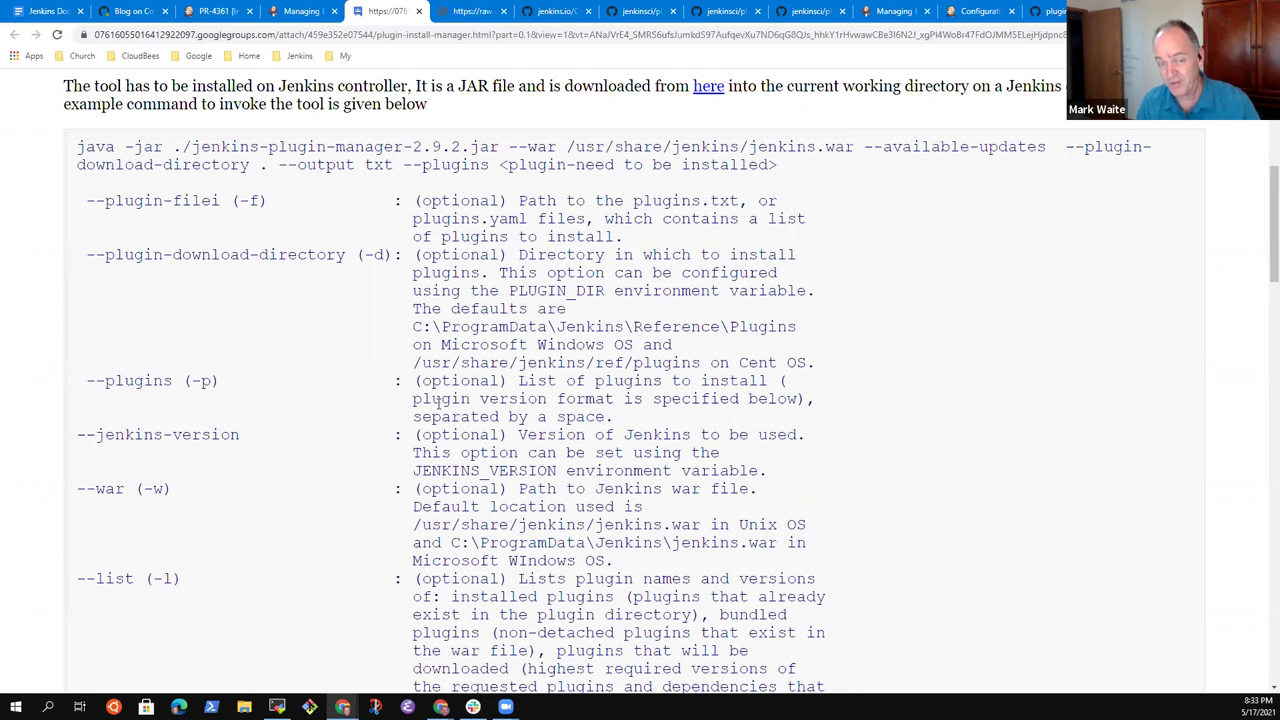
scroll(436, 400, "down", 10)
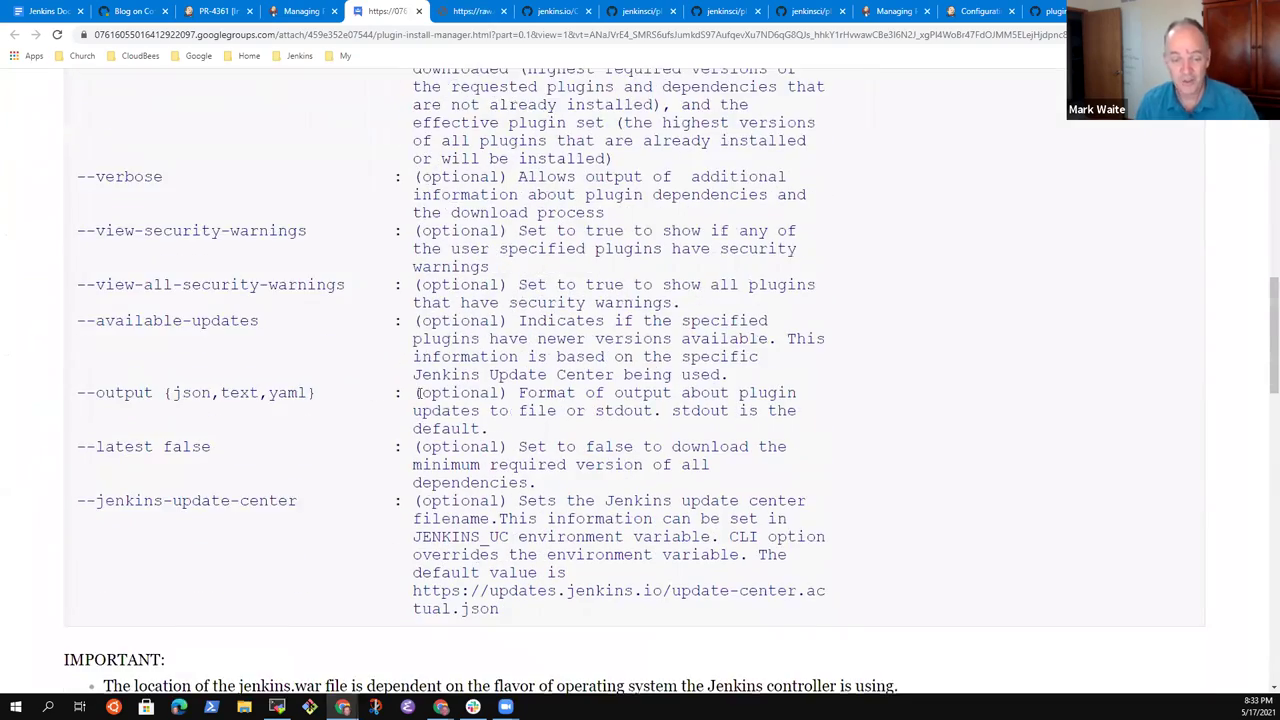
scroll(436, 400, "down", 3)
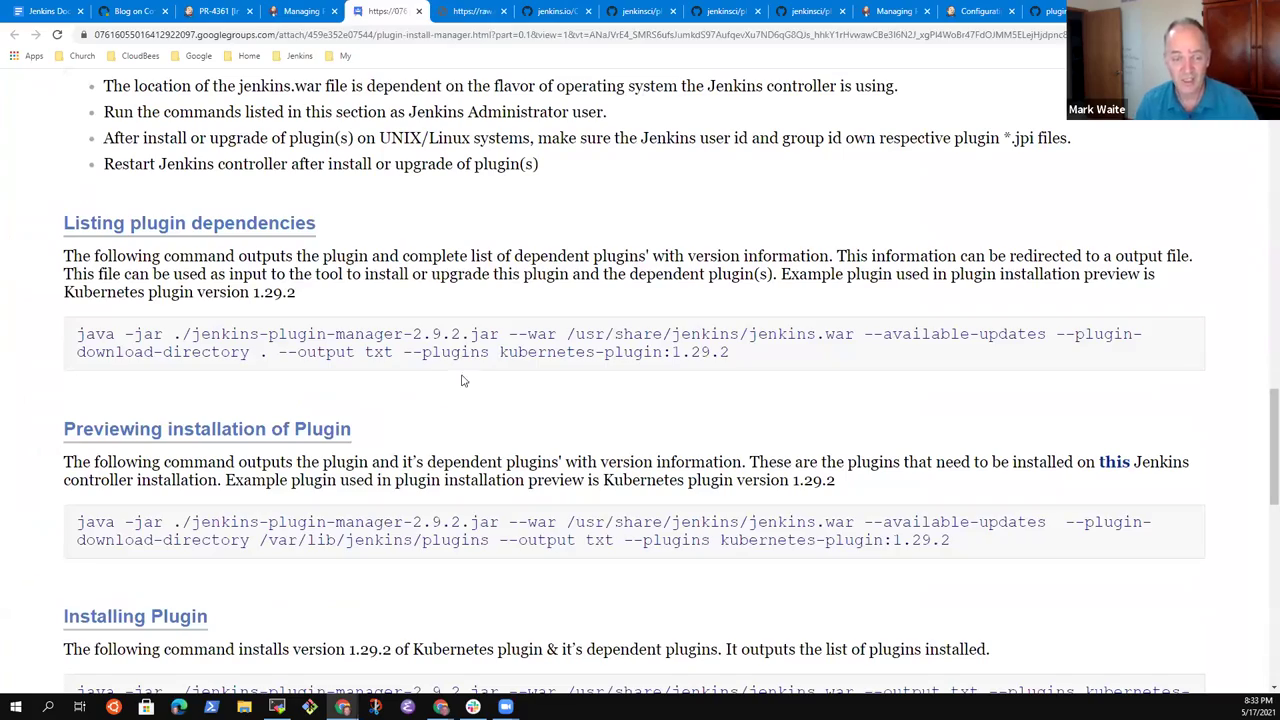
scroll(460, 405, "down", 2)
scroll(463, 408, "up", 3)
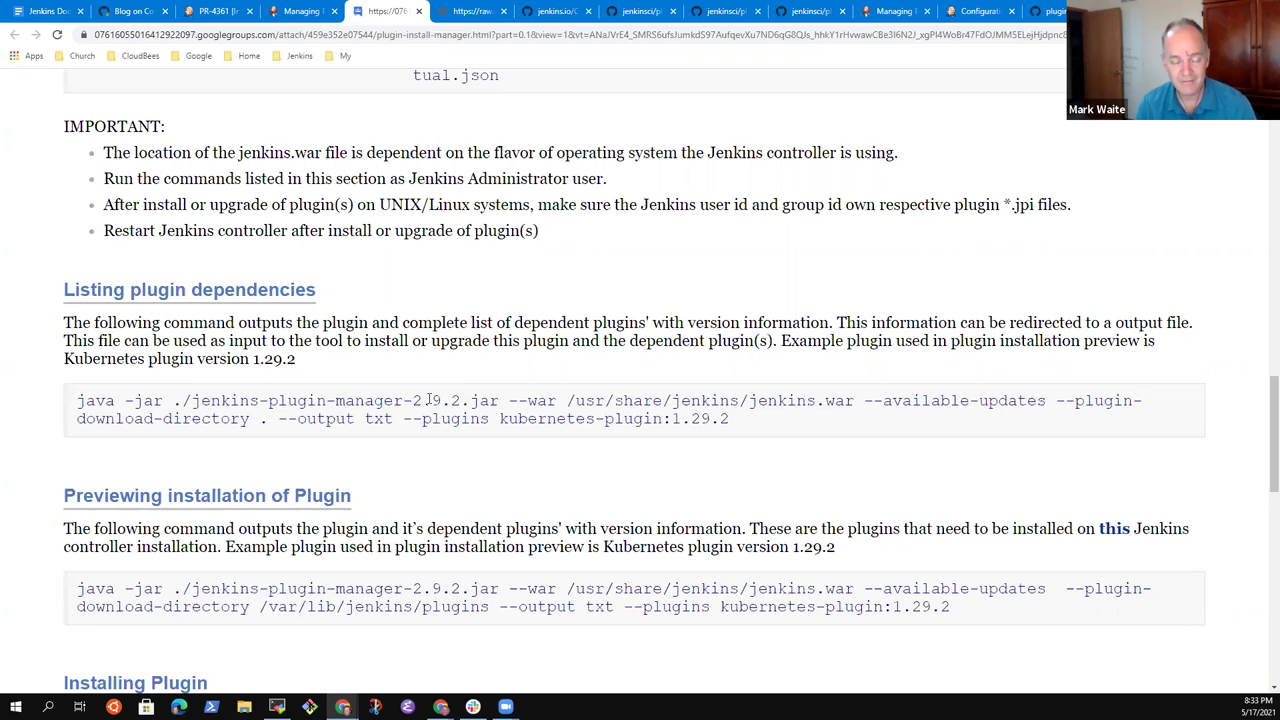
scroll(428, 400, "up", 1)
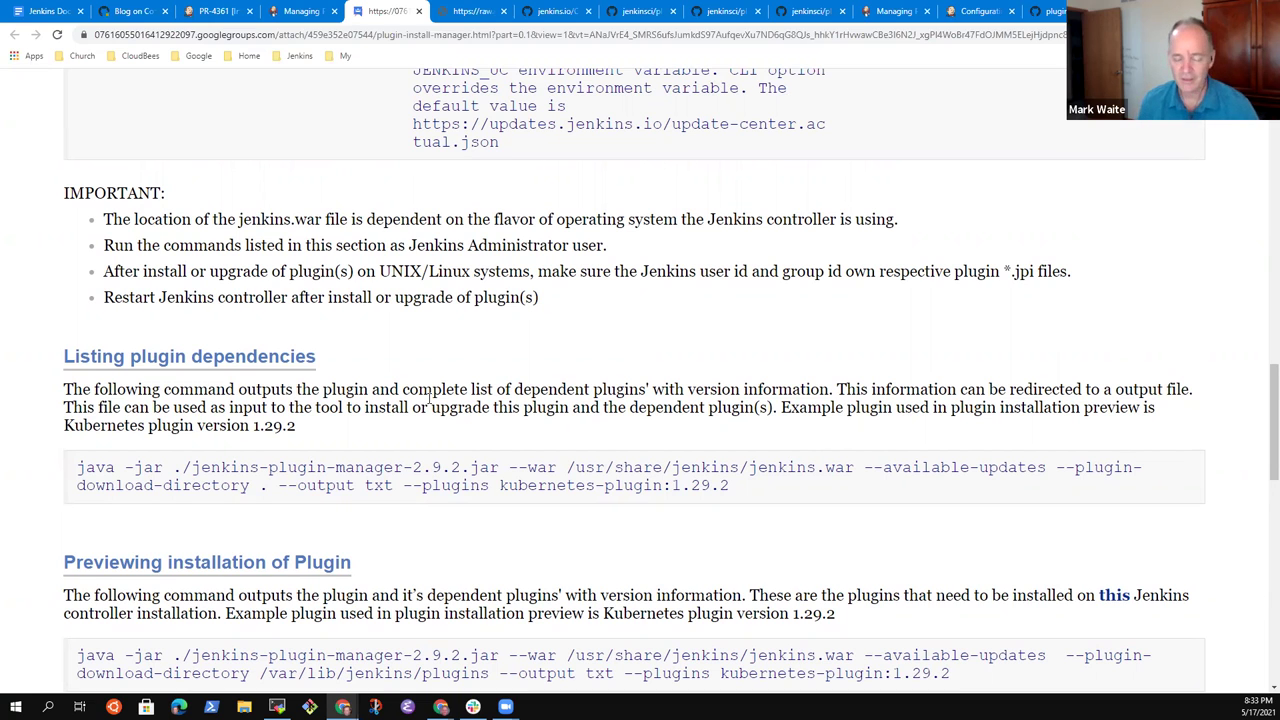
scroll(431, 392, "up", 5)
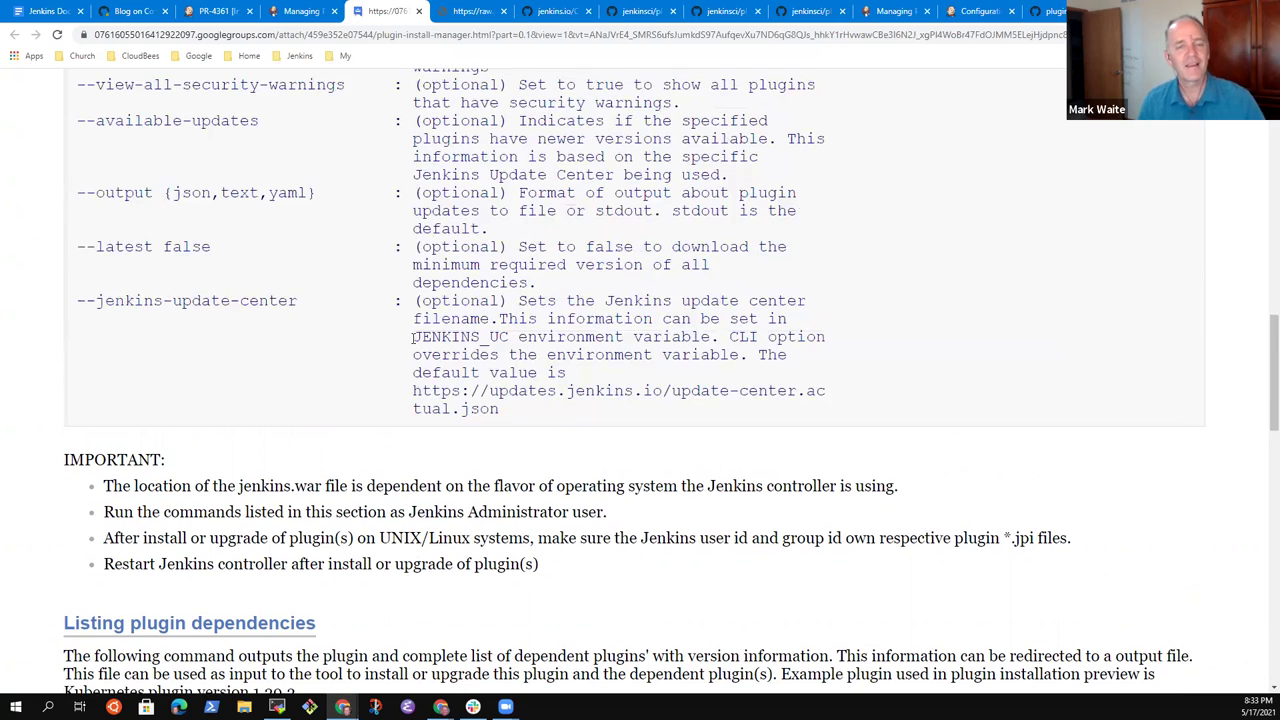
scroll(434, 388, "up", 6)
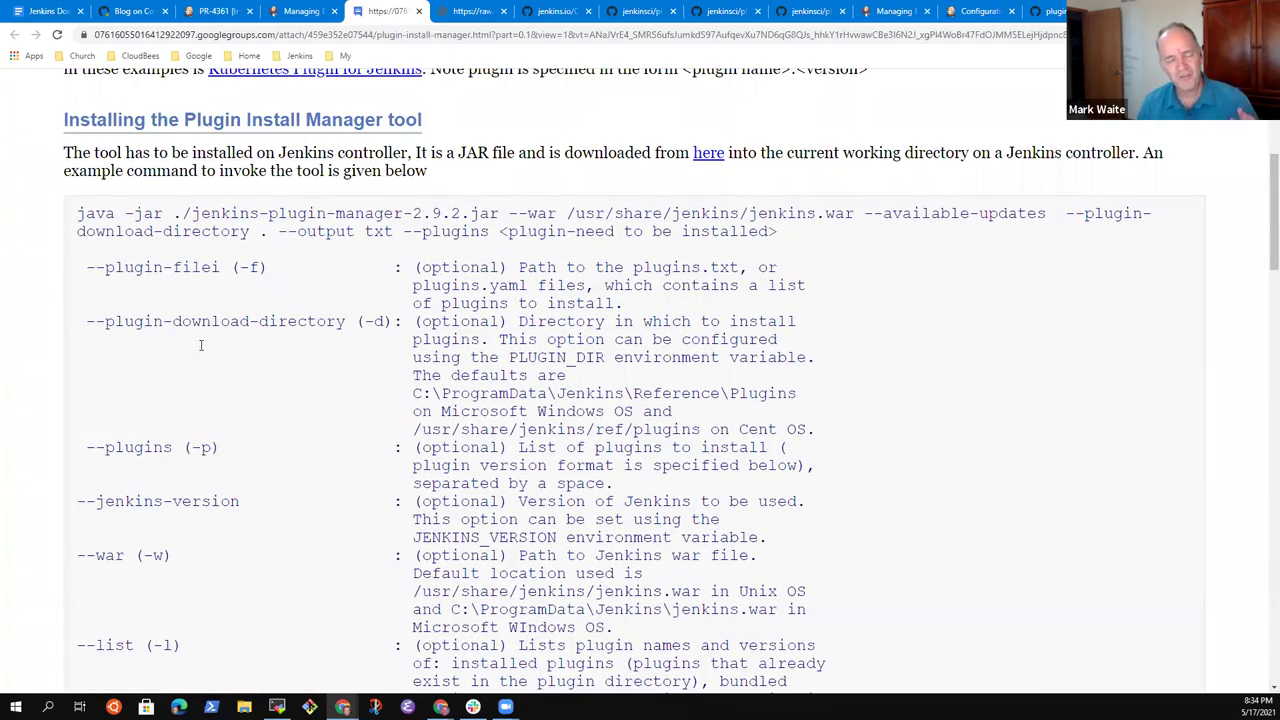
scroll(230, 372, "up", 4)
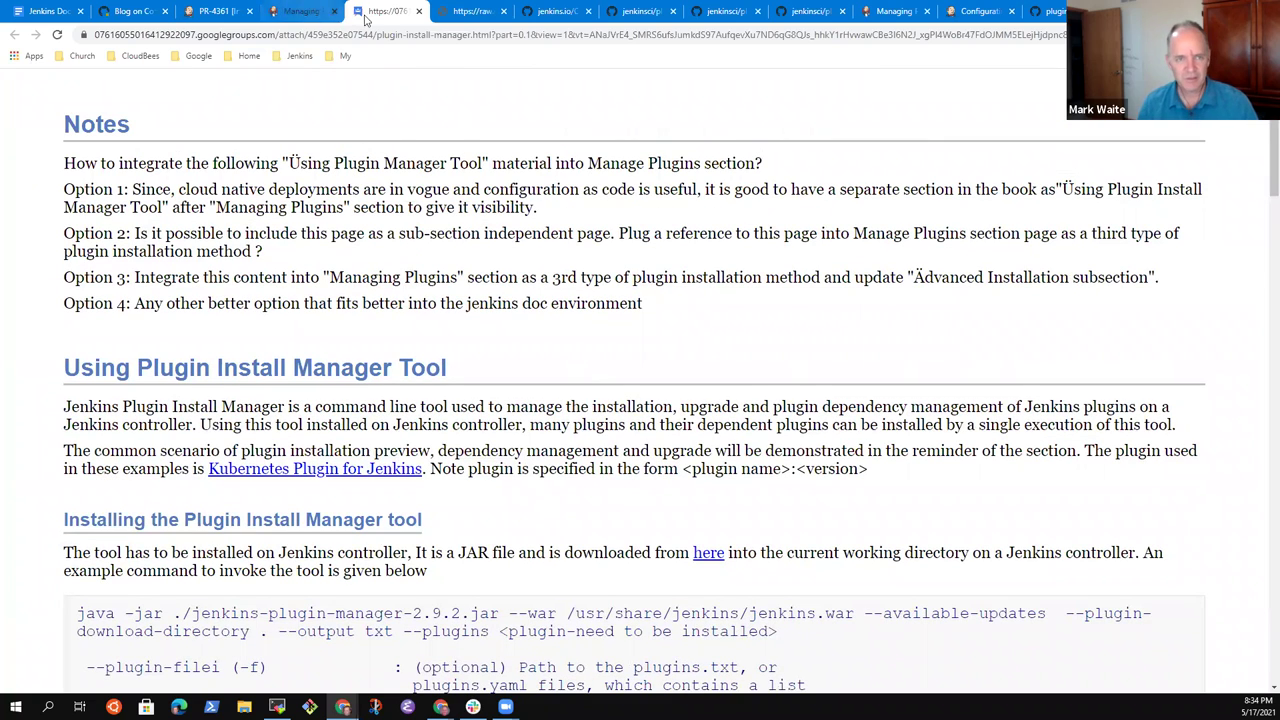
right_click(373, 15)
left_click(425, 24)
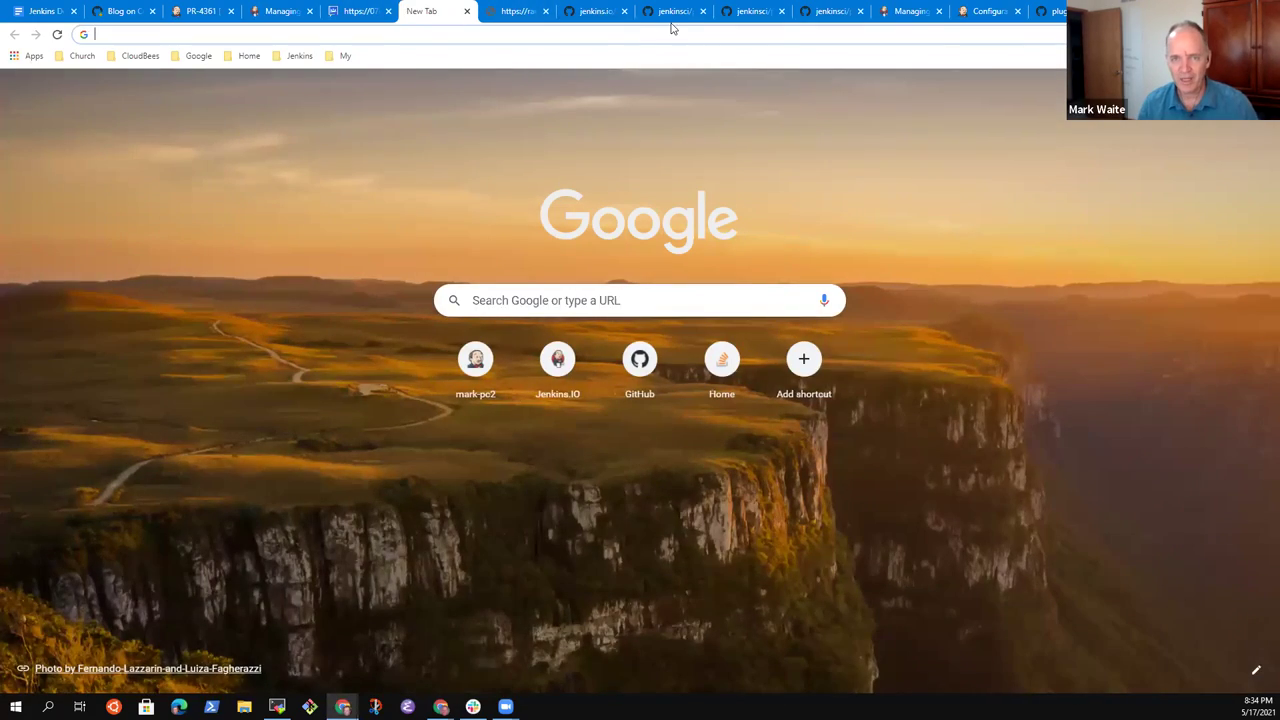
left_click(678, 14)
scroll(376, 208, "up", 10)
scroll(376, 208, "up", 15)
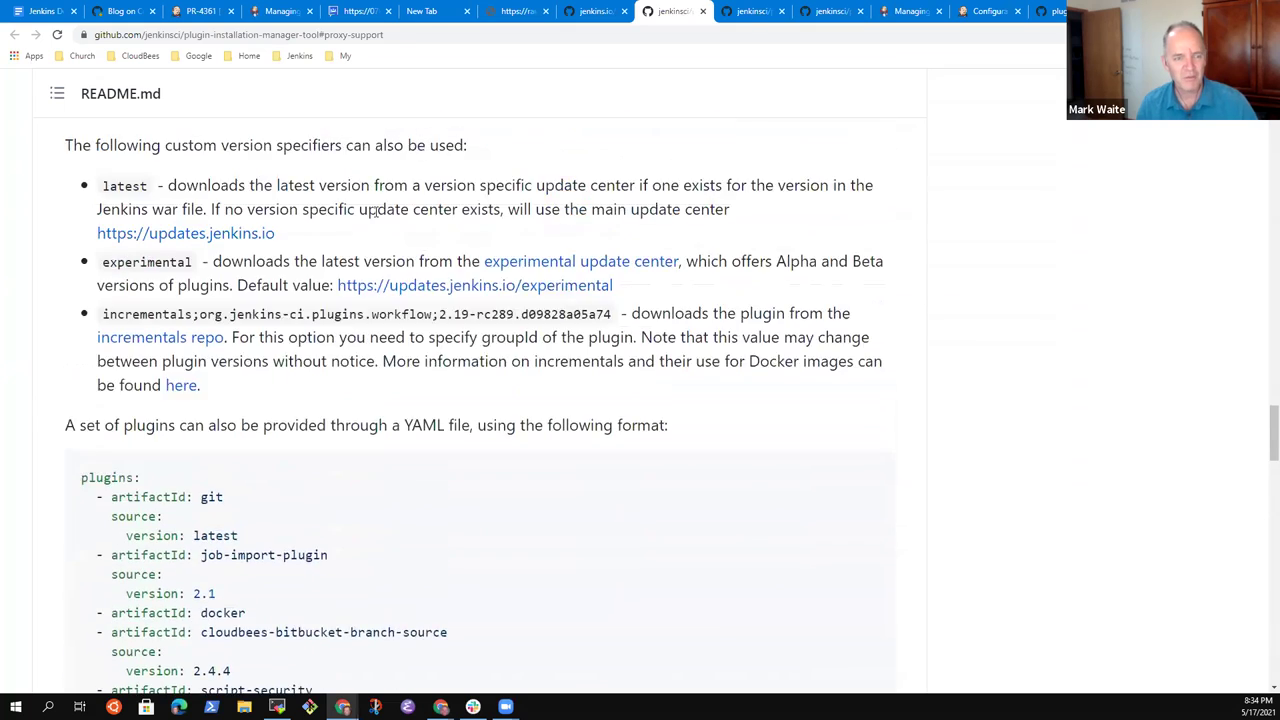
scroll(376, 213, "up", 4)
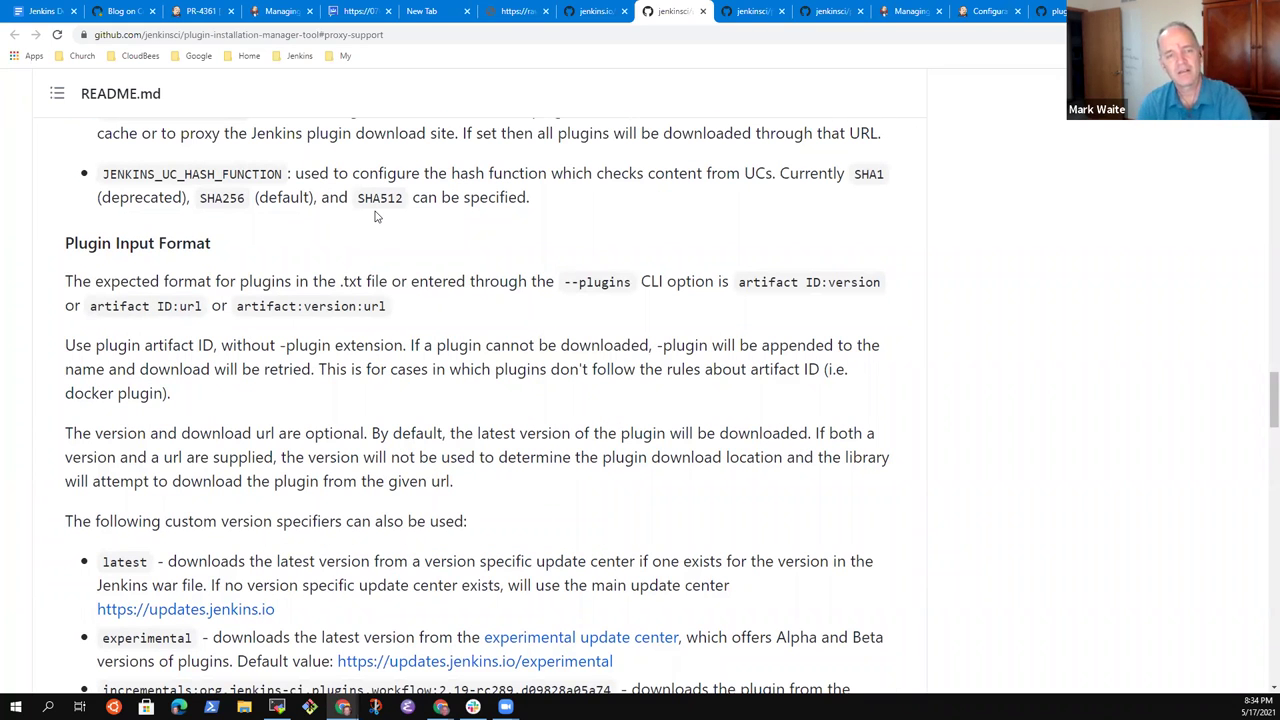
scroll(378, 218, "up", 12)
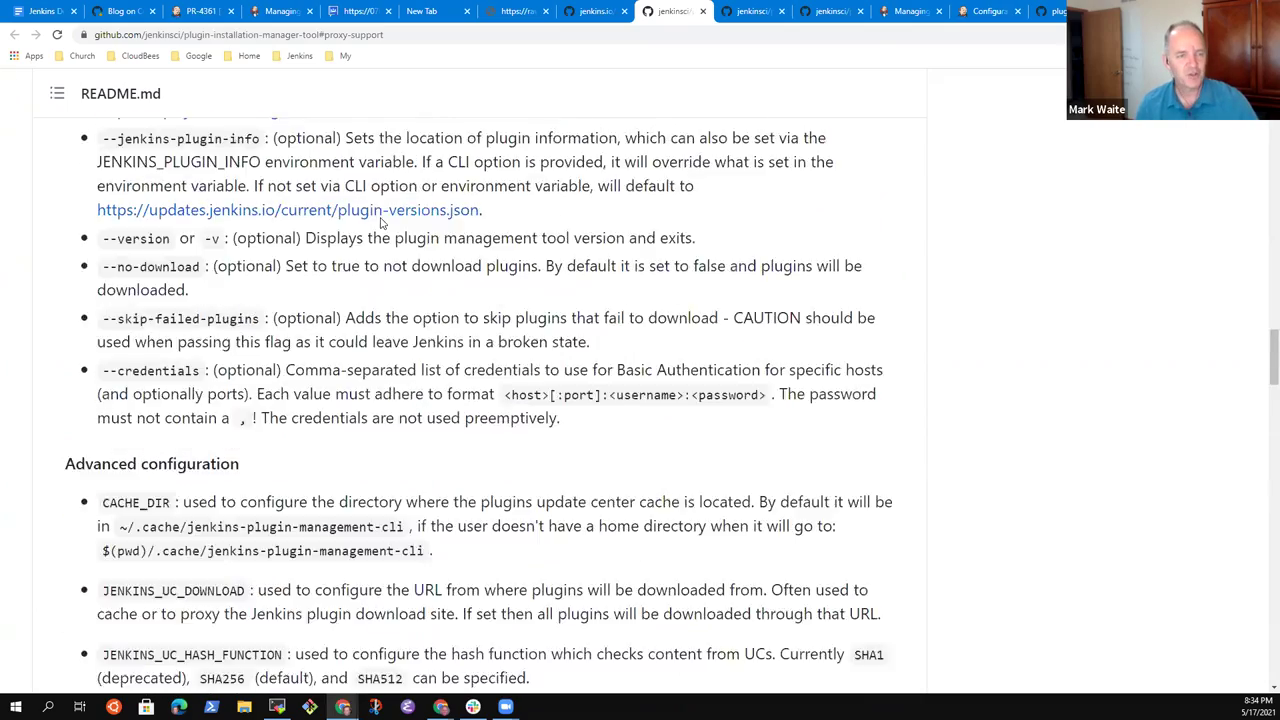
scroll(380, 222, "up", 20)
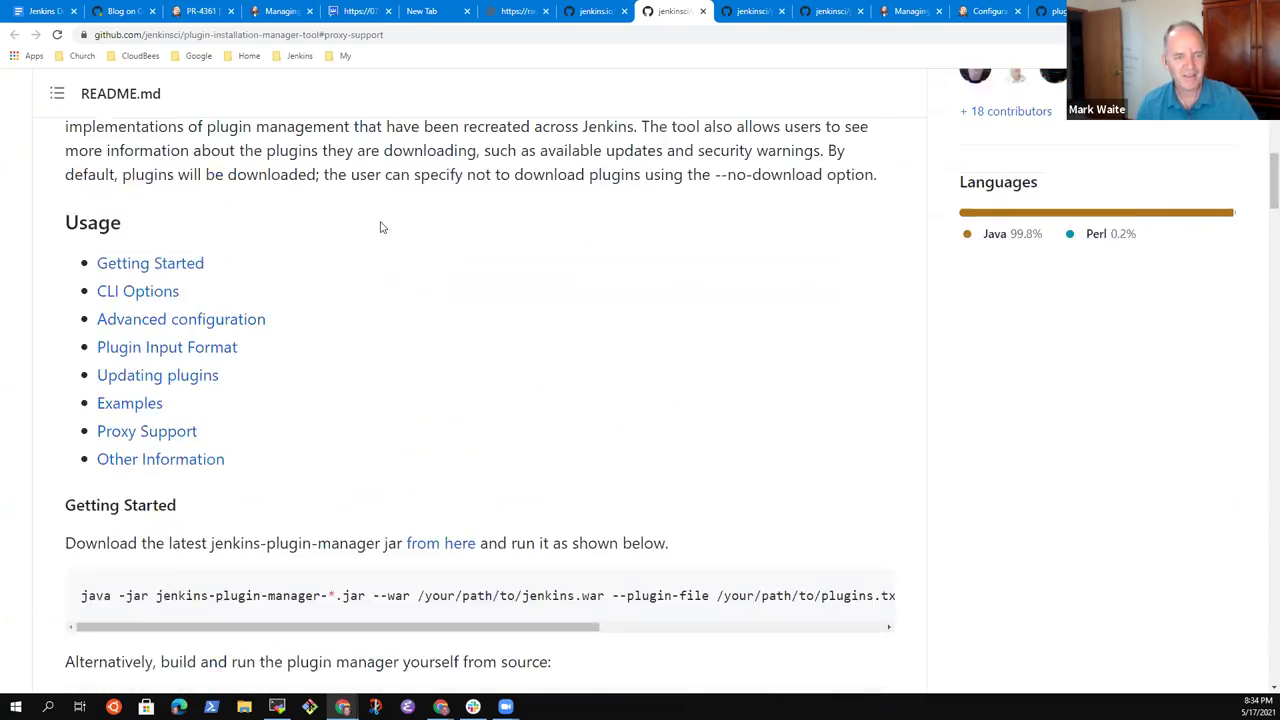
scroll(234, 437, "up", 2)
scroll(286, 306, "down", 5)
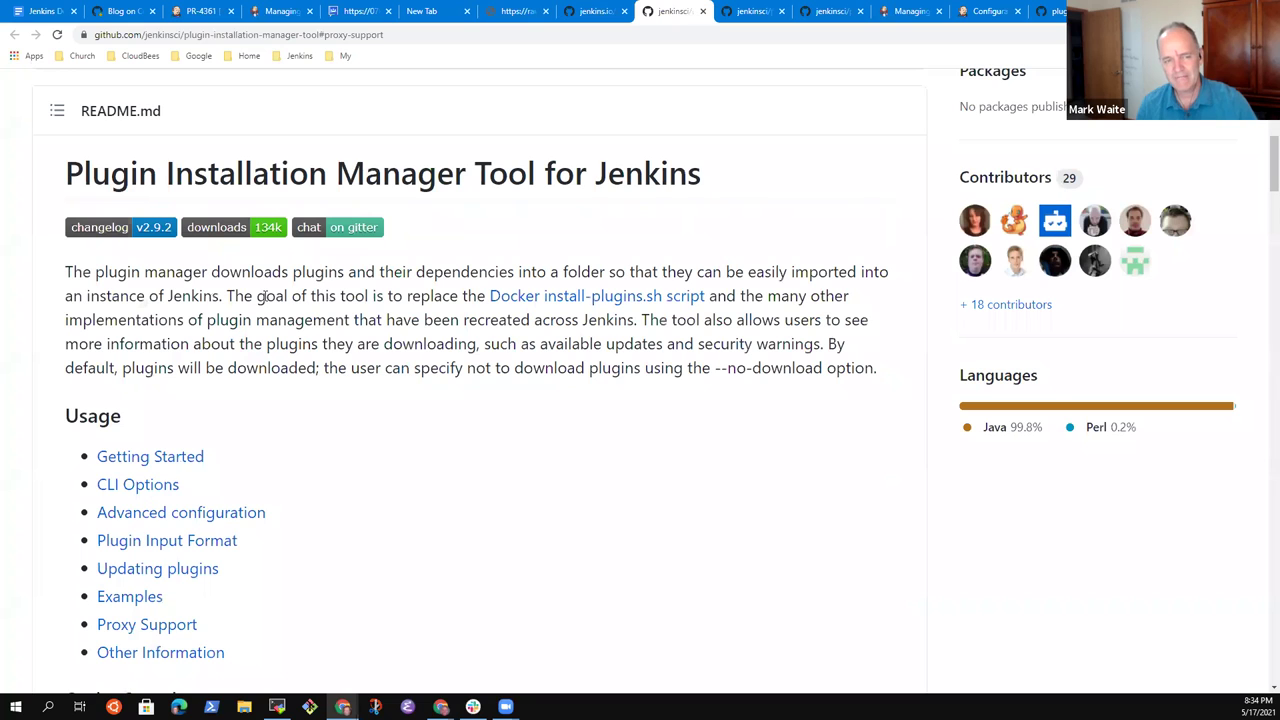
mouse_move(64, 268)
left_mouse_down()
mouse_move(259, 368)
mouse_move(594, 397)
left_mouse_up()
left_click(323, 391)
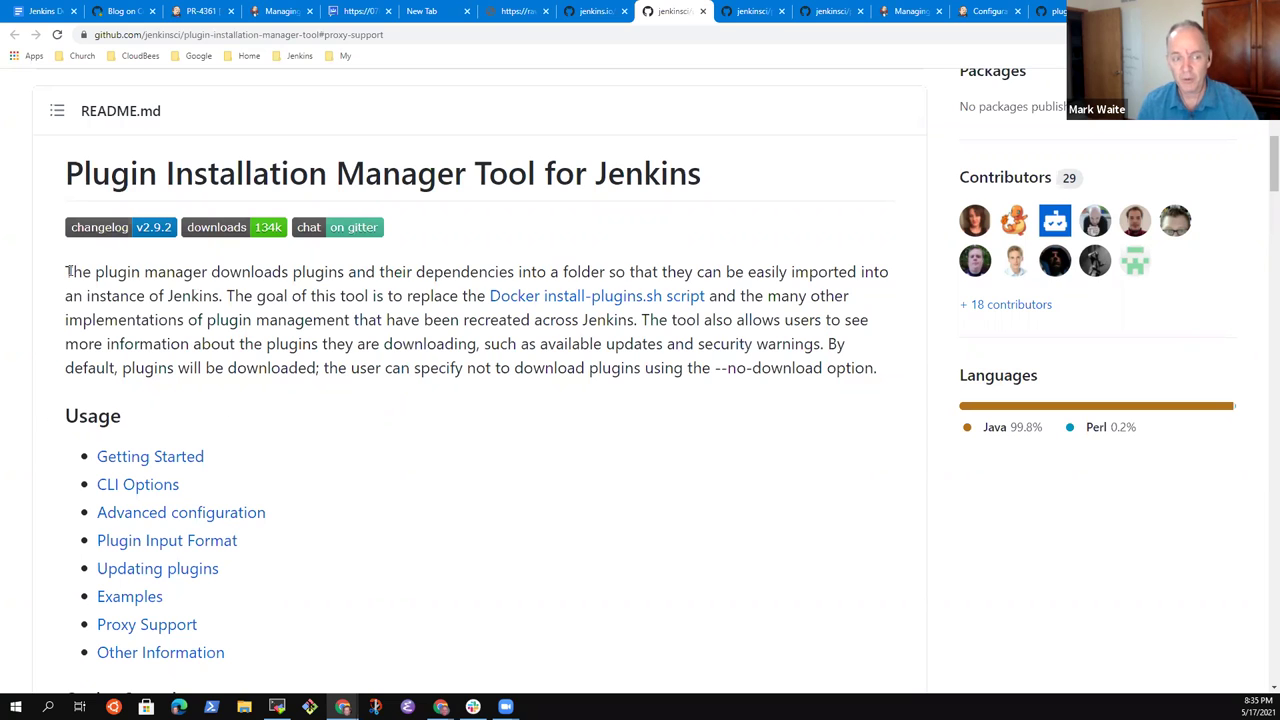
left_click_drag(66, 271, 520, 367)
left_click(535, 357)
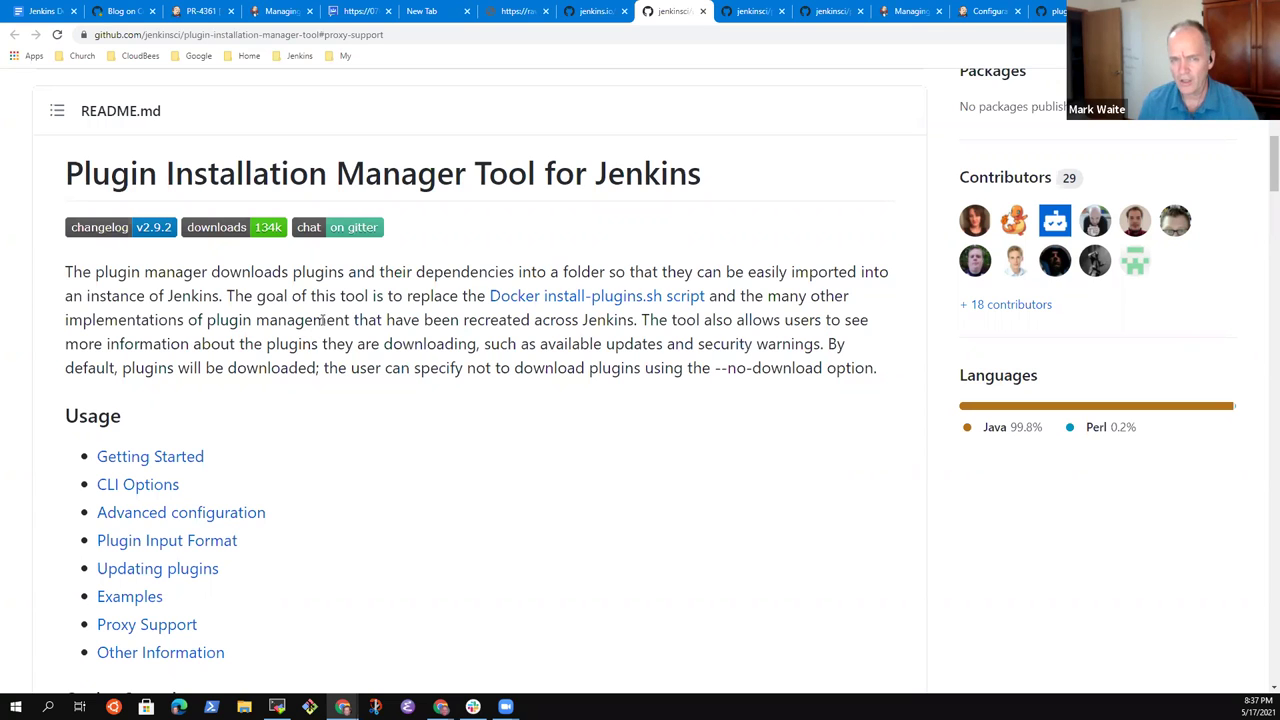
left_click(515, 11)
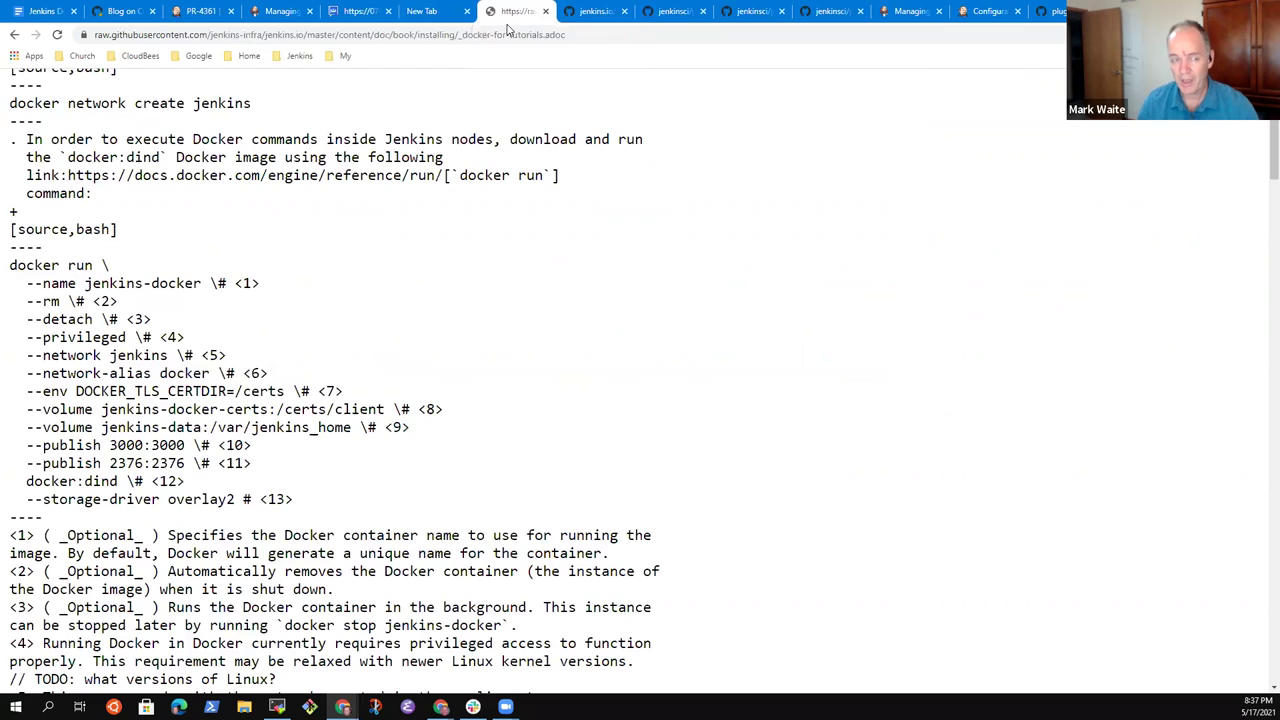
left_click(421, 11)
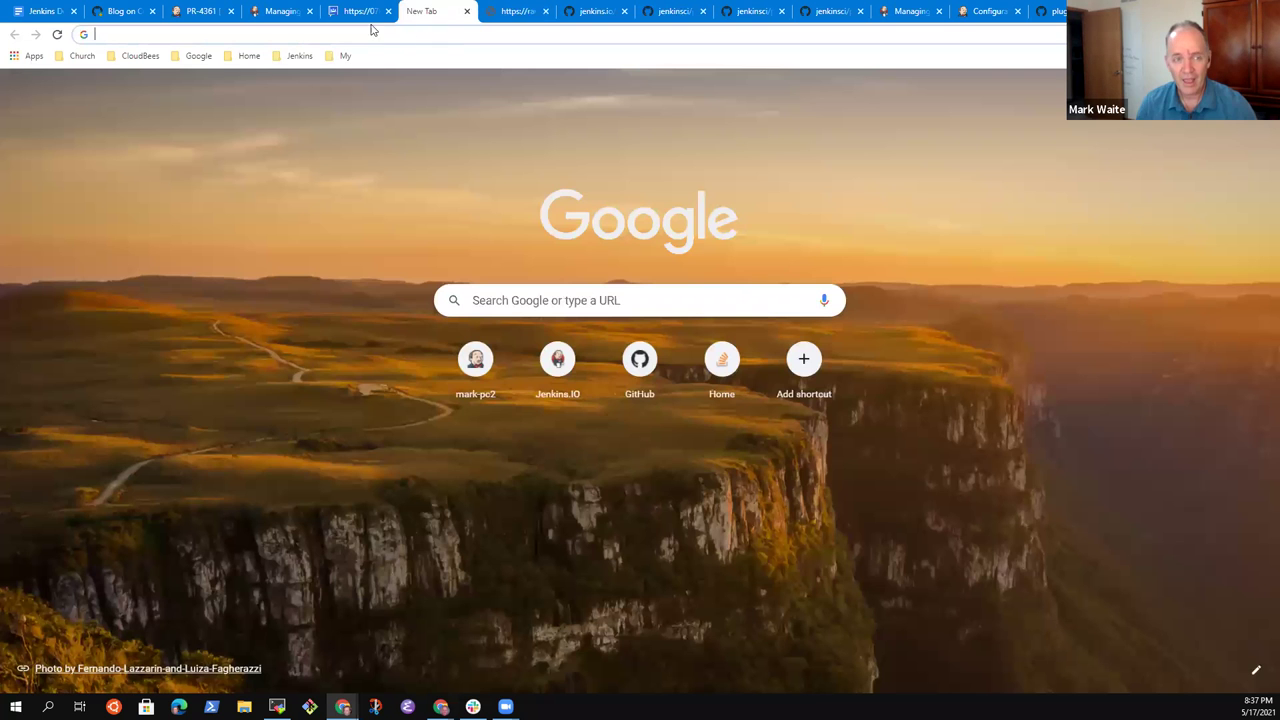
left_click(283, 11)
scroll(563, 265, "up", 10)
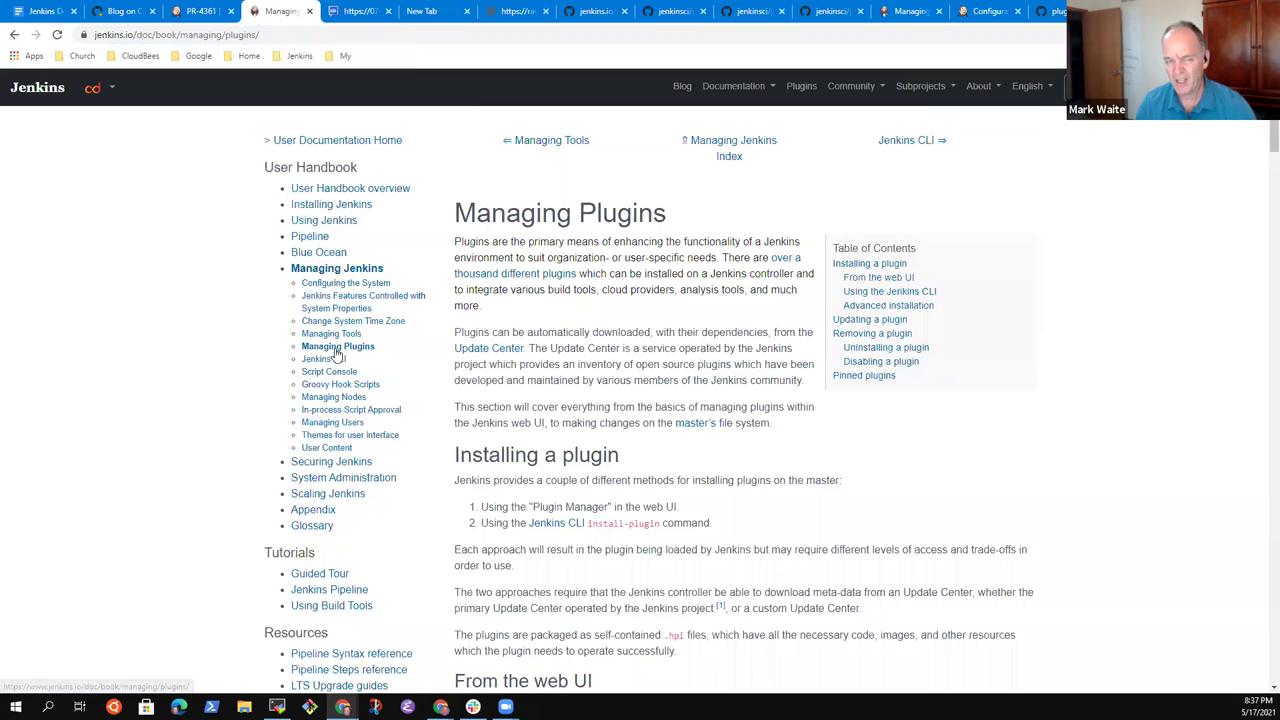
left_click(328, 362)
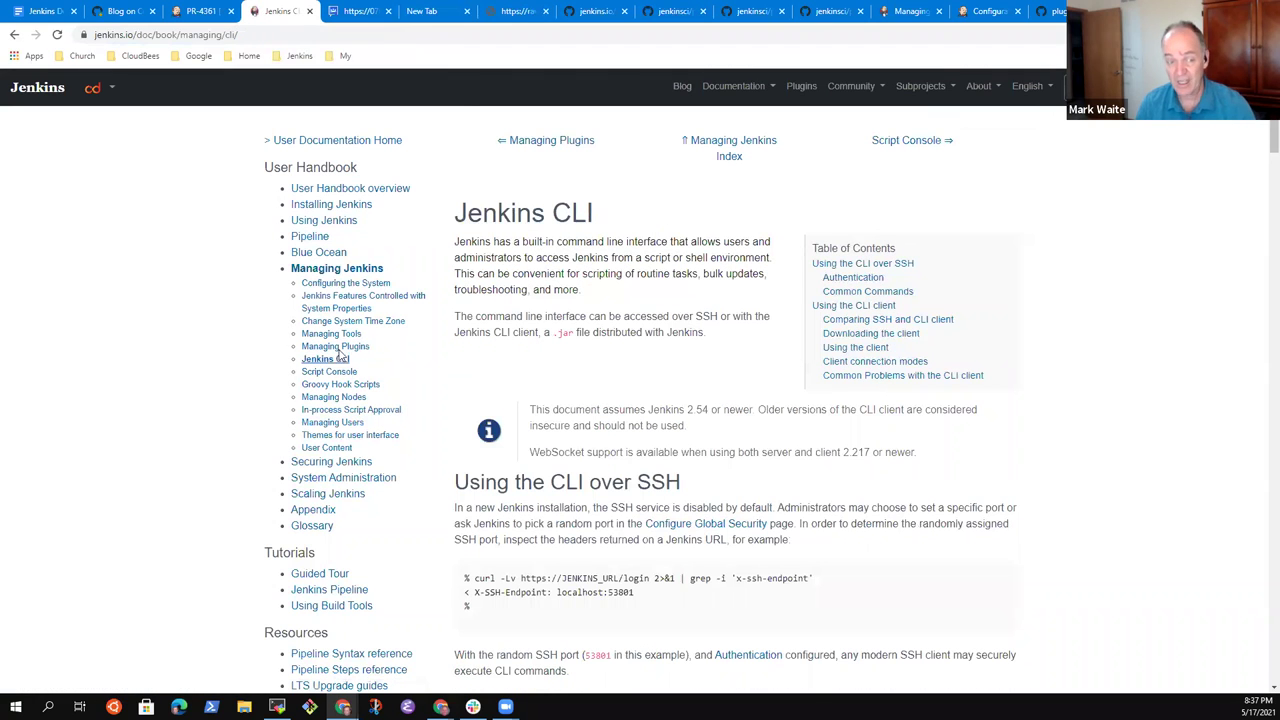
left_click(350, 347)
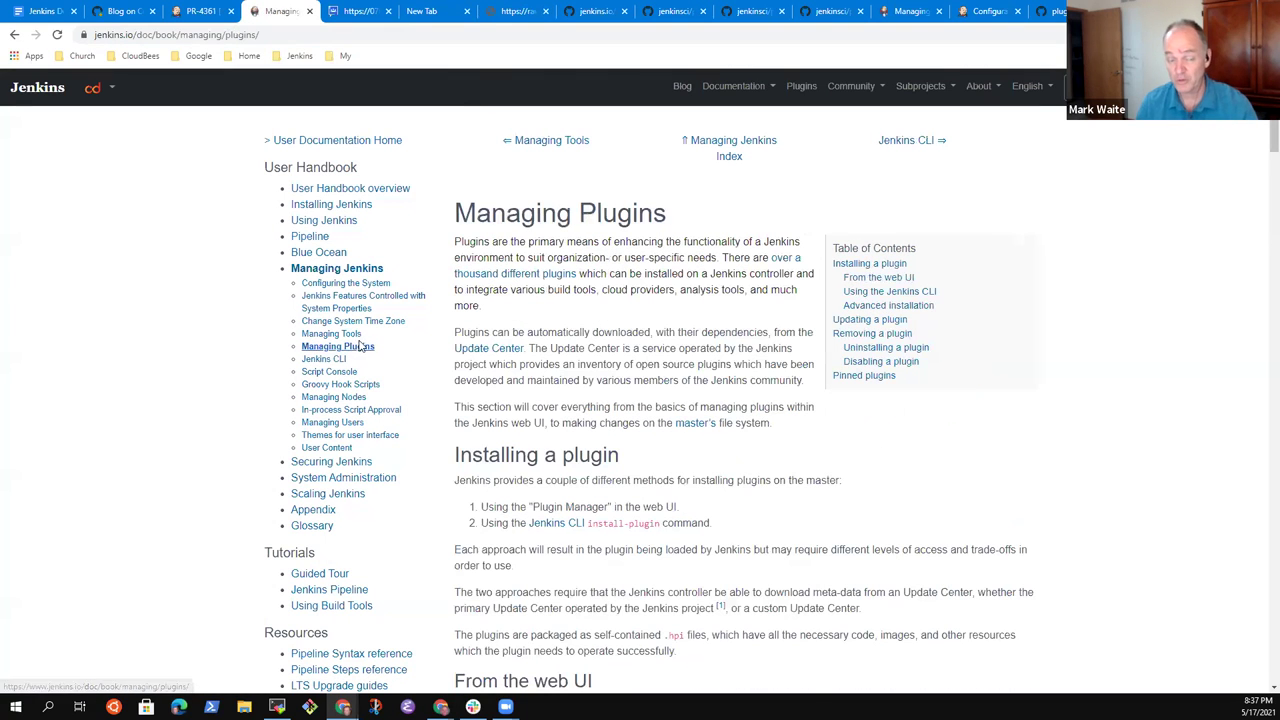
left_click(440, 11)
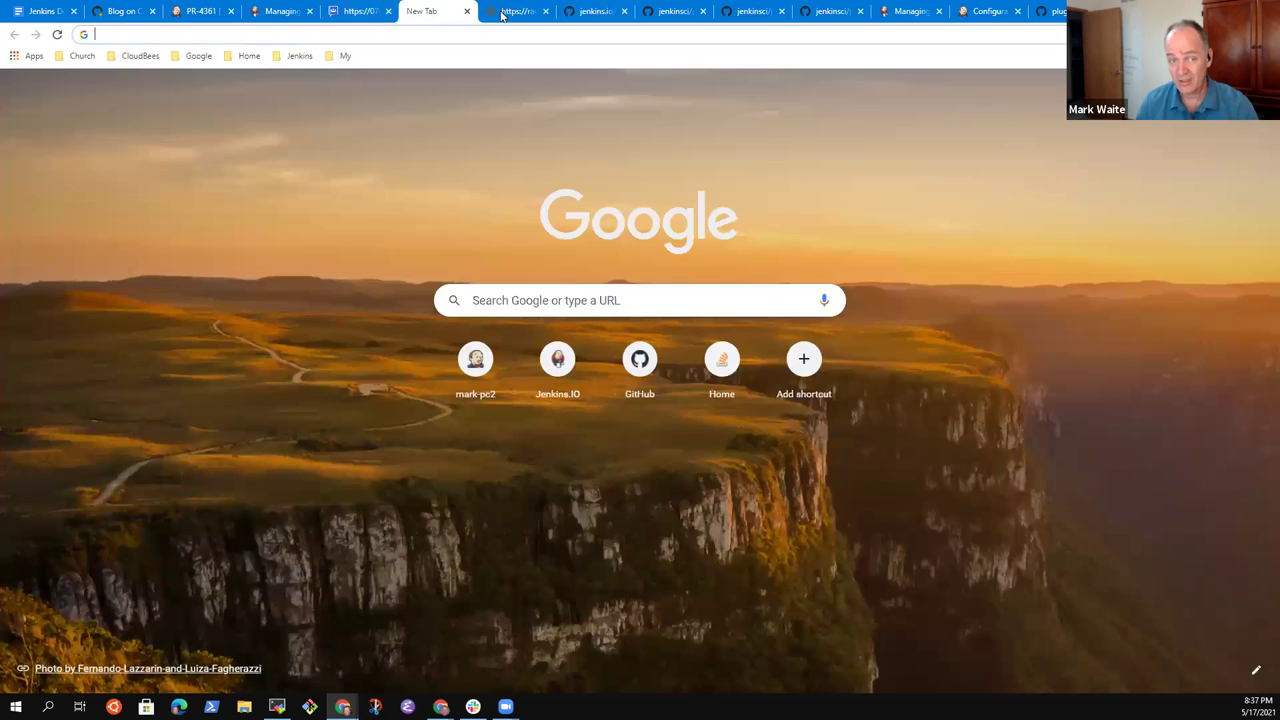
left_click(585, 11)
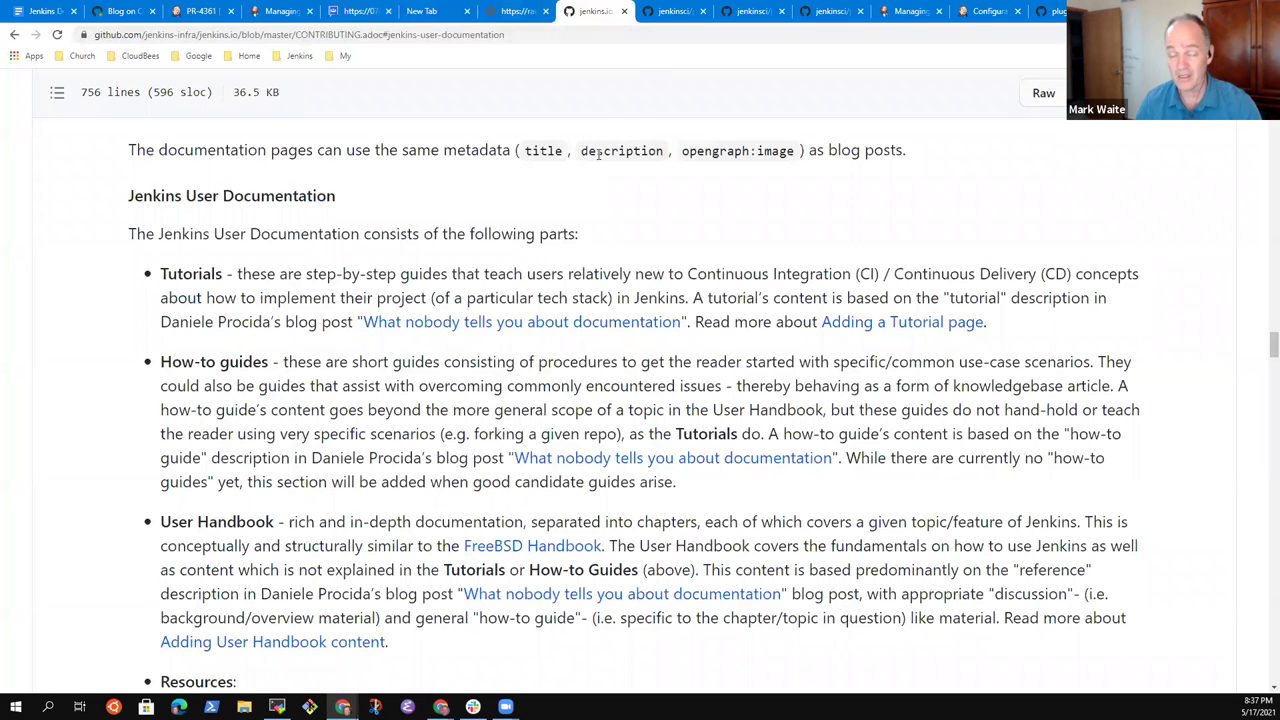
left_click(673, 20)
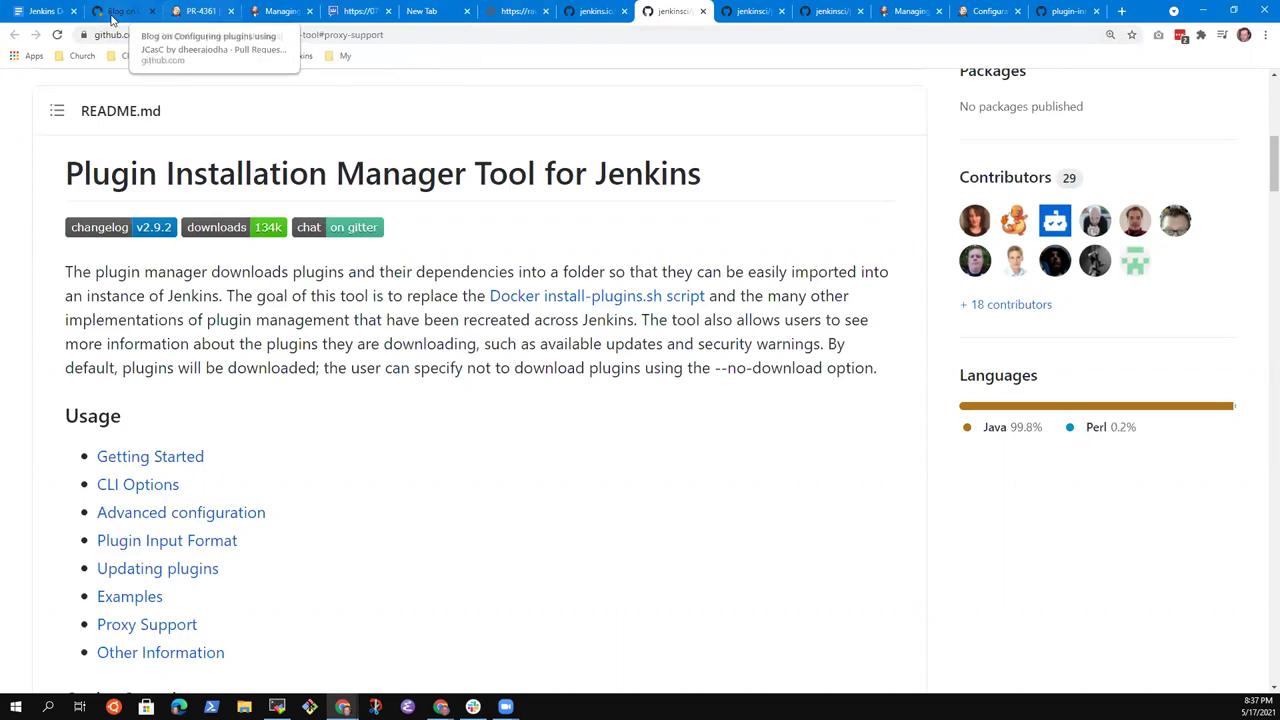
Step: Add the indented sub-bullet 'Techniques for secret management?' below the next-blog-post agenda line
left_click(50, 13)
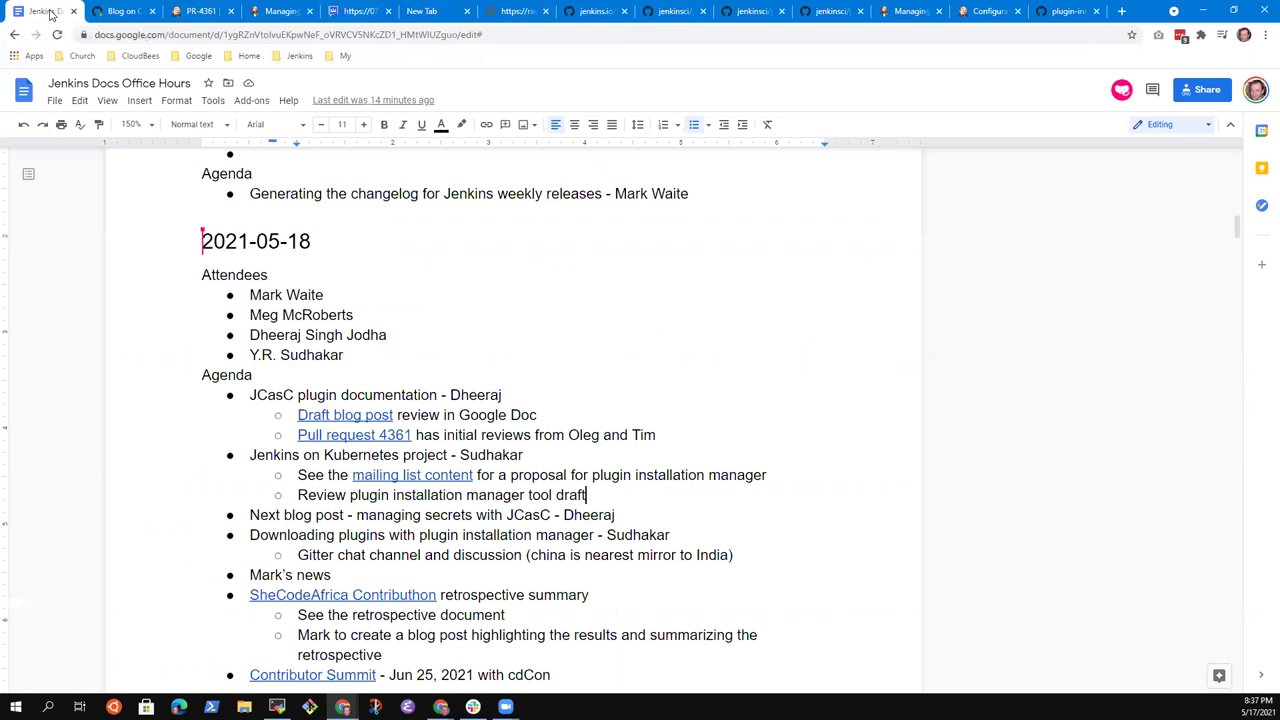
left_click(428, 515)
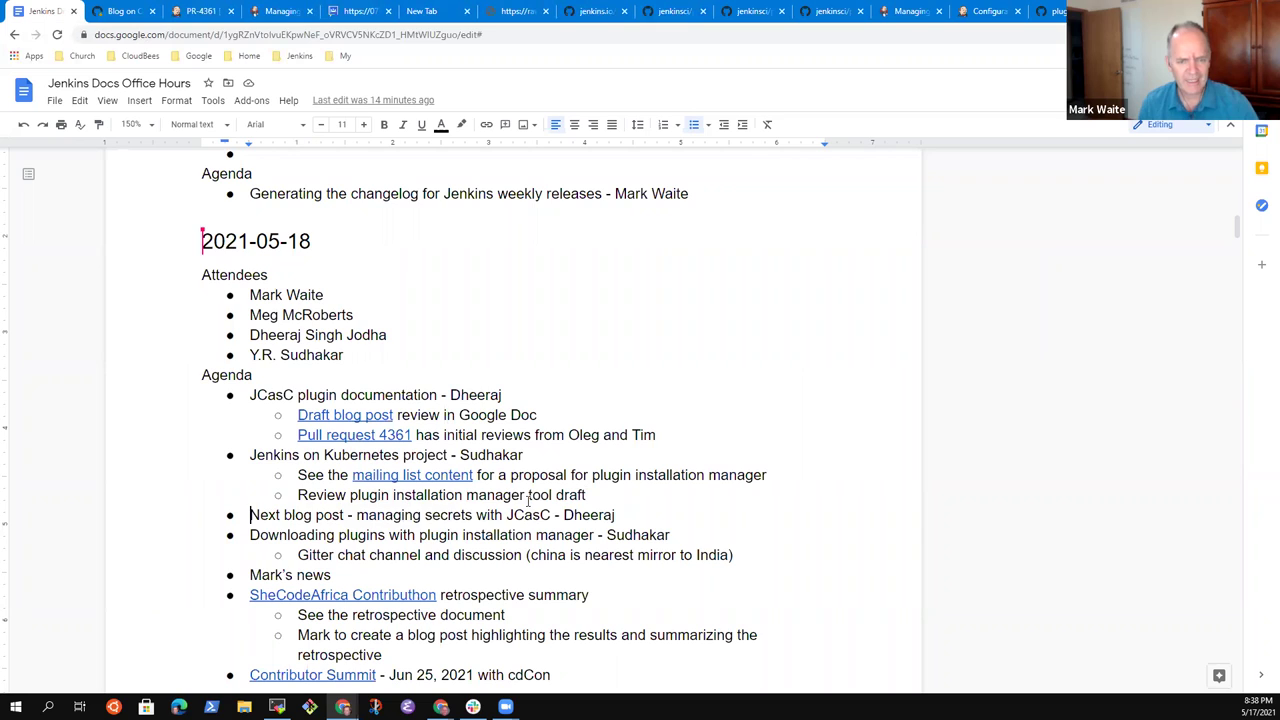
key("shift+End")
key("End")
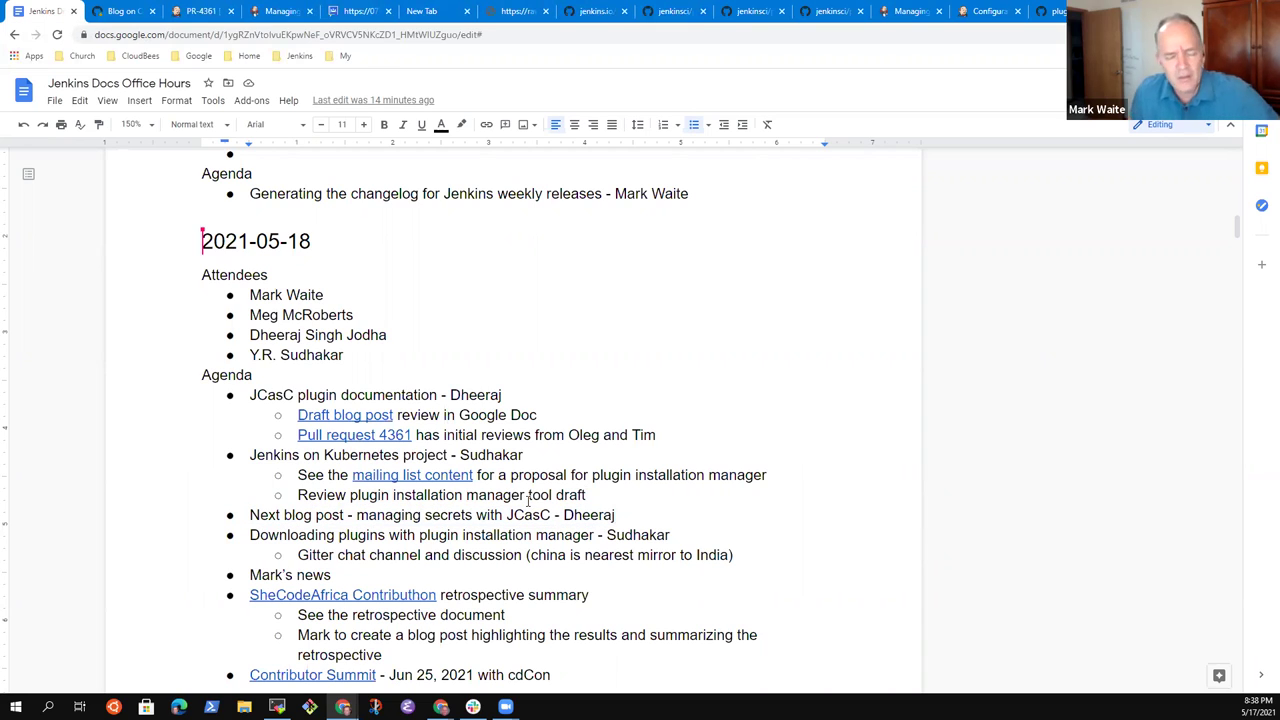
key("Return")
key("Tab")
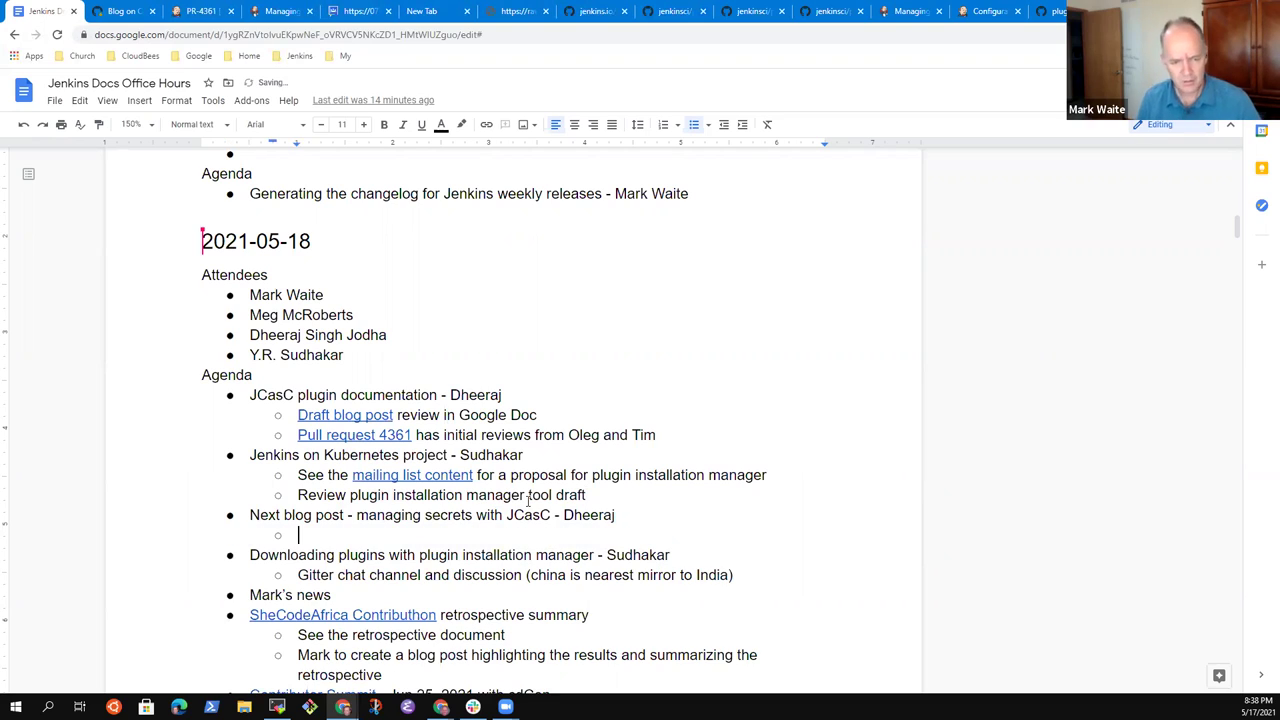
type("tECH")
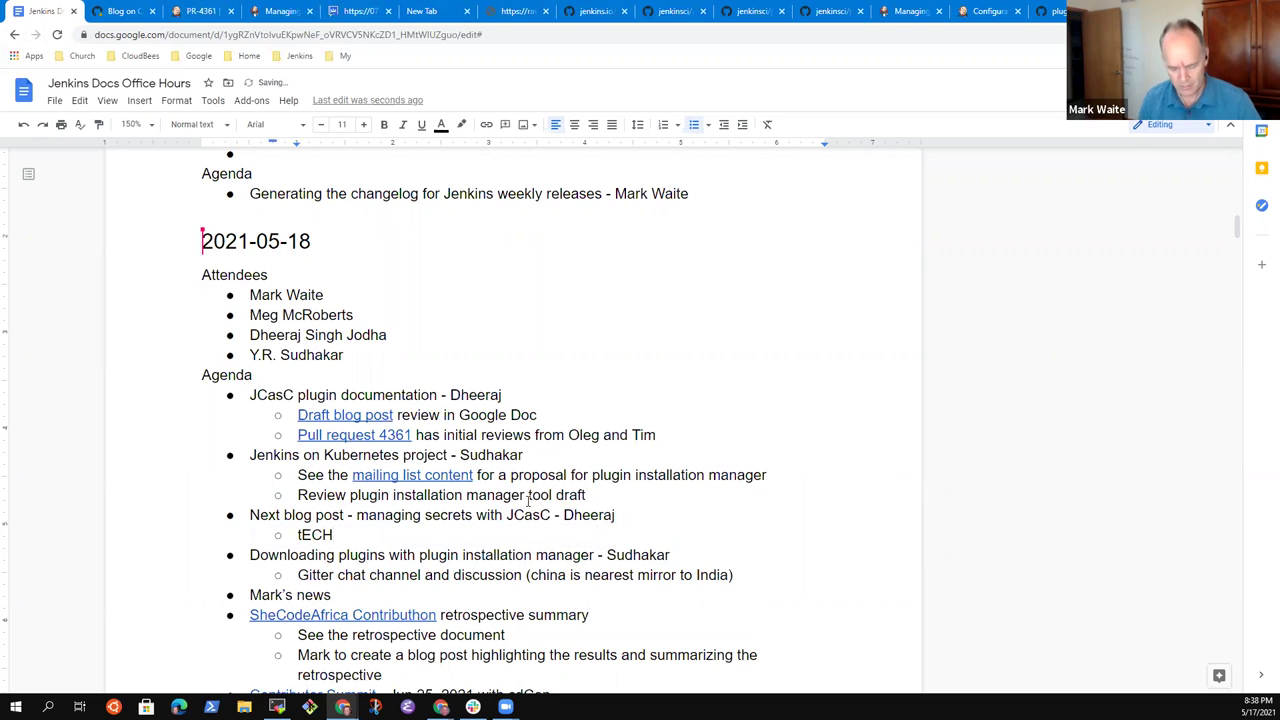
key("shift+Home")
type("Technica")
key("BackSpace")
type("ques ")
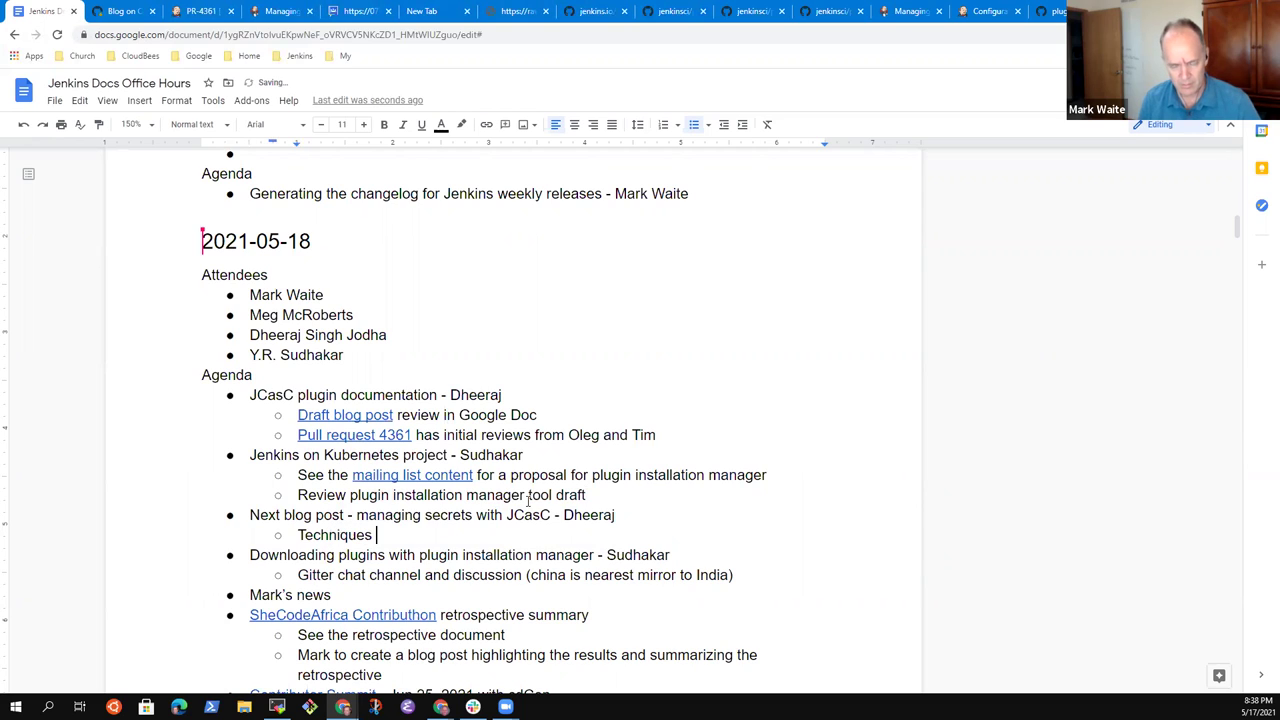
type("for secret ")
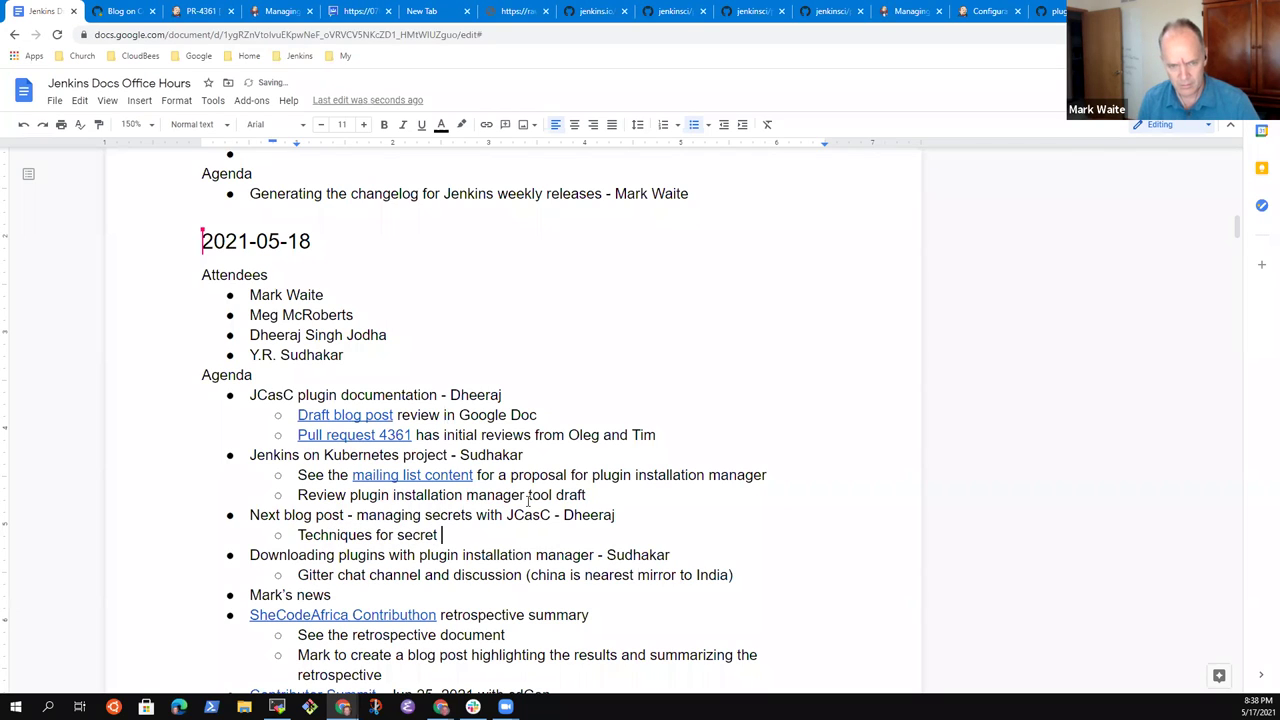
type("management?")
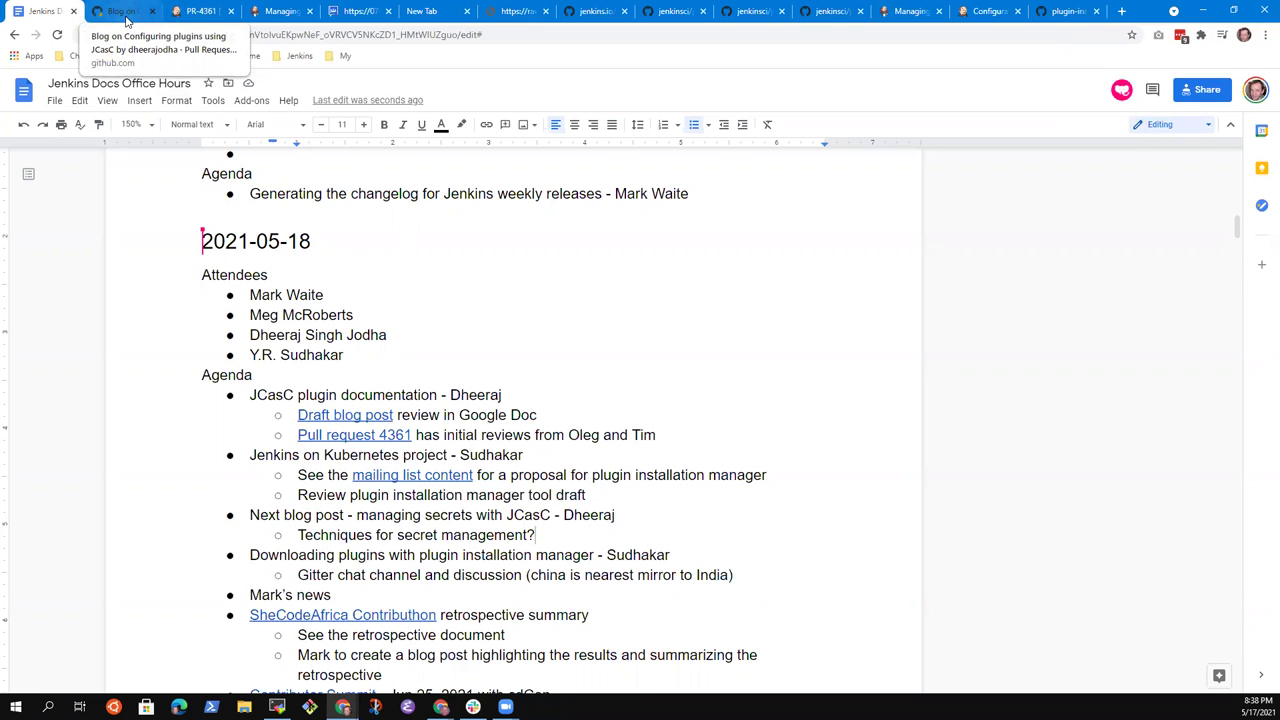
Step: In a new tab beside the blog pull request, search 'Jenkins secret management with JCasC'
left_click(127, 20)
right_click(127, 20)
left_click(167, 30)
type("Jenkins ")
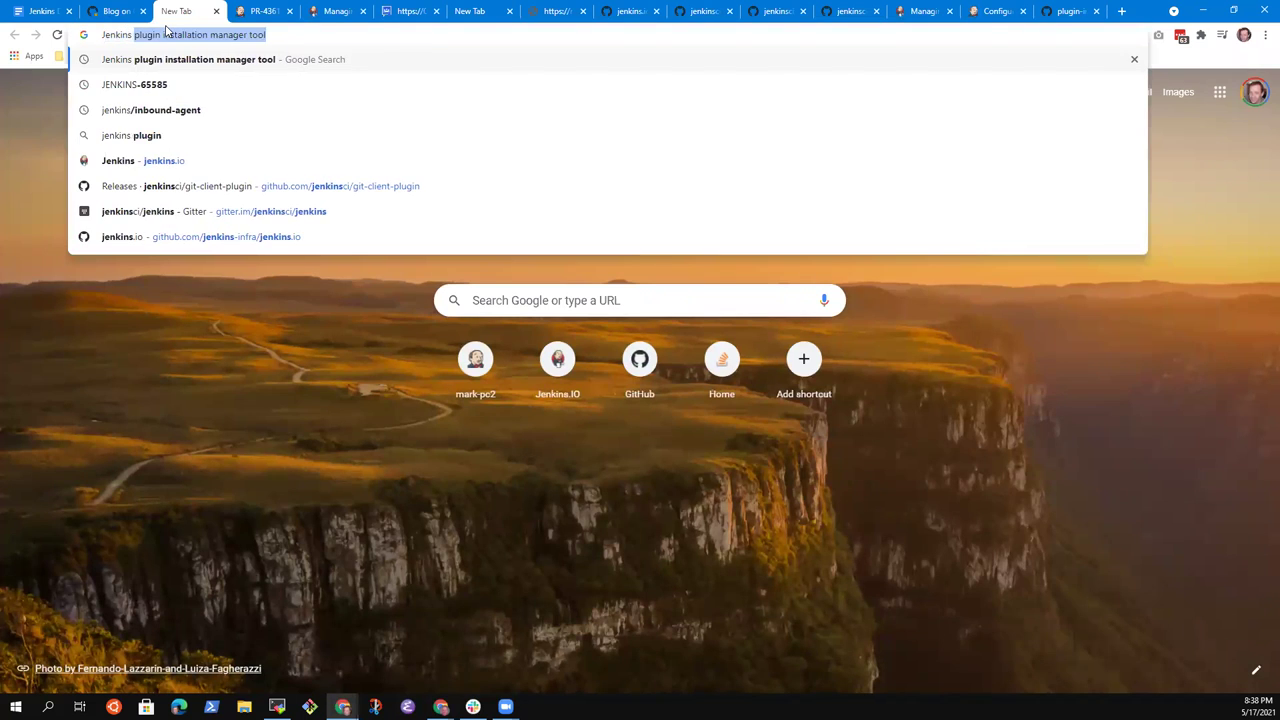
type("secret manba")
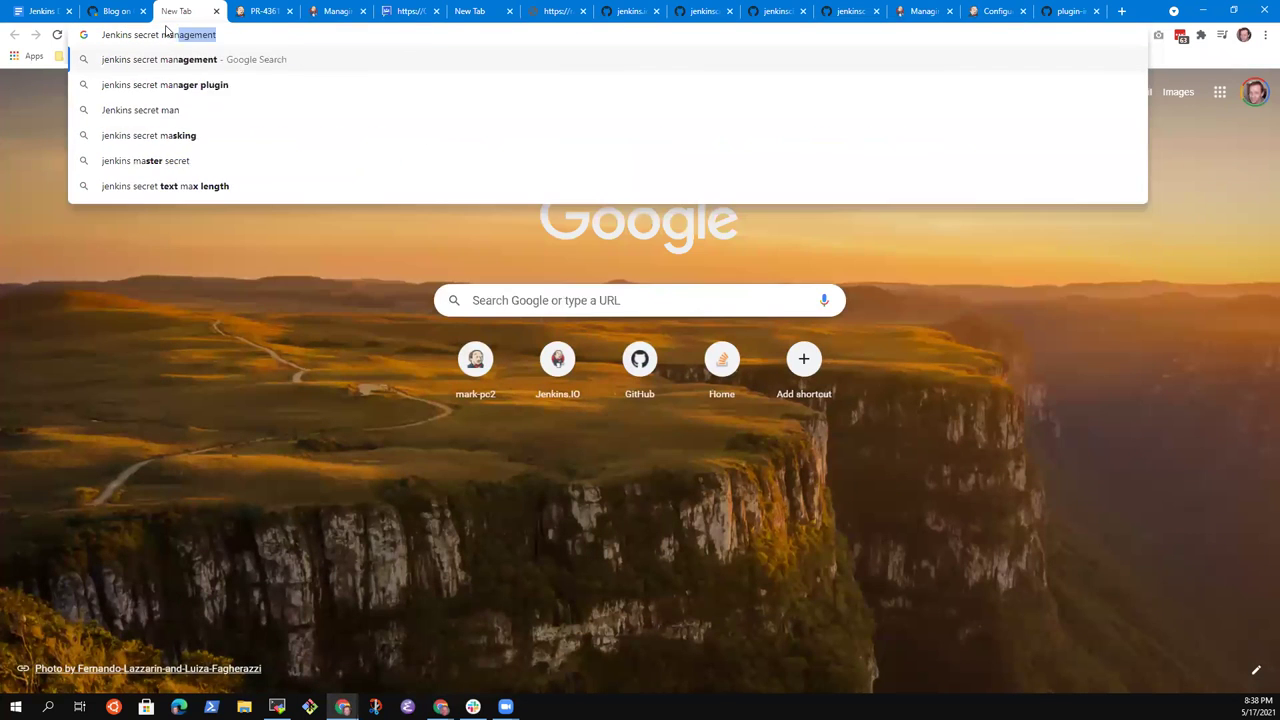
key("BackSpace")
key("BackSpace")
type("agemen")
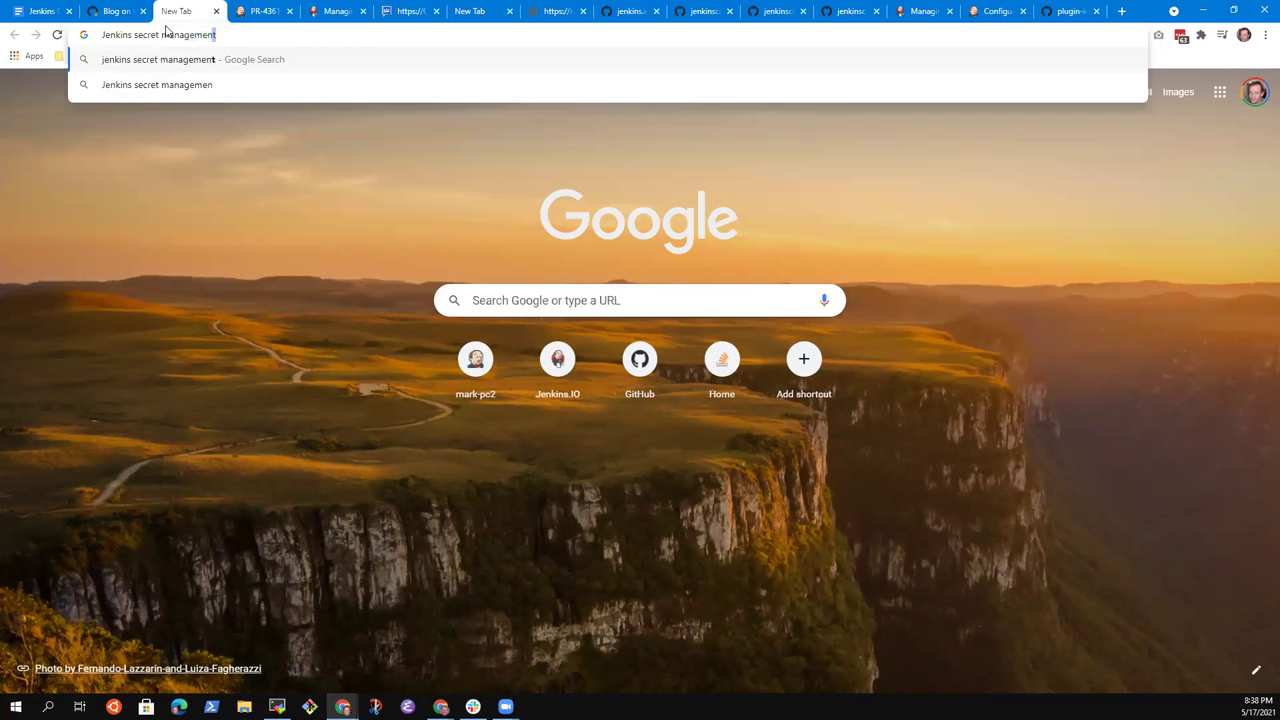
type("t with JCC")
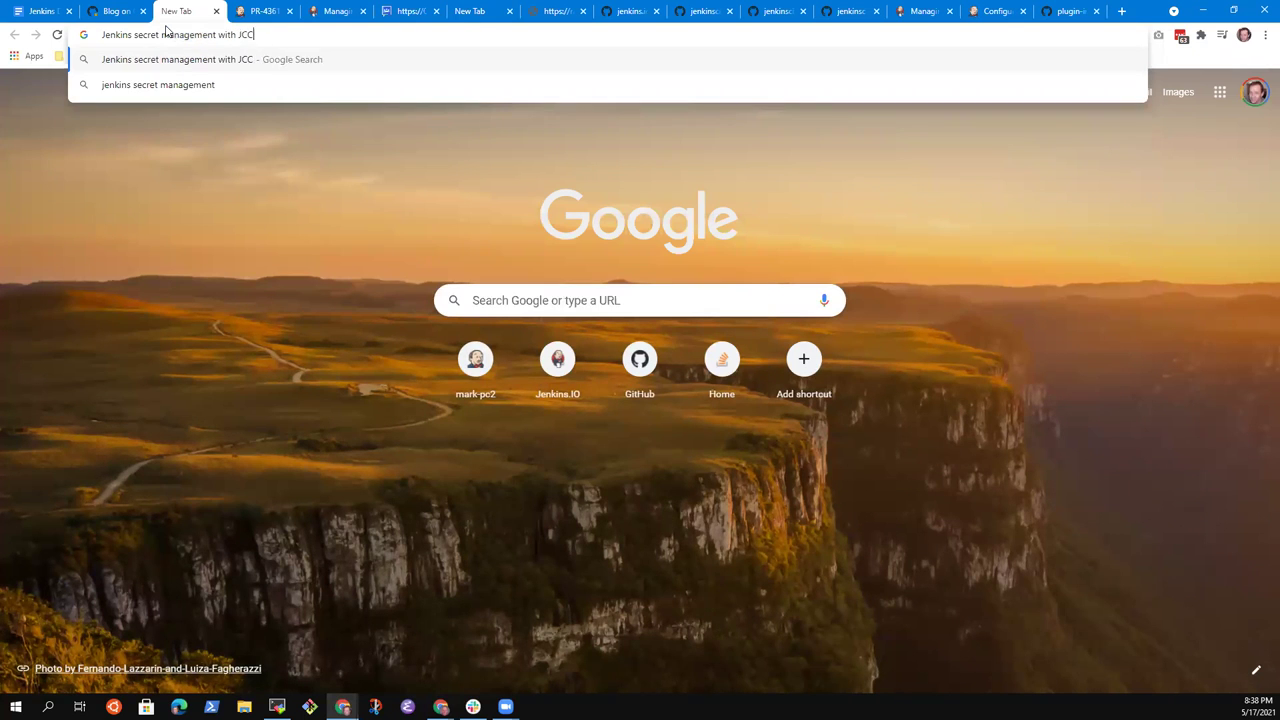
key("BackSpace")
type("asC")
key("Return")
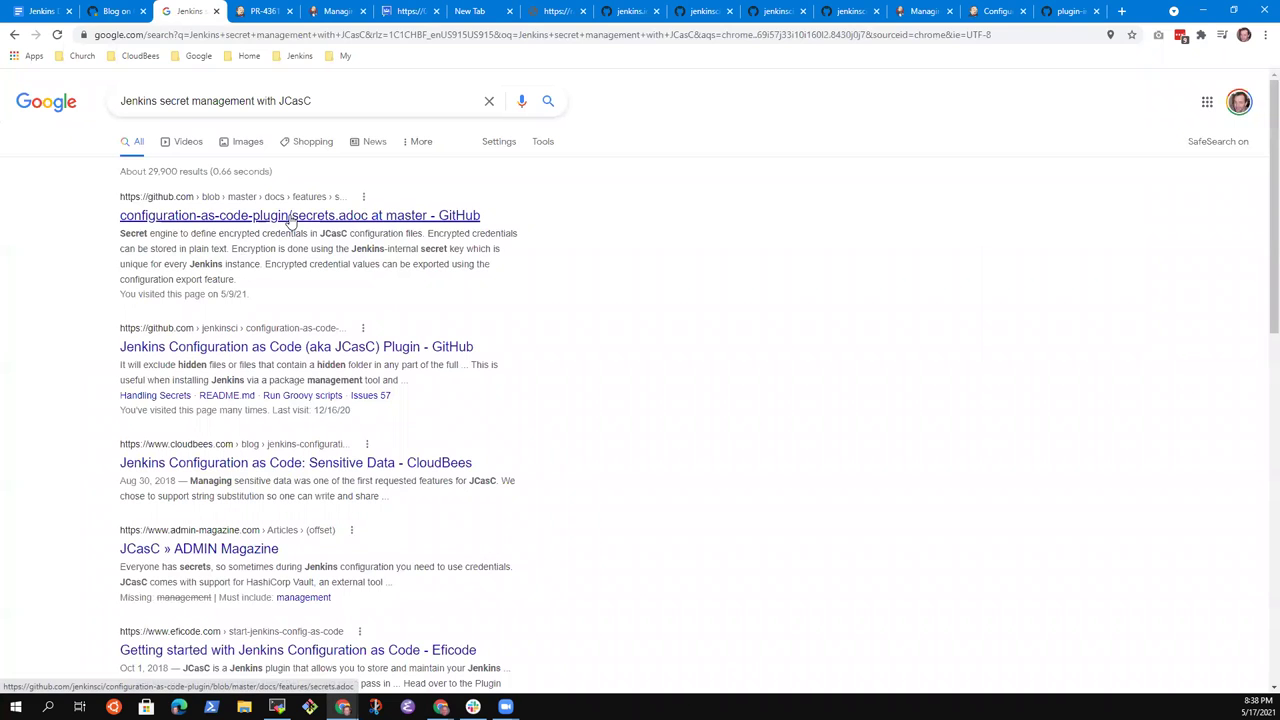
Step: Open the GitHub secrets.adoc result and scroll through the Handling Secrets page
left_click(290, 217)
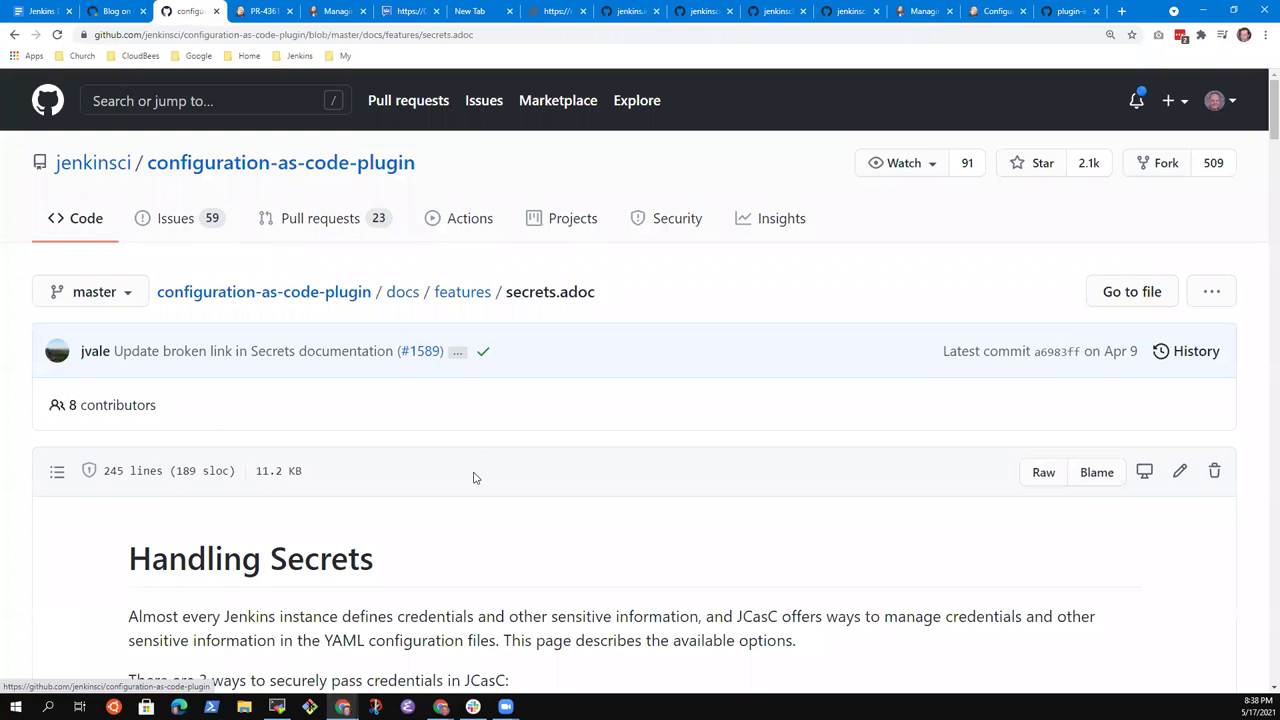
scroll(486, 466, "down", 3)
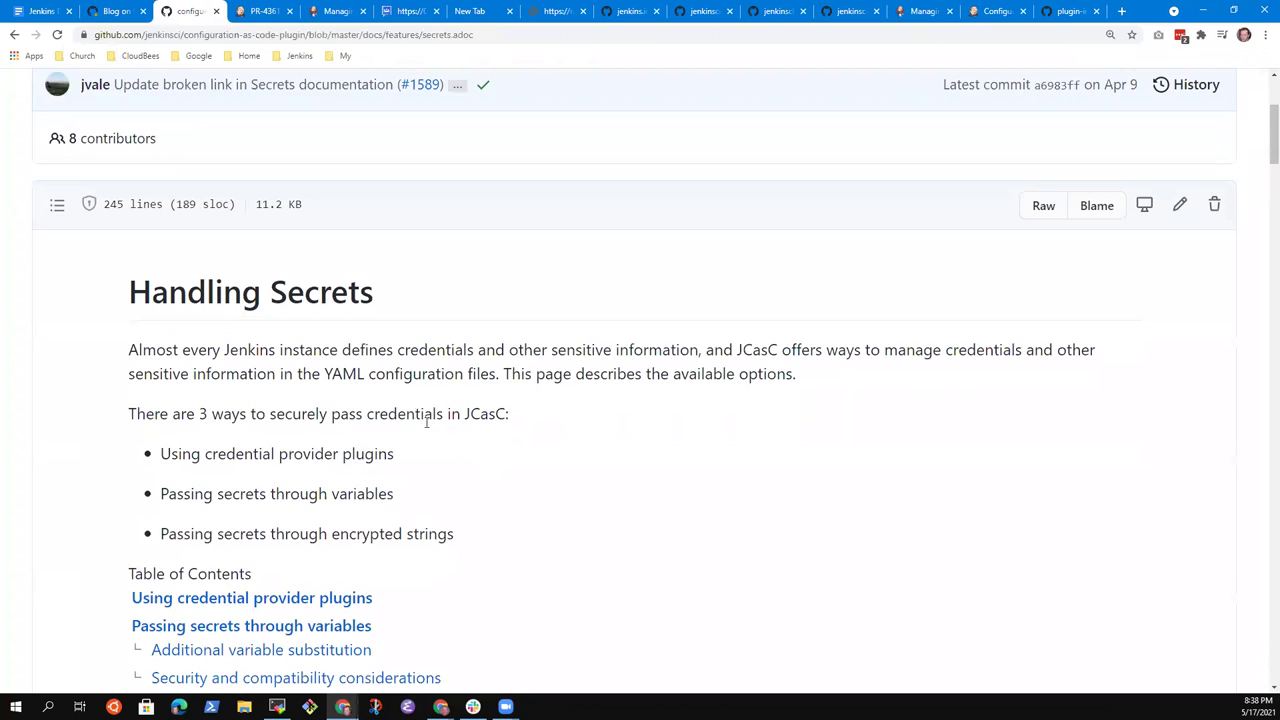
scroll(417, 414, "down", 1)
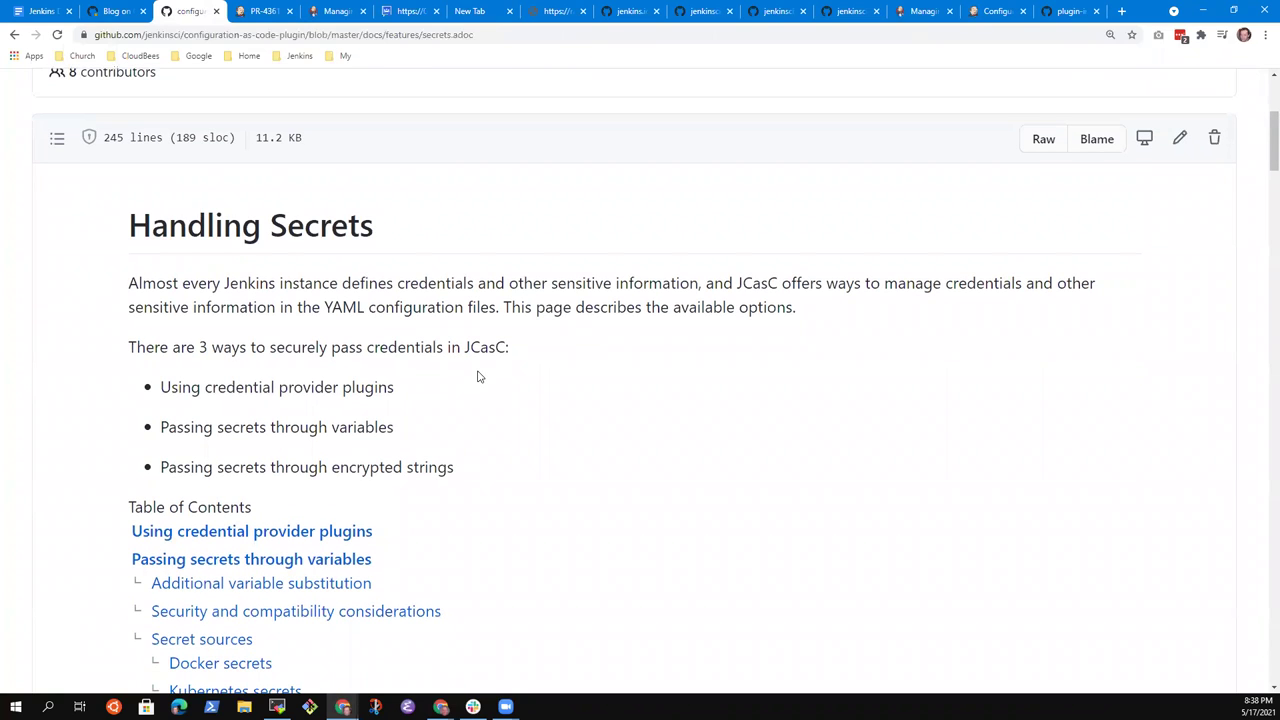
scroll(468, 399, "down", 1)
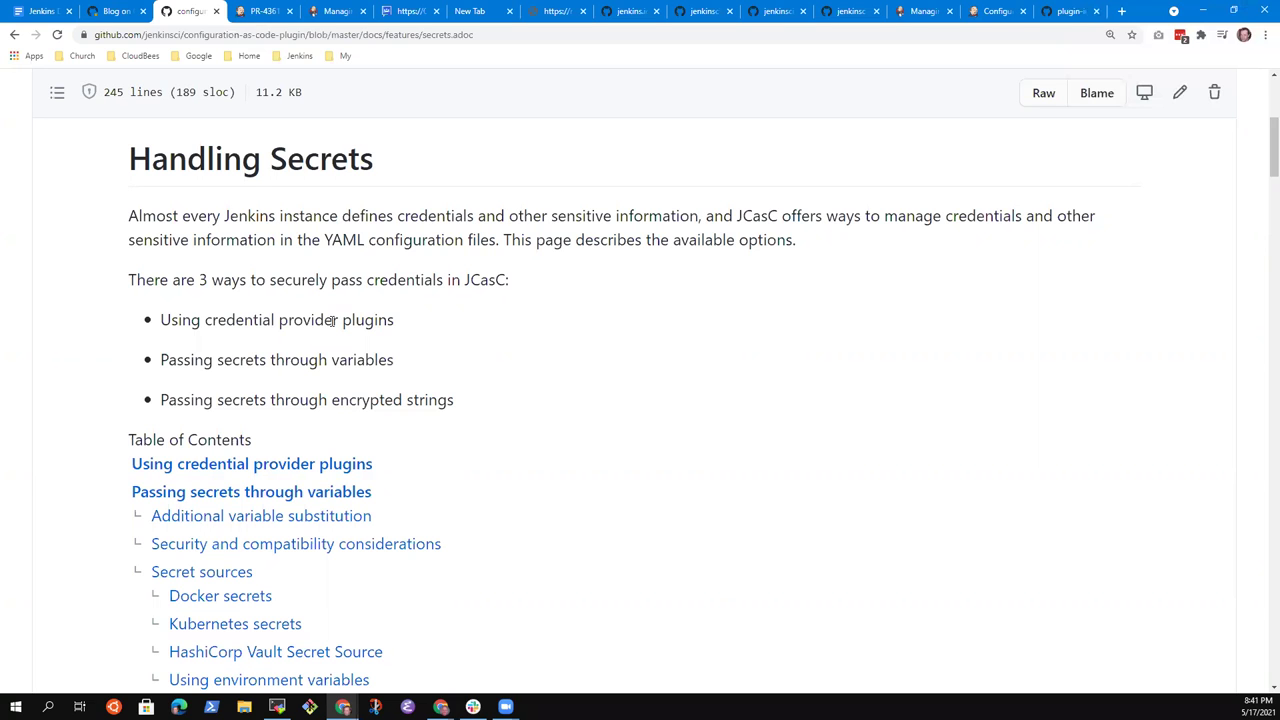
scroll(320, 363, "down", 3)
scroll(320, 360, "up", 1)
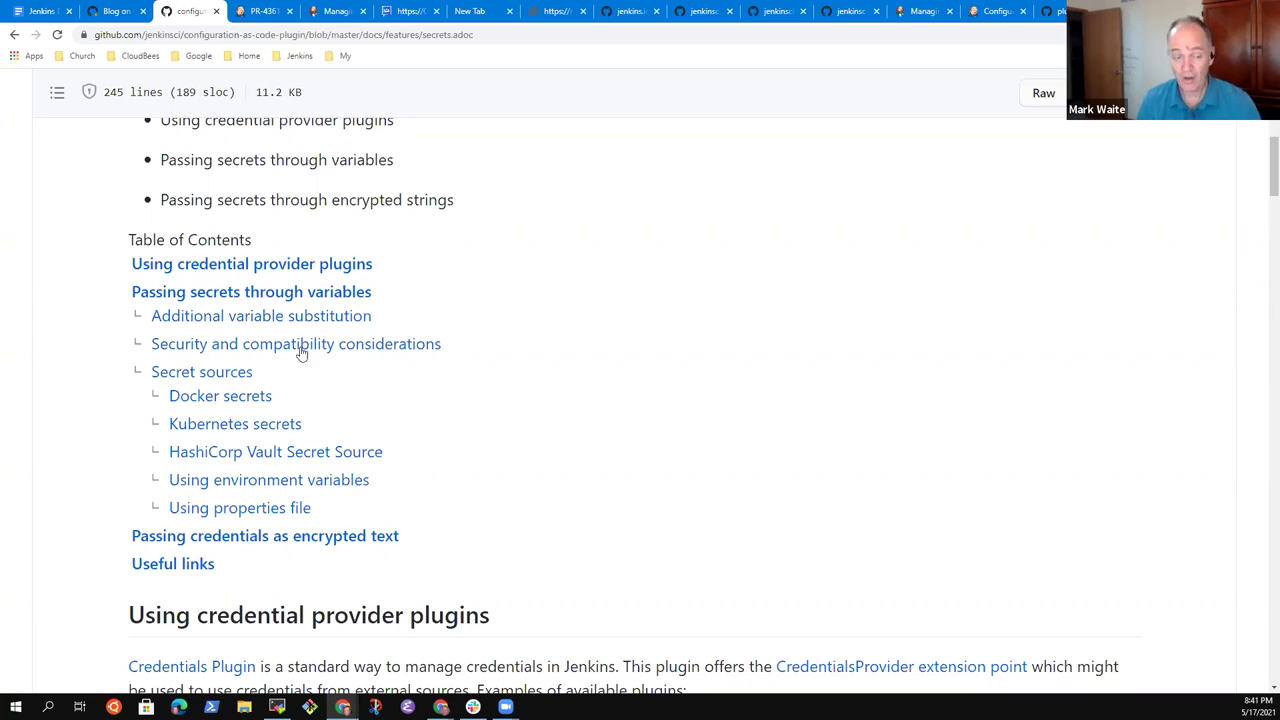
scroll(320, 380, "down", 3)
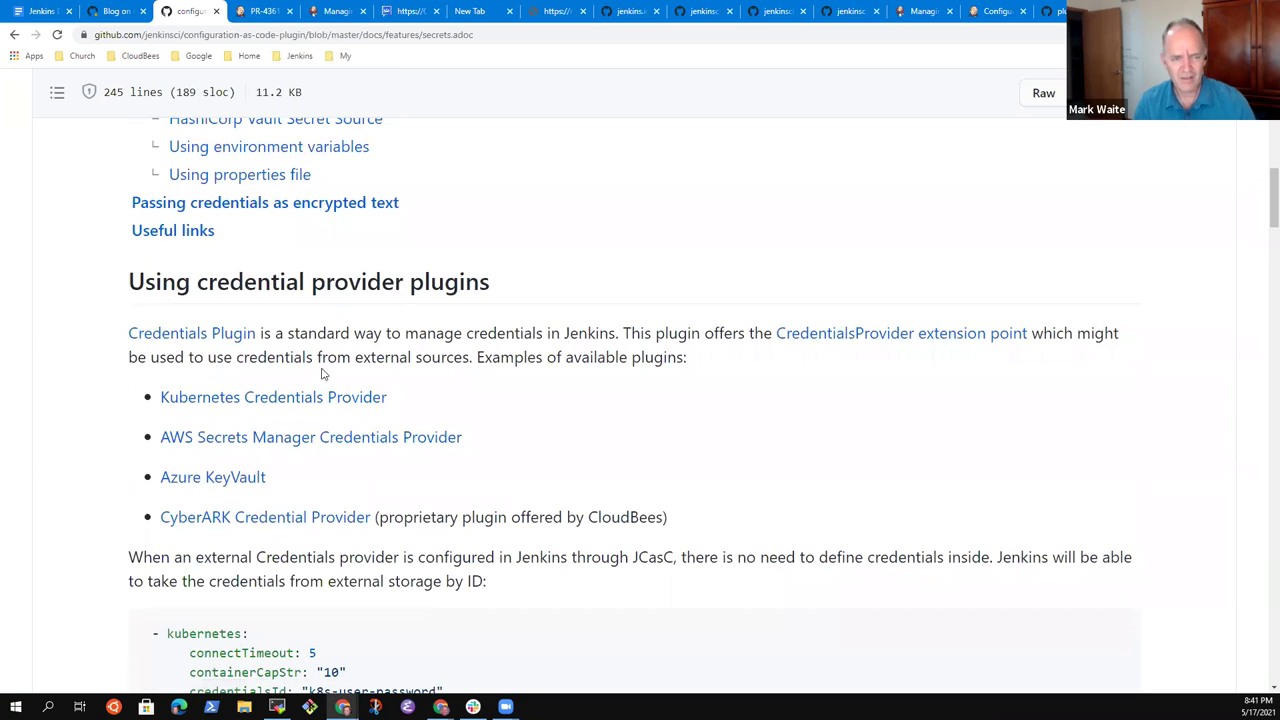
scroll(338, 487, "up", 2)
scroll(366, 477, "down", 4)
scroll(394, 474, "up", 1)
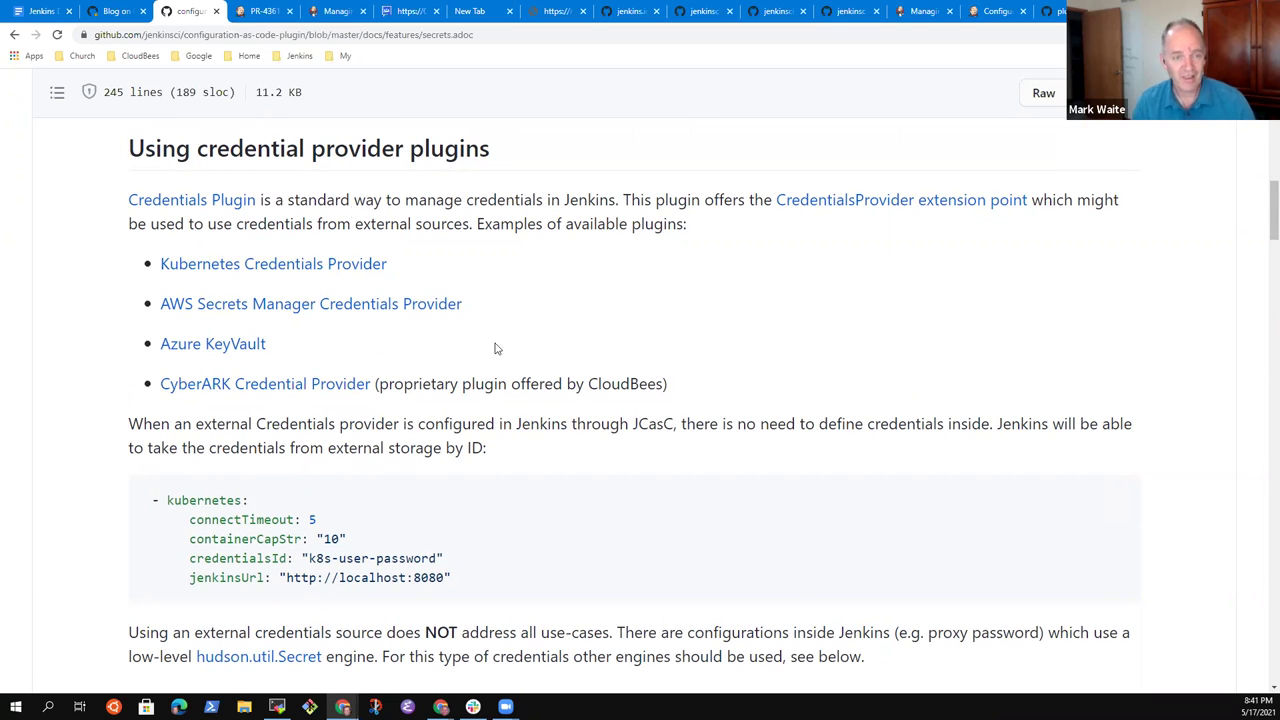
scroll(477, 354, "up", 5)
left_click(310, 264)
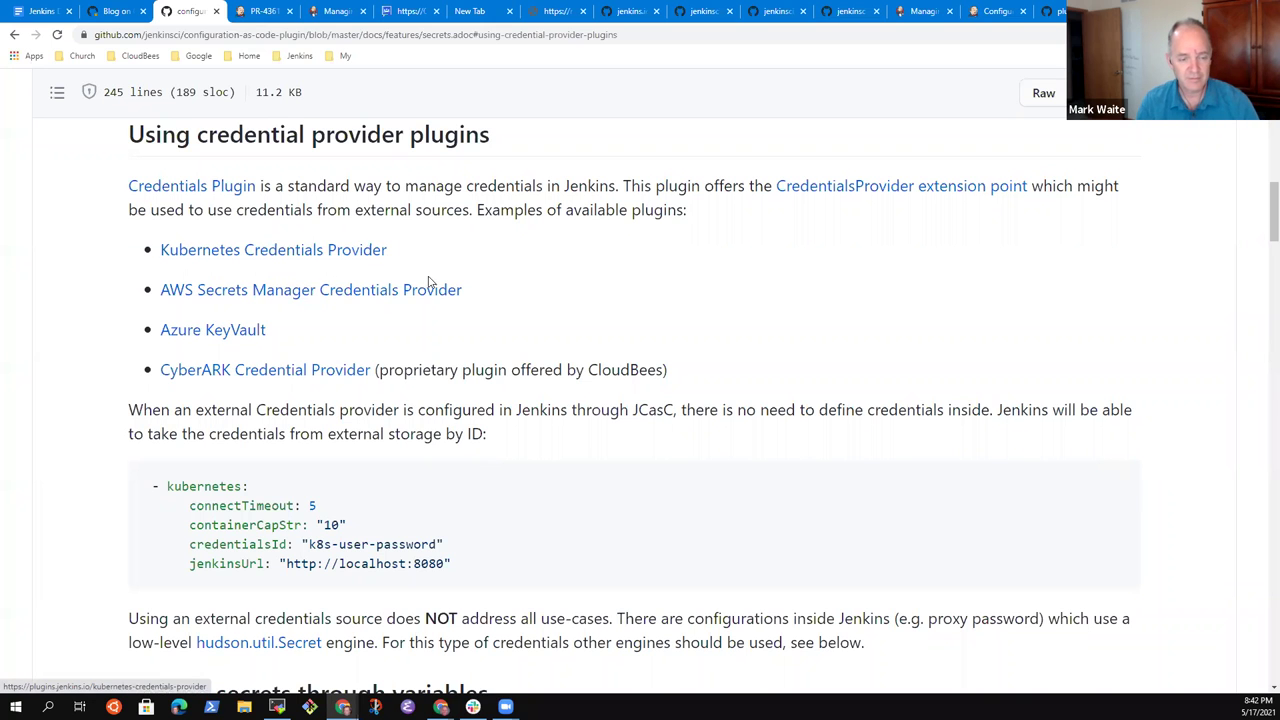
scroll(435, 280, "down", 3)
scroll(458, 271, "down", 1)
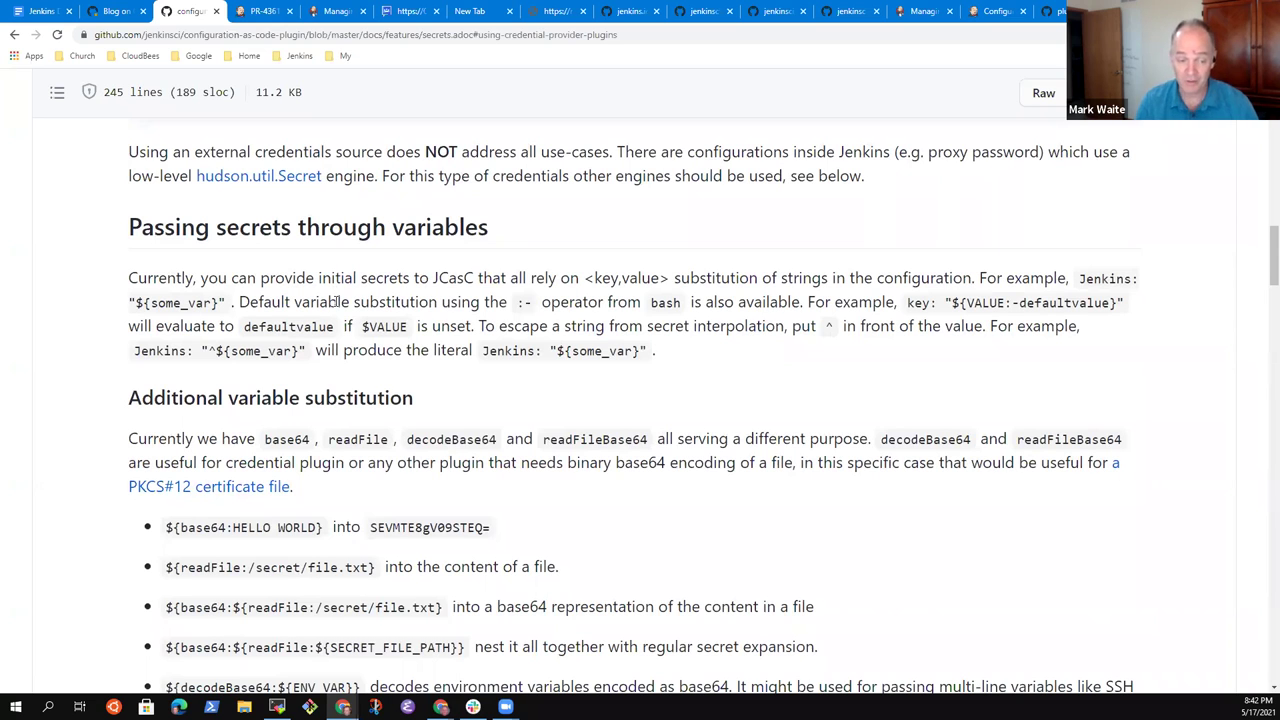
scroll(340, 312, "up", 2)
scroll(345, 312, "up", 4)
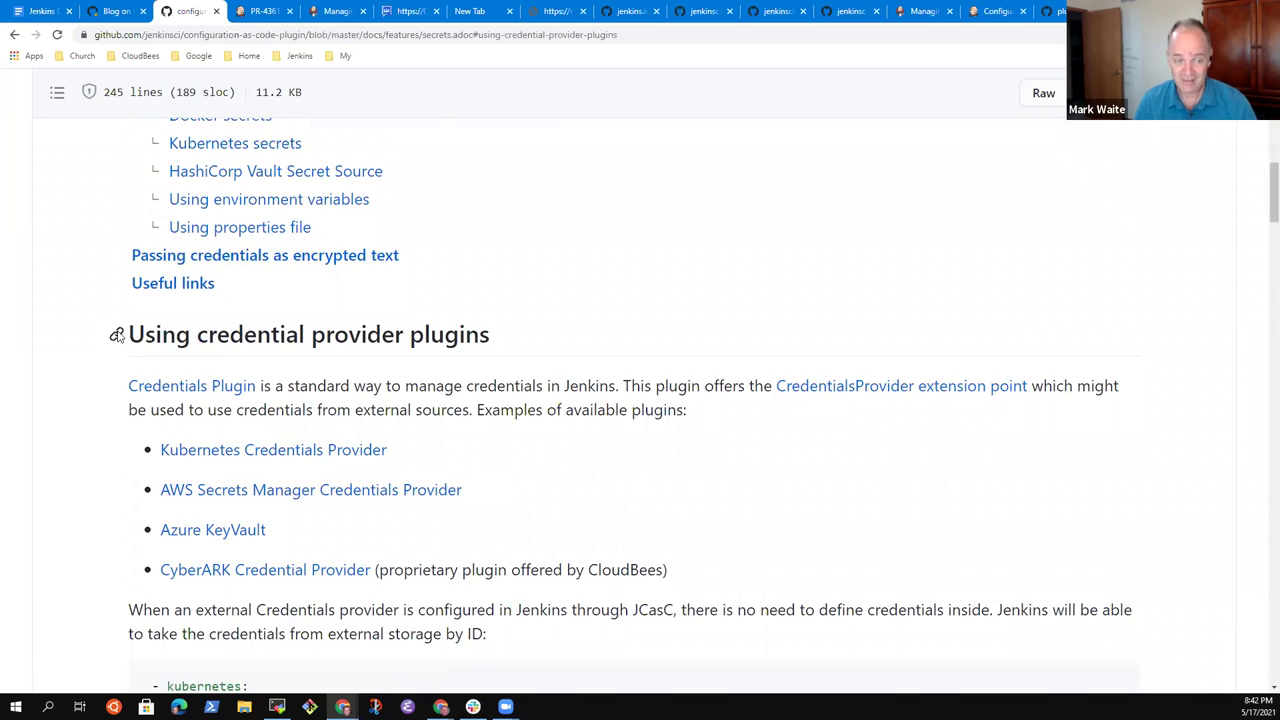
scroll(112, 340, "down", 2)
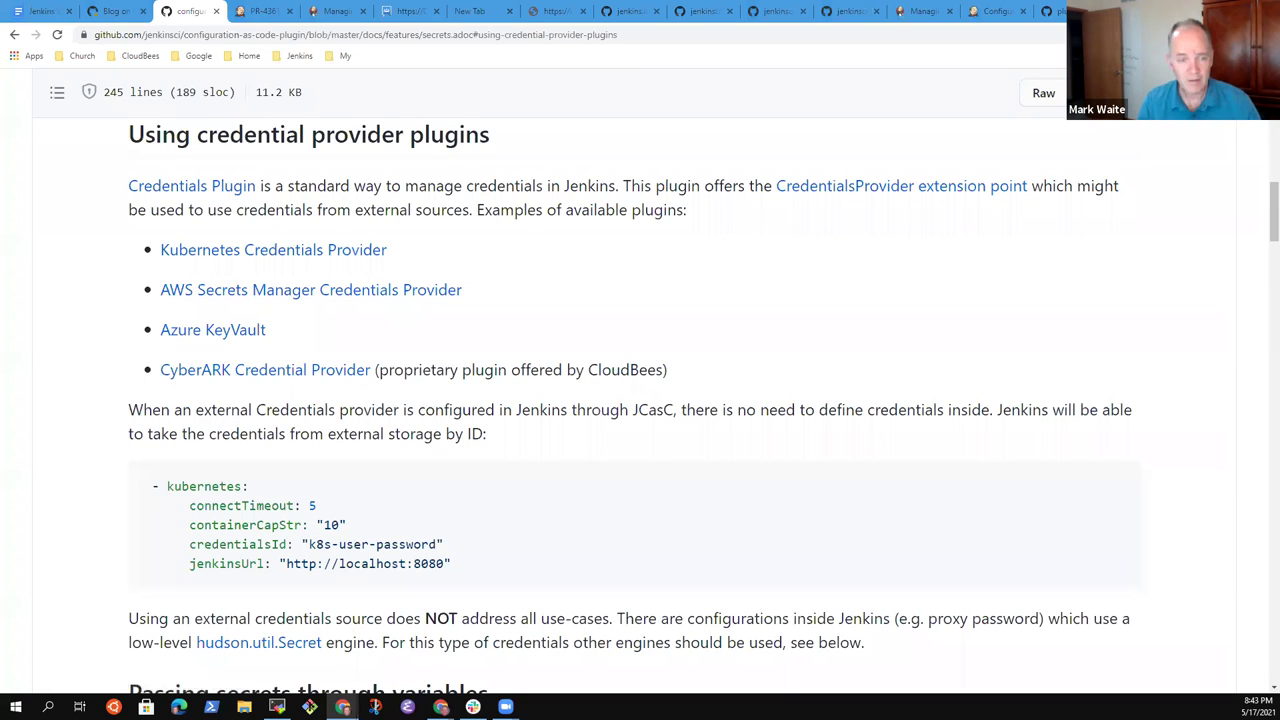
left_click(296, 250)
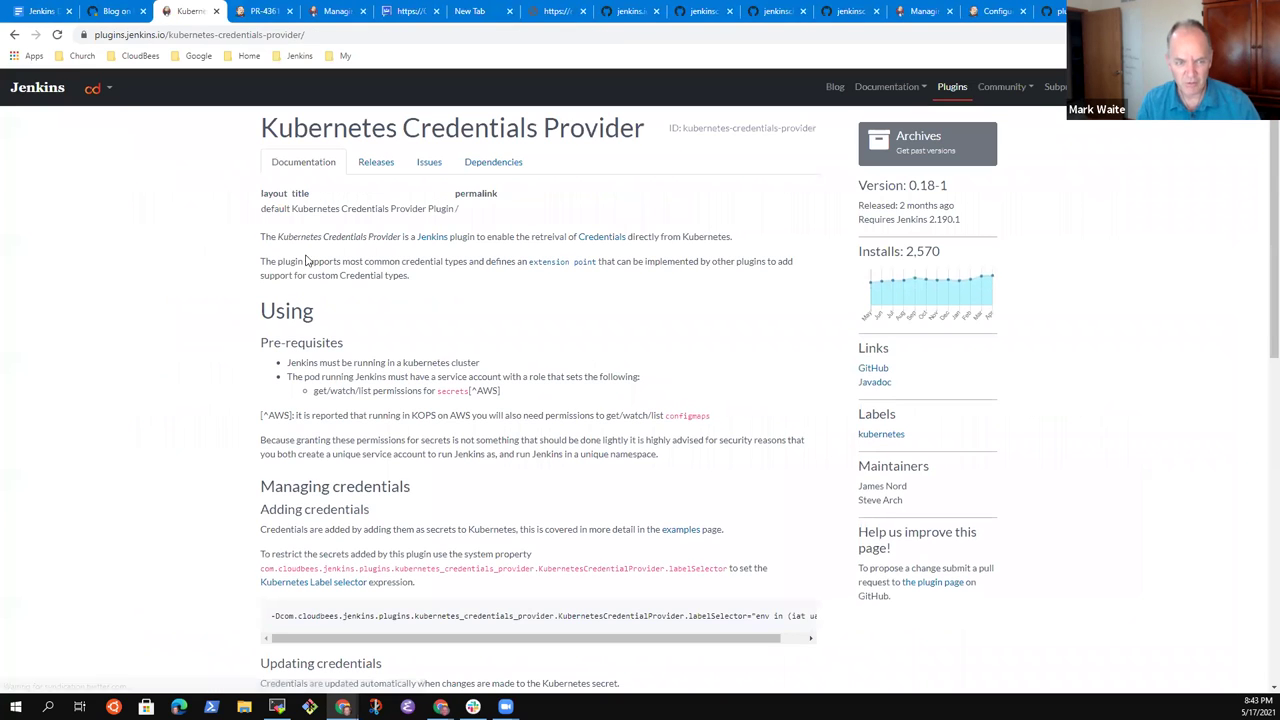
scroll(477, 240, "down", 1)
scroll(520, 249, "up", 1)
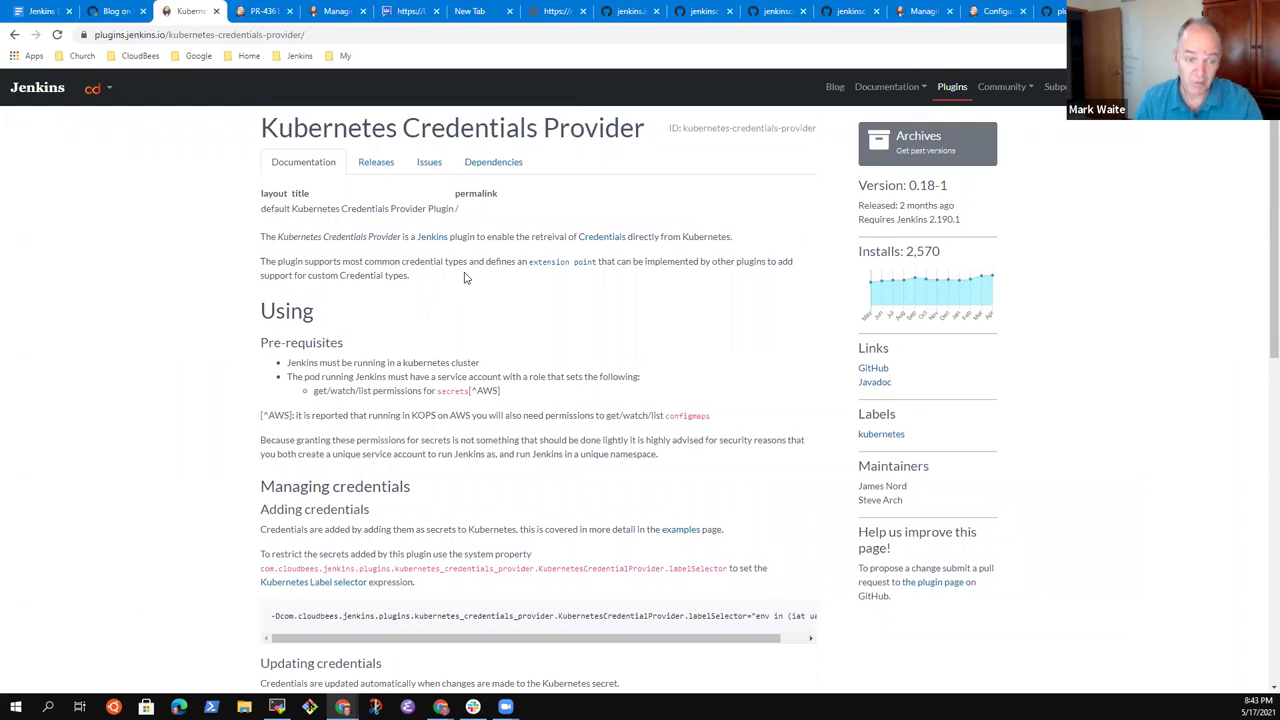
left_click(14, 34)
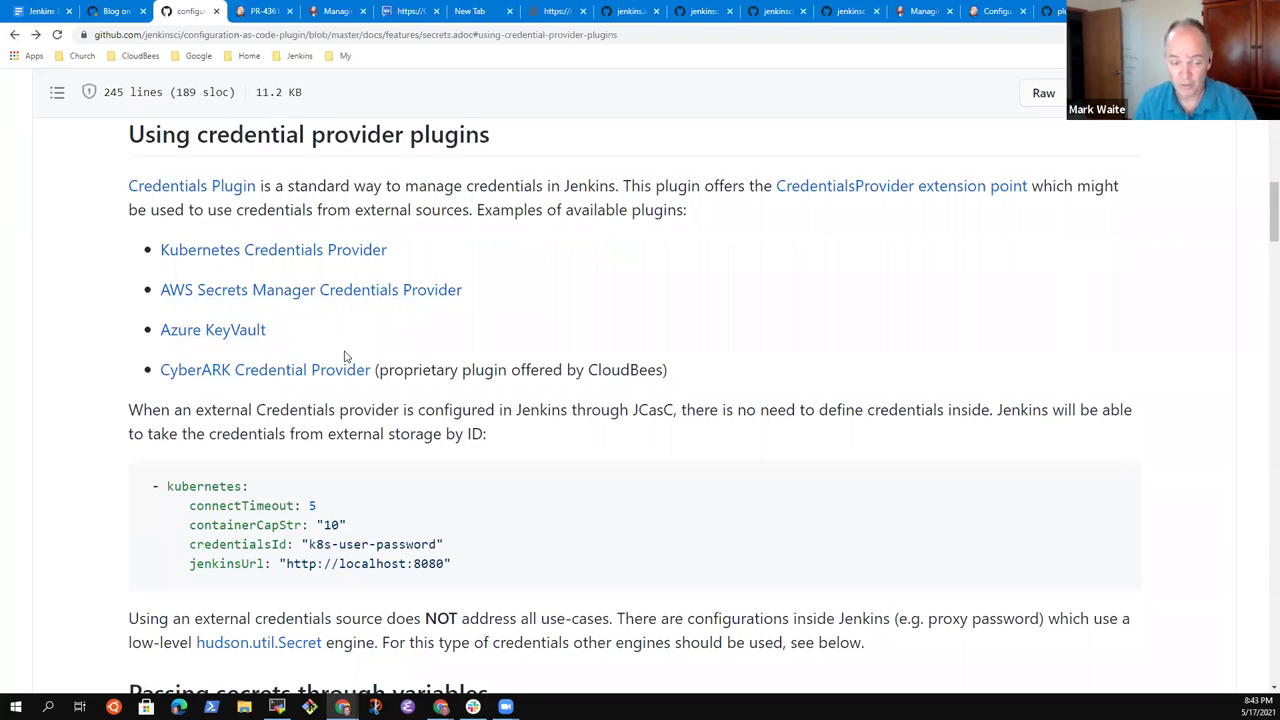
scroll(346, 360, "down", 3)
scroll(400, 350, "up", 1)
scroll(432, 345, "down", 2)
scroll(433, 350, "down", 1)
scroll(440, 354, "up", 6)
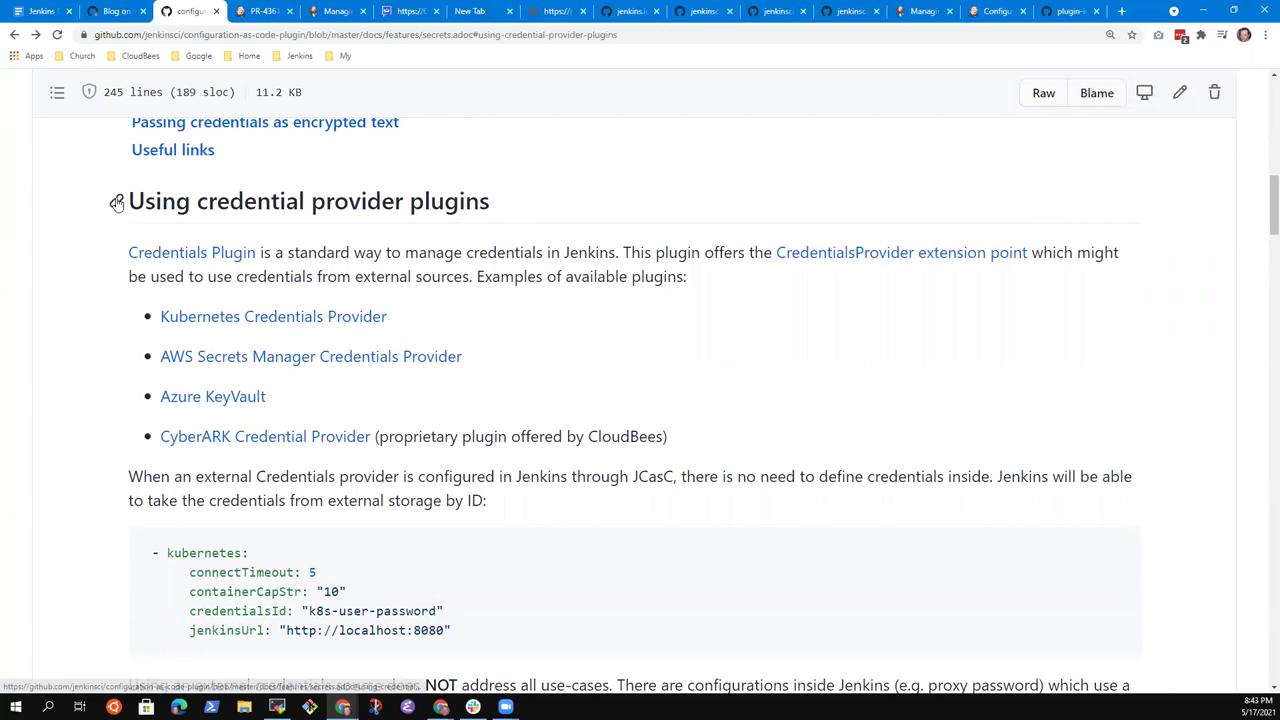
left_click(117, 203)
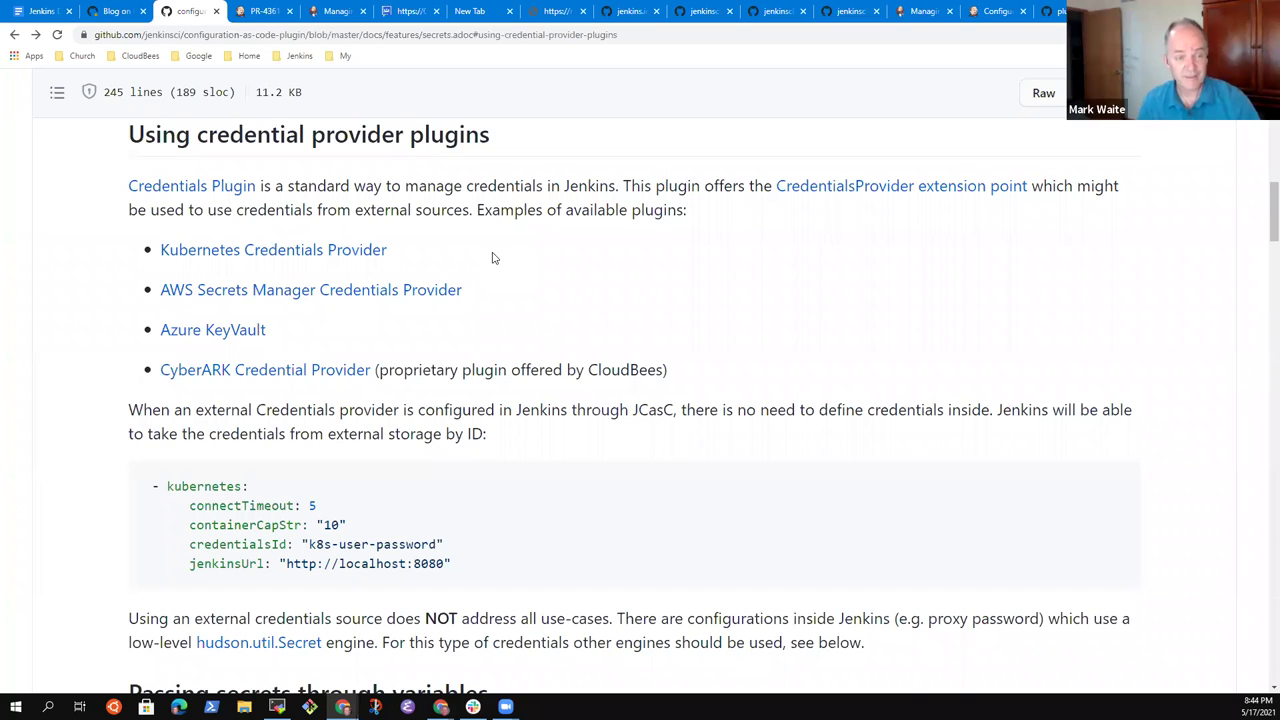
scroll(431, 302, "down", 5)
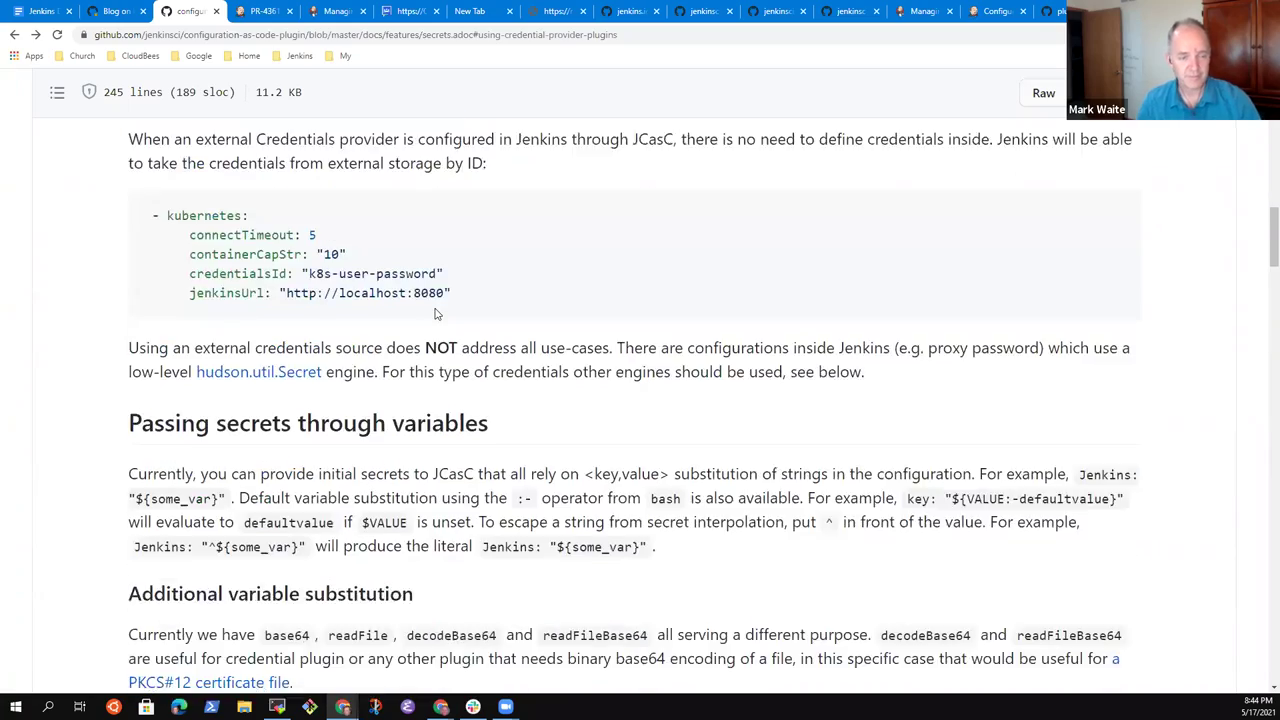
scroll(461, 317, "down", 6)
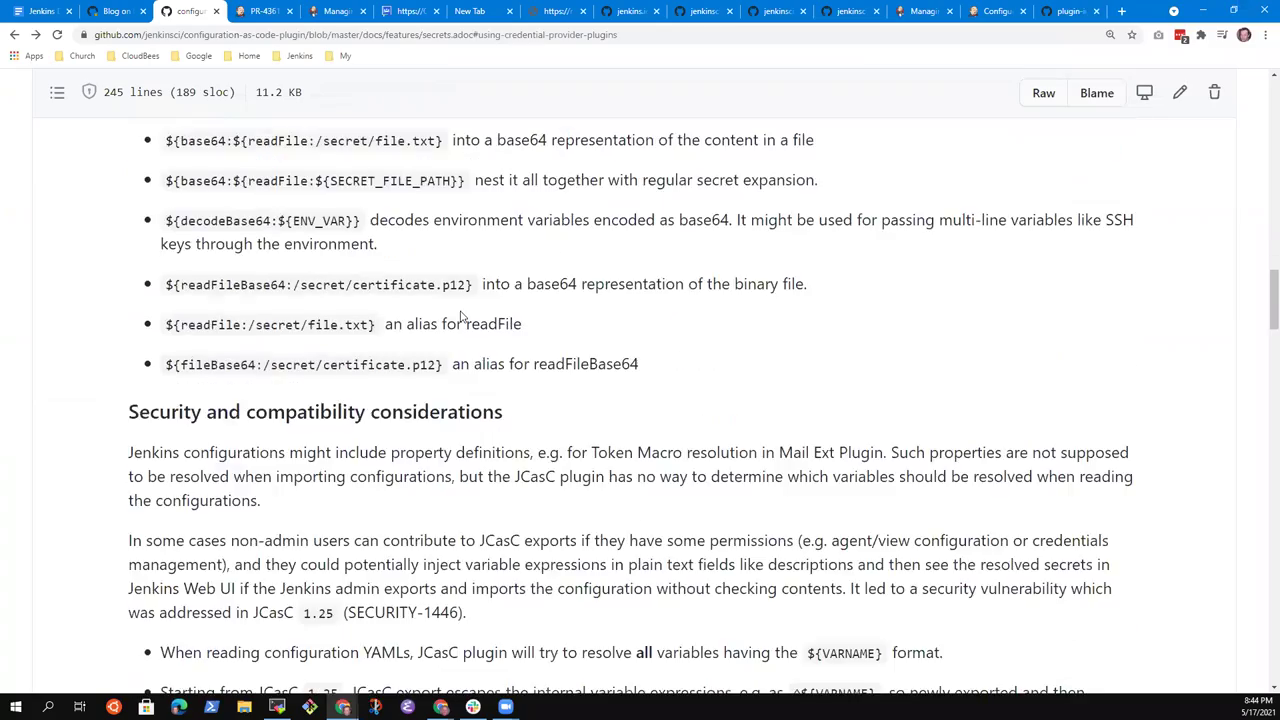
scroll(475, 328, "down", 5)
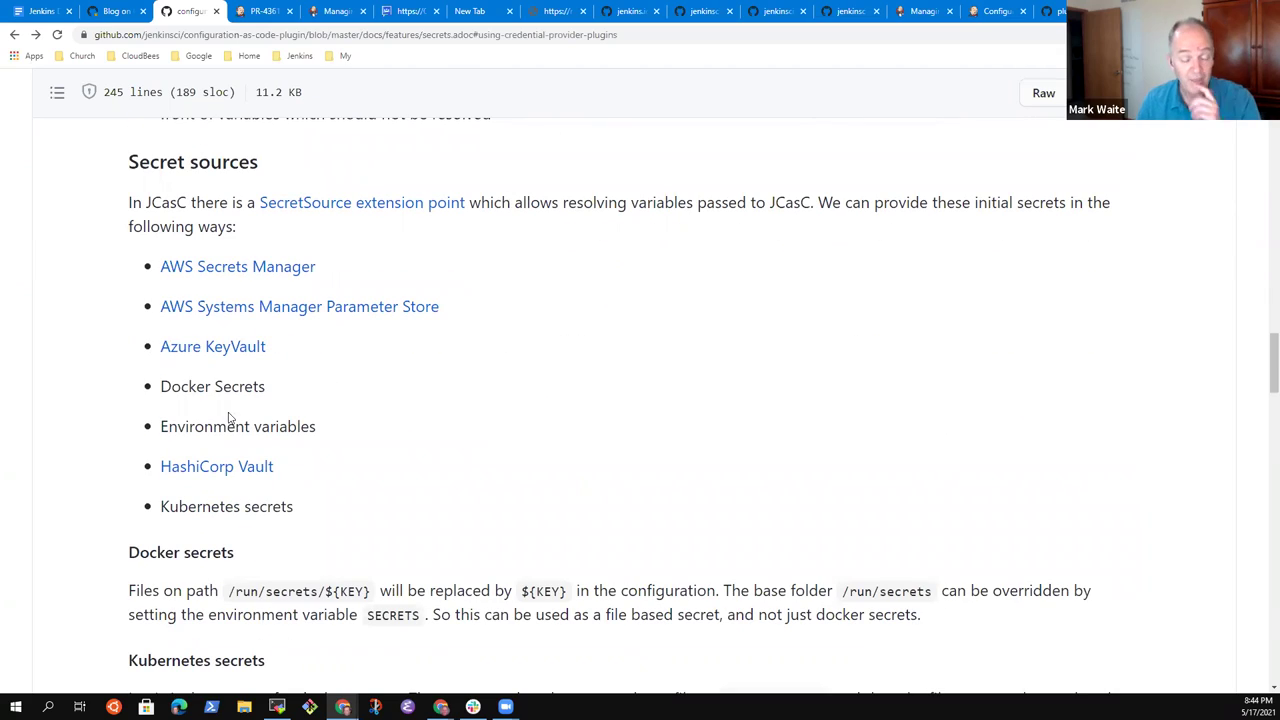
scroll(340, 400, "up", 15)
scroll(324, 380, "up", 2)
scroll(330, 386, "down", 1)
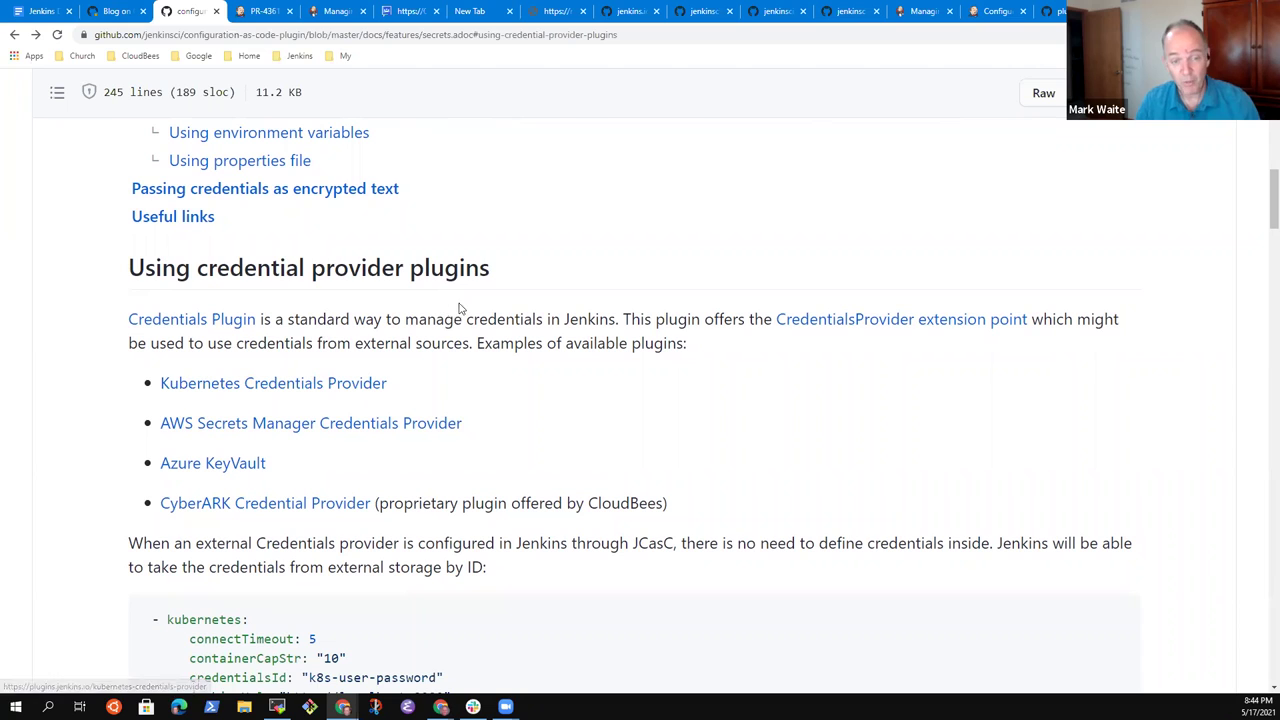
left_click(113, 269)
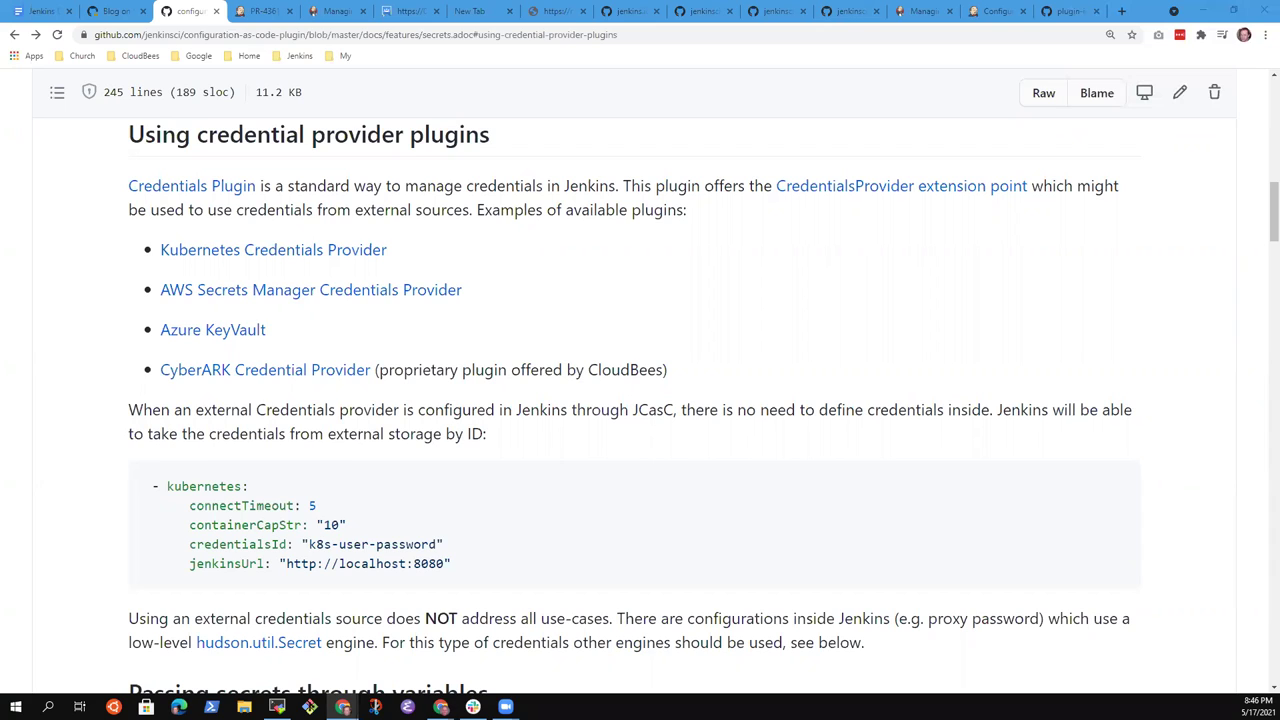
Step: Add an indented 'See secrets.adoc' bullet under the secret management item, linked to the copied GitHub URL
left_click(638, 40)
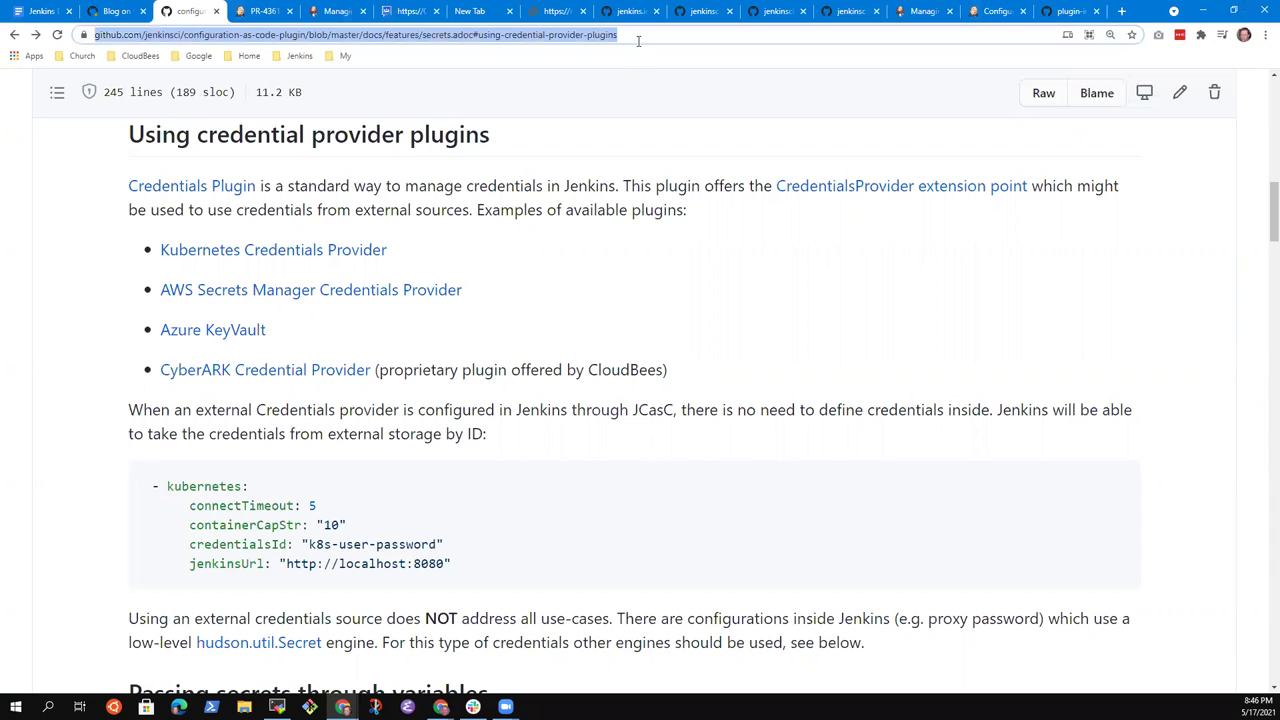
left_click(40, 11)
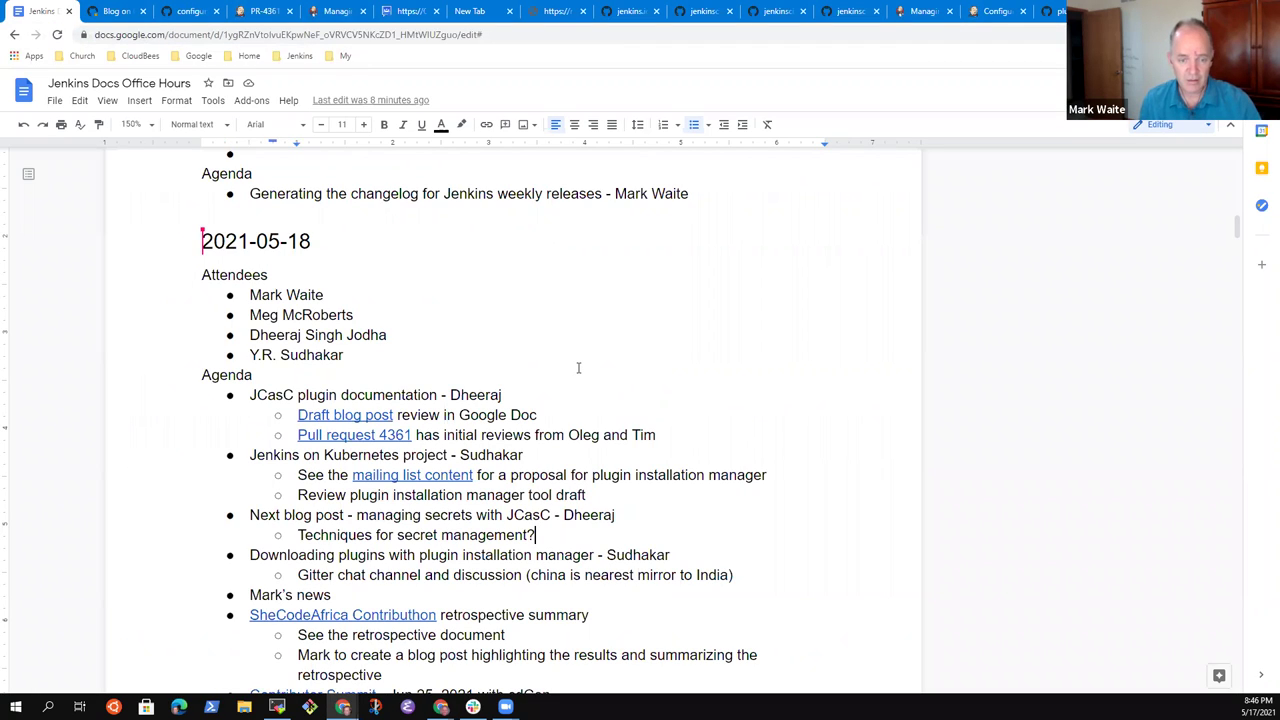
key("Return")
key("Tab")
type("See secrets.a")
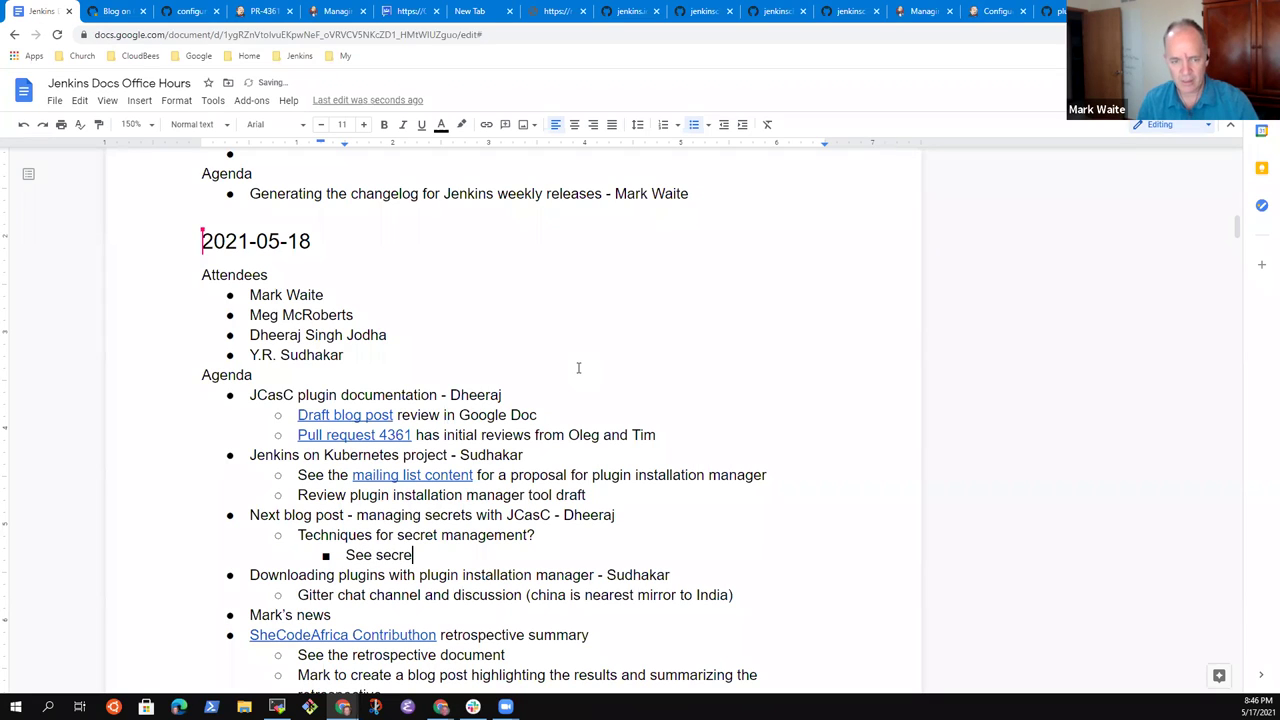
type("doc")
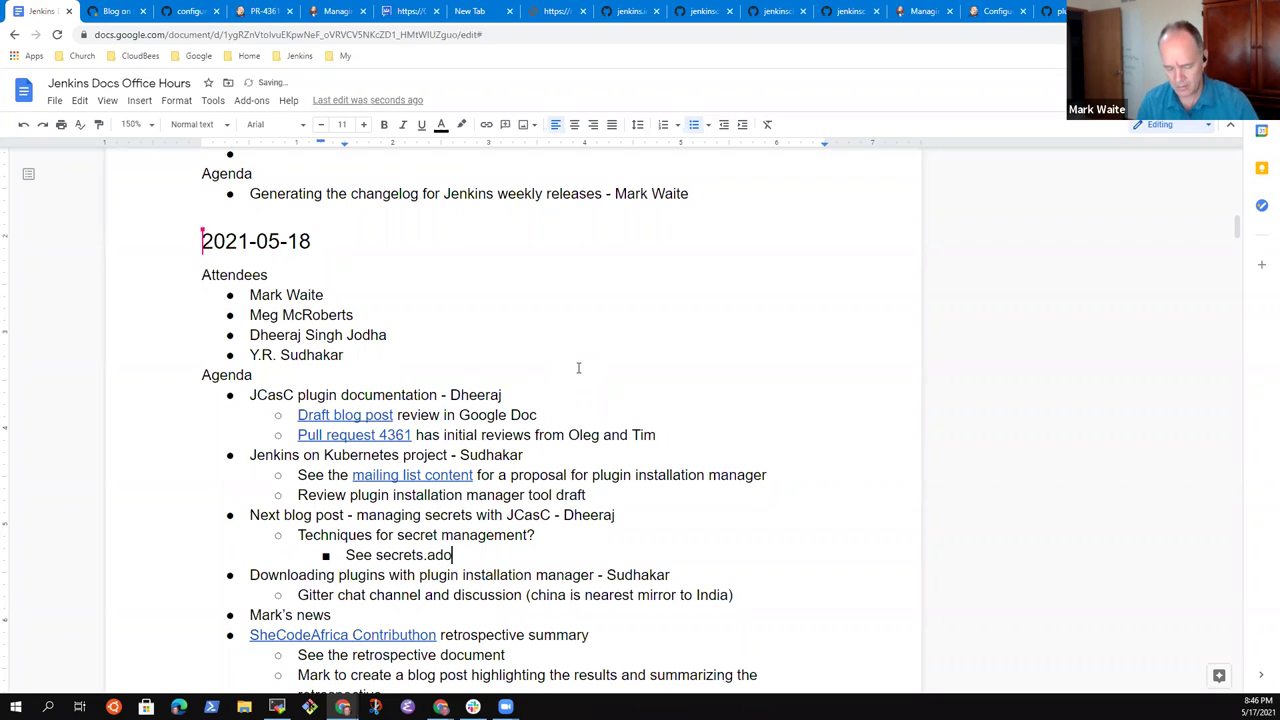
key("ctrl+shift+Left")
key("ctrl+shift+Left")
key("ctrl+k")
key("ctrl+v")
key("Return")
key("Return")
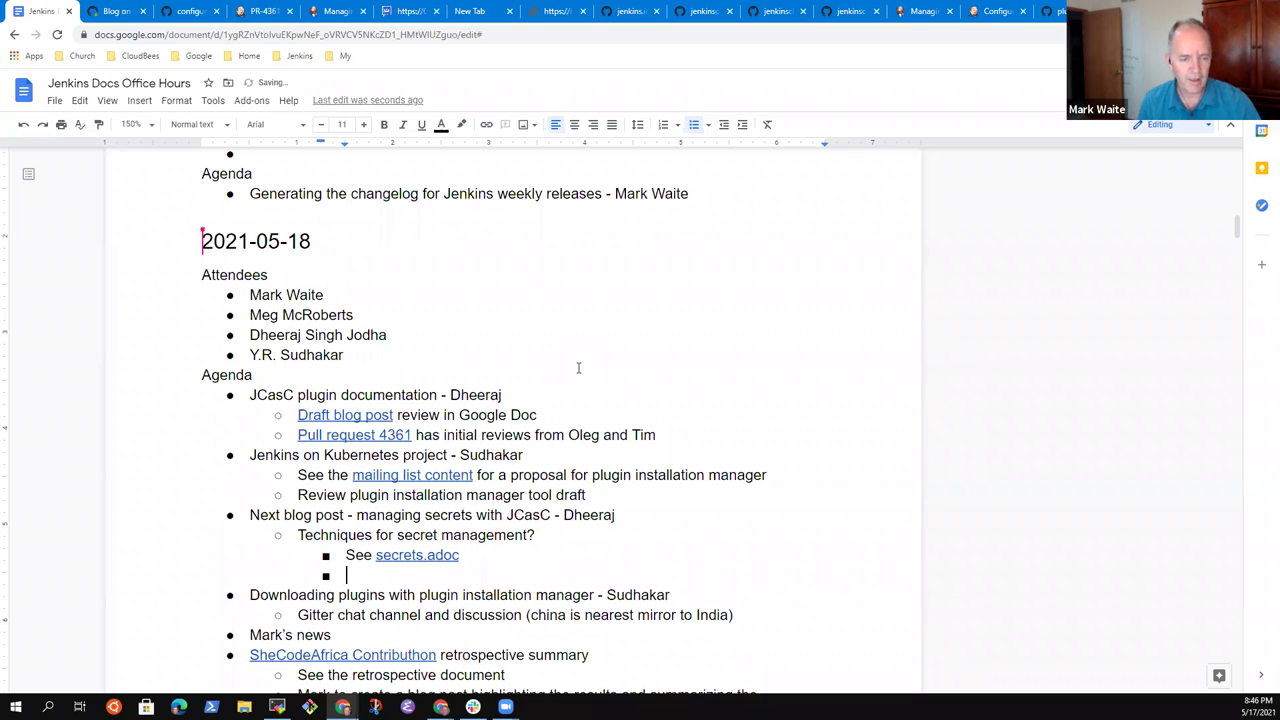
Step: Return to secrets.adoc and follow its Useful links to the developer guide on storing secrets
left_click(130, 20)
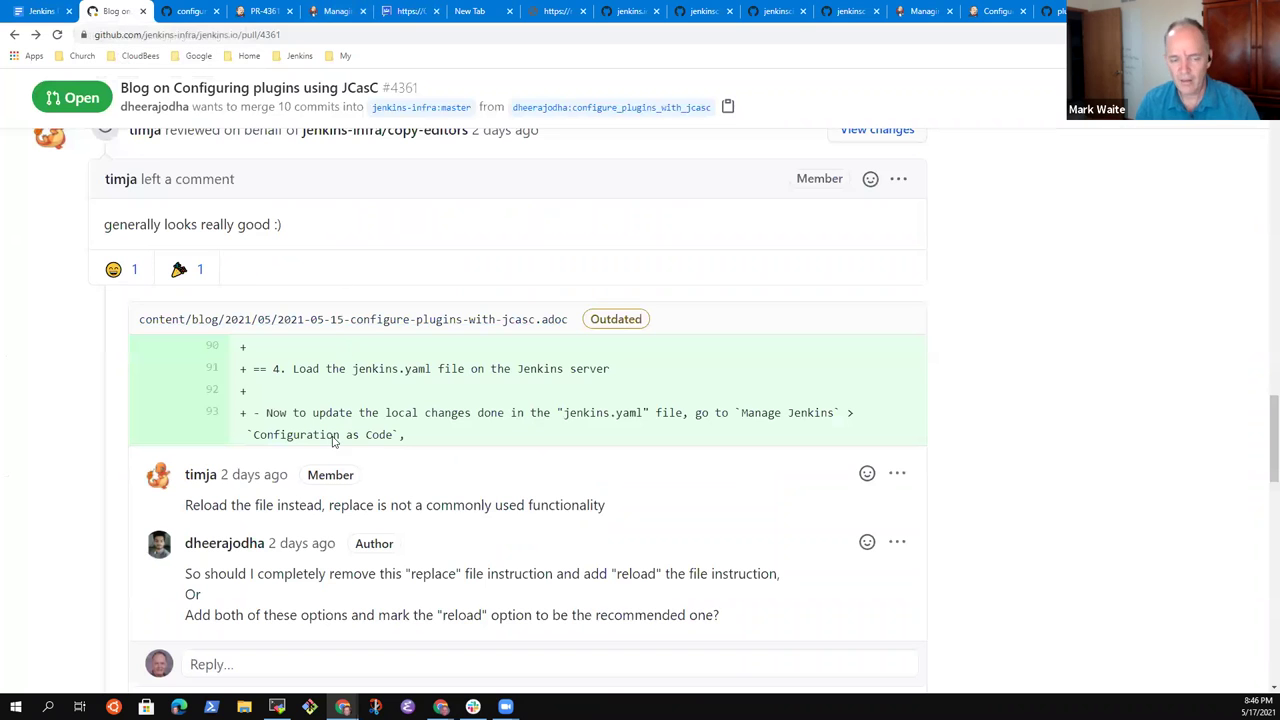
left_click(190, 14)
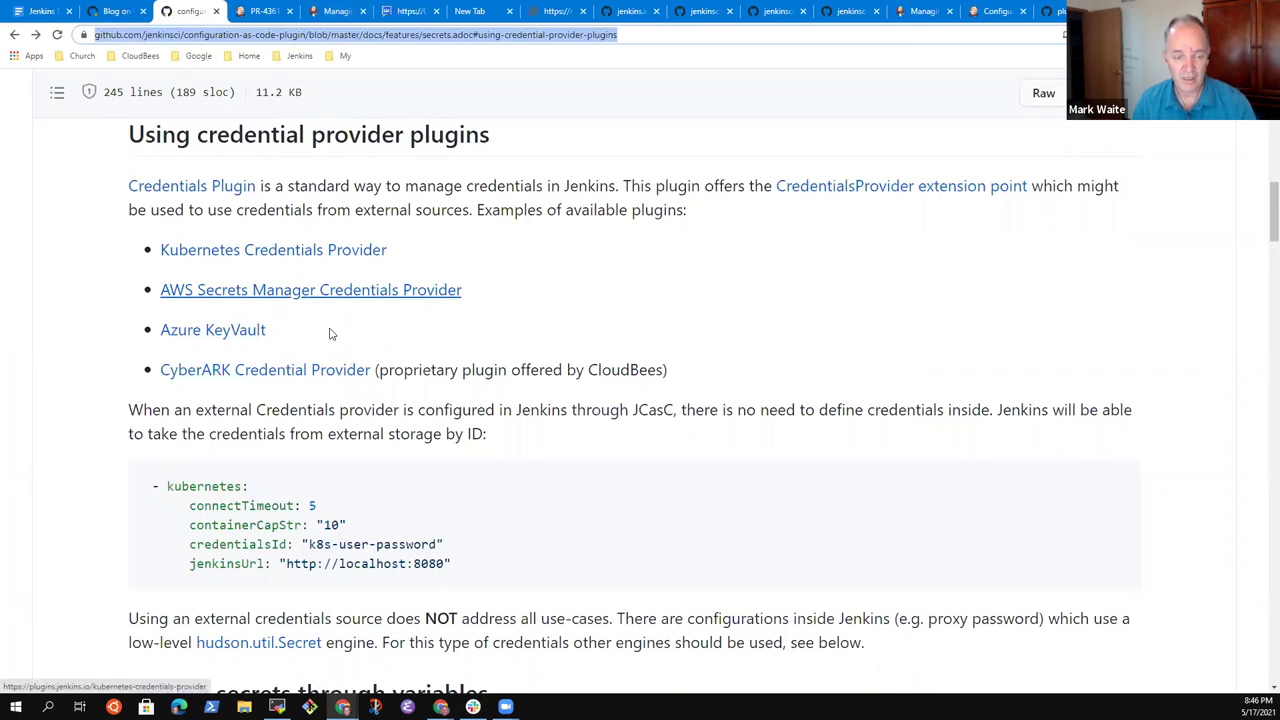
scroll(334, 366, "down", 4)
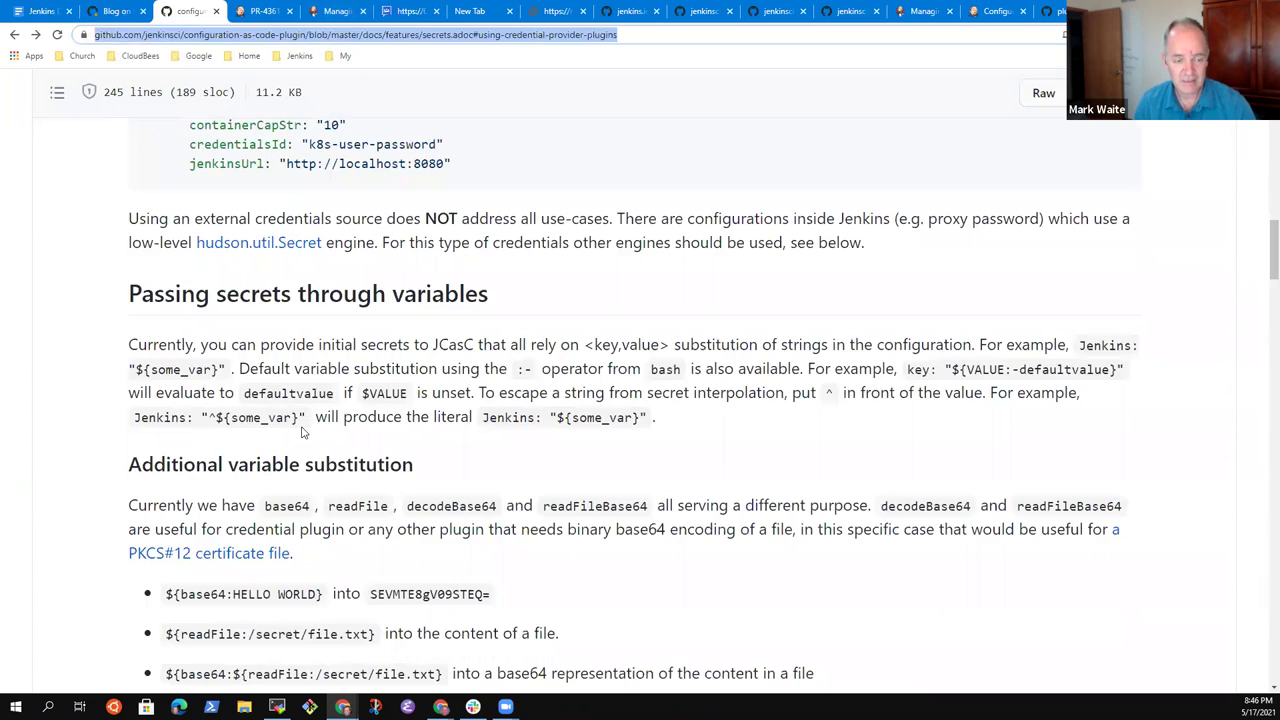
scroll(210, 447, "up", 5)
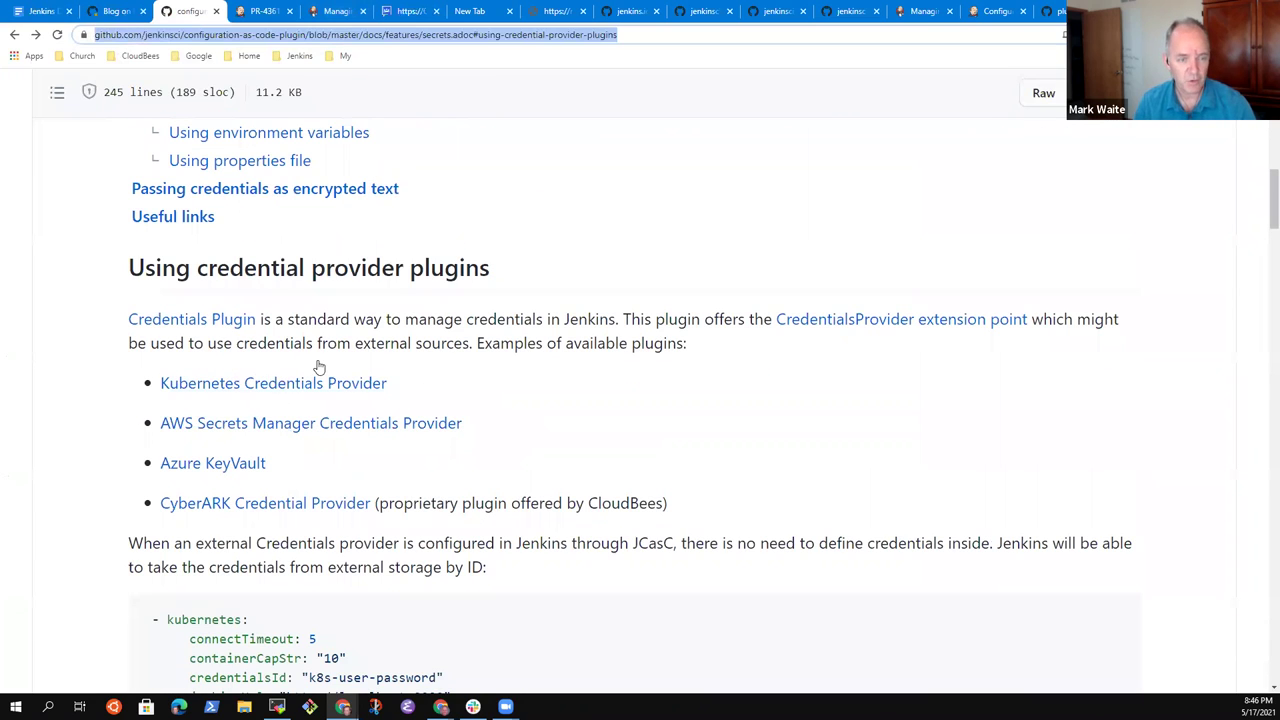
scroll(255, 360, "up", 1)
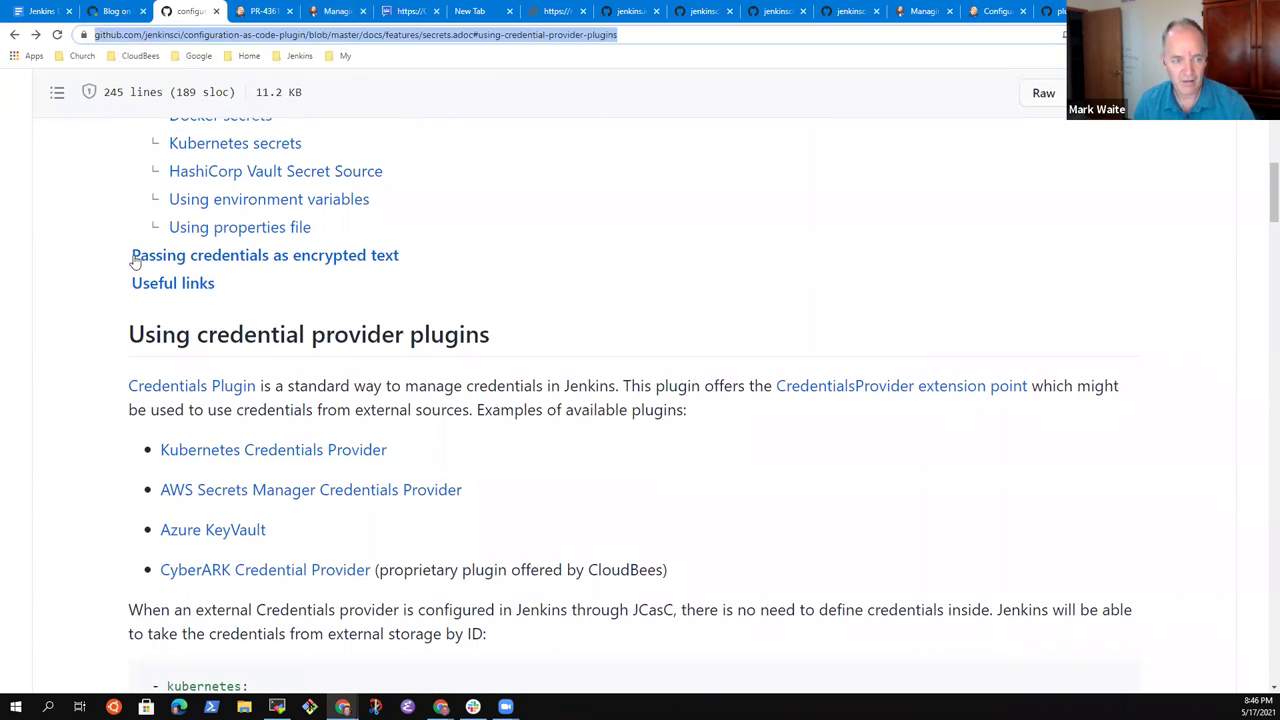
left_click(195, 285)
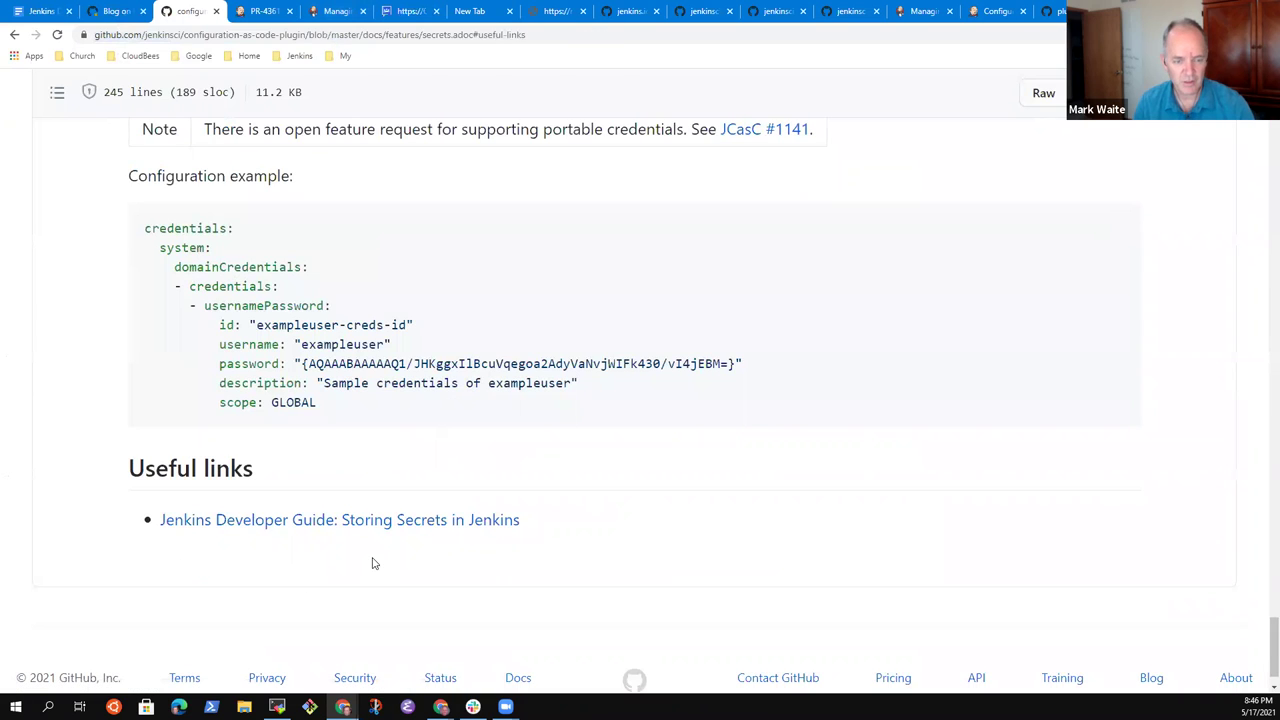
left_click(413, 530)
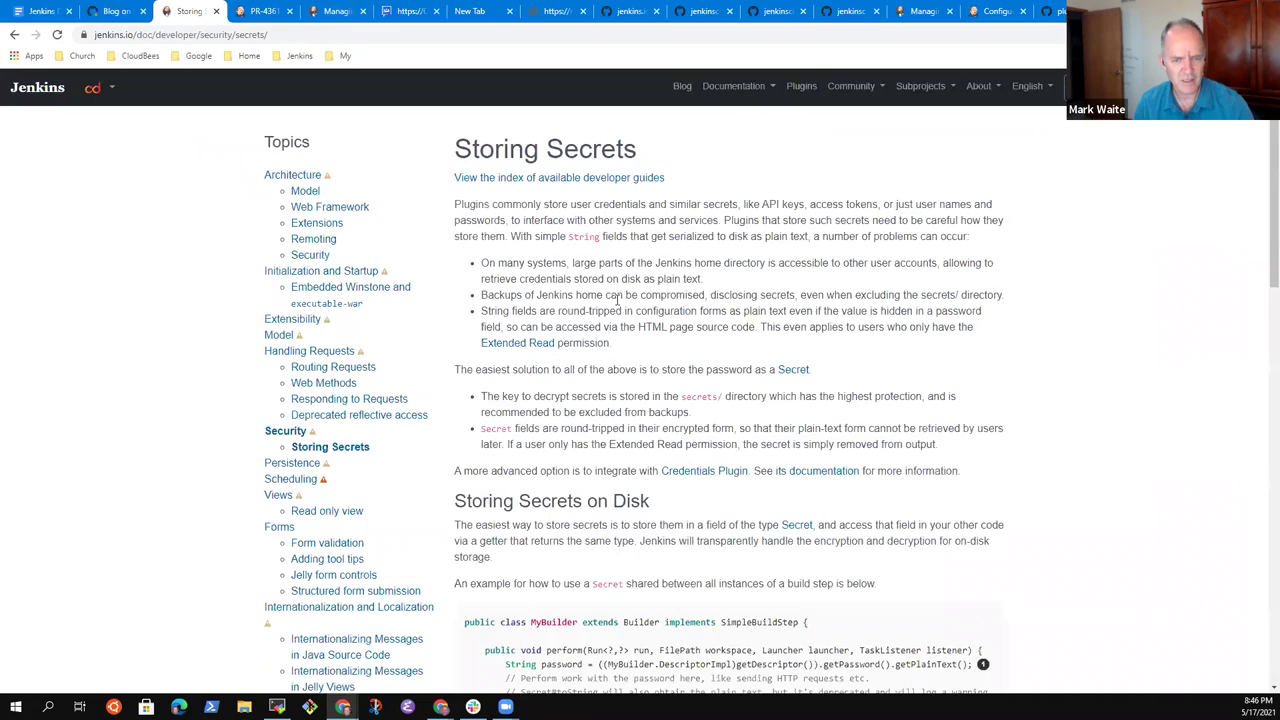
scroll(614, 310, "down", 9)
scroll(614, 318, "down", 3)
scroll(614, 318, "up", 6)
Step: Go back to secrets.adoc and jump to its 'Using credential provider plugins' section
left_click(16, 36)
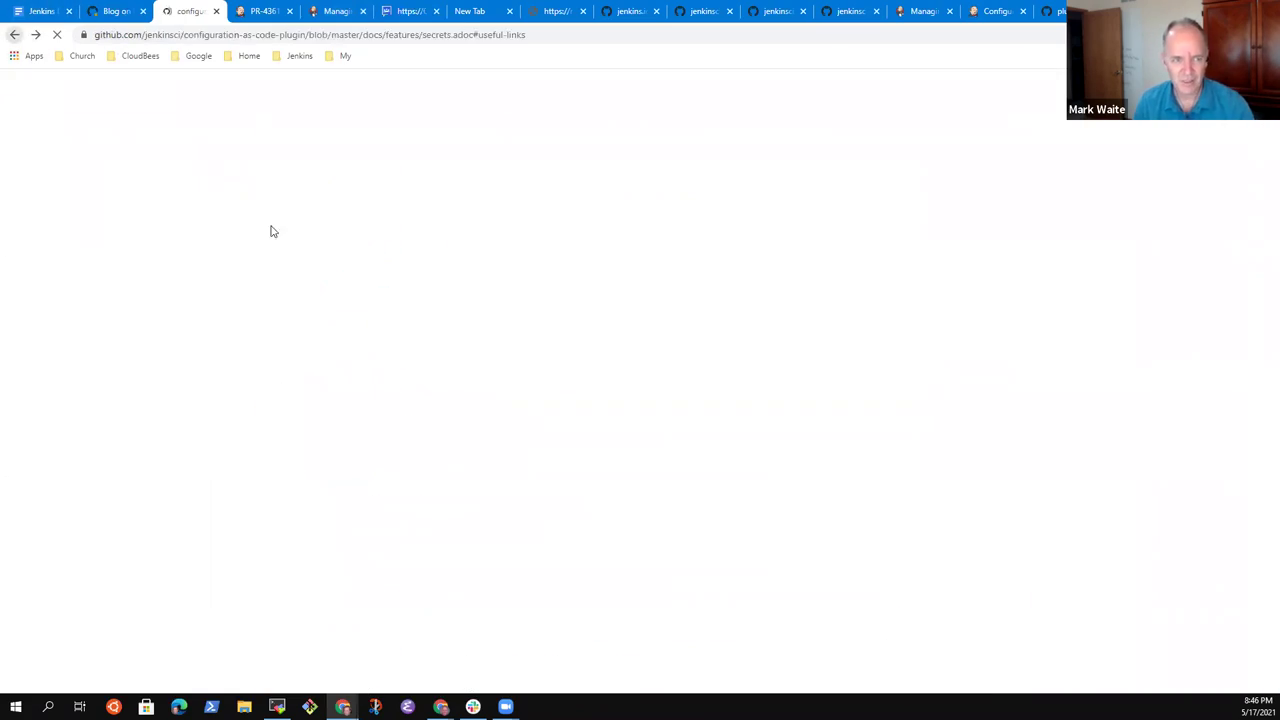
scroll(463, 457, "up", 7)
scroll(480, 465, "up", 12)
scroll(482, 462, "up", 5)
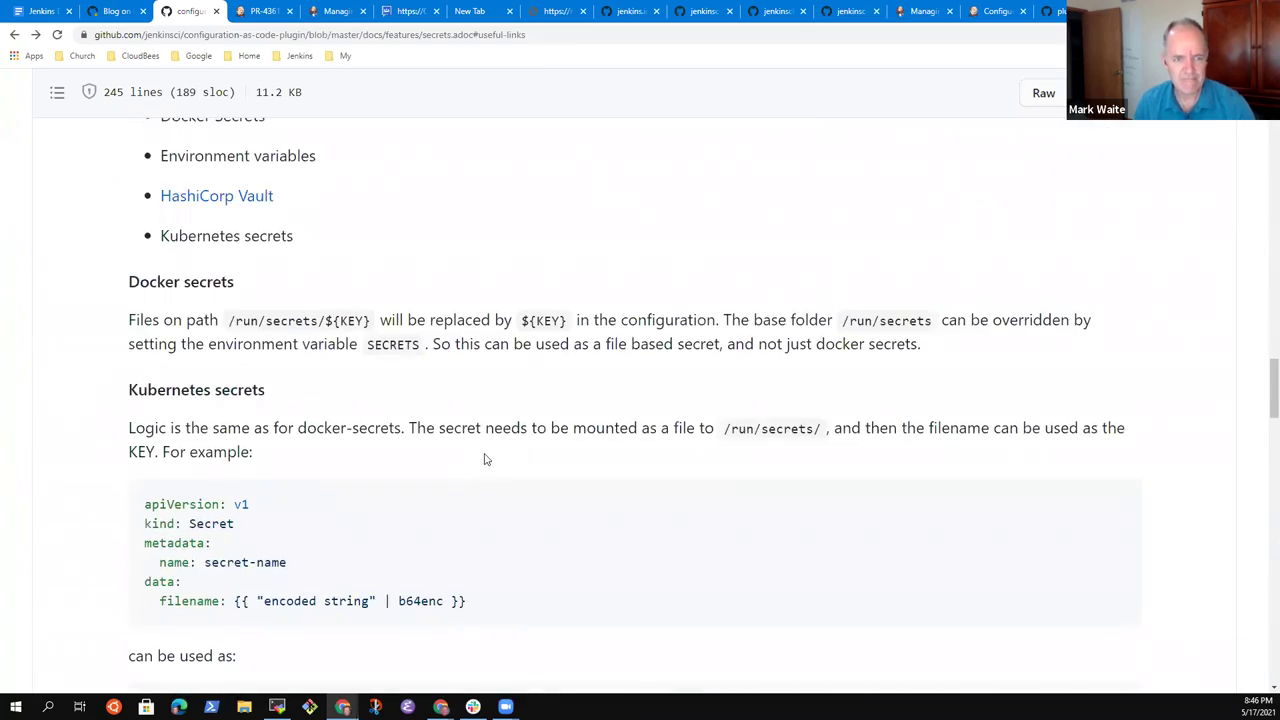
scroll(485, 458, "up", 20)
scroll(329, 403, "down", 5)
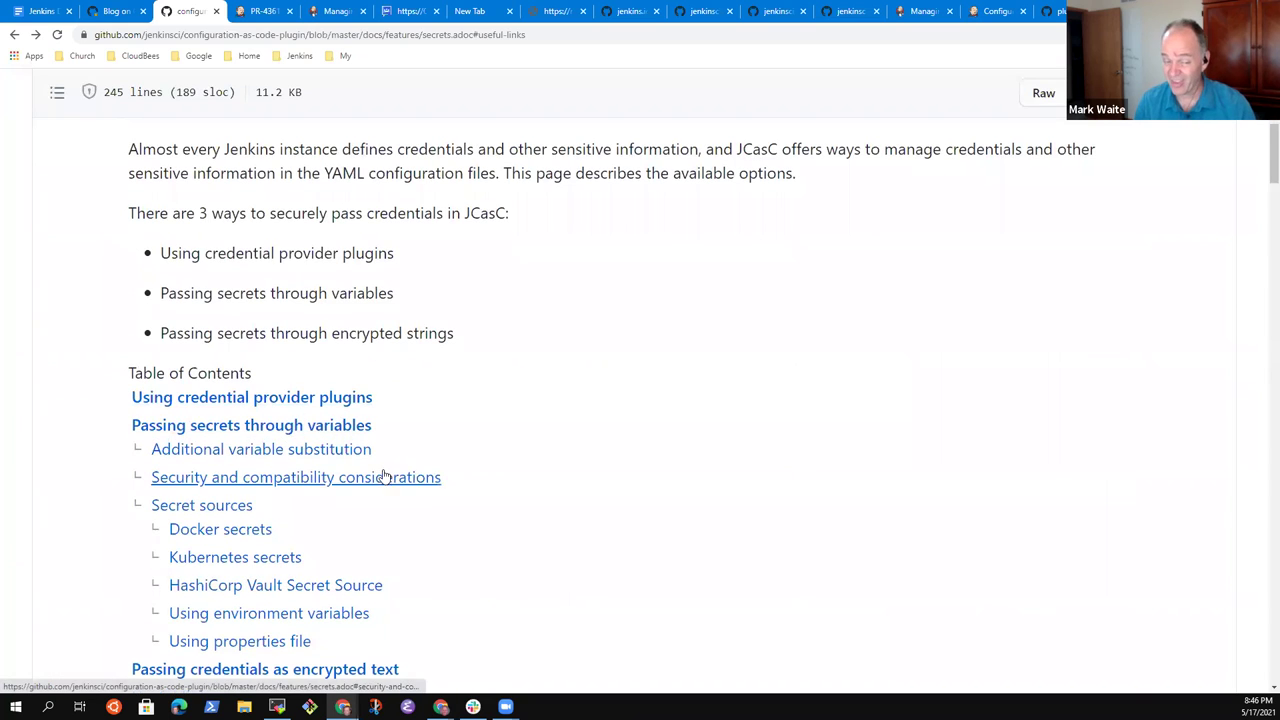
scroll(388, 455, "down", 5)
scroll(395, 437, "up", 1)
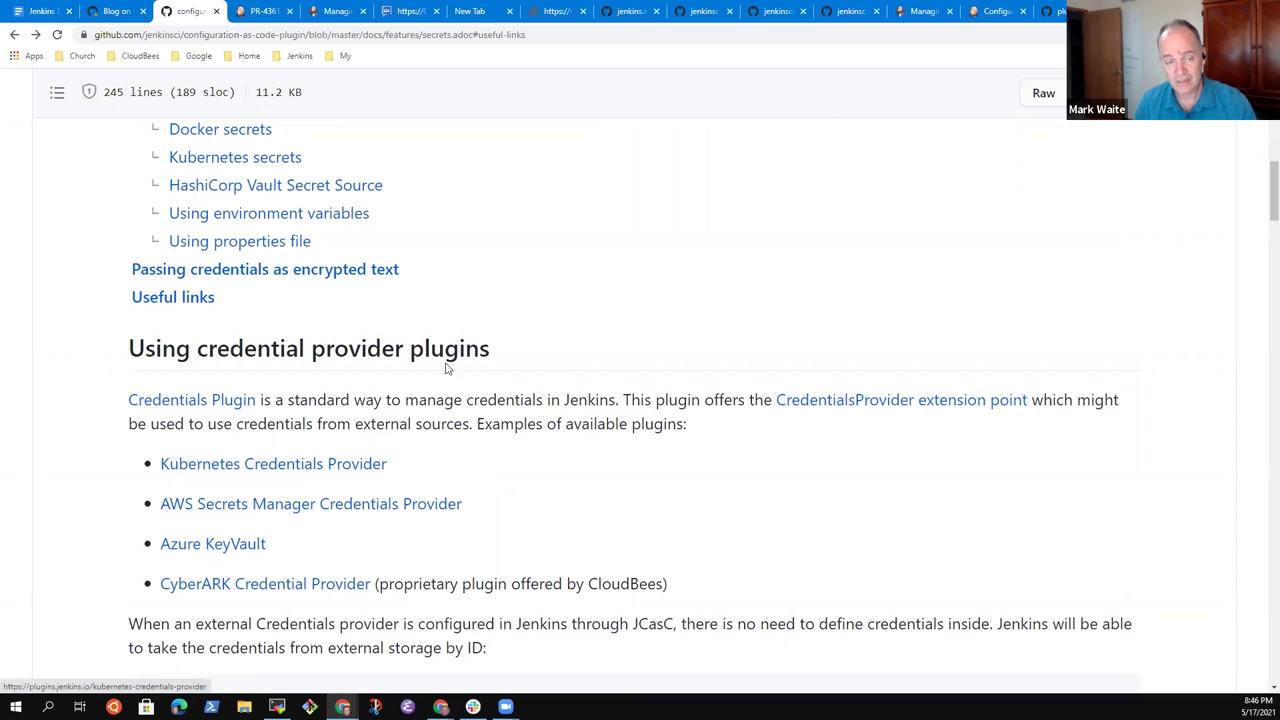
left_click(116, 348)
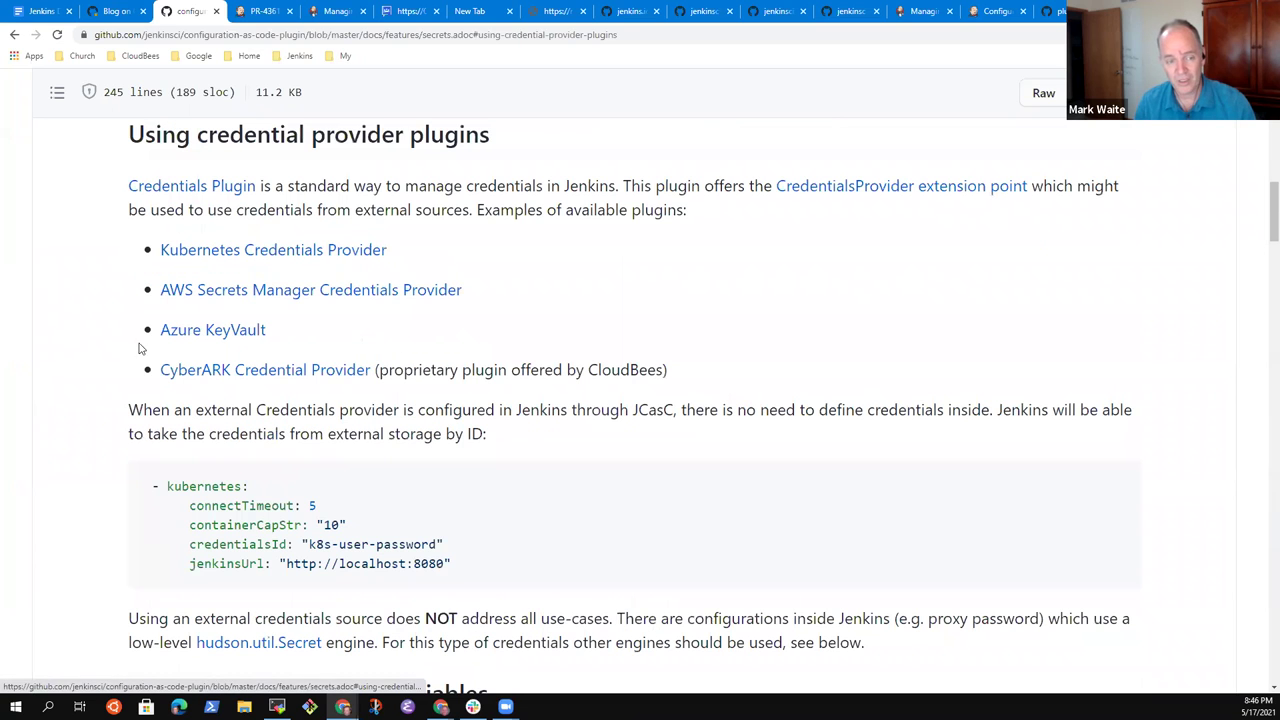
Step: Open a new tab on the jenkins.io home page from the Jenkins bookmarks
right_click(194, 12)
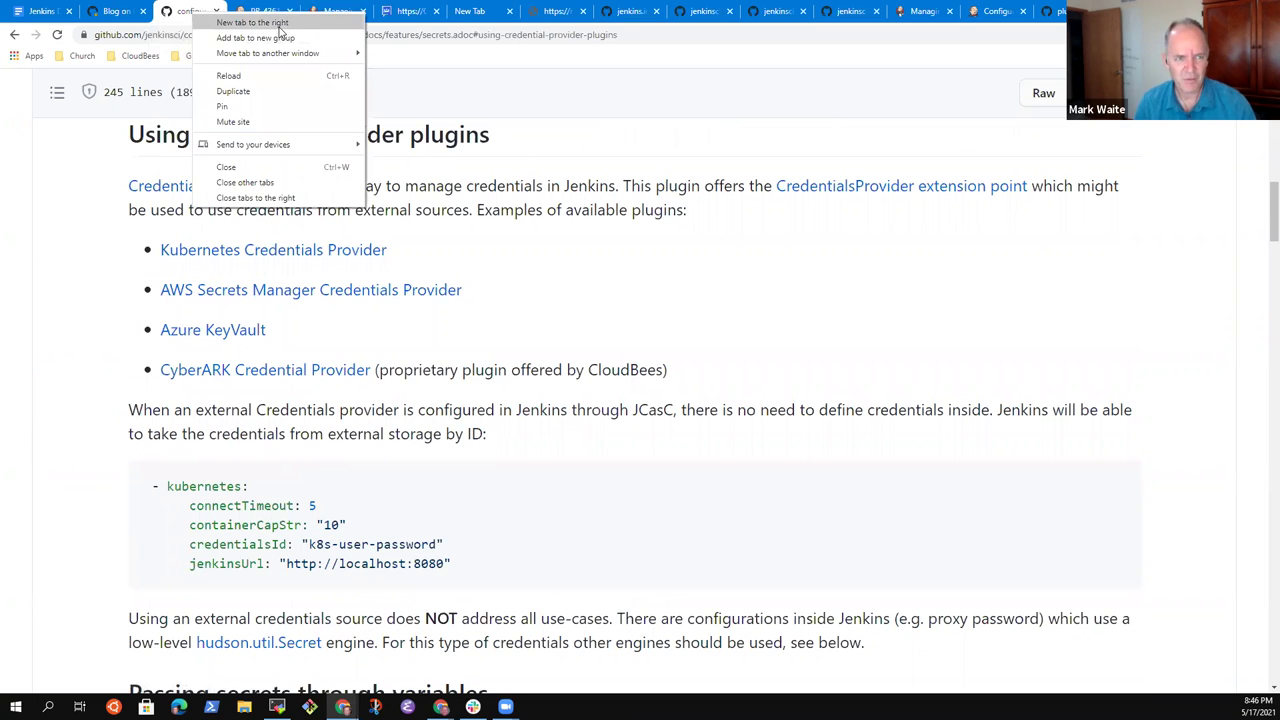
left_click(262, 18)
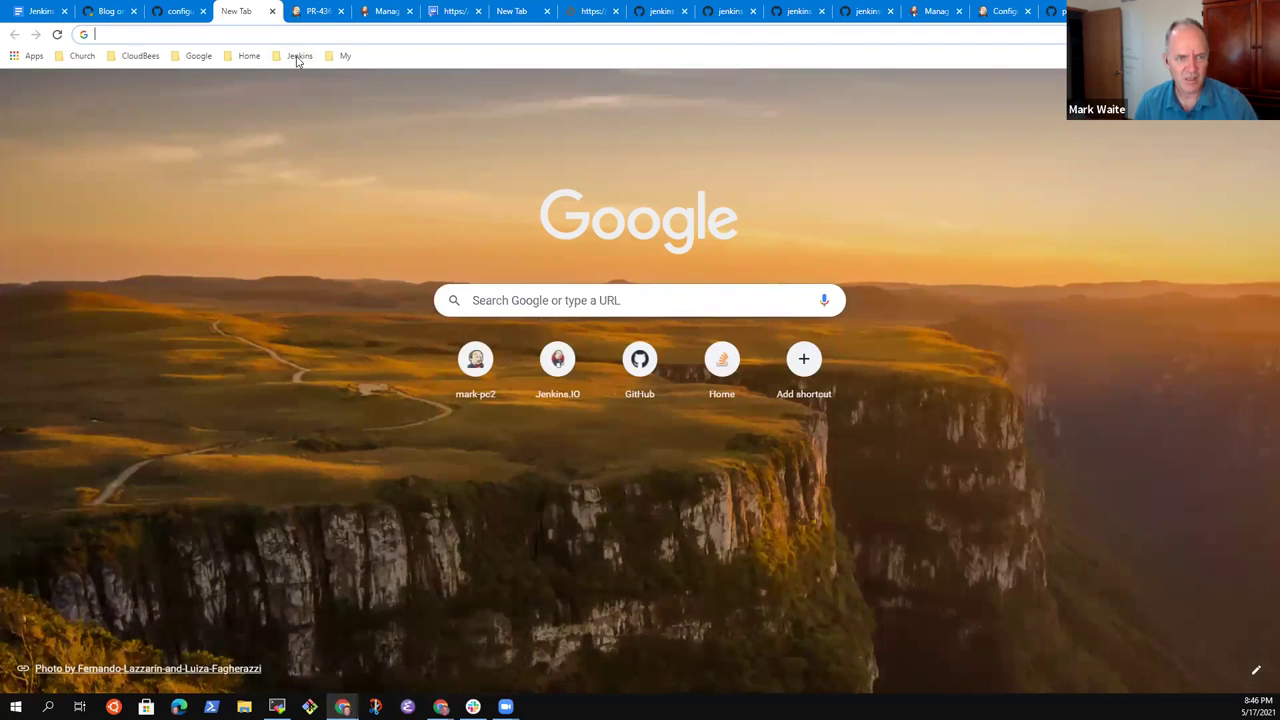
left_click(299, 56)
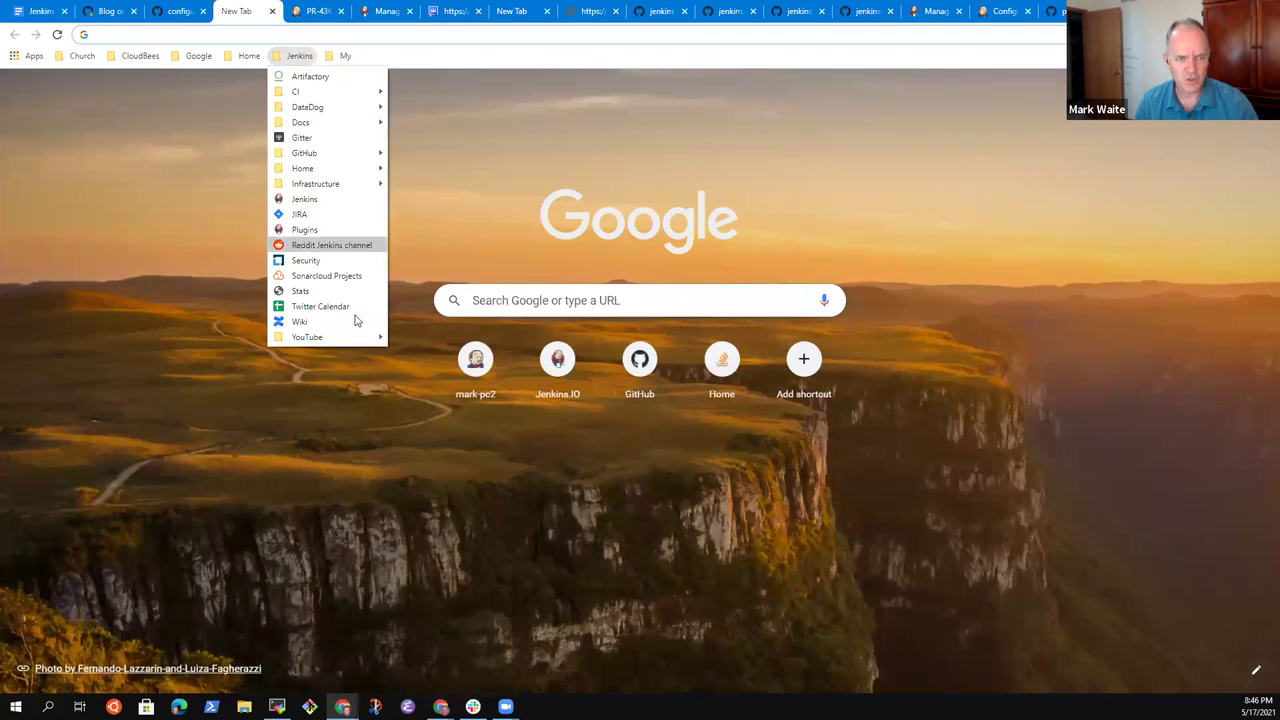
left_click(325, 199)
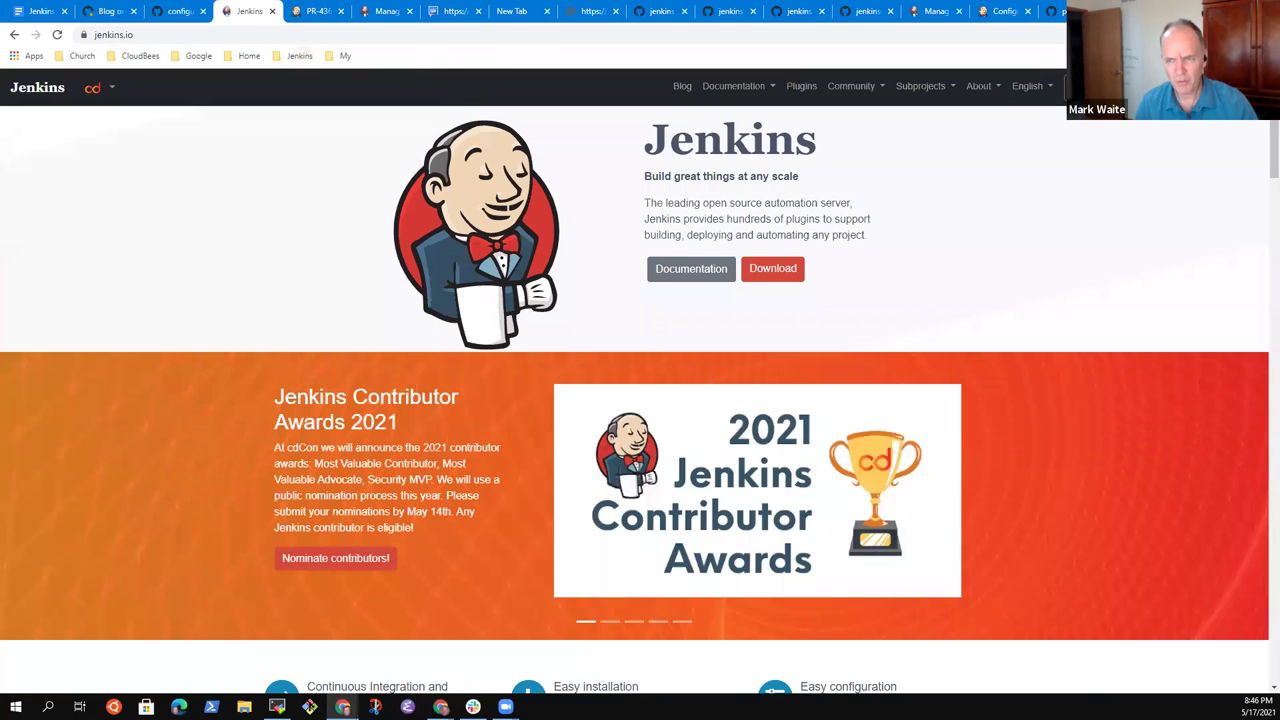
Step: Search the docs for 'pipeline interpolation', open the String interpolation result and select its address
type("securely")
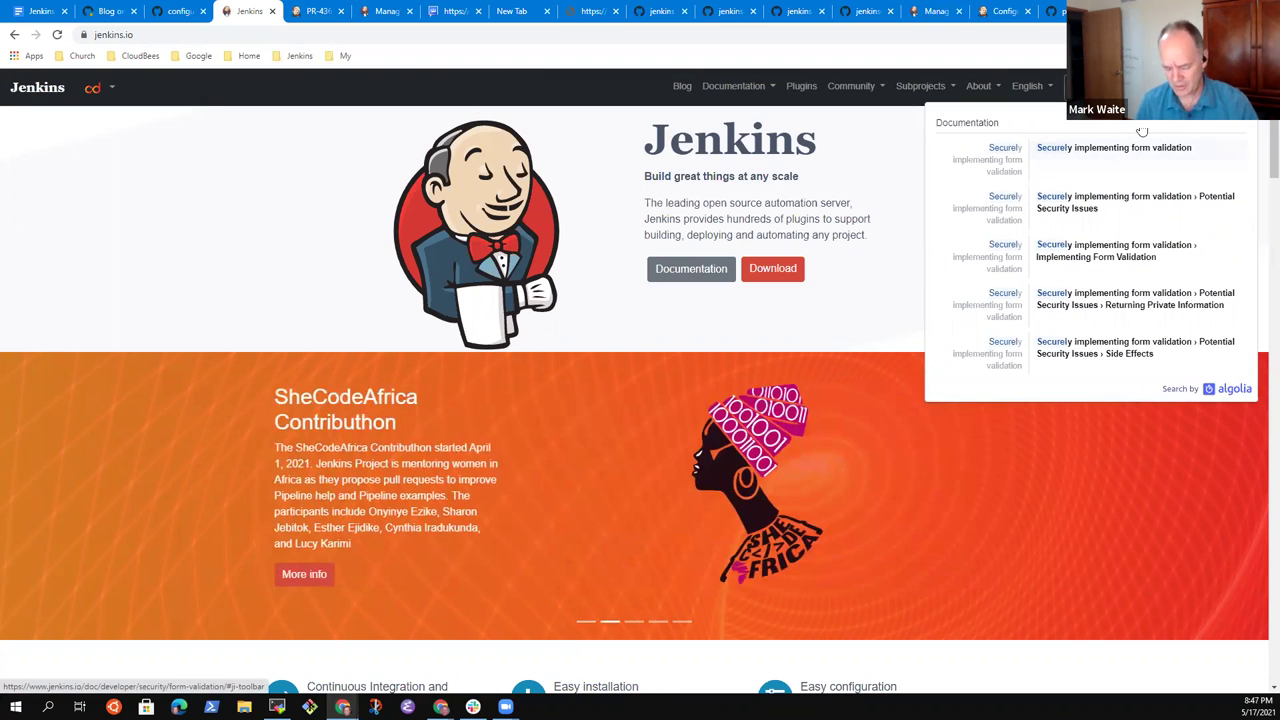
key("BackSpace")
key("BackSpace")
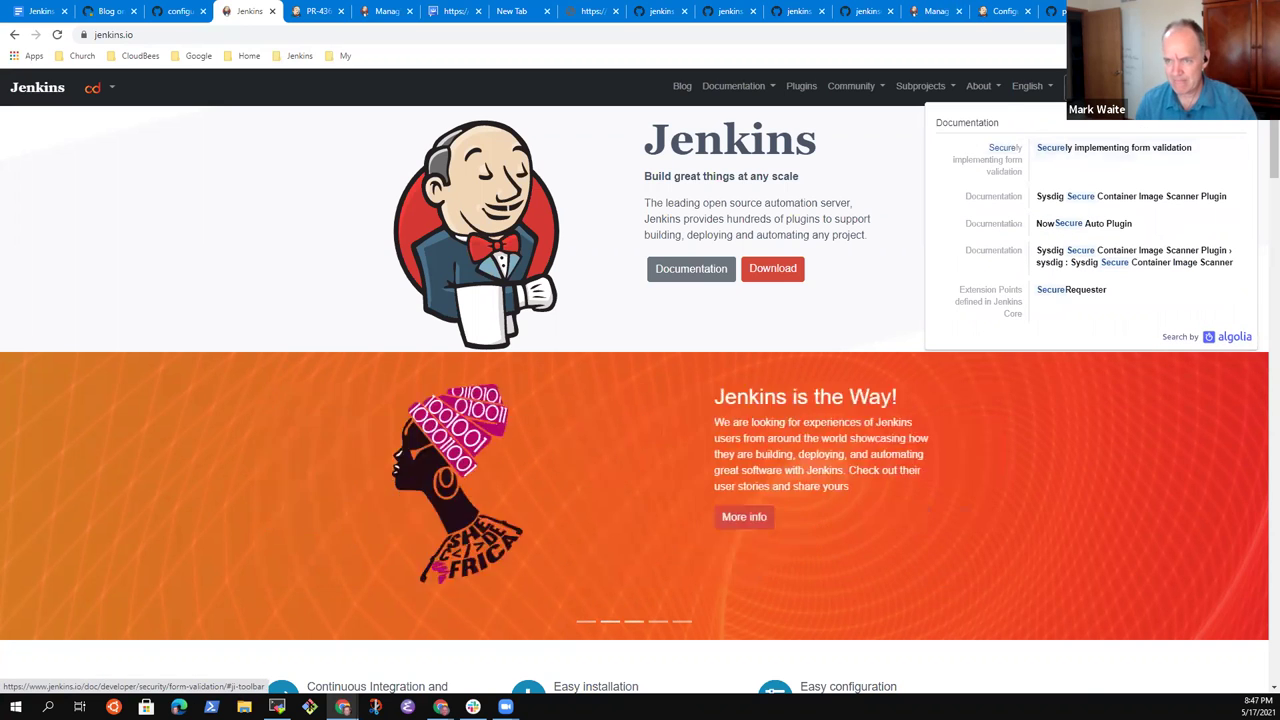
key("BackSpace")
key("BackSpace")
key("BackSpace")
type("ret")
key("BackSpace")
key("BackSpace")
key("BackSpace")
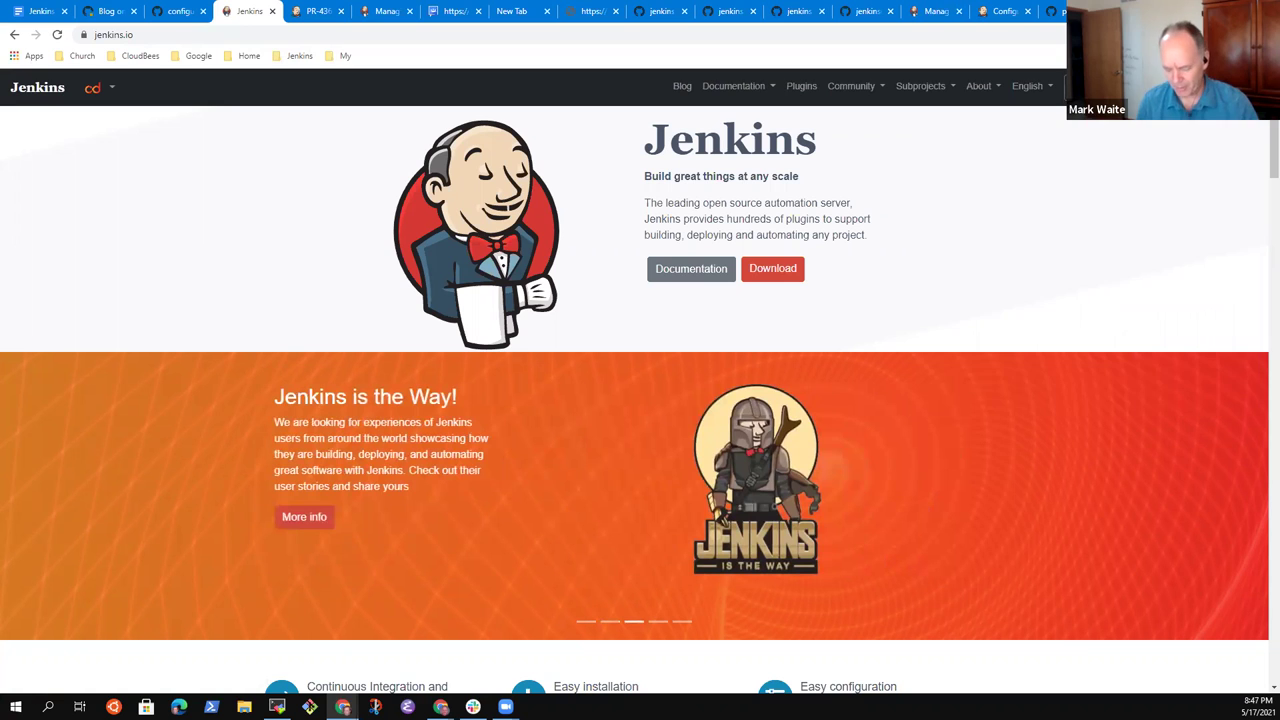
type("pipeline")
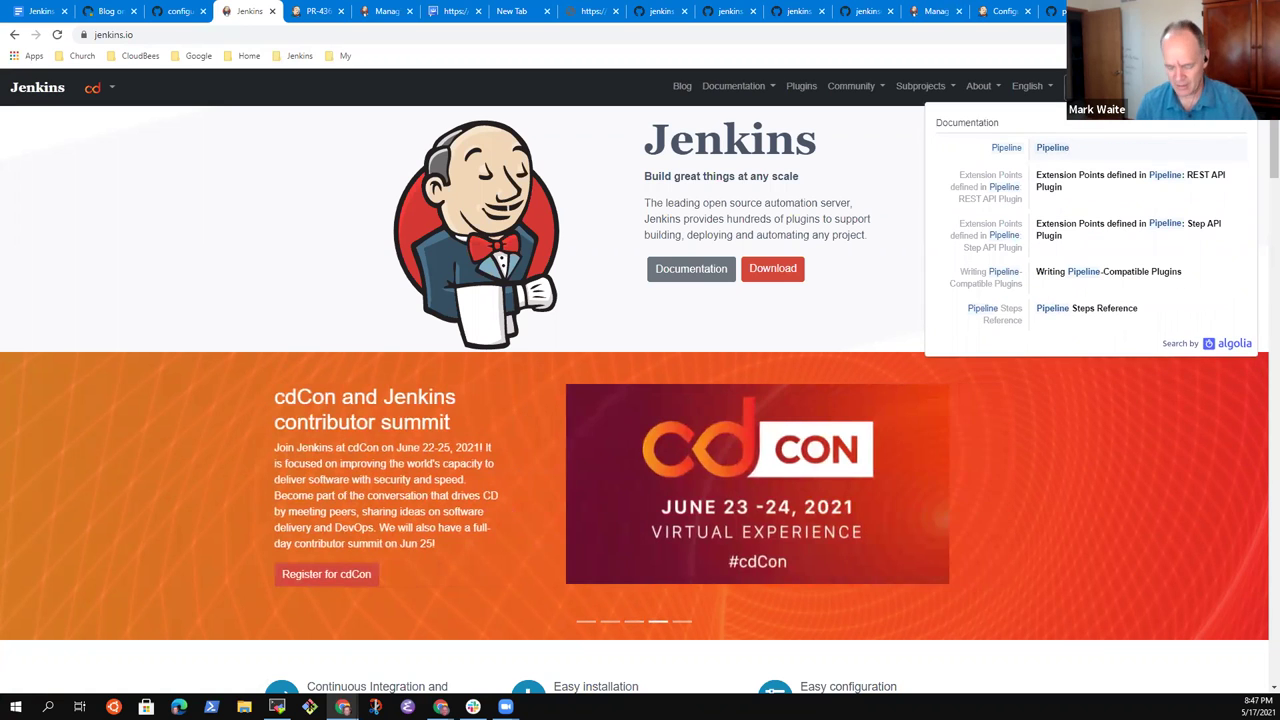
type(" secure")
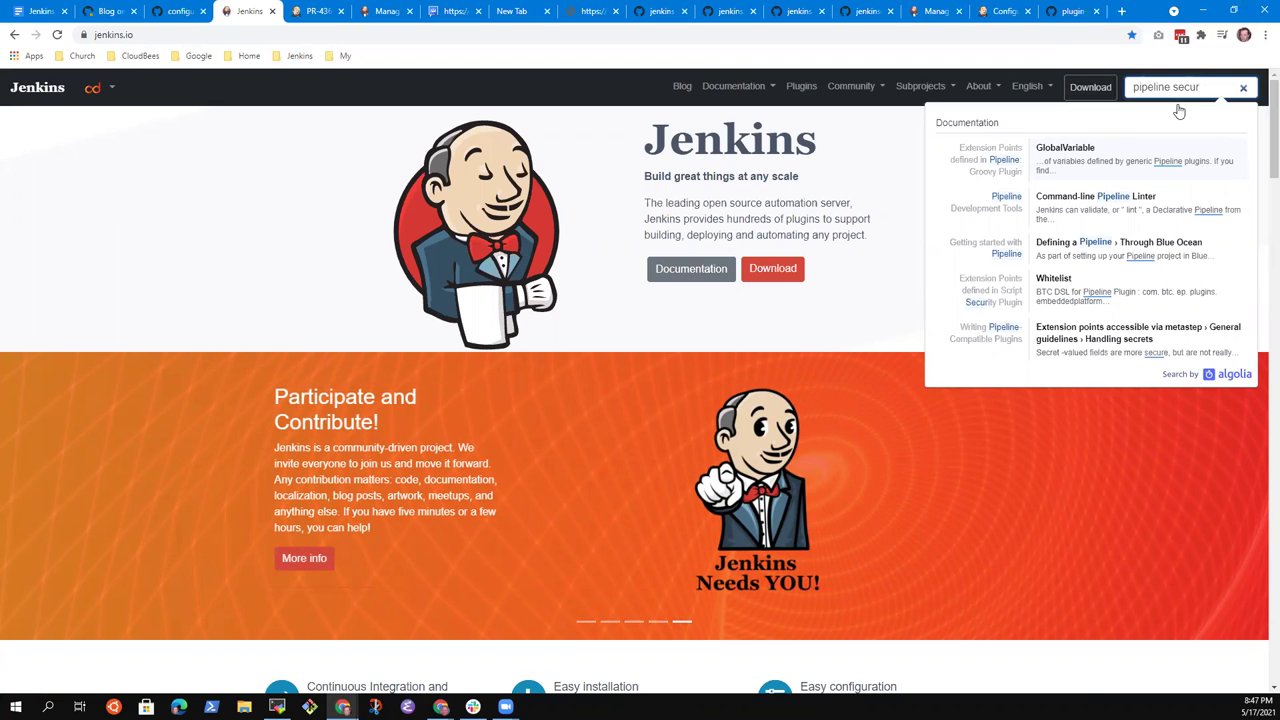
key("BackSpace")
key("BackSpace")
key("BackSpace")
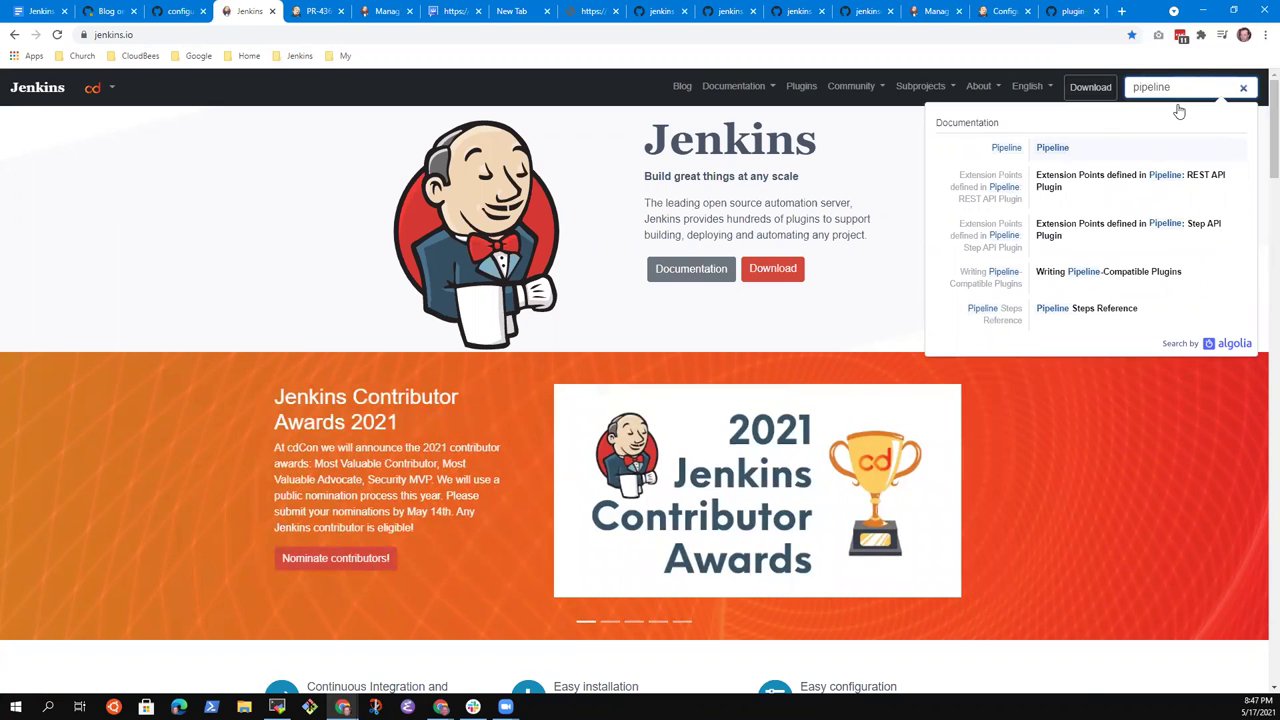
type("inter")
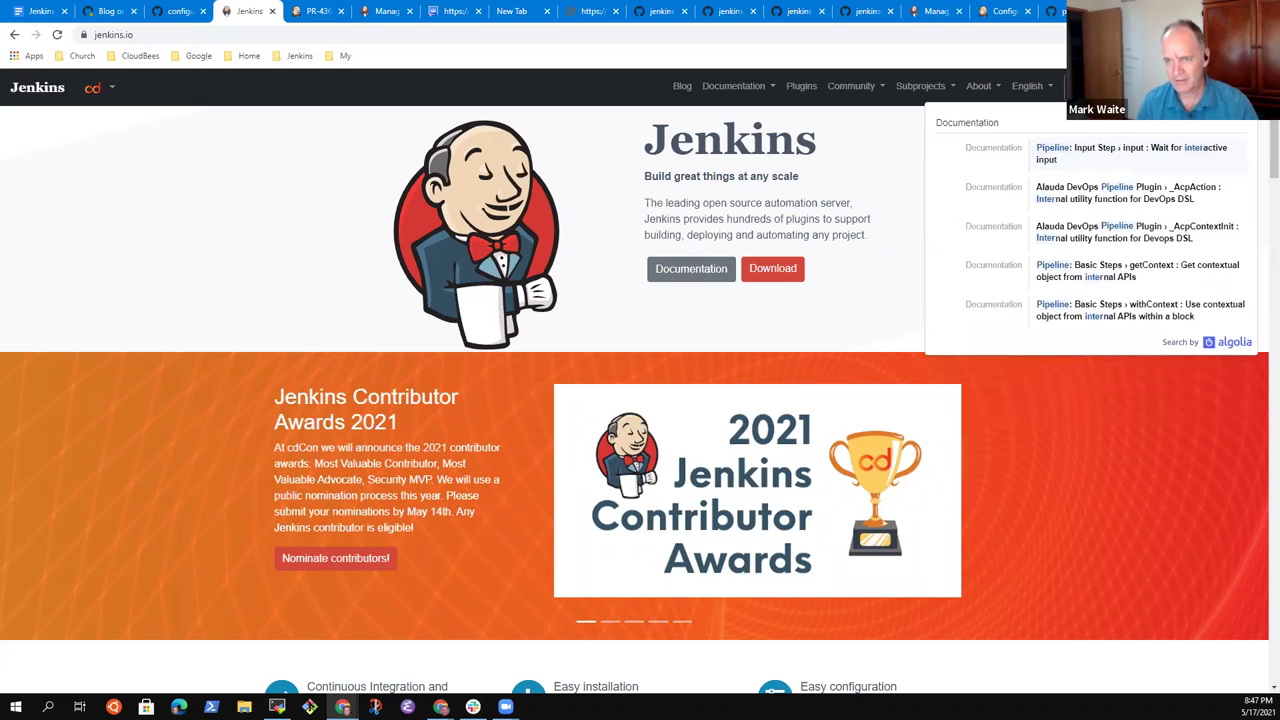
type("polation")
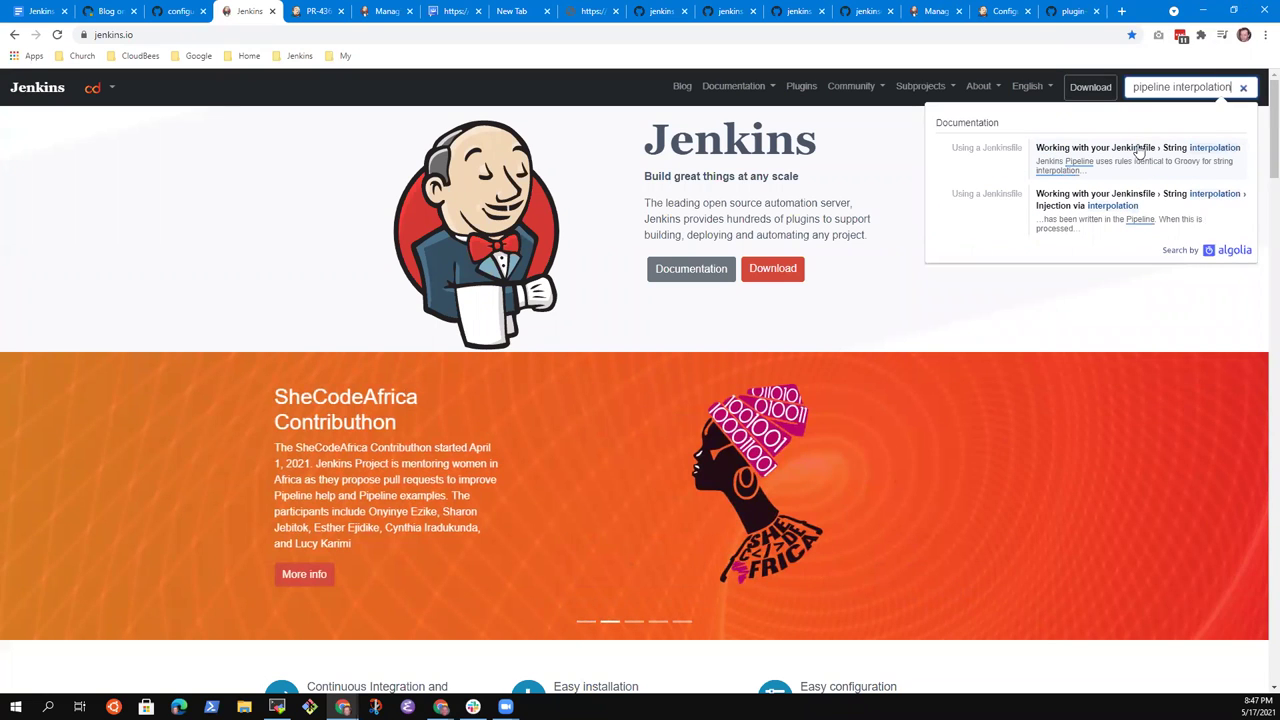
left_click(1138, 150)
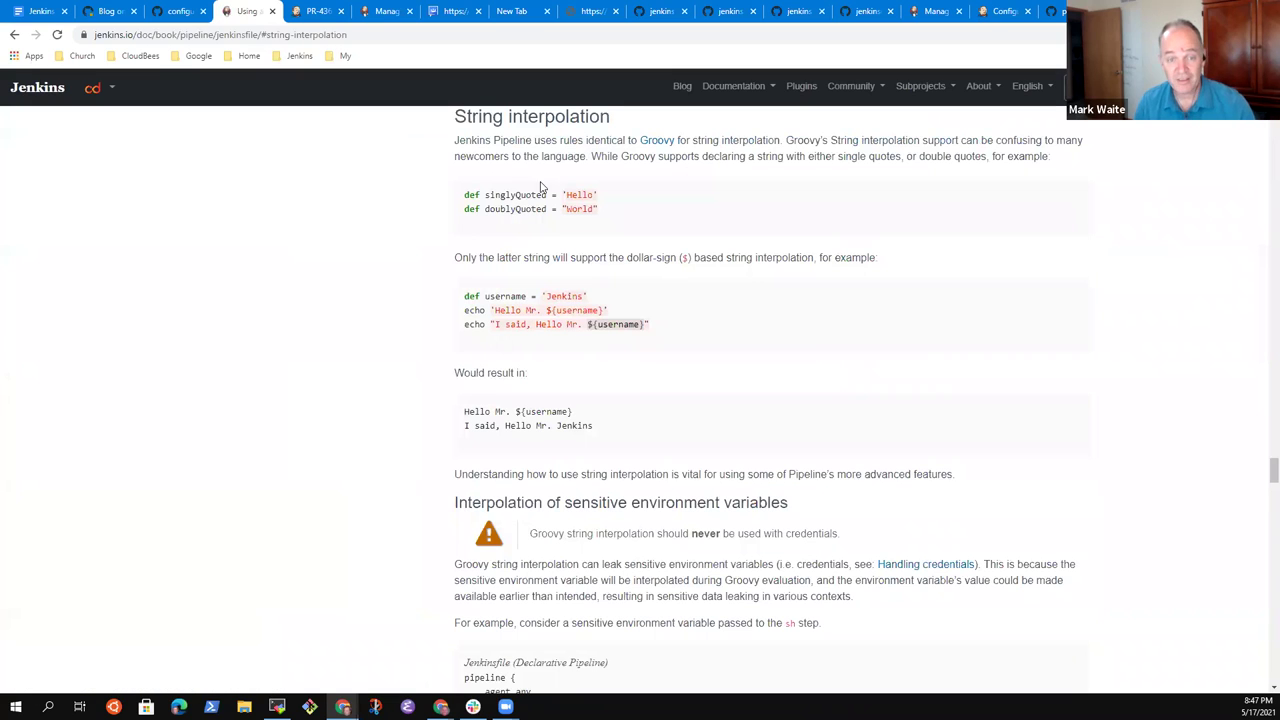
left_click(362, 42)
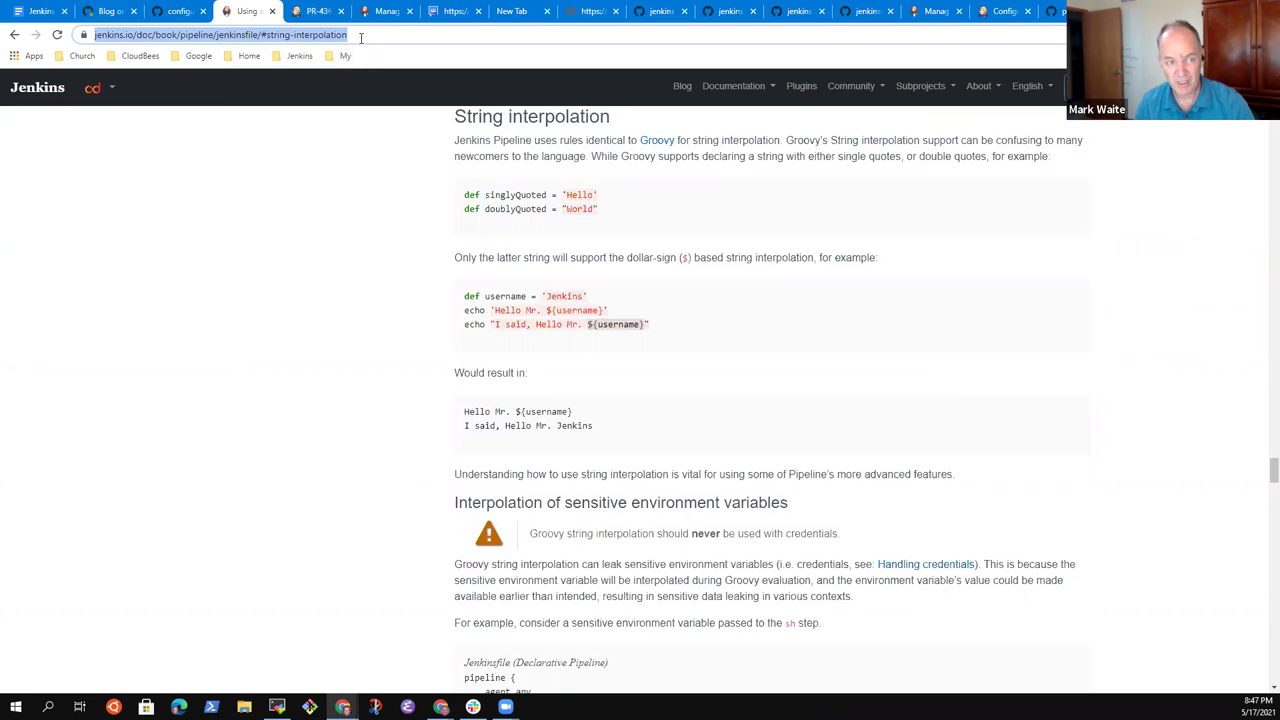
Step: Type the bullet 'See string interpolation for guidance on single quote and double quotes'
left_click(40, 12)
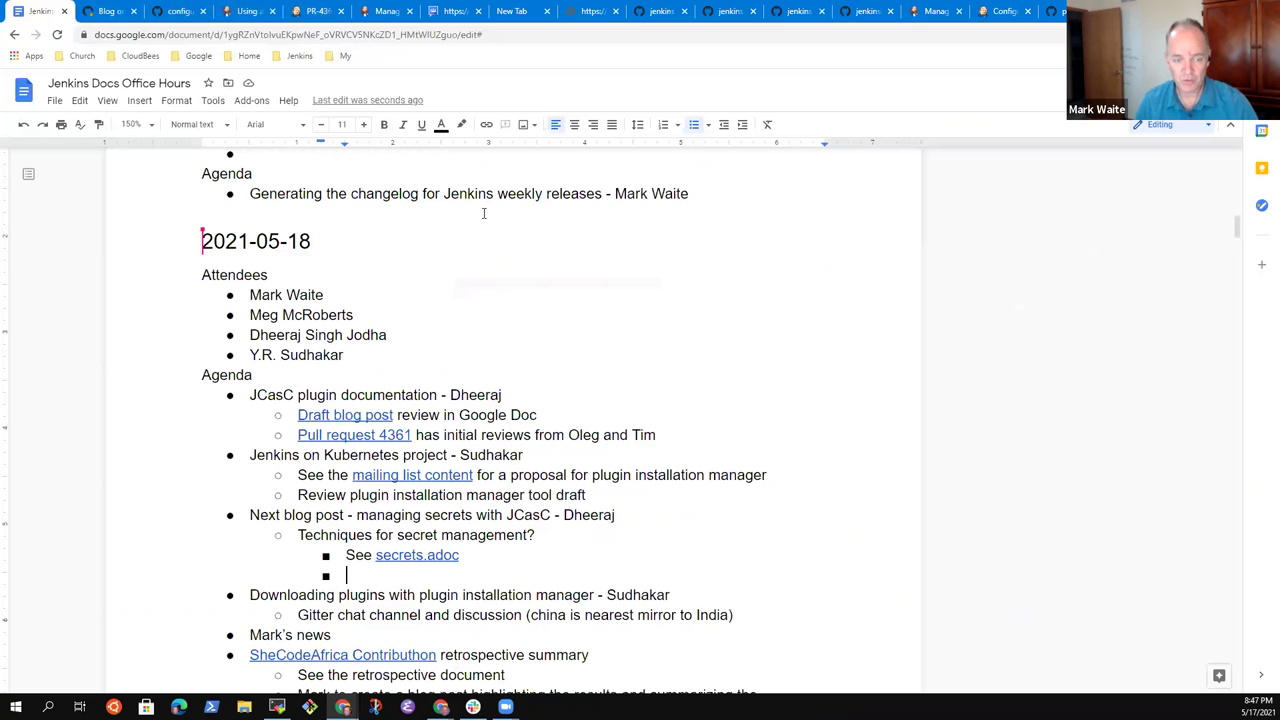
type("See stroinmg")
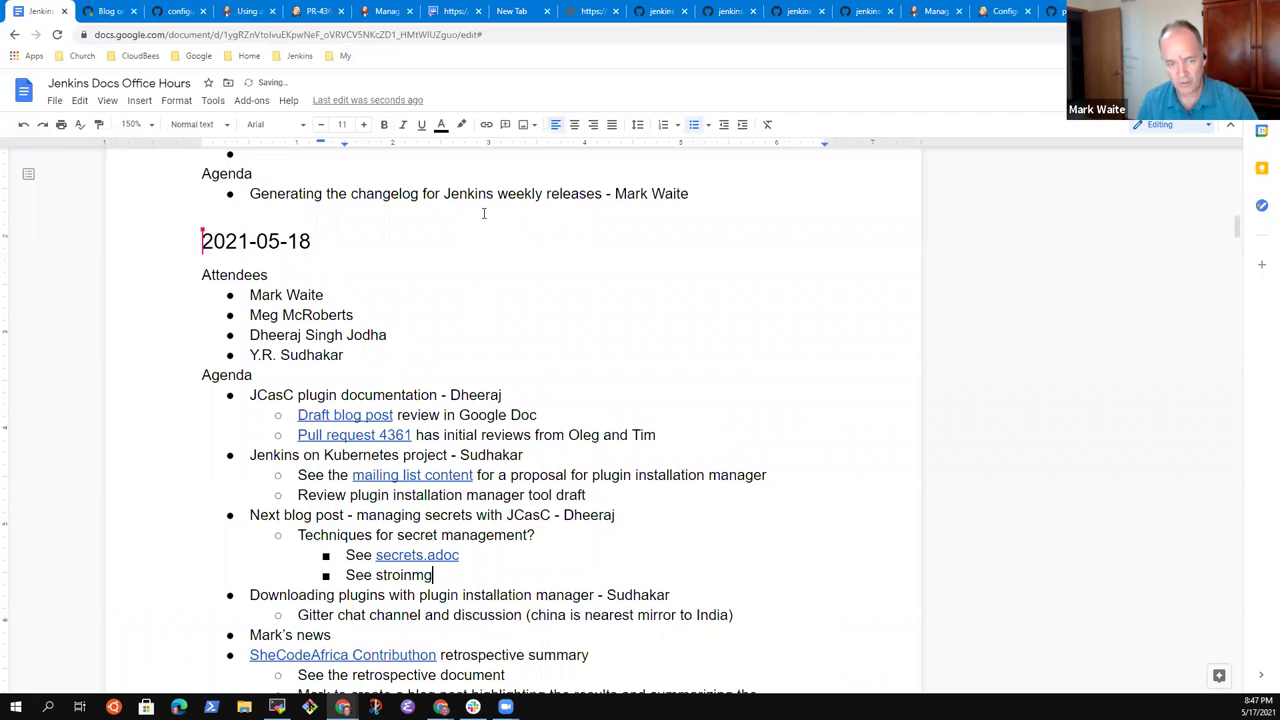
key("BackSpace")
type("ong")
key("BackSpace")
key("BackSpace")
key("BackSpace")
type("ing interpo")
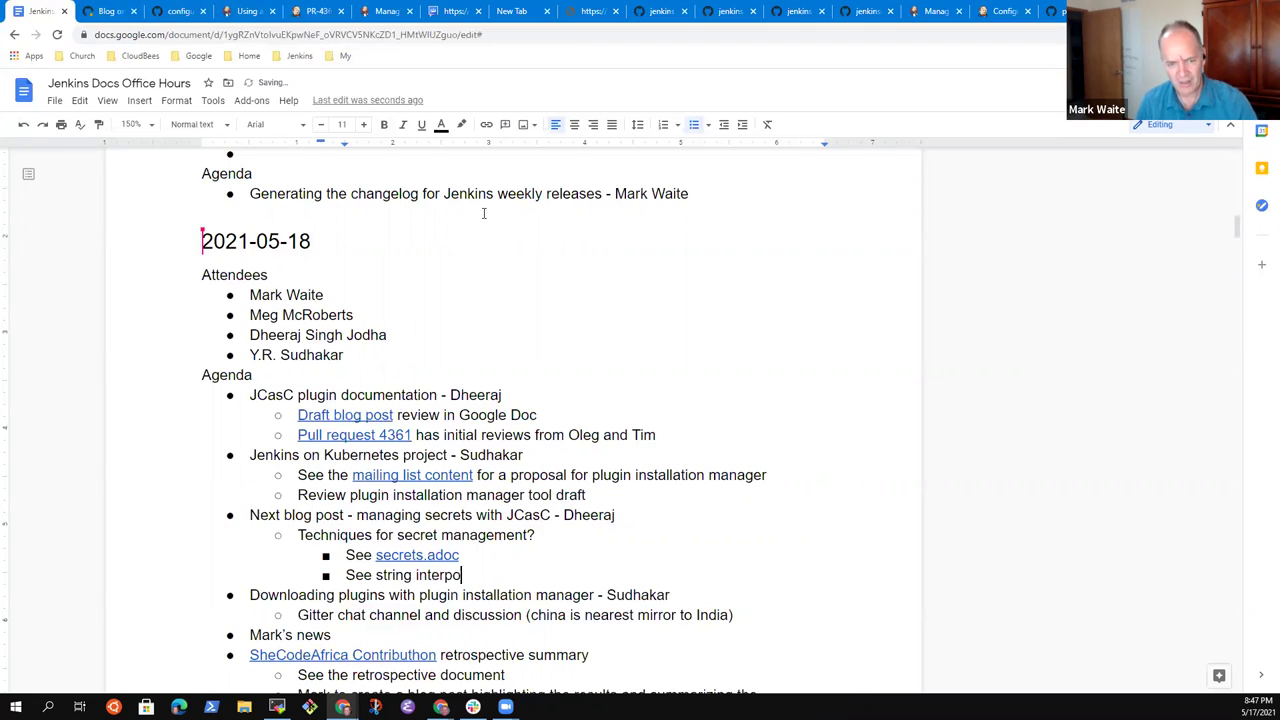
type("lation")
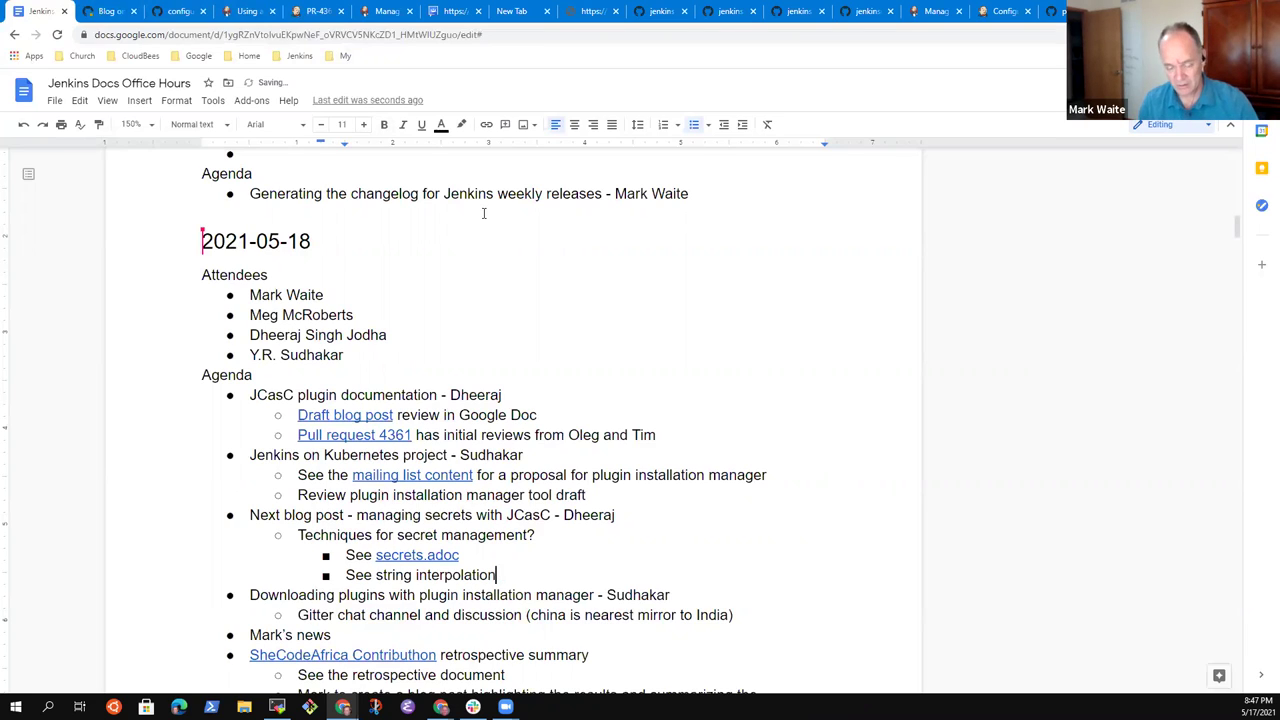
type(" for ")
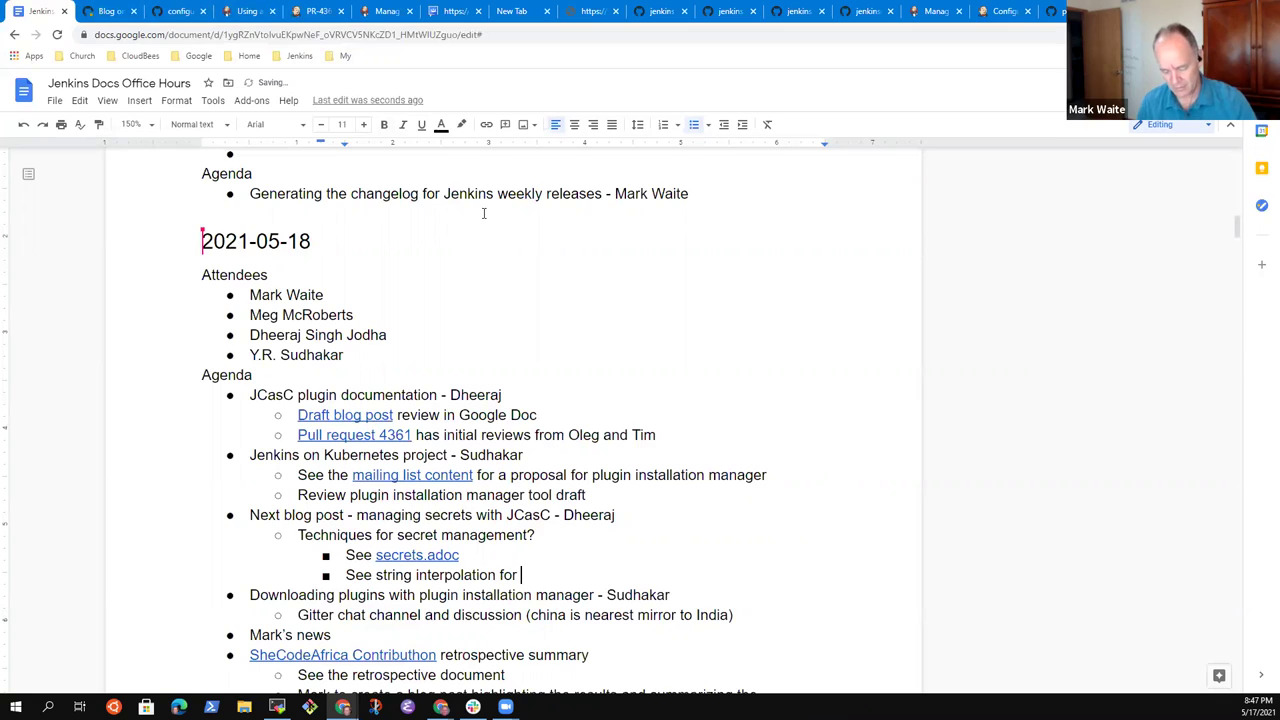
type("guidance on ")
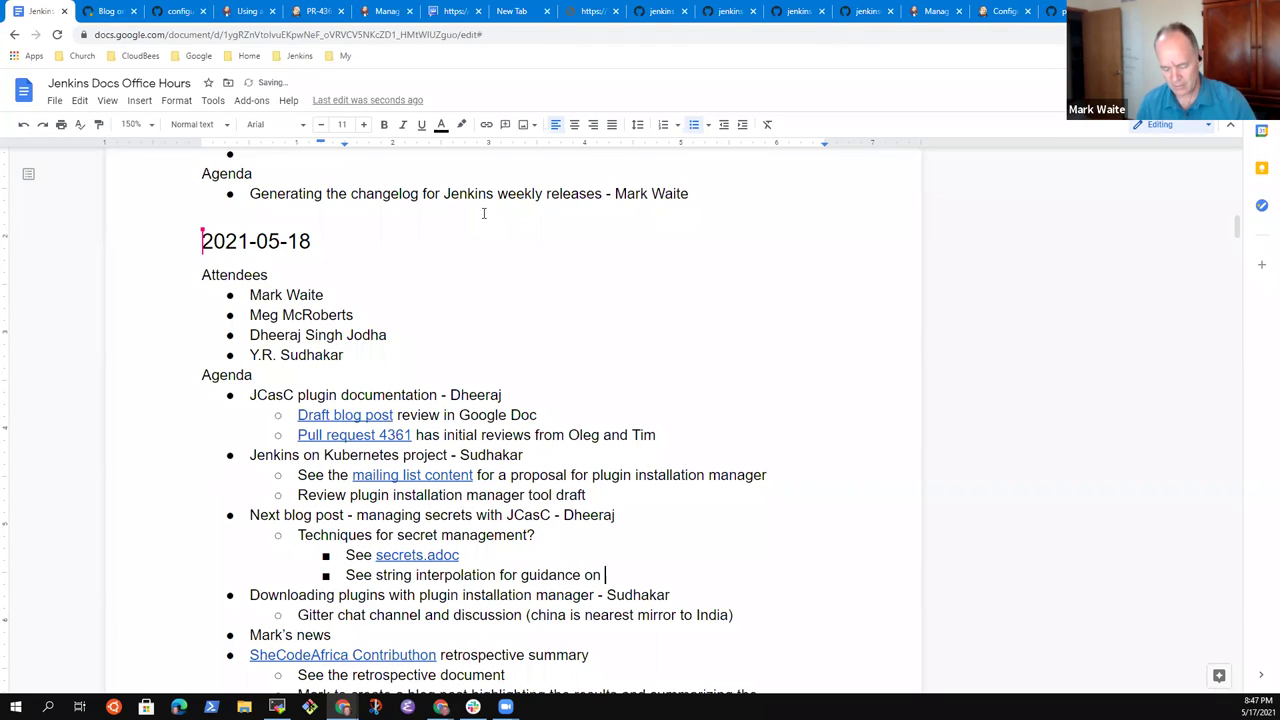
type("single qu")
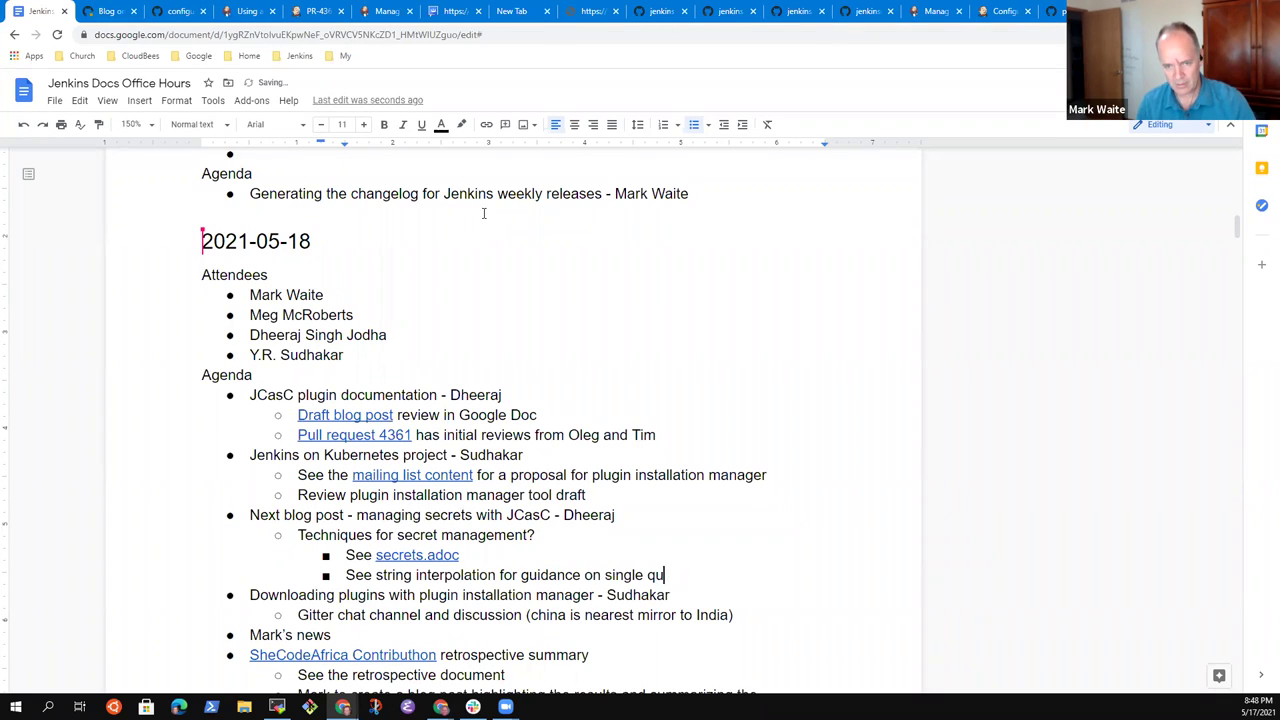
type("ote and")
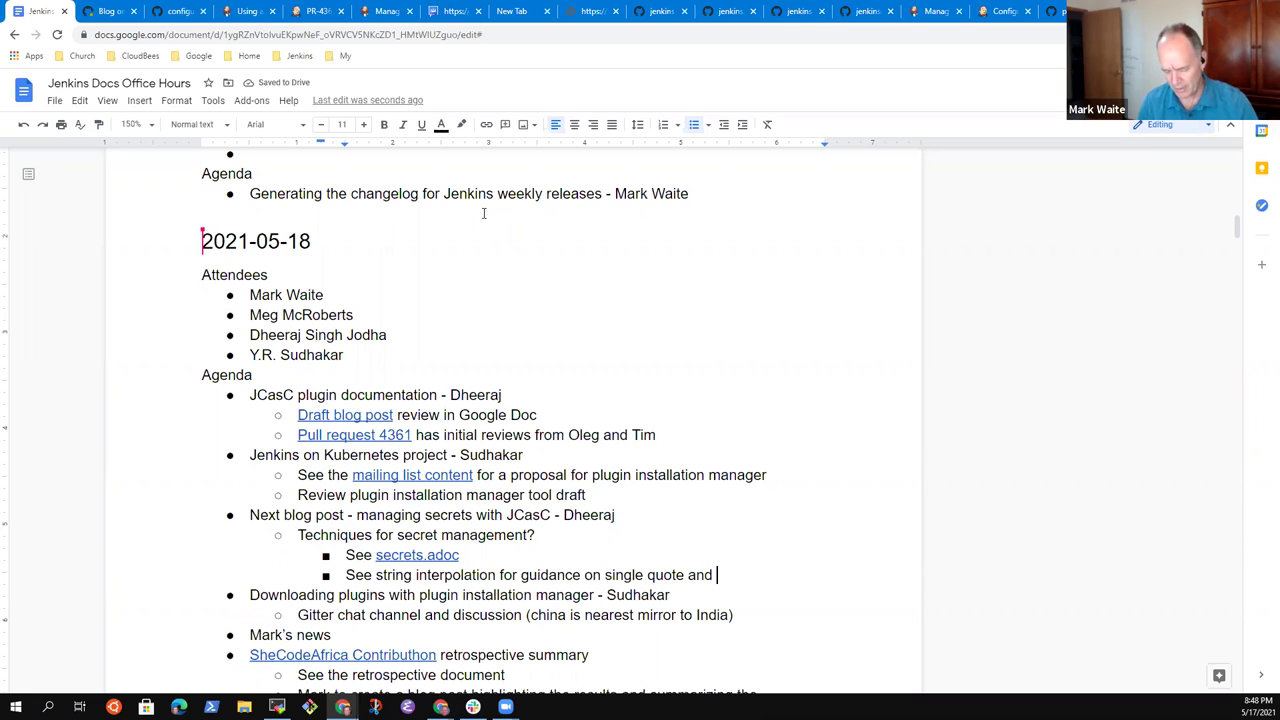
type(" double quotes")
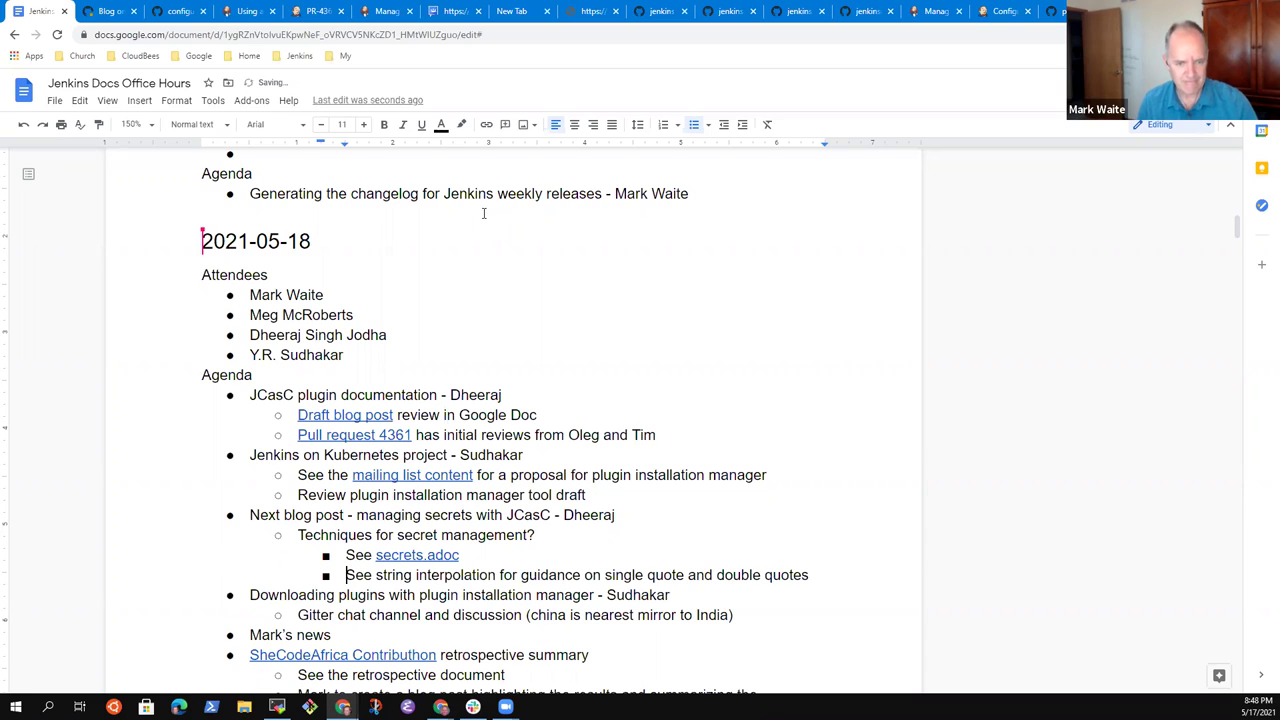
Step: Link the words 'string interpolation' to the copied Jenkinsfile docs address
key("ctrl+Left")
key("ctrl+shift+Right")
key("ctrl+shift+Right")
key("shift+Left")
key("ctrl+k")
type("https://www.jenkins.io/doc/book/pipeline/jenkinsfile/#string-interpolation")
key("Return")
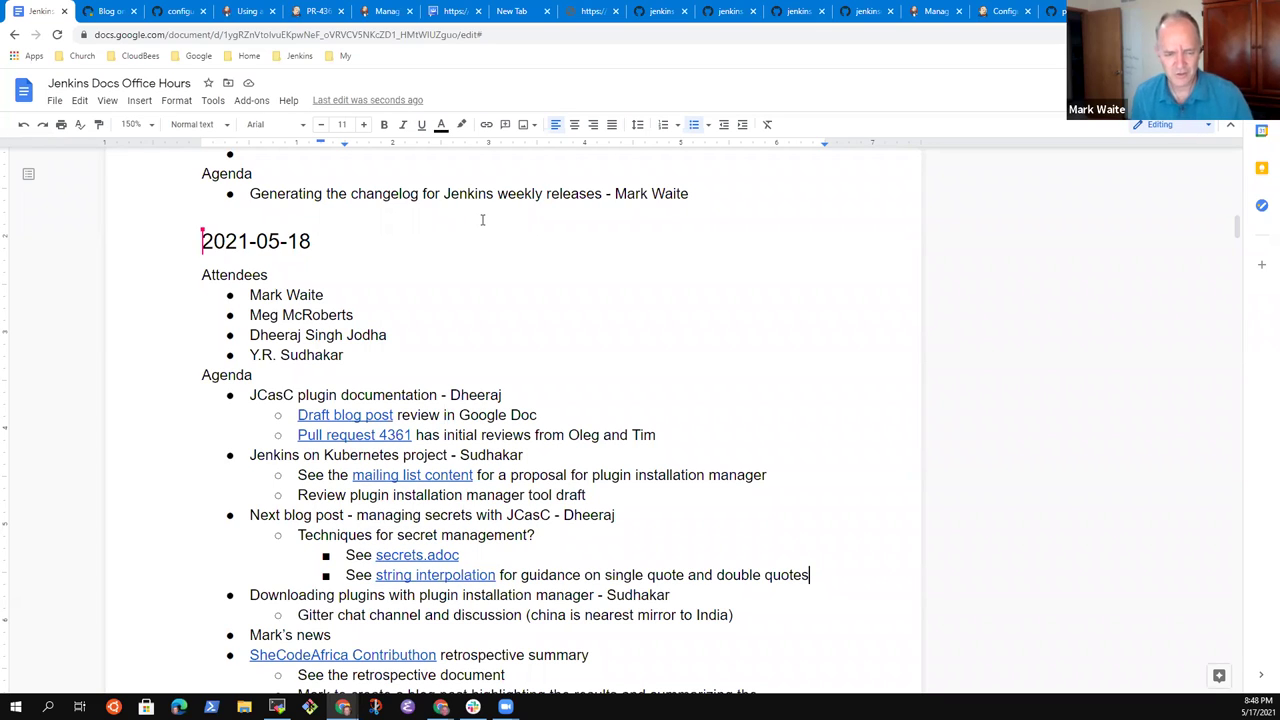
key("Down")
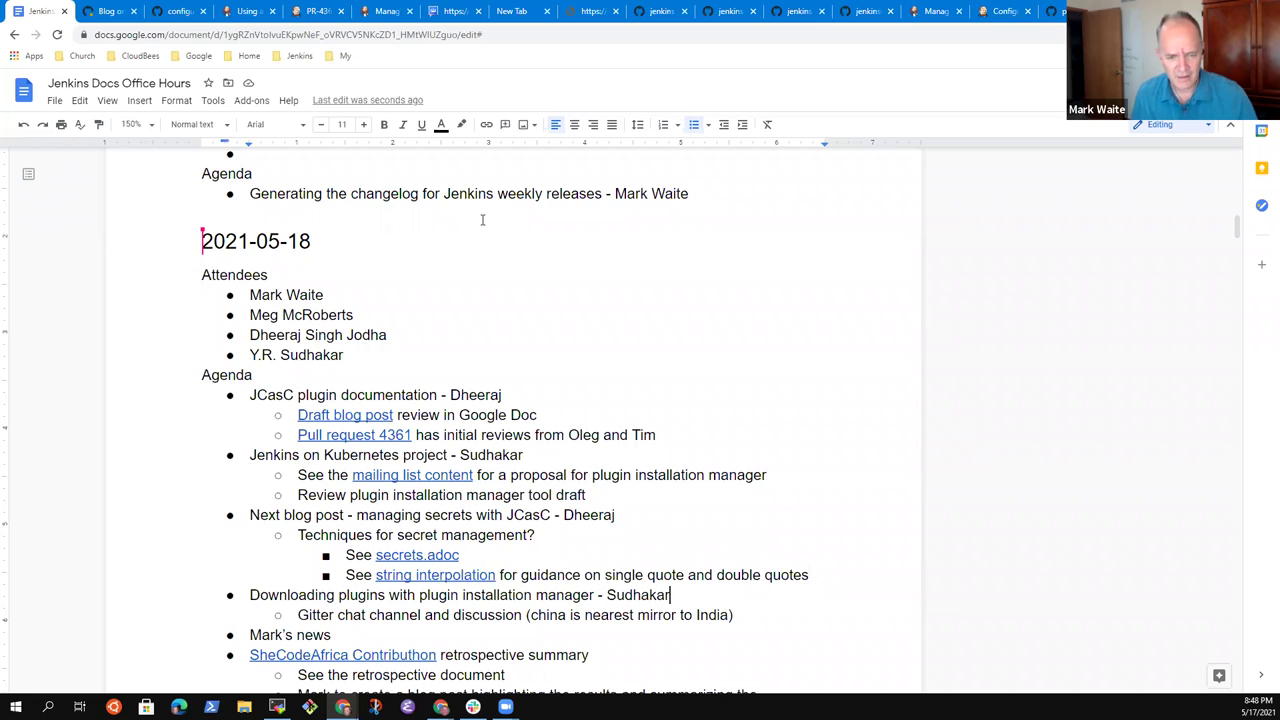
Step: Start an empty third-level bullet beneath the Gitter chat channel note
key("Home")
key("shift+End")
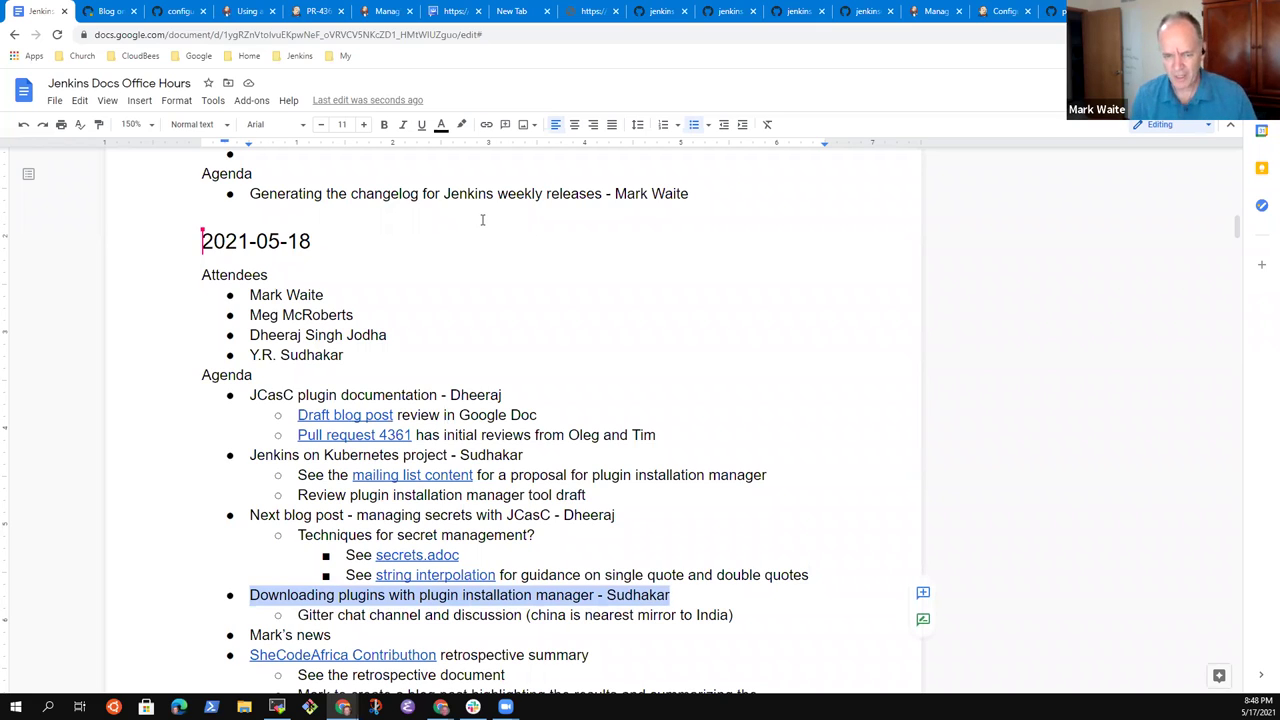
key("Down")
key("Down")
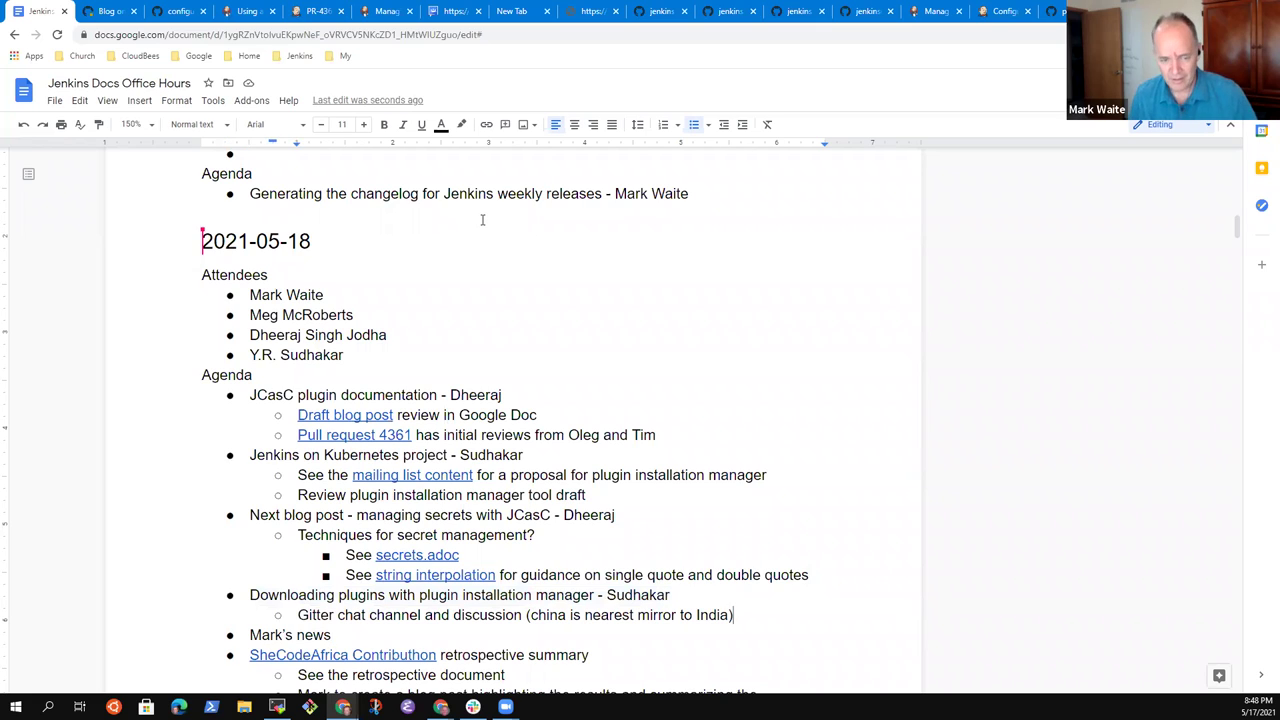
key("Return")
key("Tab")
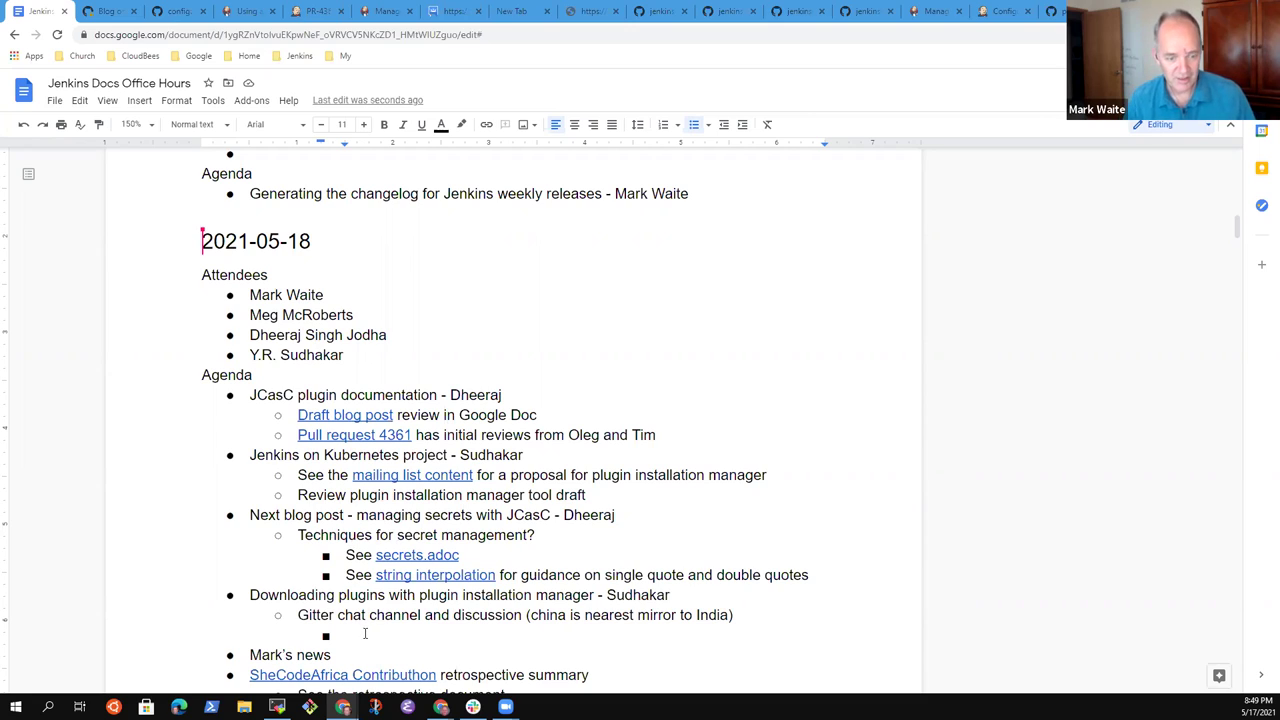
Step: Link 'Gitter chat channel' to the plugin-installation-manager-cli-tool Gitter room
left_click(361, 640)
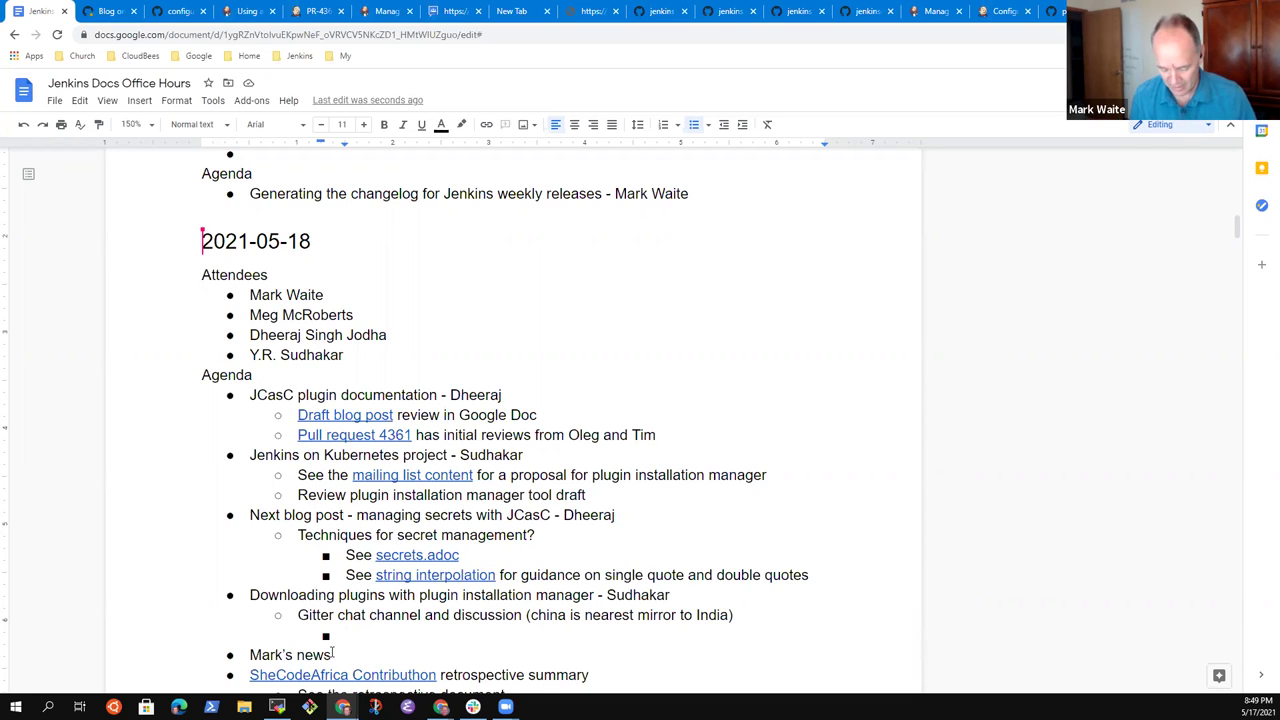
left_click(337, 615)
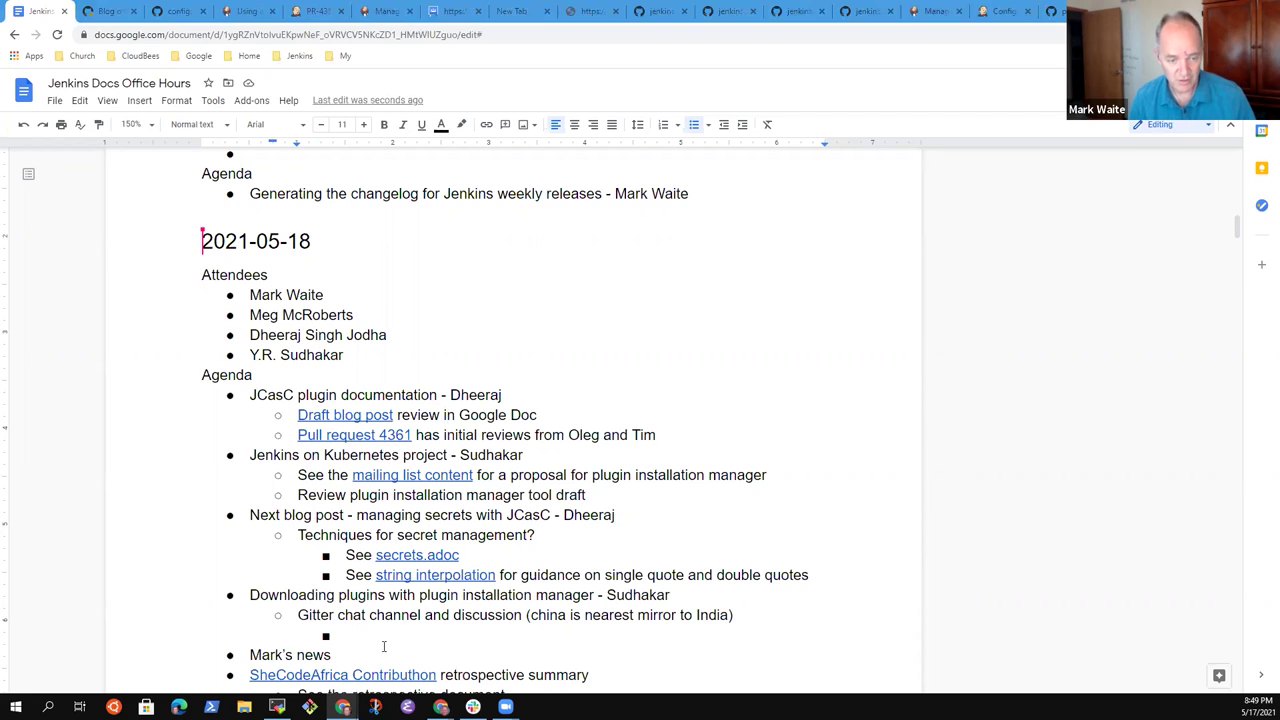
left_click(433, 617)
key("ctrl+Left")
key("ctrl+Left")
key("ctrl+shift+Right")
key("ctrl+shift+Right")
key("ctrl+shift+Right")
key("ctrl+k")
type("https://gitter.im/jenkinsci/plugin-installation-manager-cli-tool")
key("Return")
key("Down")
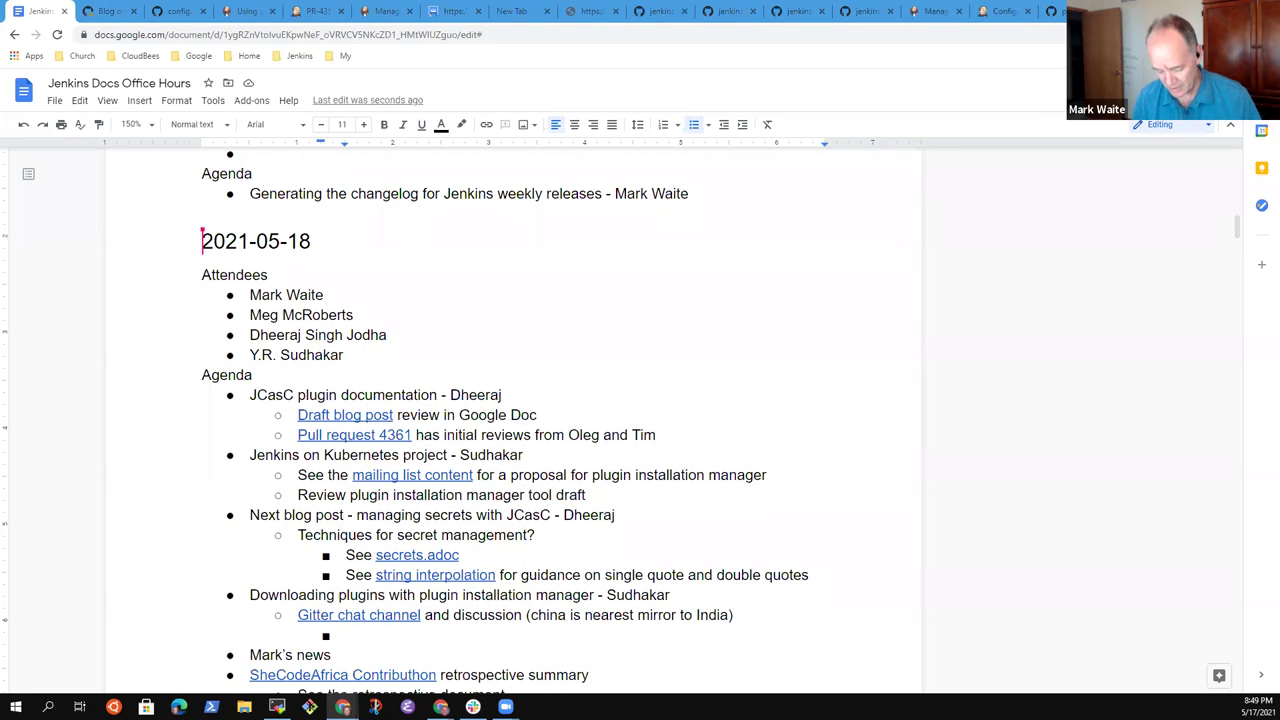
Step: Paste the download notes, complete the sentence with 'not succeed. Wher' and merge the next bullet
left_click(345, 640)
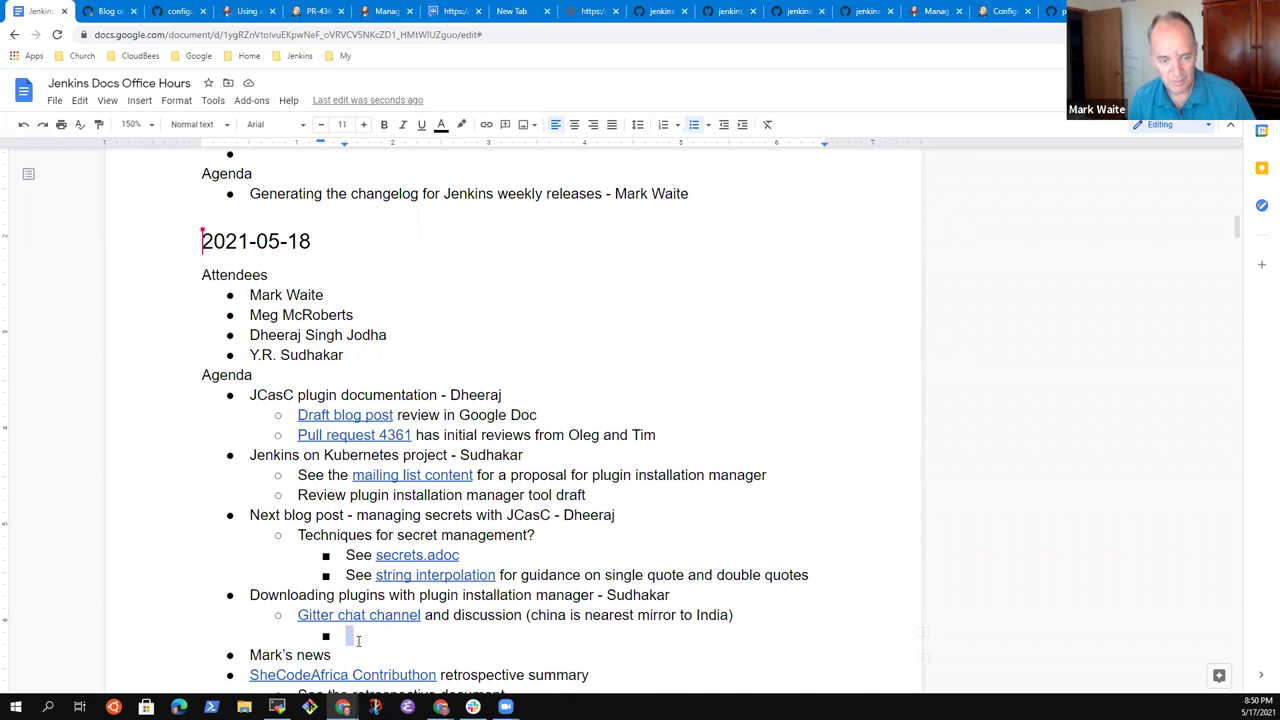
type("Now, wget on https://get.jenkins.io/plugins/kubernetes-plugin/1.29.2/kubernetes-plugin.hpi and https://get.jenkins.io/plugins/kubernetes-plugin do not succeed. Wher eas https://get.jenkins.io/plugins/kubernetes-plugin succeeds. Any comments on how to resolve it. More details follow.")
left_click(453, 622)
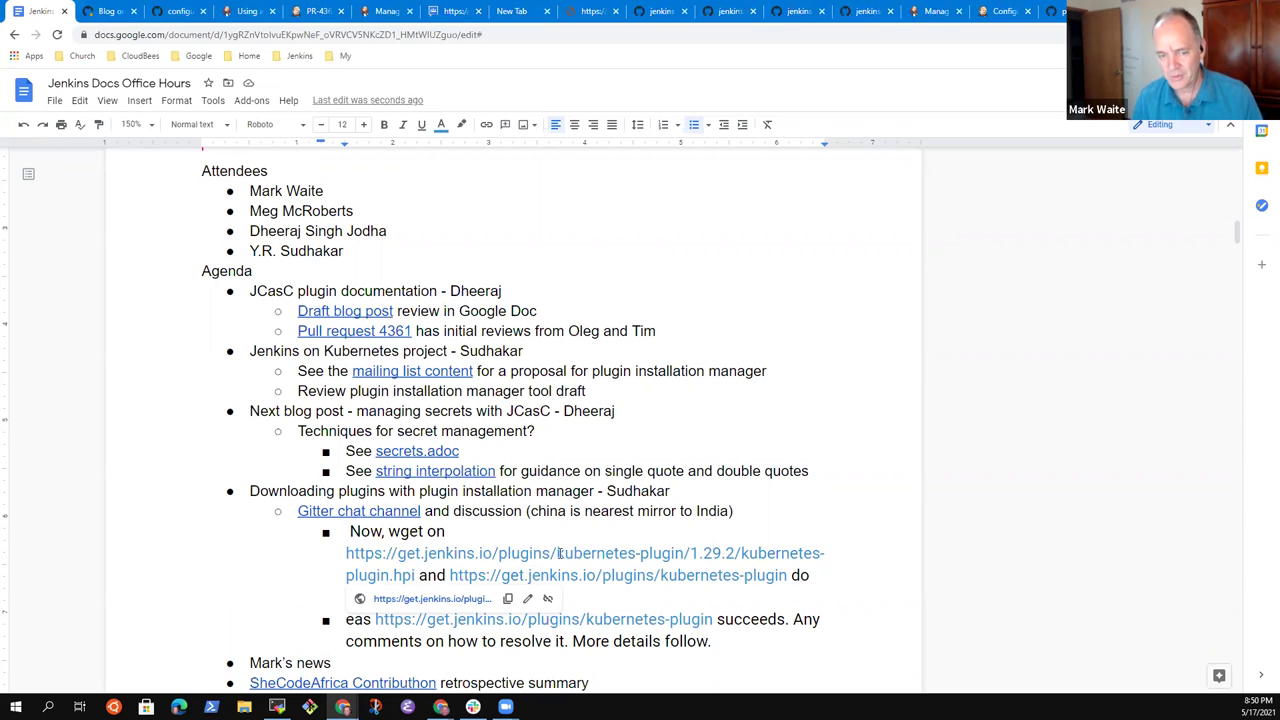
left_click_drag(558, 553, 740, 546)
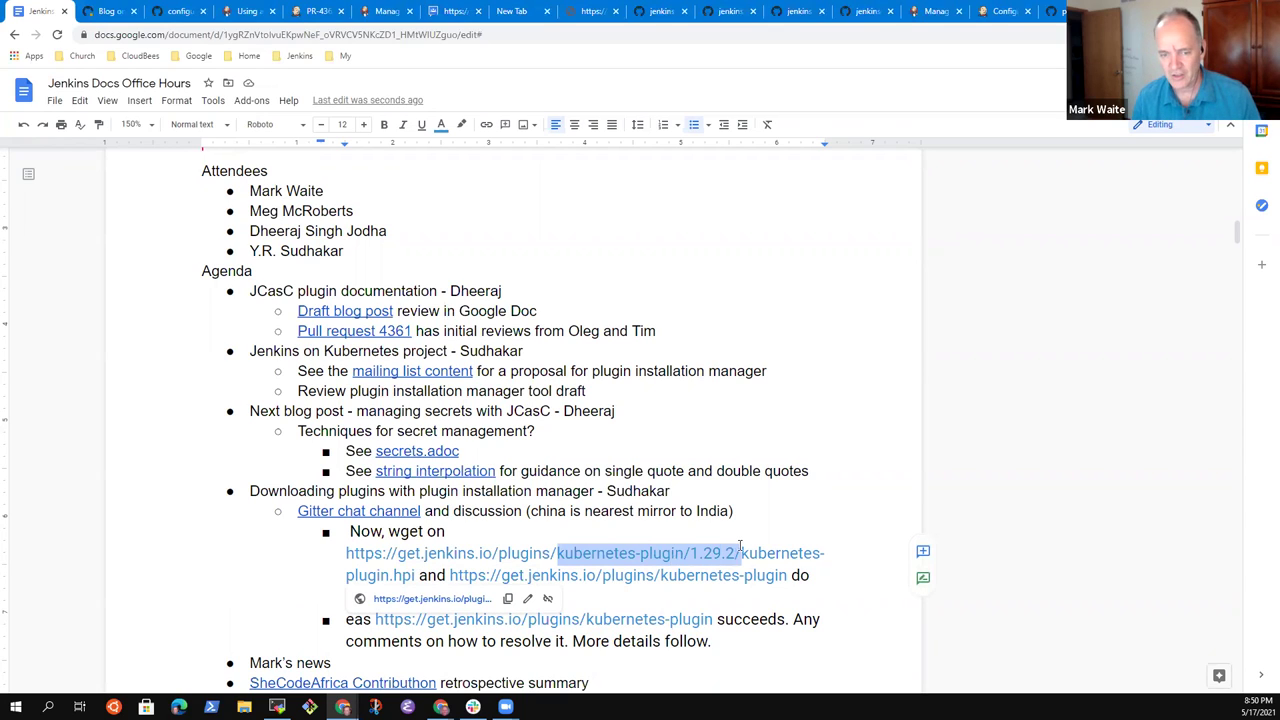
left_click(500, 598)
type("not succeed. Wher")
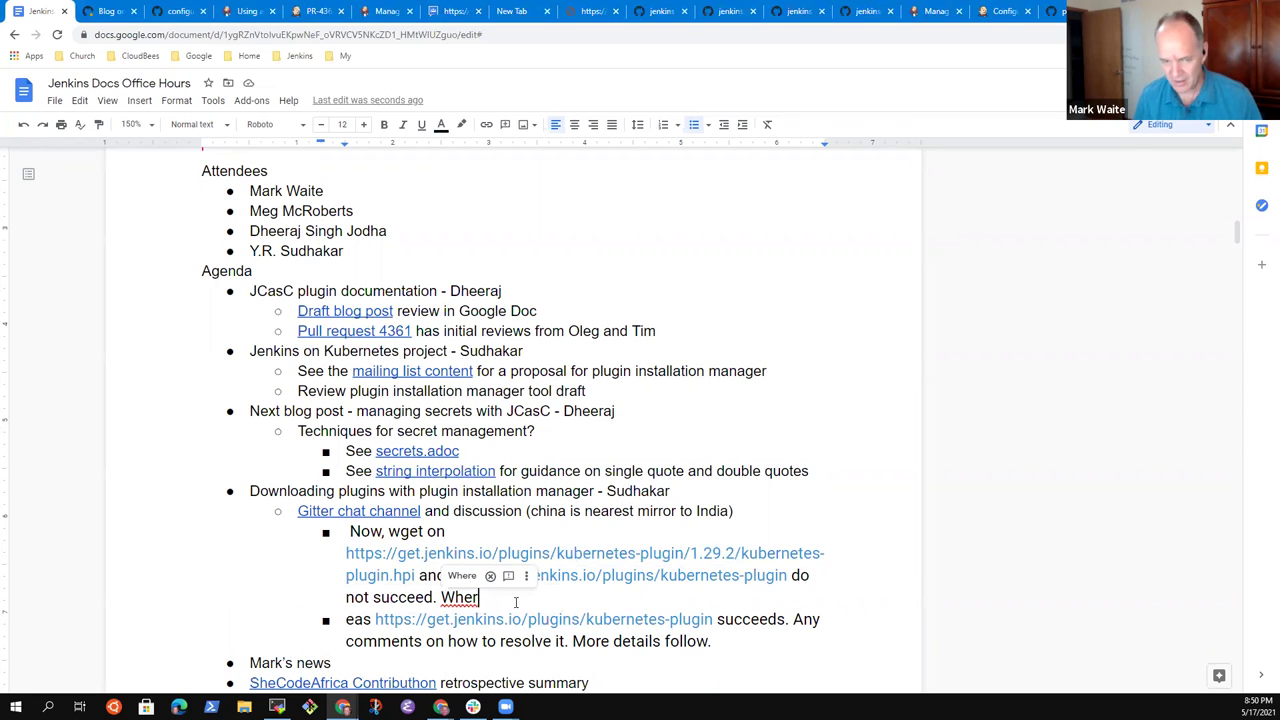
key("Delete")
key("Down")
key("Down")
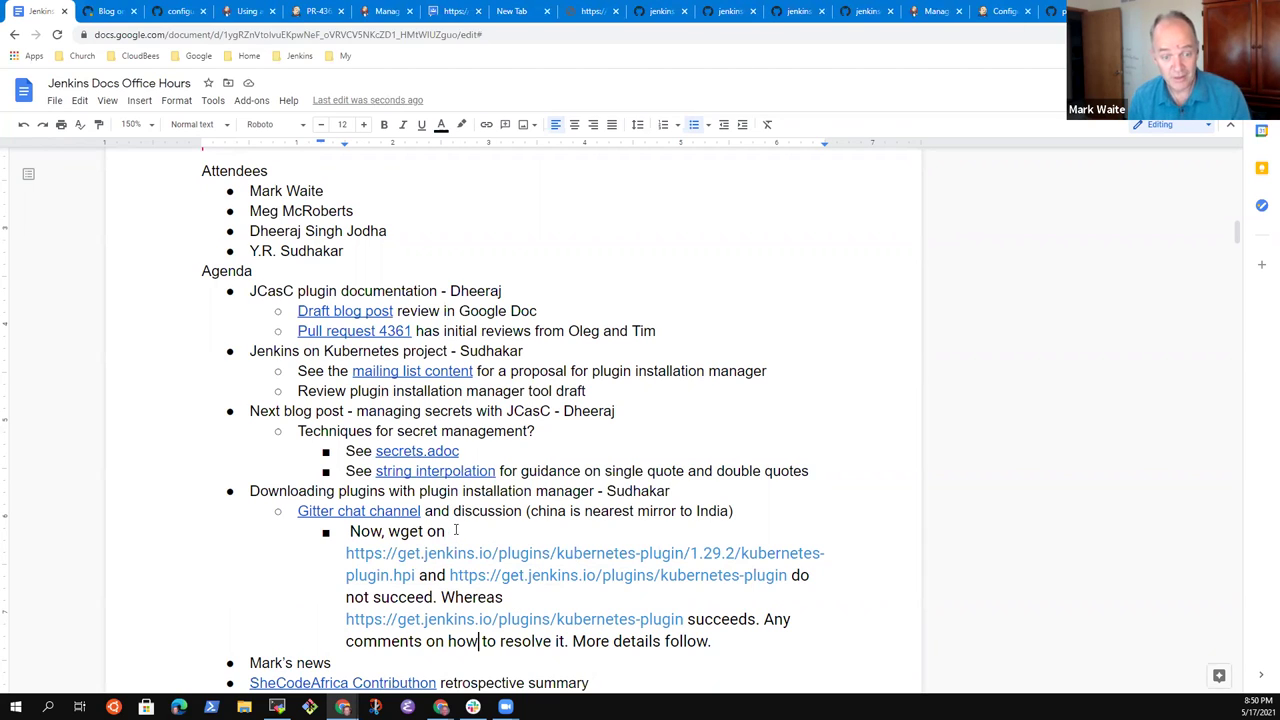
Step: Insert a bullet 'Attempting to install kubernetes:1.29.2 failed with HTTP 404' above the wget line
left_click(451, 533)
key("Return")
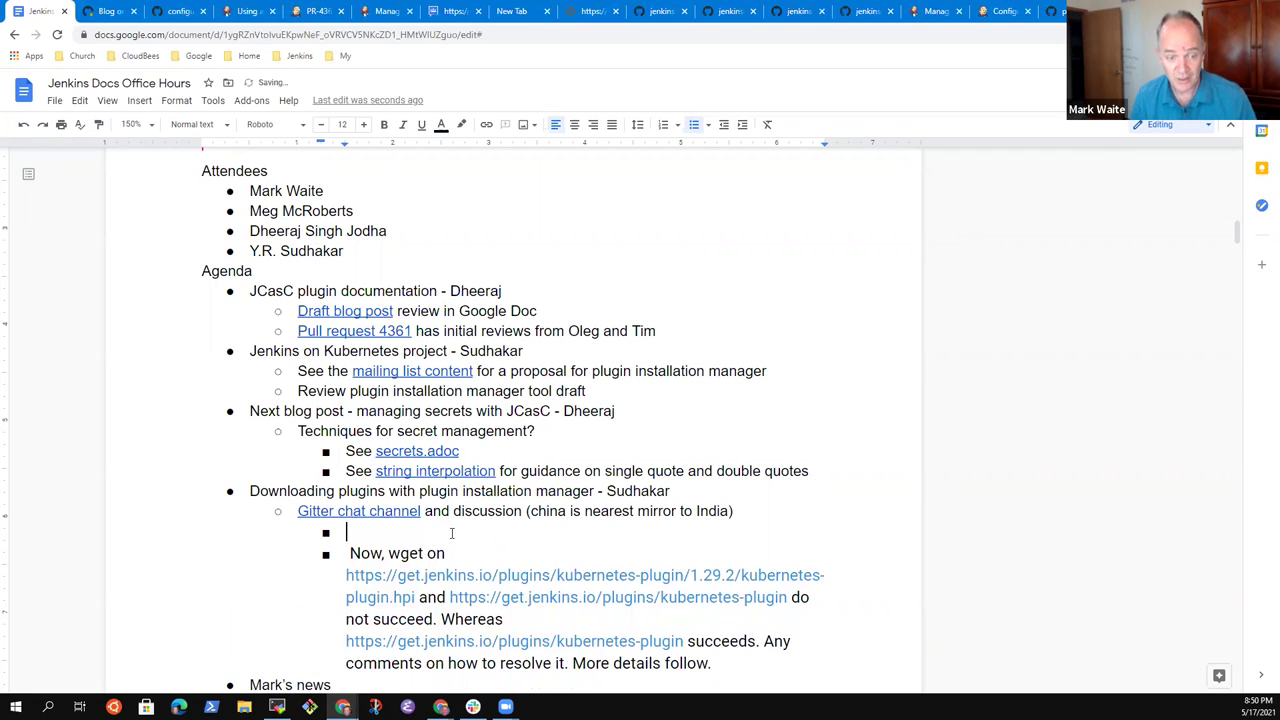
type("Attempting")
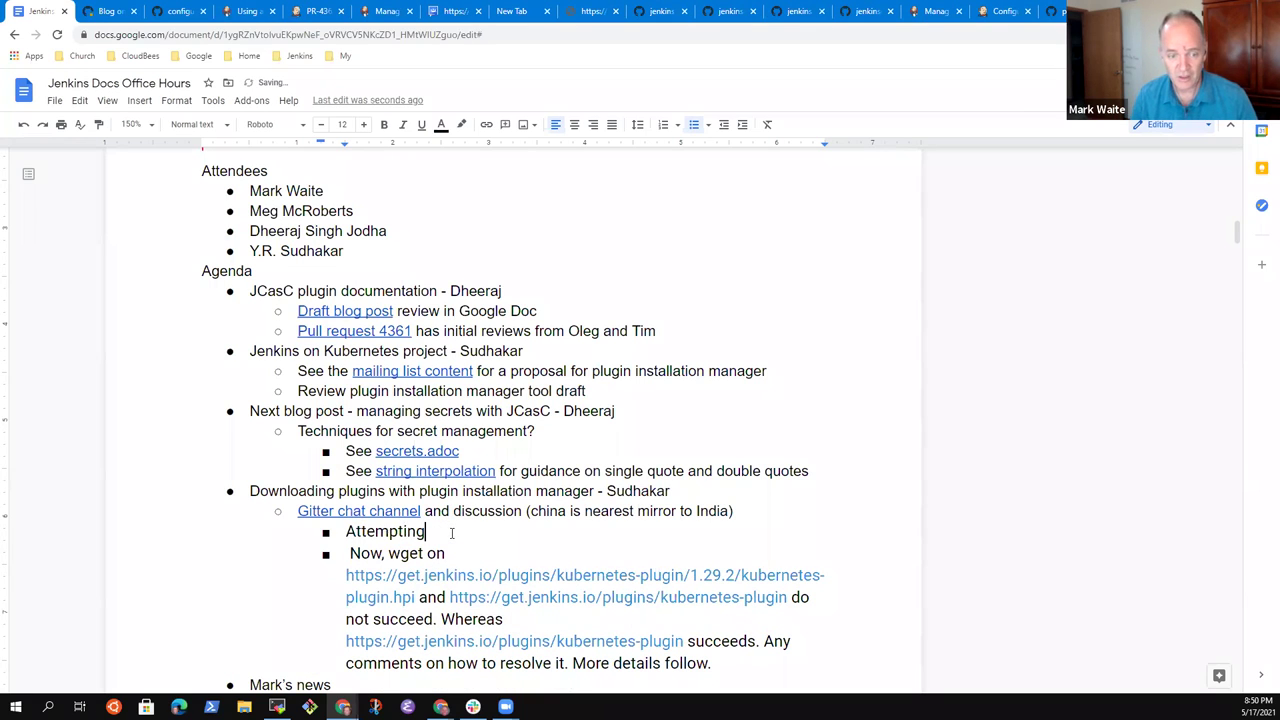
type(" to install ")
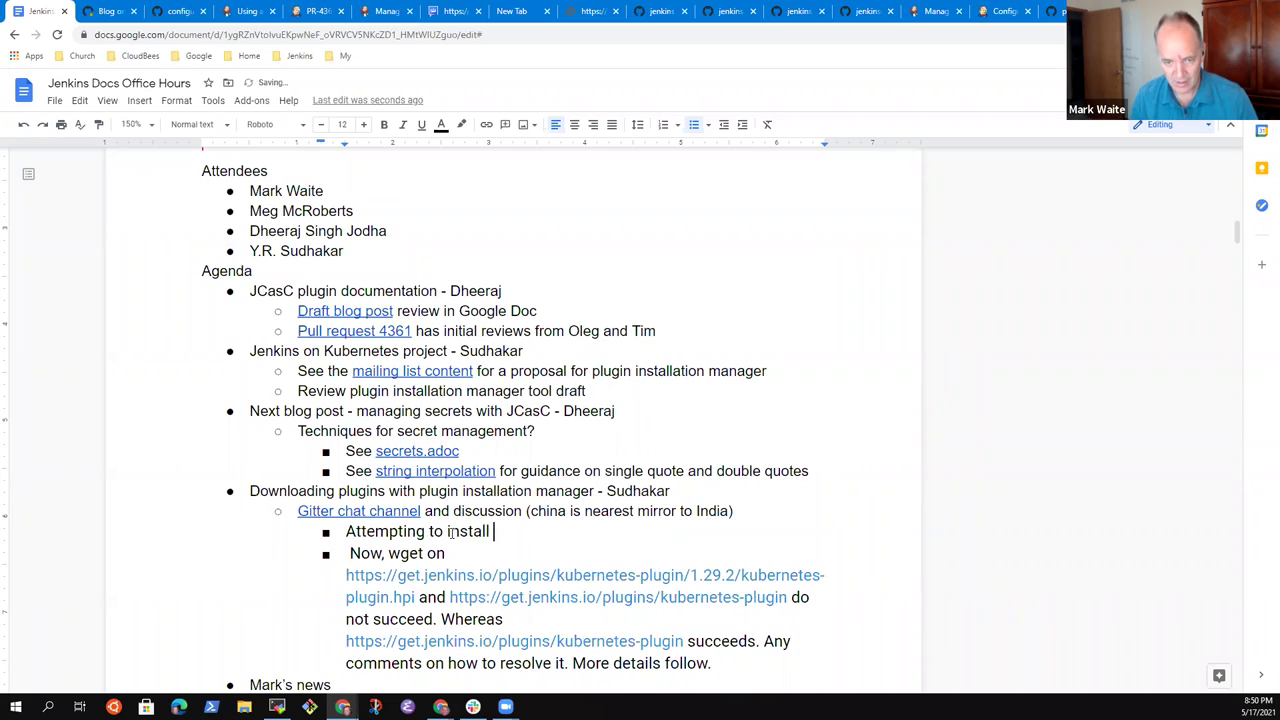
type("kubernetes")
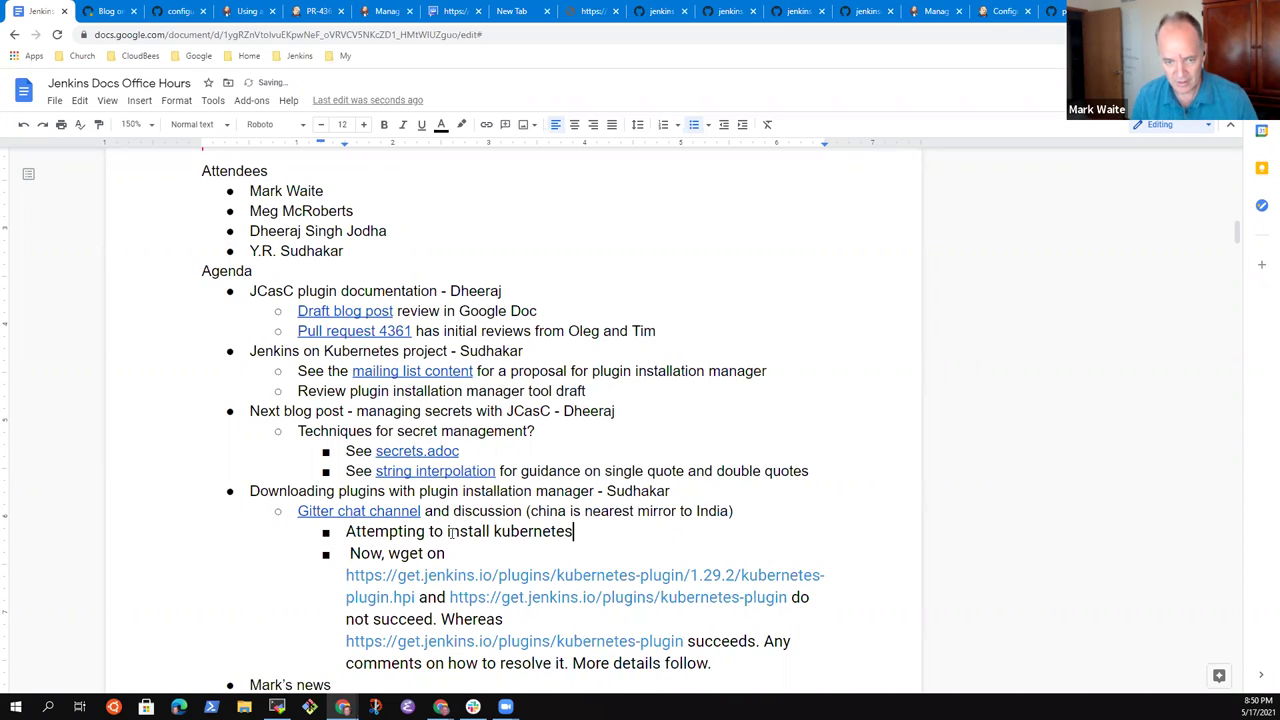
type(":1")
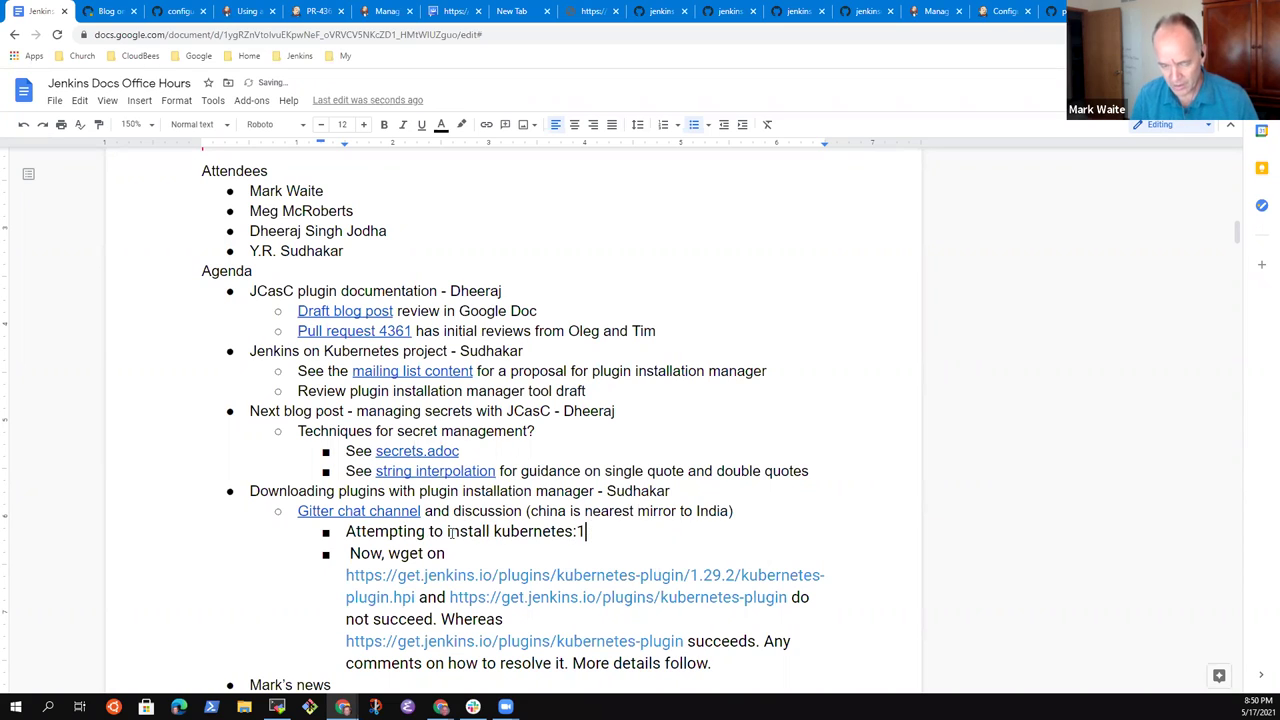
type(".29.2 ")
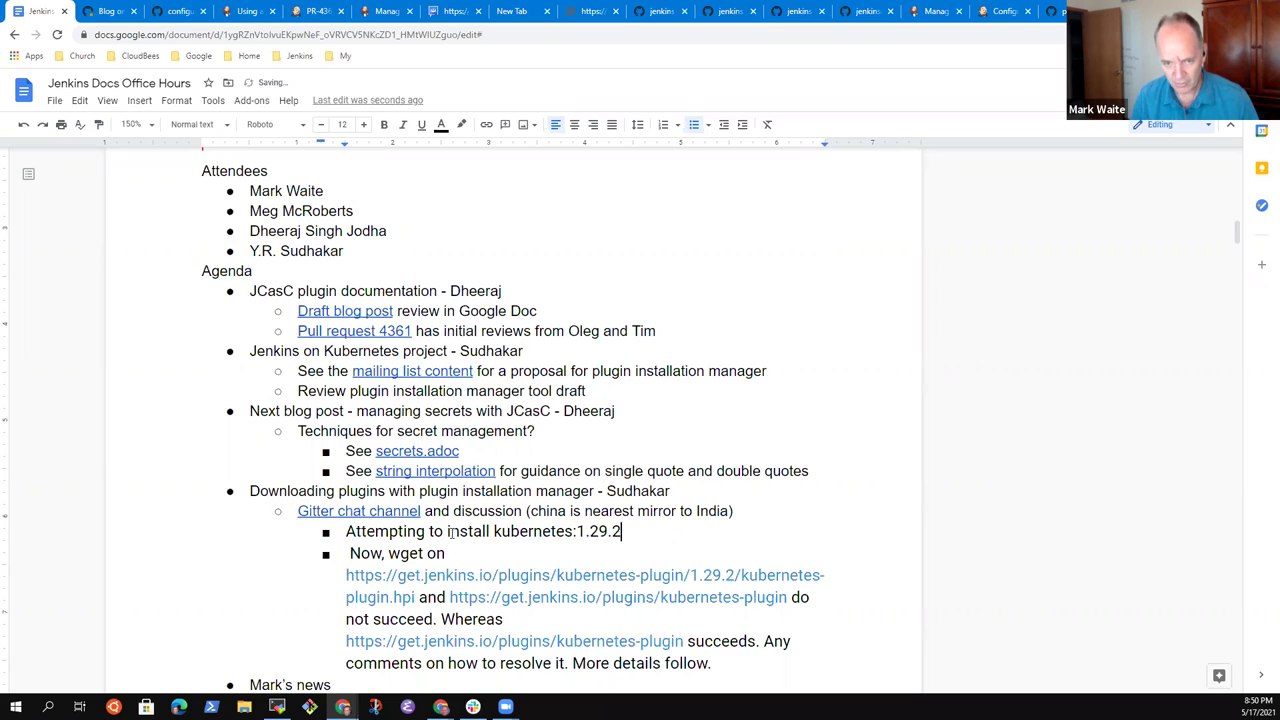
type("failed ")
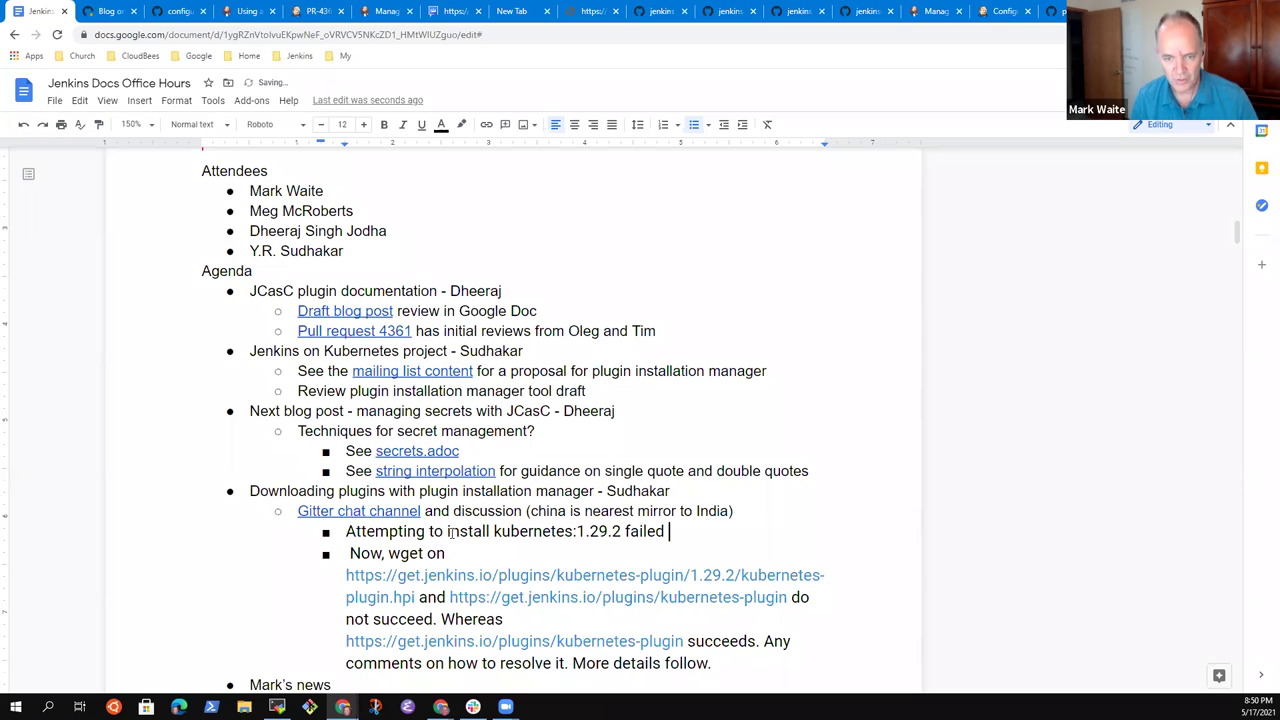
type("with H")
type("404")
key("Left")
key("Left")
key("Left")
type("HTTP")
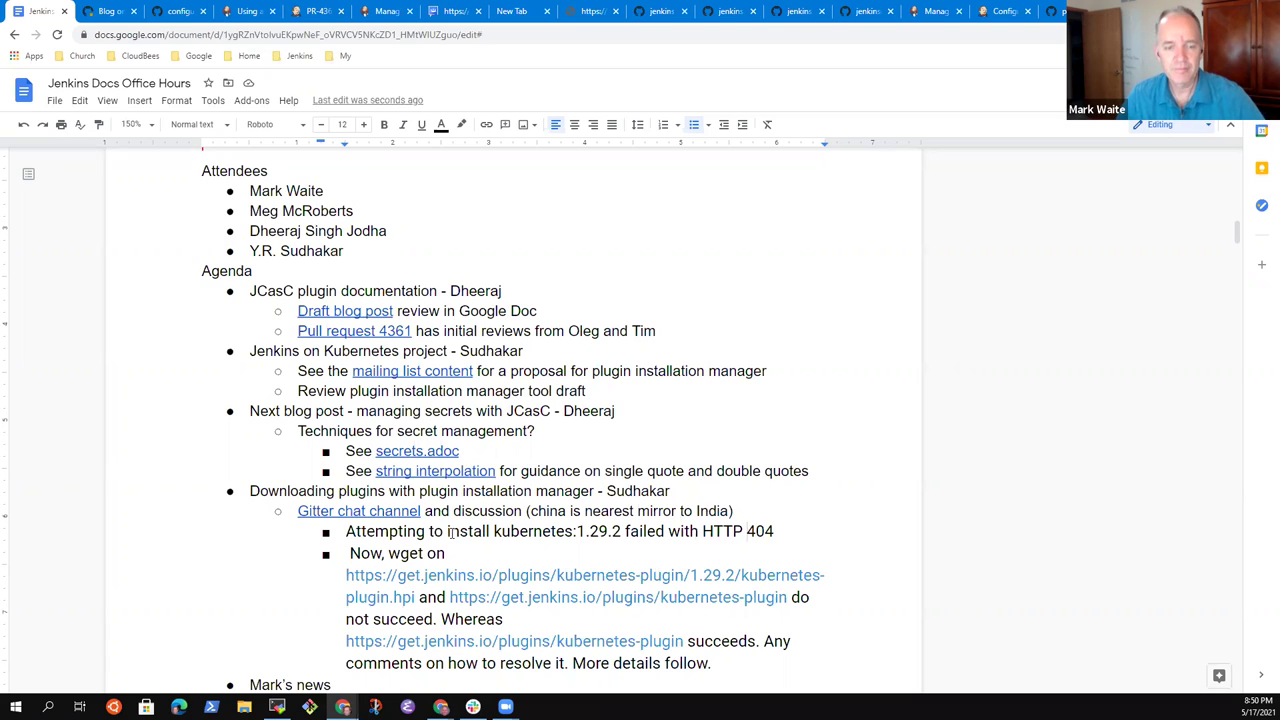
key("Home")
key("Down")
key("Delete")
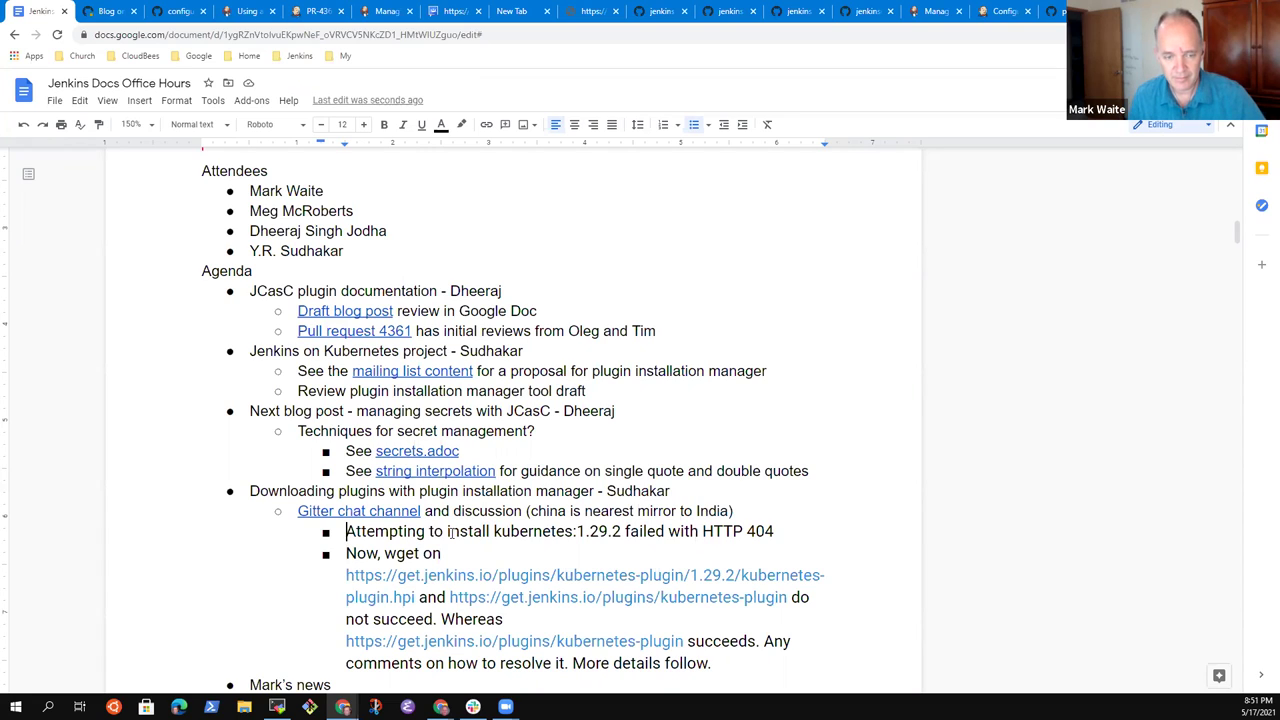
Step: Add nested bullets 'Plugin installation manager requests', 'Redirect to get.jenkins.io', 'Redirect to geographically nearest mirror'
key("Return")
key("Tab")
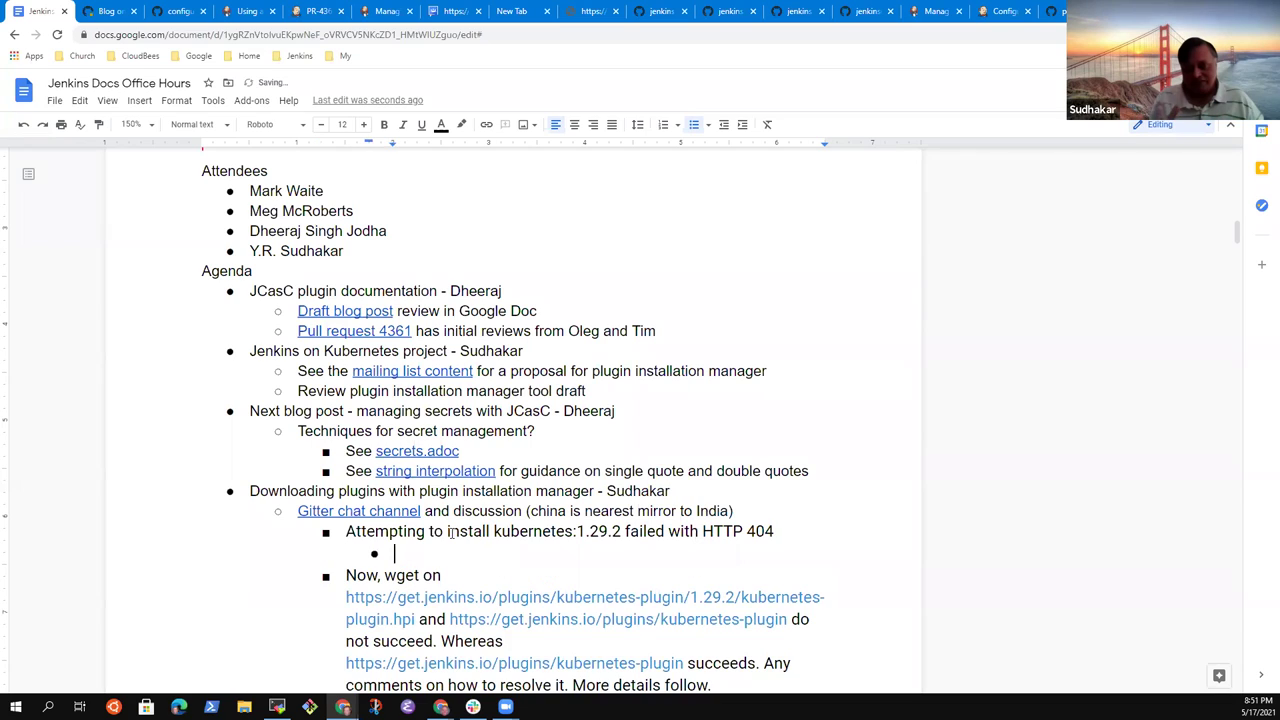
type("Plugin")
key("ctrl+BackSpace")
type("Plugin")
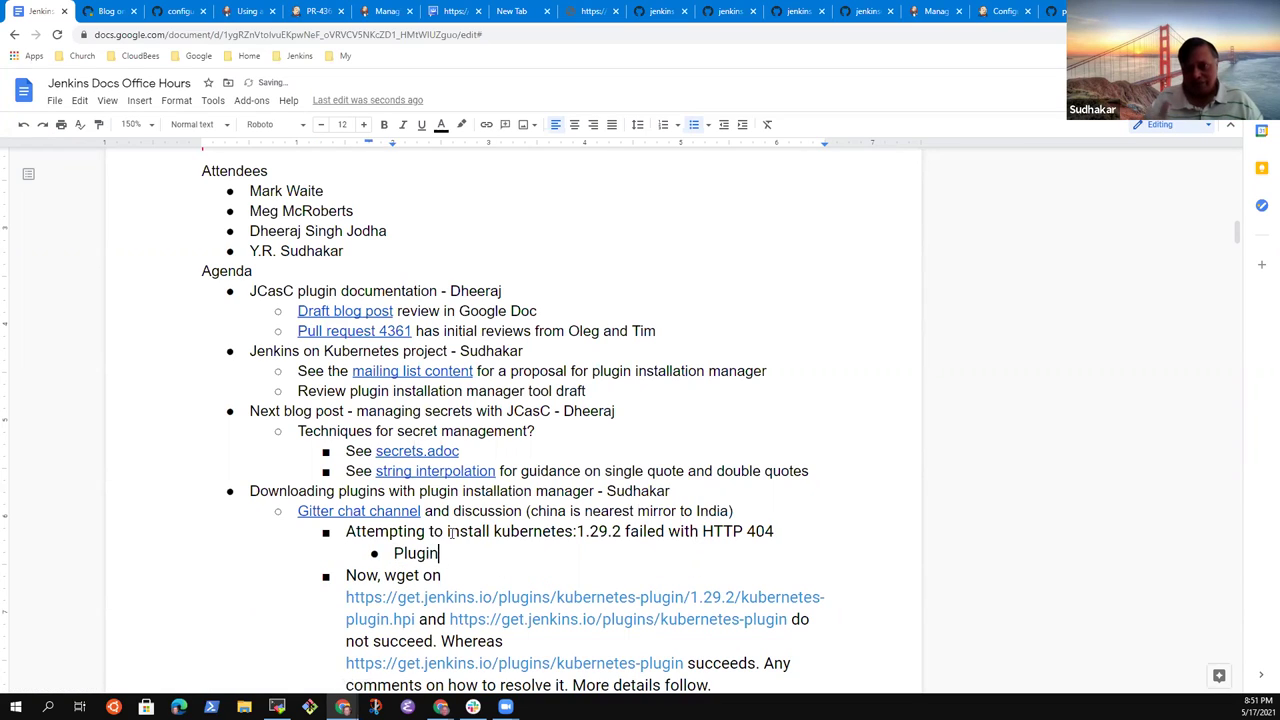
type(" installa")
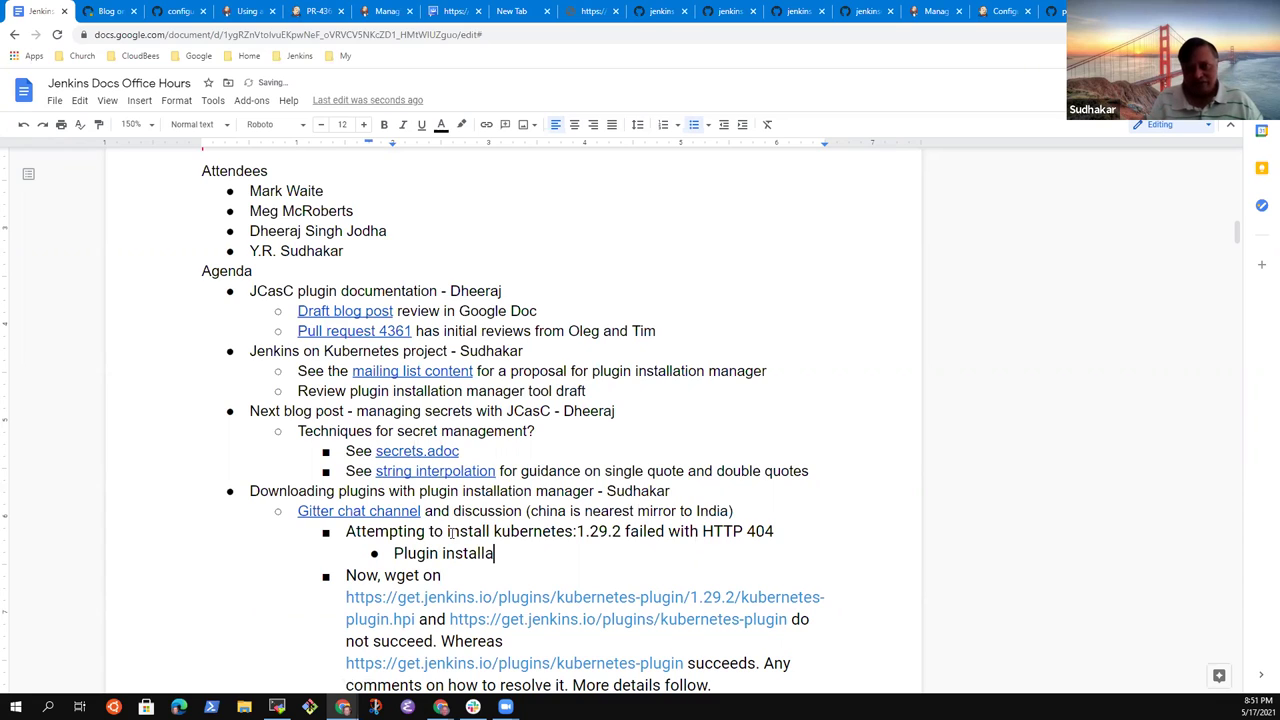
type("tion mager")
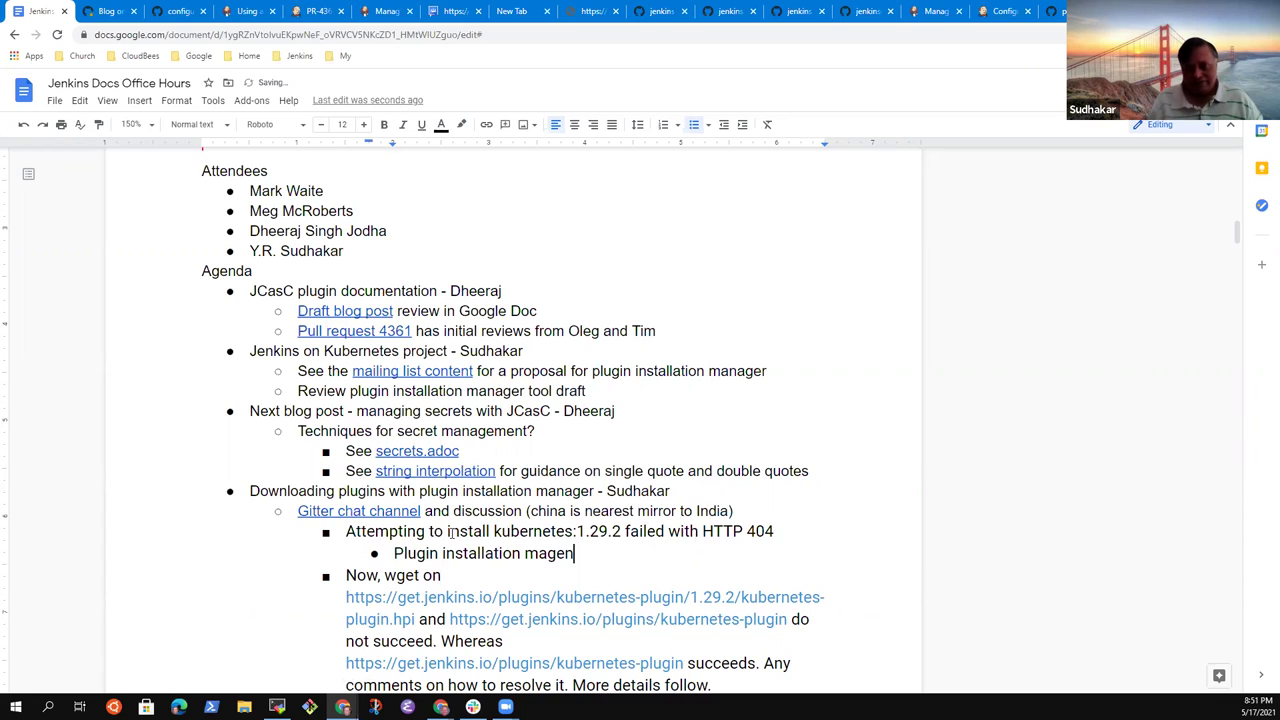
key("BackSpace")
key("BackSpace")
key("BackSpace")
type("nager")
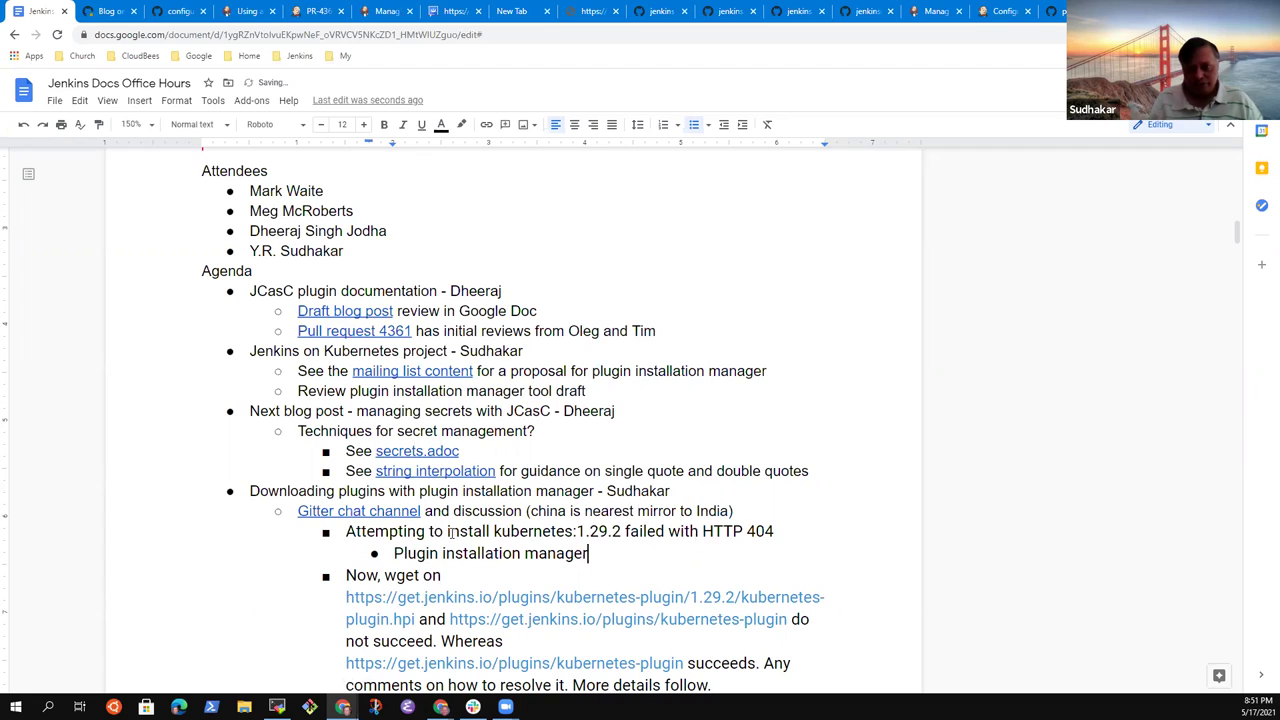
type(" re")
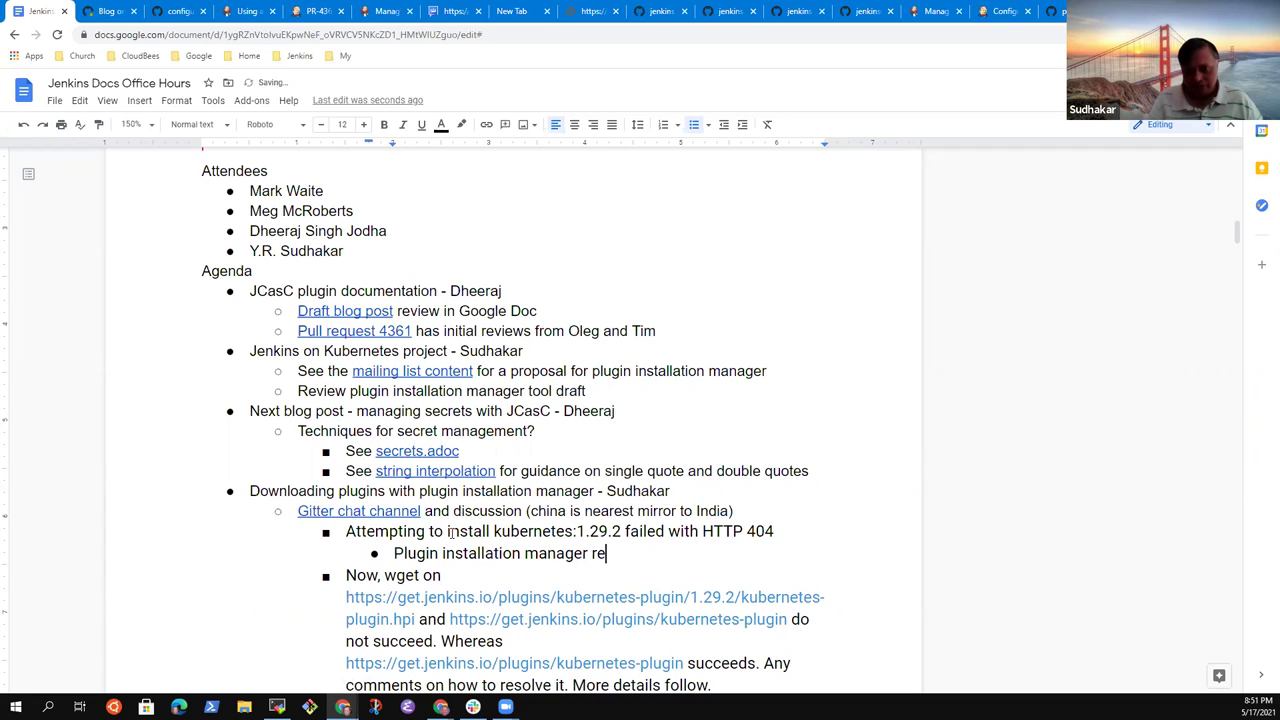
type("quests")
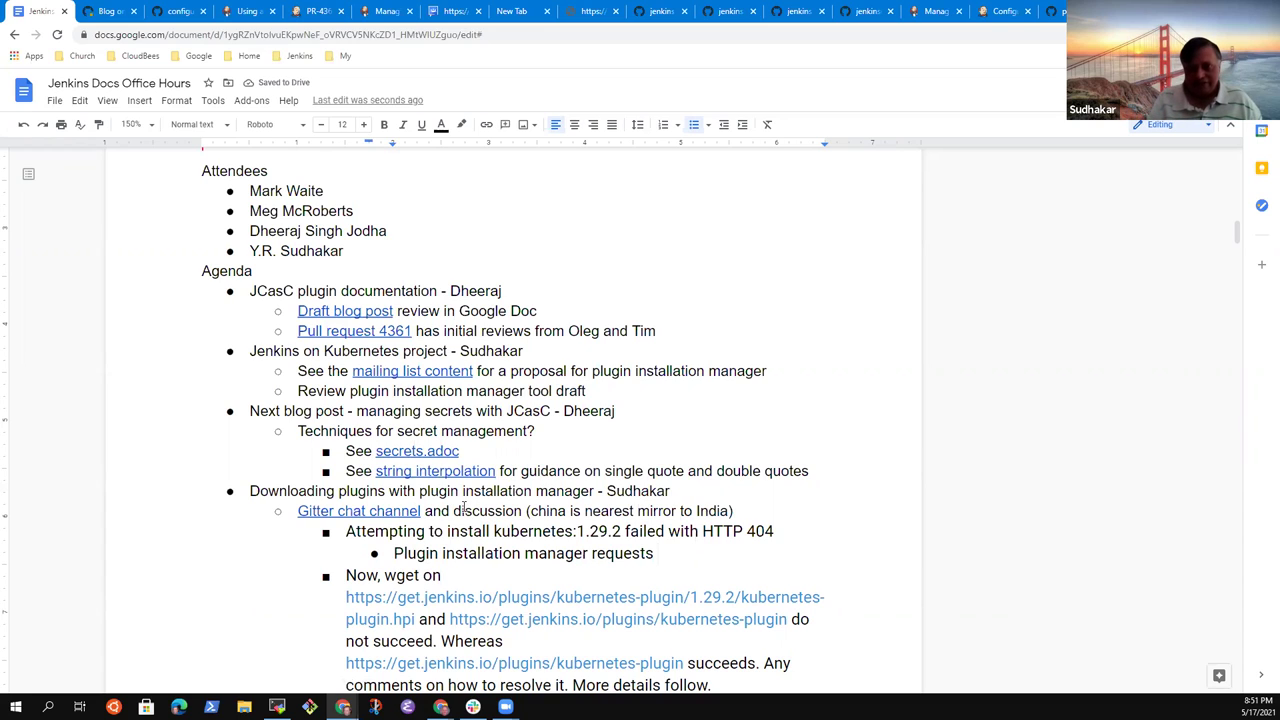
key("Return")
type("Redirect to ")
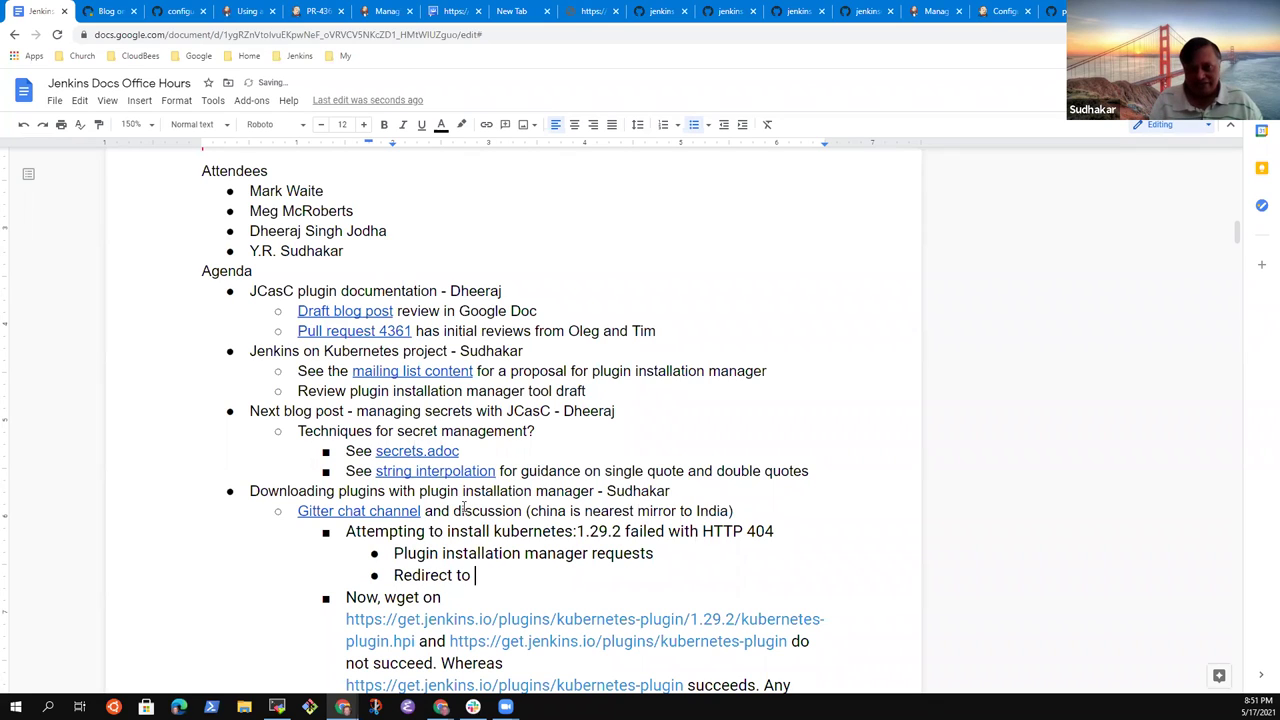
type("get.jenkins.io")
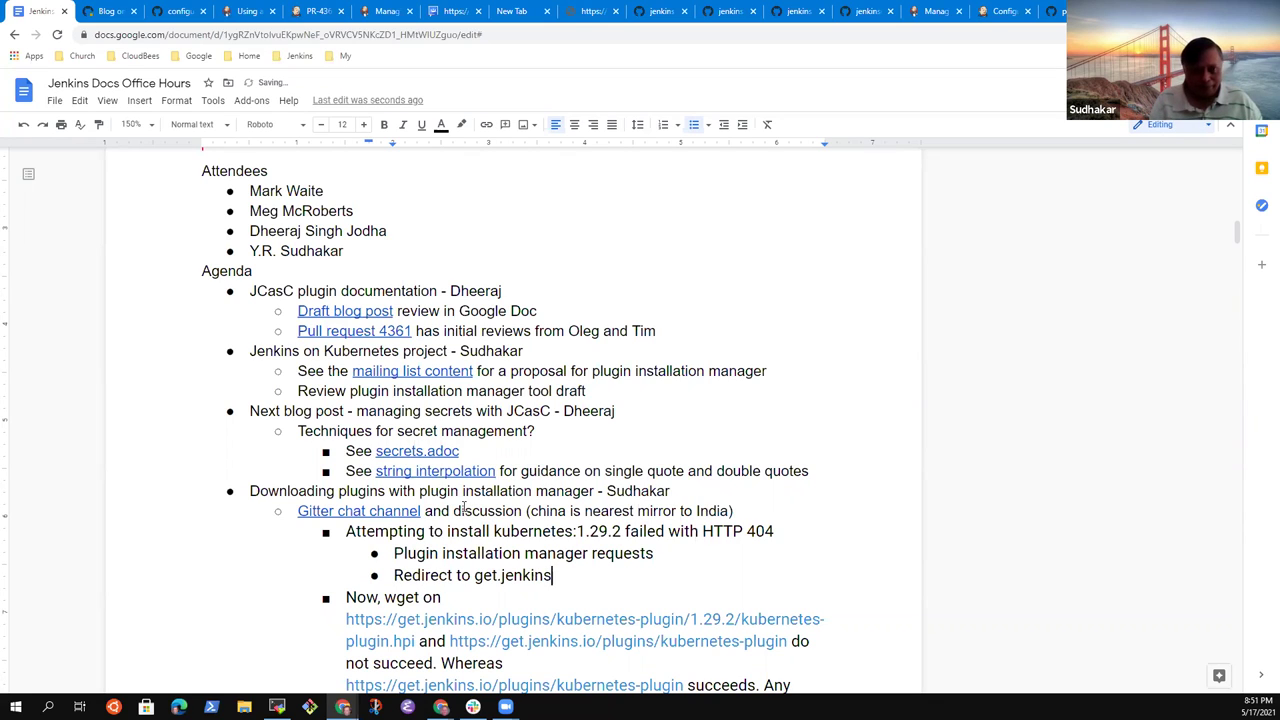
key("Return")
type("R")
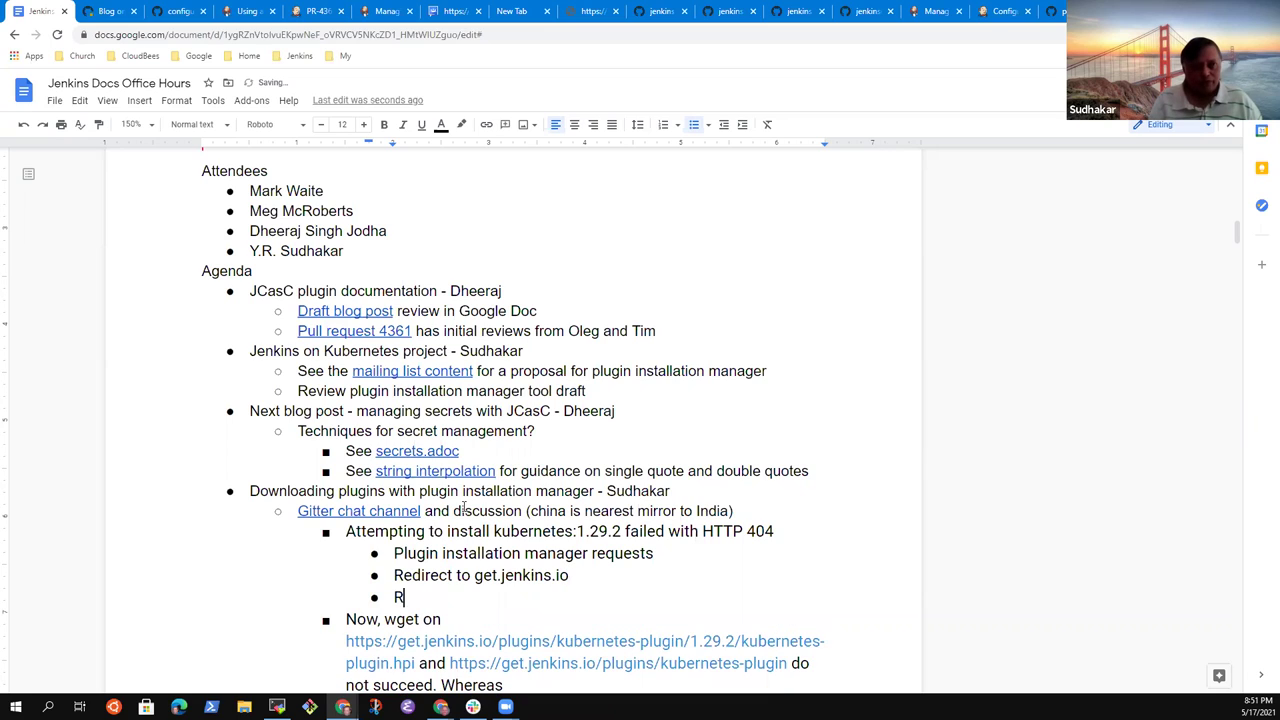
type("edirect to")
key("BackSpace")
type("to")
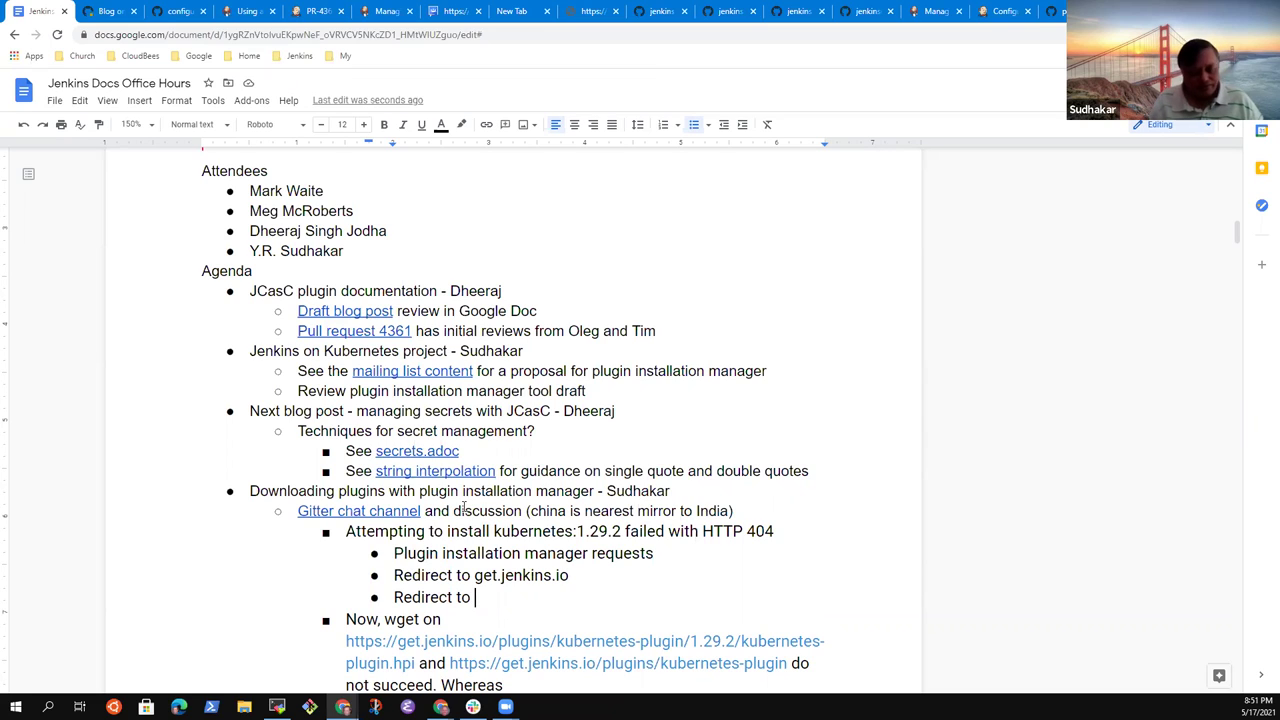
type("geographically nearest mirror")
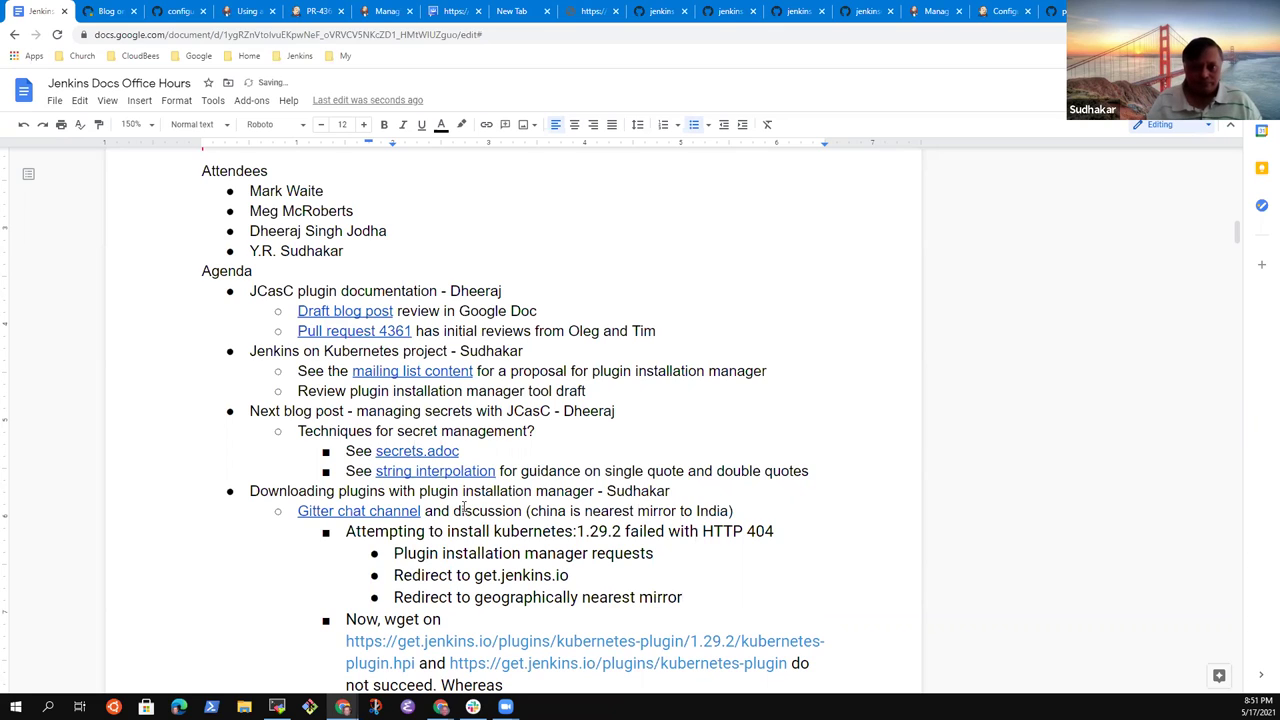
key("Up")
key("Up")
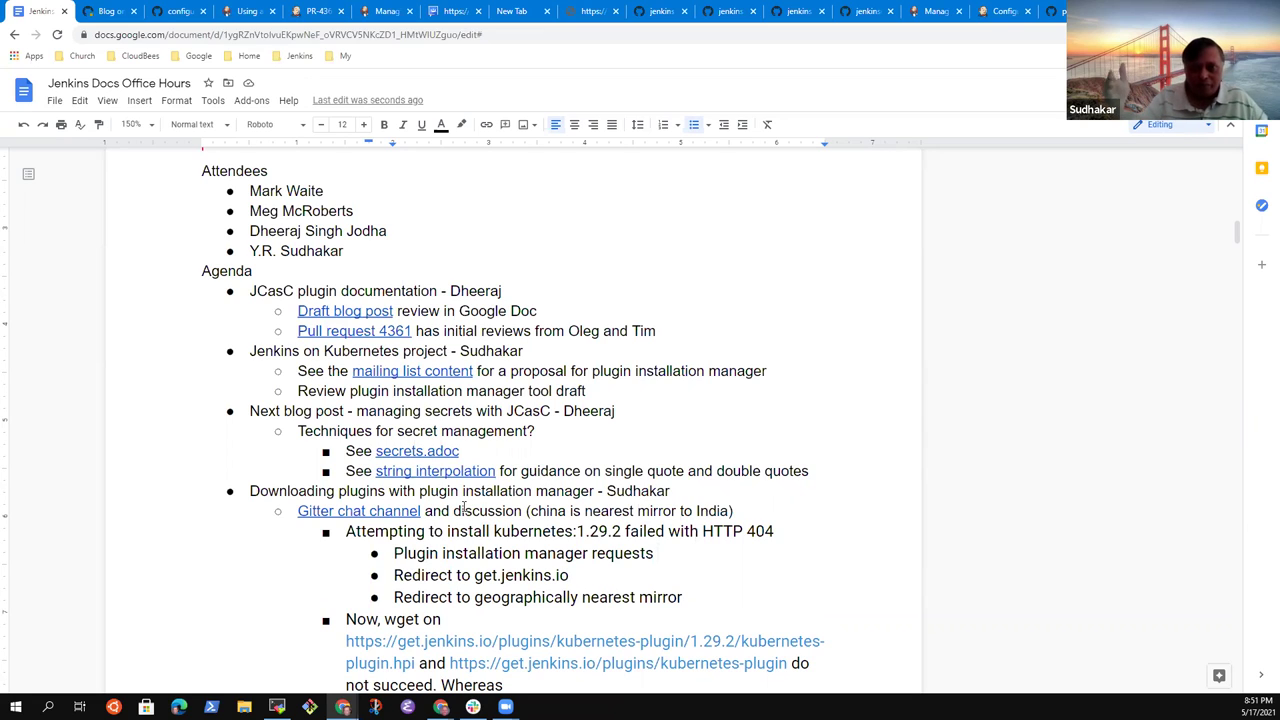
scroll(465, 508, "down", 2)
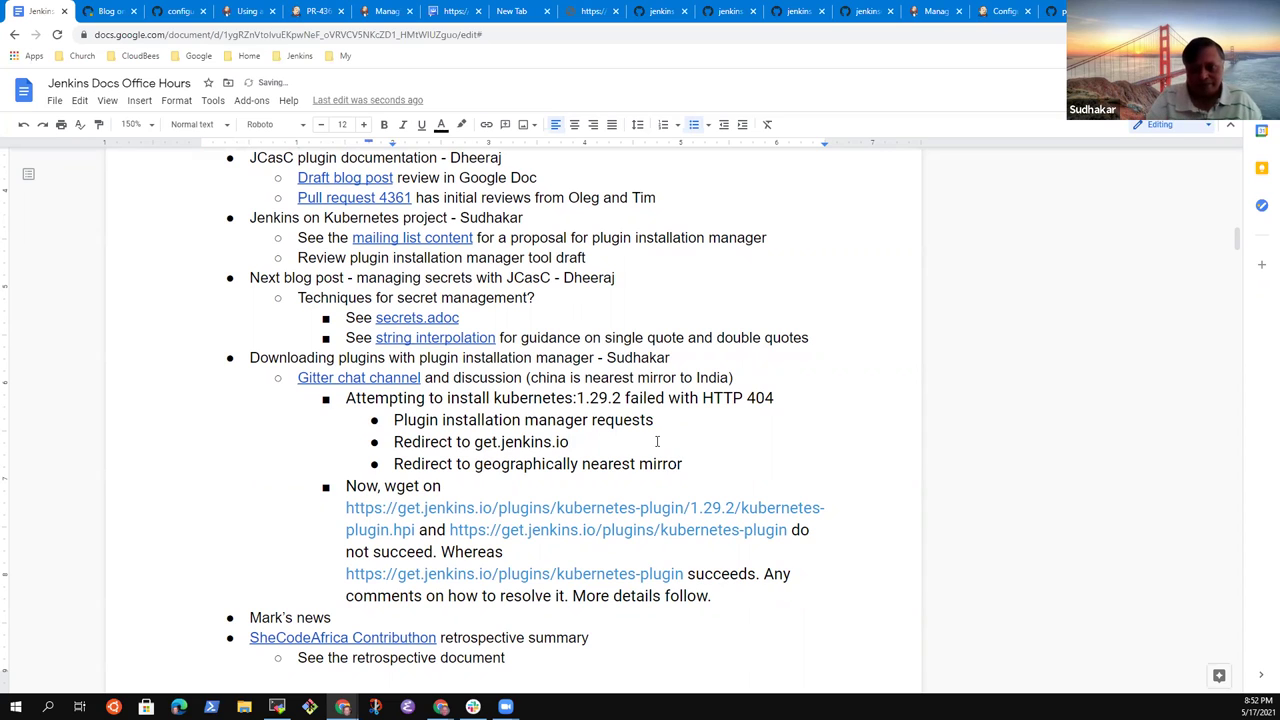
Step: Add a fourth bullet asking 'What's the correct URL format for a download'
key("shift+Return")
key("BackSpace")
key("Return")
type("What's teh")
key("BackSpace")
key("BackSpace")
key("BackSpace")
type("the correct URL ")
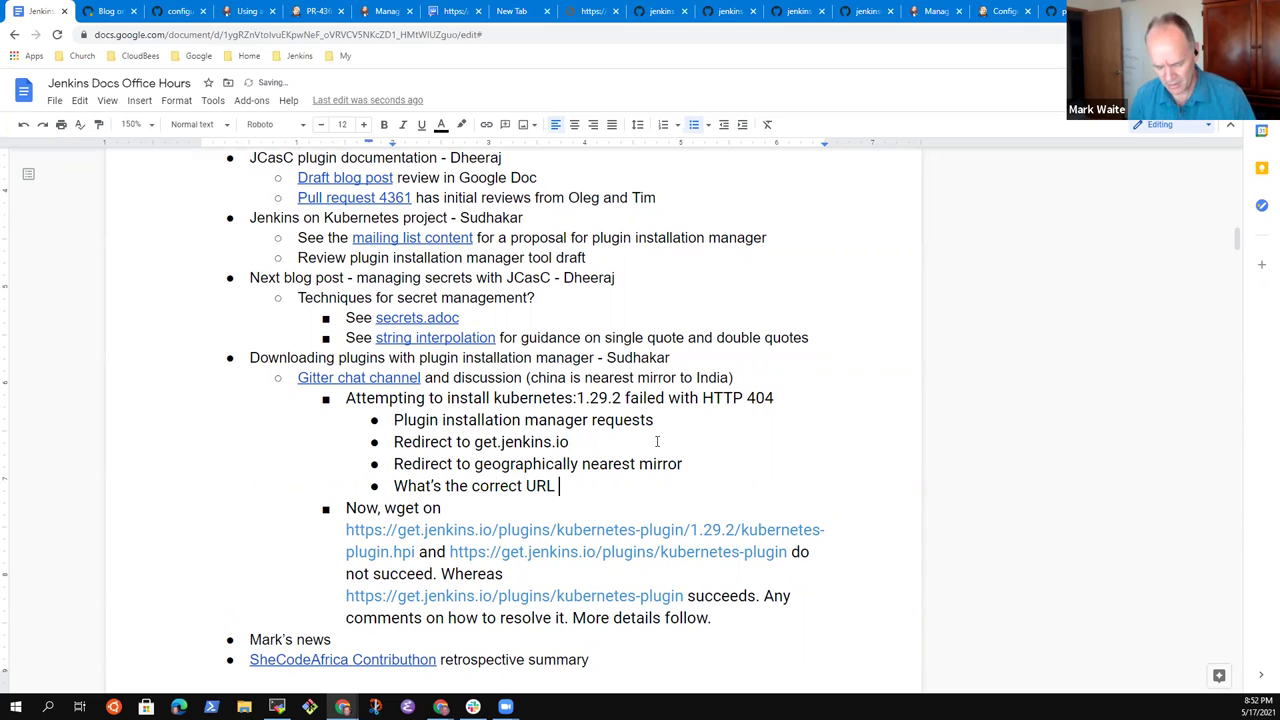
type("form")
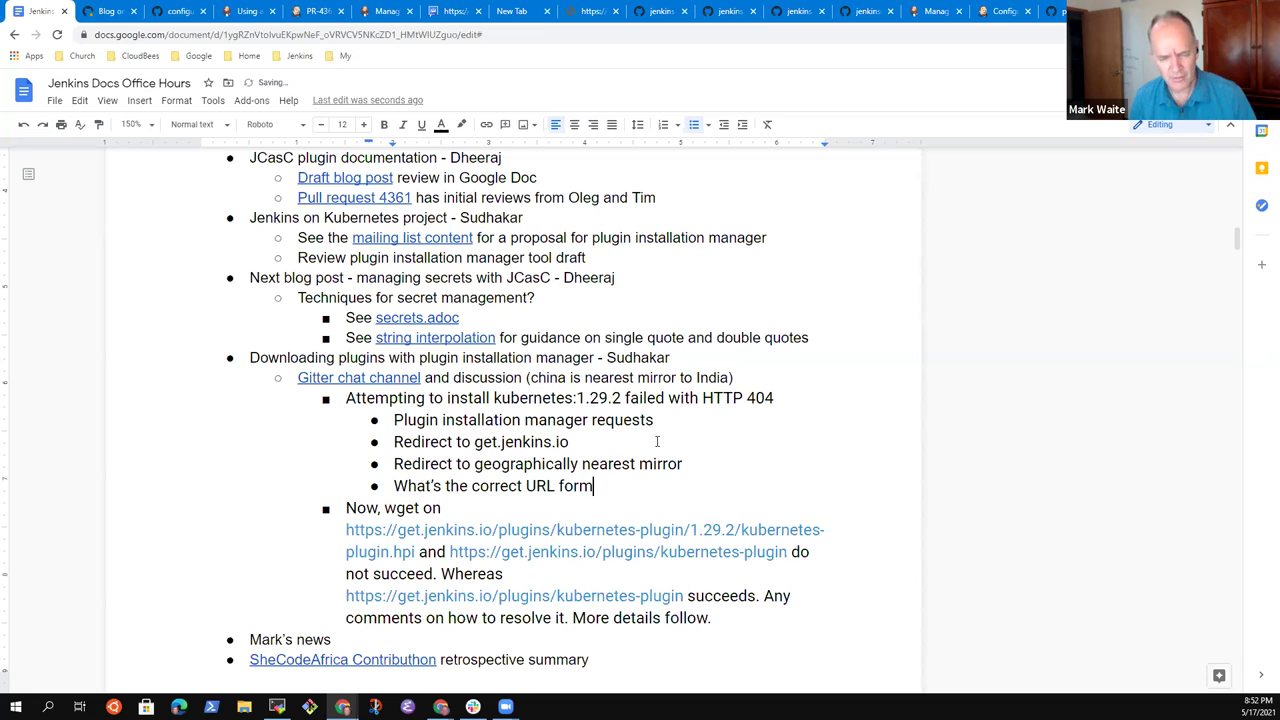
type("at for ")
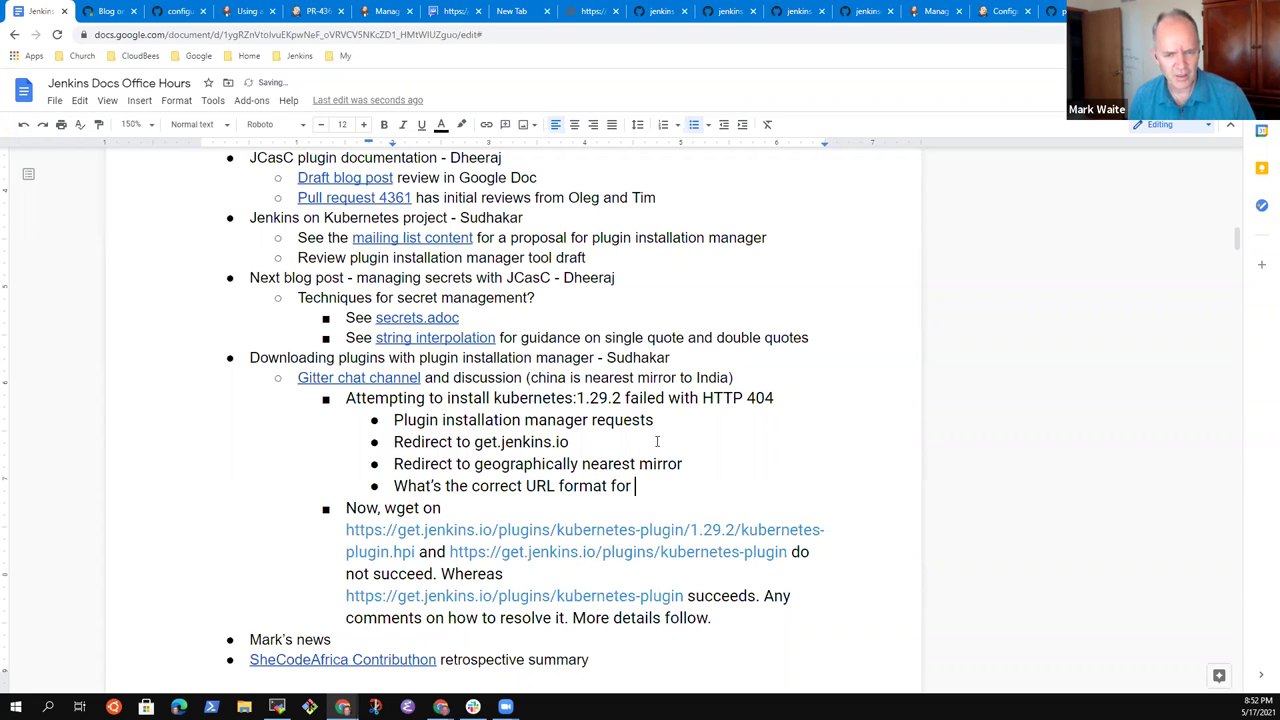
type("a download")
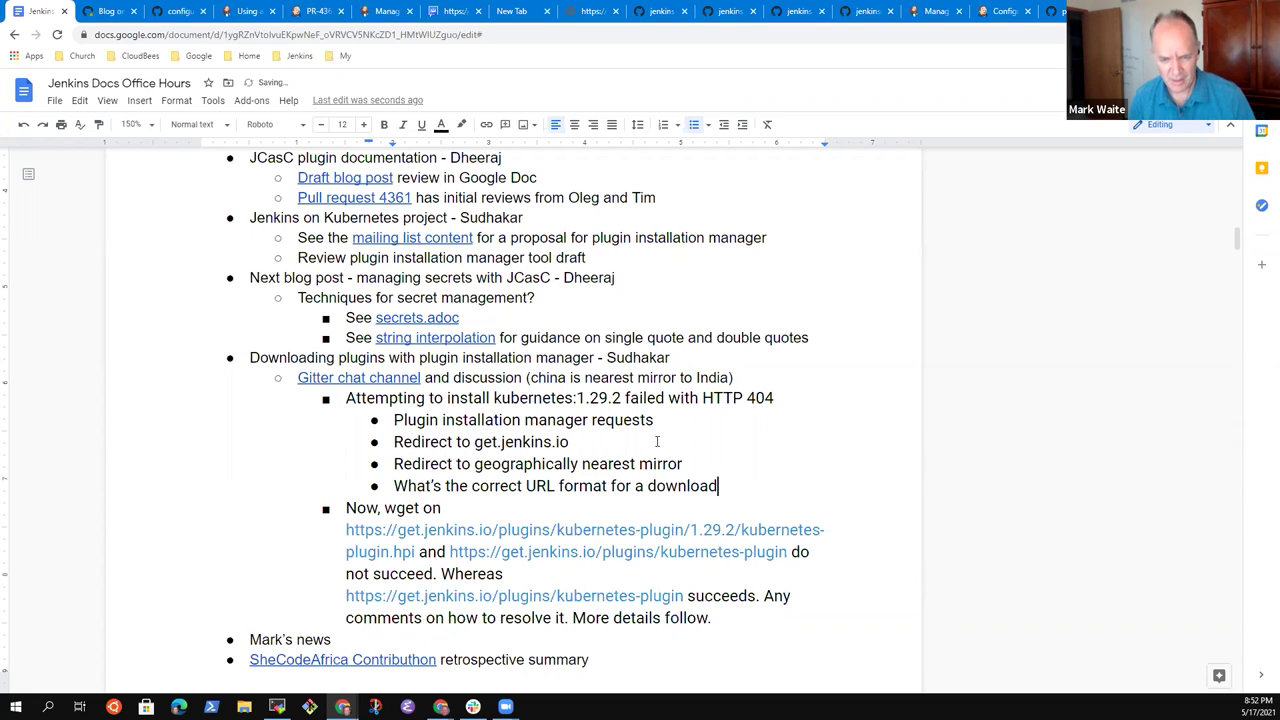
Step: Erase the download URL question, keeping the wget note on its own line
key("Delete")
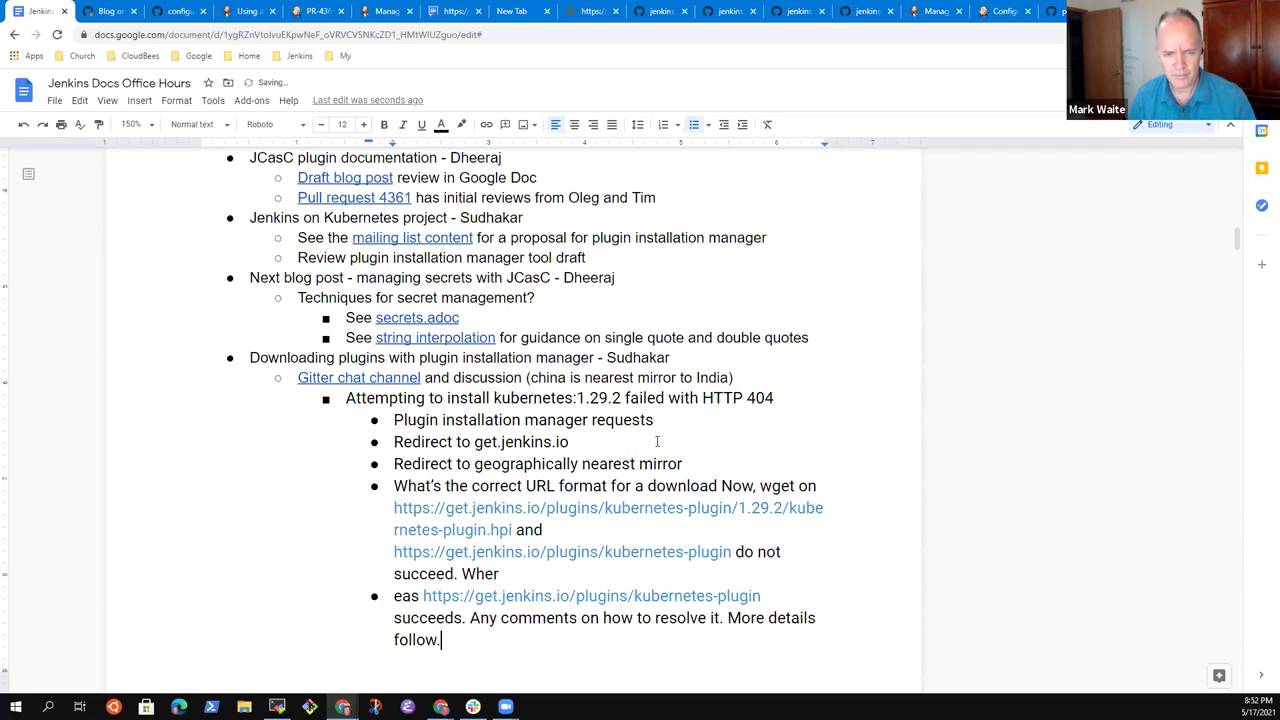
key("ctrl+z")
key("shift+Home")
key("BackSpace")
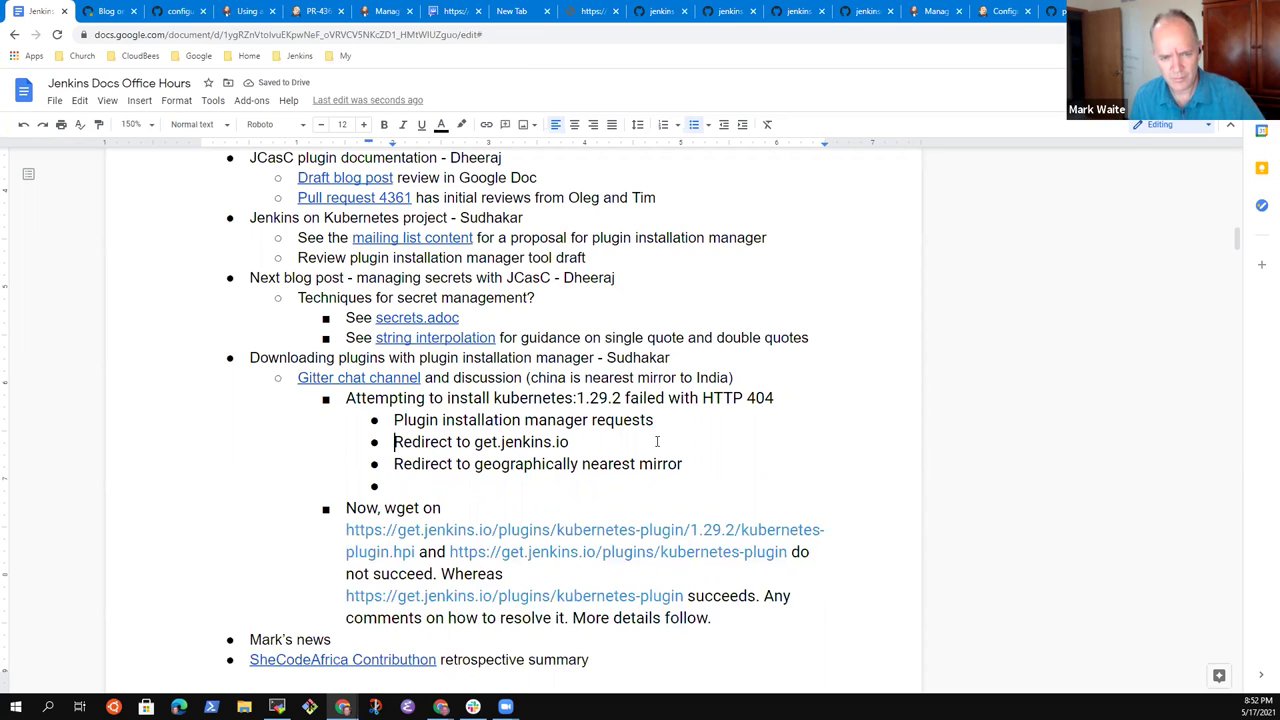
Step: Add 'updates.jenkins.io' to the request line and 'from updates.jenkins.io' to the first Redirect bullet
key("Left")
type("updates")
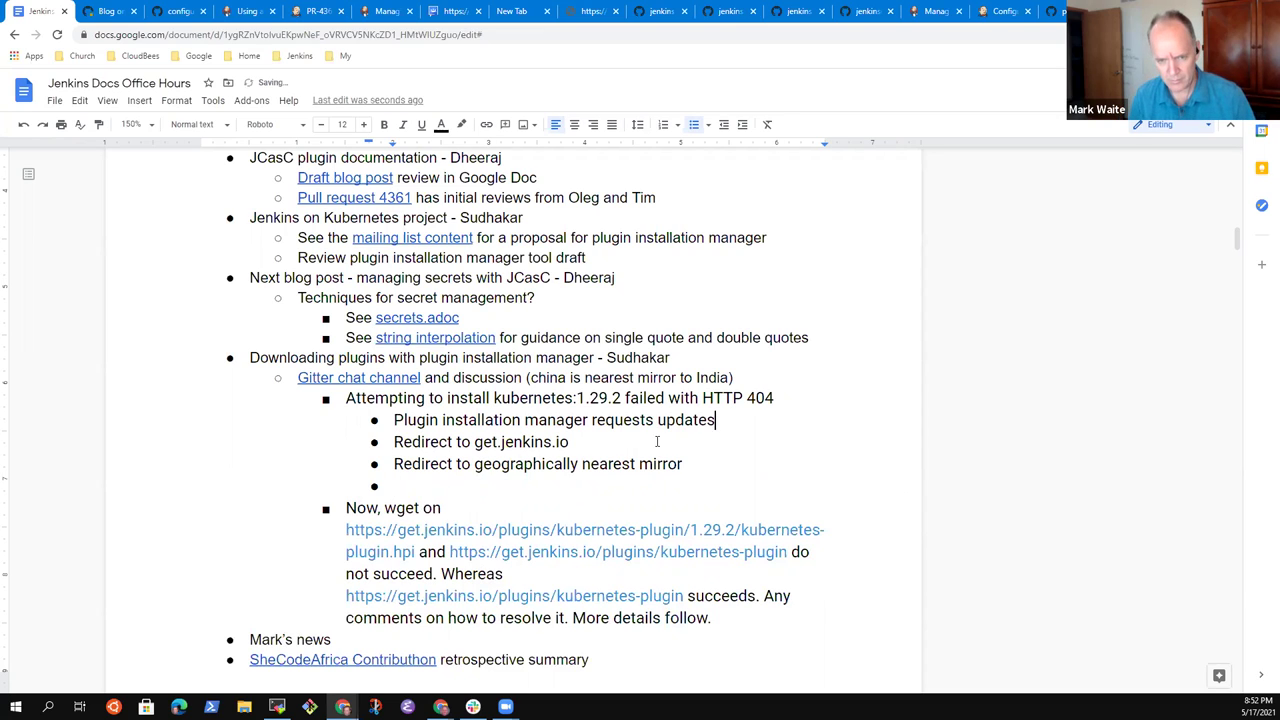
type(".jenkins.io")
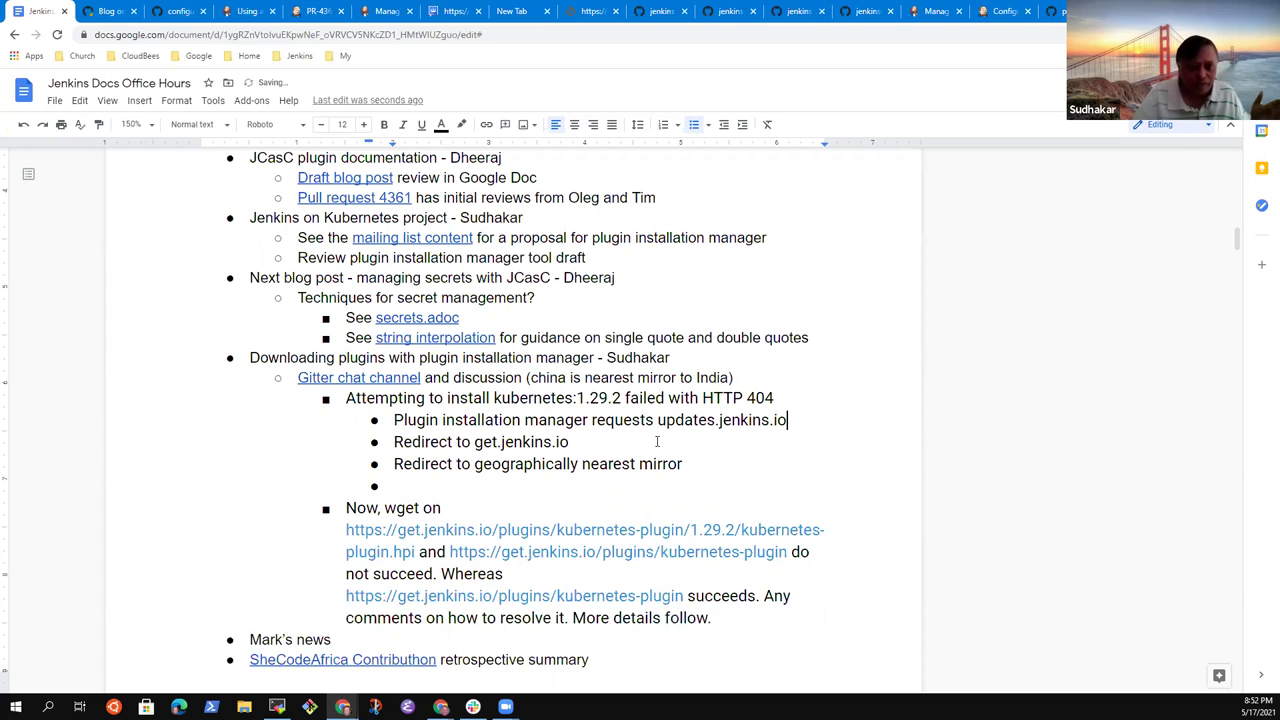
key("Right")
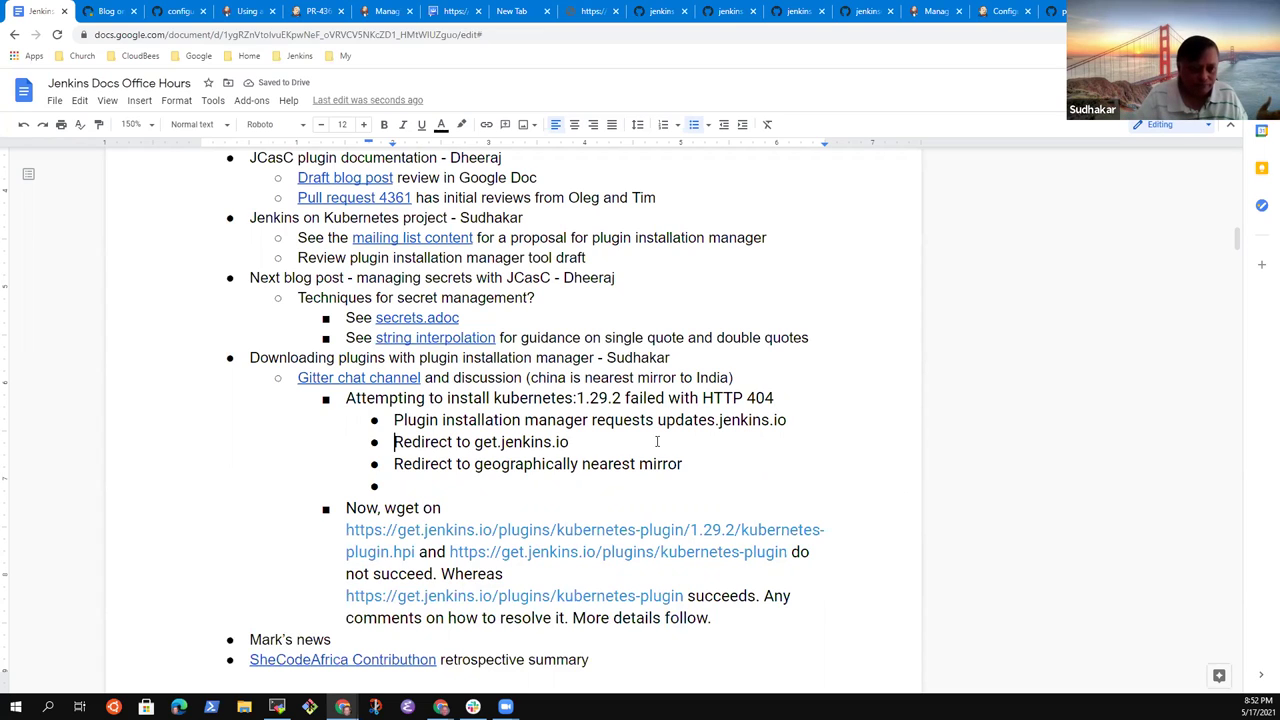
type("from updates.to get.jenkin")
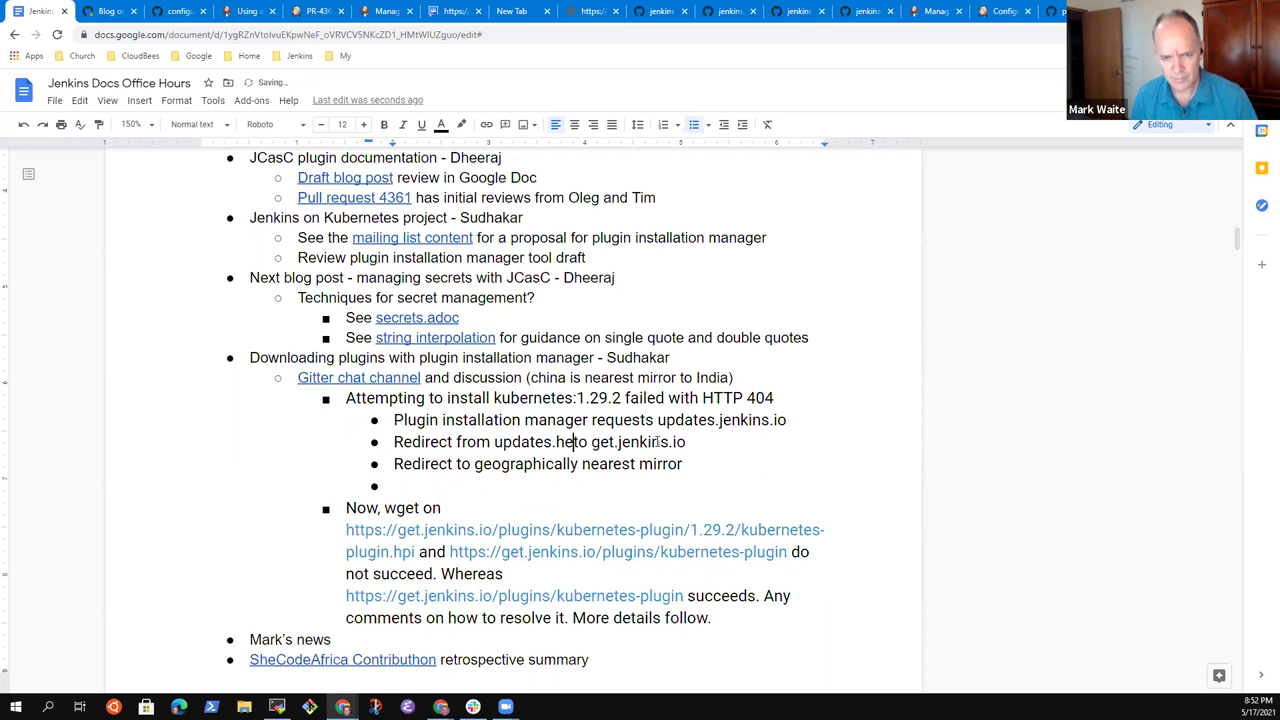
key("BackSpace")
key("BackSpace")
key("BackSpace")
type("jenkins.io")
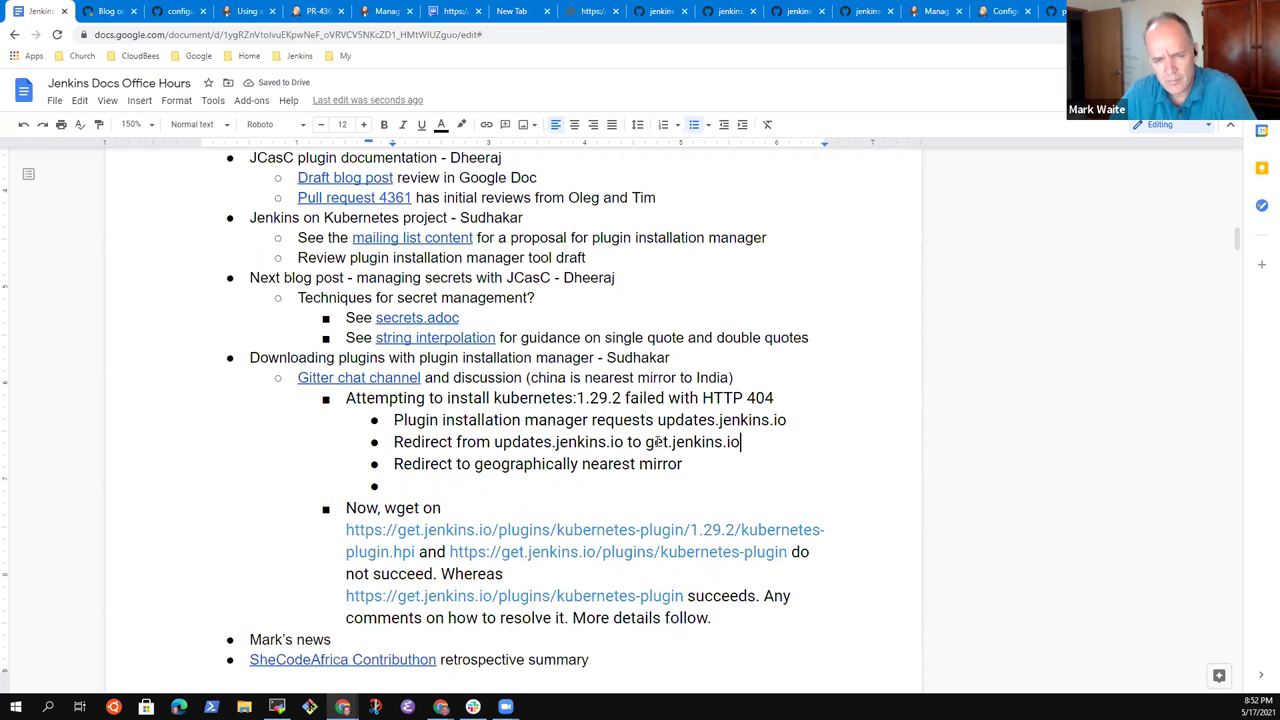
Step: Insert 'from get.jenkins.io' into the nearest-mirror Redirect bullet, then return to the request line
key("End")
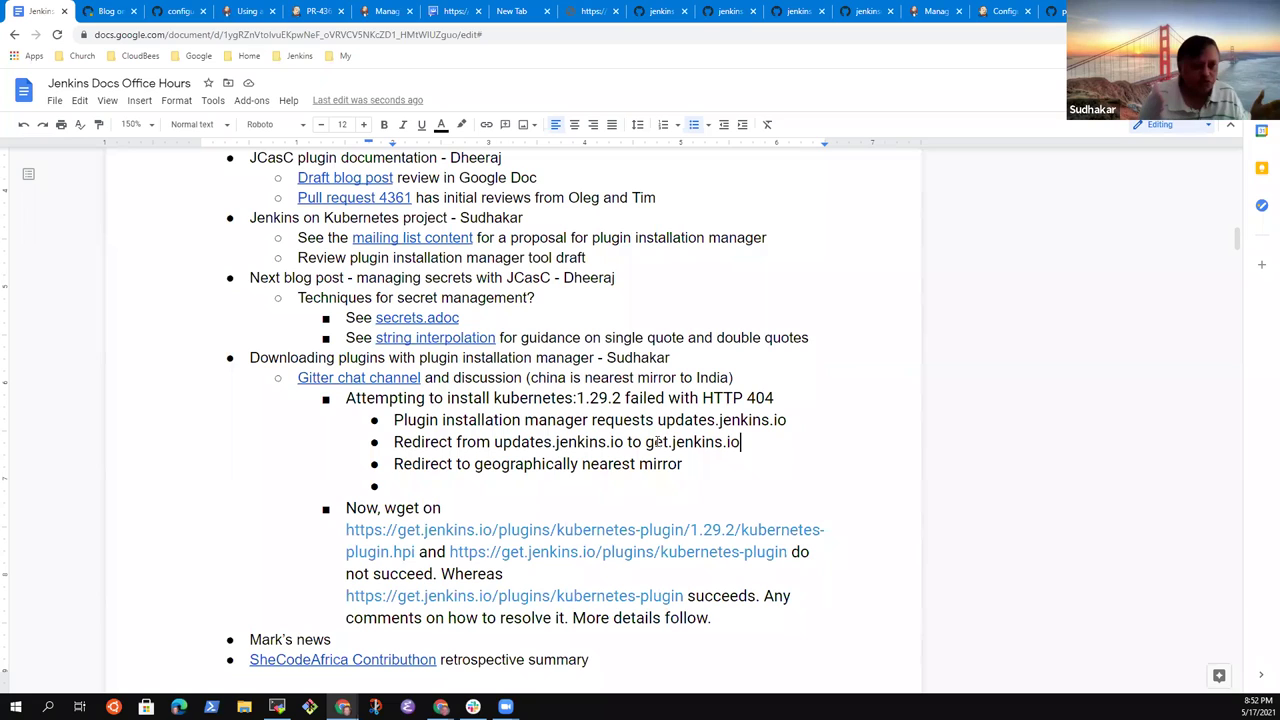
key("Home")
key("ctrl+Right")
type("from ")
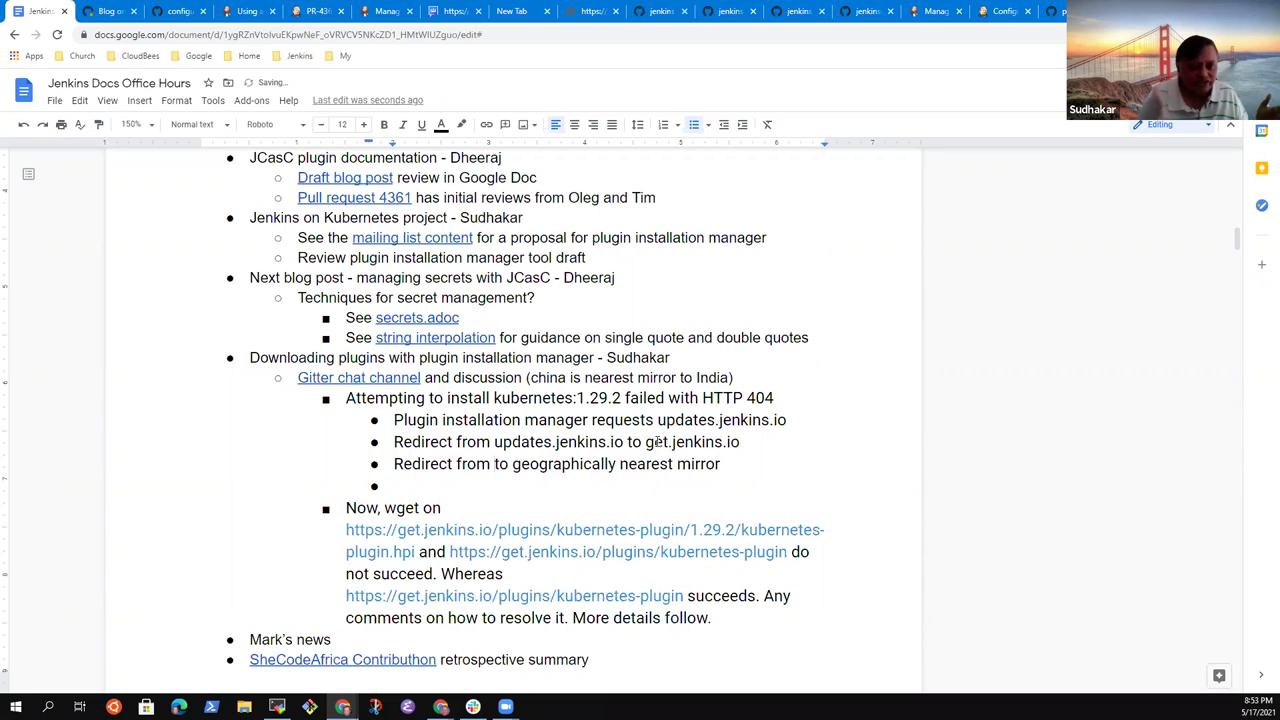
type("get.jenkins.")
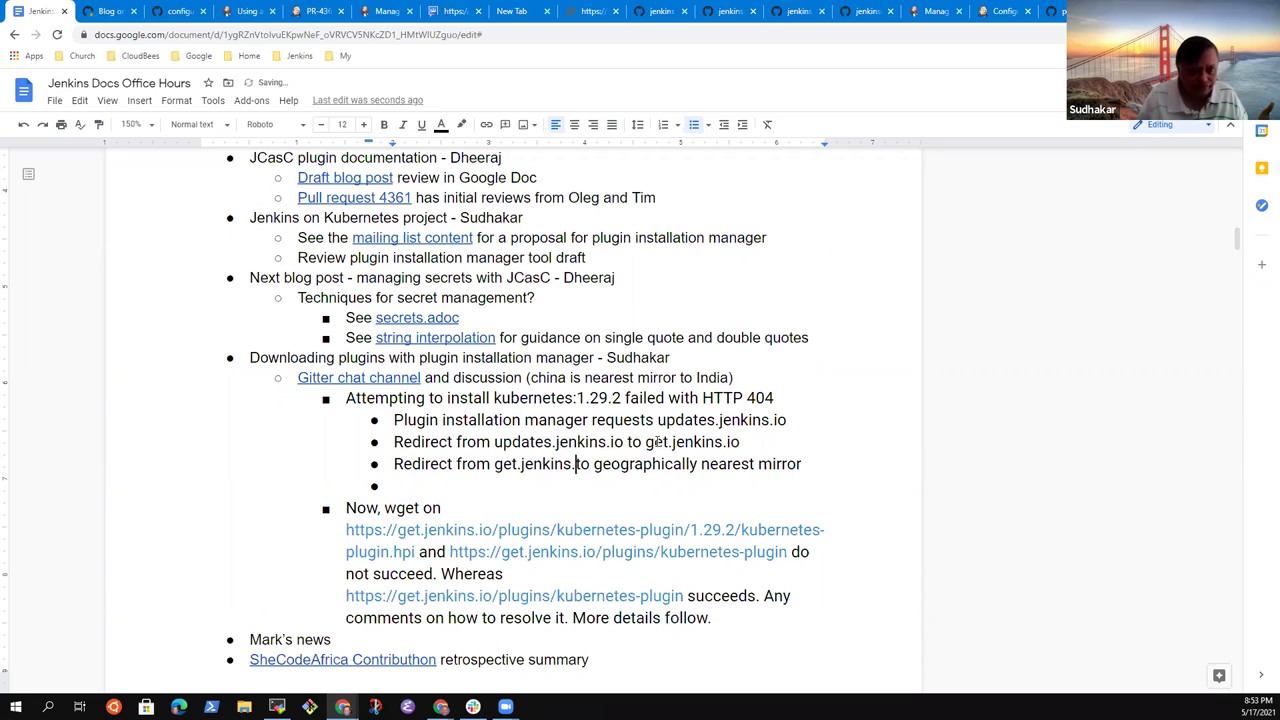
type("io")
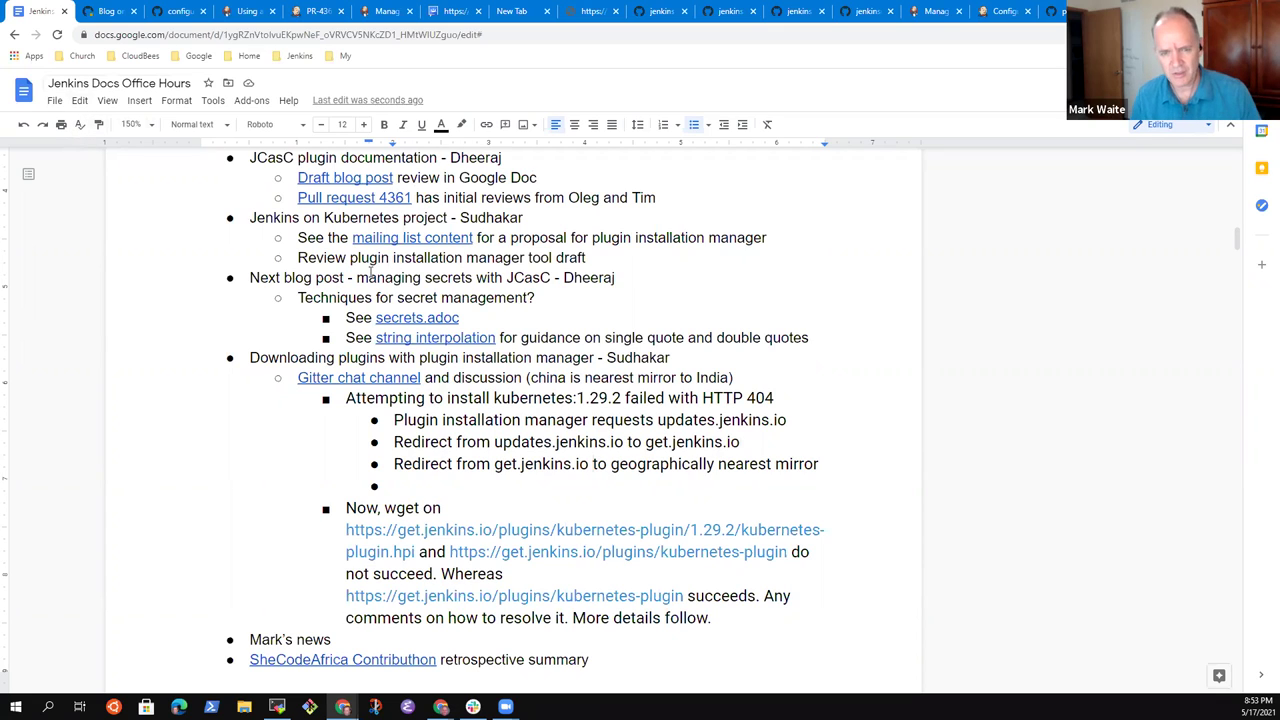
triple_click(584, 424)
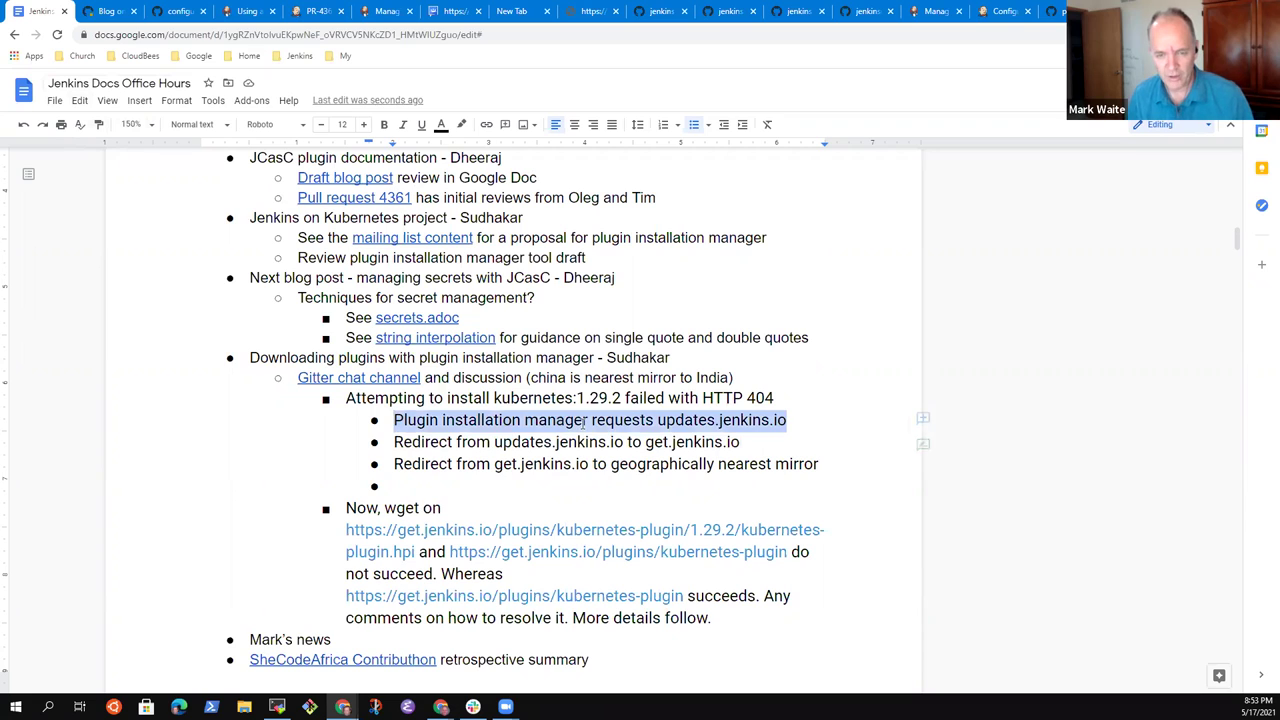
left_click(584, 424)
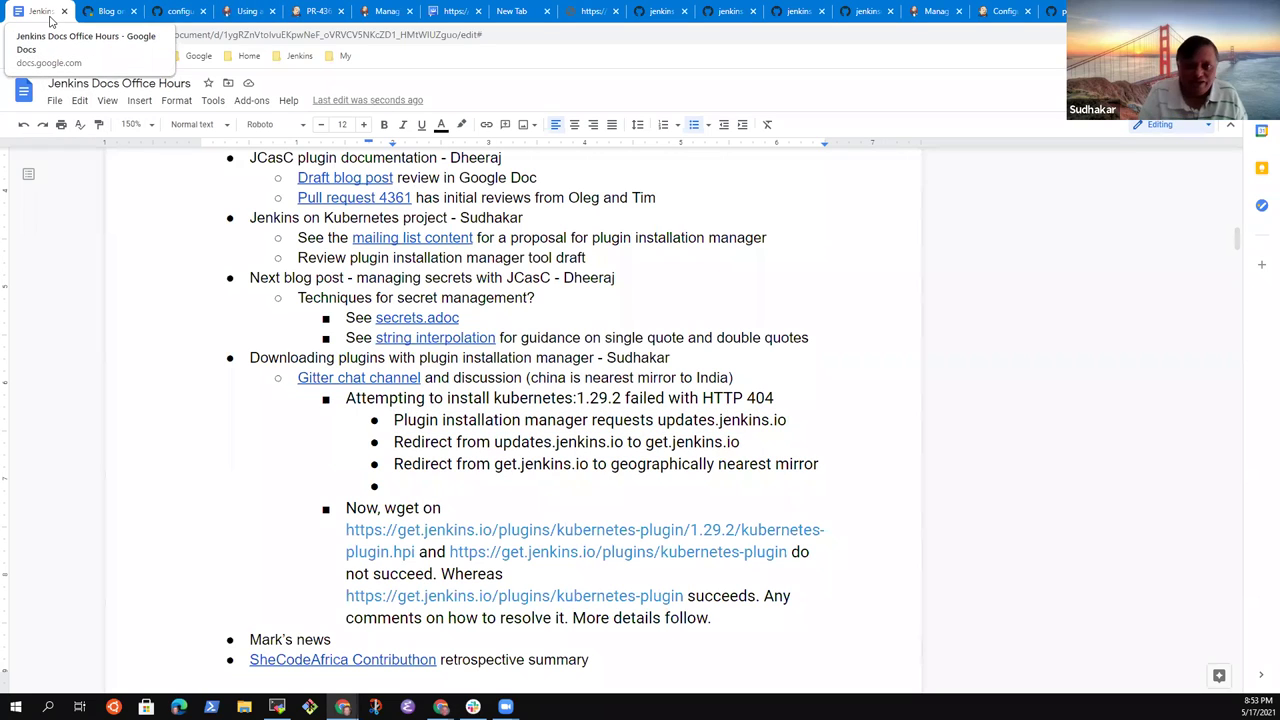
Step: In a new tab beside the notes, open updates.jenkins.io's latest releases of all plugins
right_click(52, 19)
left_click(116, 28)
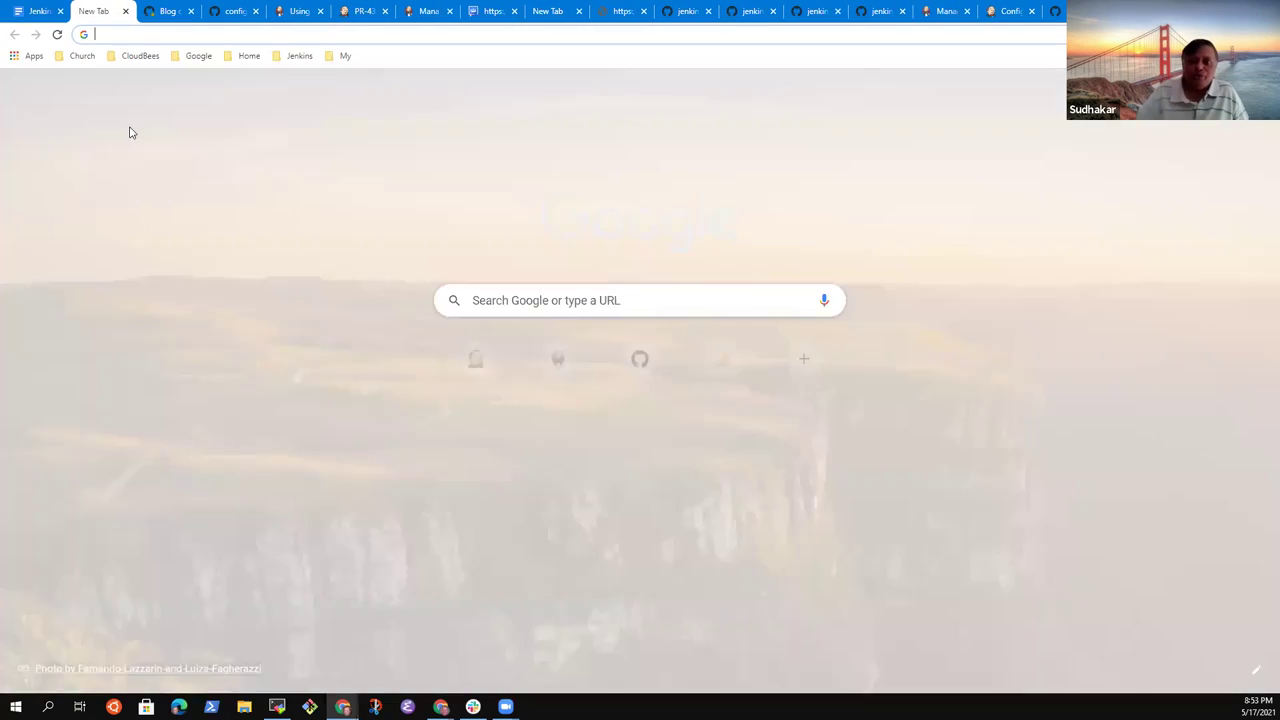
left_click(148, 34)
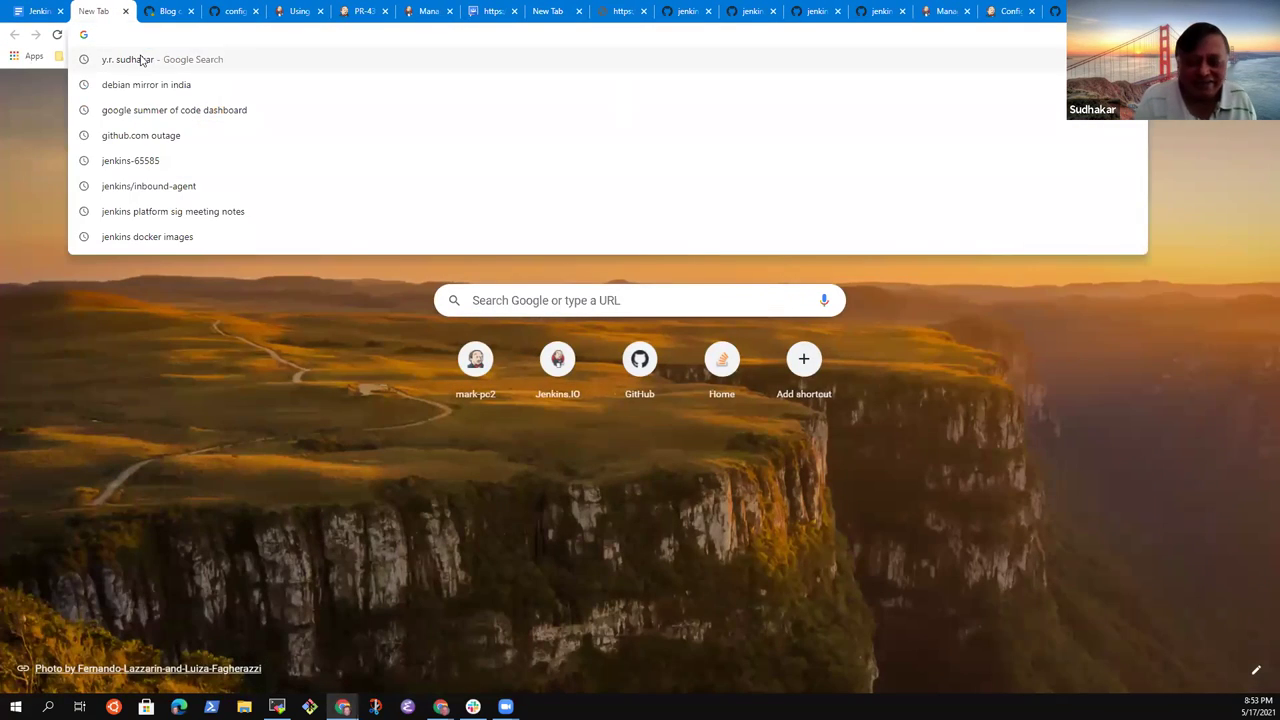
type("updates.")
type("jen")
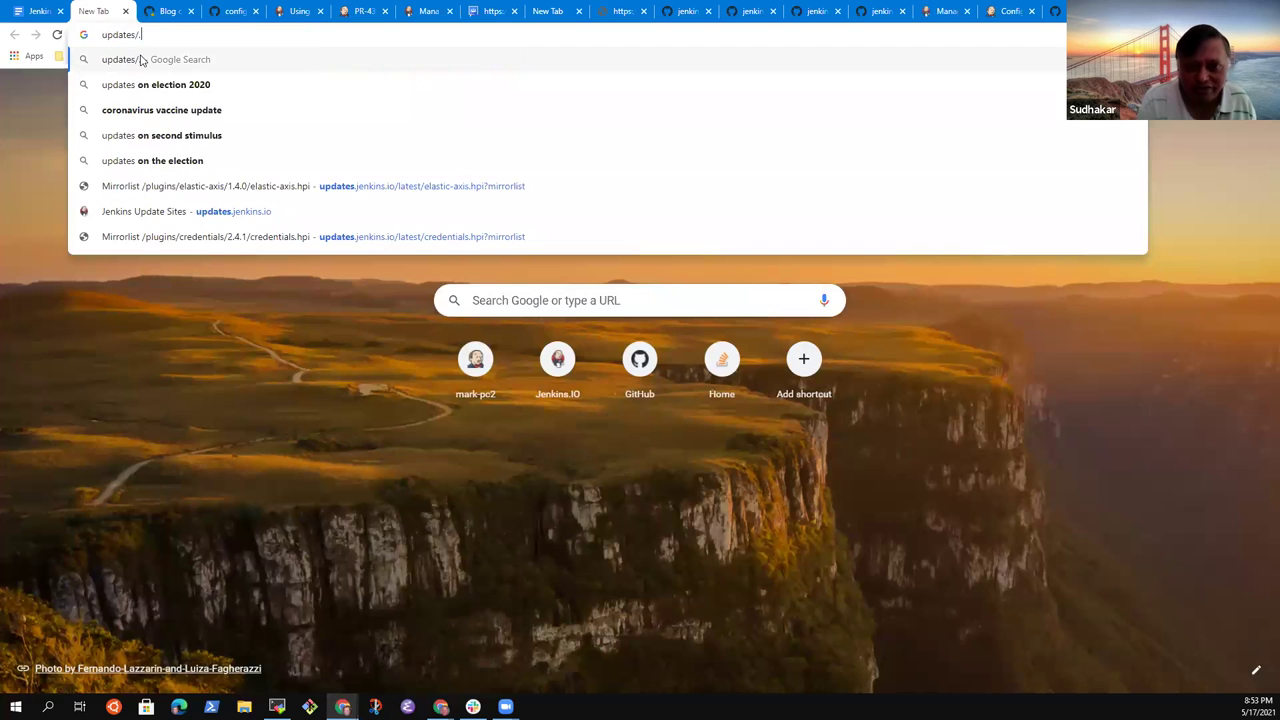
type("kins.")
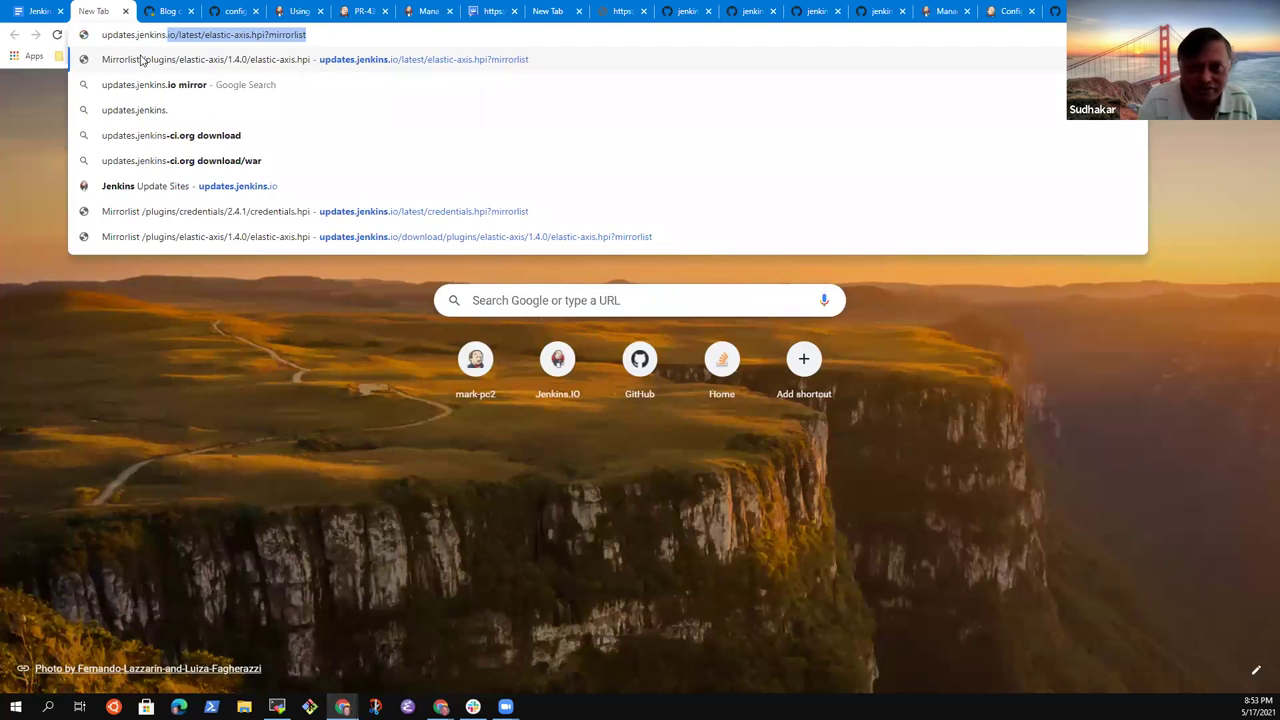
type("io/")
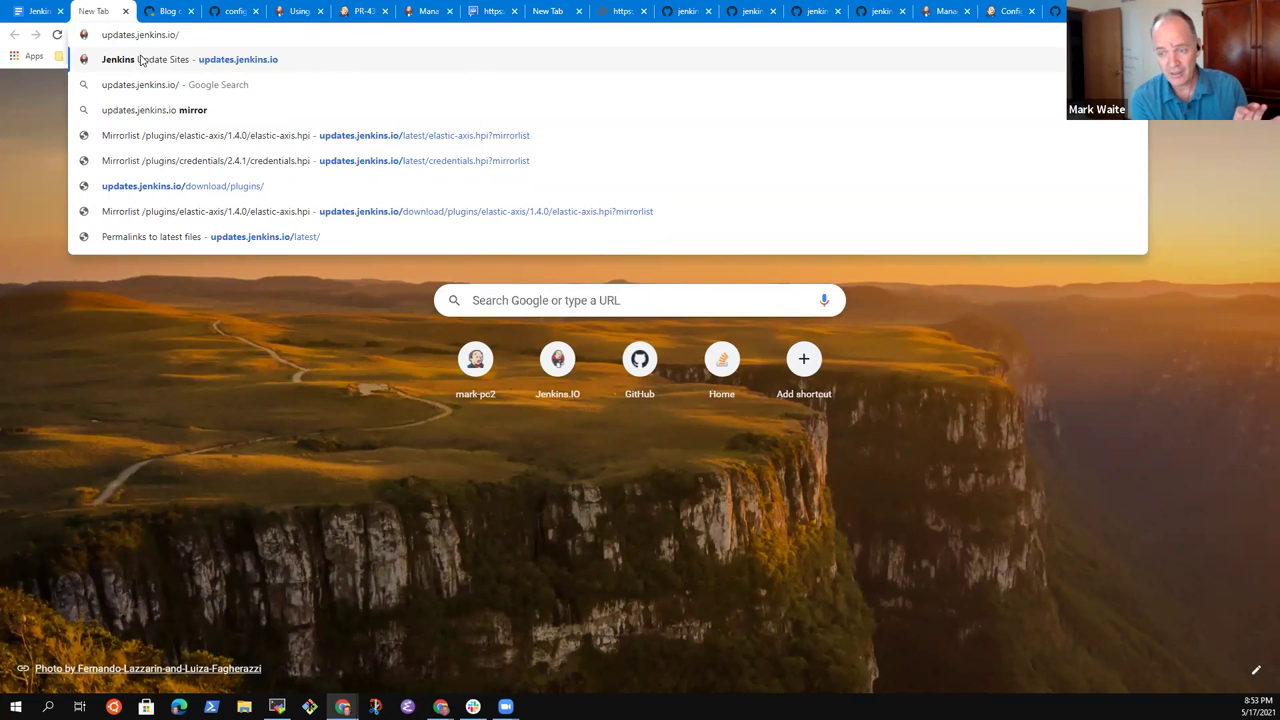
left_click(142, 60)
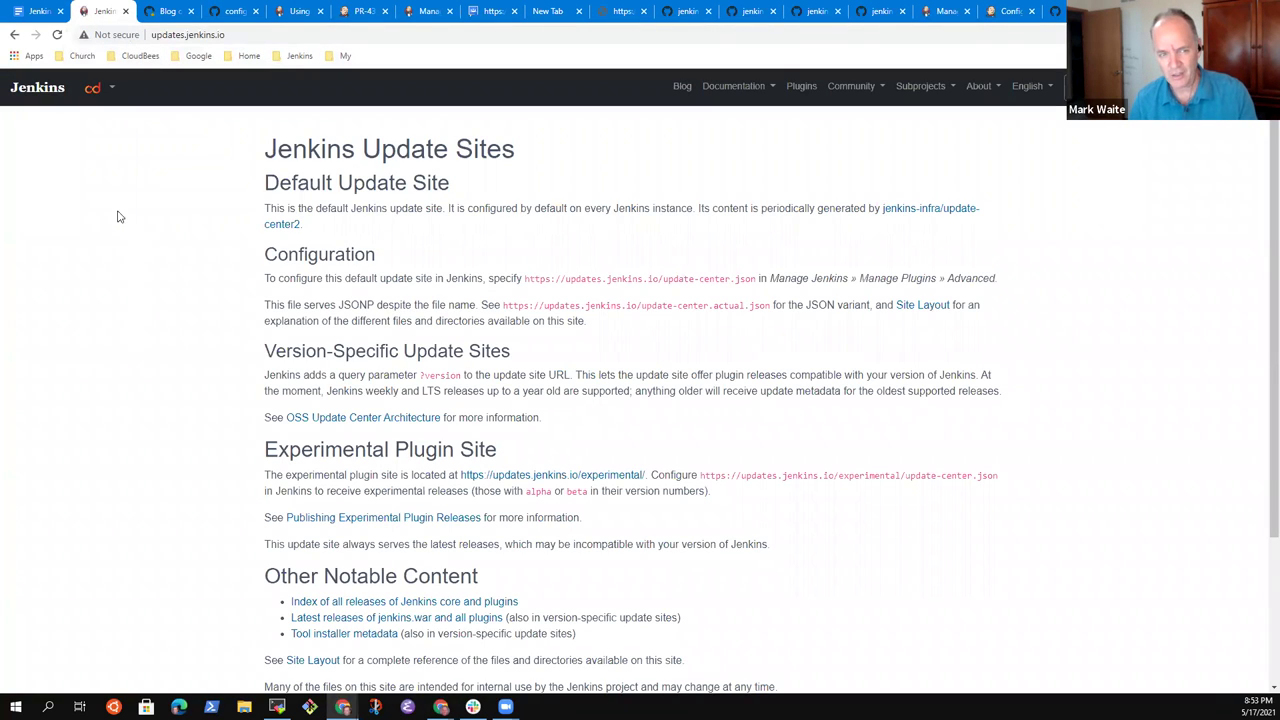
scroll(289, 304, "down", 3)
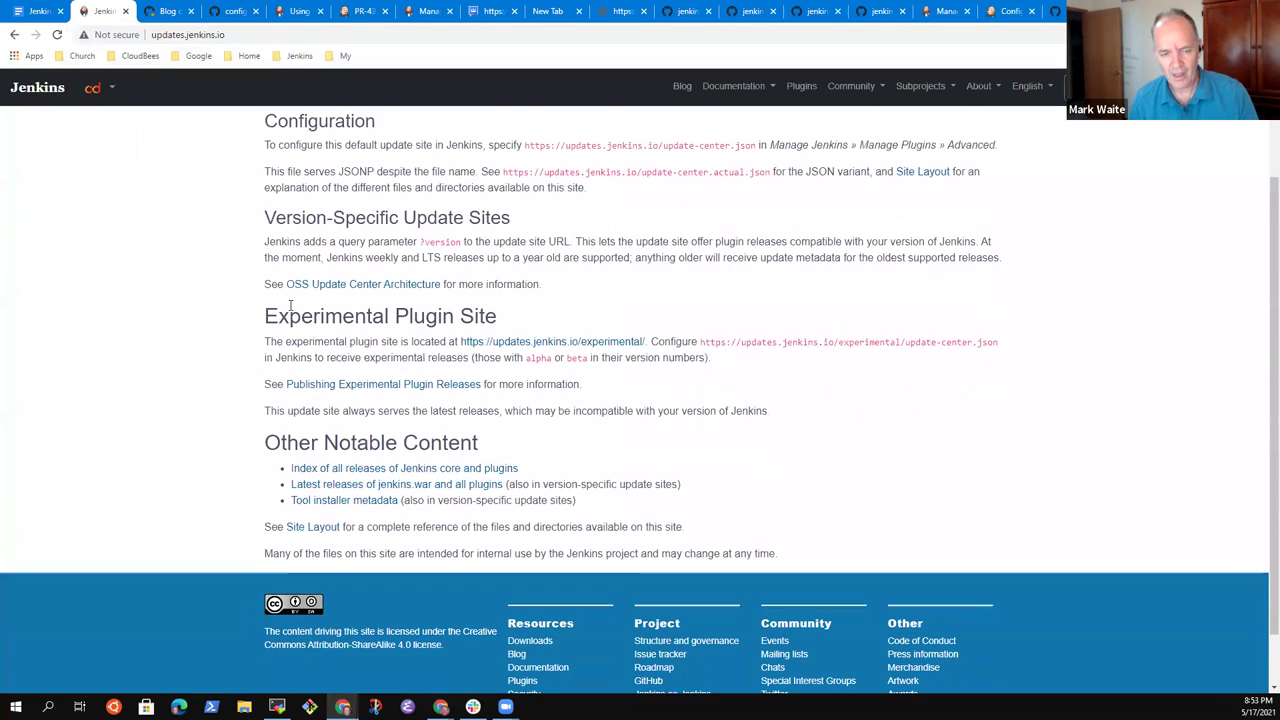
left_click(352, 488)
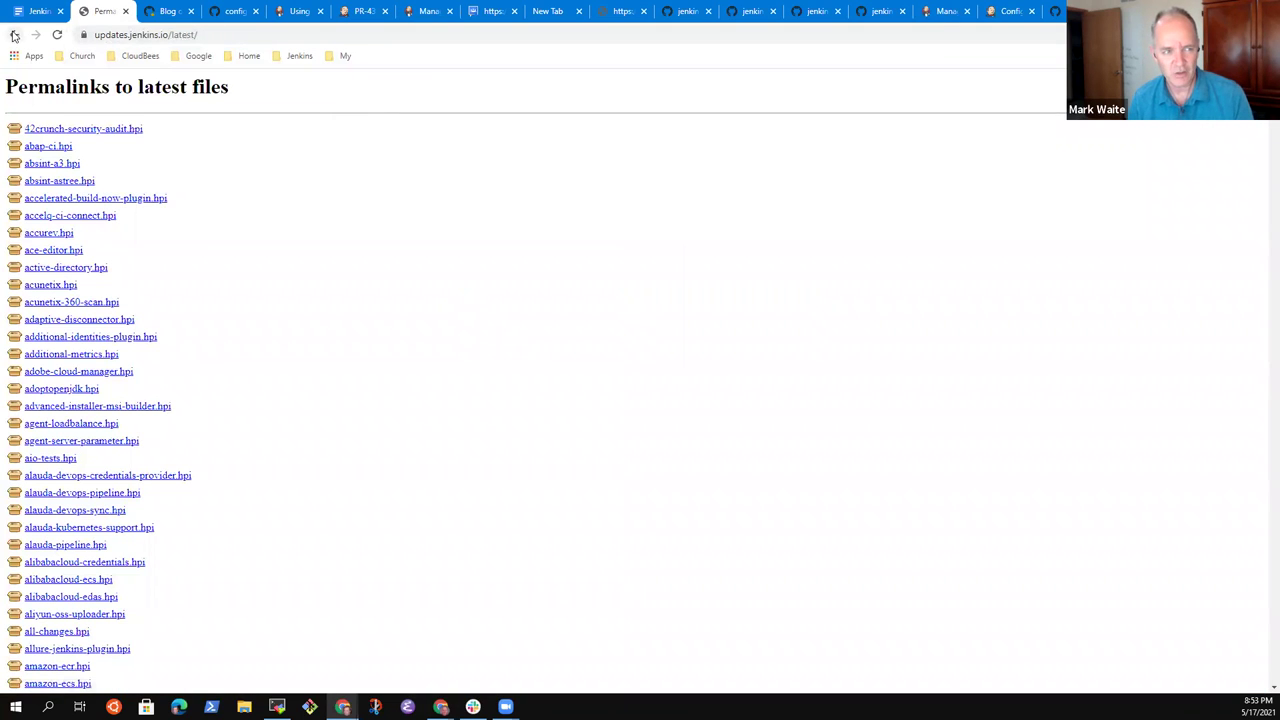
left_click(14, 34)
left_click(352, 490)
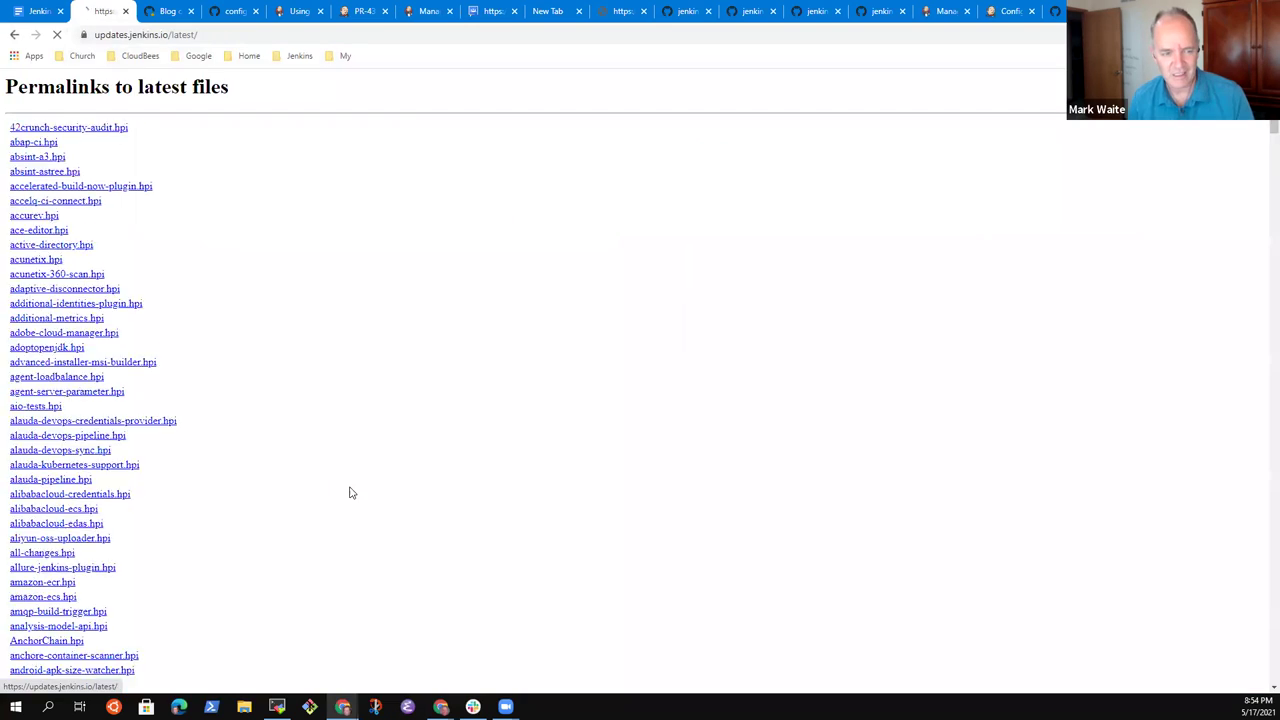
Step: Find kubernetes.hpi on the permalinks page and copy its link address
key("ctrl+f")
type("kubernetes")
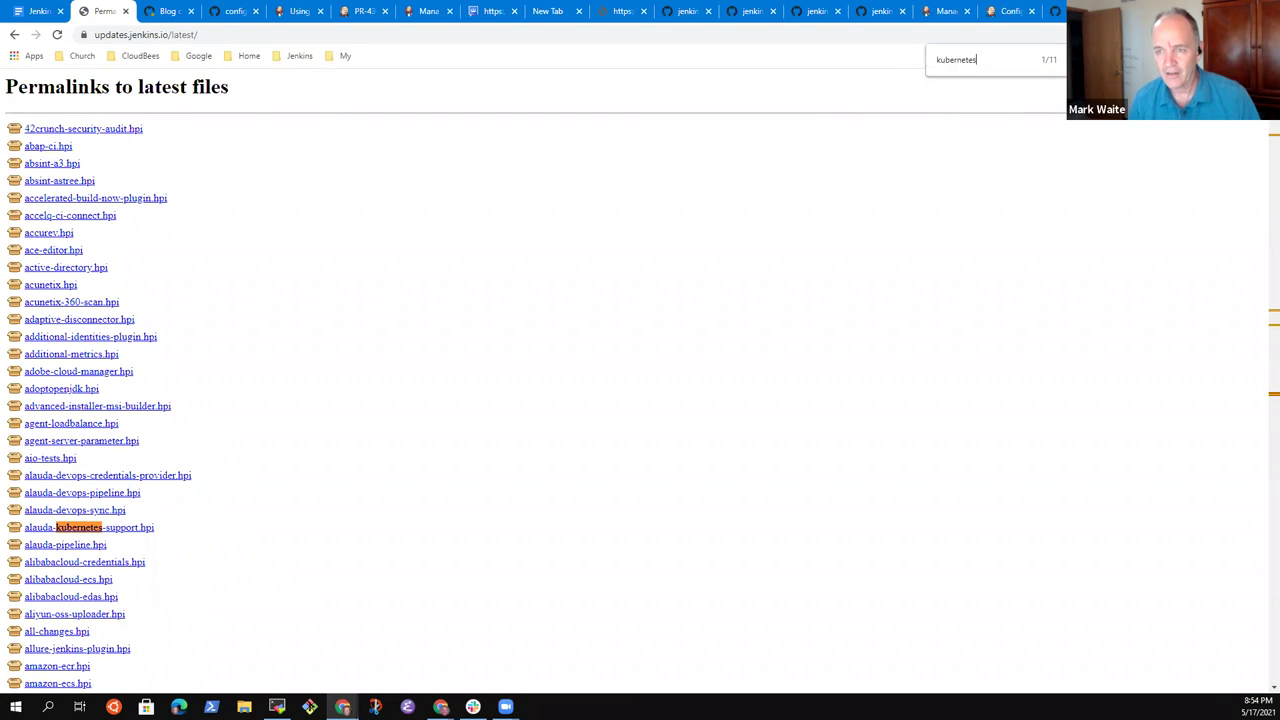
key("Return")
key("Return")
key("Return")
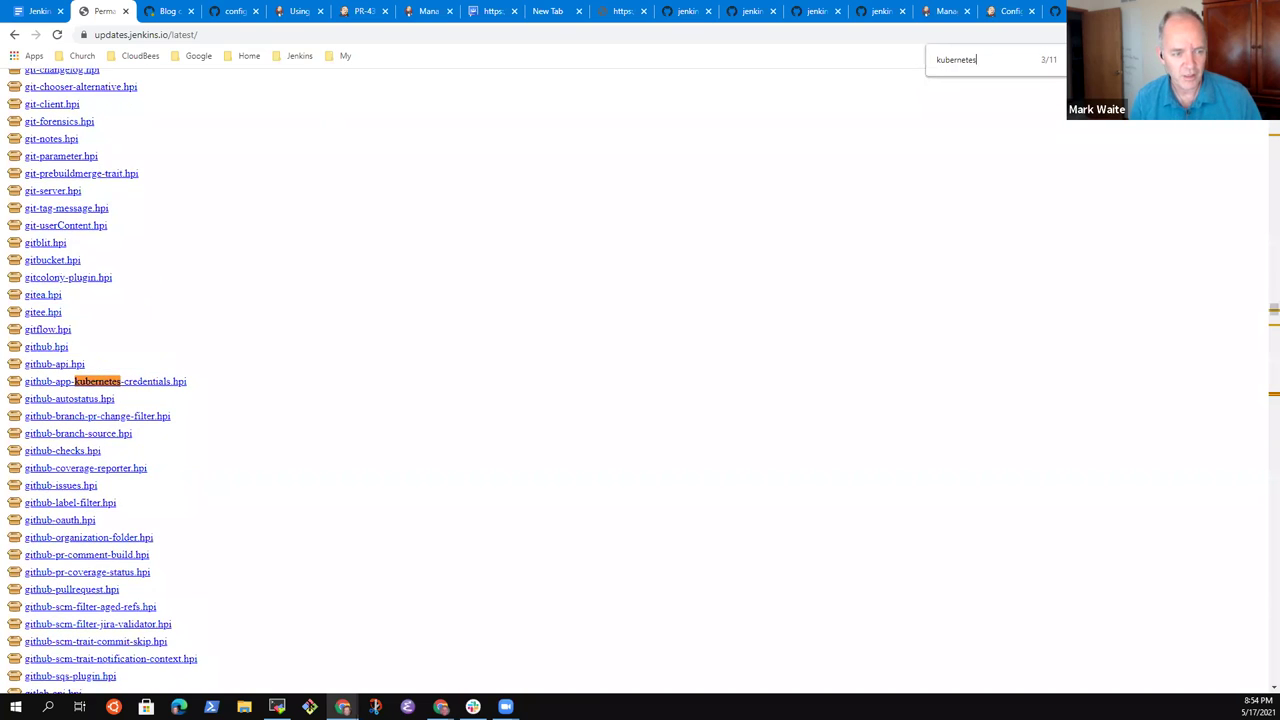
key("Return")
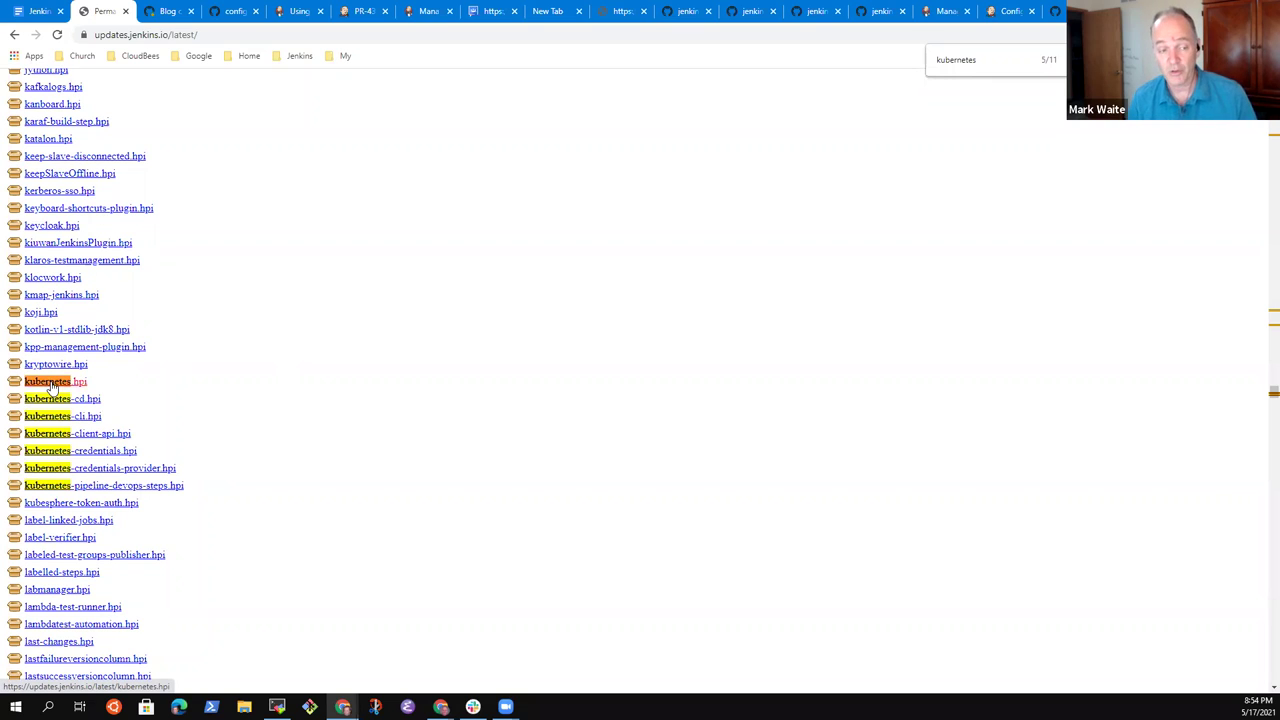
right_click(52, 385)
left_click(117, 500)
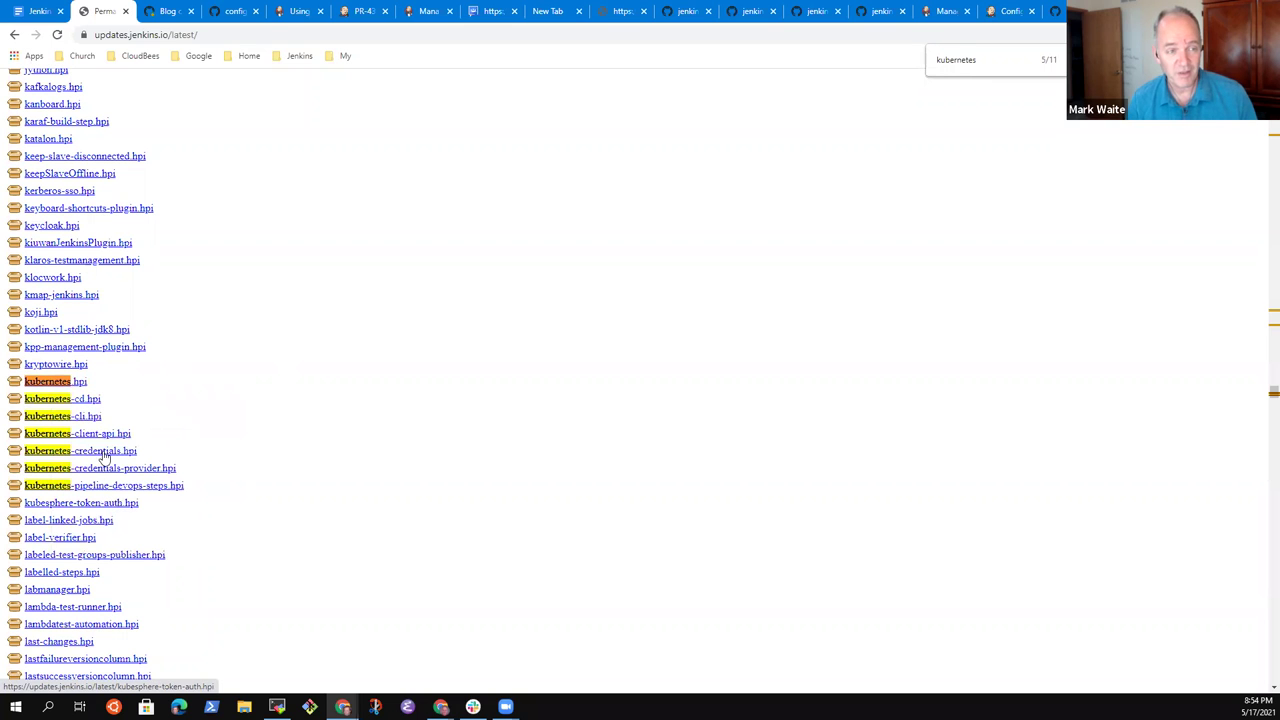
right_click(105, 12)
left_click(178, 25)
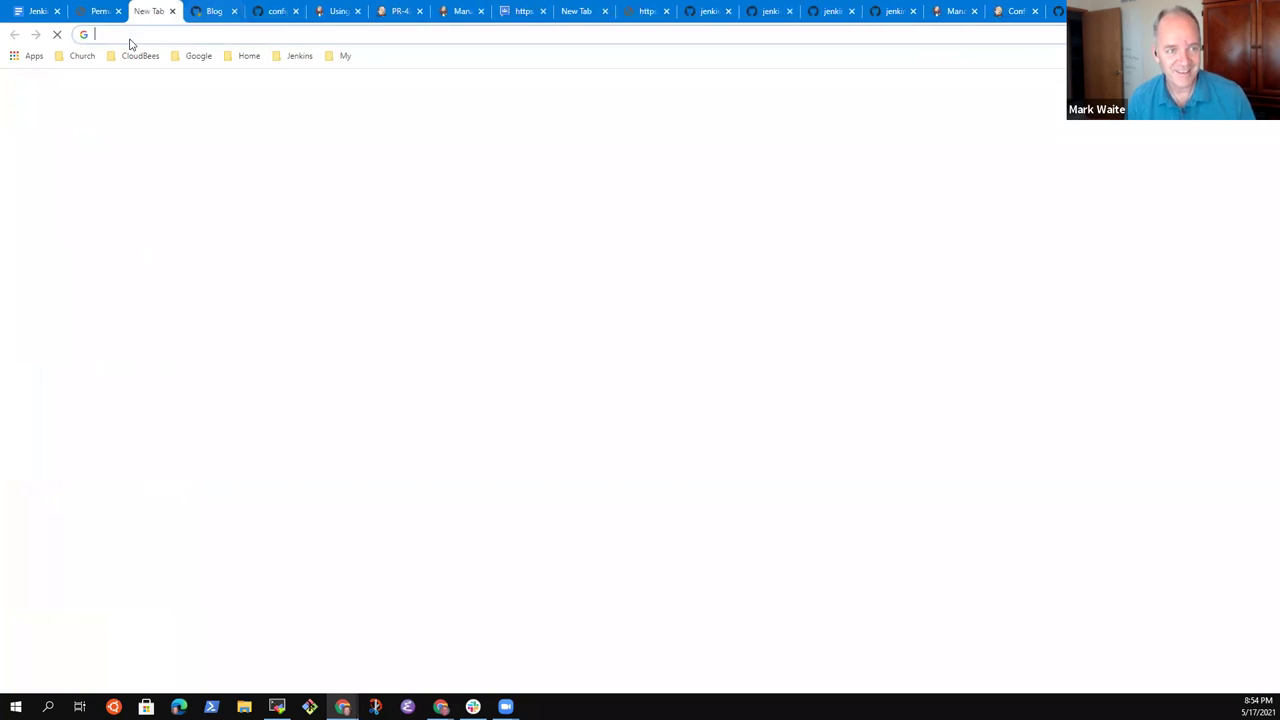
key("ctrl+v")
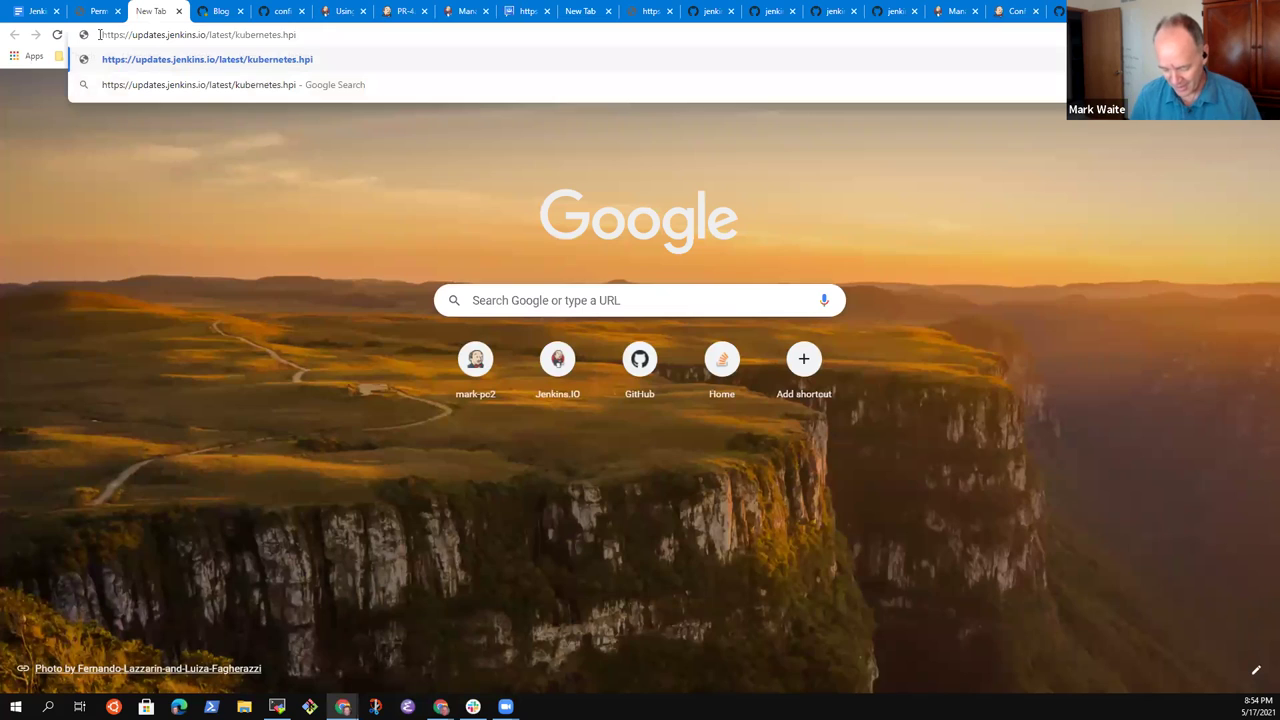
type("?")
type("mirro")
type("riost")
key("BackSpace")
key("BackSpace")
key("BackSpace")
type("list")
key("ctrl+a")
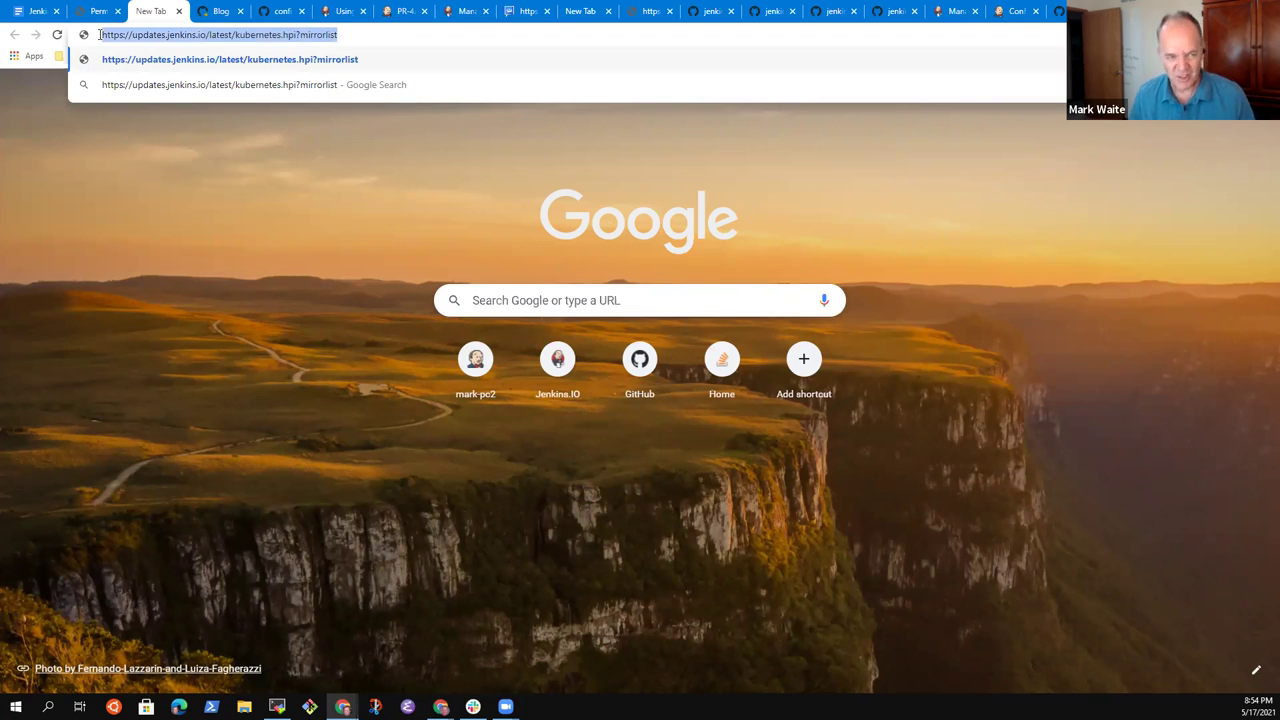
Step: Add an indented bullet under the request line reading 'Response is' plus the pasted mirrorlist URL
left_click(22, 14)
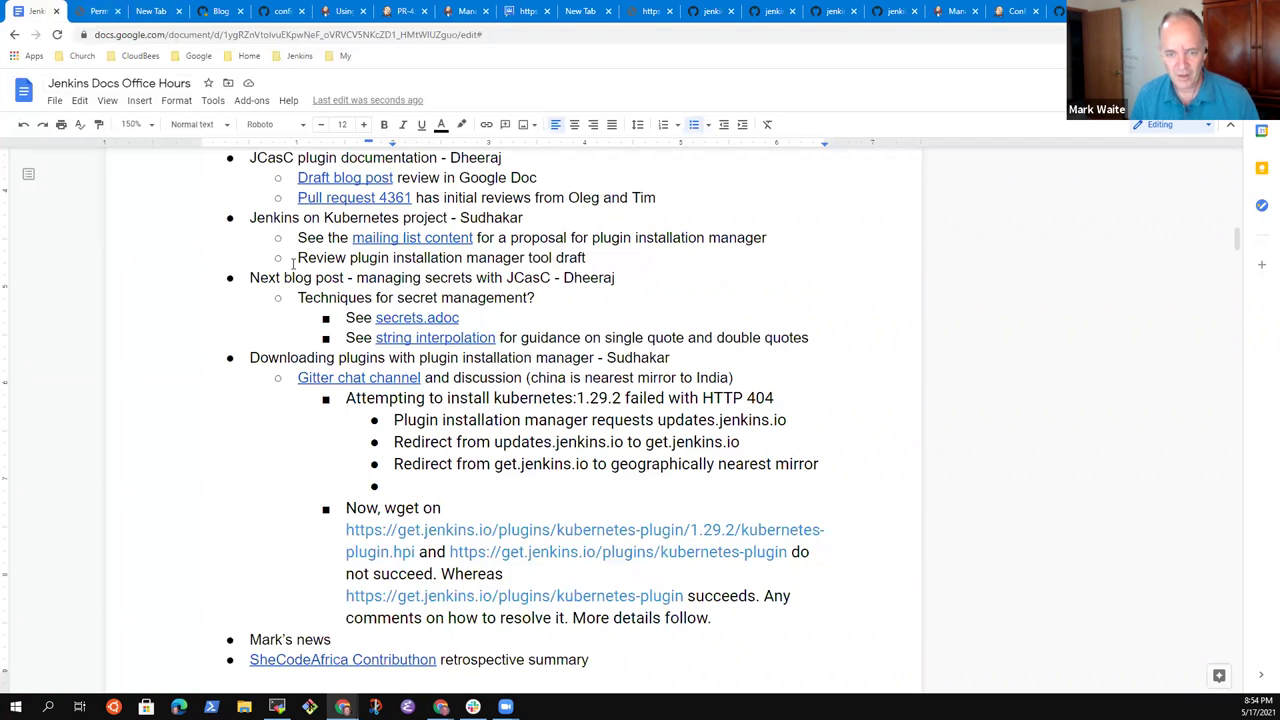
key("Return")
key("Tab")
type("Response is")
key("ctrl+v")
key("ctrl+z")
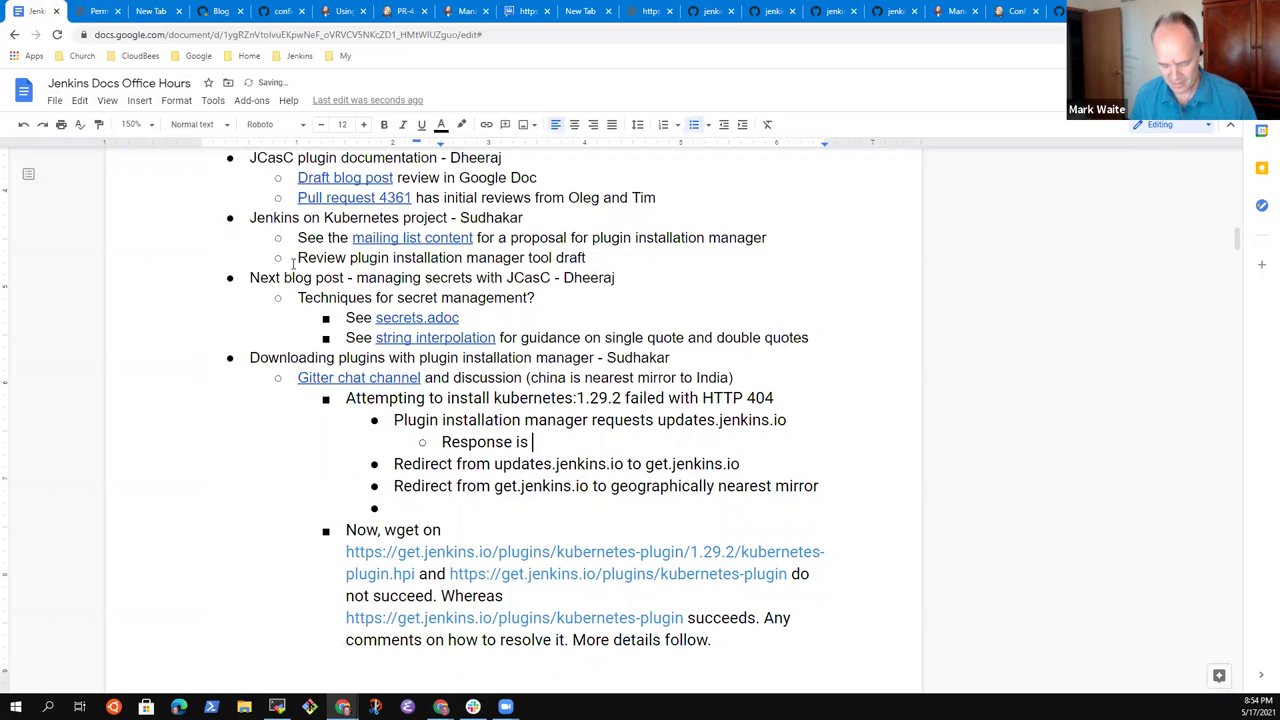
key("ctrl+shift+v")
key("ctrl+shift+Left")
key("ctrl+shift+Left")
key("ctrl+shift+Left")
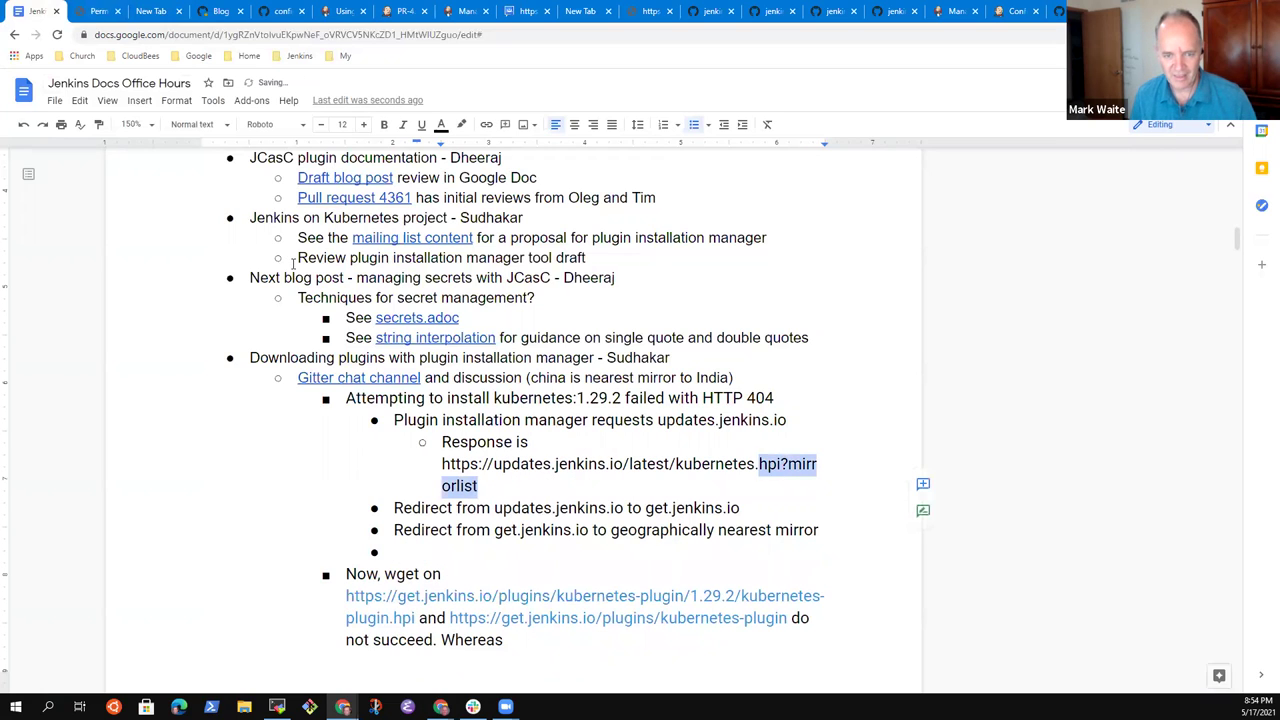
key("shift+Right")
key("shift+Right")
key("shift+Right")
key("BackSpace")
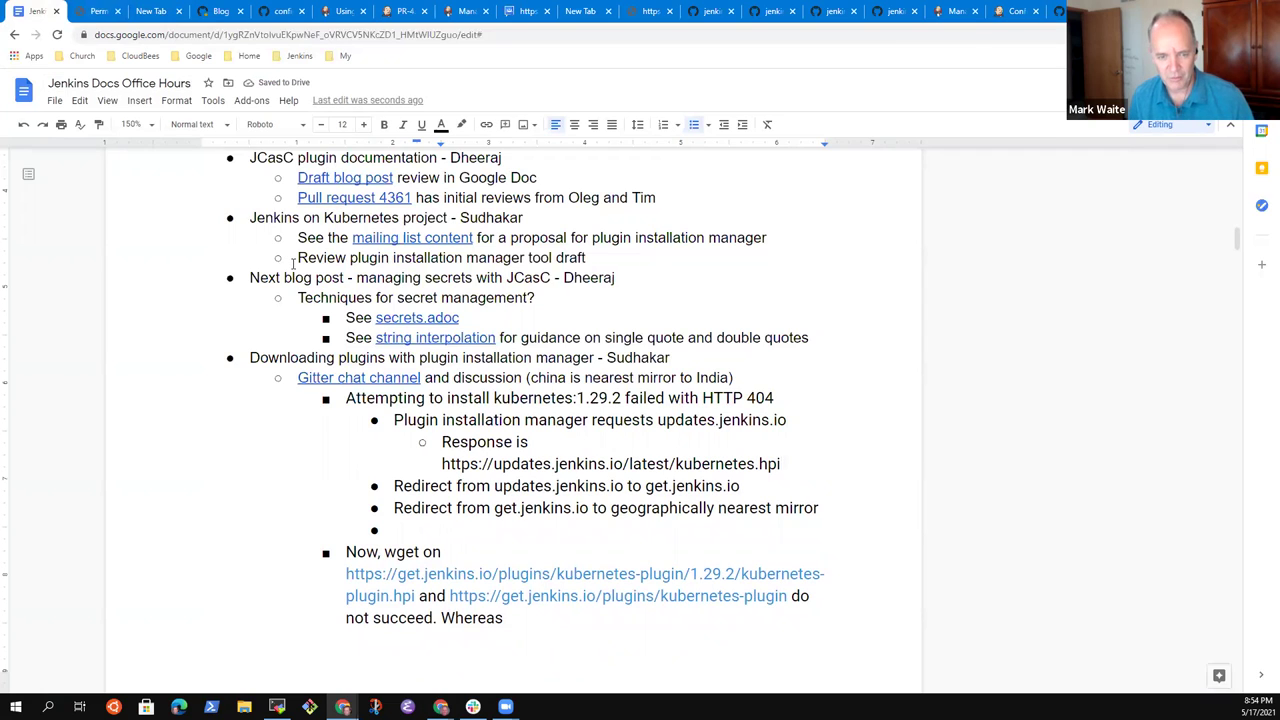
key("shift+Home")
key("BackSpace")
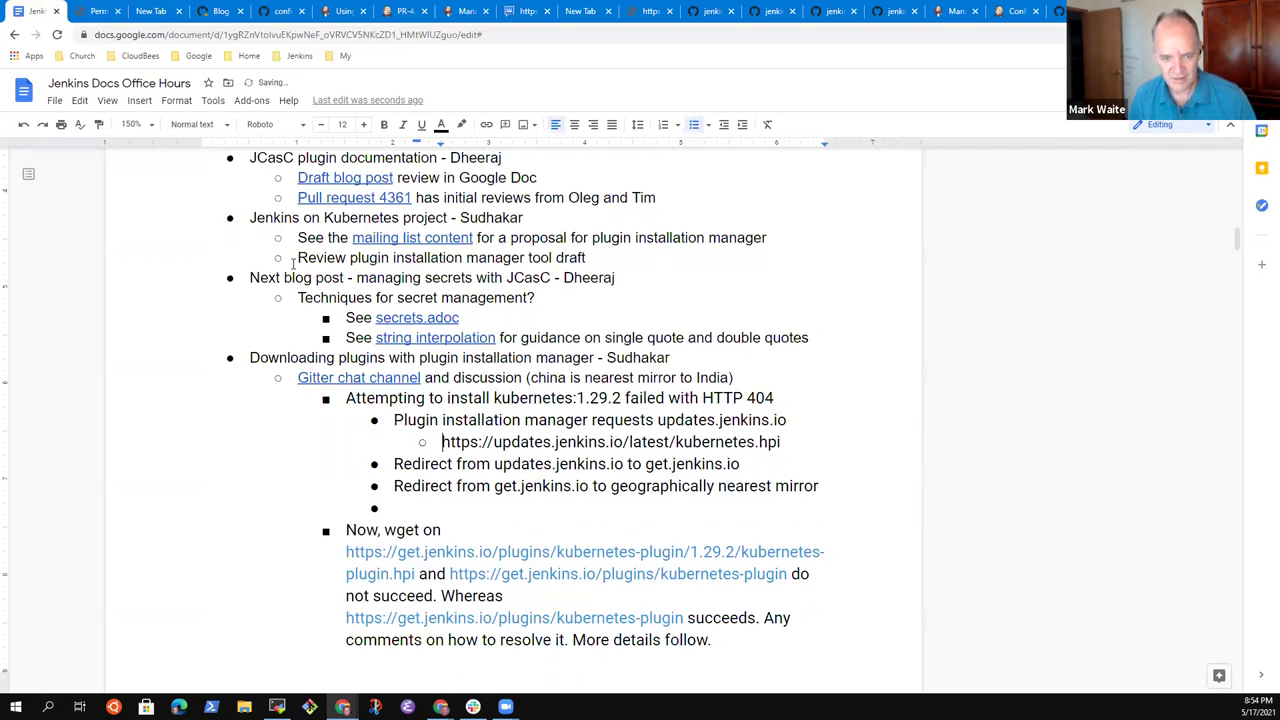
key("End")
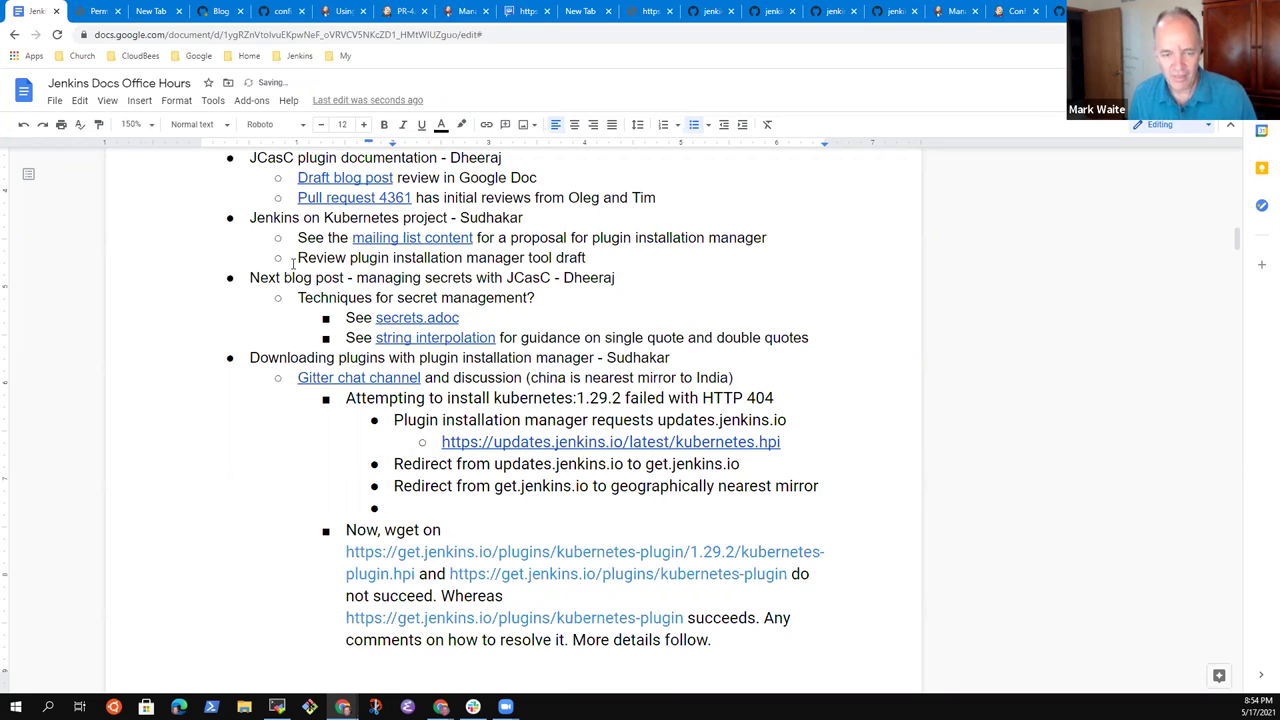
Step: Copy the kubernetes.hpi link from the updates listing and load it with ?mirrorlist in the new tab
left_click(85, 10)
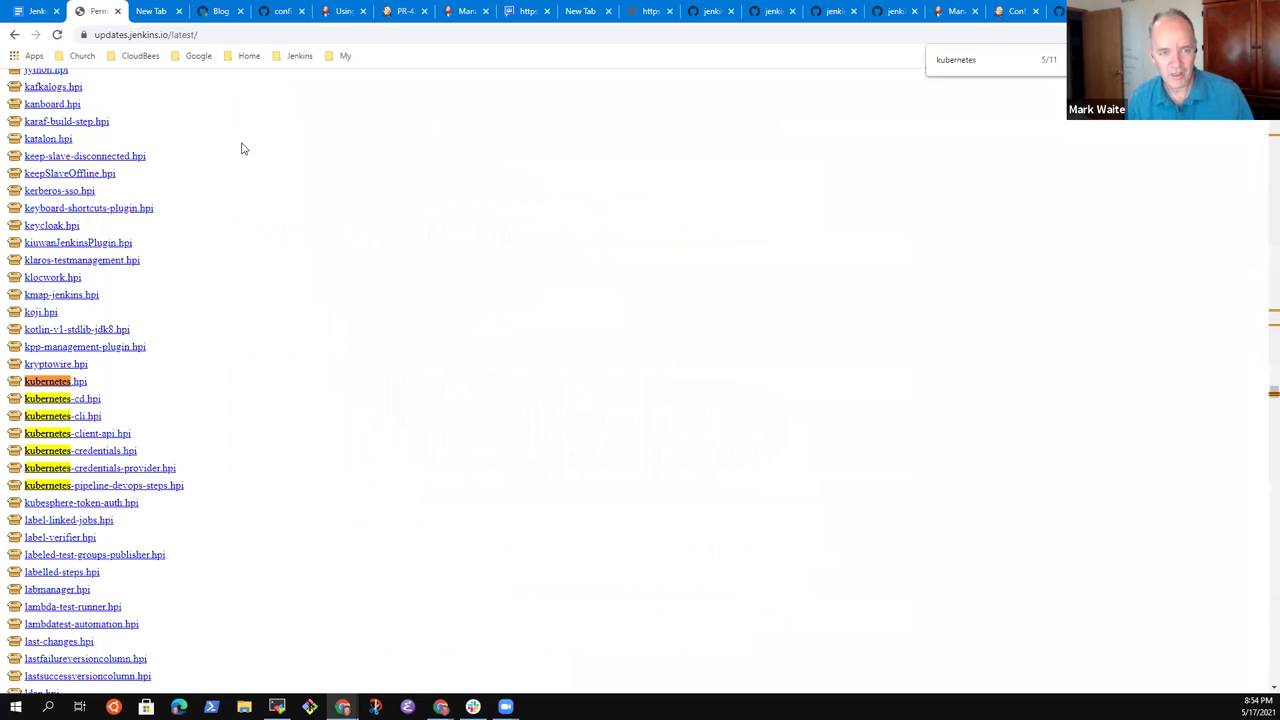
left_click(38, 10)
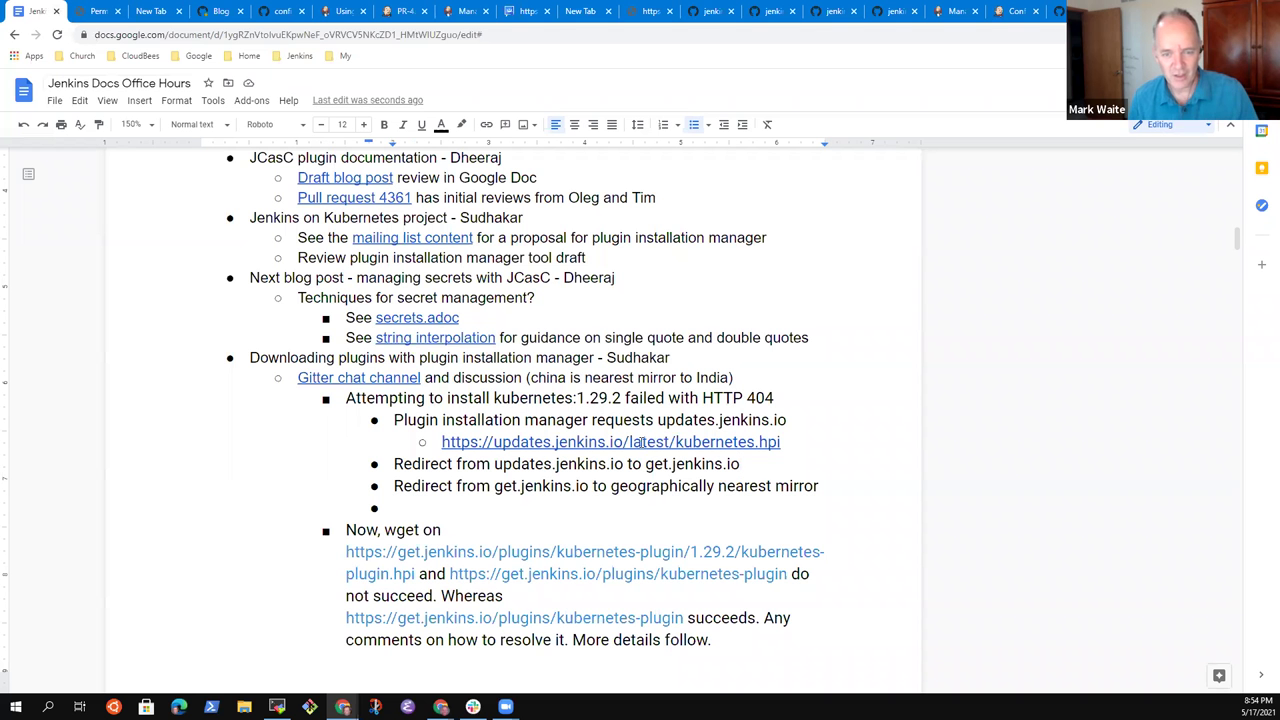
left_click(100, 12)
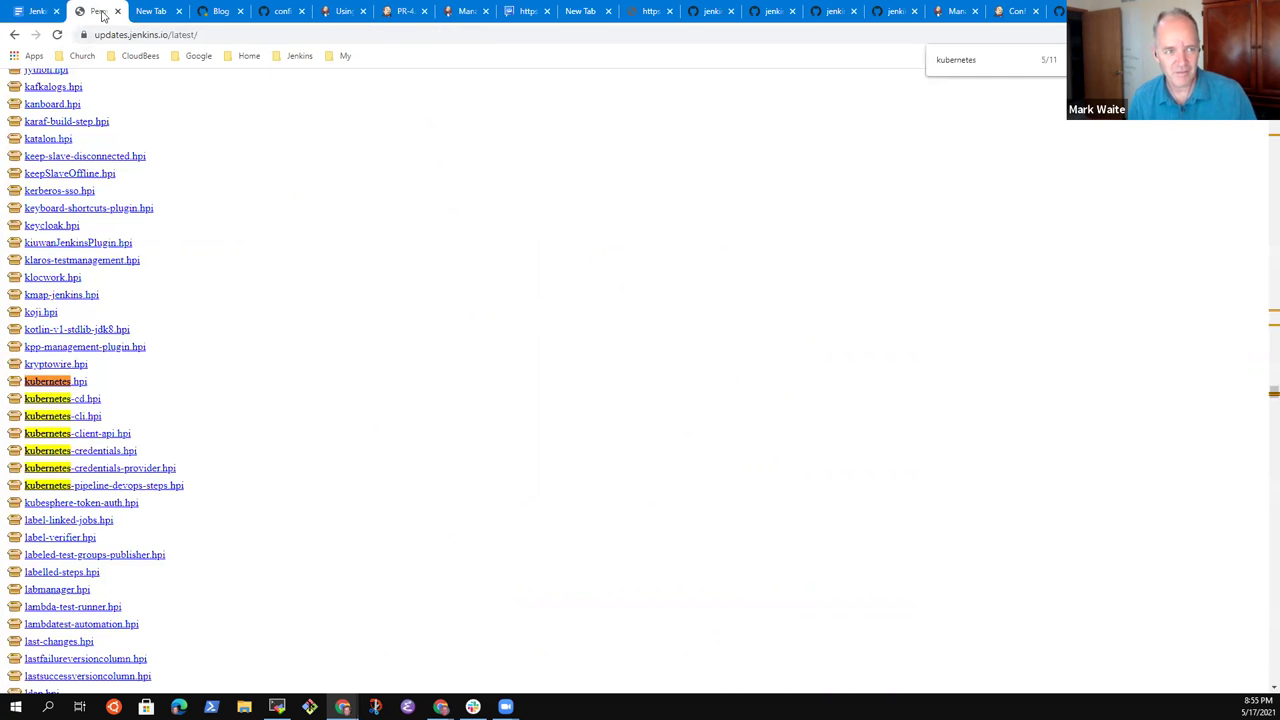
right_click(50, 382)
left_click(87, 392)
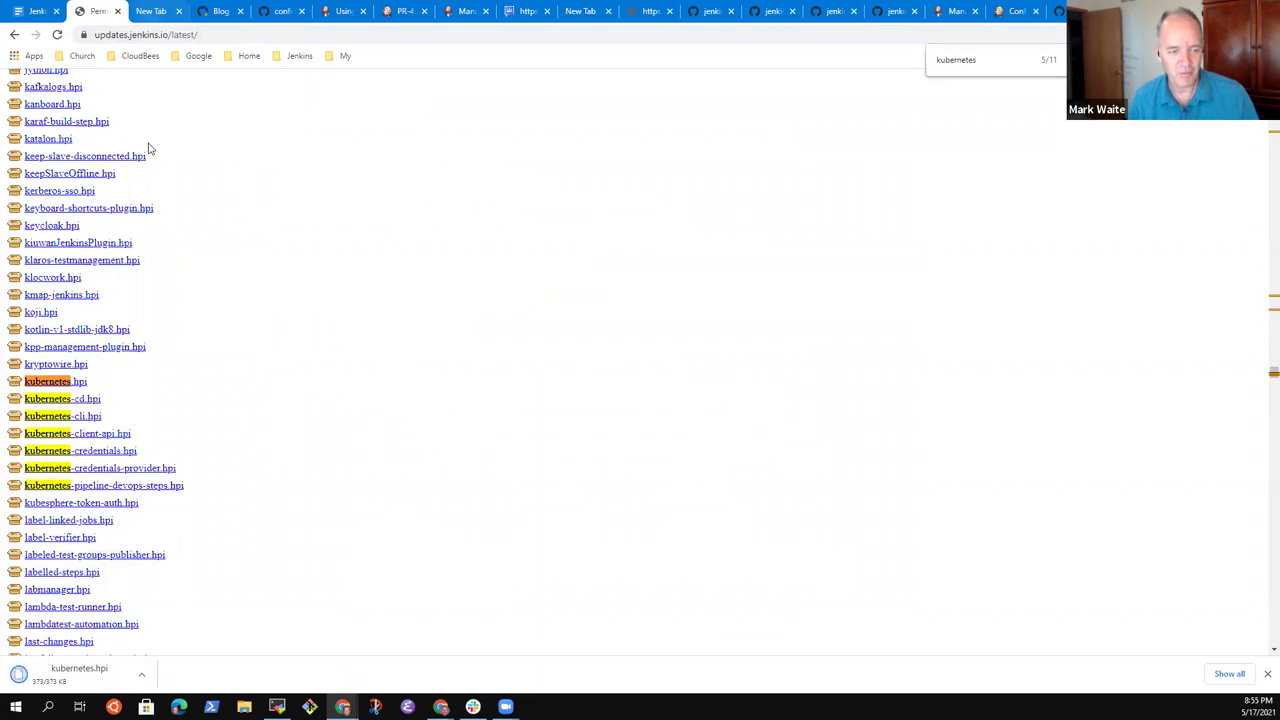
right_click(70, 384)
left_click(152, 503)
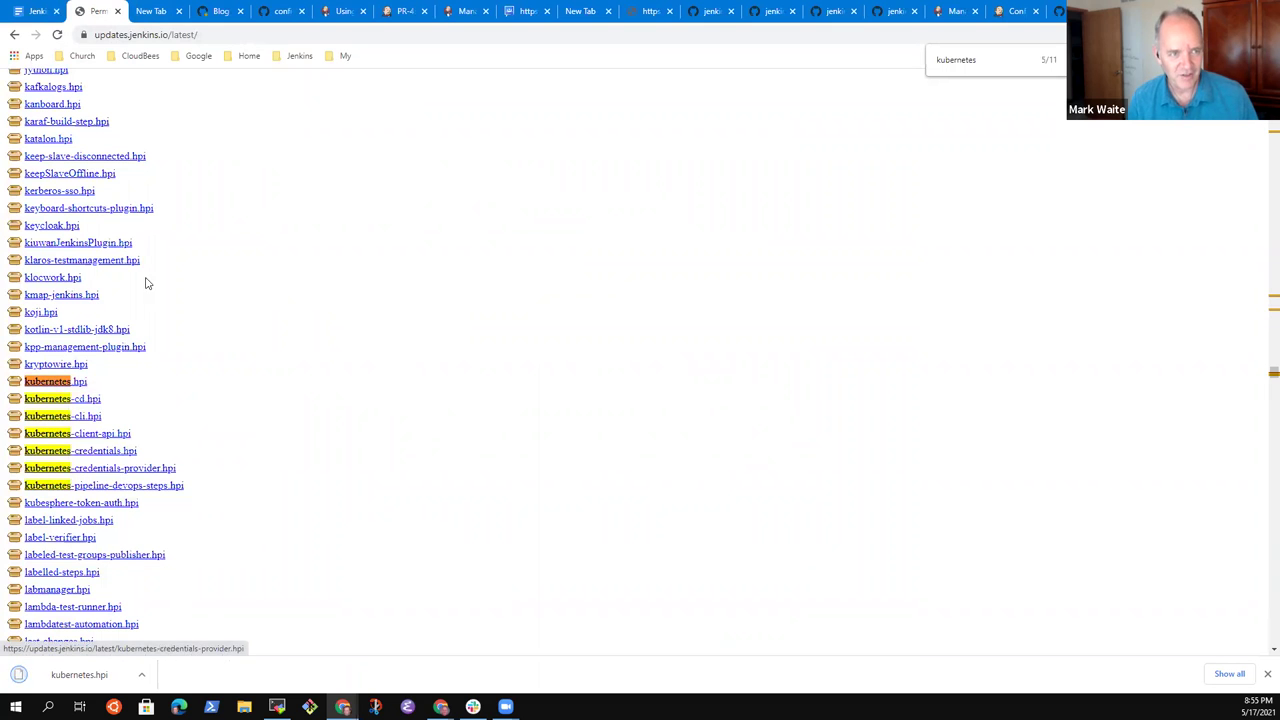
left_click(140, 12)
type("https://updates.jenkins.io/latest/kubernetes.hpi")
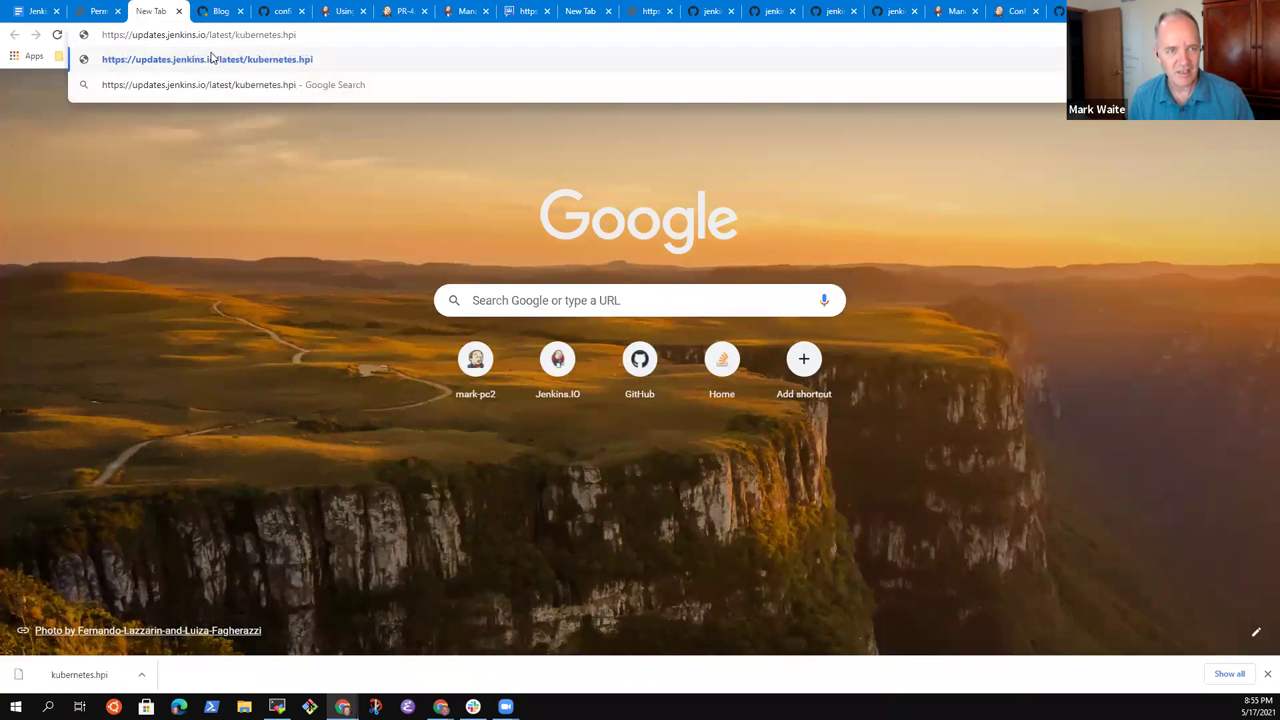
type("?")
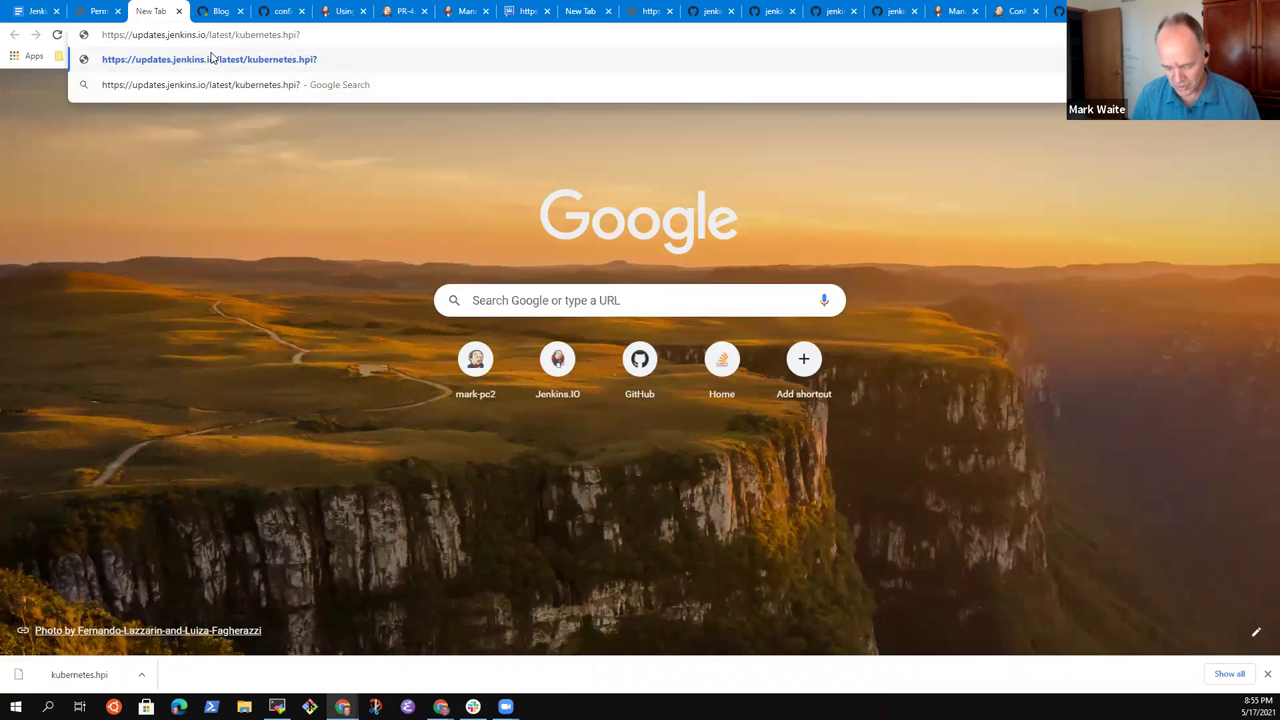
type("mirrorlist")
key("Return")
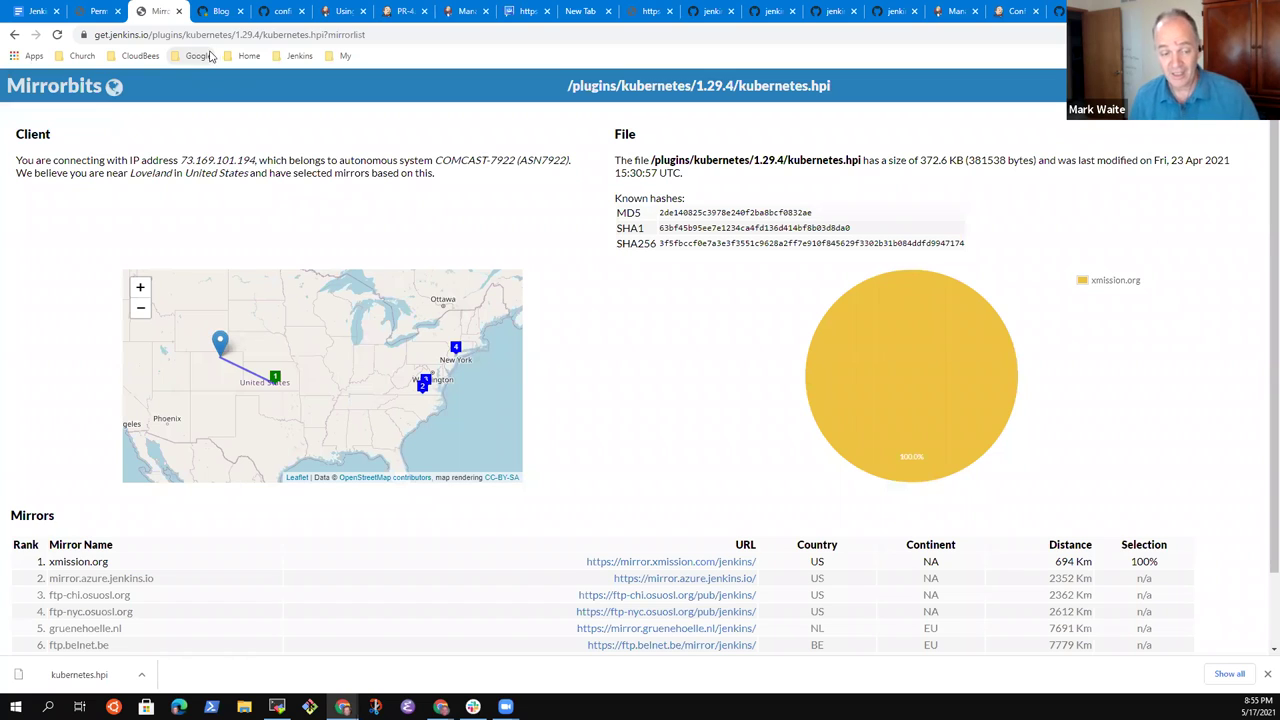
Step: Pan and zoom the Mirrorbits map to inspect mirrors in North America, Europe and China
left_click_drag(373, 389, 428, 406)
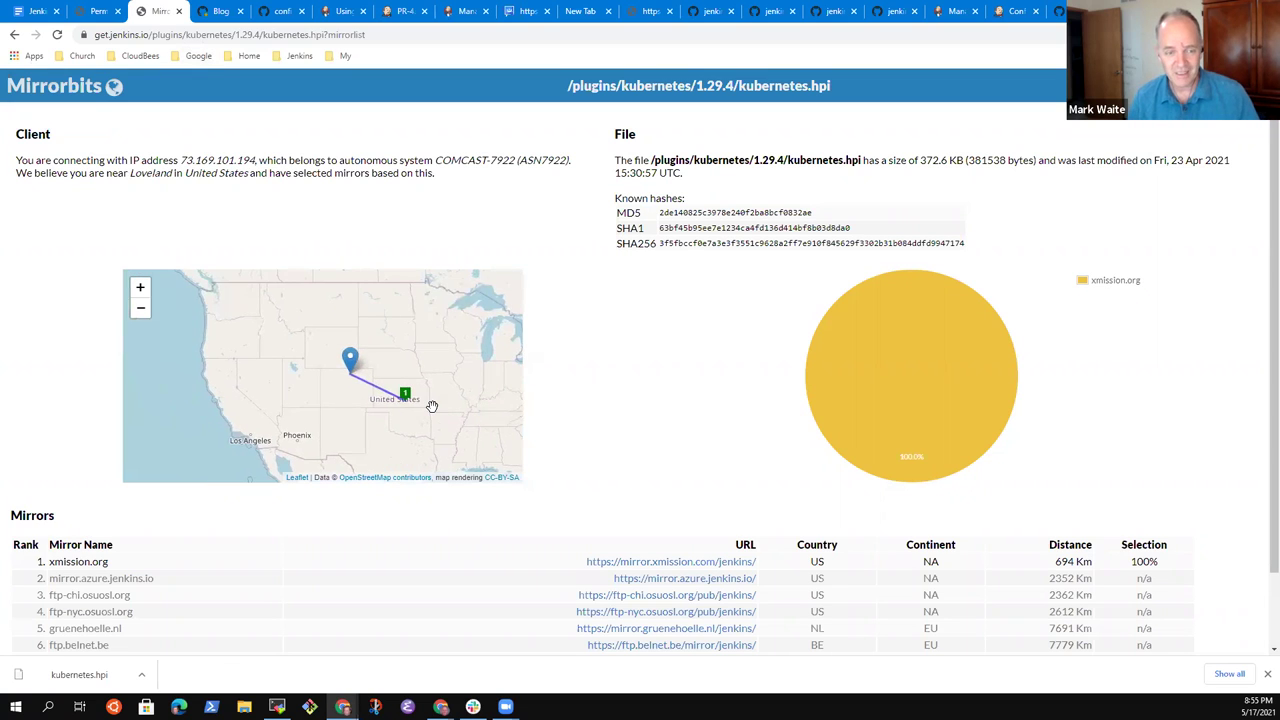
scroll(428, 406, "down", 2)
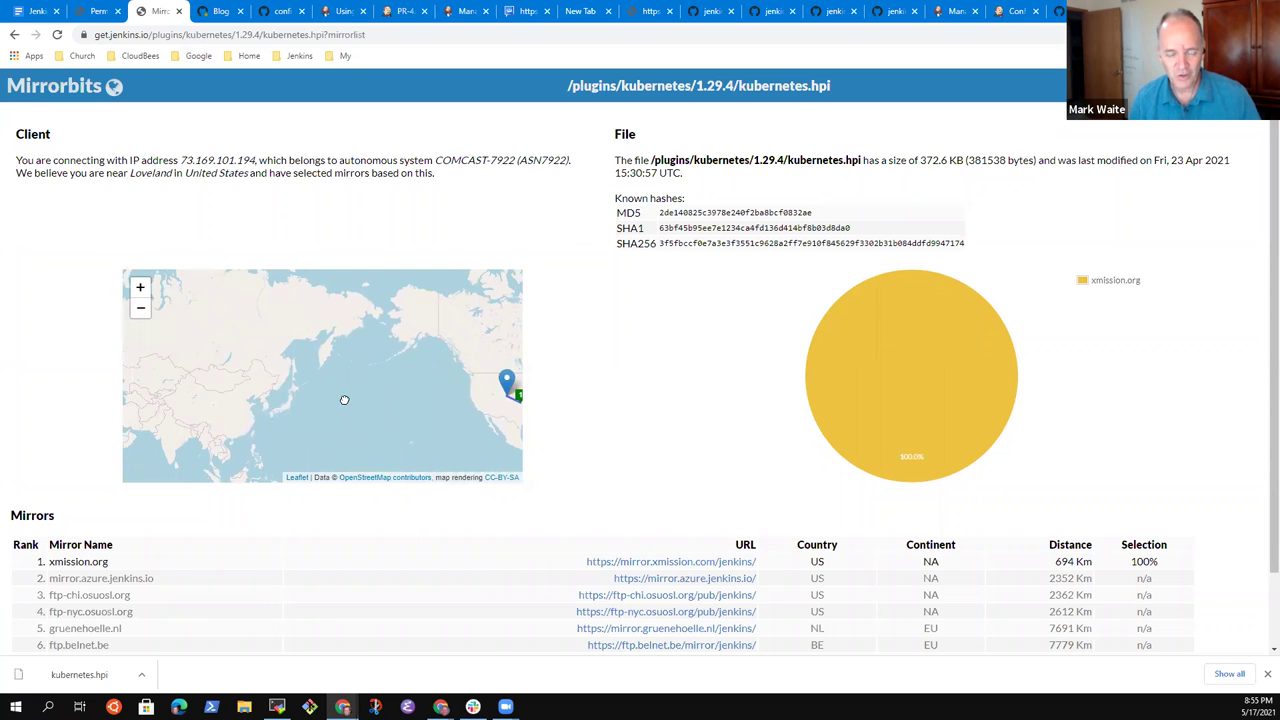
scroll(330, 385, "up", 2)
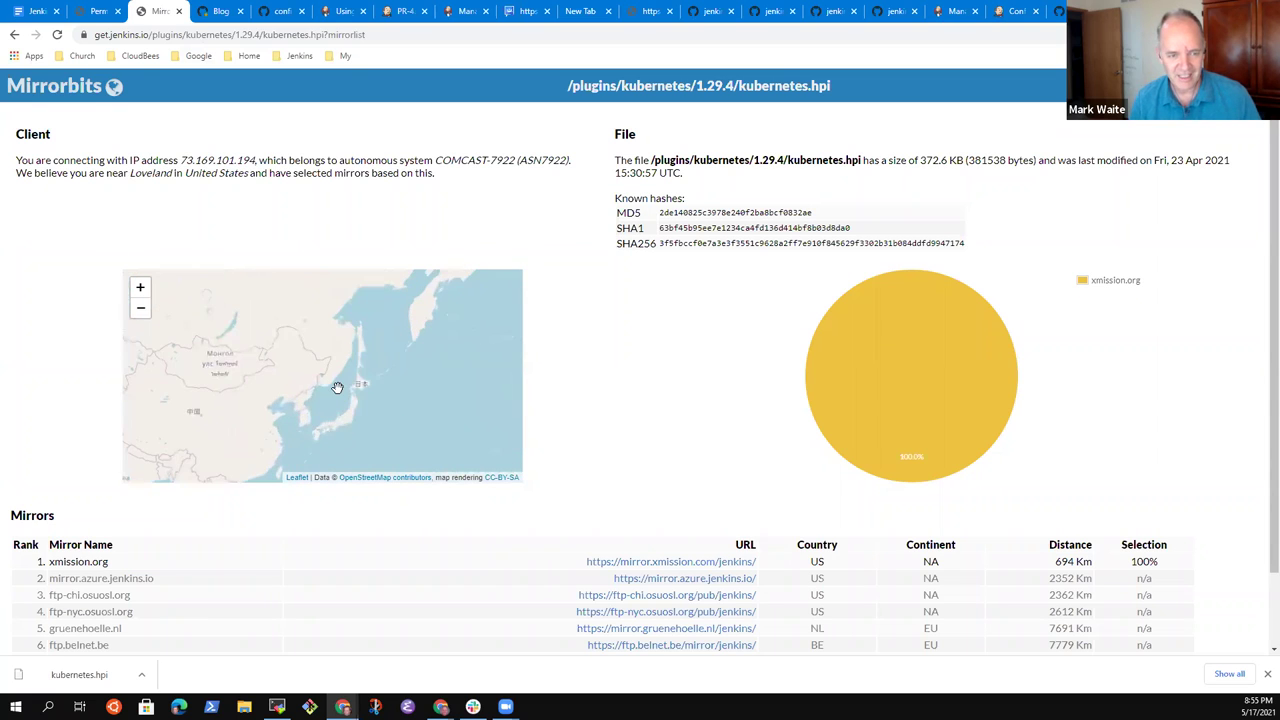
left_click_drag(337, 387, 9, 394)
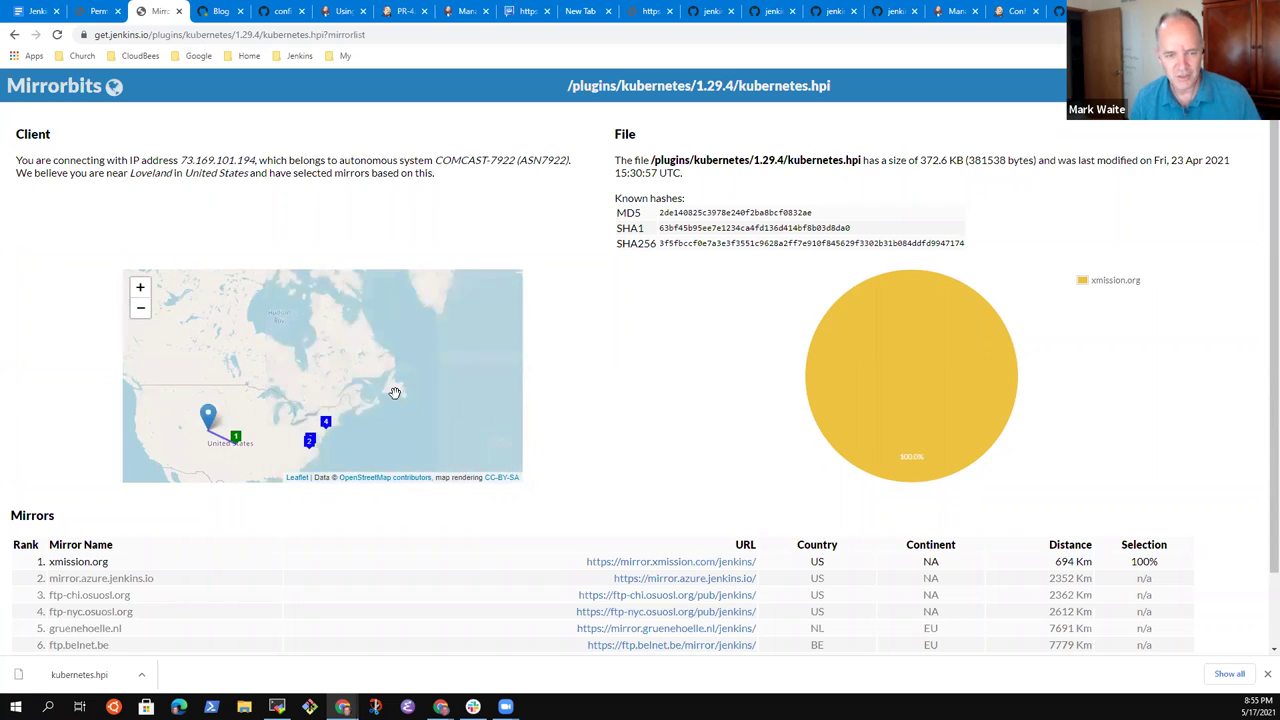
mouse_move(395, 393)
left_mouse_down()
mouse_move(211, 389)
mouse_move(230, 390)
left_mouse_up()
left_click_drag(330, 390, 175, 385)
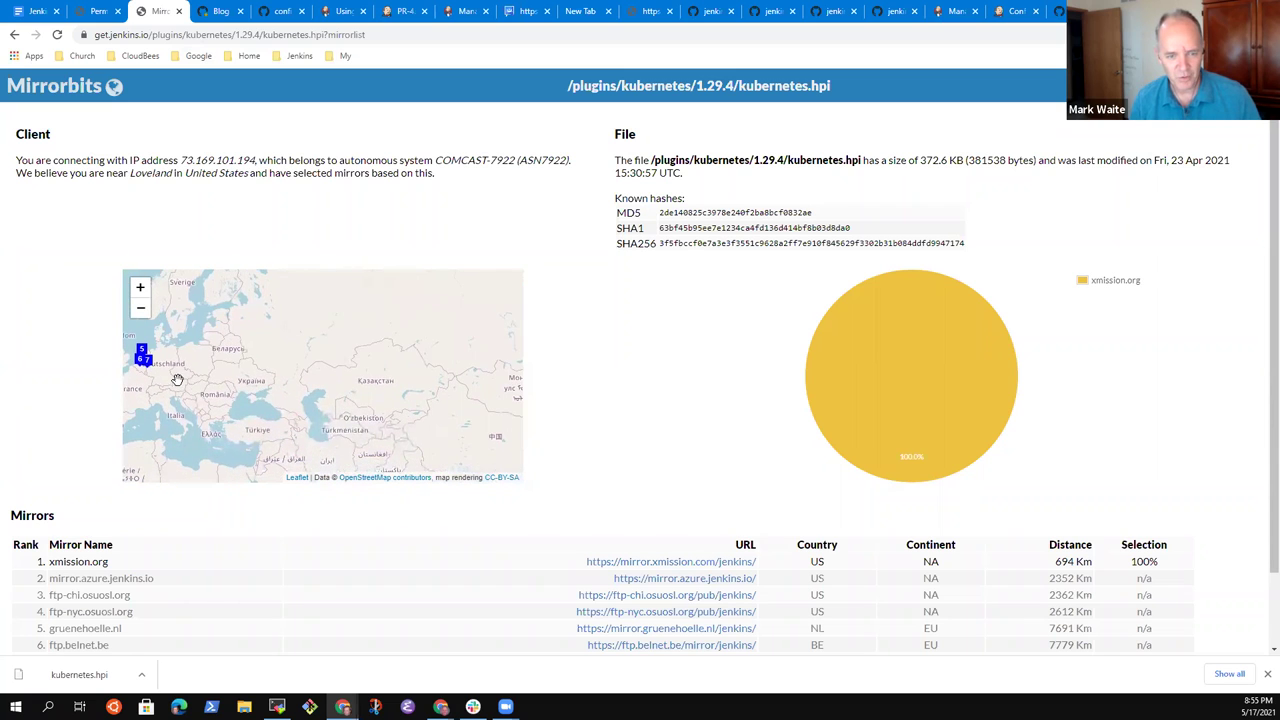
mouse_move(337, 417)
left_mouse_down()
mouse_move(263, 391)
mouse_move(257, 335)
left_mouse_up()
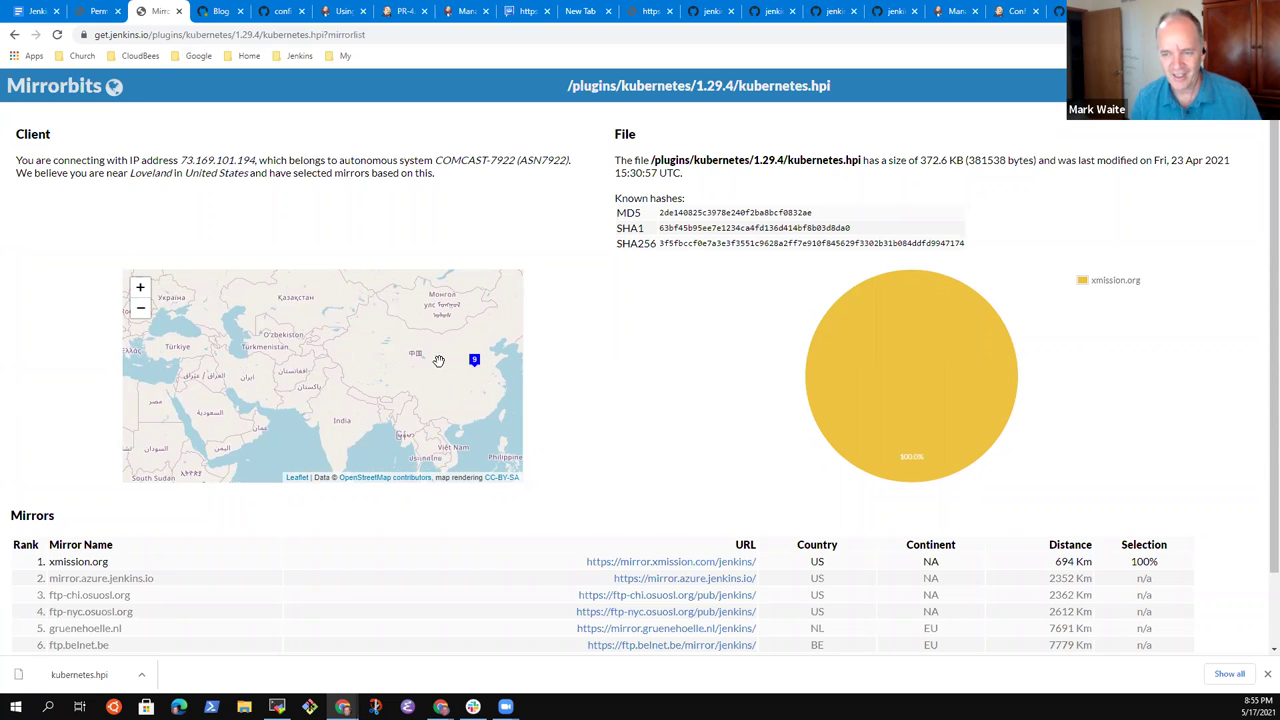
scroll(441, 370, "up", 4)
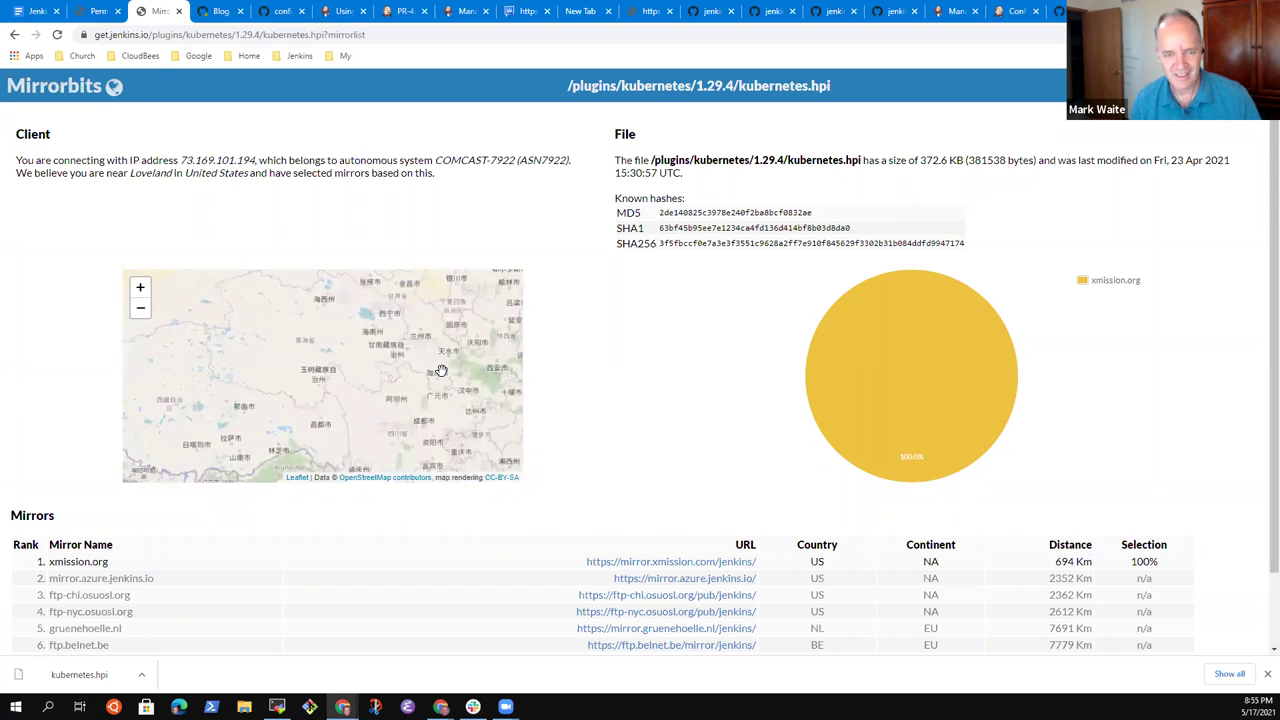
scroll(441, 370, "down", 3)
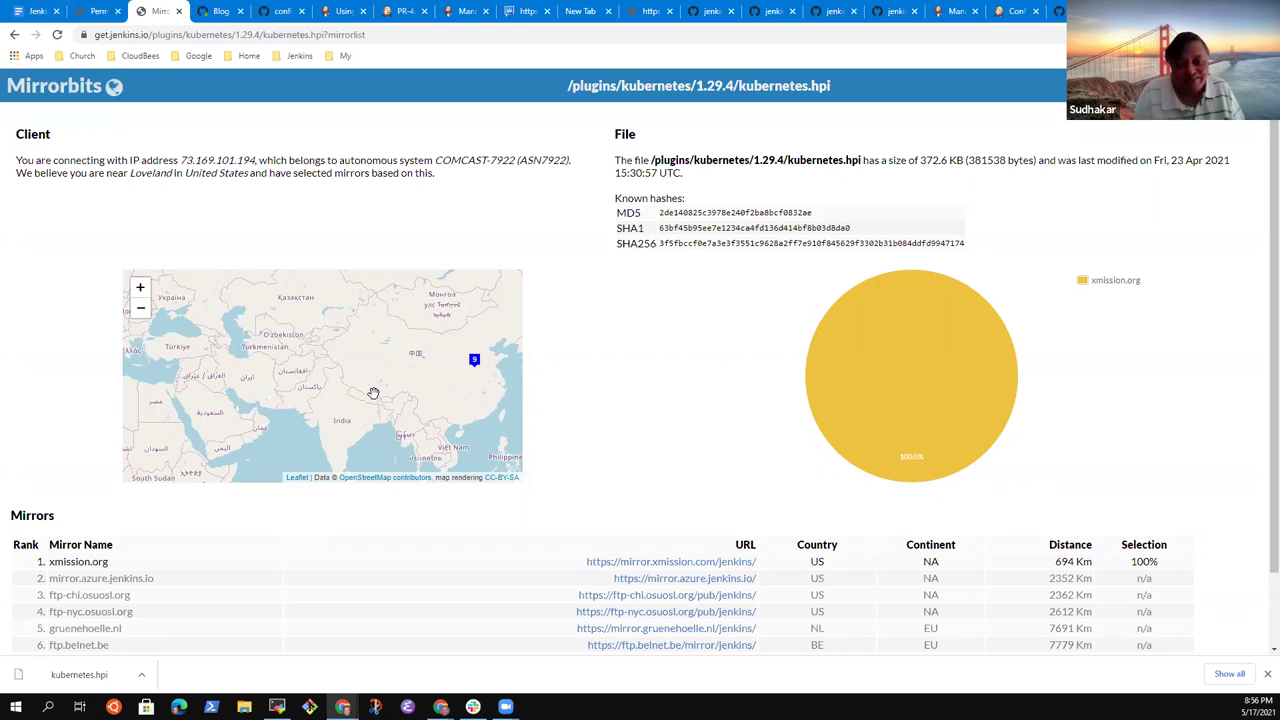
scroll(366, 389, "up", 1)
scroll(385, 386, "down", 1)
left_click_drag(391, 383, 400, 369)
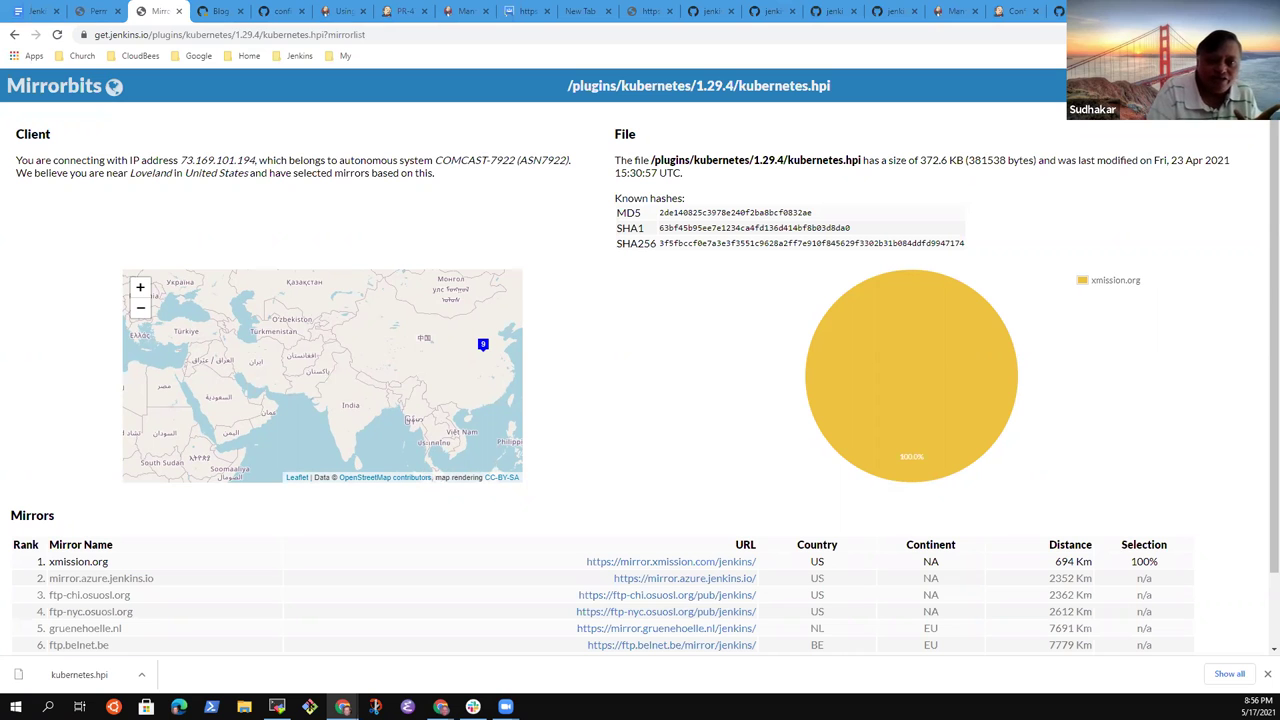
right_click(152, 13)
Step: In a new tab, load get.jenkins.io/plugins/kubernetes-plugin/1.29.2/kubernetes-plugin.hpi, which returns Not Found
left_click(206, 20)
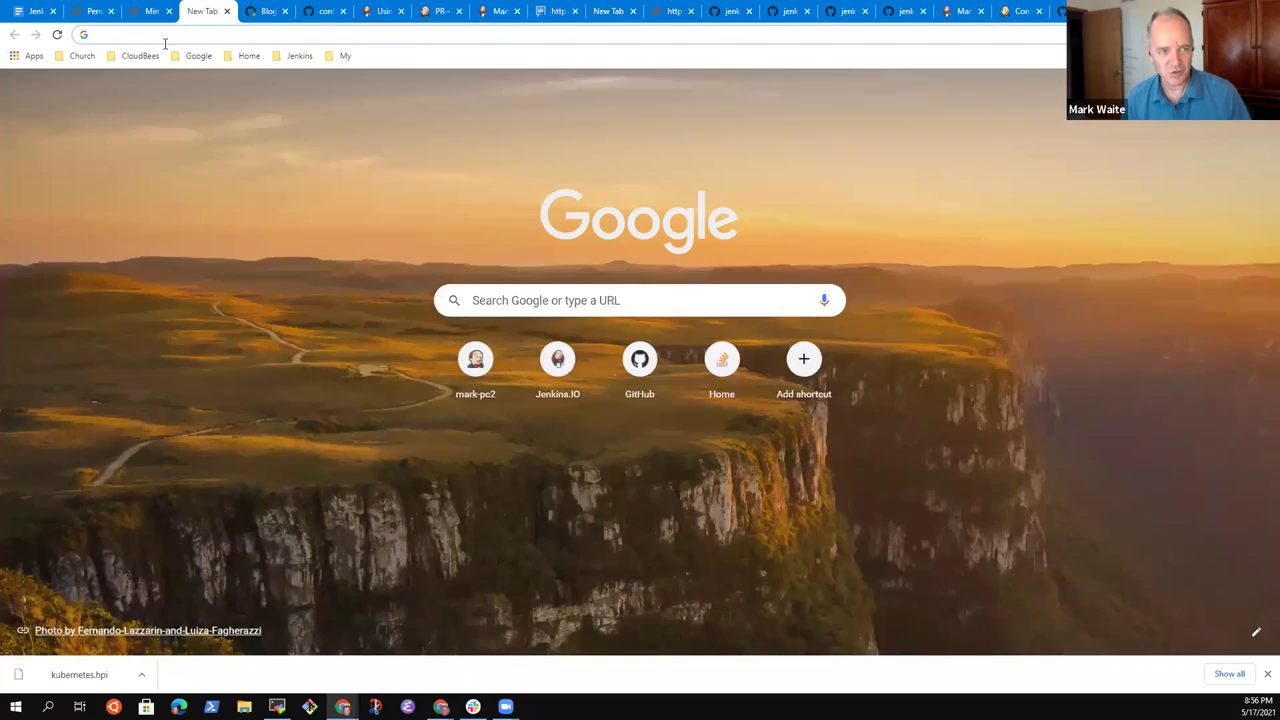
left_click(160, 35)
type("https://get.jenkins.io/plugins/kubernetes-plugin/1.29.2/kubernetes-plugin.hpi")
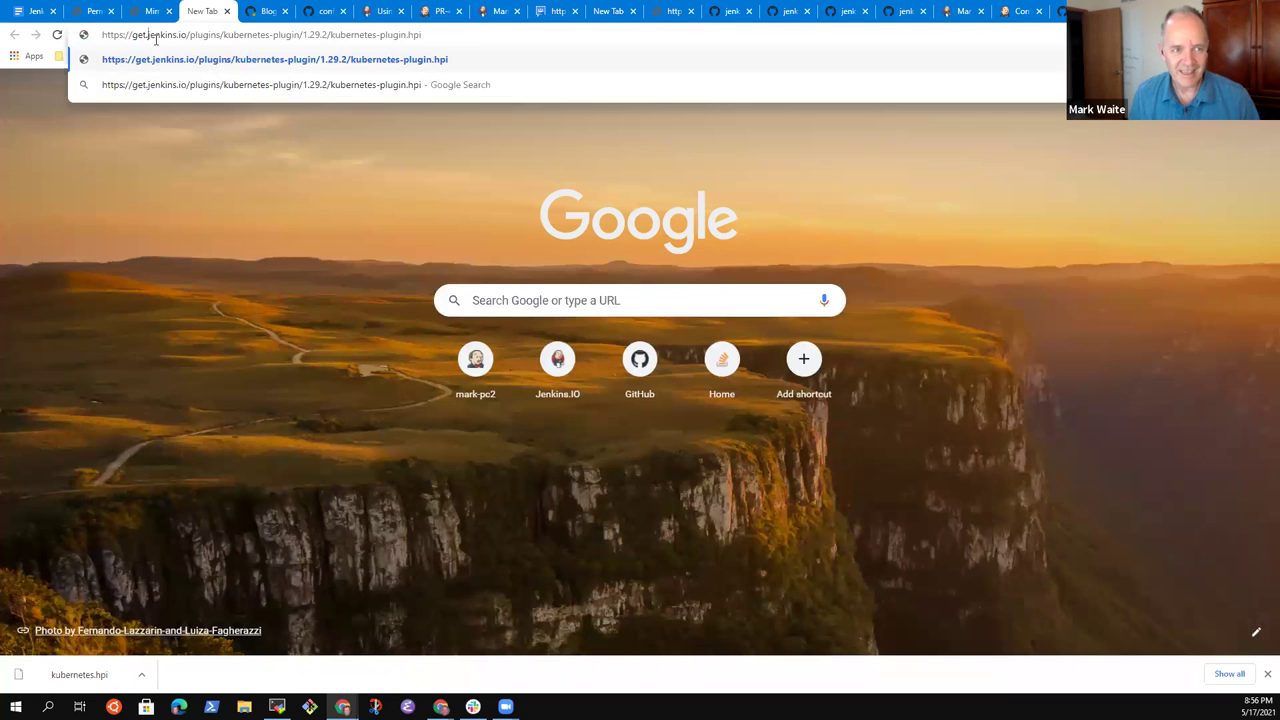
key("ctrl+shift+Right")
key("ctrl+shift+Right")
key("ctrl+shift+Right")
key("ctrl+shift+Right")
key("ctrl+shift+Right")
key("ctrl+shift+Right")
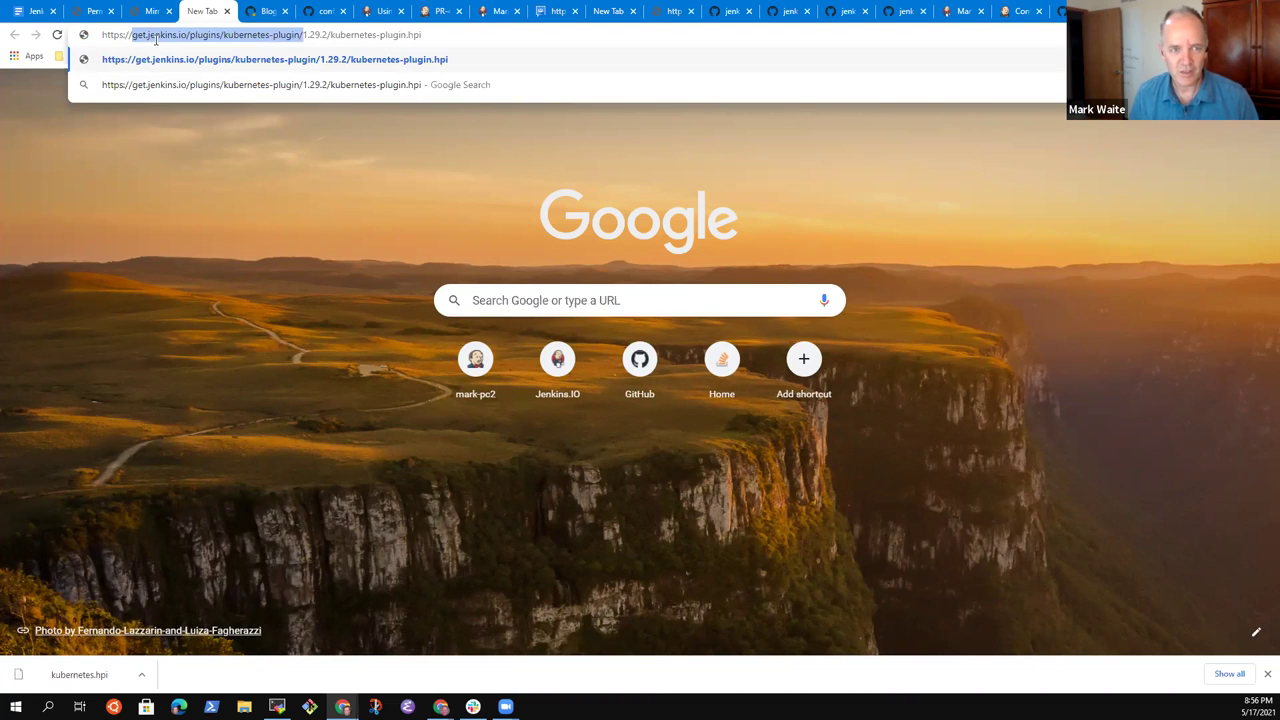
key("End")
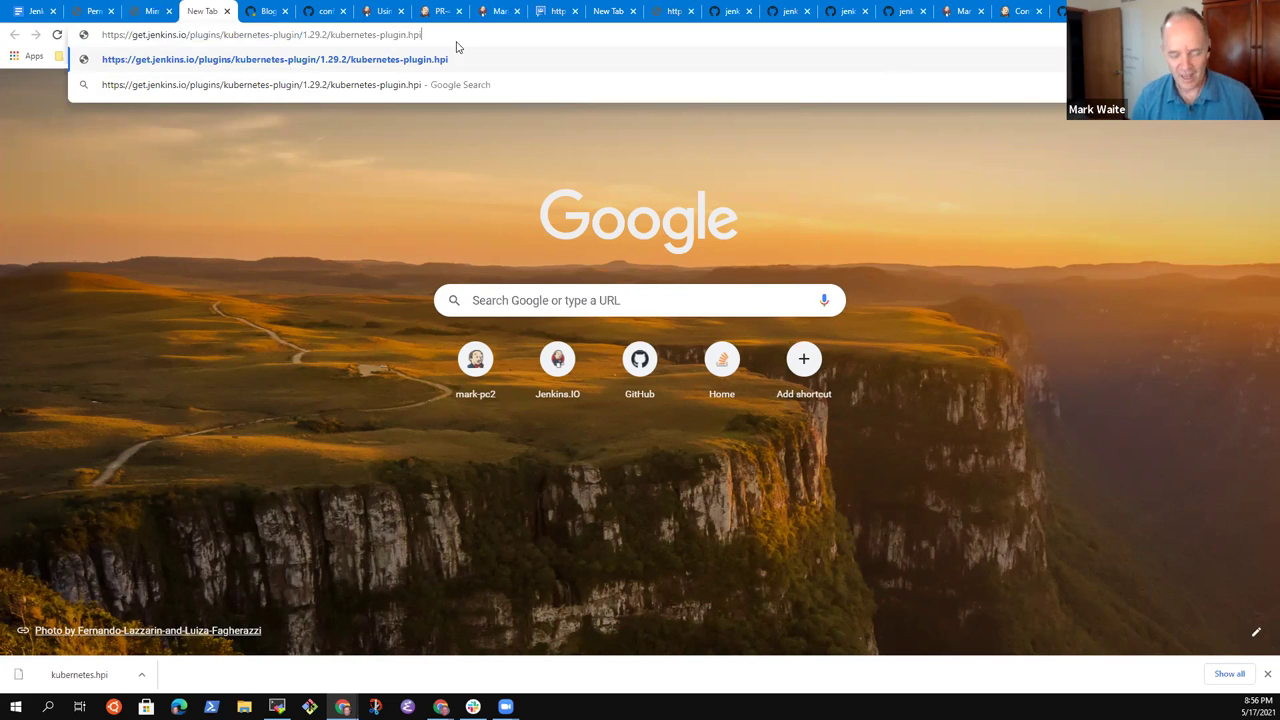
key("Return")
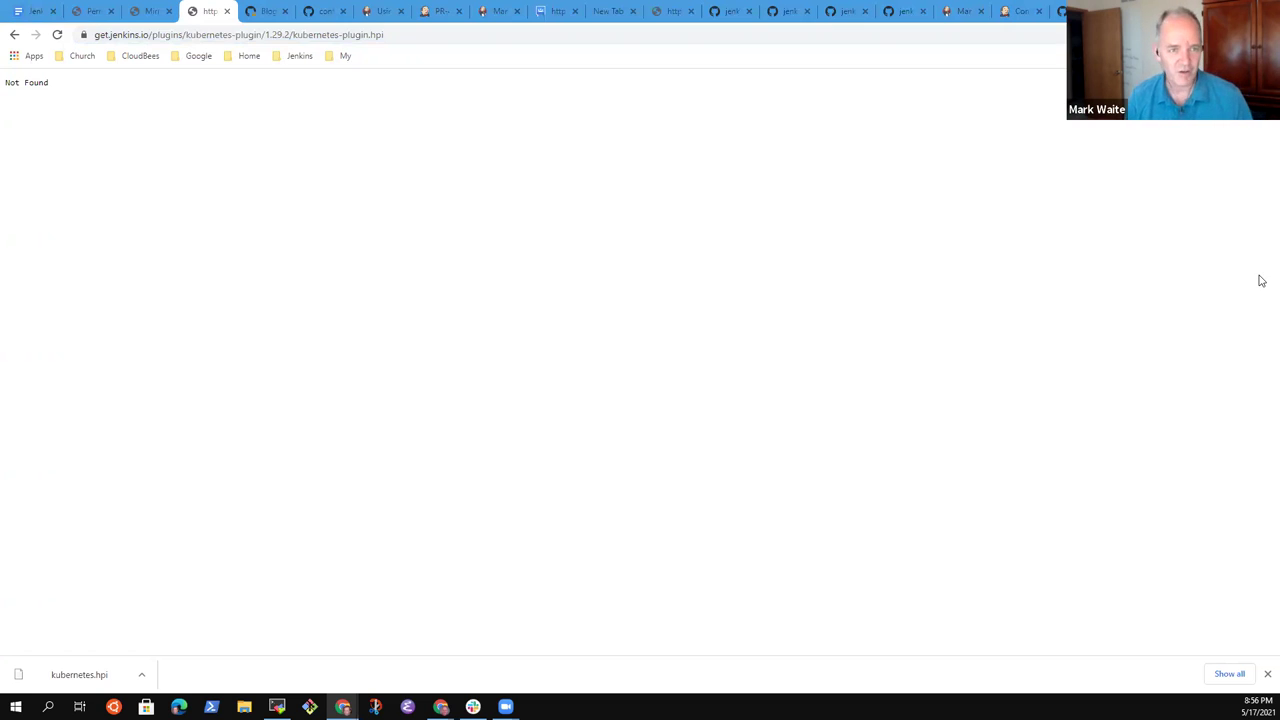
Step: Cut the file name from the URL to load the kubernetes-plugin 1.29.2 folder
left_click(411, 40)
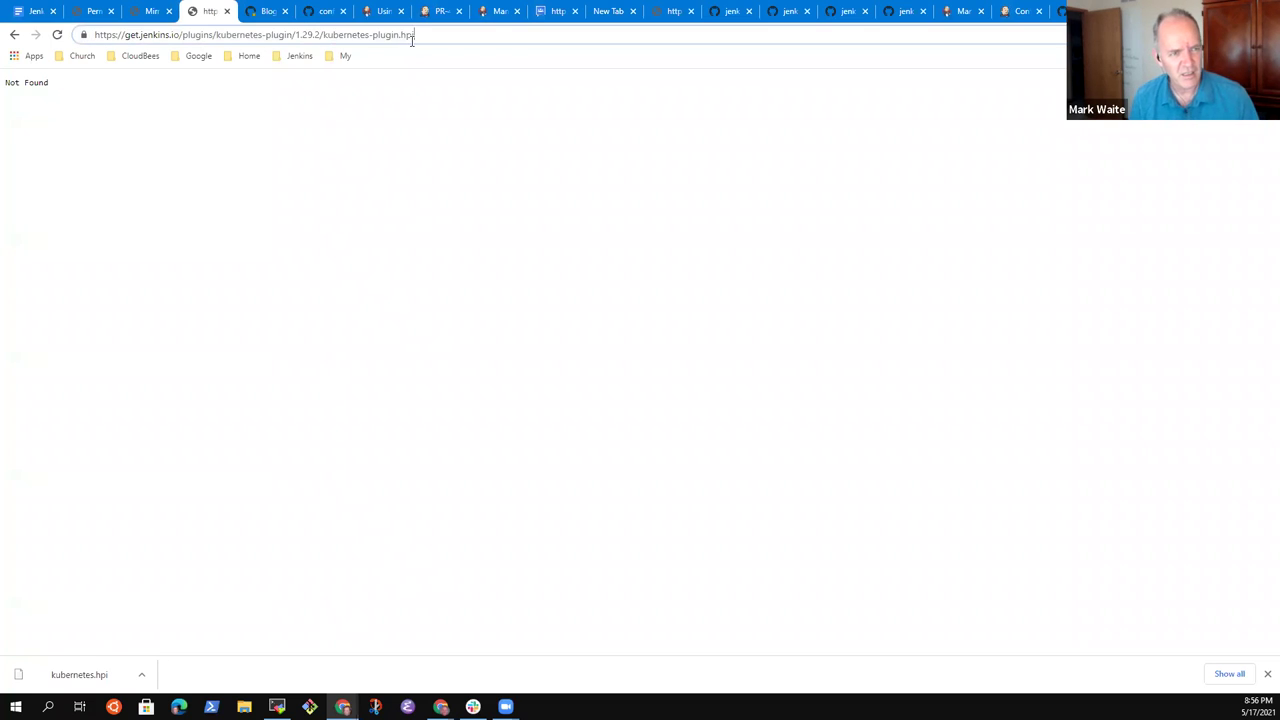
key("ctrl+shift+Left")
key("ctrl+shift+Left")
key("ctrl+shift+Left")
key("ctrl+shift+Right")
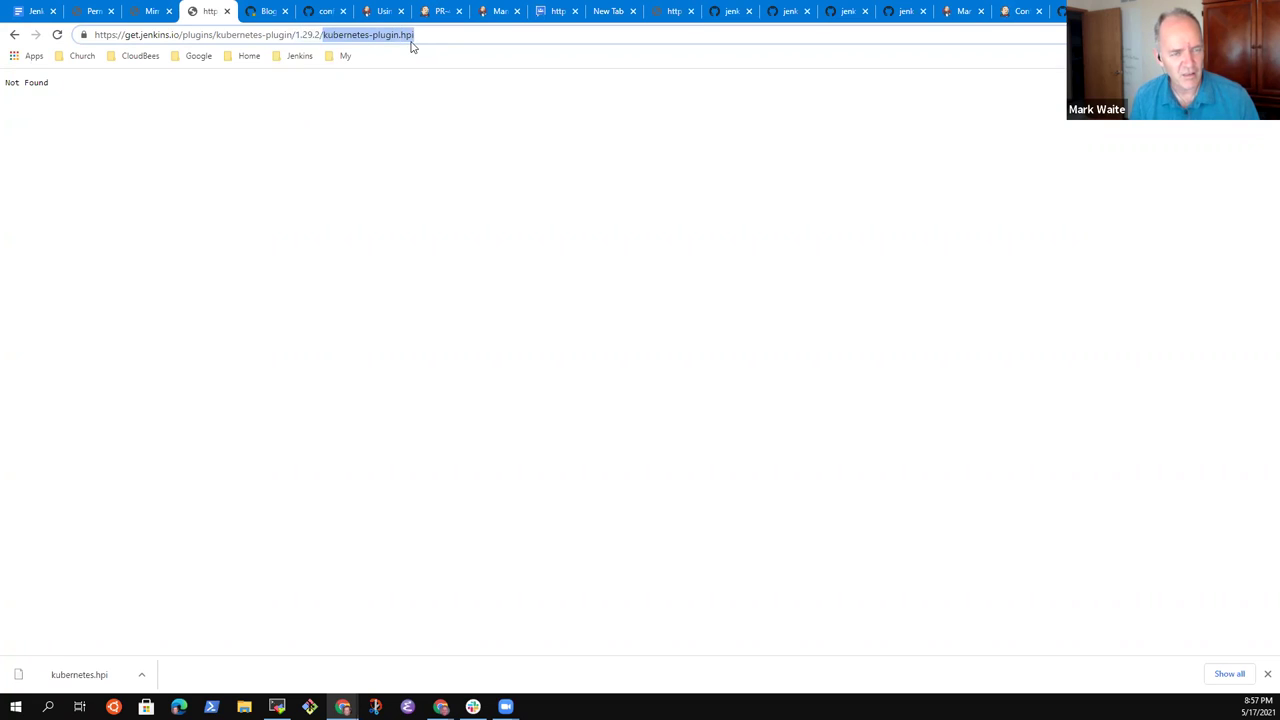
key("BackSpace")
key("Return")
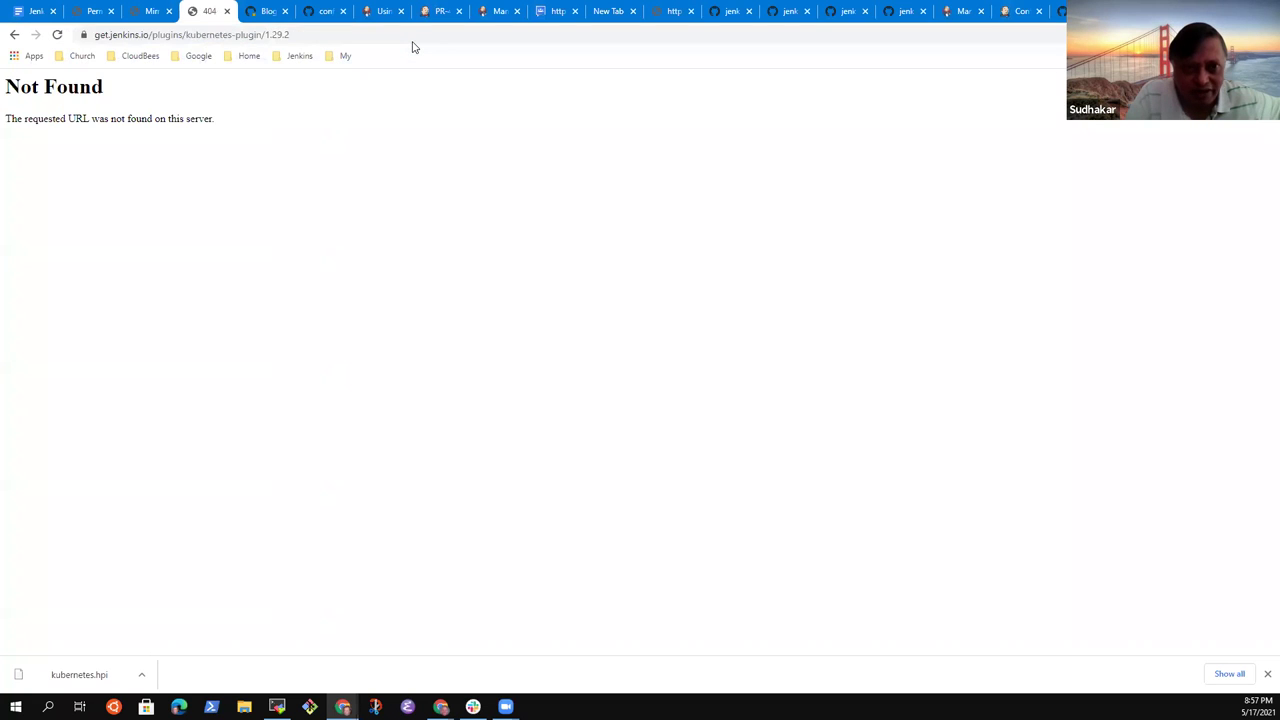
Step: Drop /1.29.2 from the address to load the kubernetes-plugin folder
left_click(325, 35)
left_click(325, 35)
key("ctrl+shift+Left")
key("ctrl+shift+Left")
key("ctrl+shift+Left")
key("ctrl+shift+Right")
key("shift+Left")
key("BackSpace")
key("Return")
Step: Replace the path with 'plugins/kubernetes' to load the kubernetes release index
left_click(280, 37)
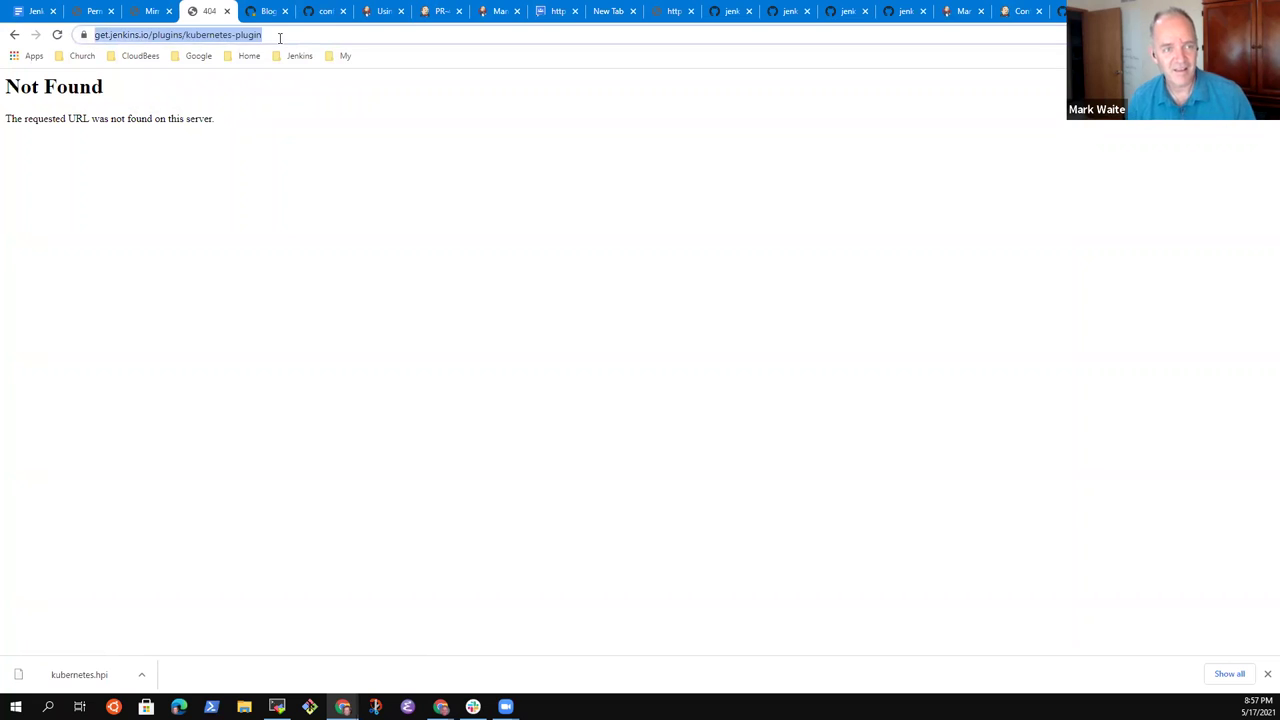
key("End")
key("ctrl+shift+Left")
key("ctrl+shift+Left")
key("ctrl+shift+Left")
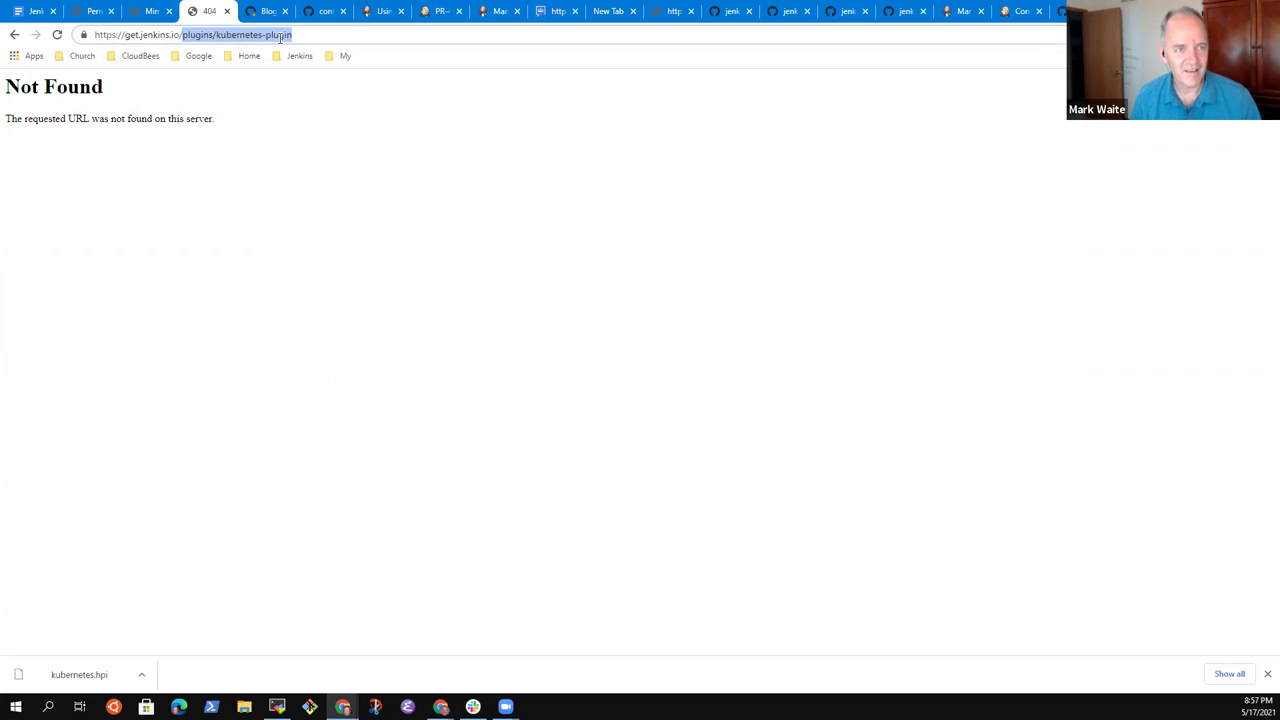
key("BackSpace")
type("plug")
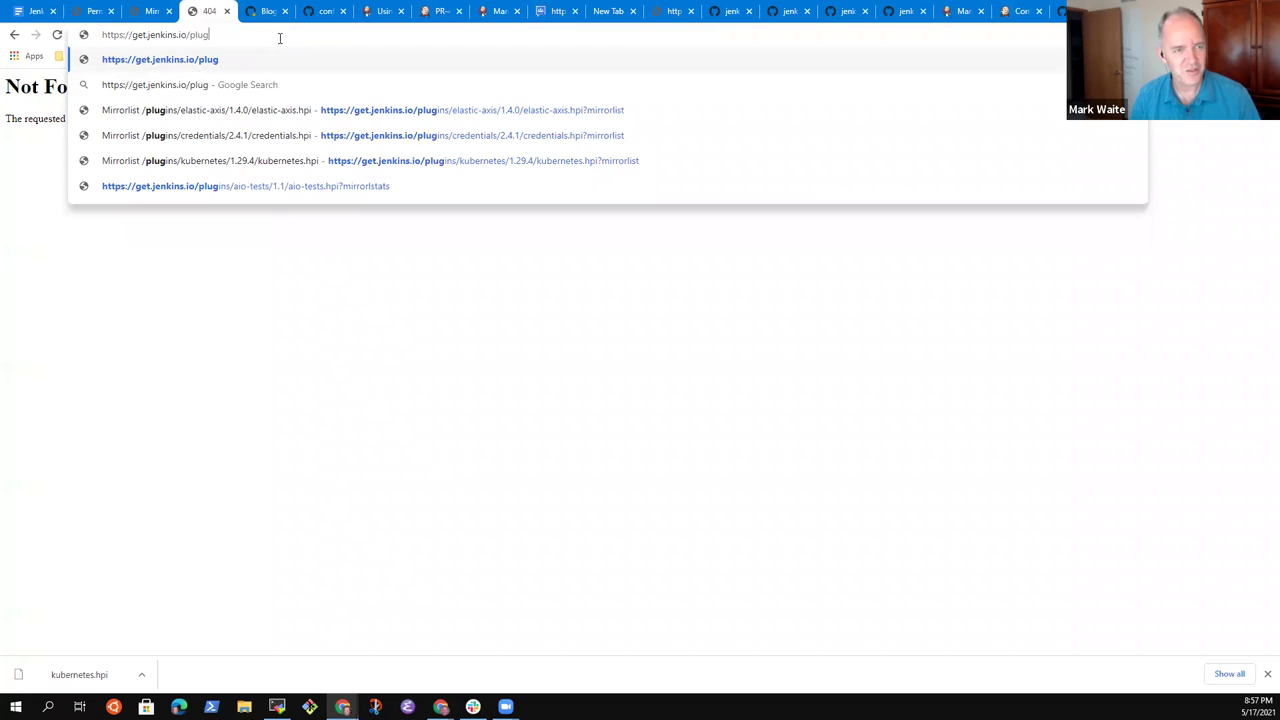
type("ins/kubernetes")
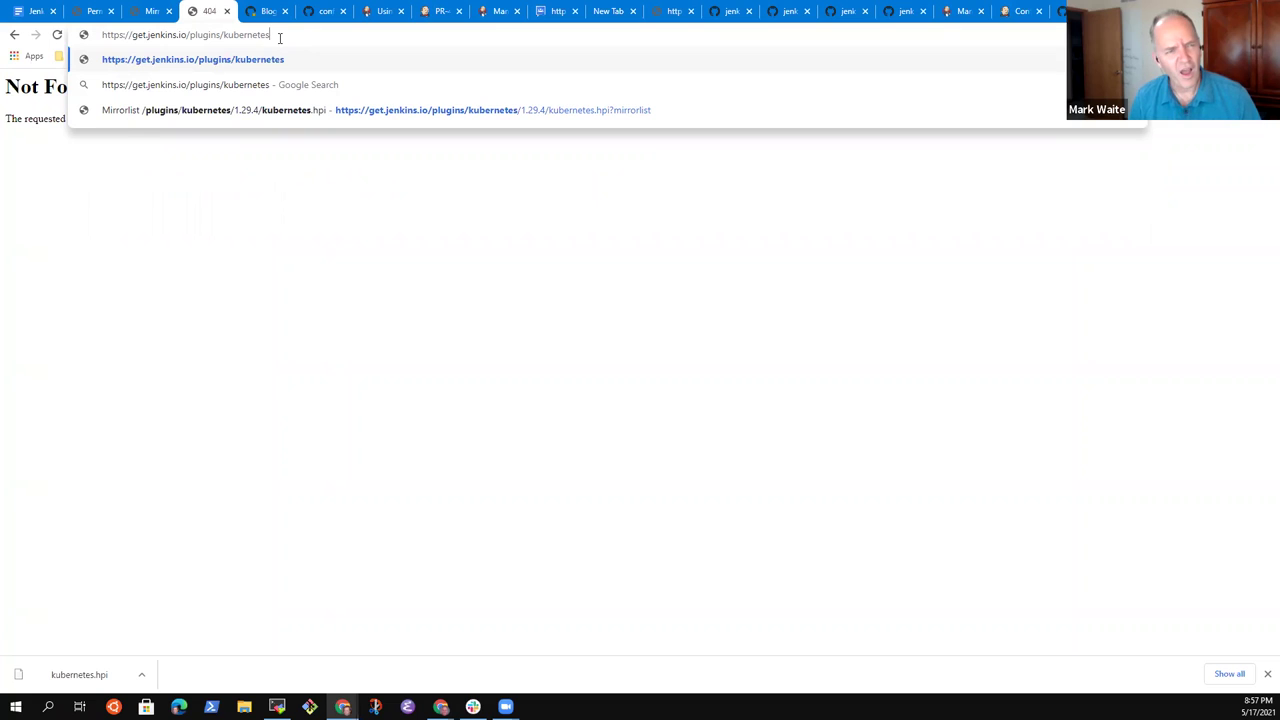
key("Return")
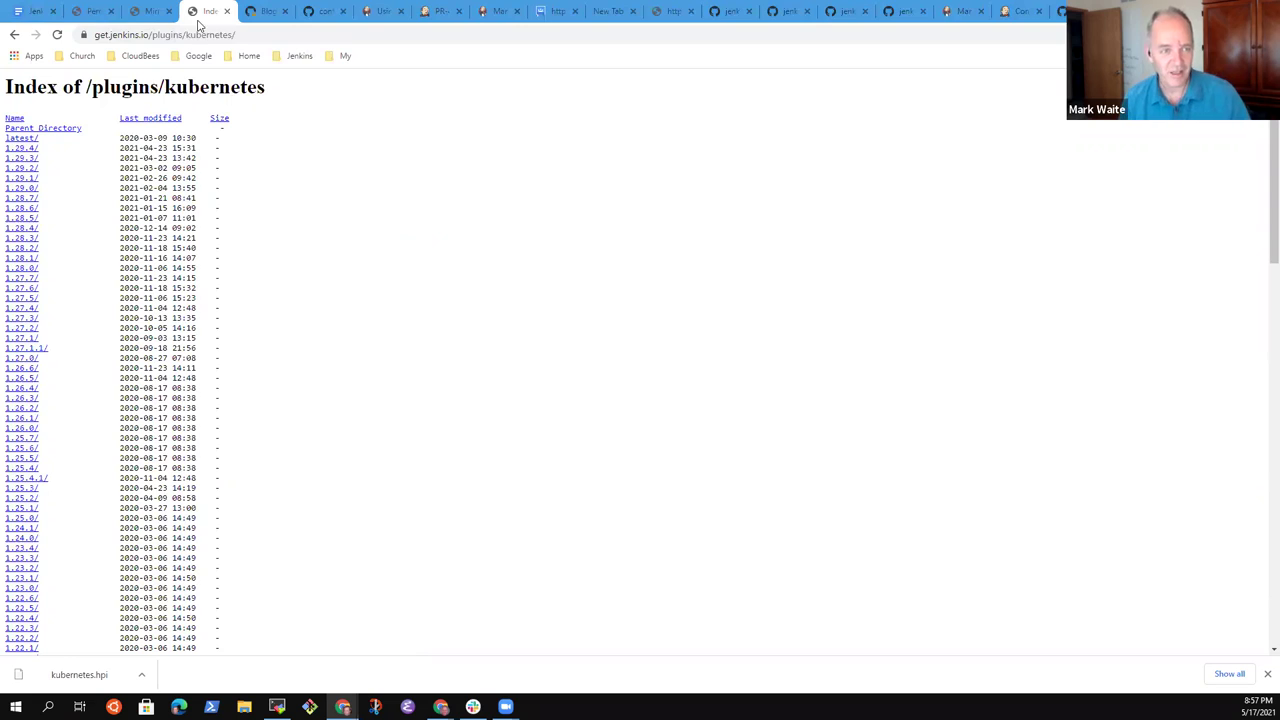
Step: Load the get.jenkins.io/plugins/kubernetes-plugin directory address
left_click(198, 18)
type("https://get.jenkins.io/plugins/kubernetes-plugin")
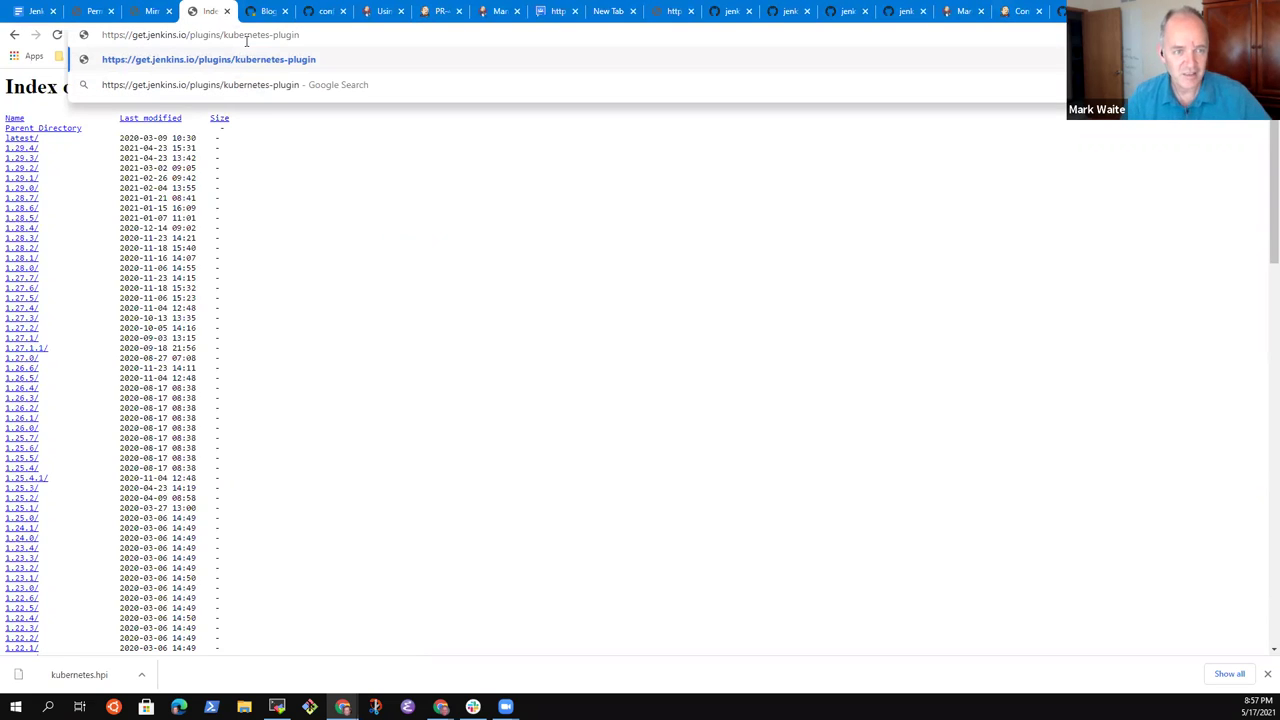
key("ctrl+a")
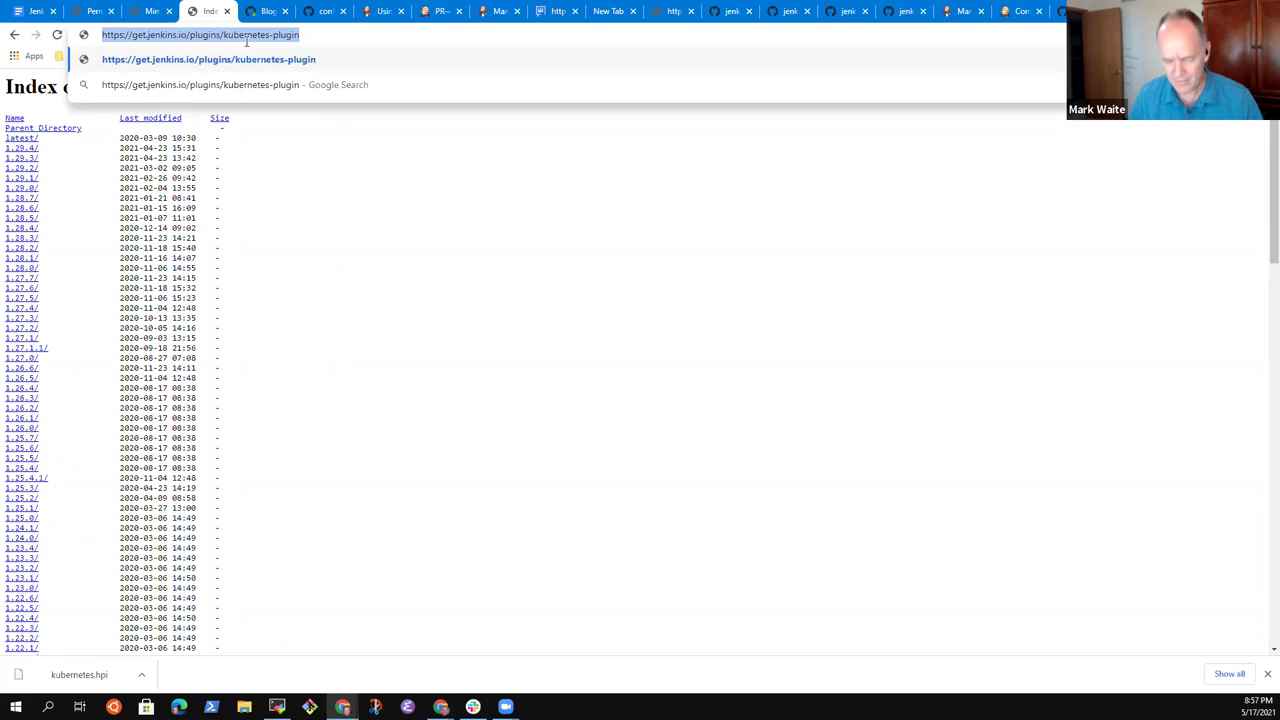
left_click(331, 37)
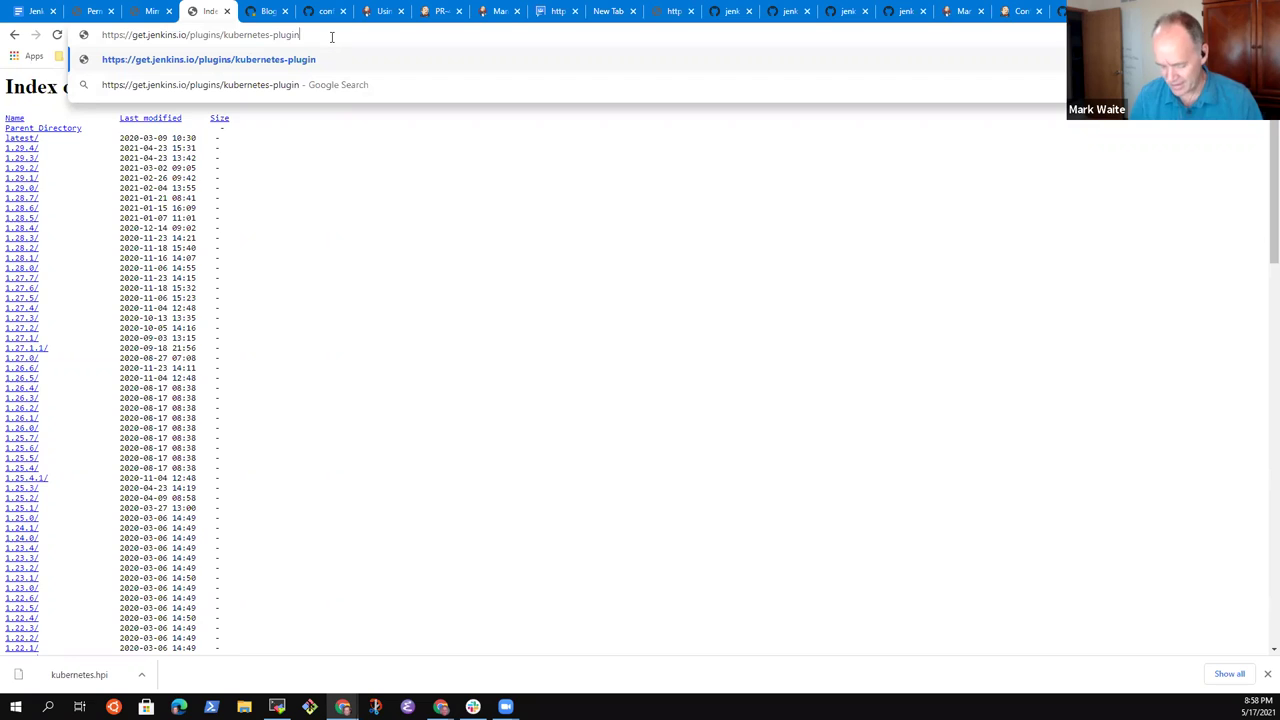
key("ctrl+plus")
key("ctrl+minus")
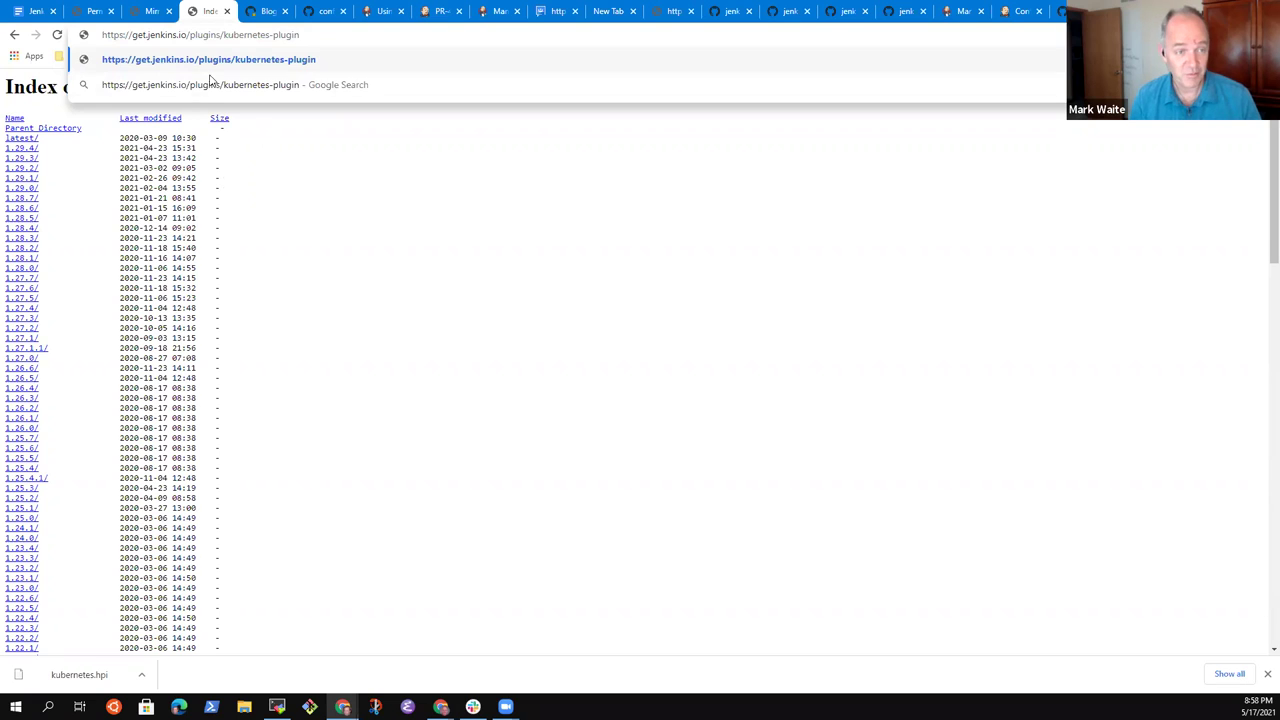
key("Return")
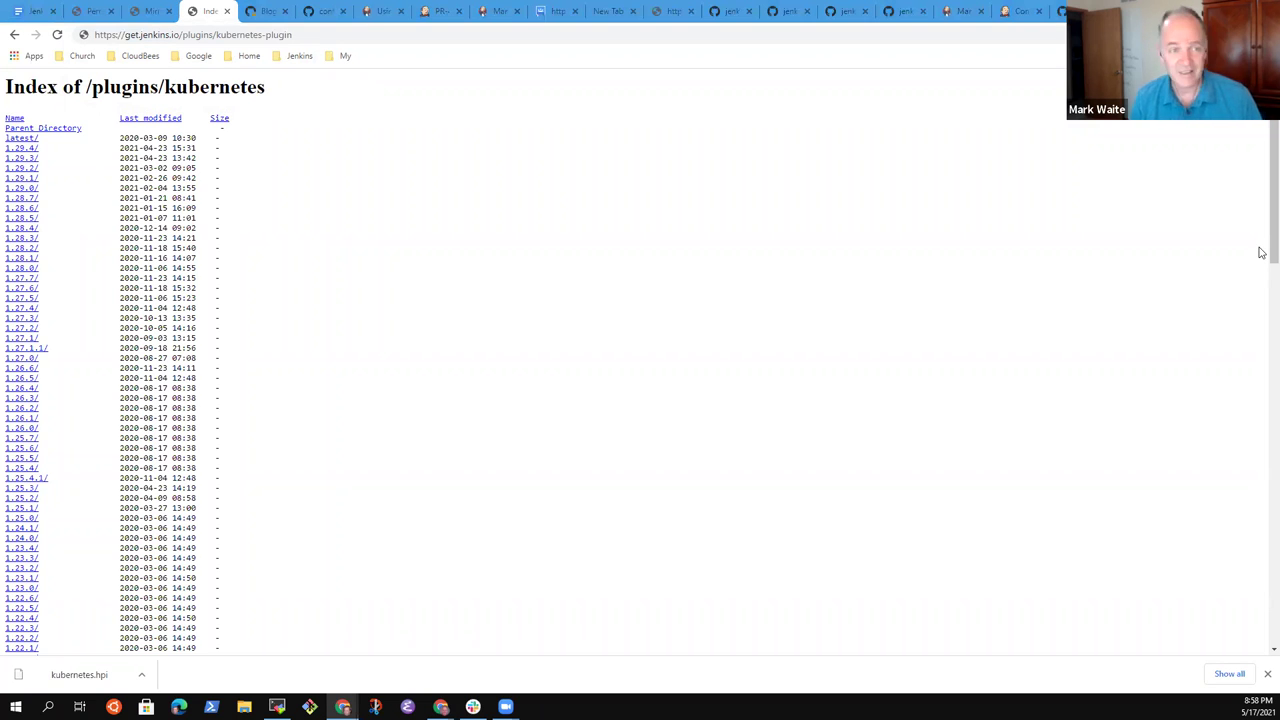
Step: Load kubernetes-plugin/1.29.2/kubernetes-plugin.hpi, which again comes back Not Found
left_click(300, 34)
type("https://get.jenkins.io/plugins/kubernetes-plugin/1.29.2/kubernetes-plugin.hpi")
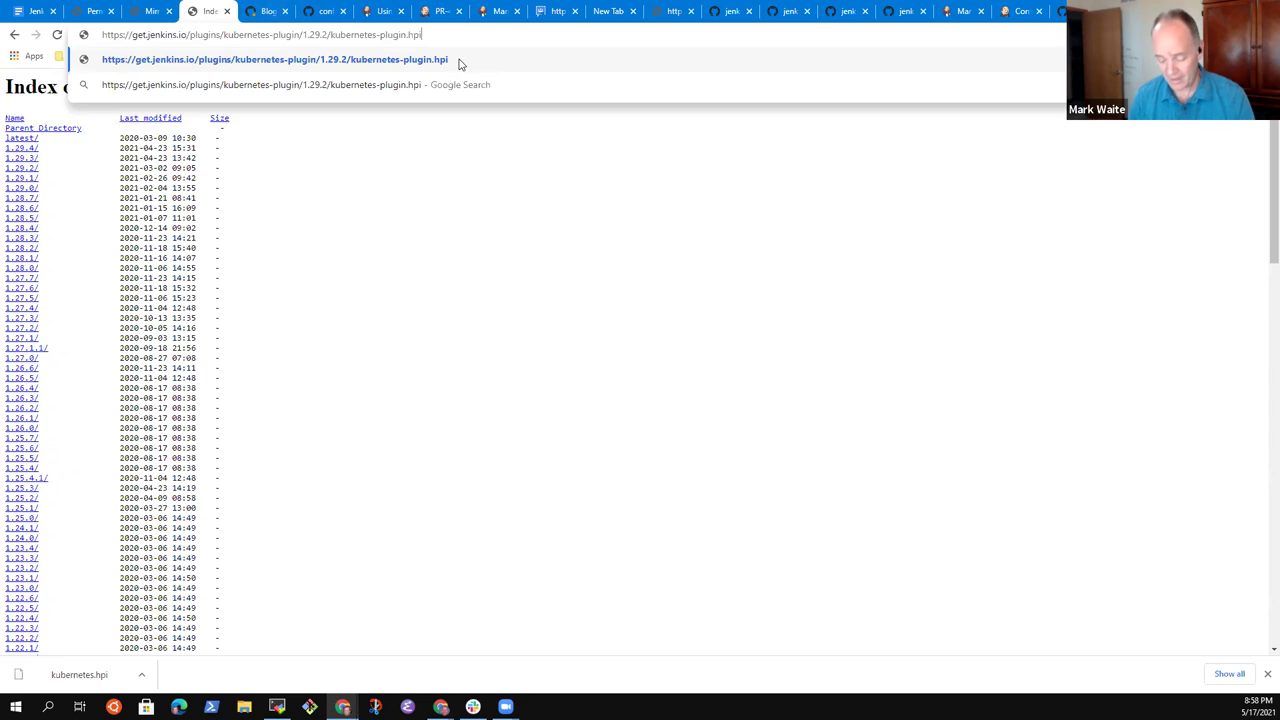
left_click(460, 62)
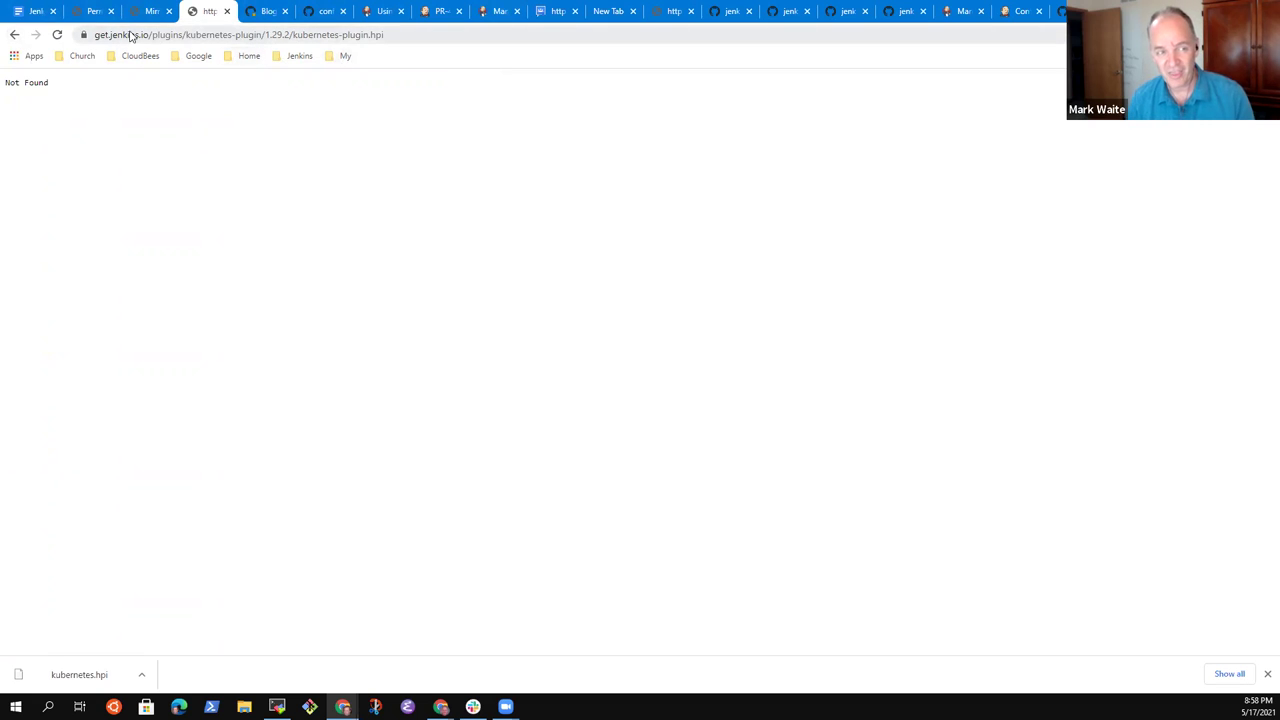
Step: Back in the kubernetes index, open the 1.29.2 folder and copy the kubernetes.hpi link
left_click(14, 34)
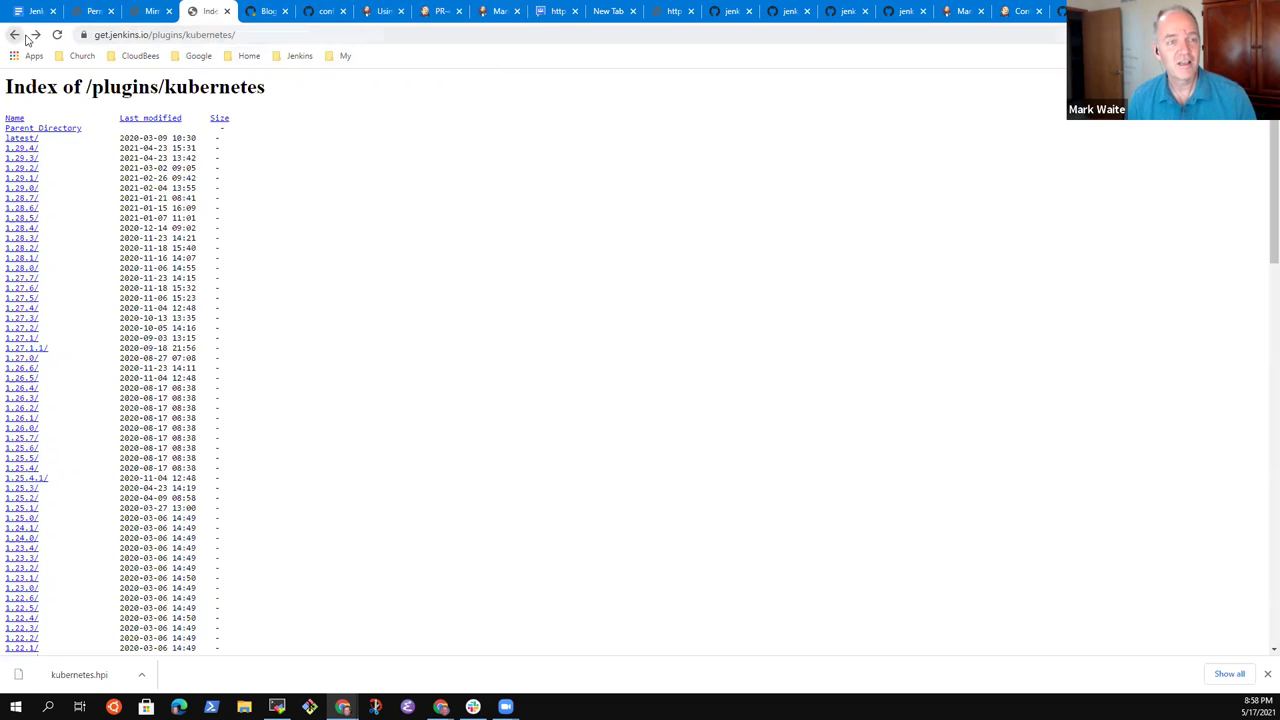
scroll(155, 462, "down", 5)
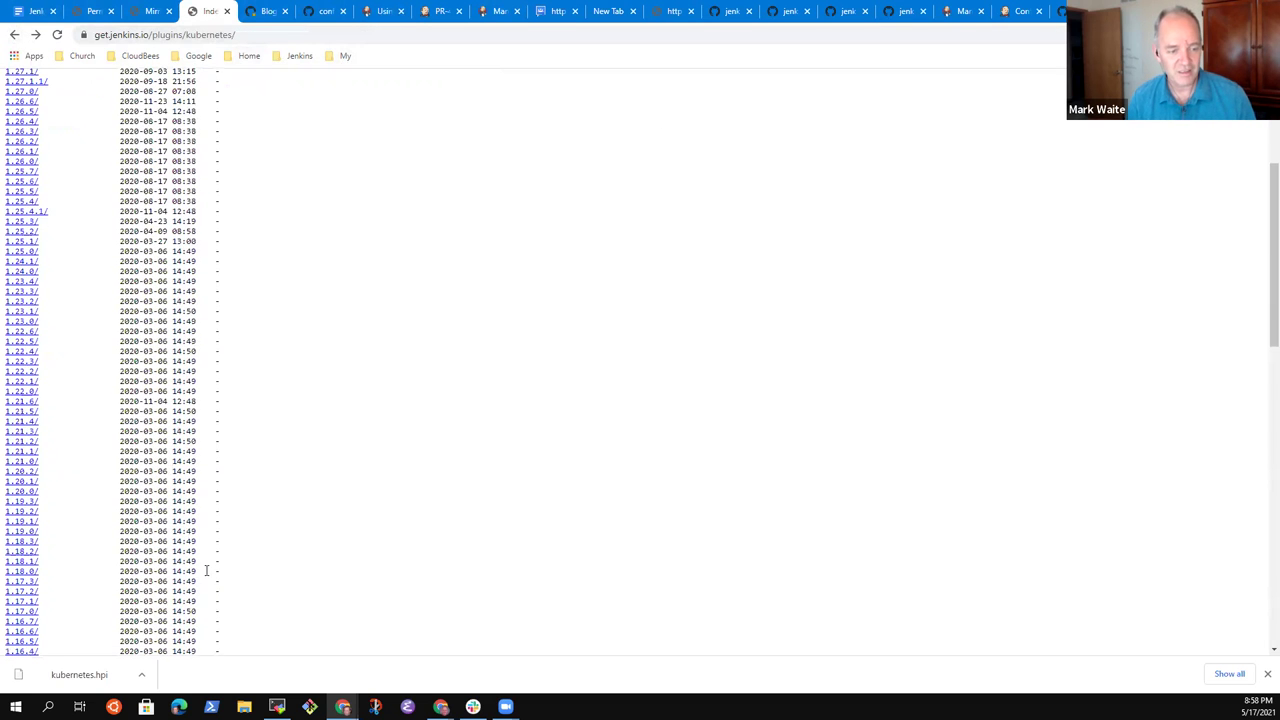
scroll(203, 540, "up", 5)
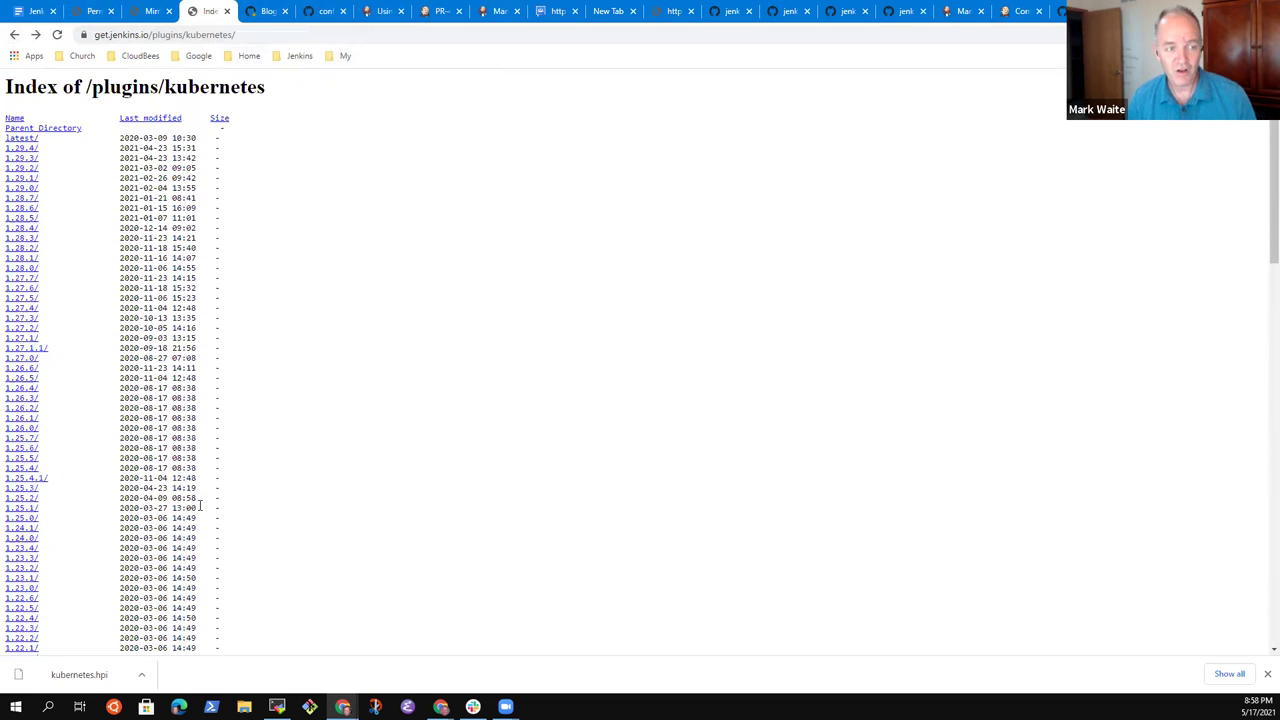
left_click(23, 171)
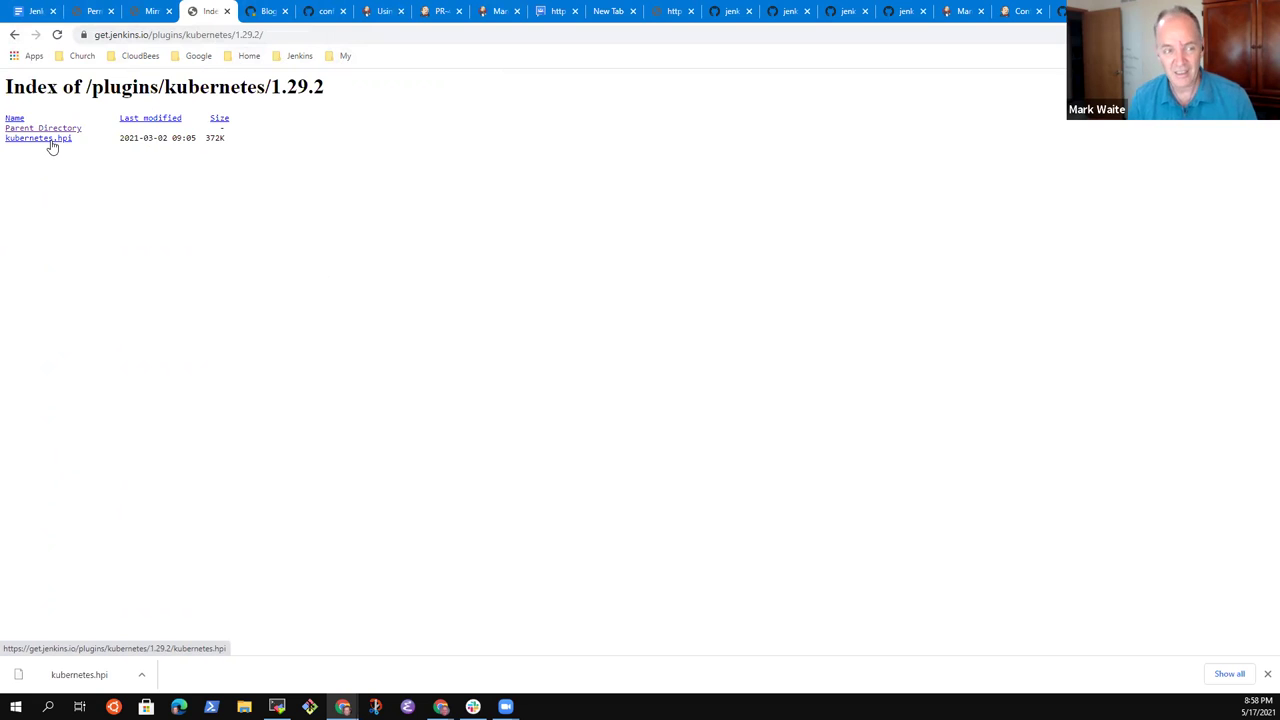
right_click(52, 146)
left_click(137, 263)
Step: Paste the kubernetes.hpi link into the address bar and try appending '-plugin'
left_click(296, 40)
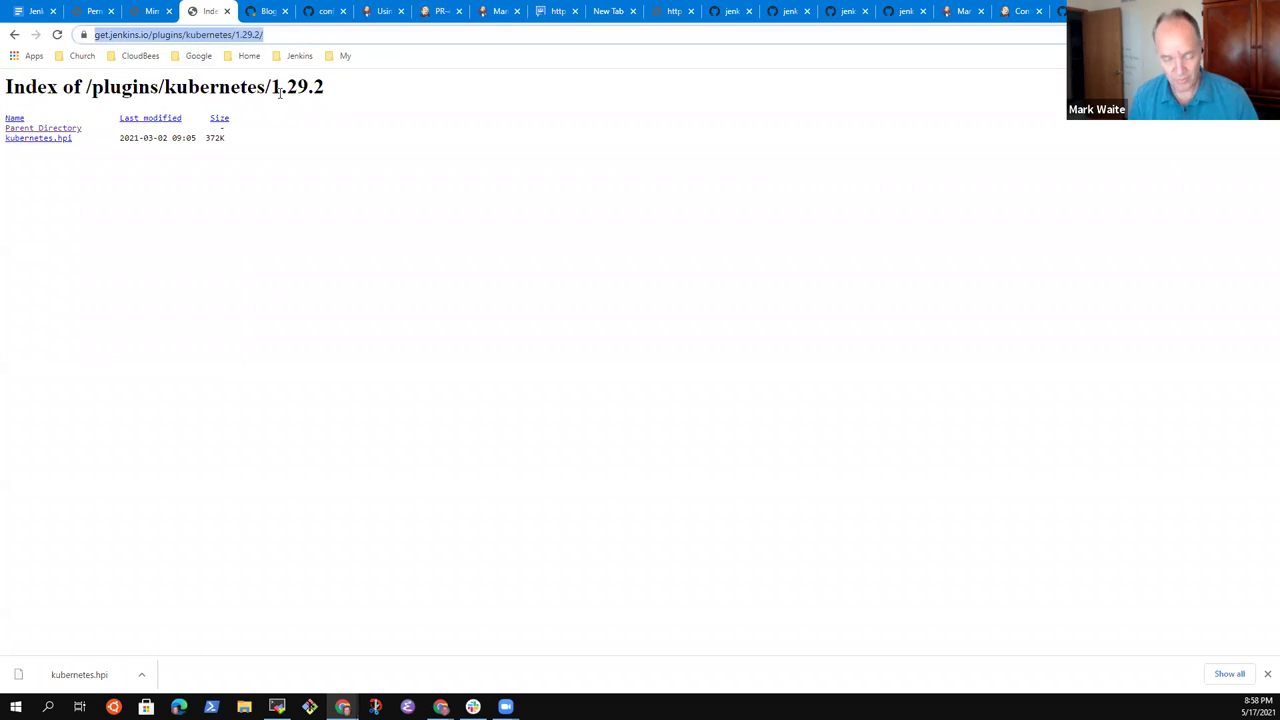
type("https://get.jenkins.io/plugins/kubernetes/1.29.2/kubernetes.hpi")
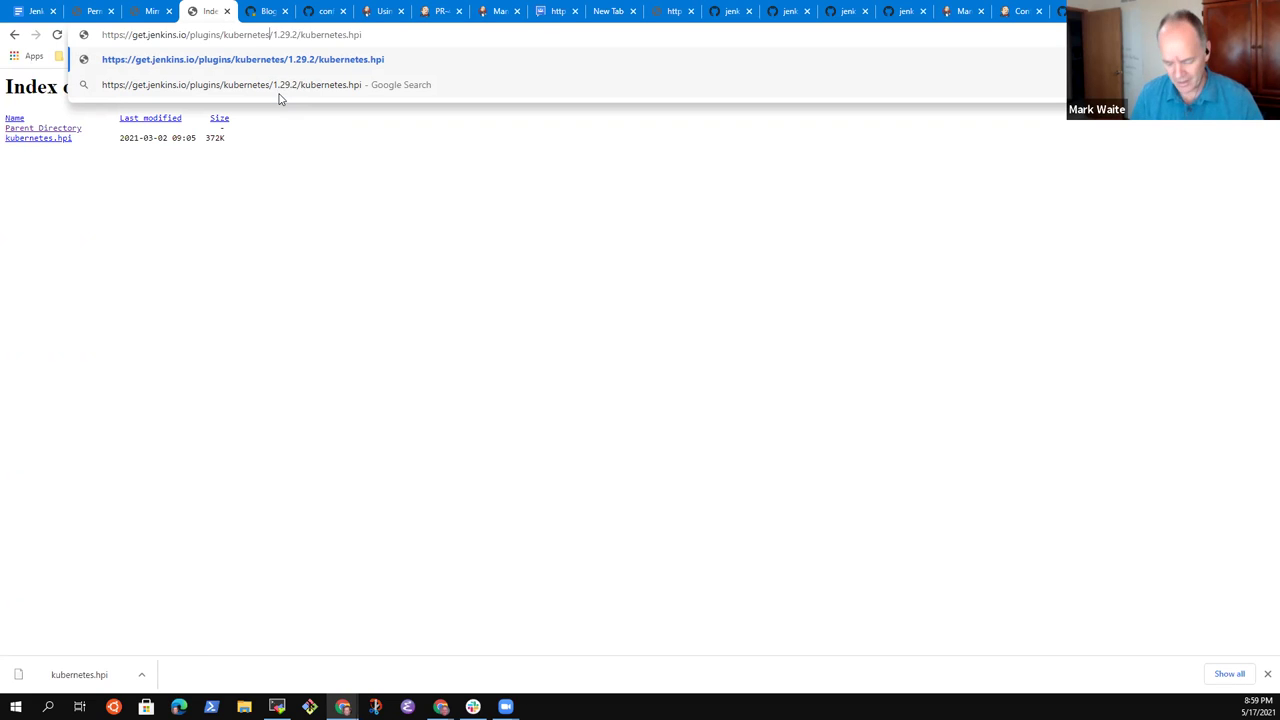
type("-plugin")
key("ctrl+shift+Left")
key("shift+Left")
key("End")
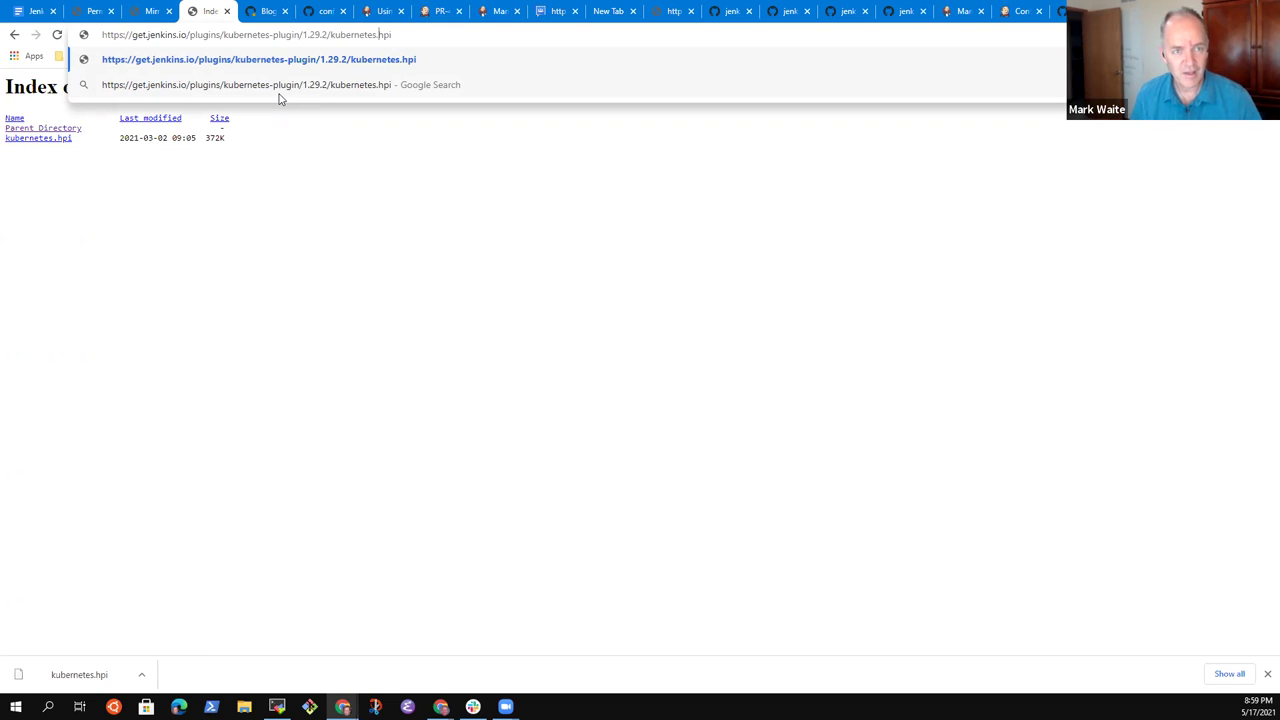
type("-plugin")
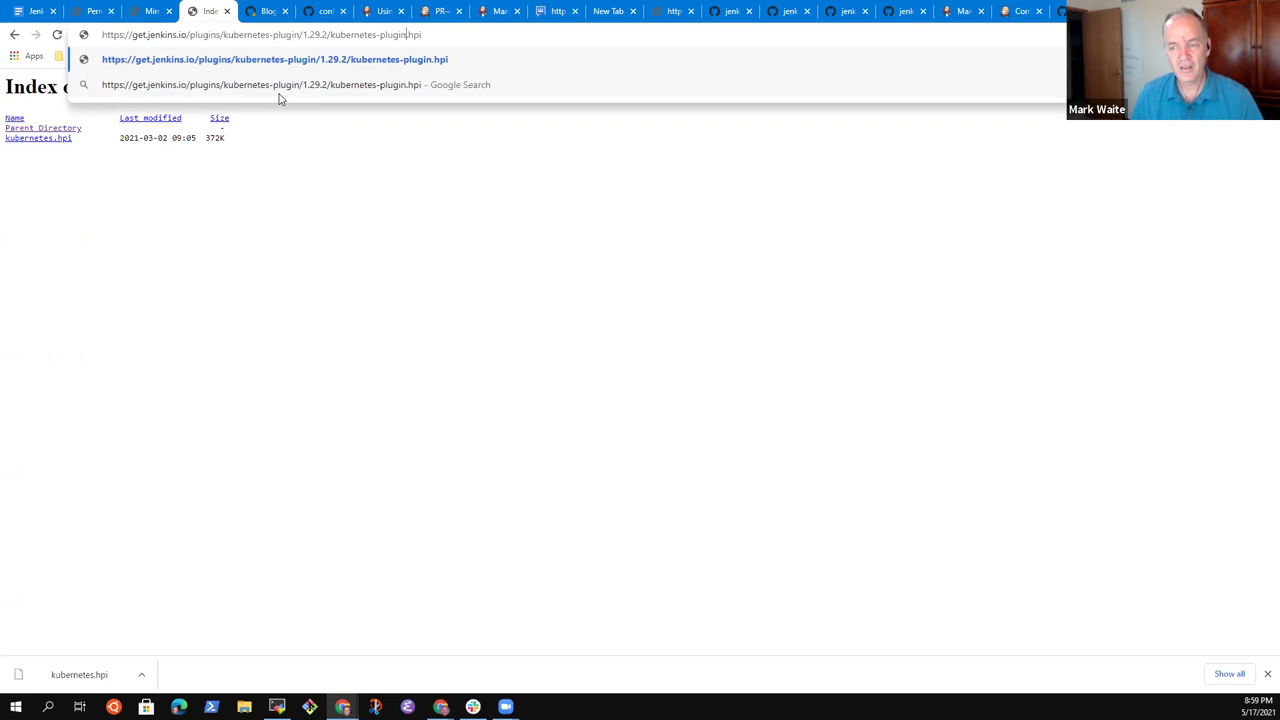
Step: Remove the '-plugin' suffixes, restoring the plain kubernetes.hpi file address
key("shift+ctrl+Left")
key("shift+Left")
key("BackSpace")
key("ctrl+Left")
key("shift+ctrl+Left")
key("shift+Left")
key("BackSpace")
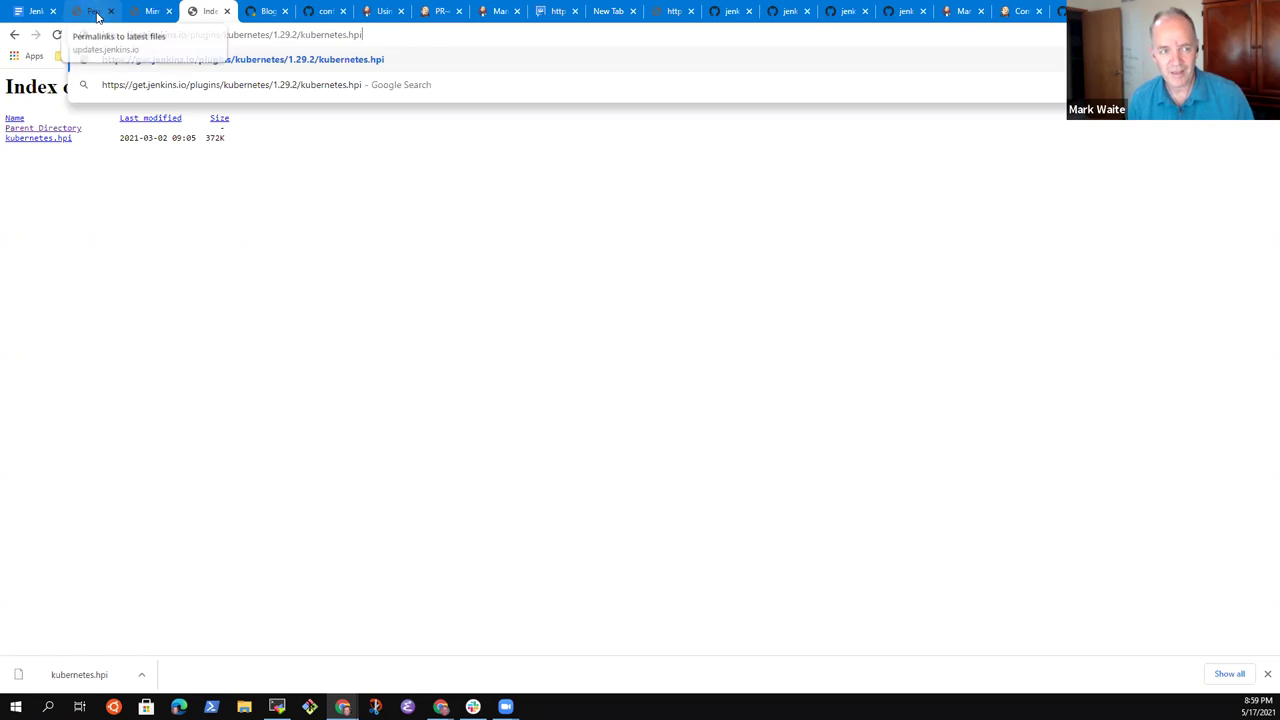
Step: Copy the latest kubernetes.hpi link and load it with ?mirrorlist appended in the Mirrorbits tab
left_click(96, 13)
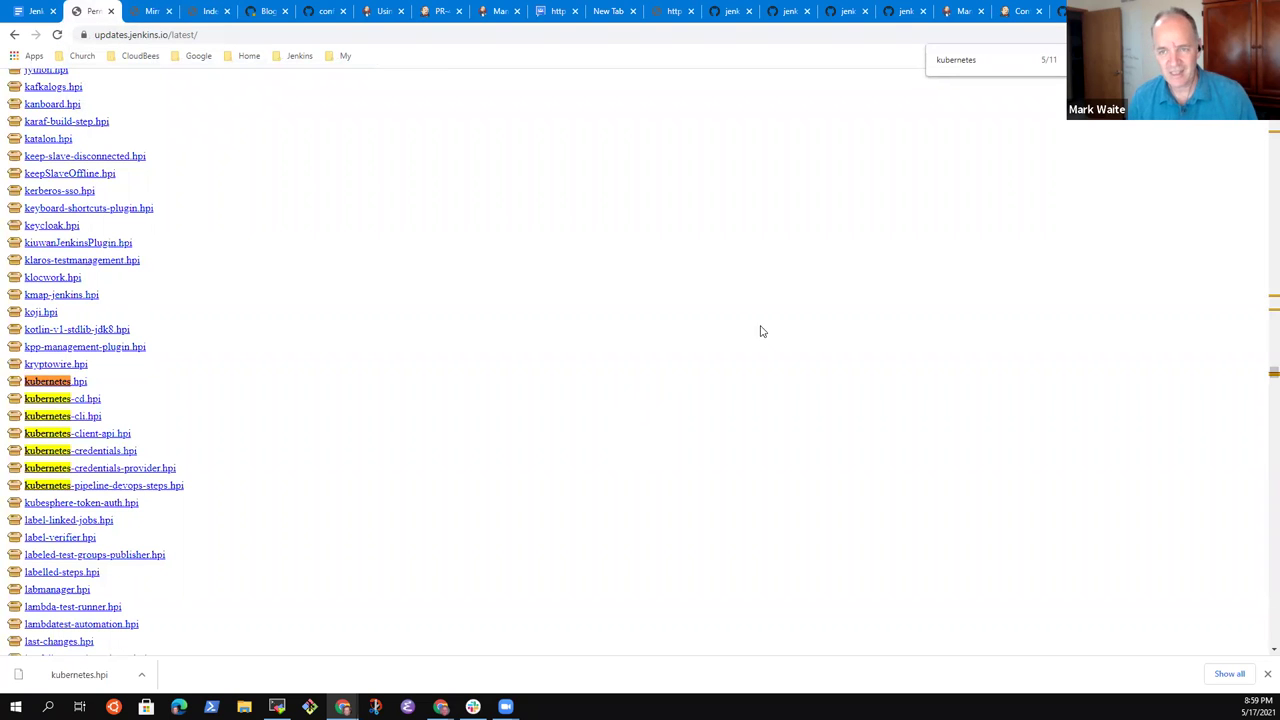
key("Escape")
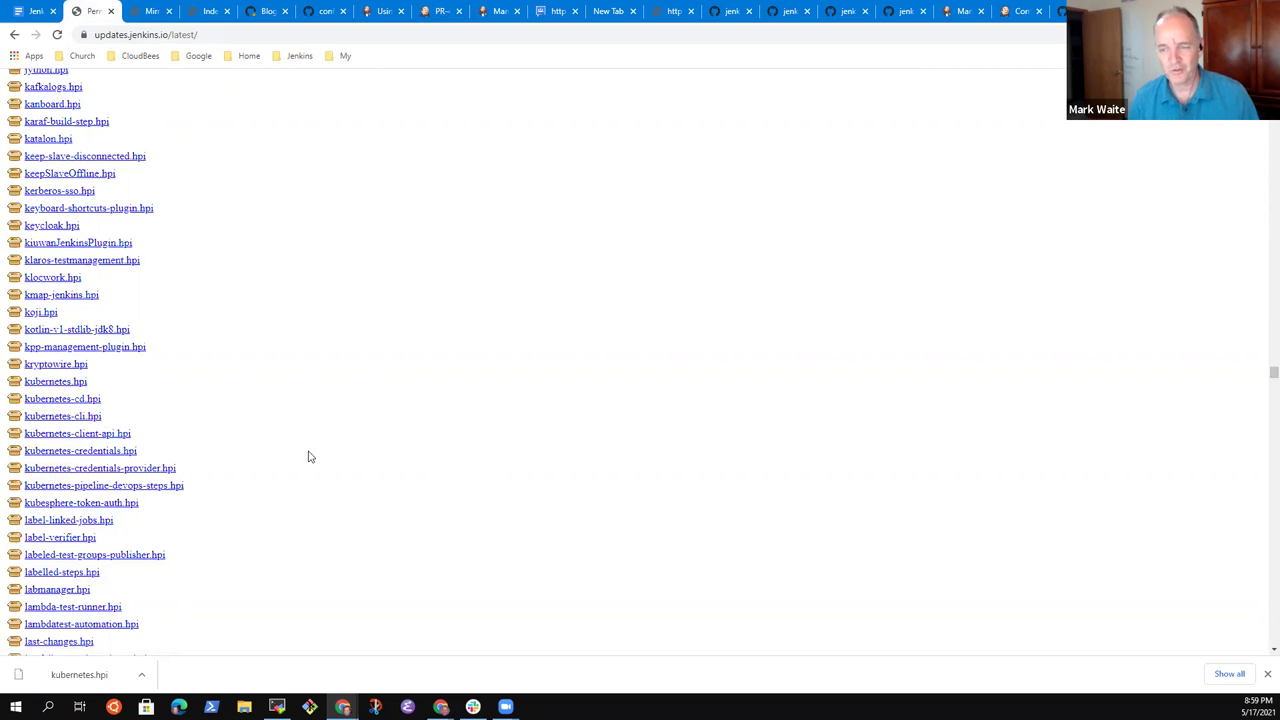
right_click(54, 382)
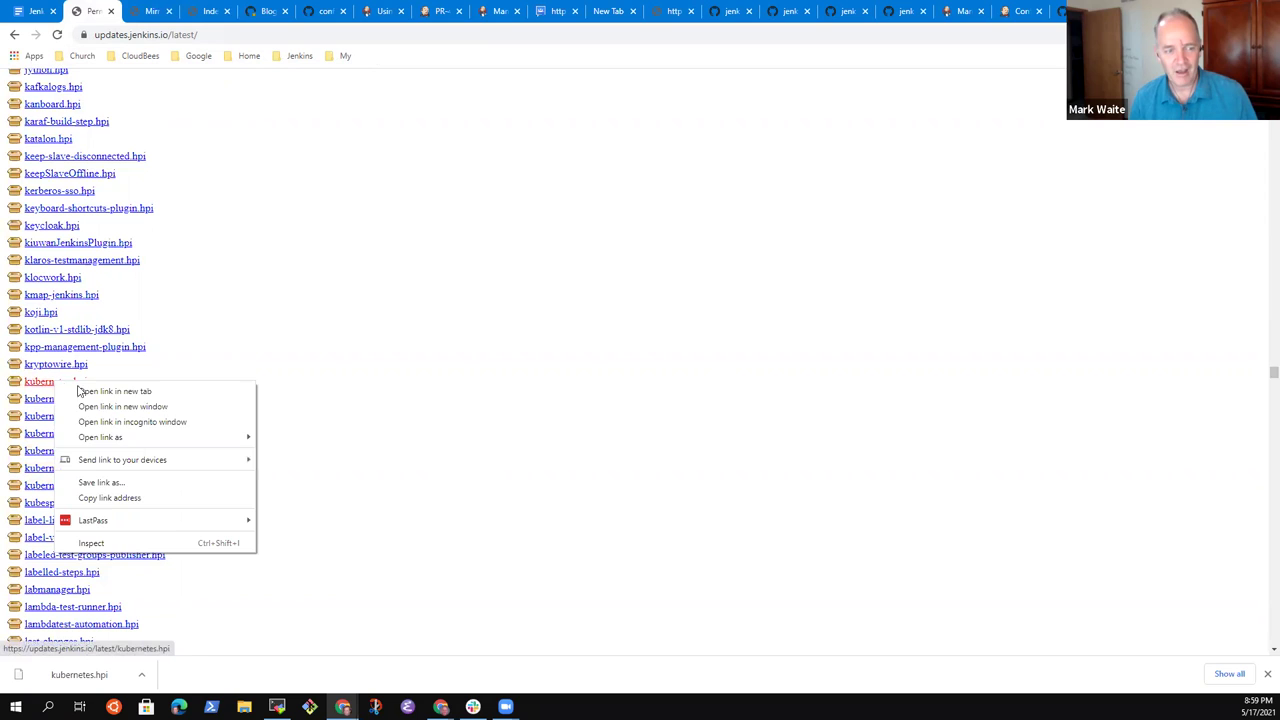
left_click(131, 498)
left_click(148, 14)
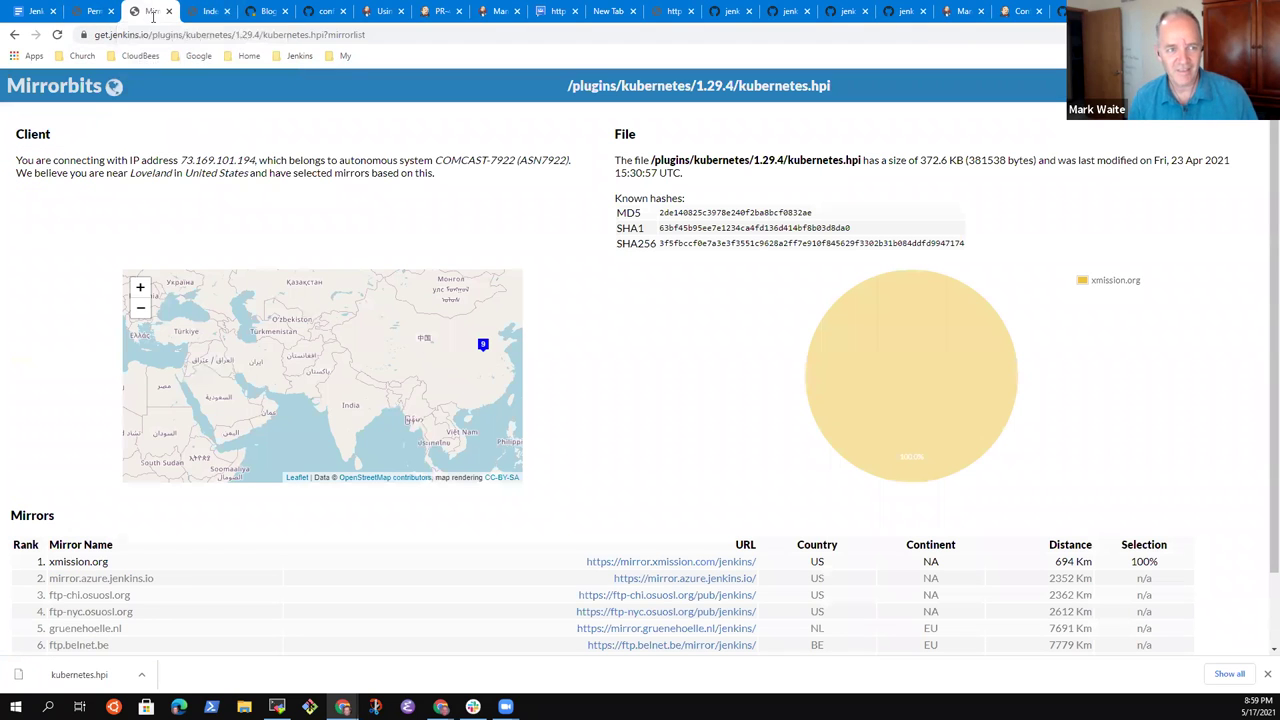
left_click(324, 38)
type("https://updates.jenkins.io/latest/kubernetes.hpi")
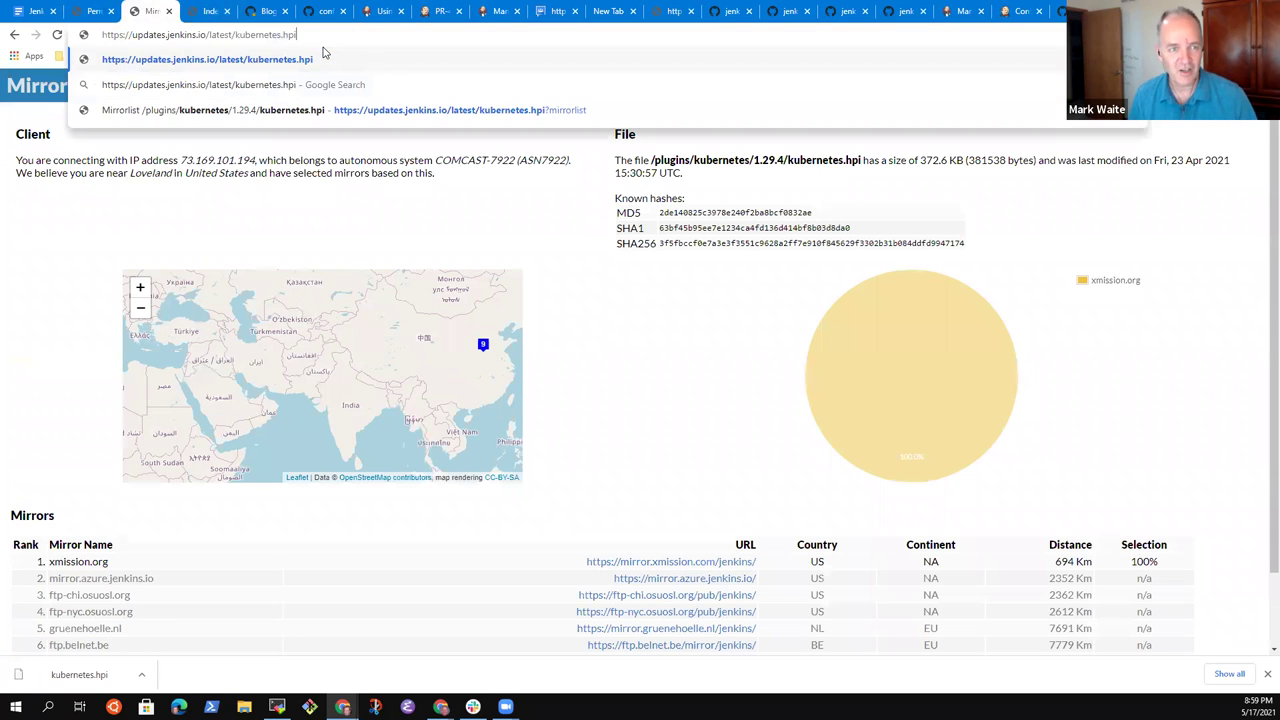
type("?mir")
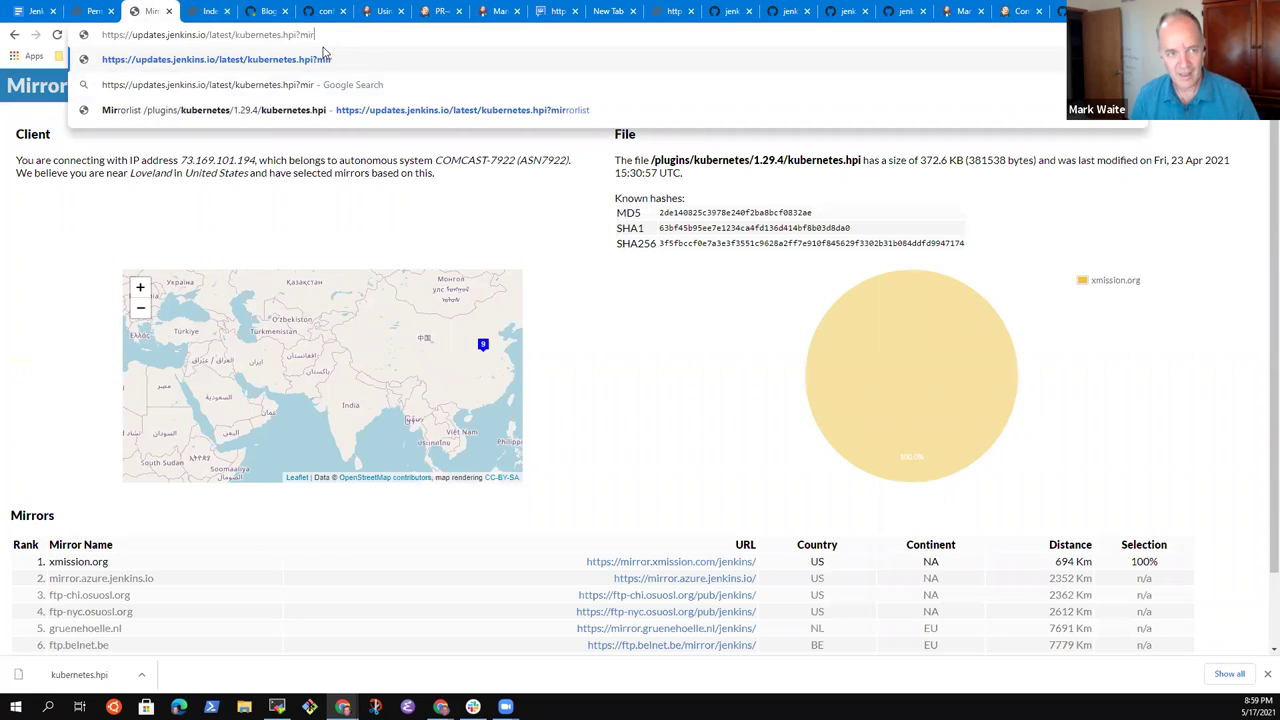
type("rorlist")
key("Return")
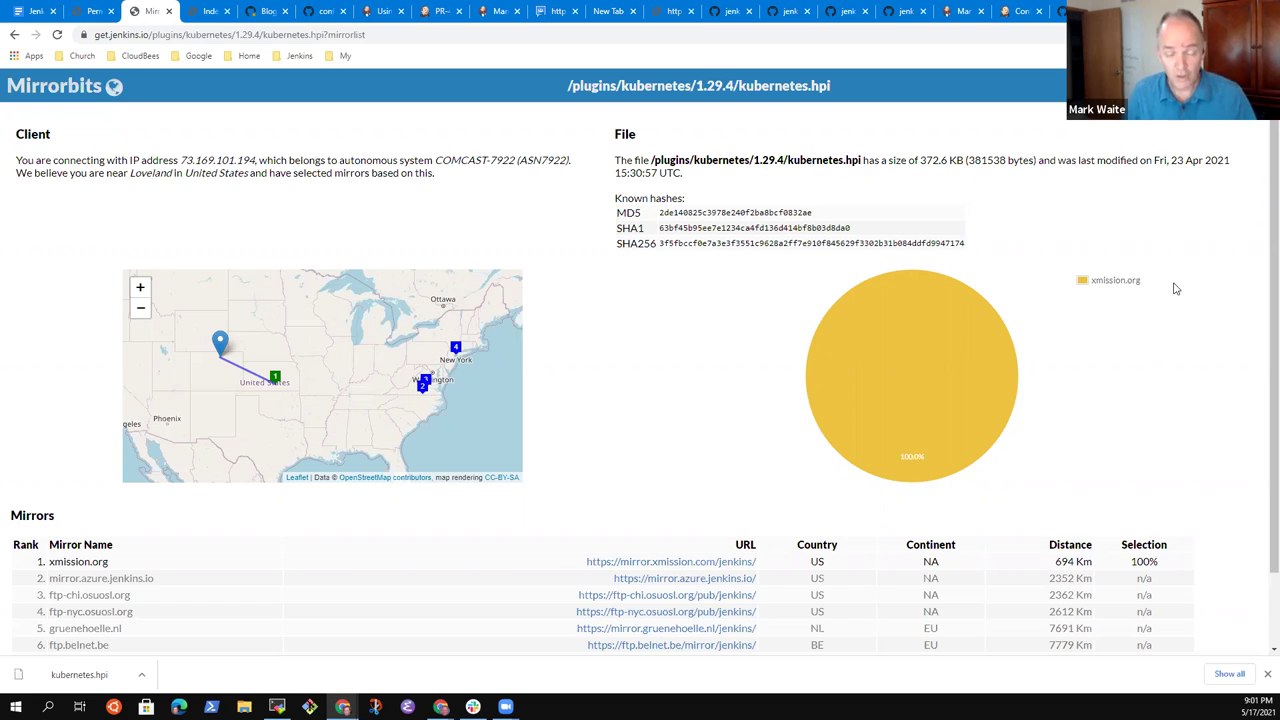
Step: Reload the Mirrorbits page from the latest kubernetes.hpi link with ?mirrorlist appended
left_click(85, 10)
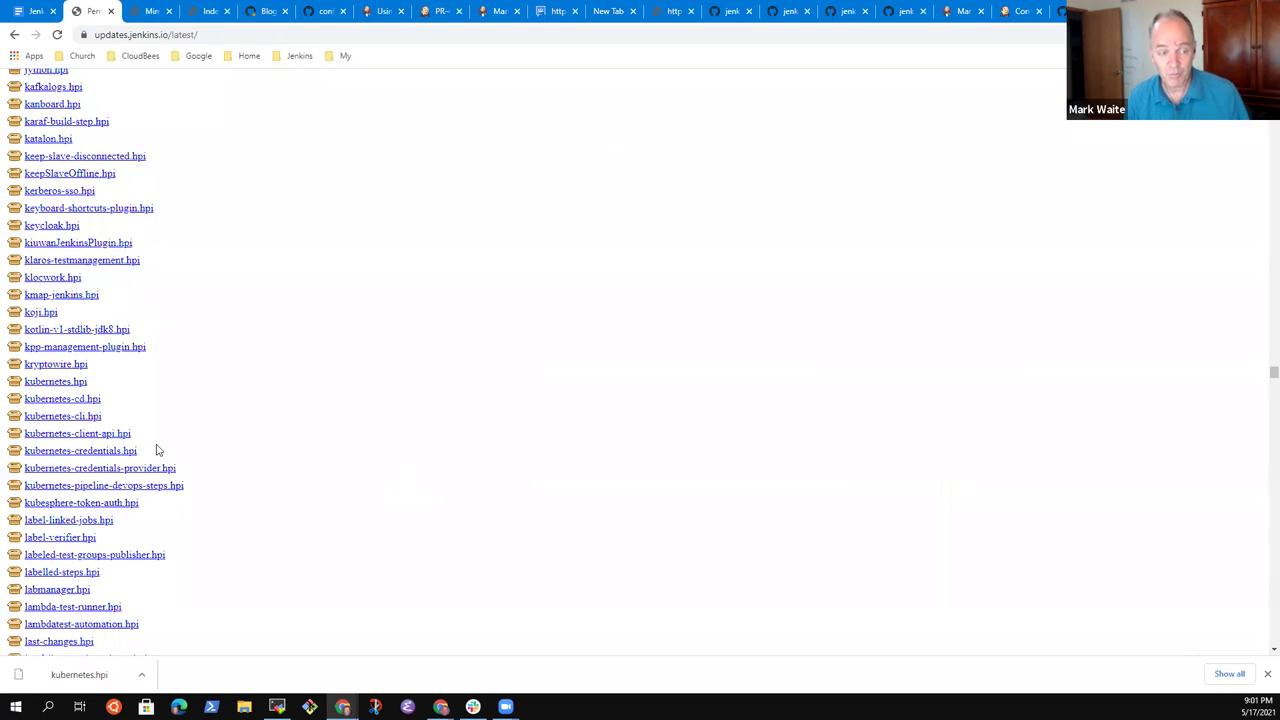
right_click(62, 382)
left_click(125, 499)
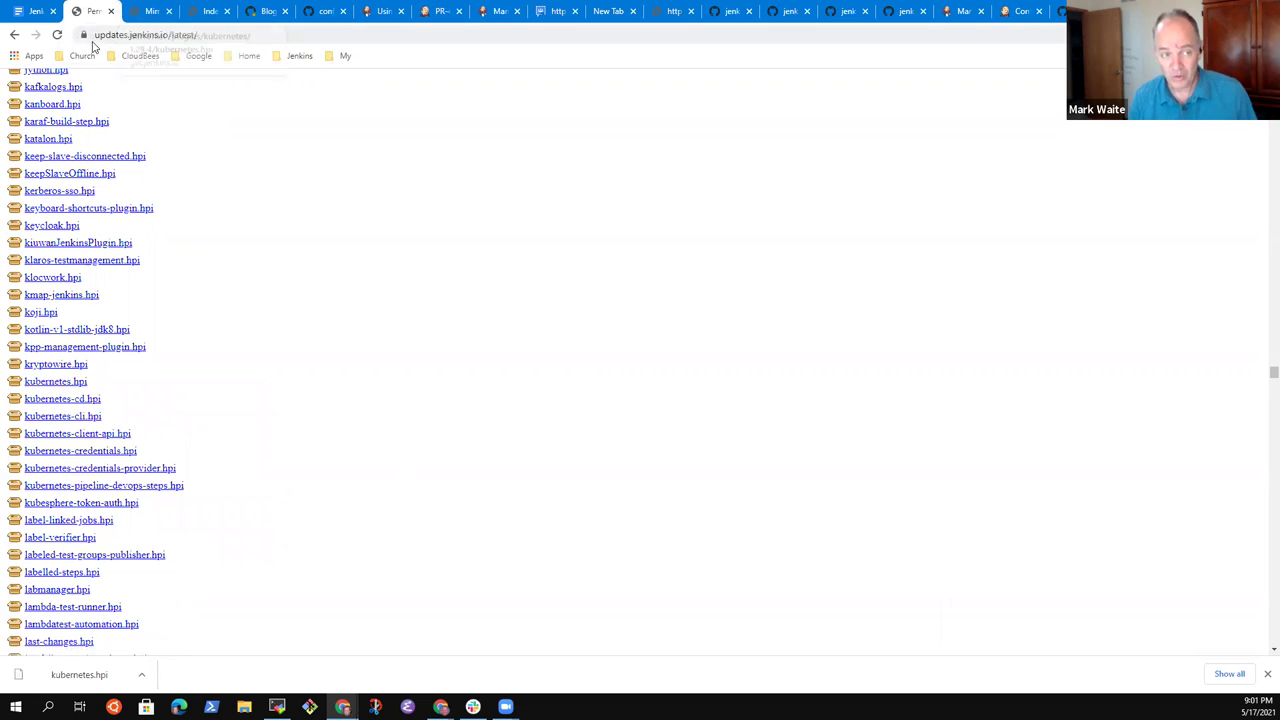
left_click(160, 14)
left_click(213, 35)
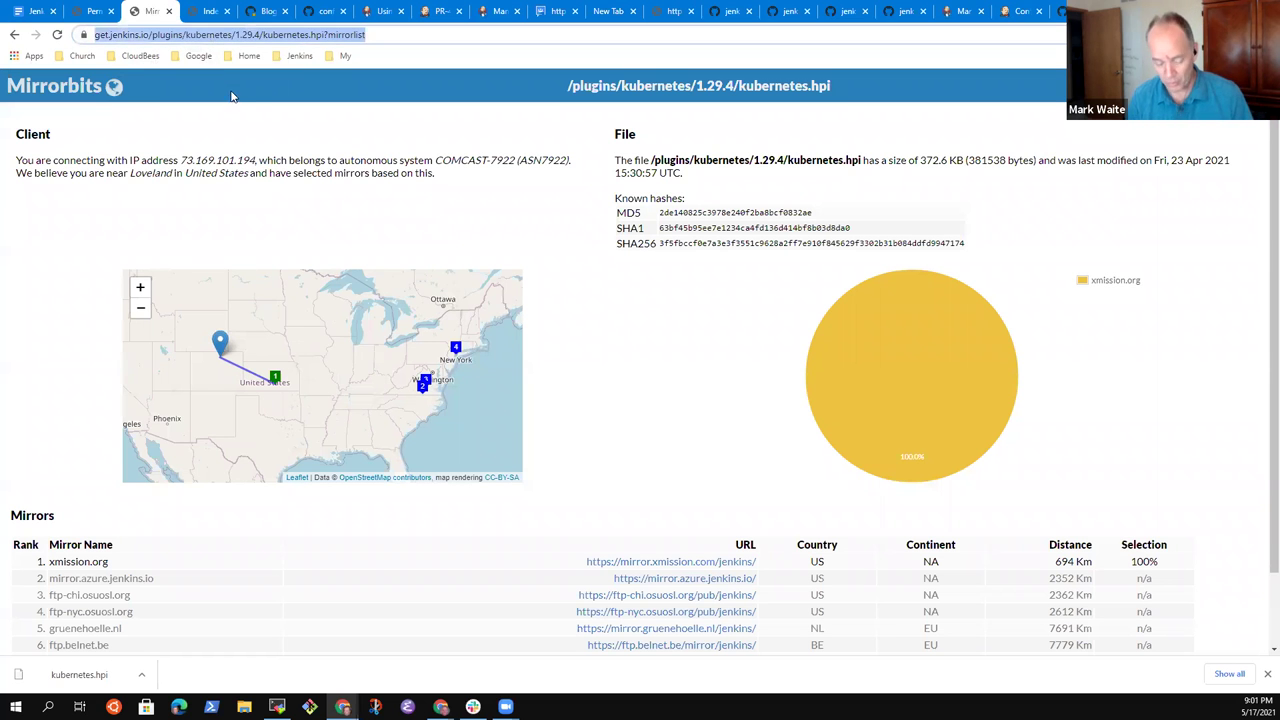
key("ctrl+v")
type("?mirrorlist")
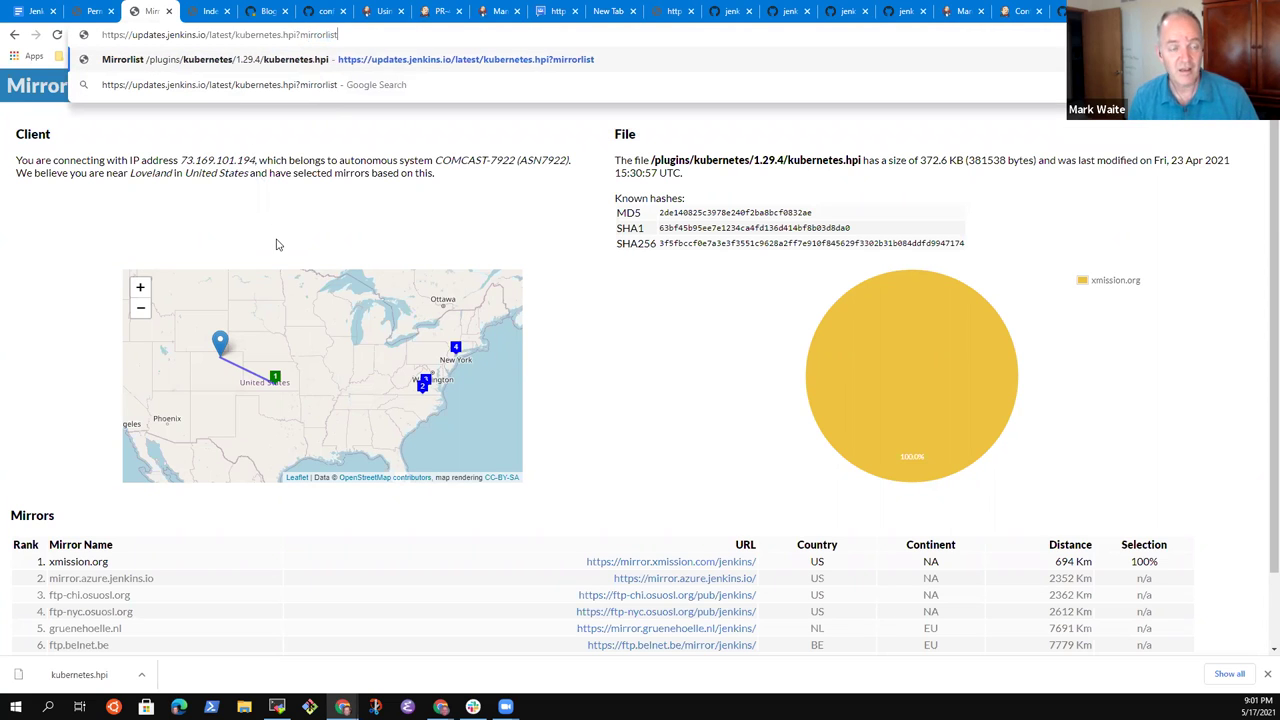
key("Return")
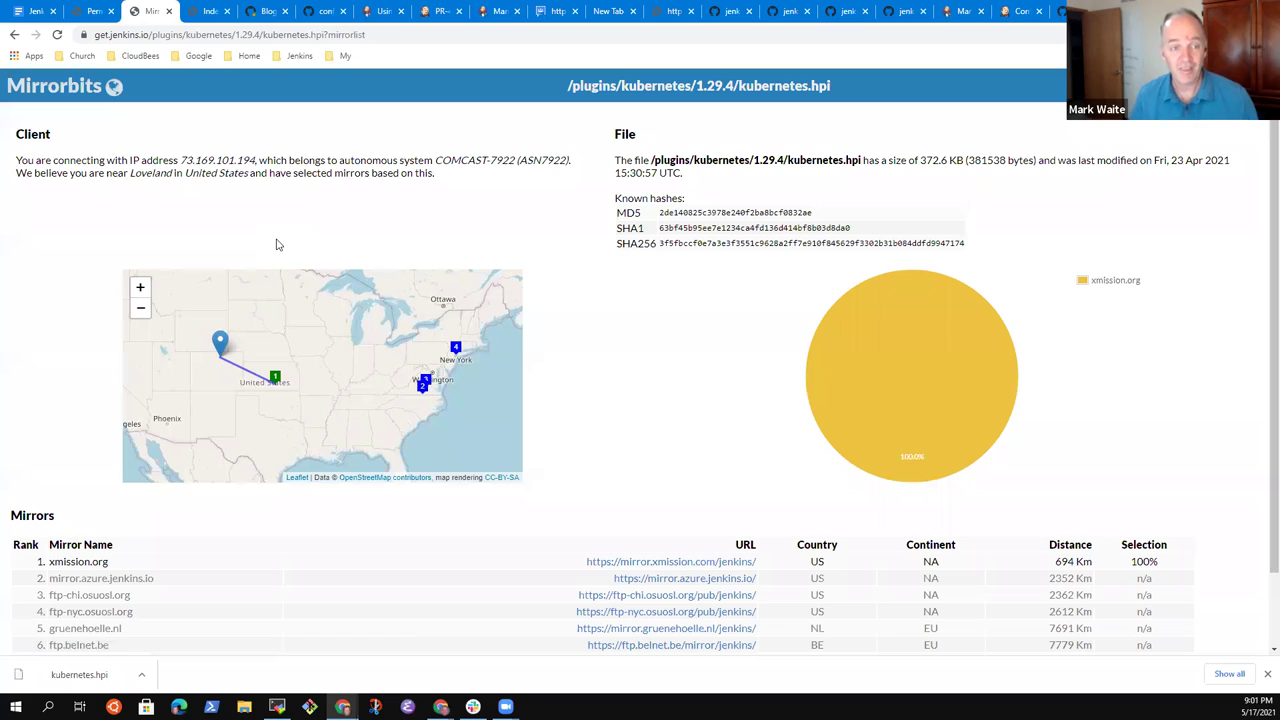
Step: Select the get.jenkins.io kubernetes.hpi address, excluding the ?mirrorlist ending
left_click(368, 34)
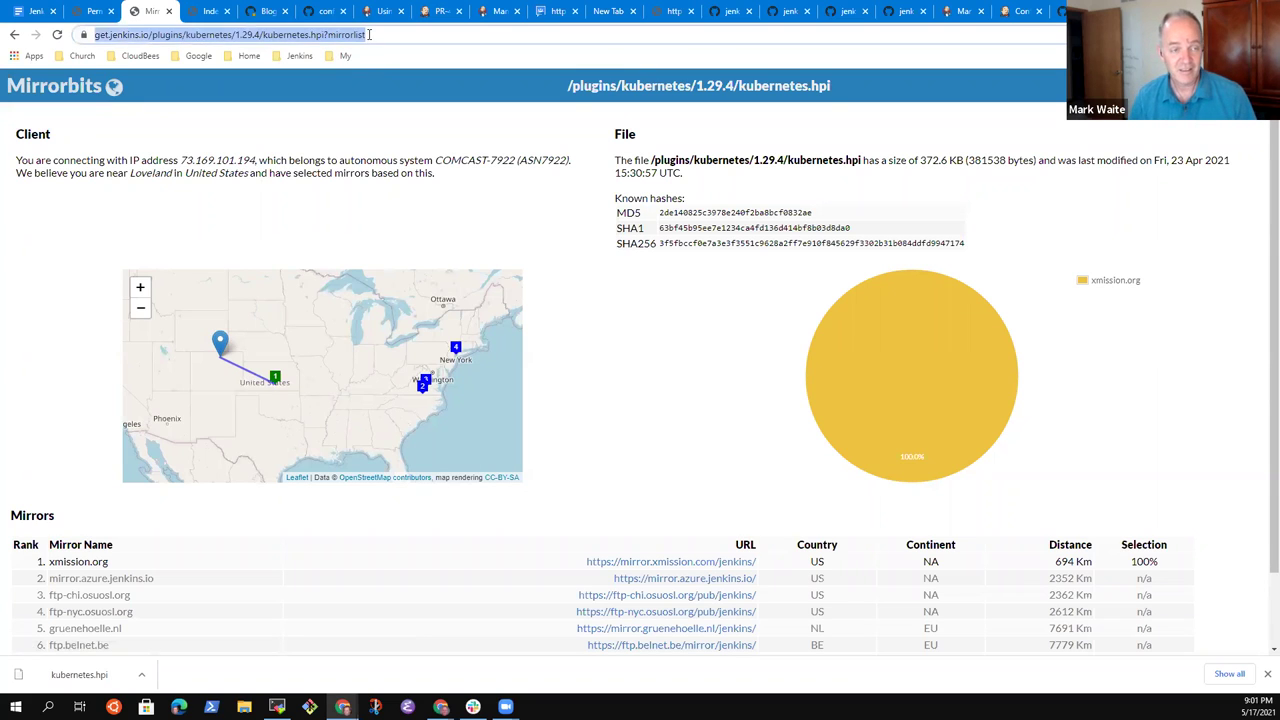
left_click_drag(95, 34, 368, 34)
key("shift+Left")
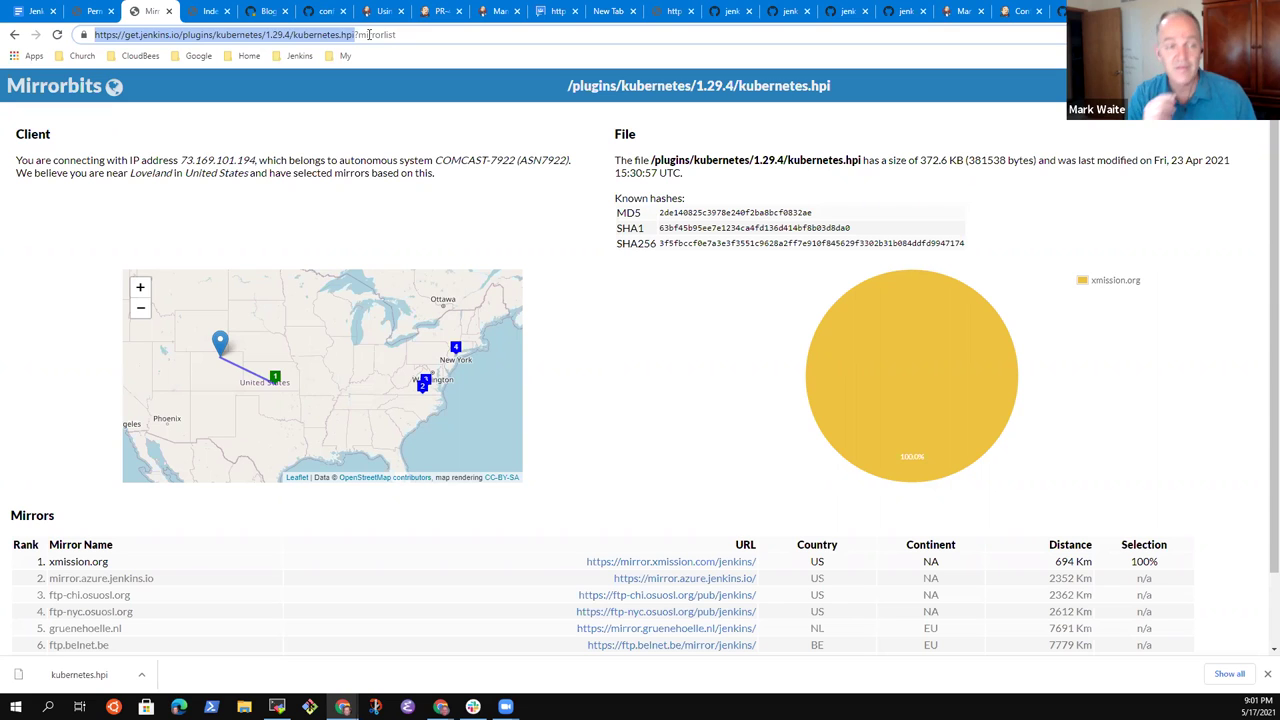
Step: Check the updates.jenkins.io, Mirrorbits and kubernetes 1.29.2 index pages, then return to the notes
left_click(93, 11)
left_click(29, 13)
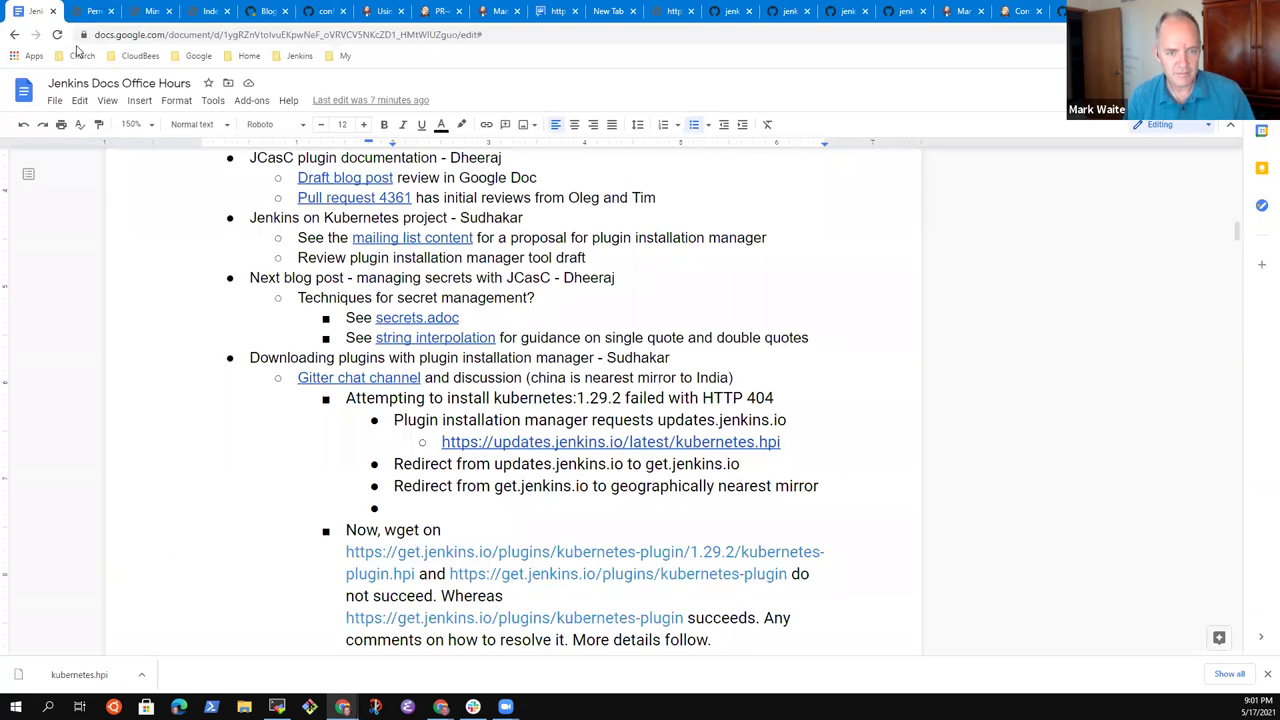
left_click(152, 11)
left_click(205, 11)
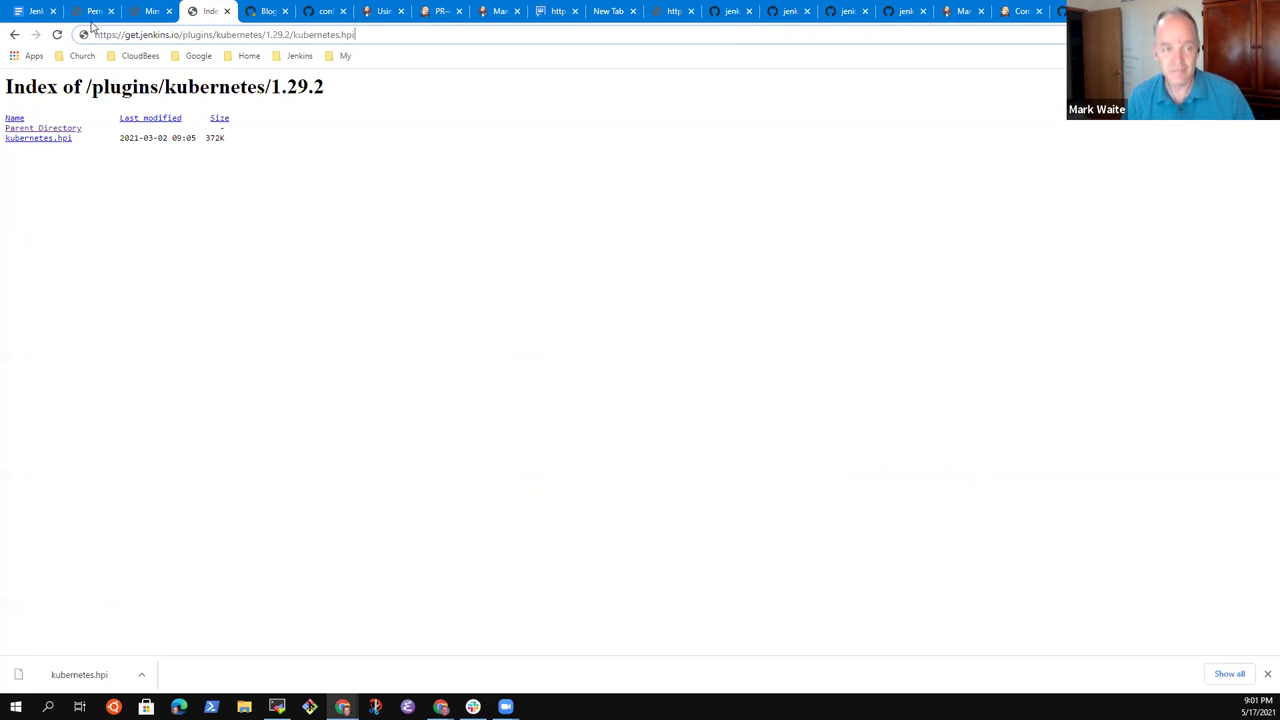
left_click(150, 11)
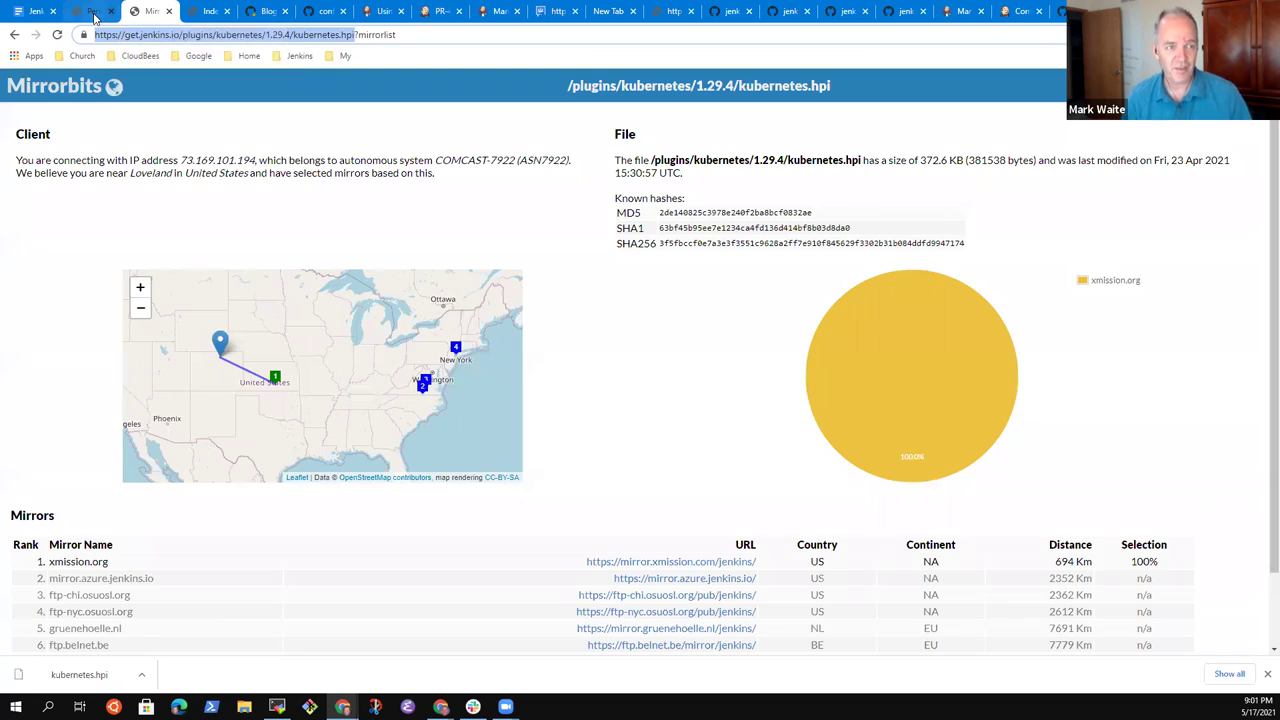
left_click(92, 11)
left_click(35, 12)
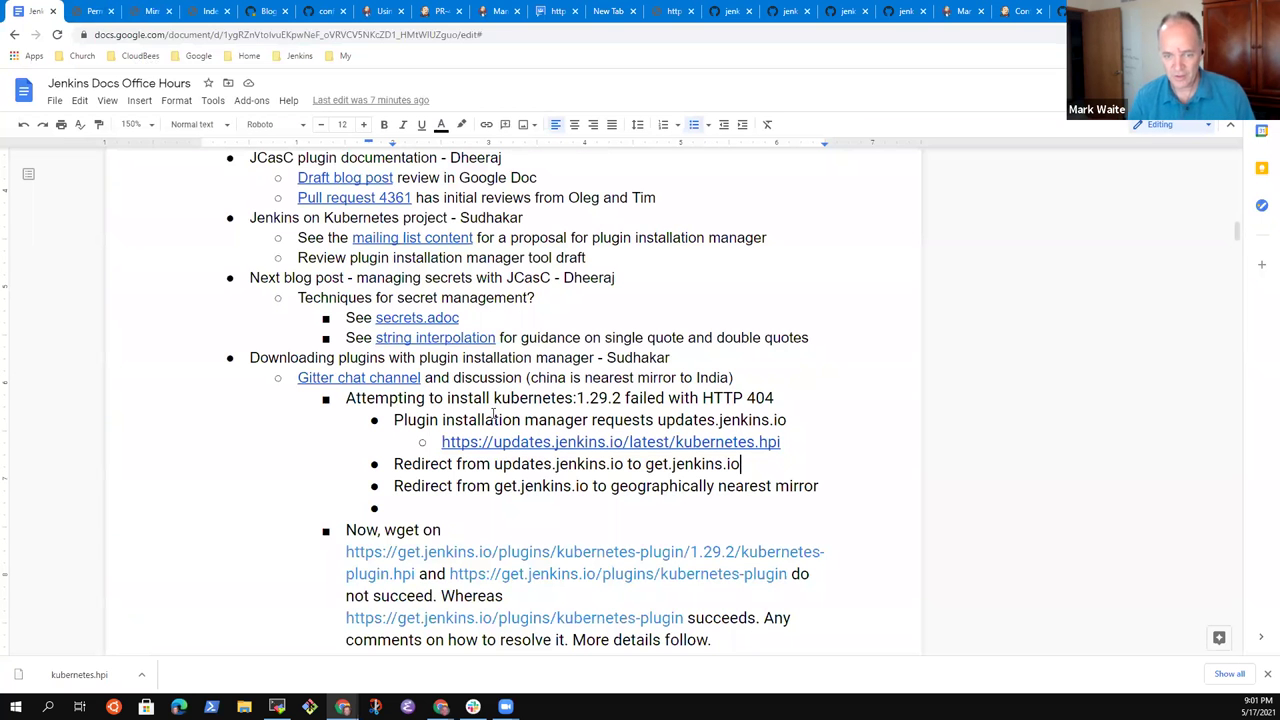
Step: Add an indented sub-bullet under the redirect line and paste the copied address
key("Home")
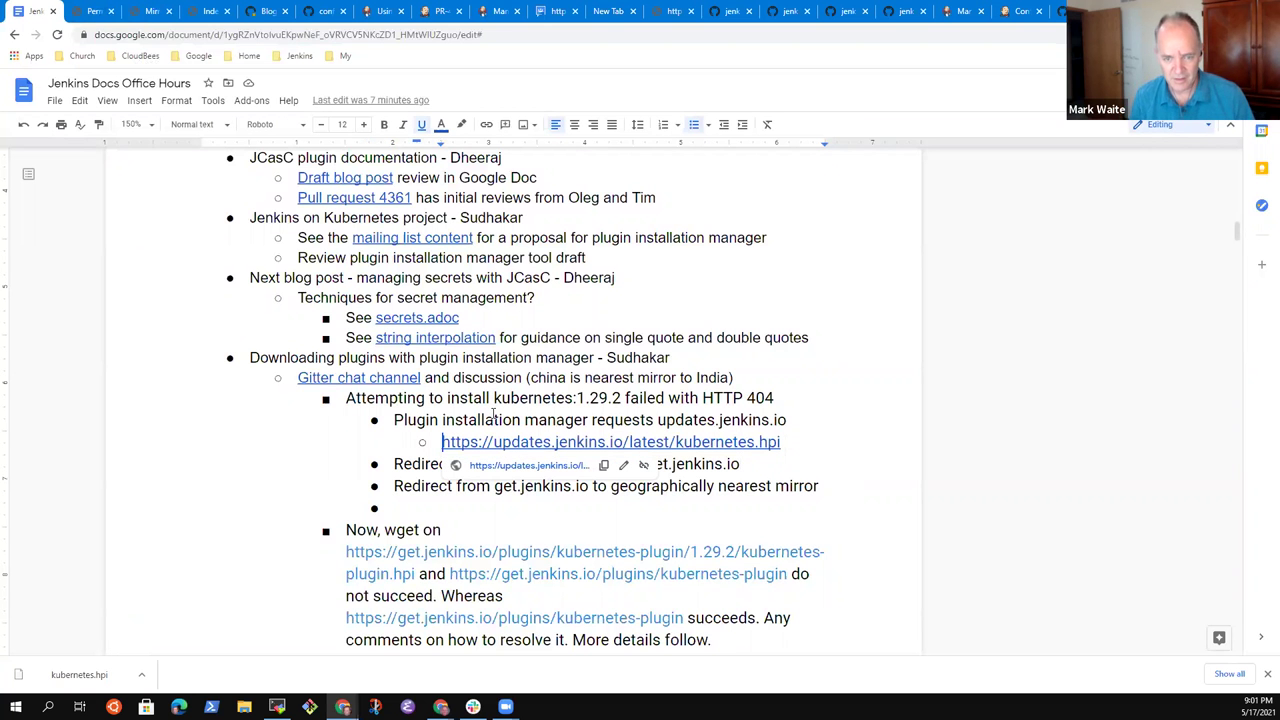
key("Down")
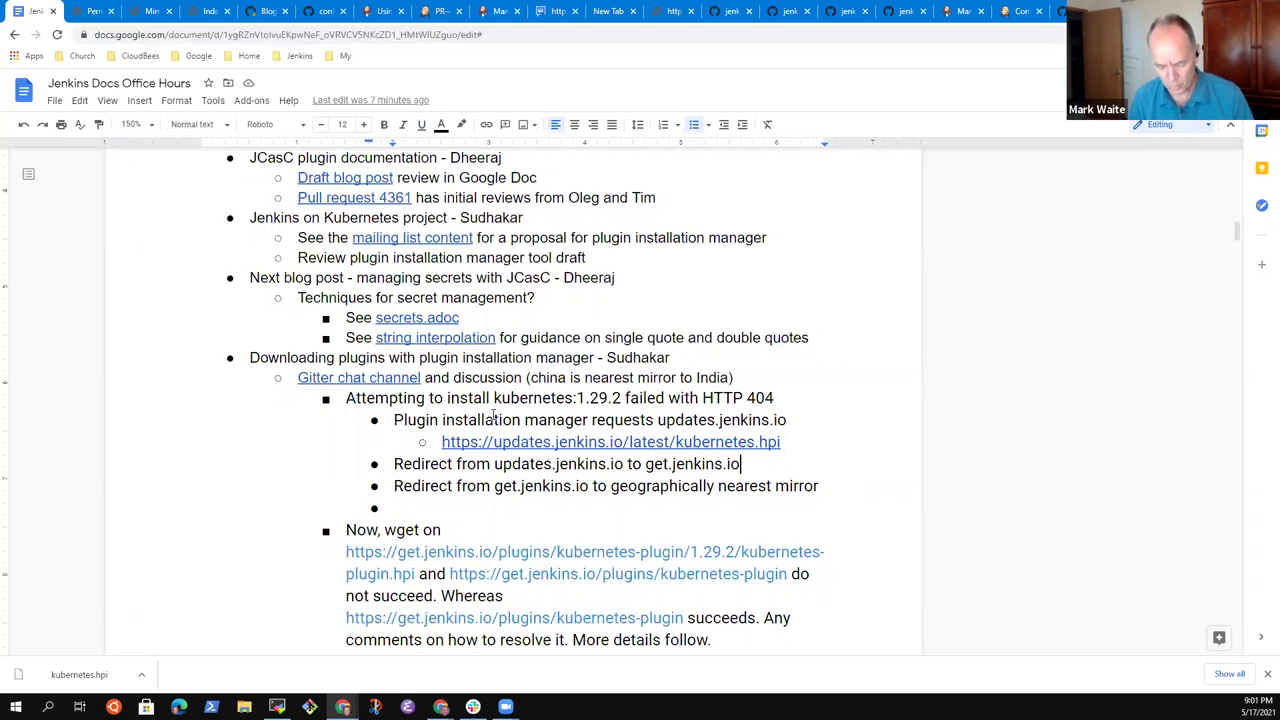
key("Return")
key("BackSpace")
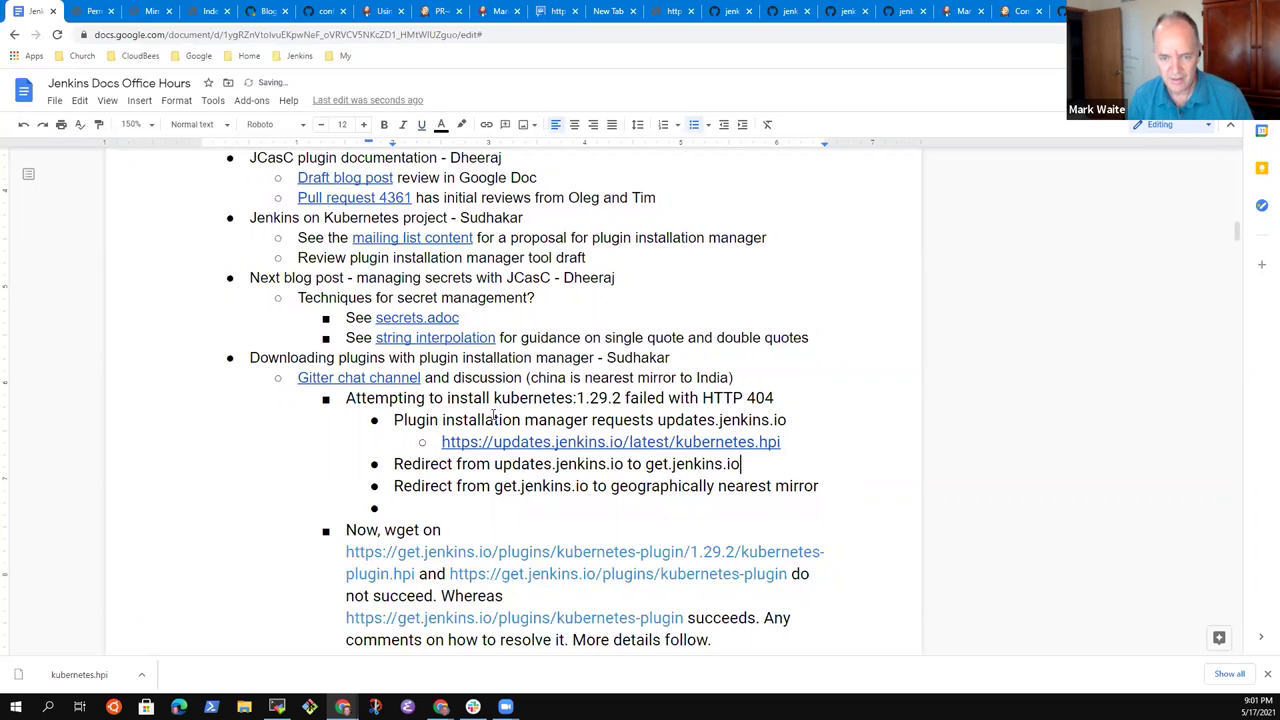
key("Return")
key("Tab")
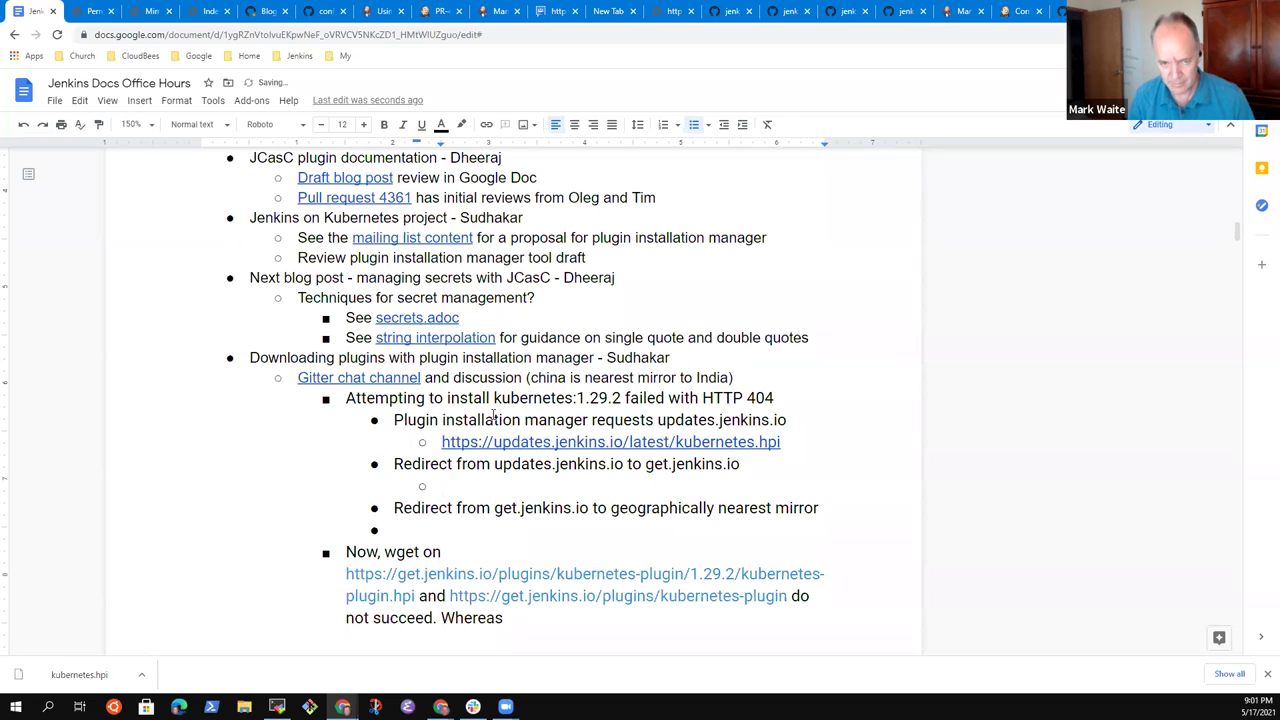
type("https://updates.jenkins.io/latest/kubernetes.hpi")
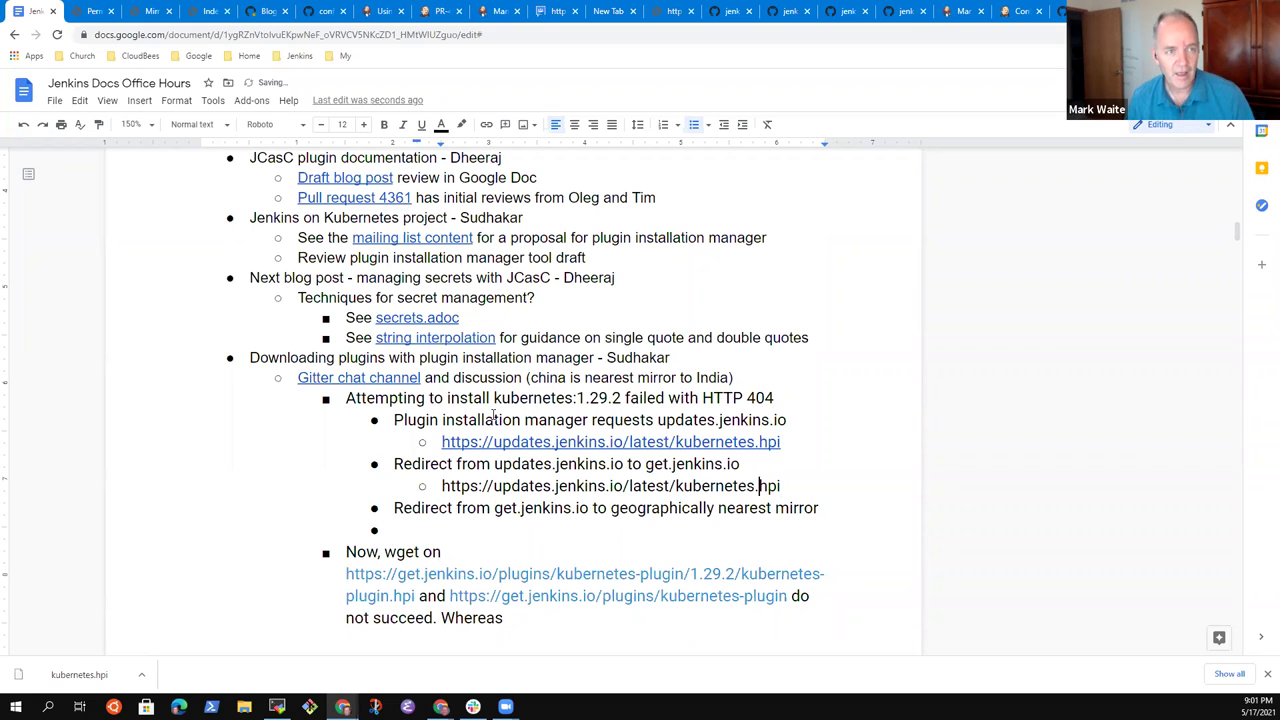
Step: Replace the sub-bullet with the kubernetes.hpi link and append ?mirrorlist
left_click(88, 11)
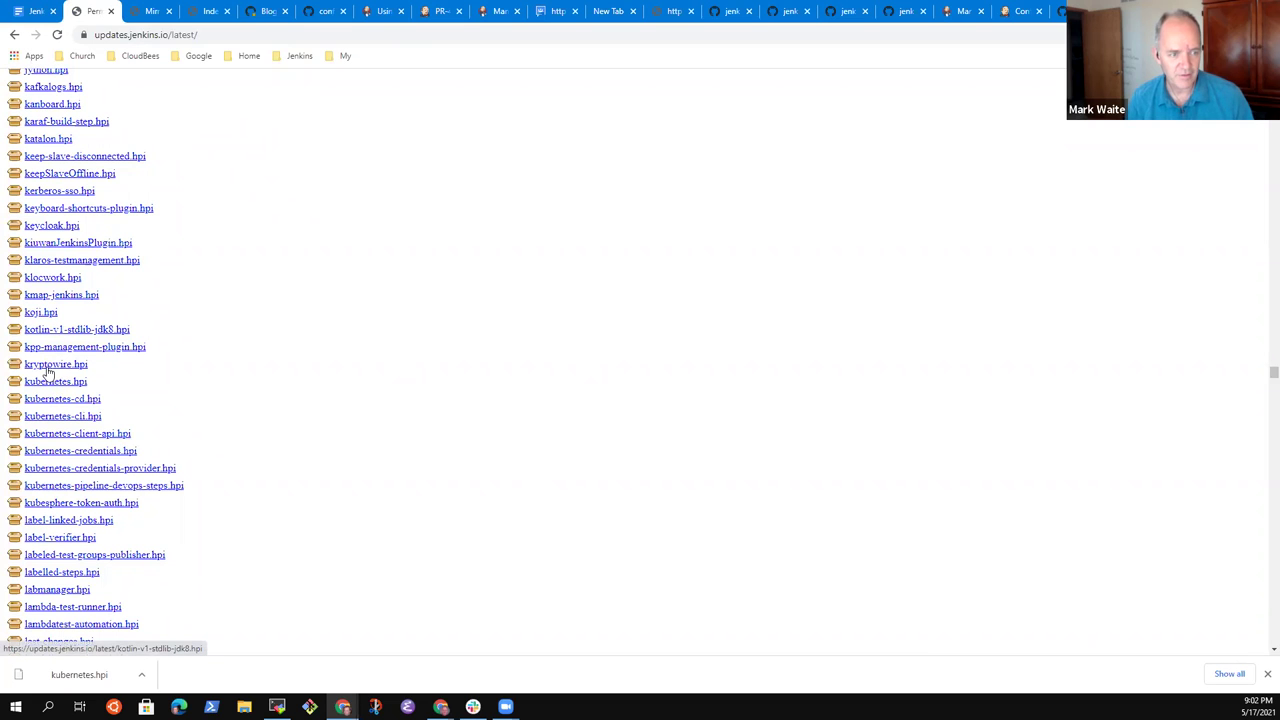
right_click(60, 382)
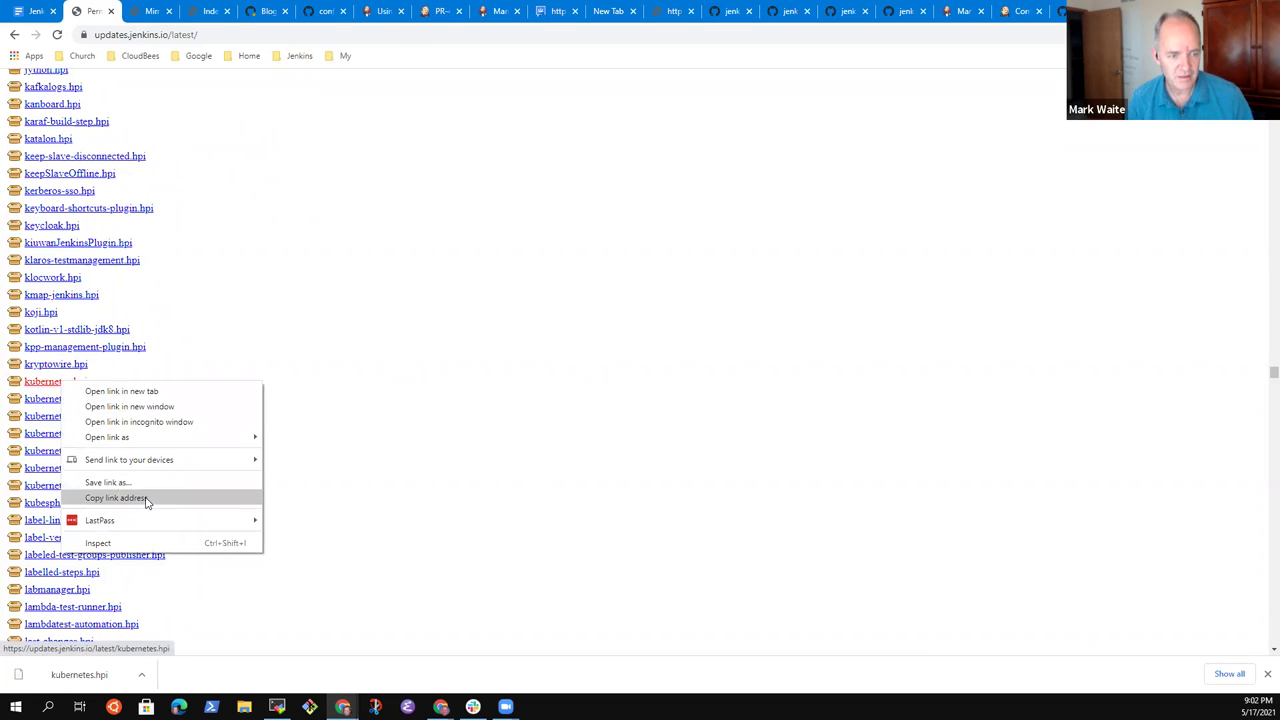
left_click(120, 497)
left_click(34, 11)
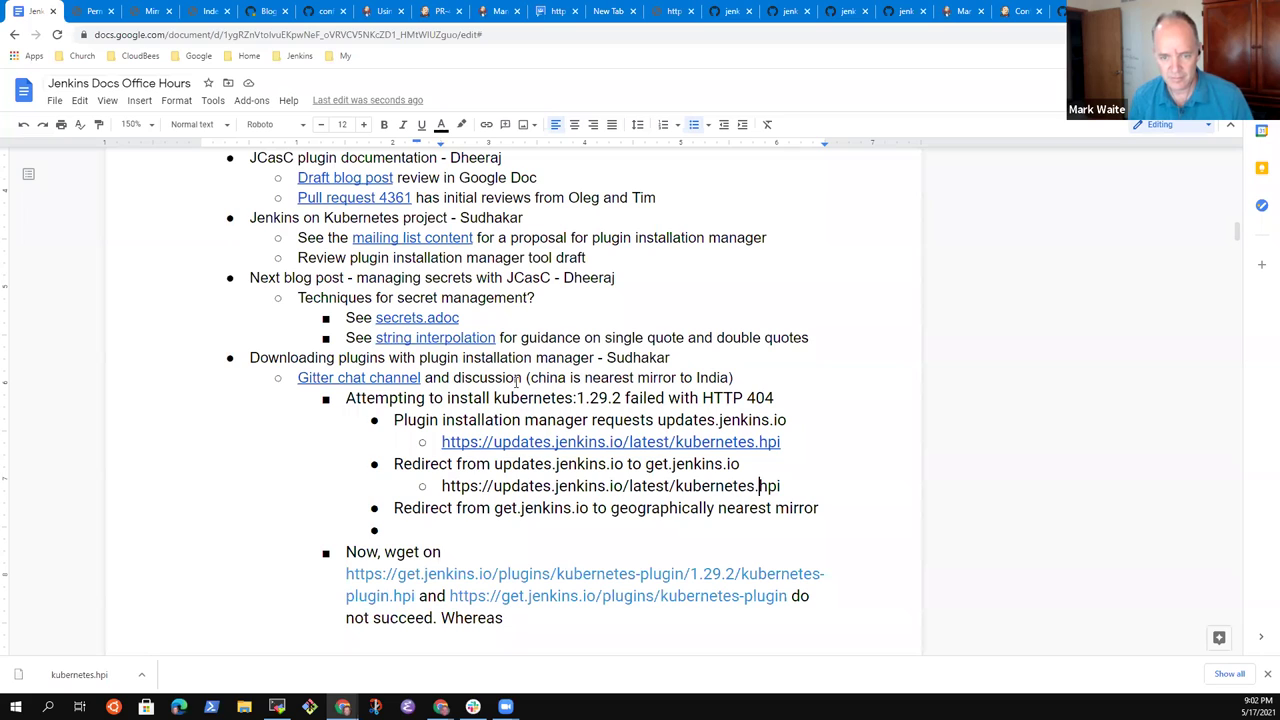
key("Home")
key("shift+End")
key("End")
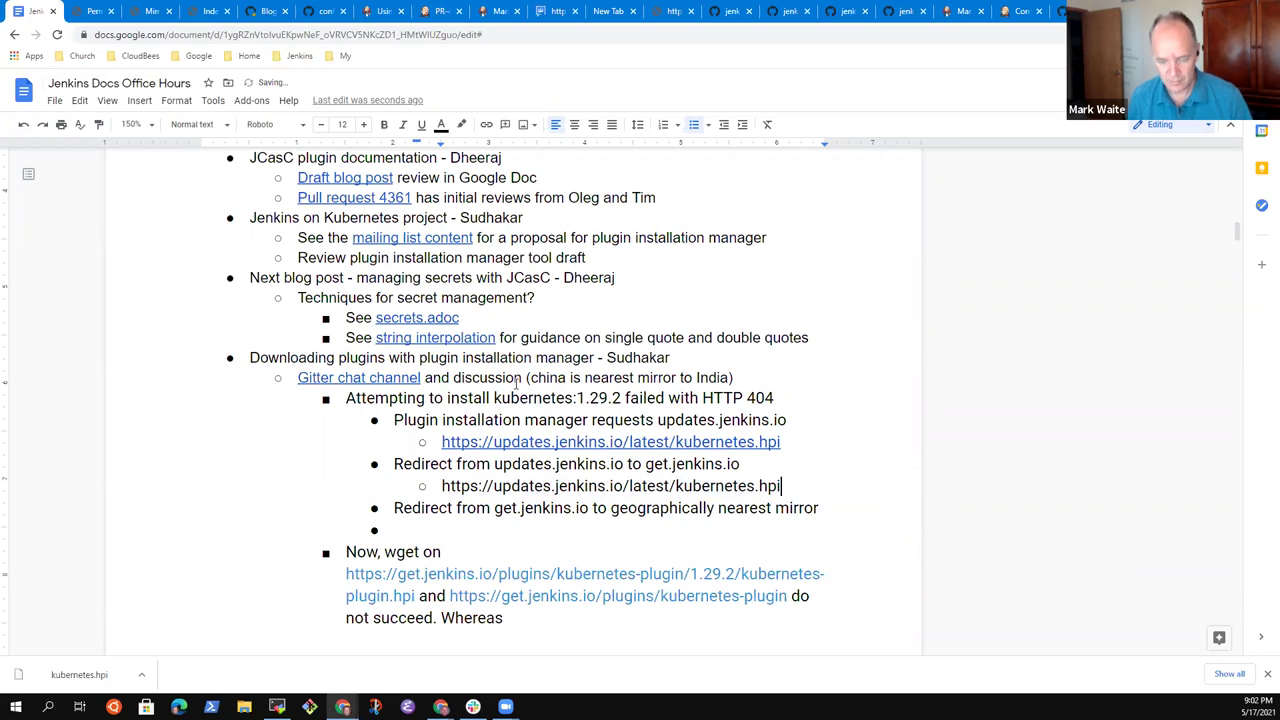
type("?mirro")
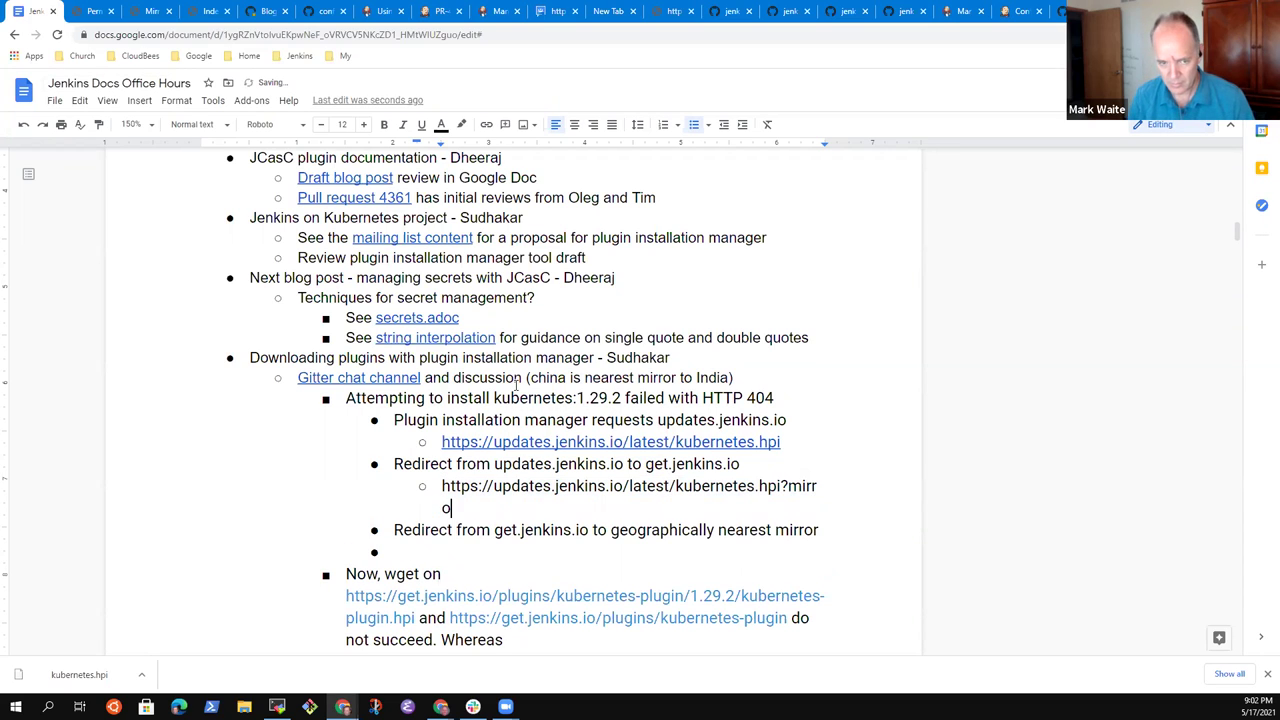
type("rlist")
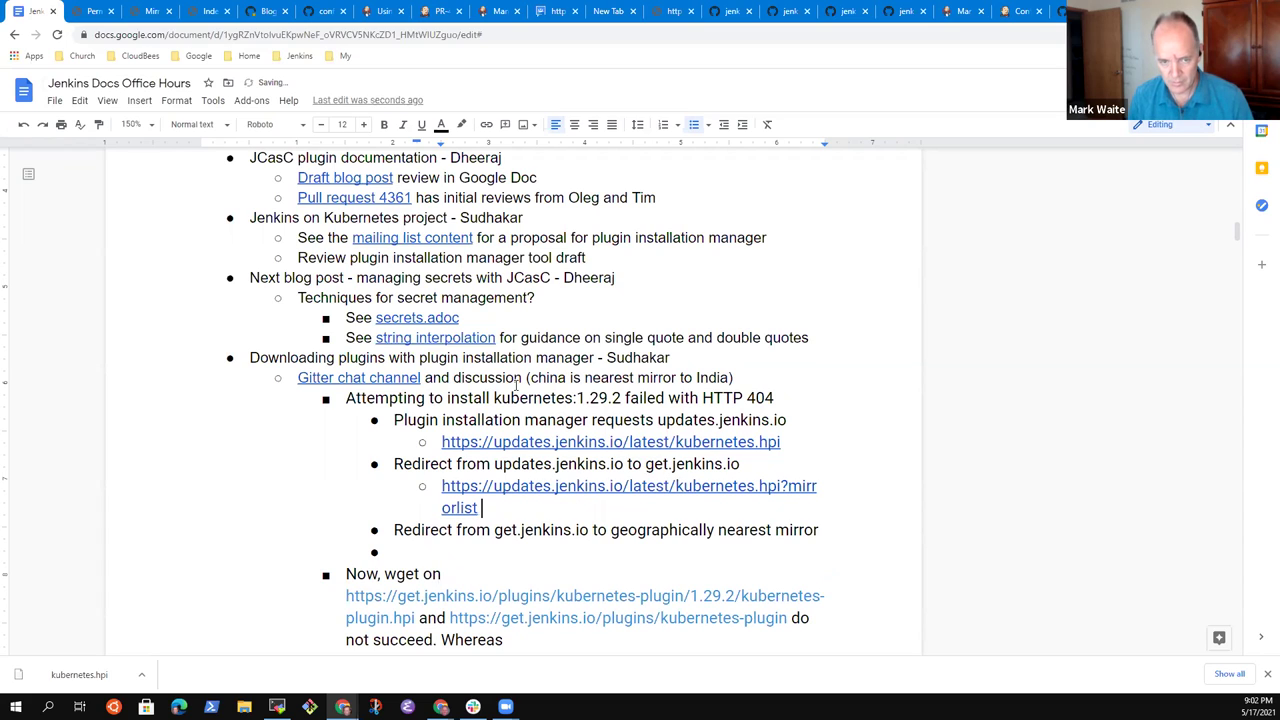
key("BackSpace")
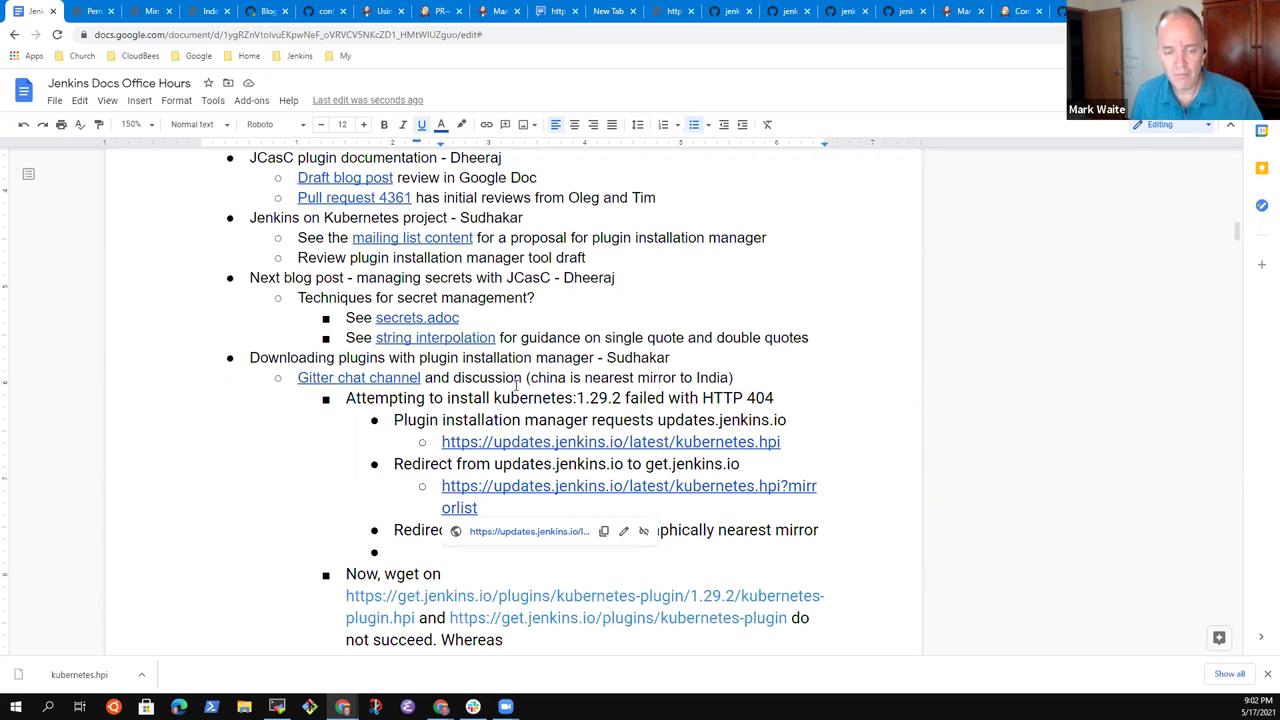
Step: Shrink the ?mirrorlist link to 10 pt
key("Up")
key("Up")
key("Down")
key("Home")
key("shift+Down")
key("shift+End")
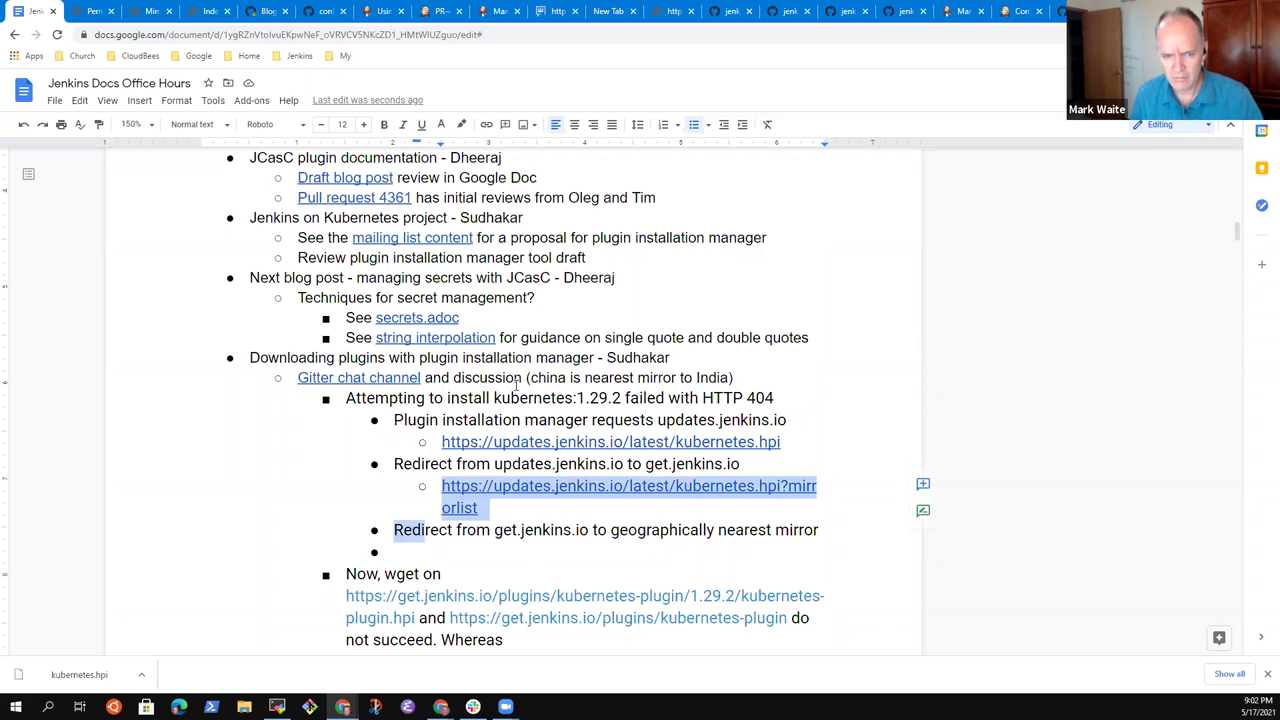
key("shift+Left")
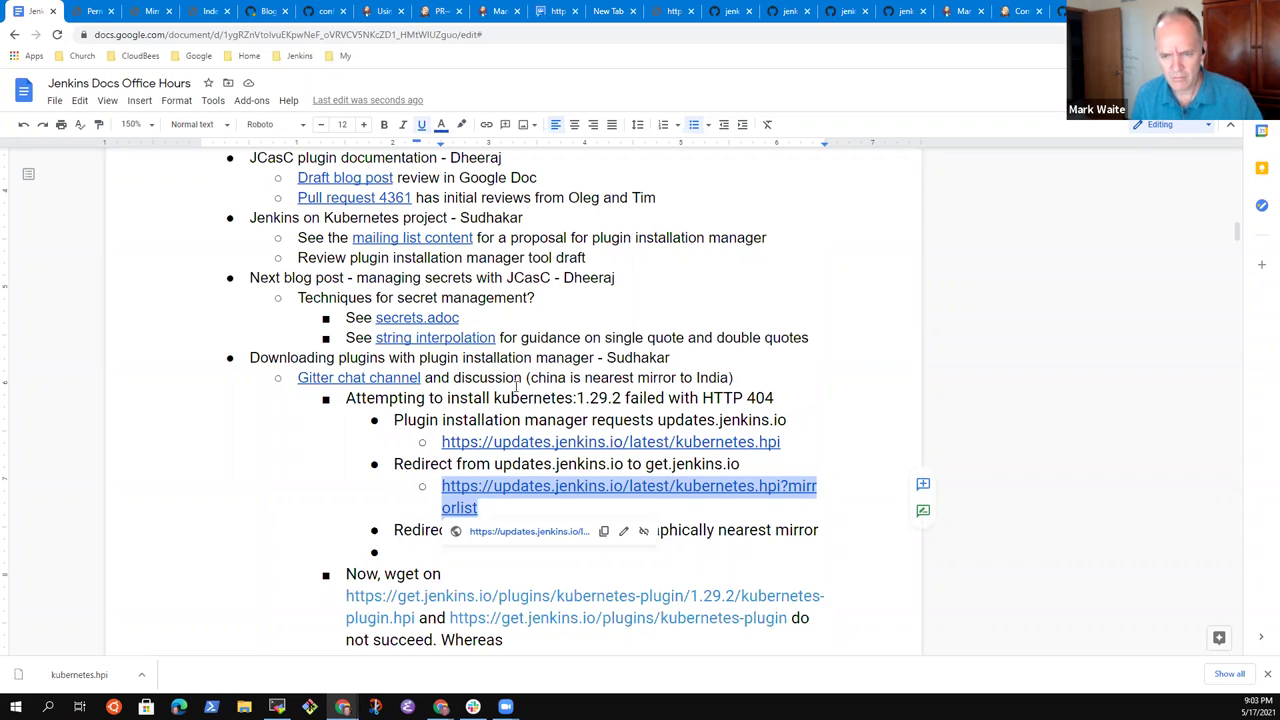
left_click(321, 125)
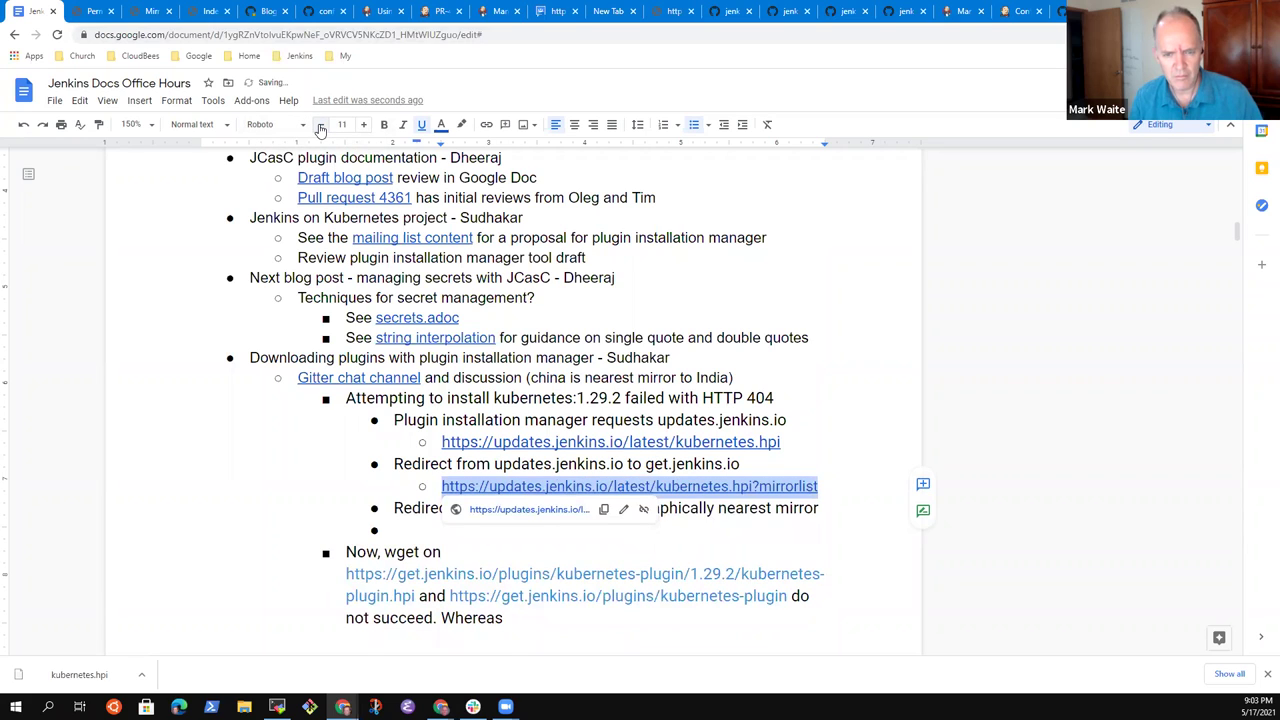
left_click(321, 125)
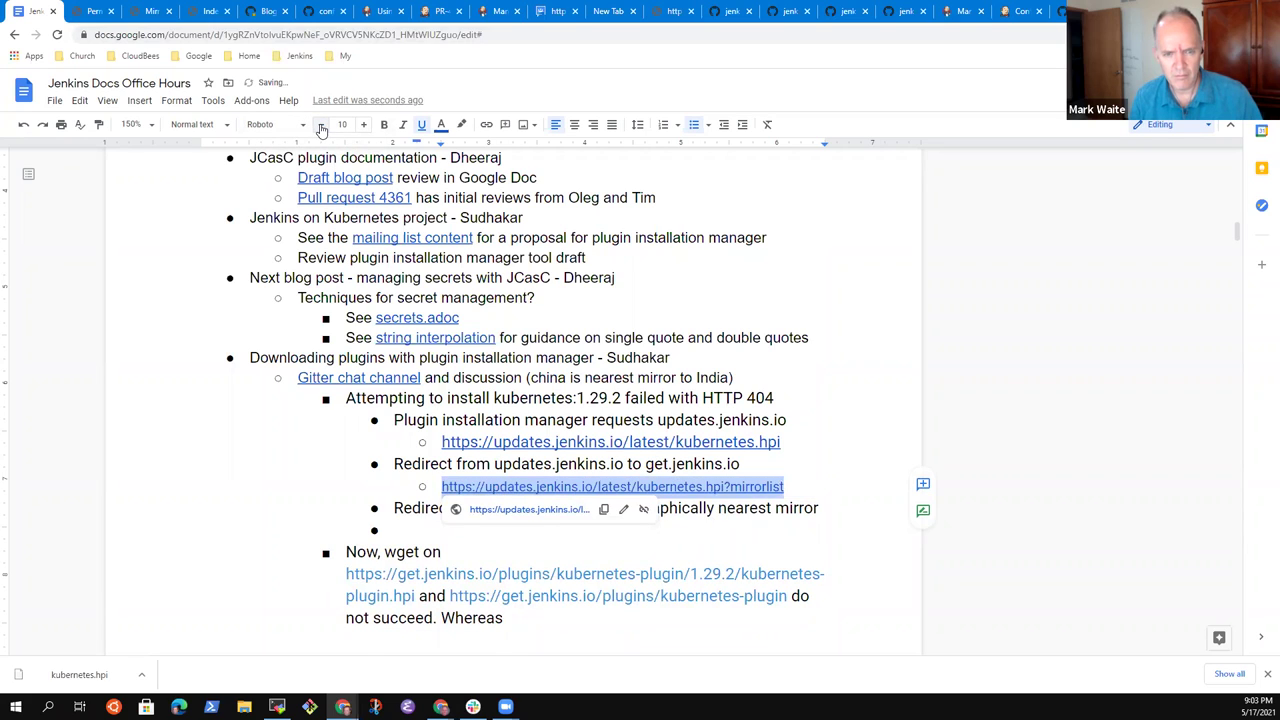
Step: Shrink the kubernetes.hpi link line to 10 pt as well
left_click(443, 440)
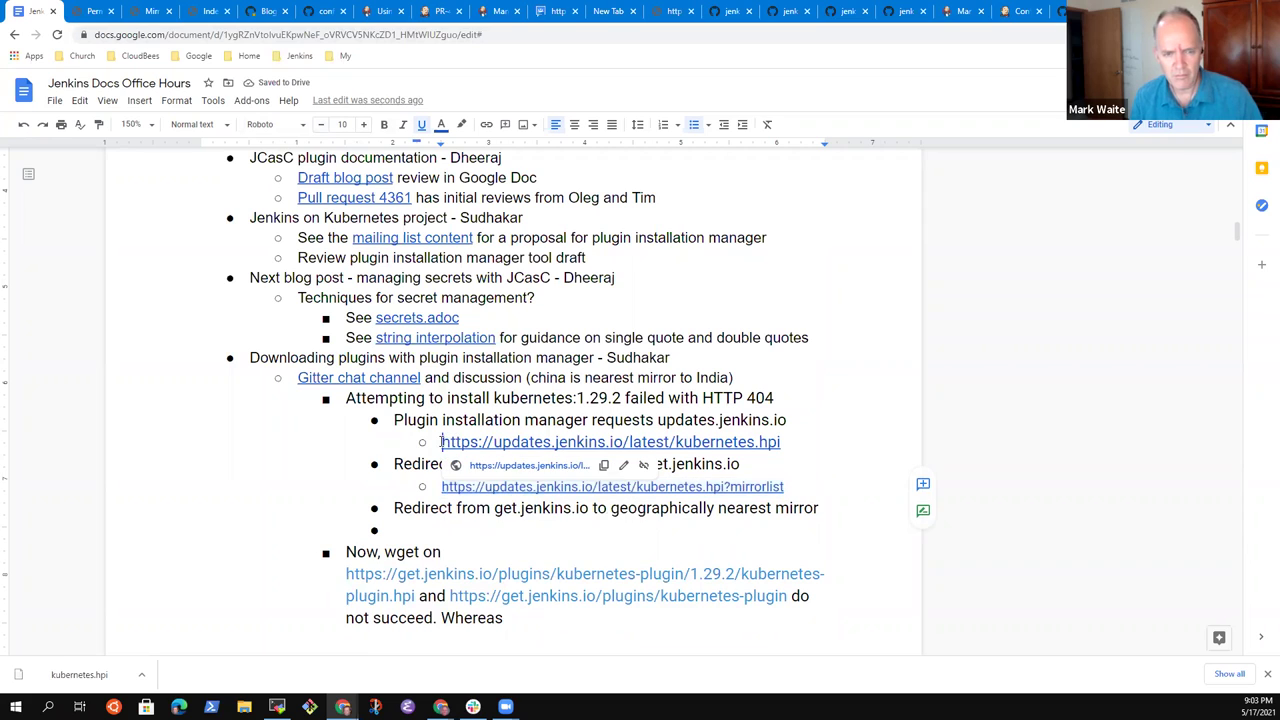
triple_click(455, 436)
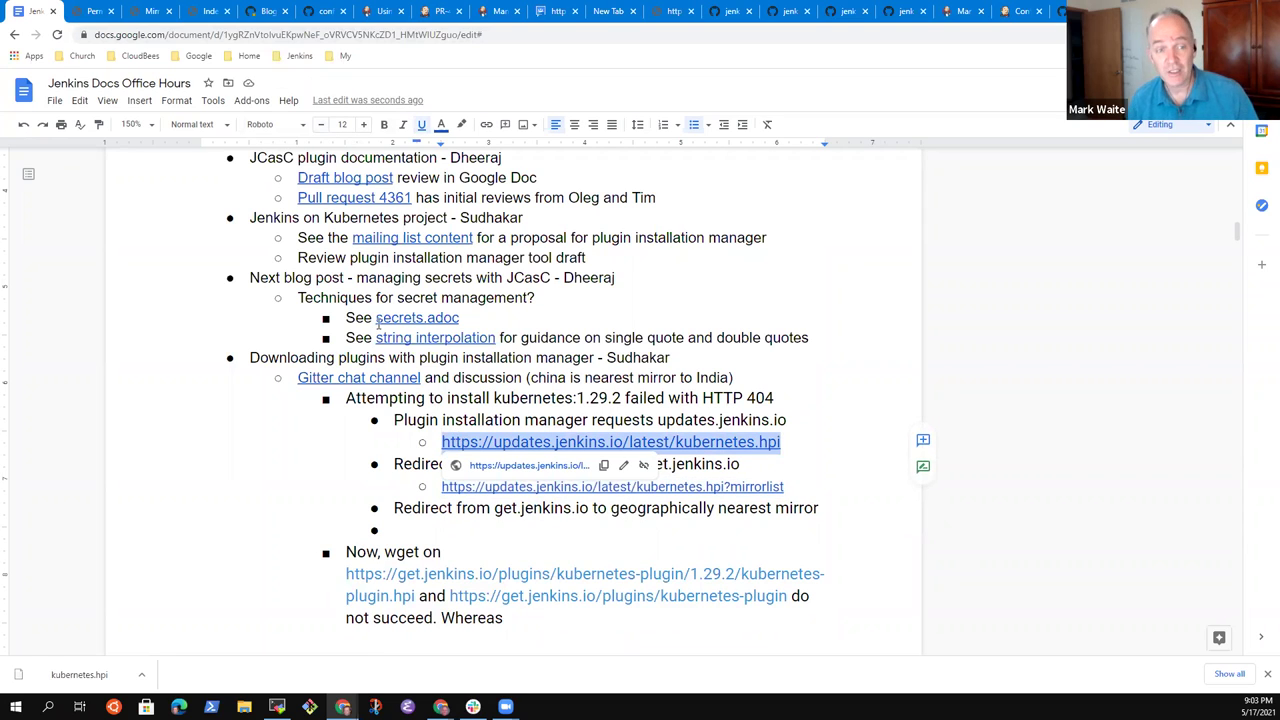
left_click(321, 130)
left_click(321, 130)
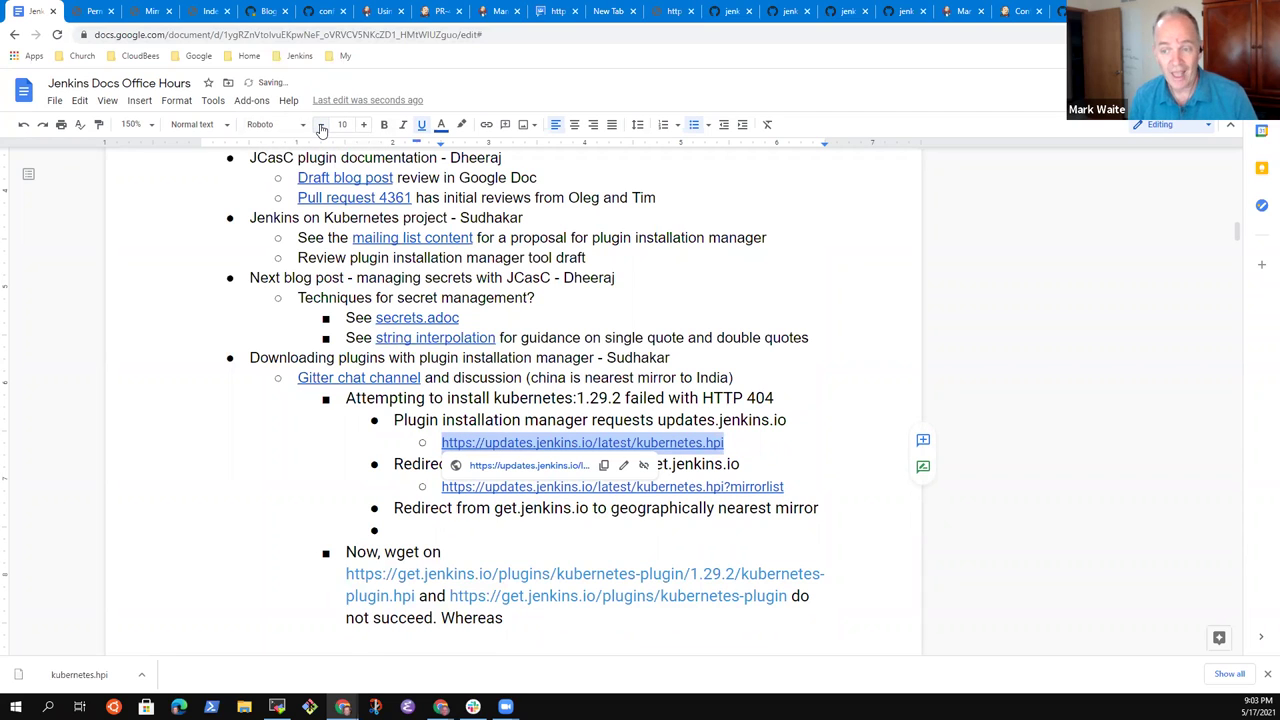
left_click(466, 421)
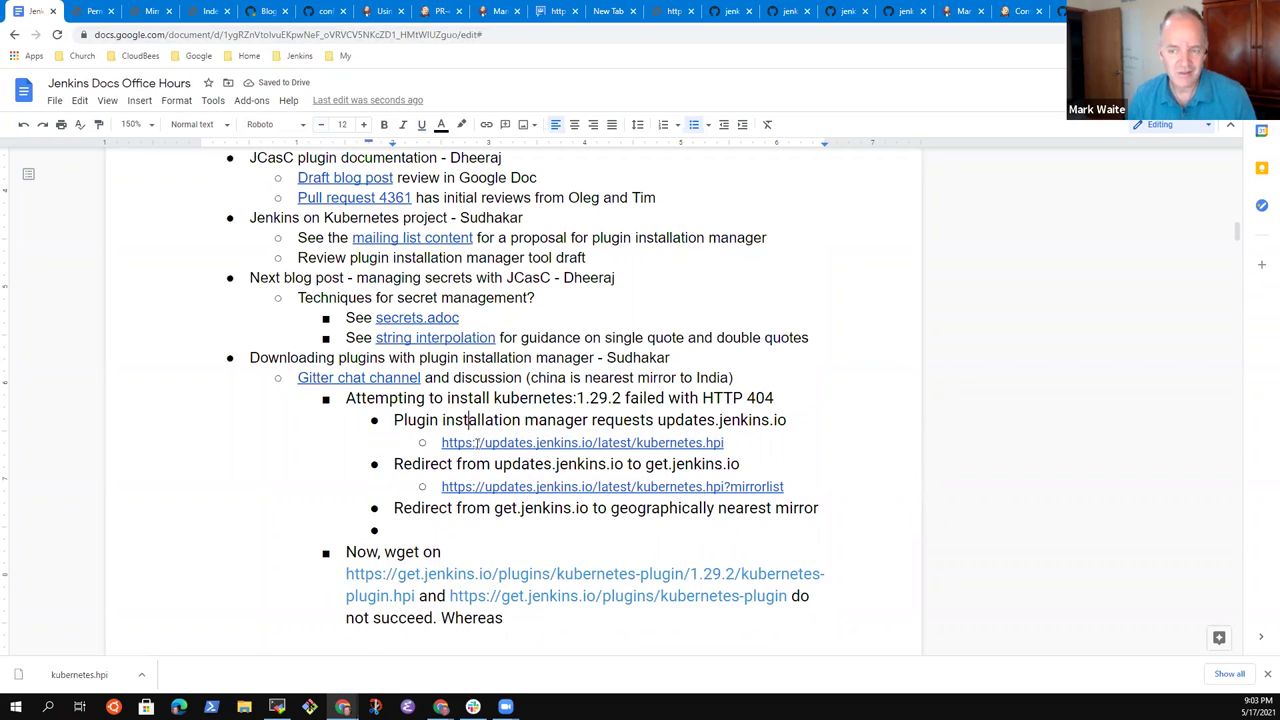
Step: Indent the empty bullet beneath the nearest-mirror line into a sub-bullet
left_click(788, 420)
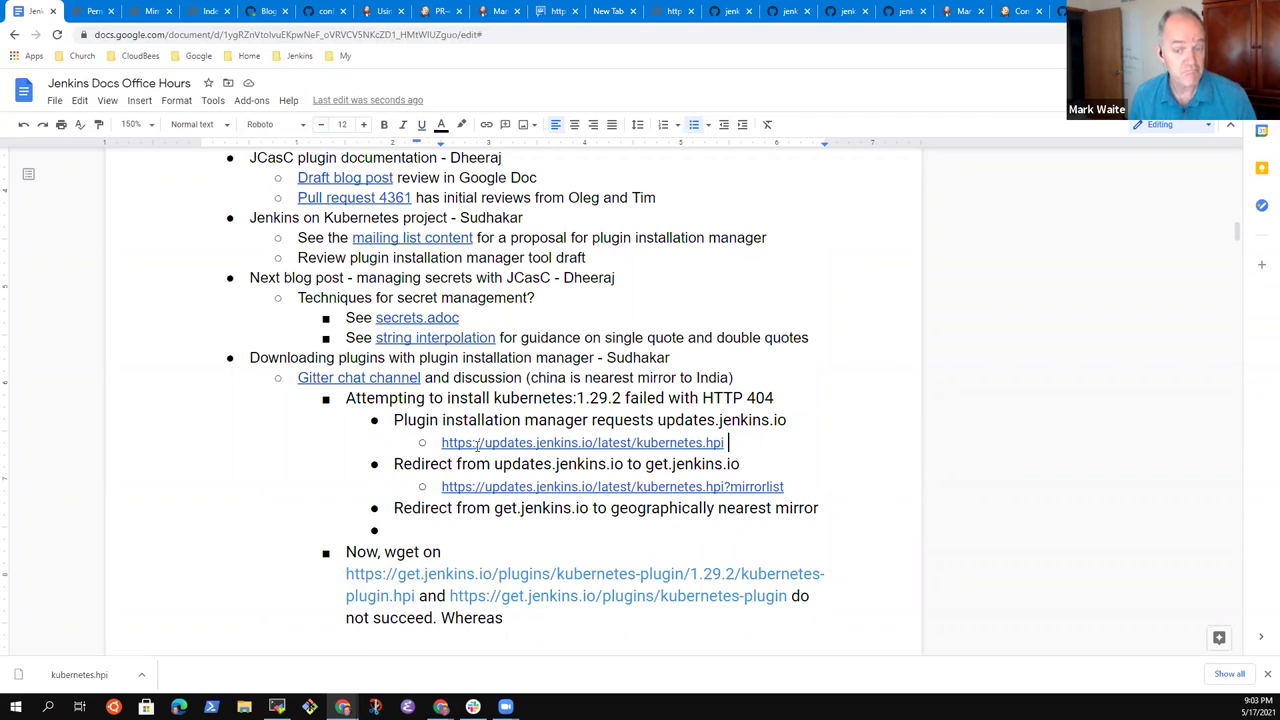
key("Down")
key("Down")
key("End")
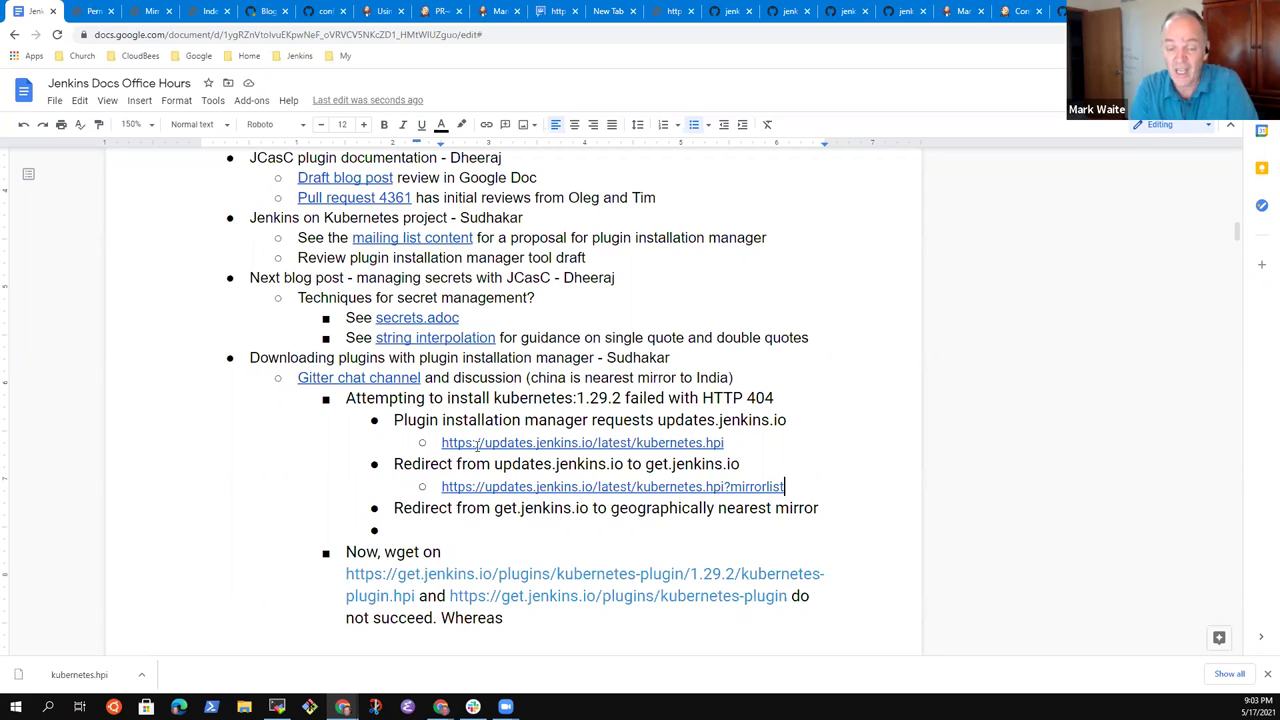
key("Down")
key("Down")
key("Tab")
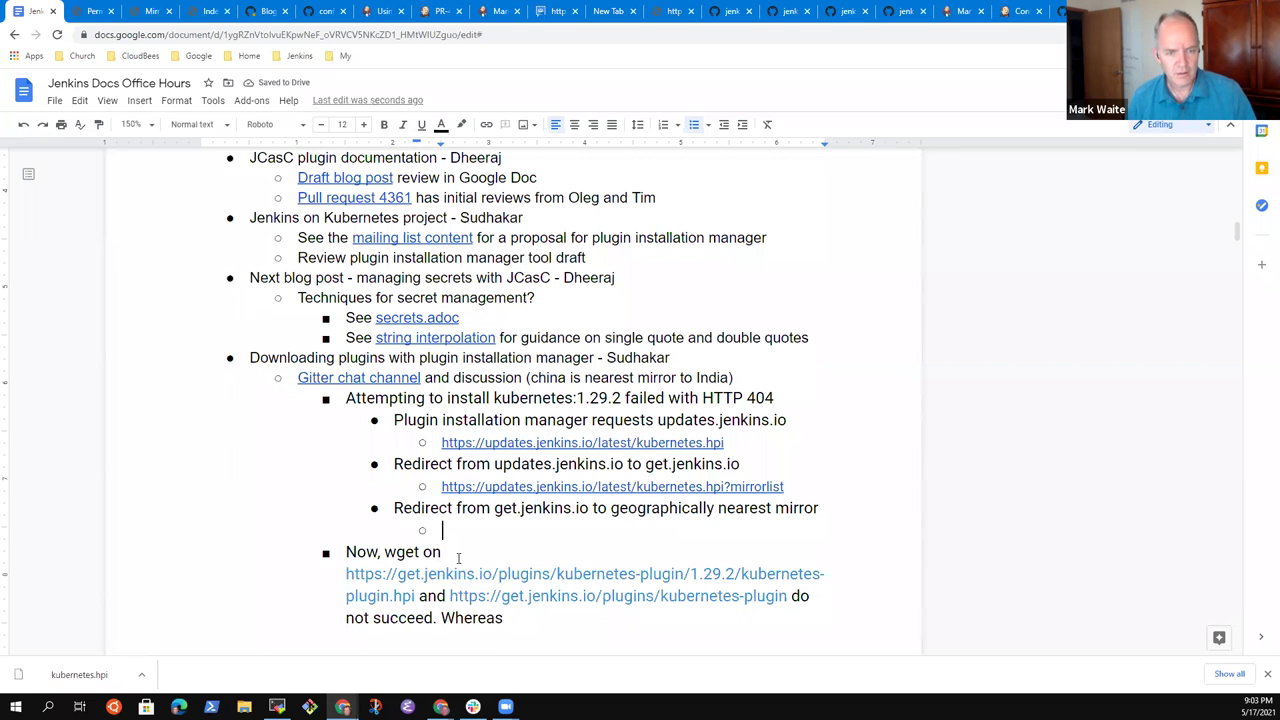
Step: Copy the xmission mirror's kubernetes.hpi download link from the Mirrorbits list
left_click(150, 11)
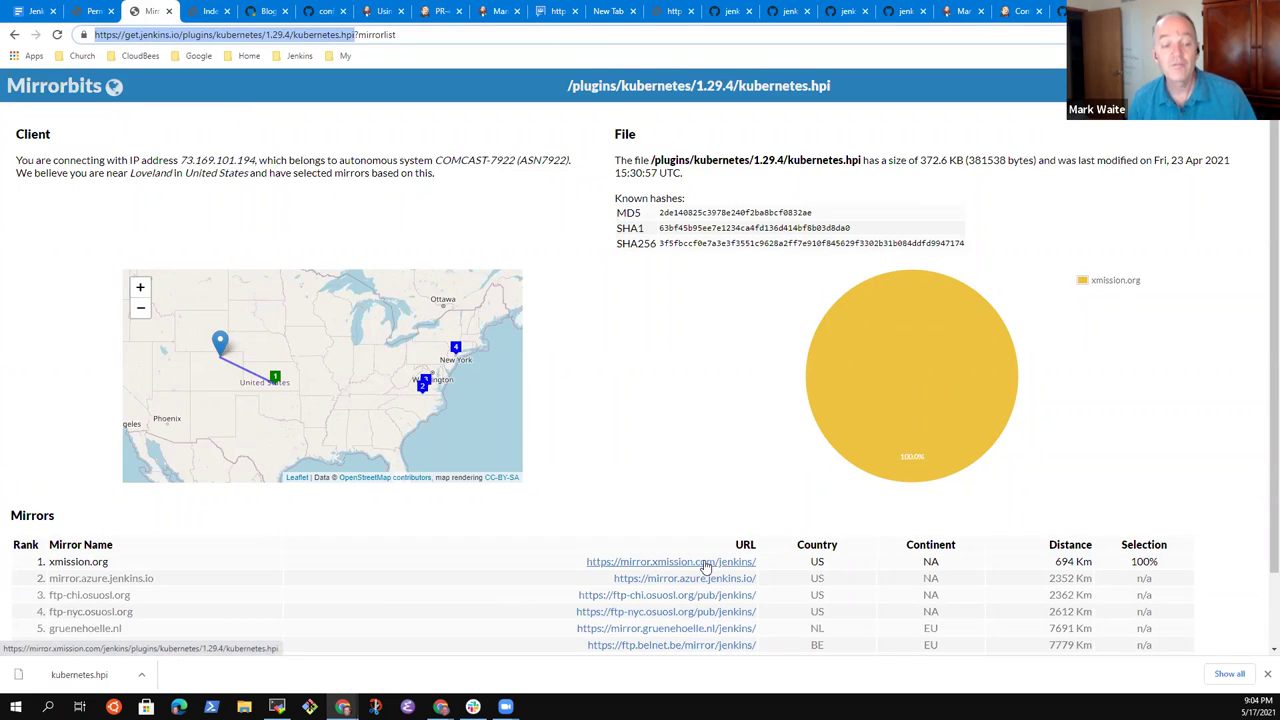
right_click(705, 565)
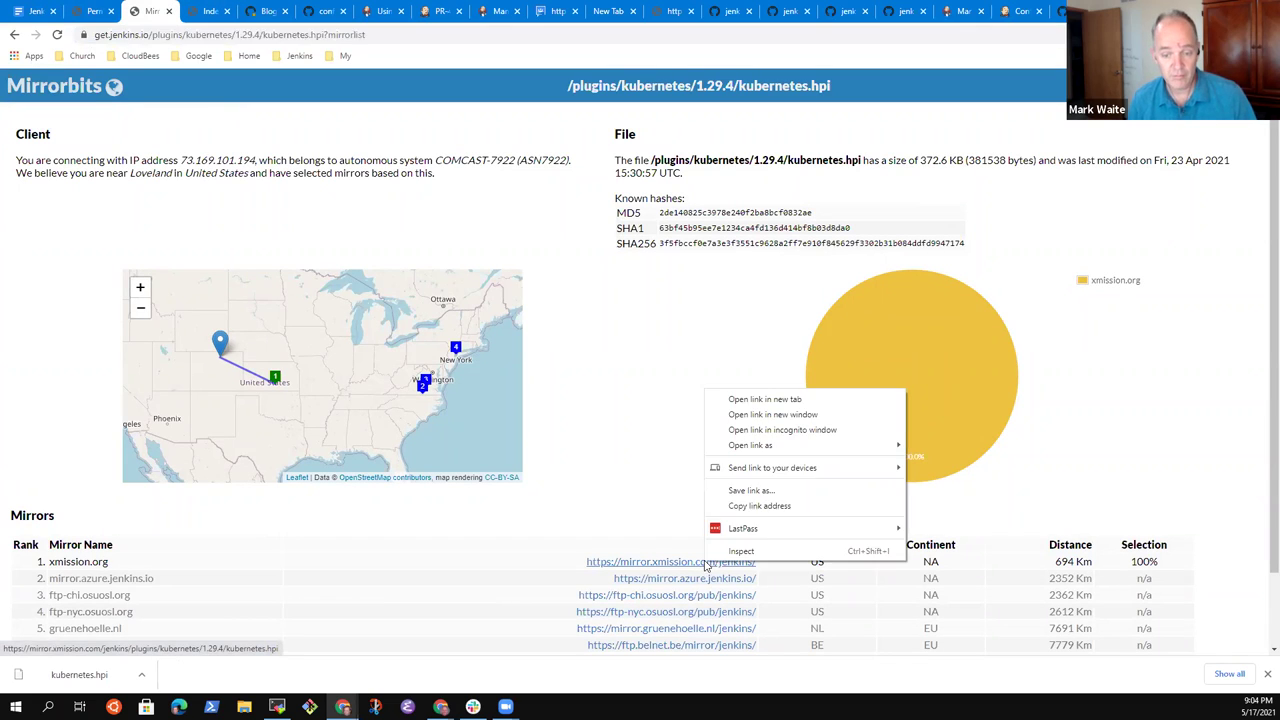
left_click(770, 507)
left_click(88, 12)
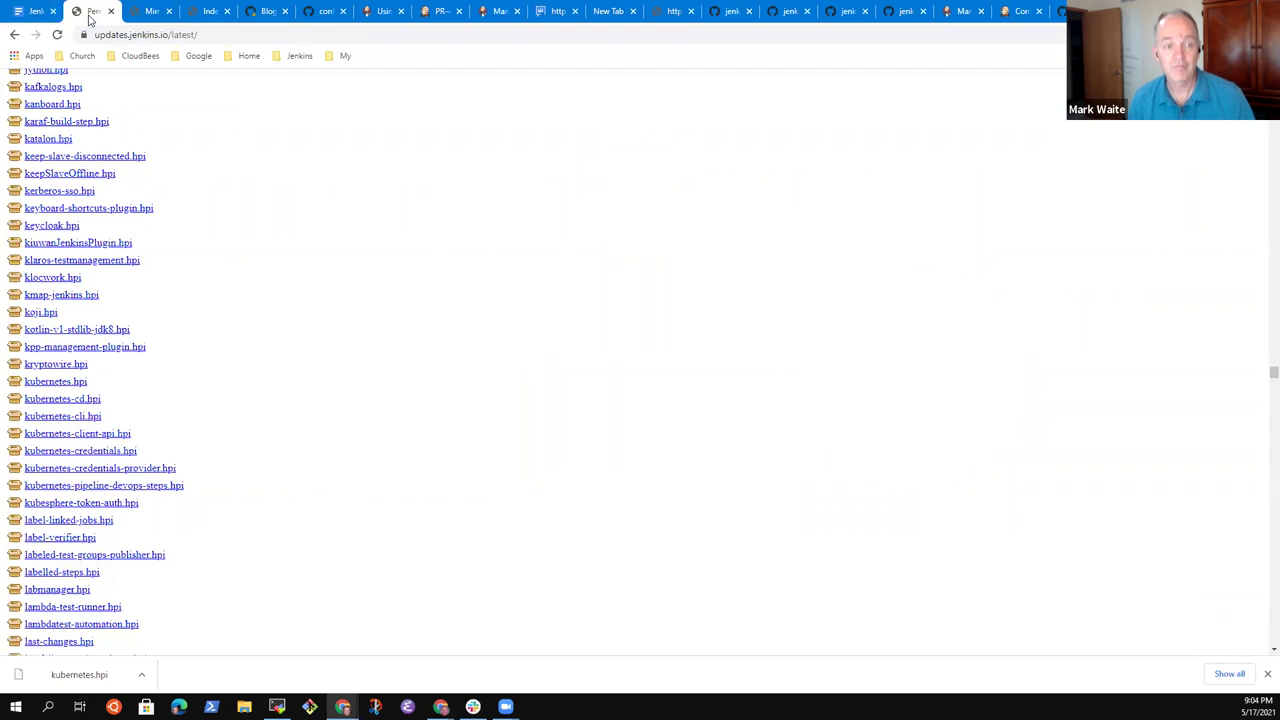
Step: Paste the xmission mirror URL into the empty sub-bullet and select it
left_click(38, 12)
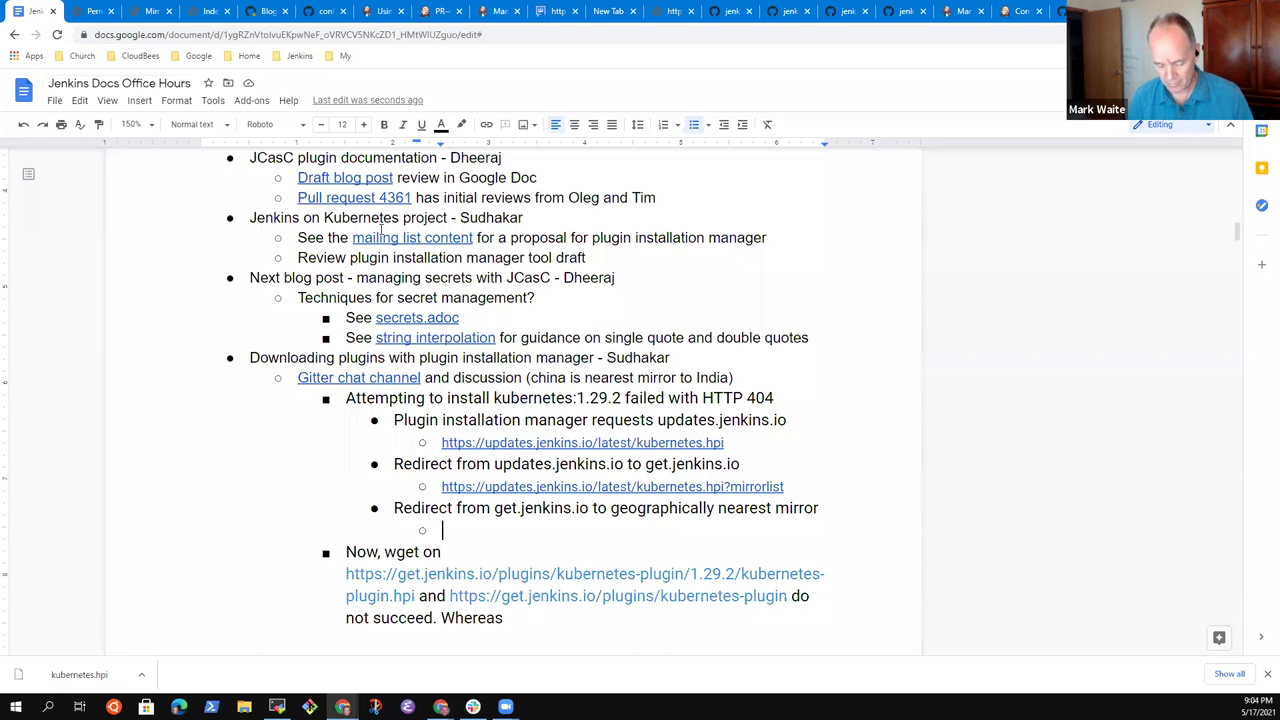
key("ctrl+v")
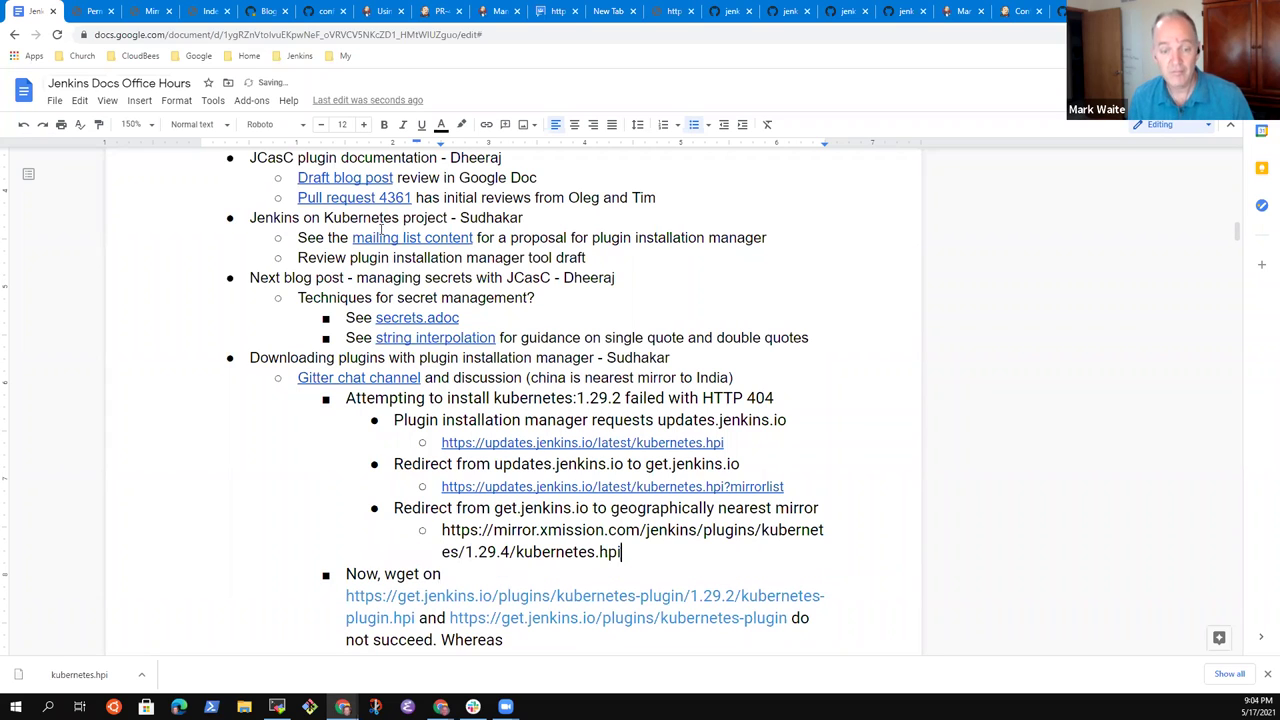
key("Up")
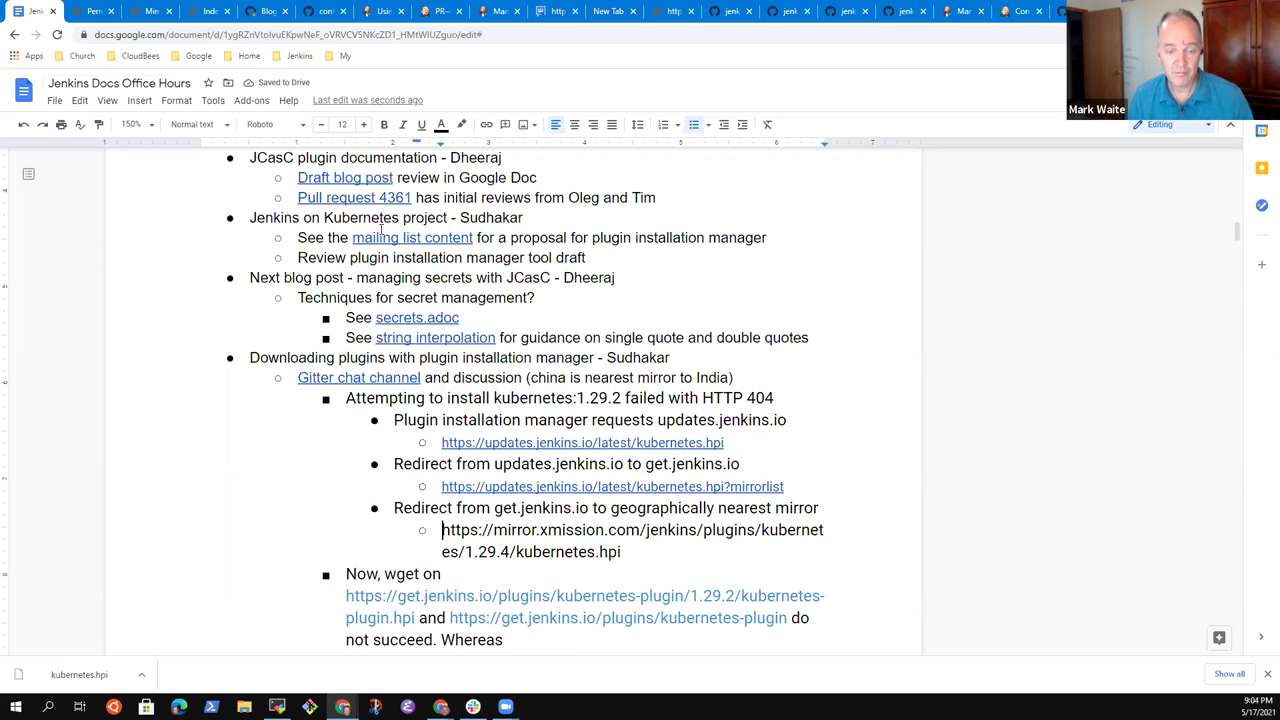
key("shift+Down")
key("shift+Down")
key("shift+Down")
key("shift+Left")
key("shift+Left")
key("shift+Left")
key("shift+Left")
key("shift+Left")
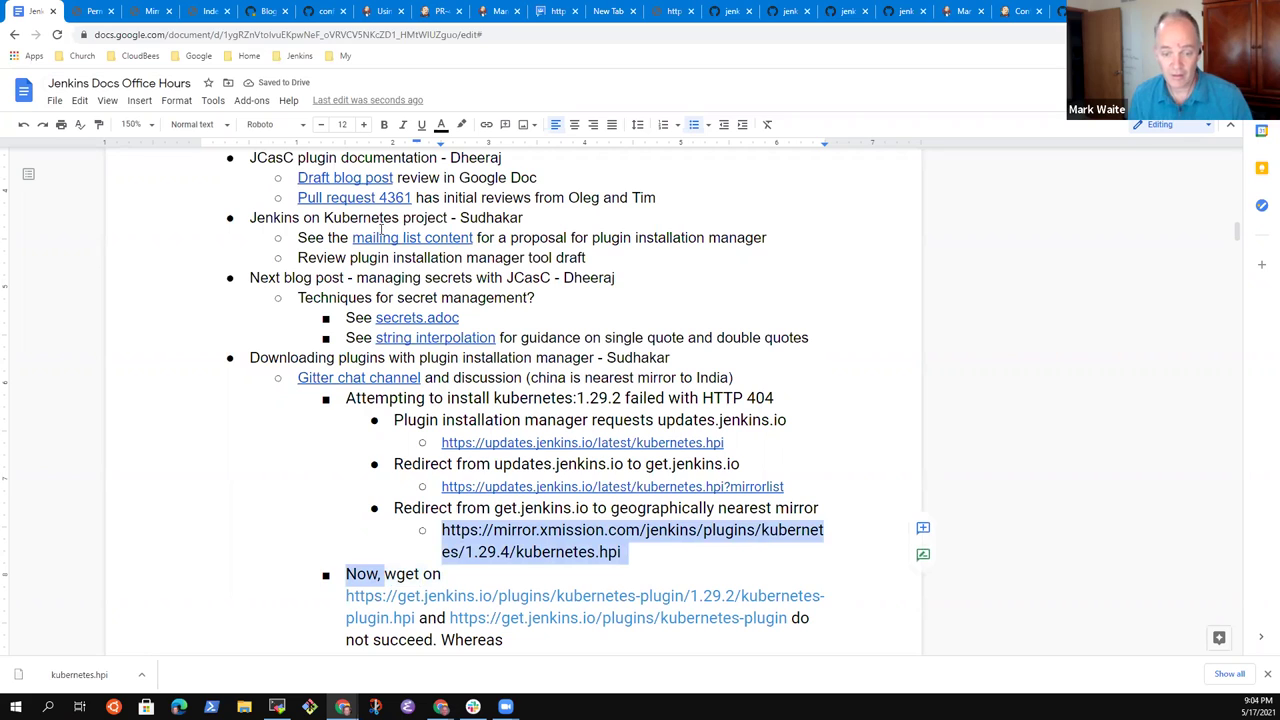
key("shift+Left")
key("shift+Left")
key("shift+Left")
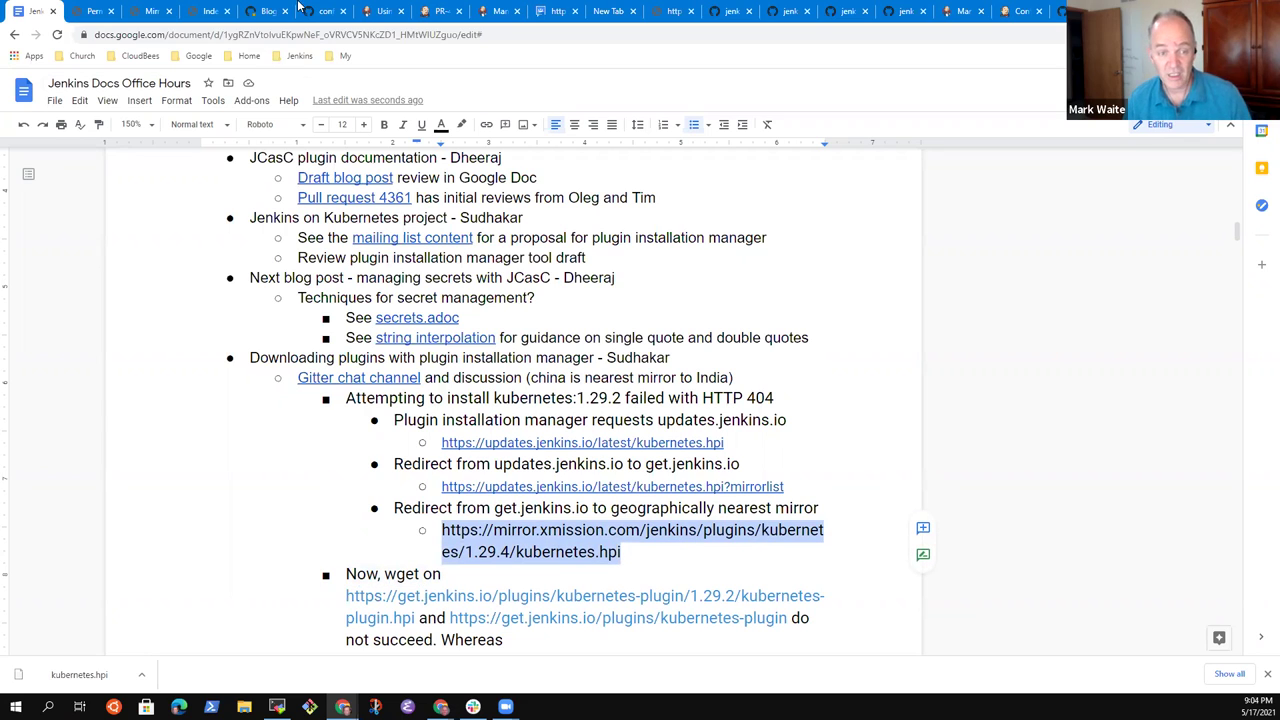
Step: Shrink the mirror URL to 8 pt so it fits on one line
left_click(320, 130)
left_click(320, 130)
left_click(320, 130)
left_click(320, 130)
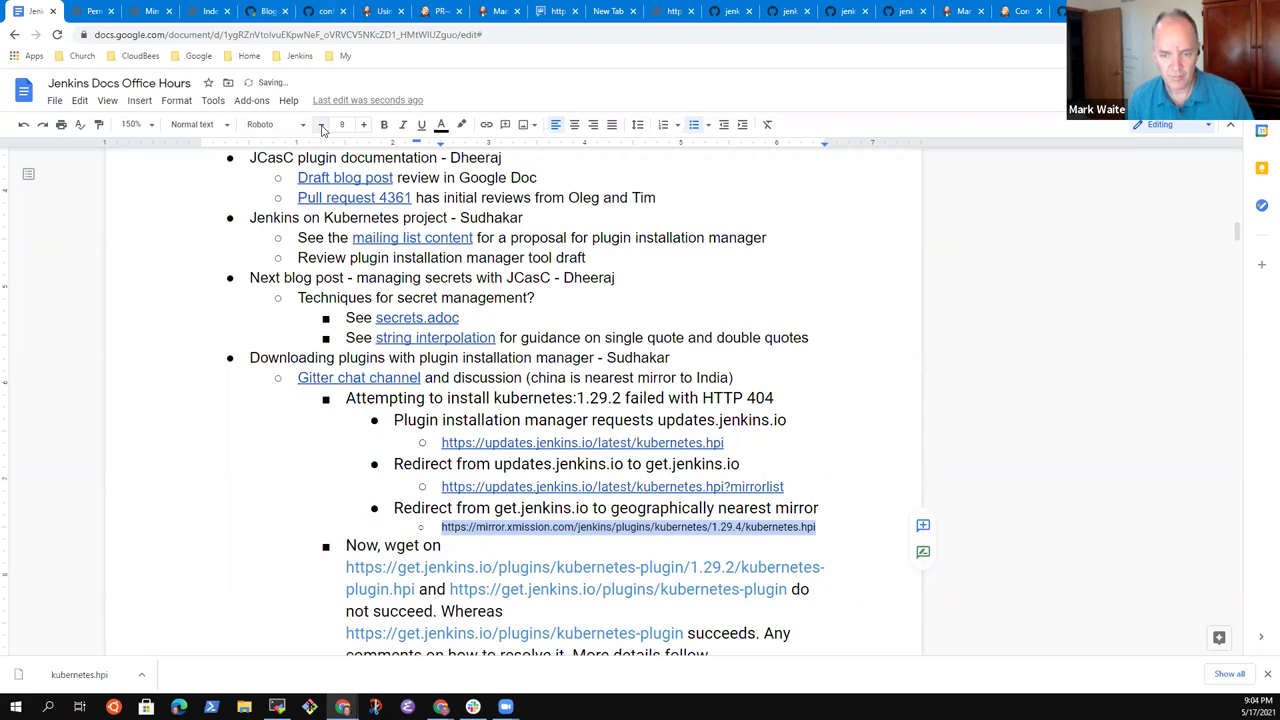
left_click(660, 297)
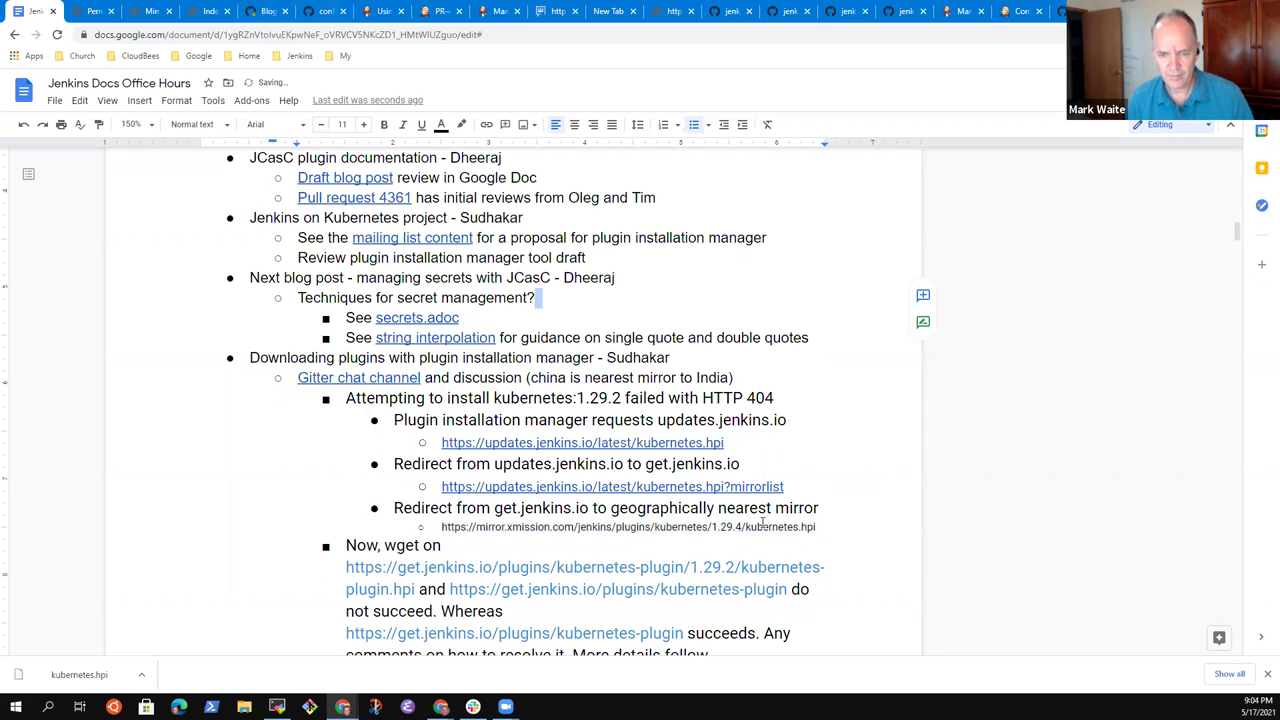
left_click(824, 527)
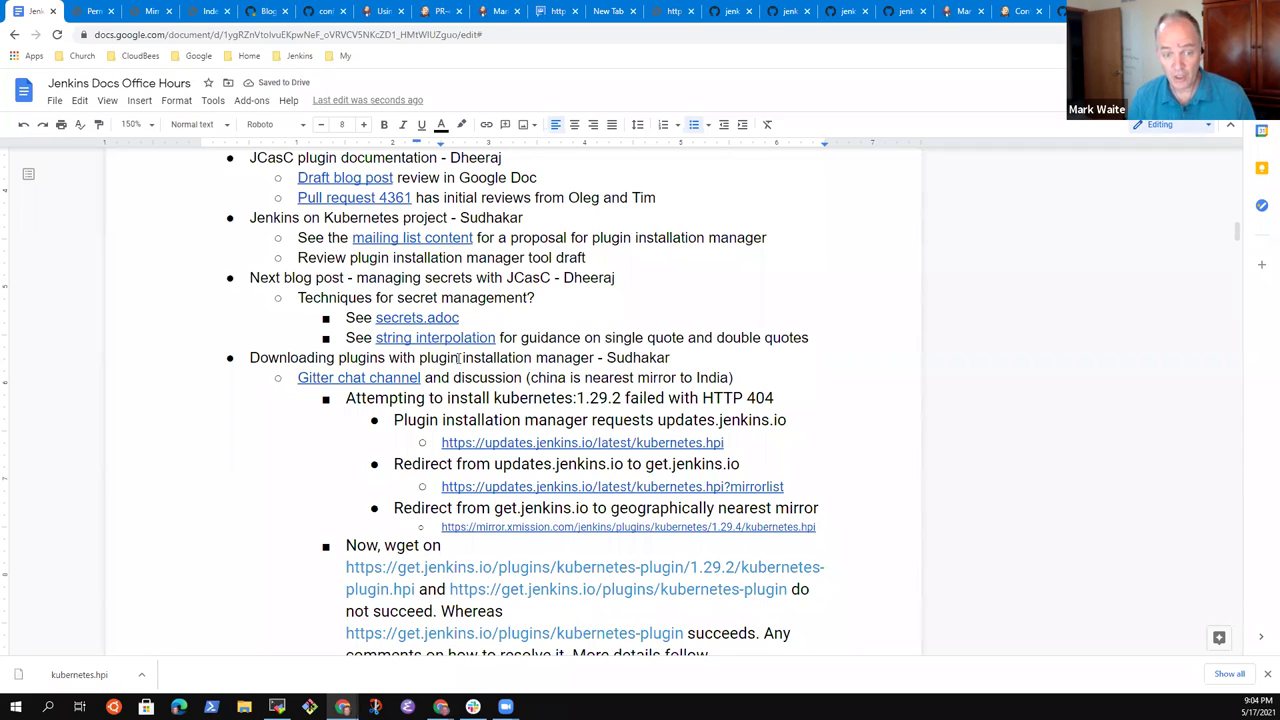
left_click(460, 358)
key("shift+End")
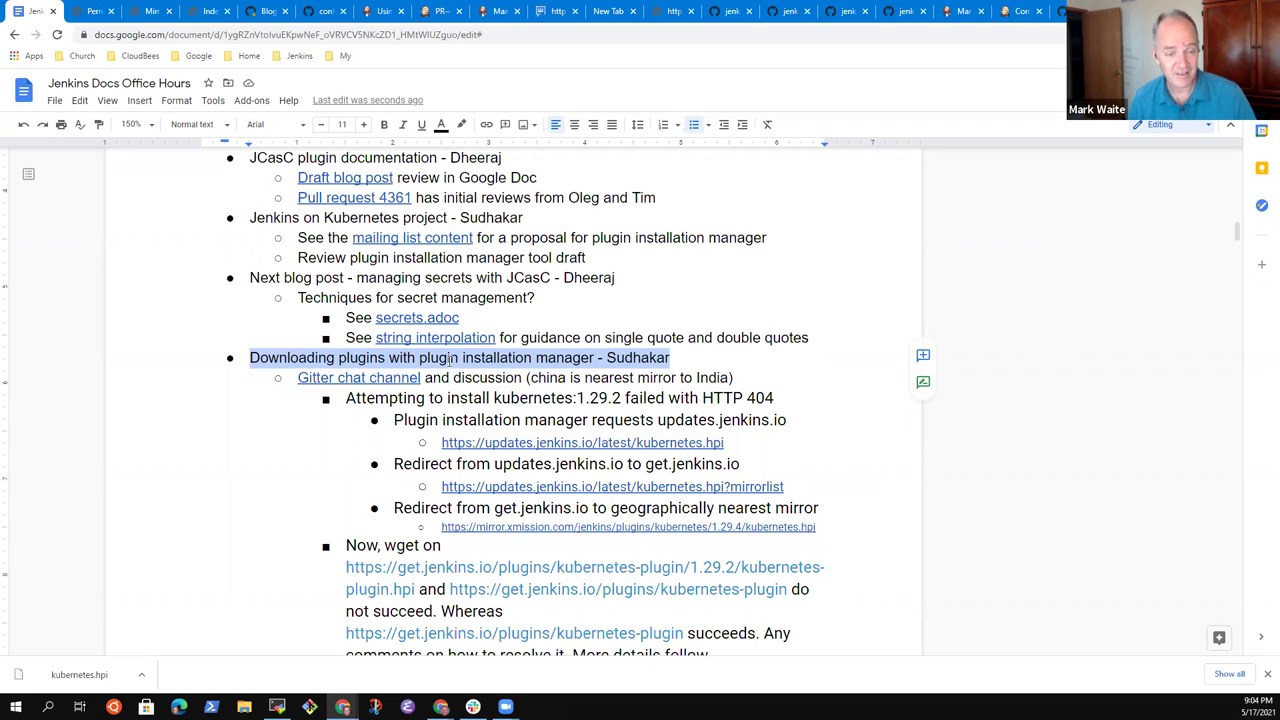
scroll(416, 347, "down", 1)
scroll(418, 348, "down", 1)
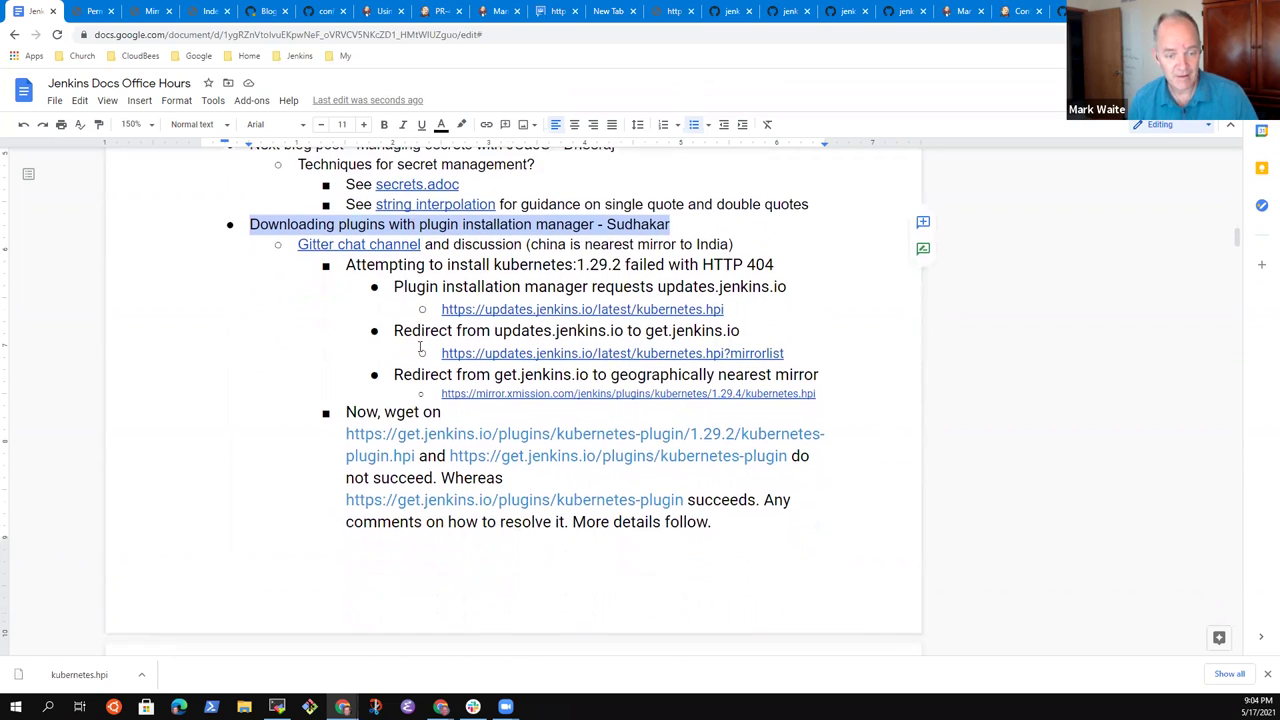
scroll(411, 345, "down", 3)
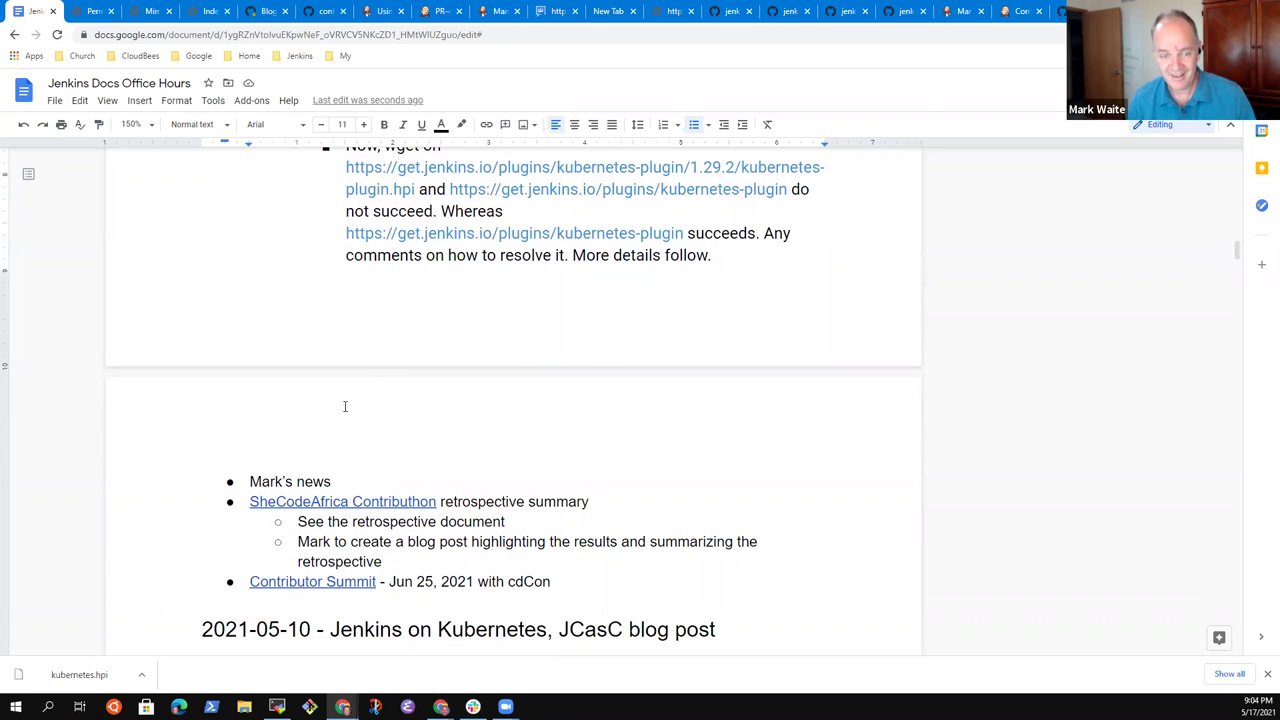
scroll(390, 423, "up", 2)
scroll(390, 423, "up", 1)
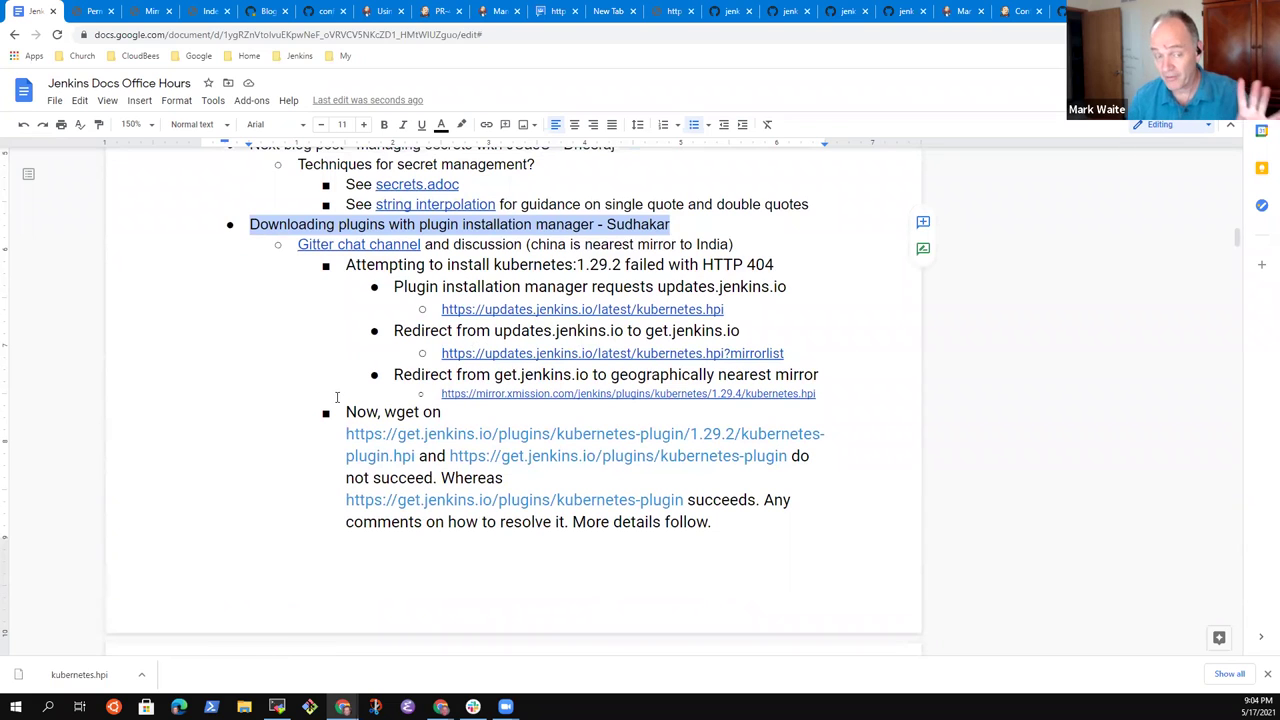
scroll(368, 445, "down", 5)
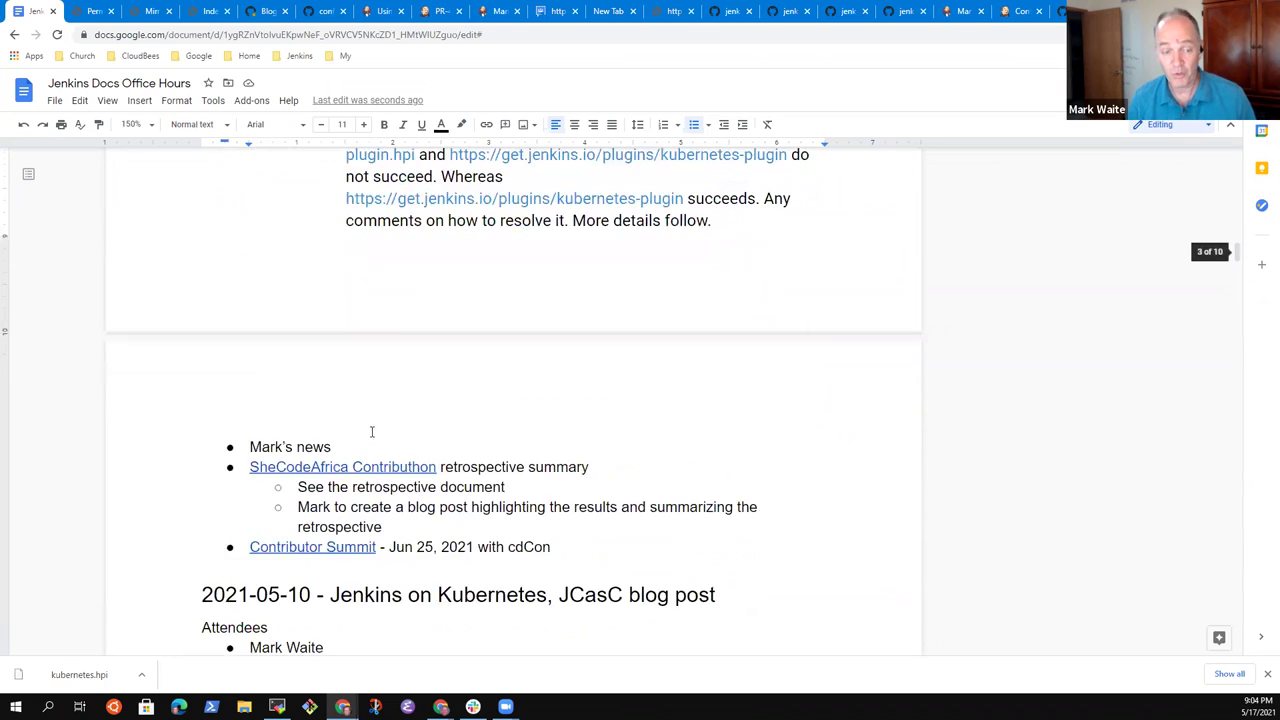
left_click(348, 358)
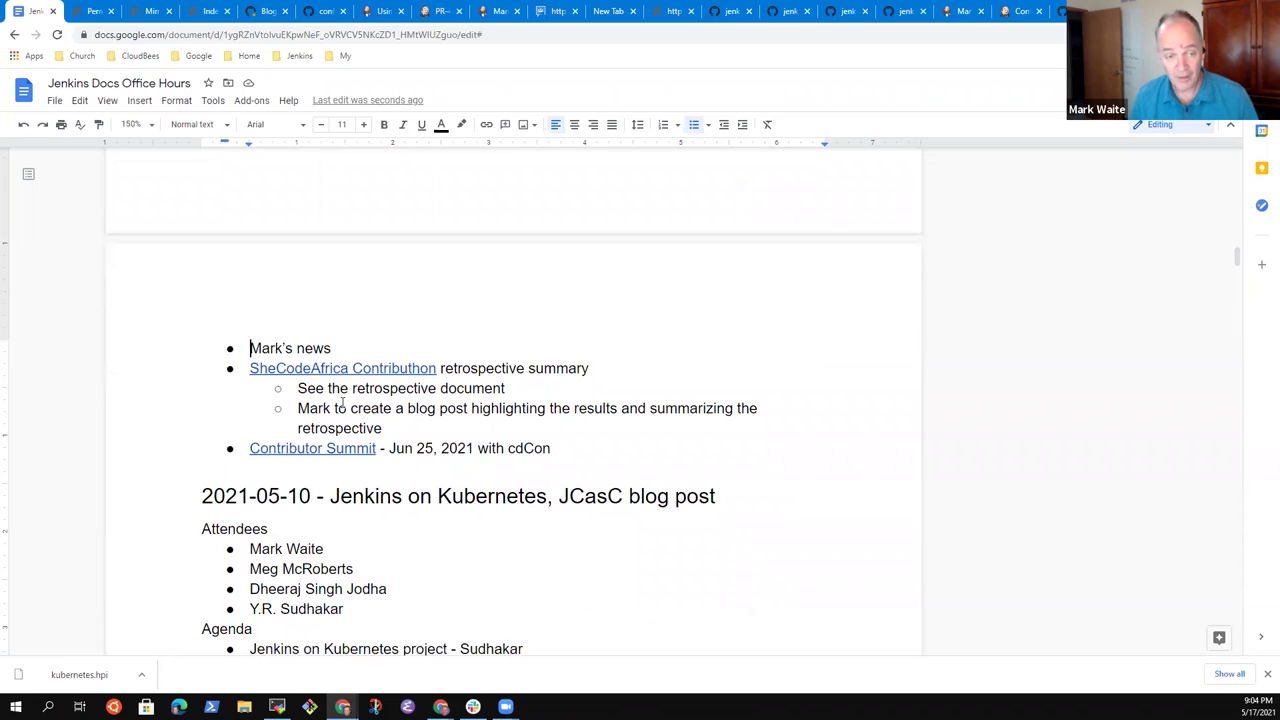
key("shift+End")
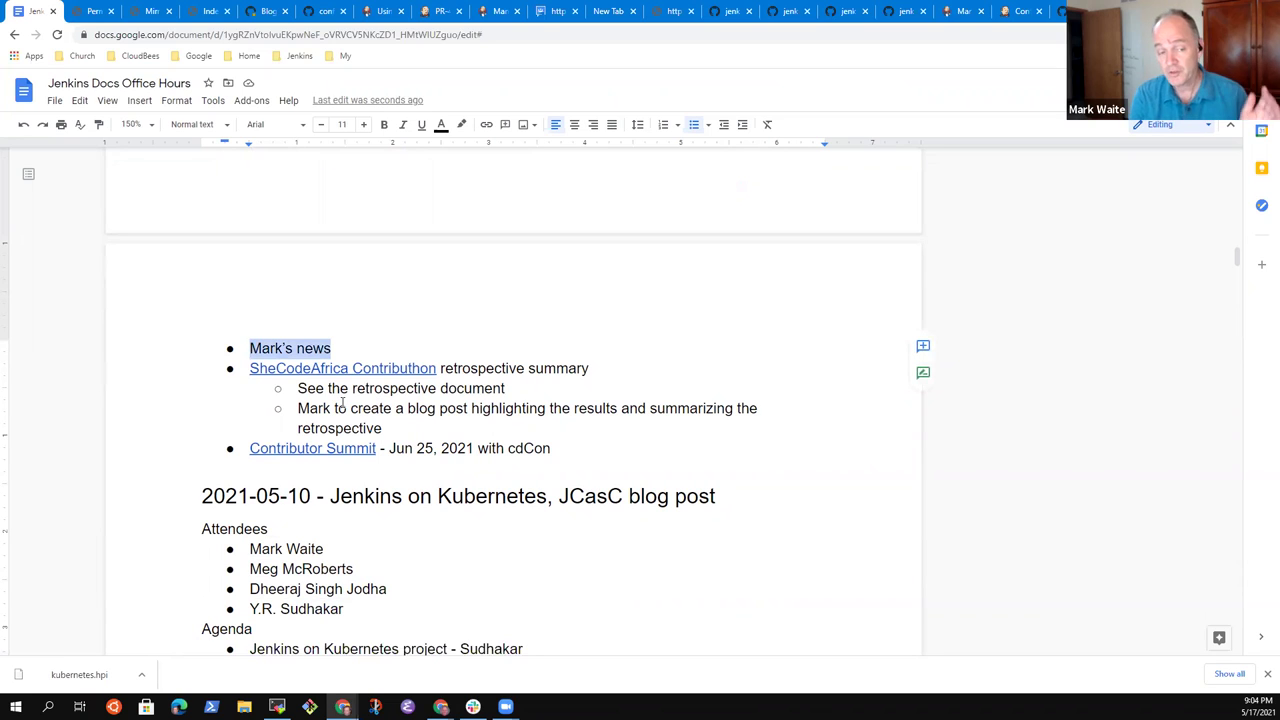